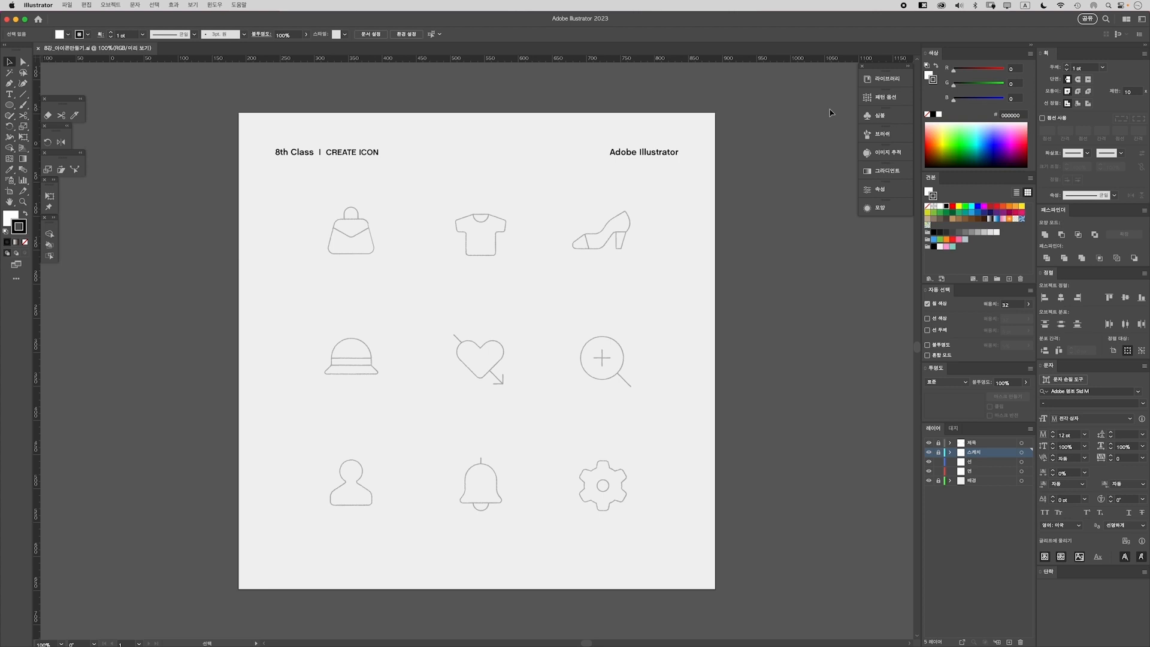
On the 선 layer, set no fill and give the black stroke round caps and round corner joins
click(969, 463)
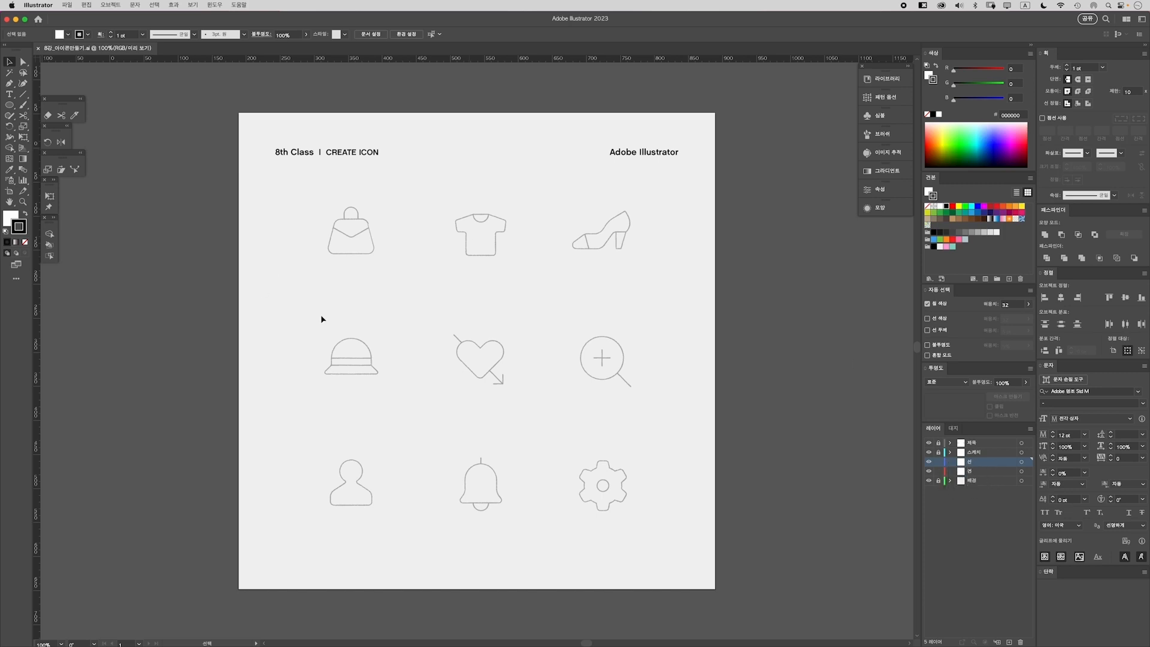
click(10, 217)
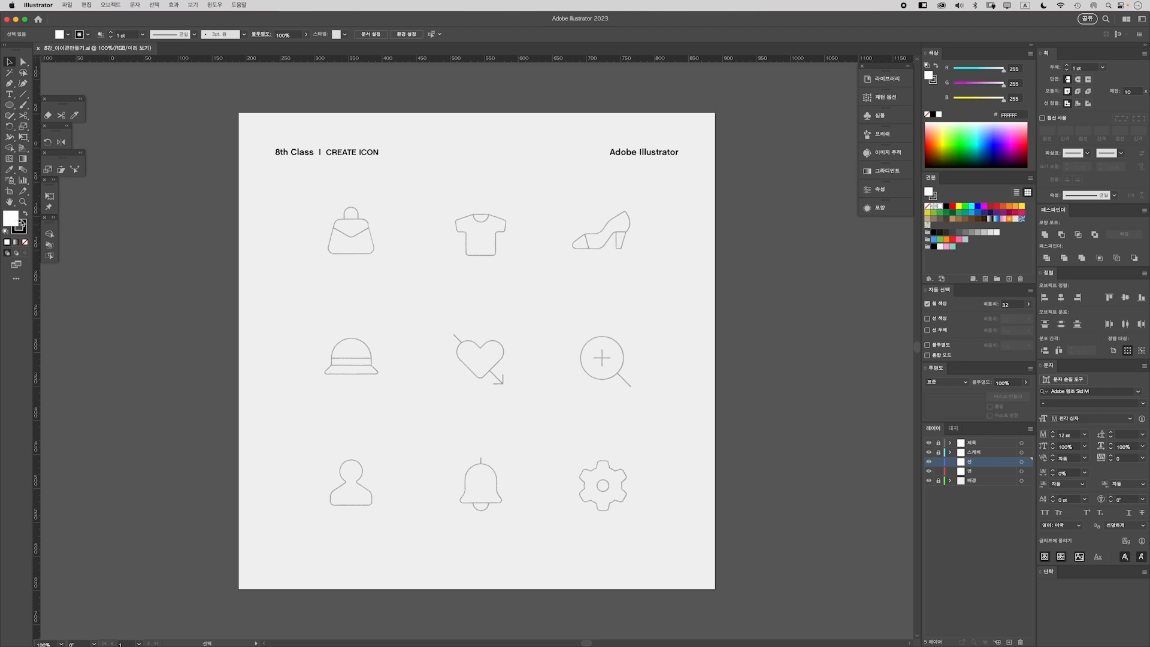
click(24, 242)
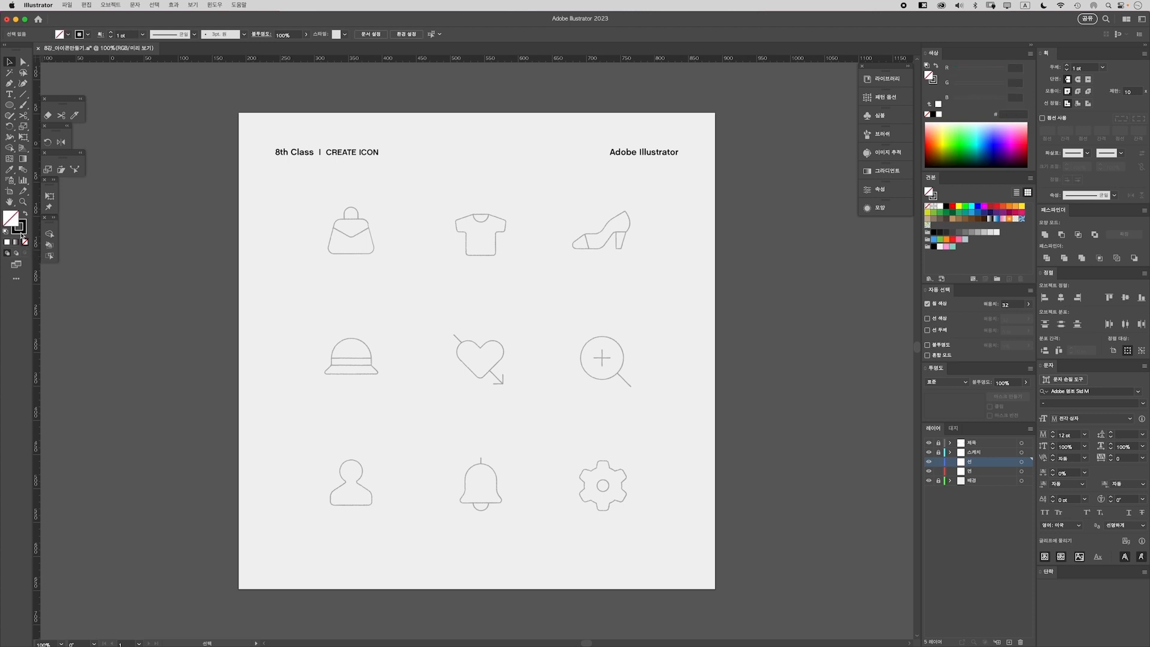
click(20, 231)
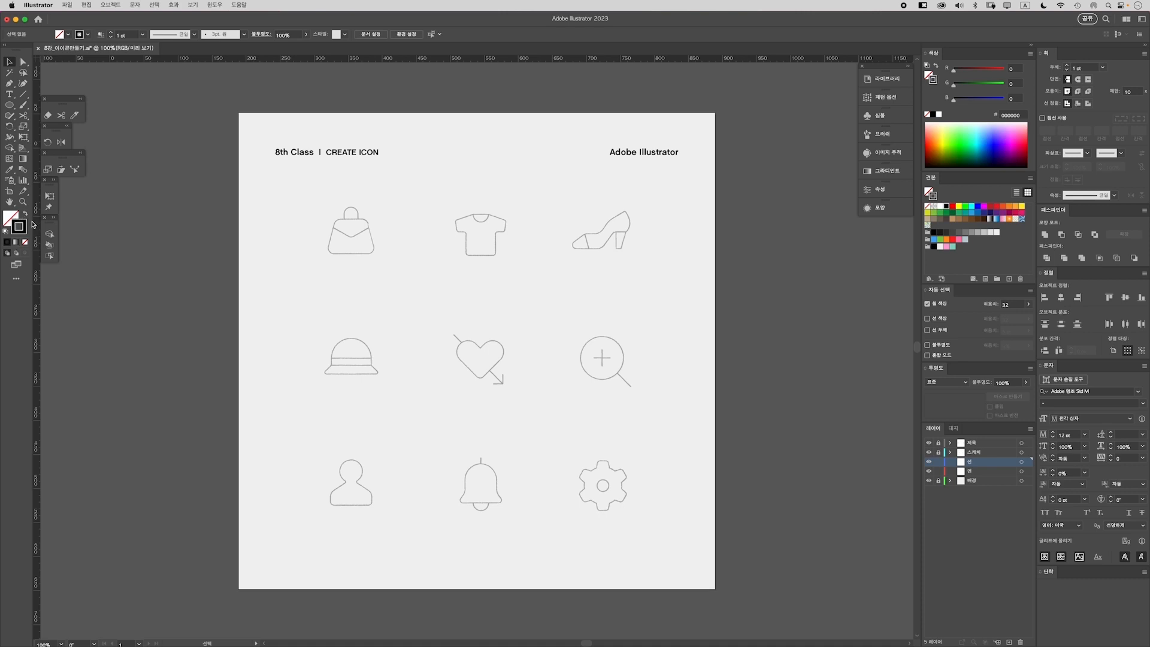
click(1079, 80)
click(1079, 93)
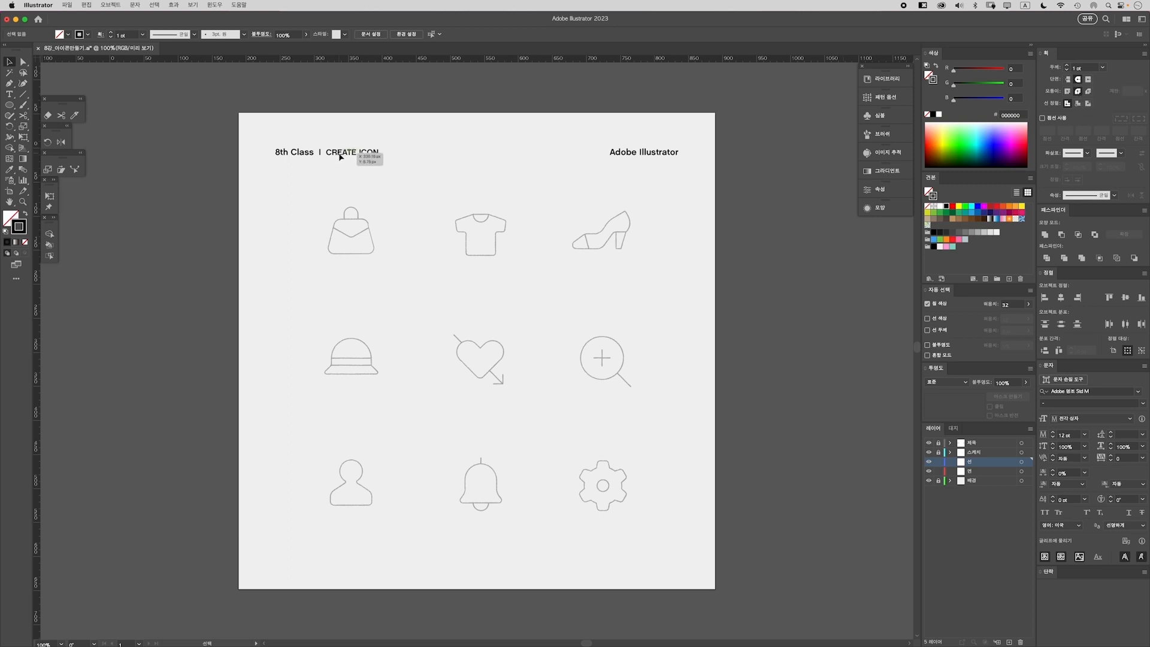
Draw a rectangle about 68 × 51 px over the body of the sketched handbag
key(super+equal)
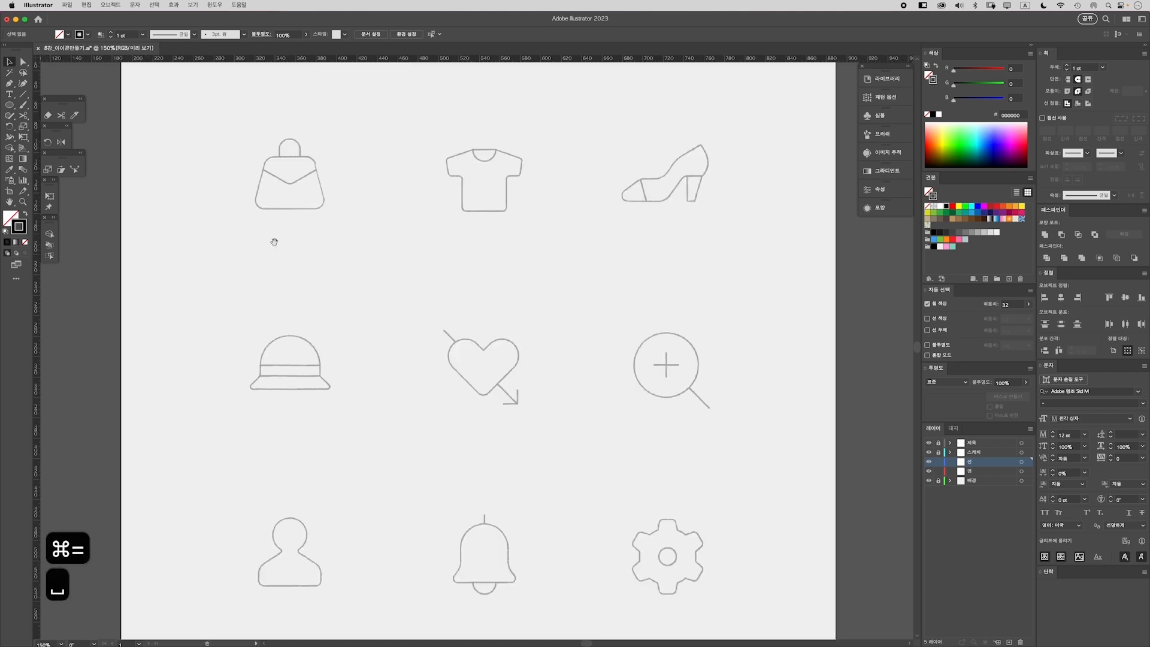
drag(275, 243, 390, 321)
key(super+equal)
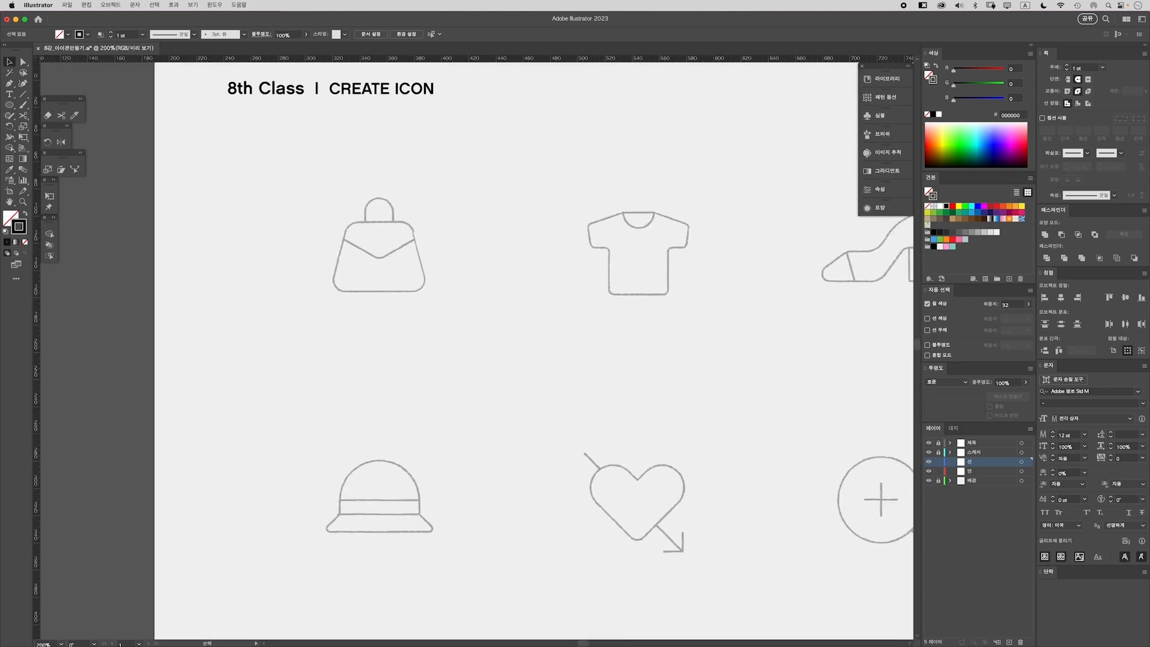
key(m)
key(m)
drag(333, 224, 426, 292)
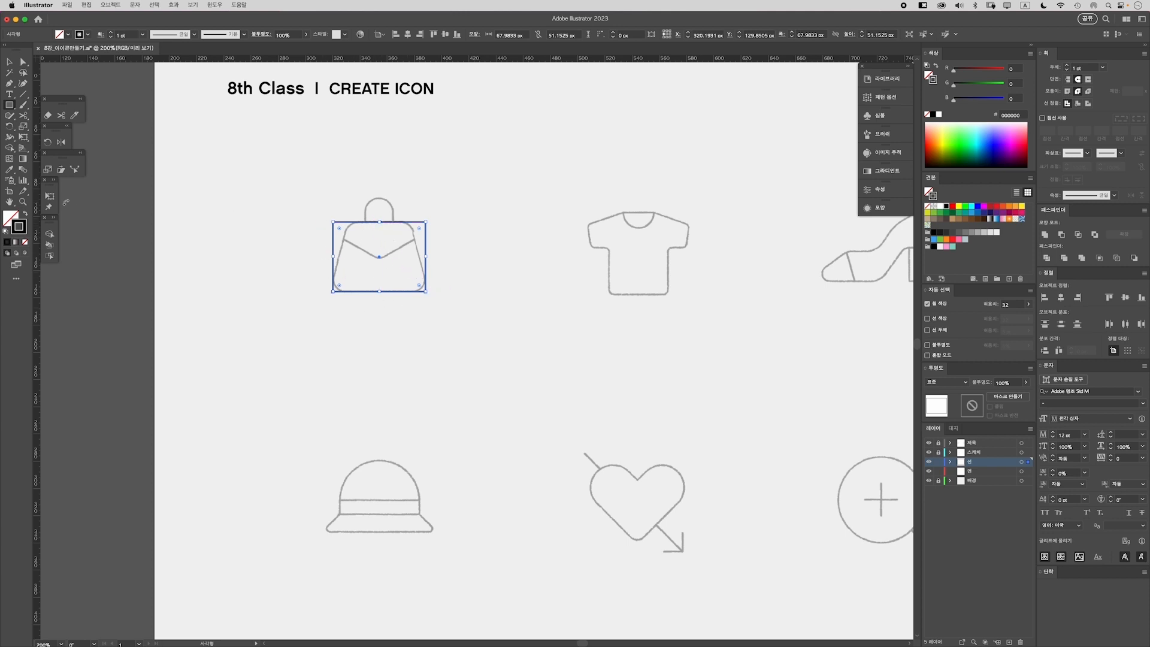
Taper the rectangle into a trapezoid with Perspective Distort, narrowing its top edge symmetrically to follow the bag sketch
click(23, 139)
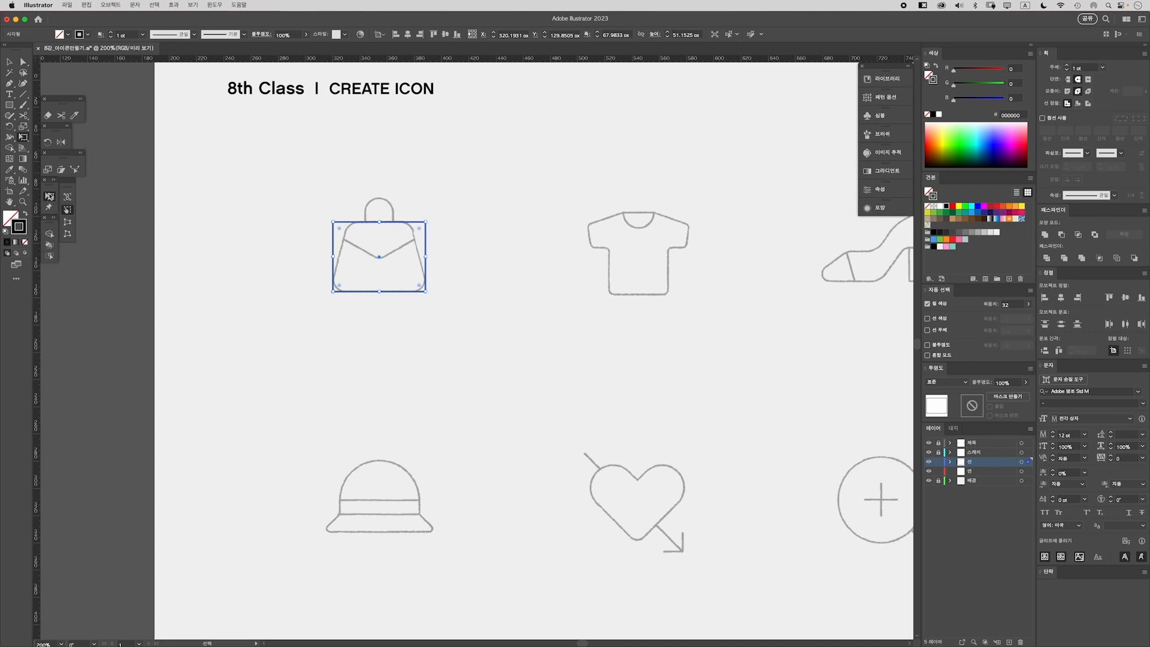
click(51, 200)
mouse_move(62, 162)
mouse_down()
mouse_move(73, 162)
mouse_move(61, 132)
mouse_move(80, 131)
mouse_move(56, 133)
mouse_move(60, 160)
mouse_up()
click(67, 223)
key(super+equal)
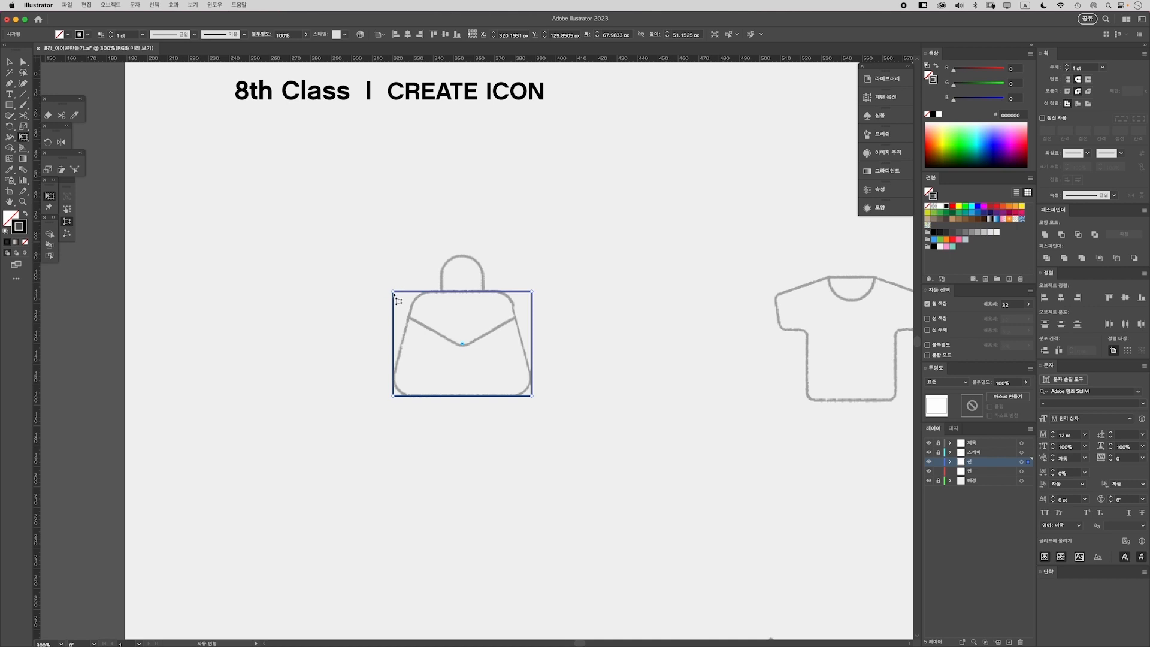
drag(394, 293, 419, 293)
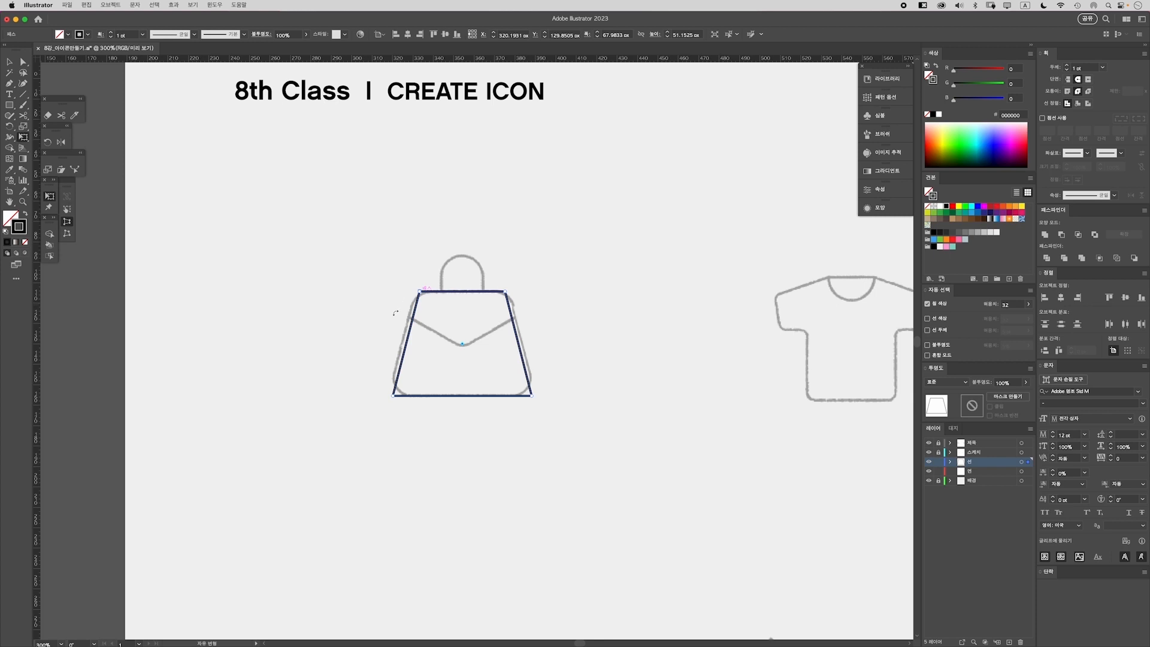
Nudge the trapezoid's two left anchor points outward by about 2 px to match the sketched side
key(a)
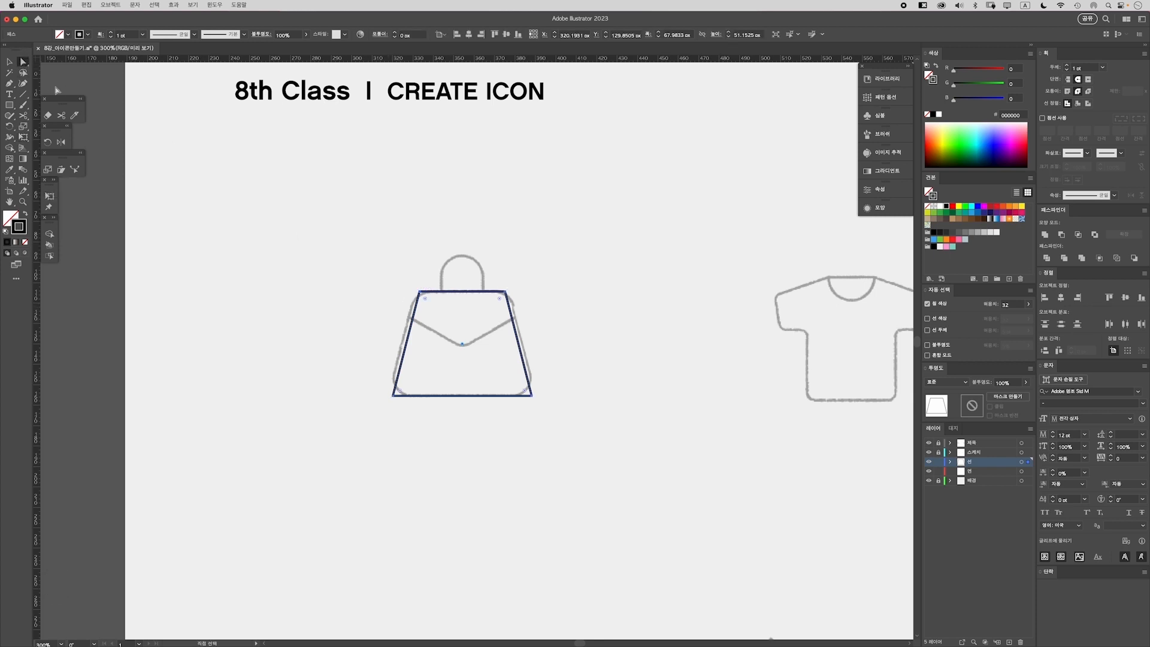
drag(444, 320, 445, 320)
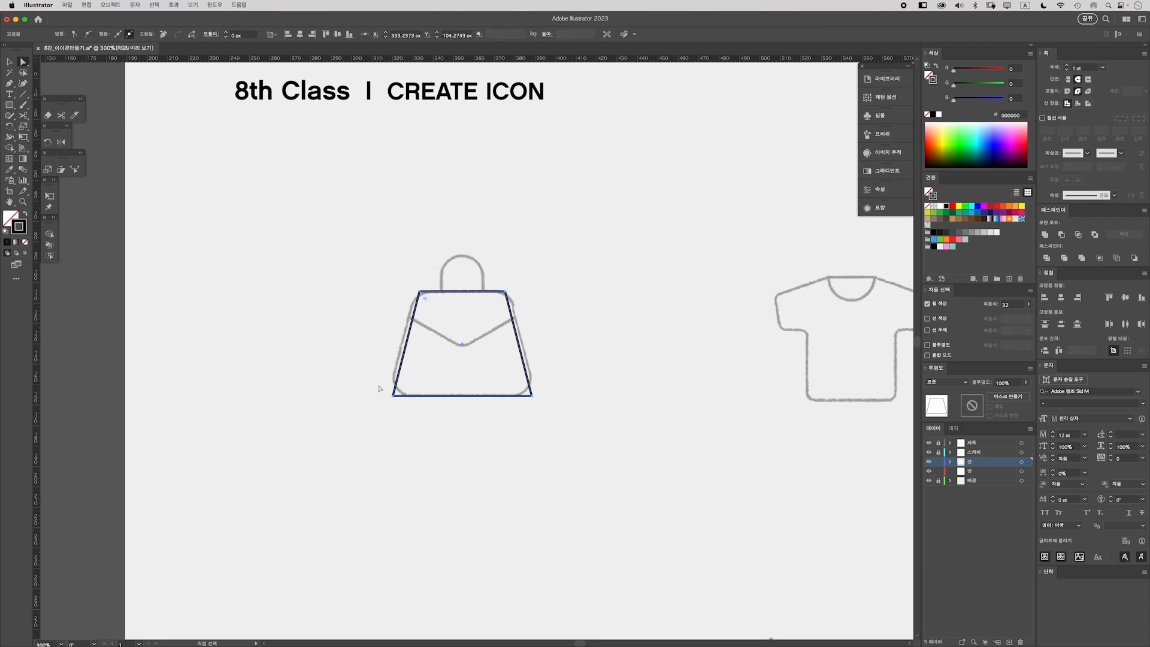
drag(379, 390, 462, 500)
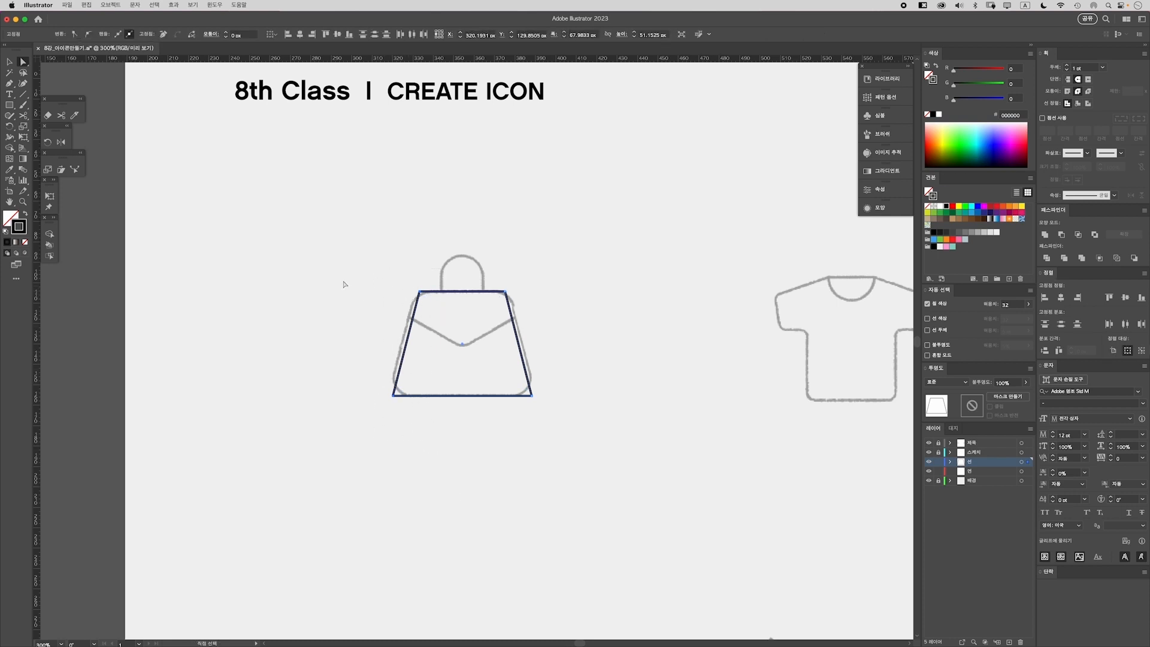
drag(326, 239, 448, 473)
key(Left)
key(Left)
key(Left)
key(Left)
key(Left)
key(Left)
key(Left)
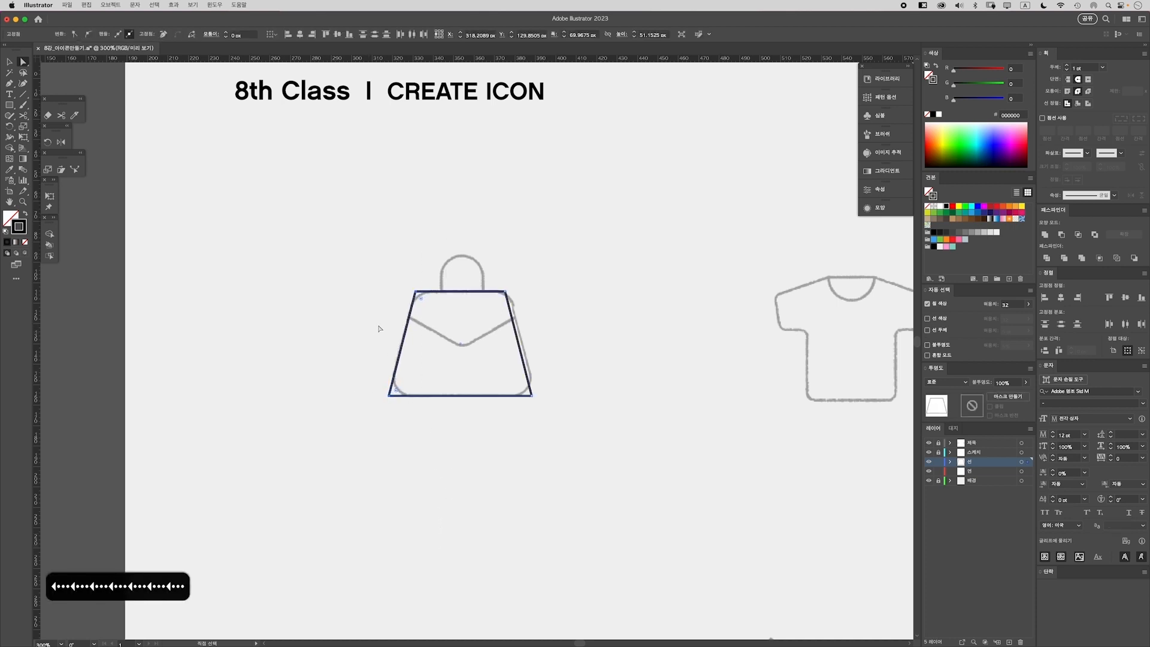
Nudge the trapezoid's two right anchor points outward by about 1.7 px to match the sketched side
key(Right)
key(Right)
key(Right)
key(Right)
key(Right)
key(Right)
key(Right)
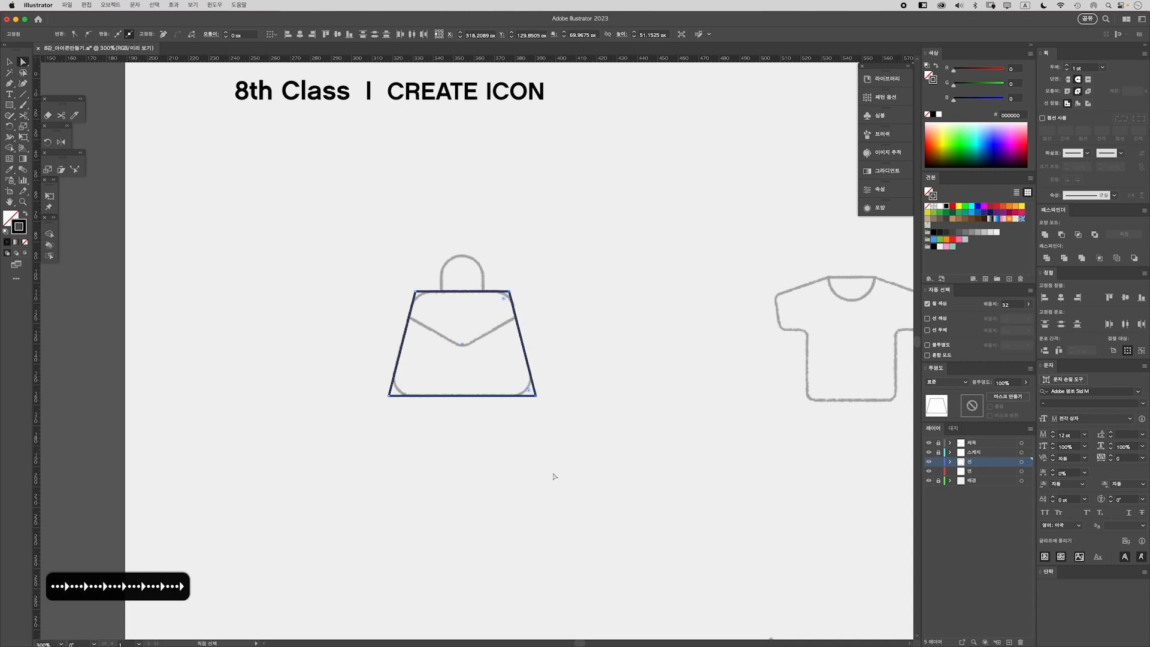
key(Left)
click(549, 478)
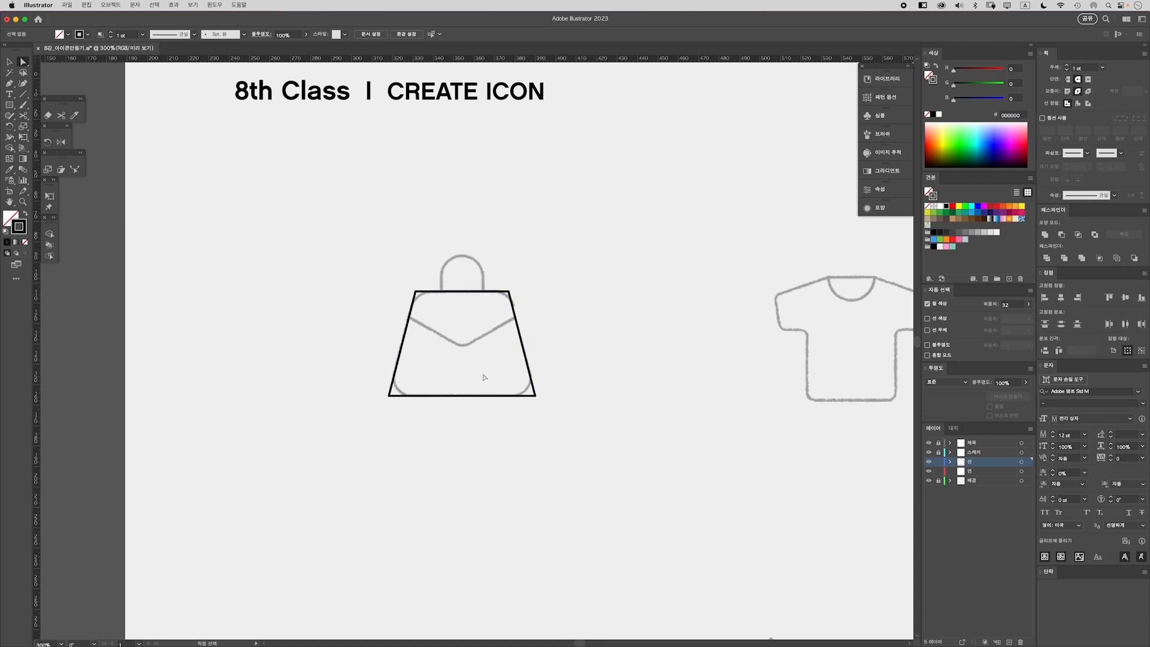
Round the top and bottom corners of the bag body to follow the sketch
drag(401, 282, 541, 331)
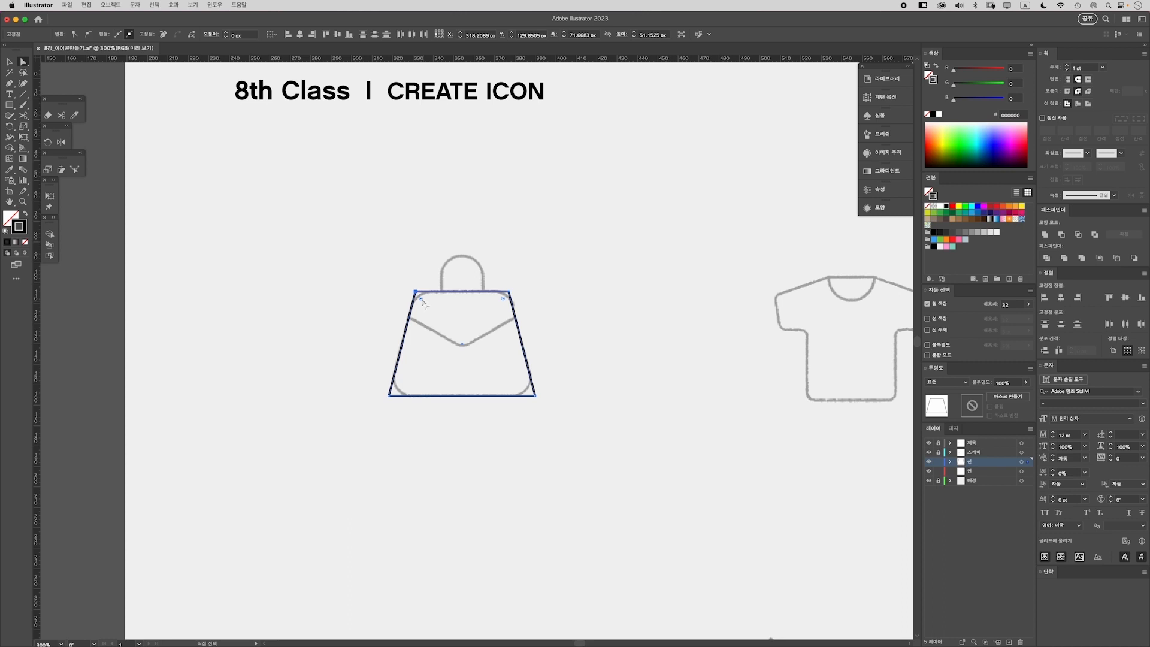
drag(421, 299, 430, 310)
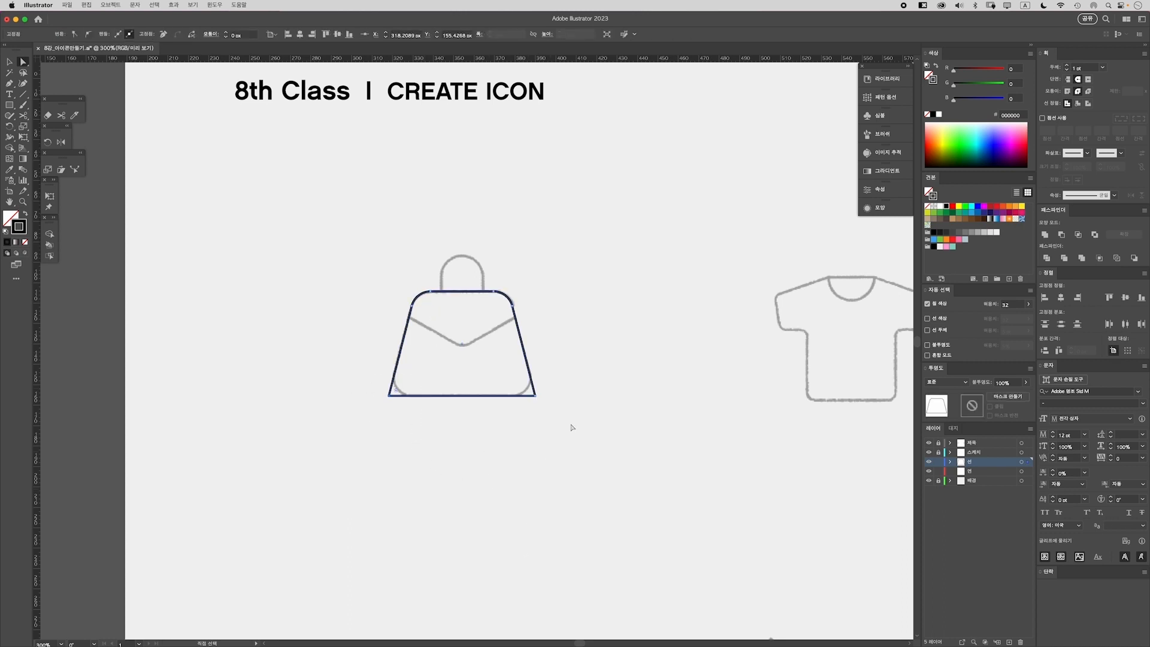
drag(569, 446, 513, 380)
click(551, 493)
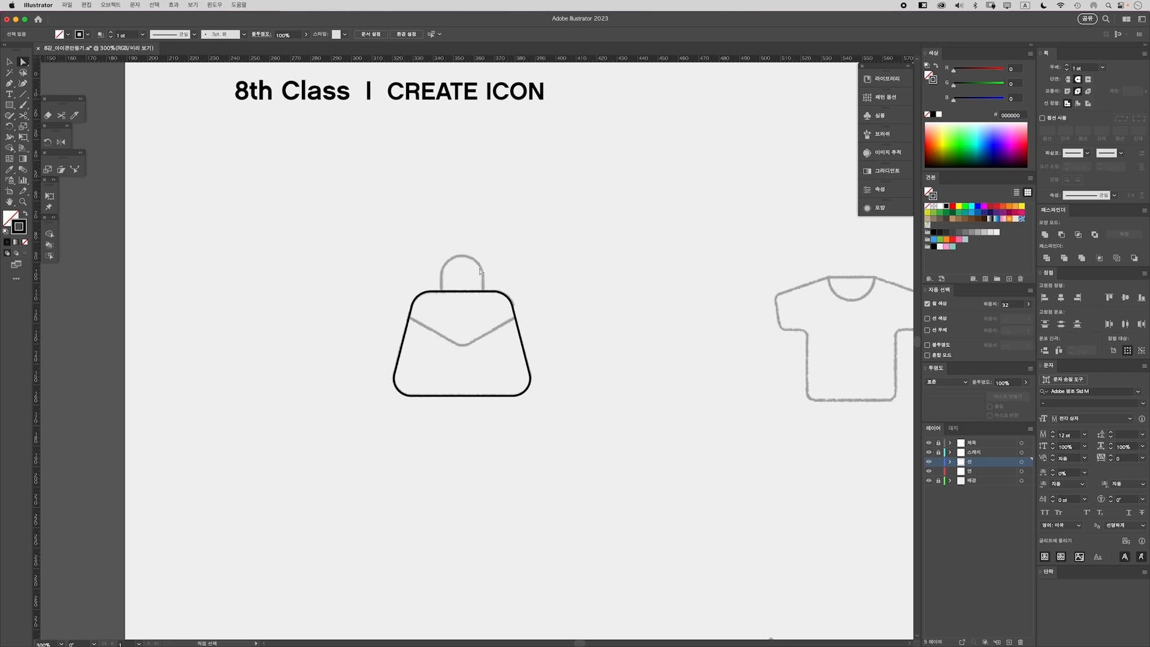
Draw a circle about 21 px wide over the bag's handle and delete its bottom anchor point to leave the upper arc
key(l)
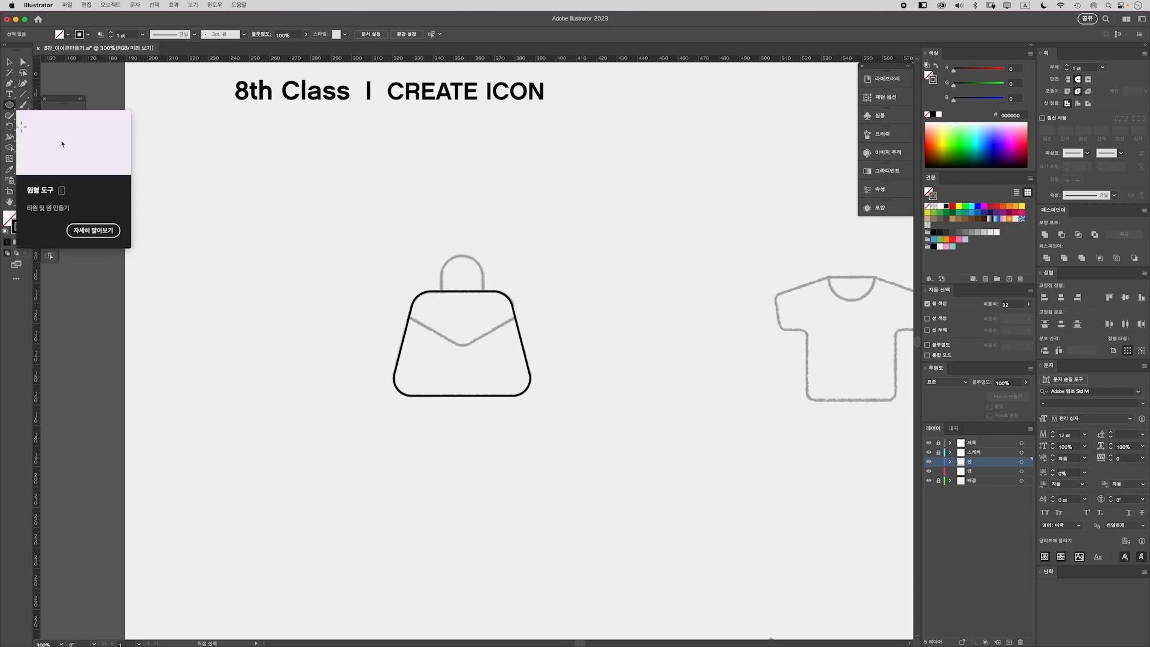
click(10, 106)
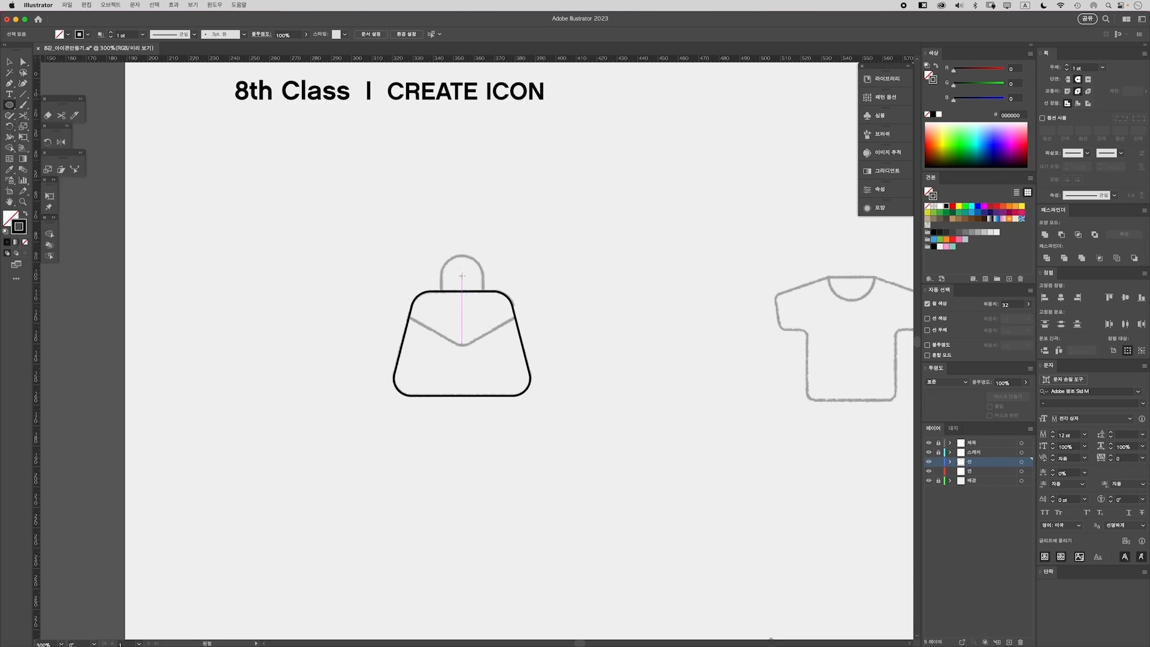
drag(463, 277, 478, 299)
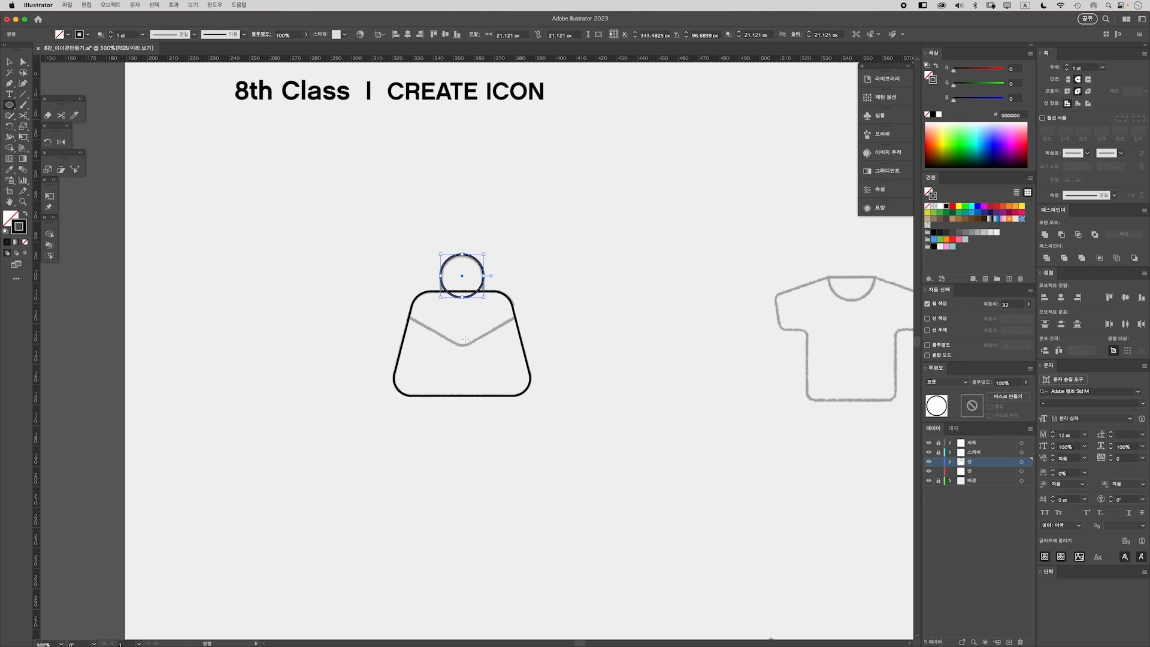
key(a)
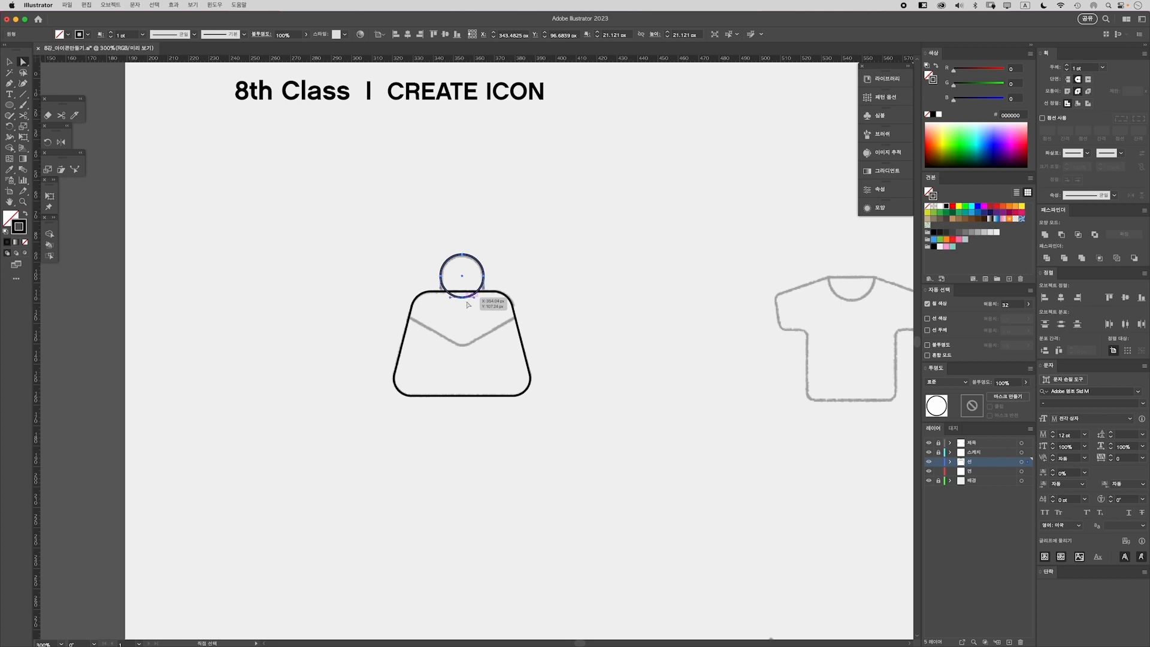
click(466, 303)
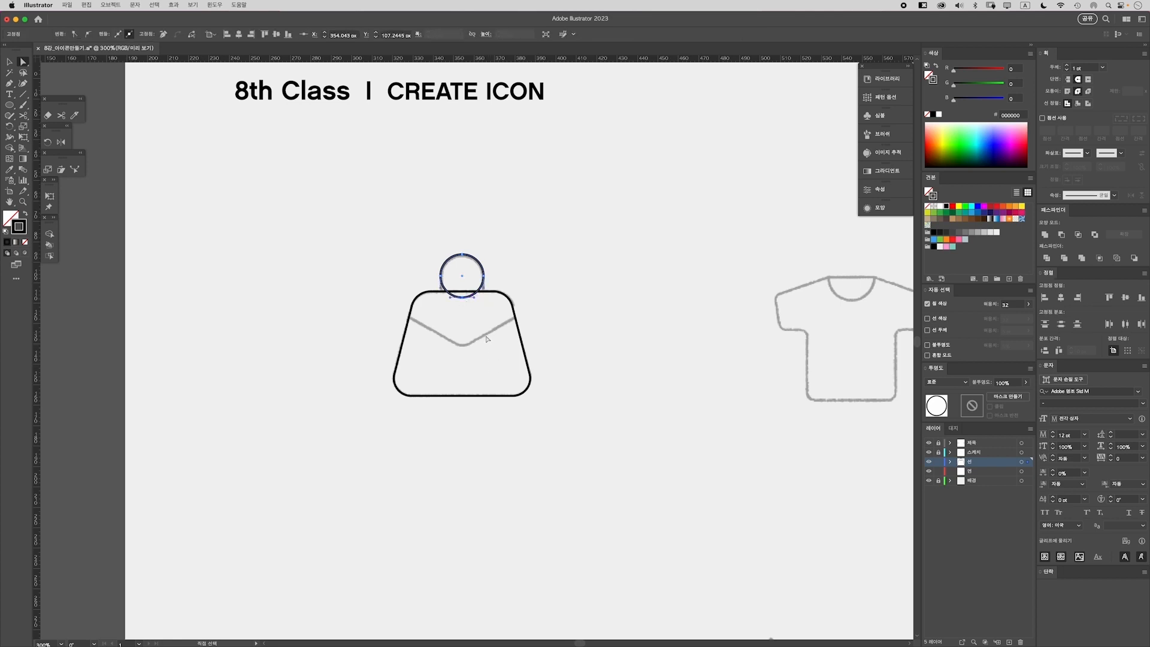
key(BackSpace)
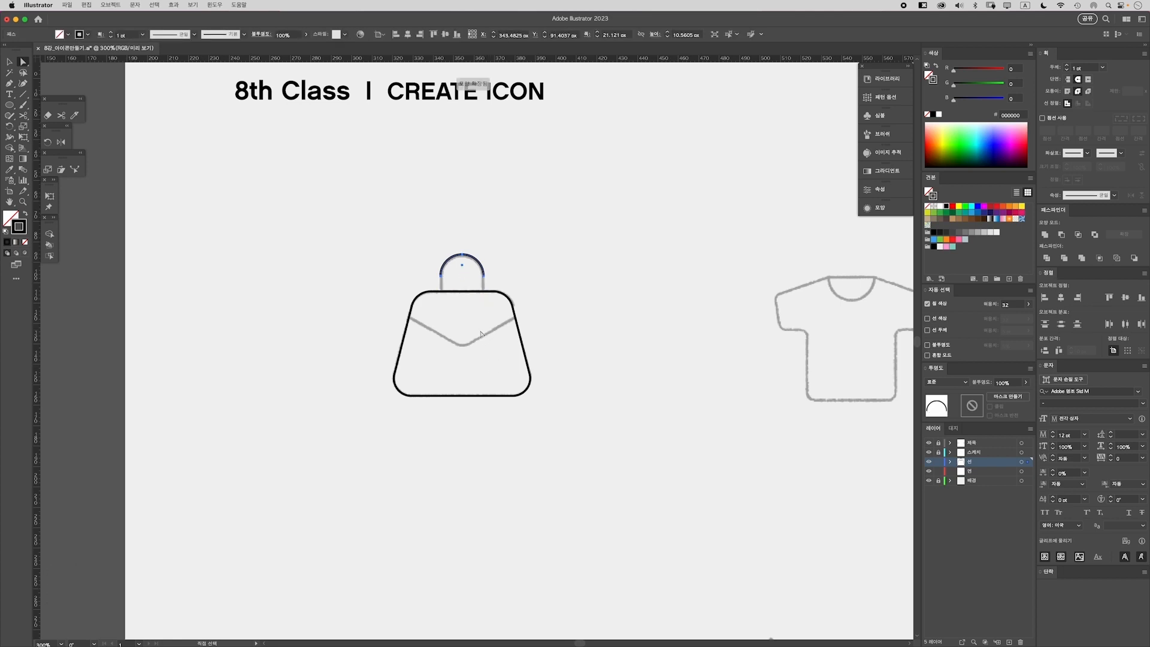
Extend both ends of the handle arc straight down to the bag's top edge with the Pen tool
key(p)
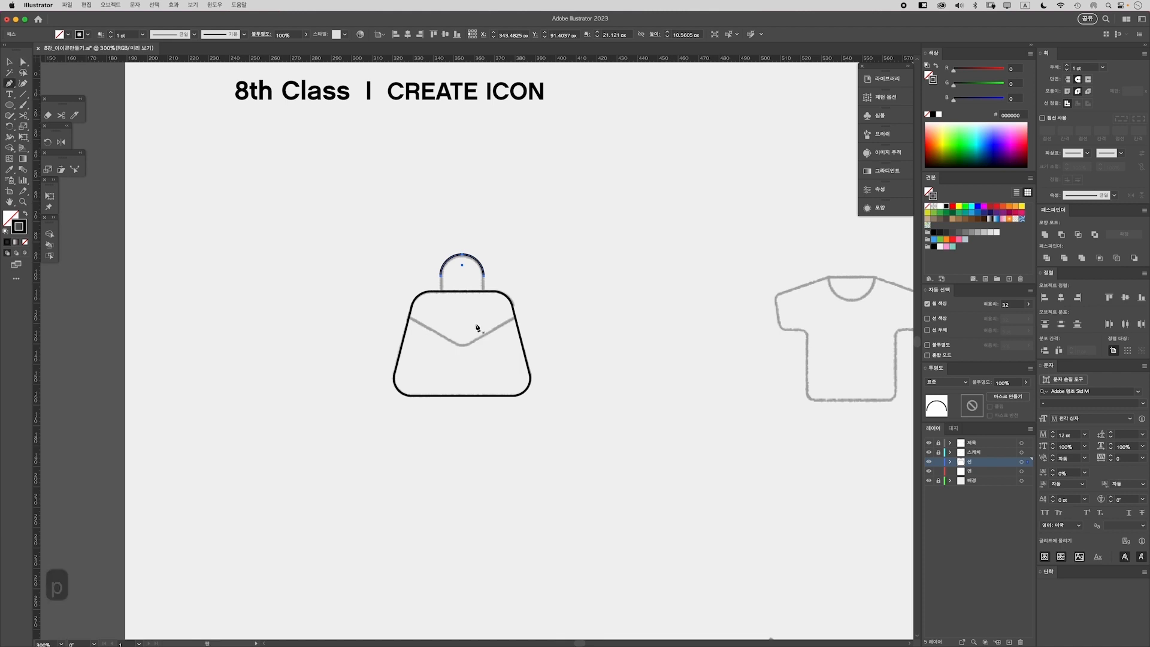
click(440, 278)
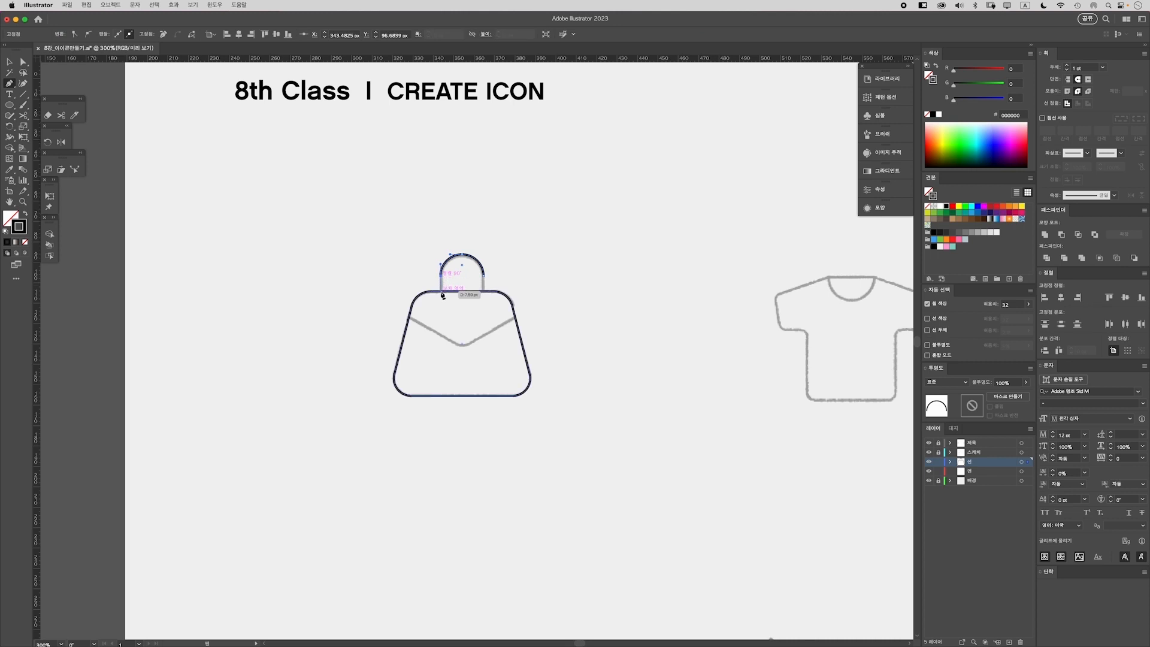
click(442, 293)
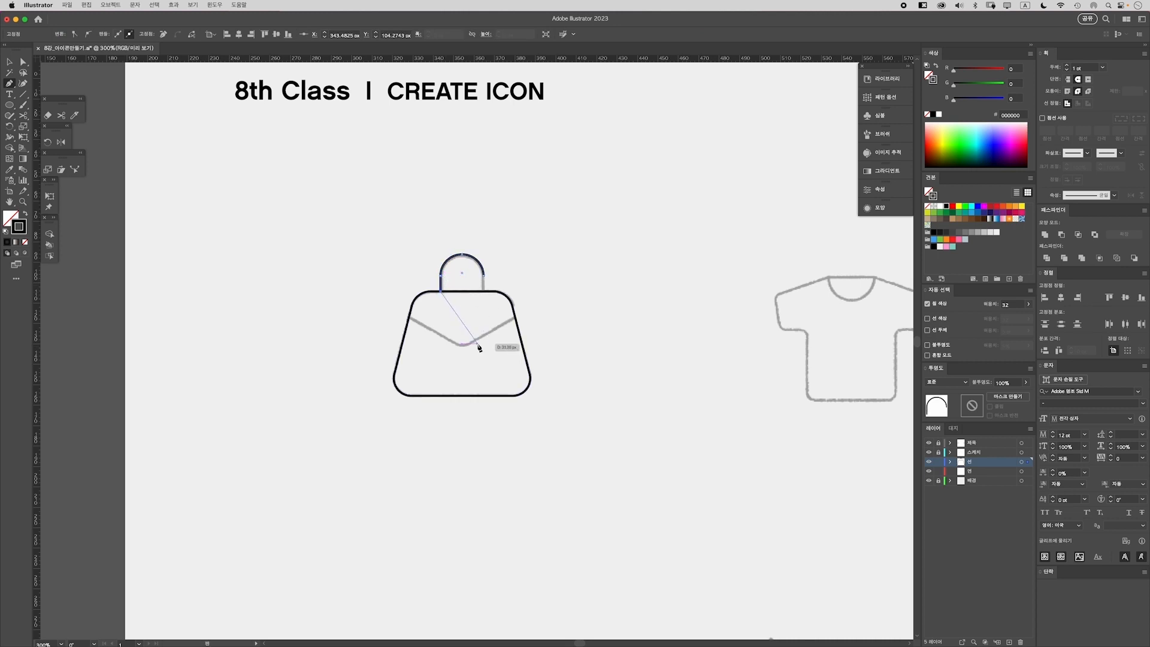
key(a)
click(492, 223)
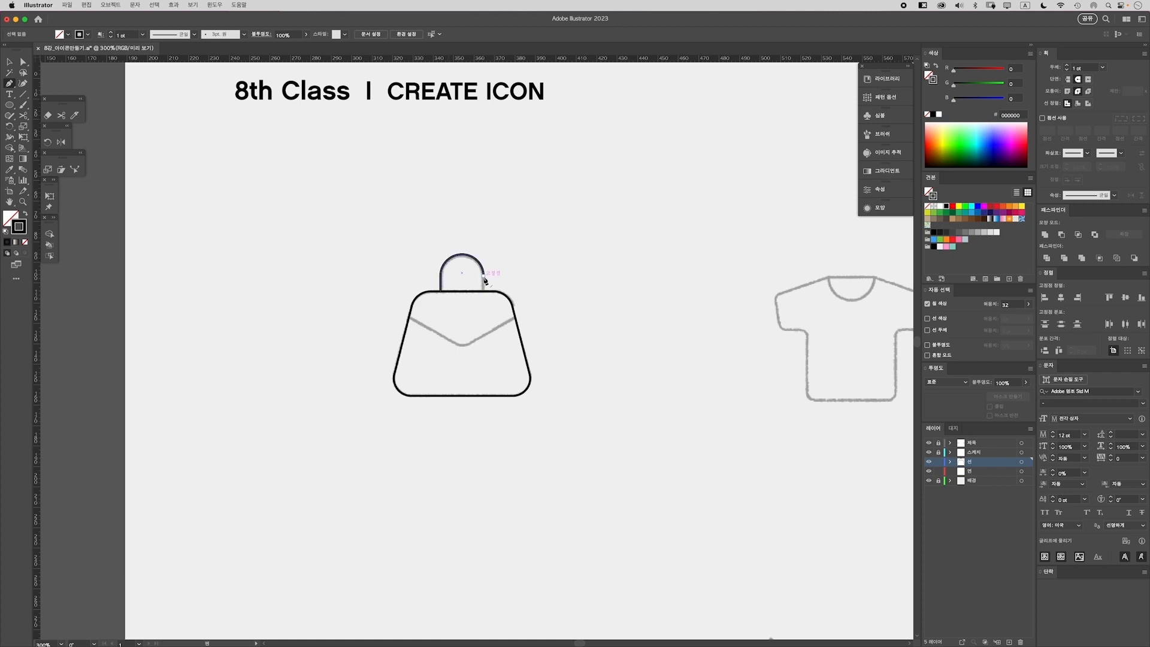
click(485, 279)
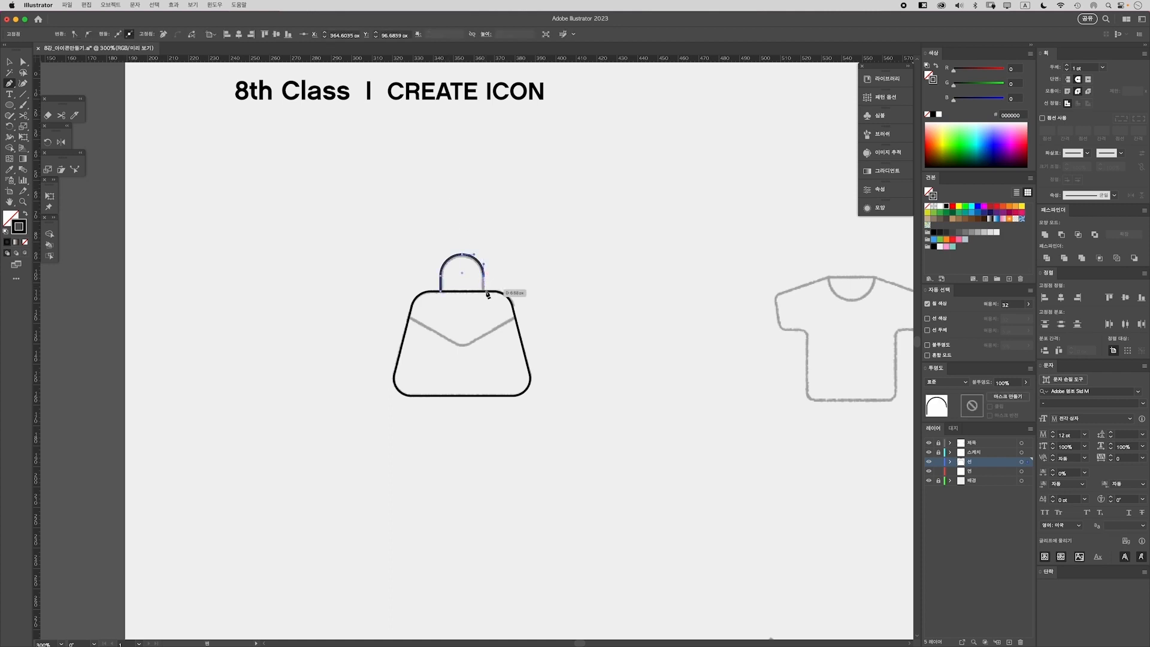
click(486, 292)
key(v)
click(562, 350)
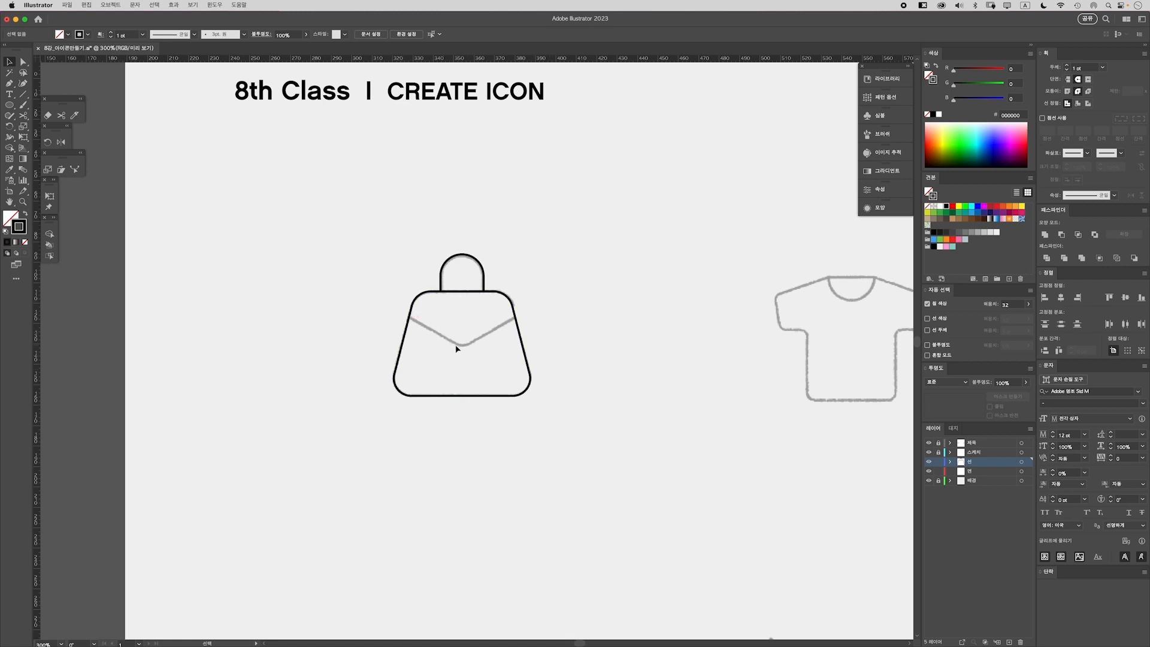
Draw the V-shaped flap line across the bag body with the Pen tool, from the left side through the centre to the right side
key(p)
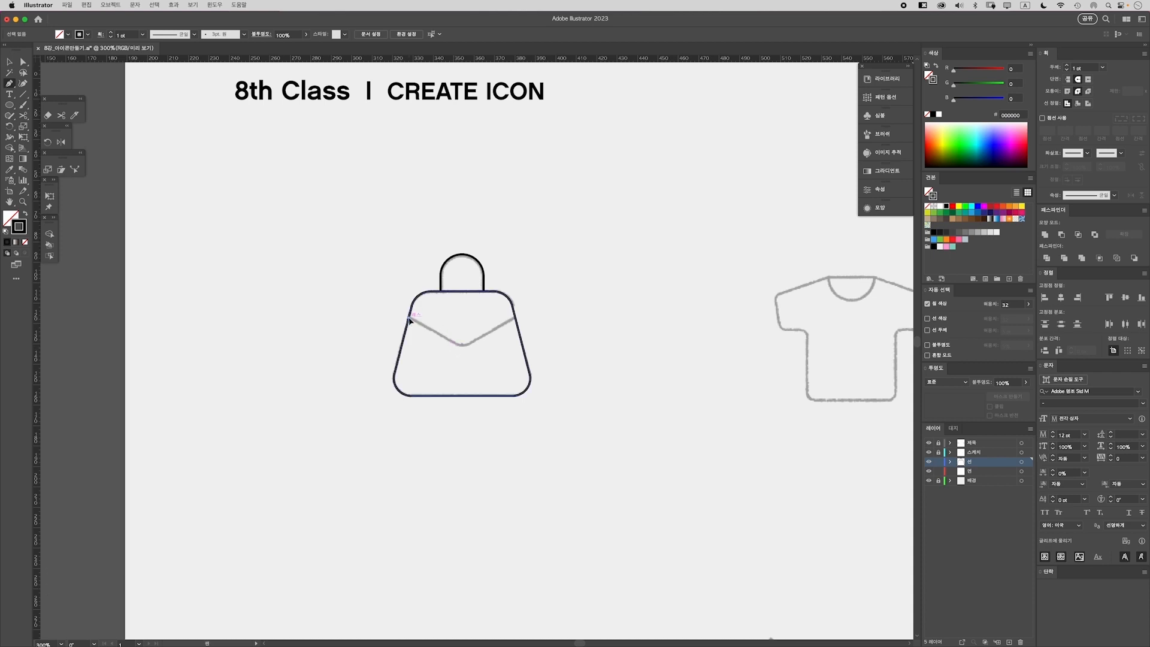
click(410, 318)
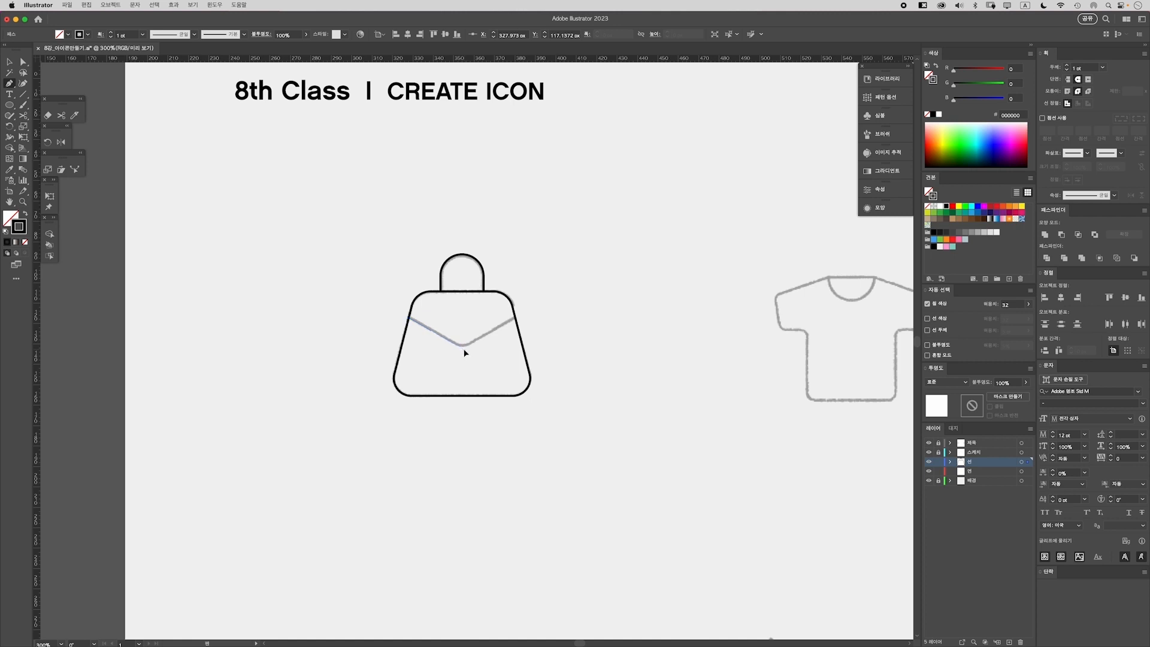
click(463, 348)
click(516, 319)
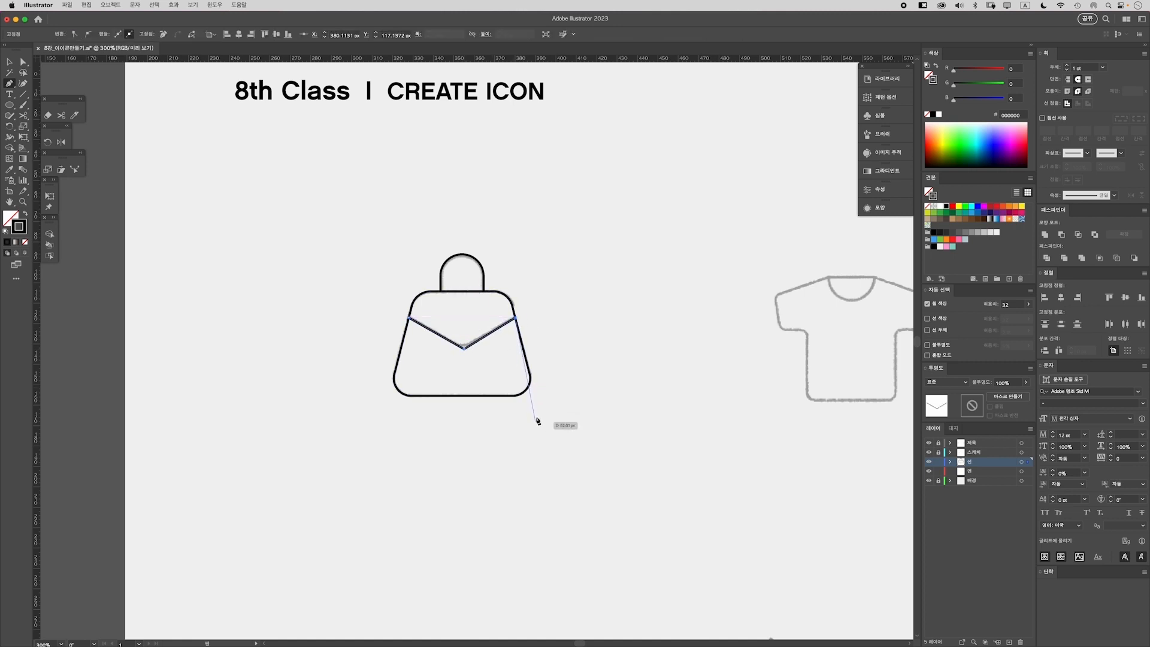
Round the lower tip of the bag's V-shaped flap line to follow the sketch
key(a)
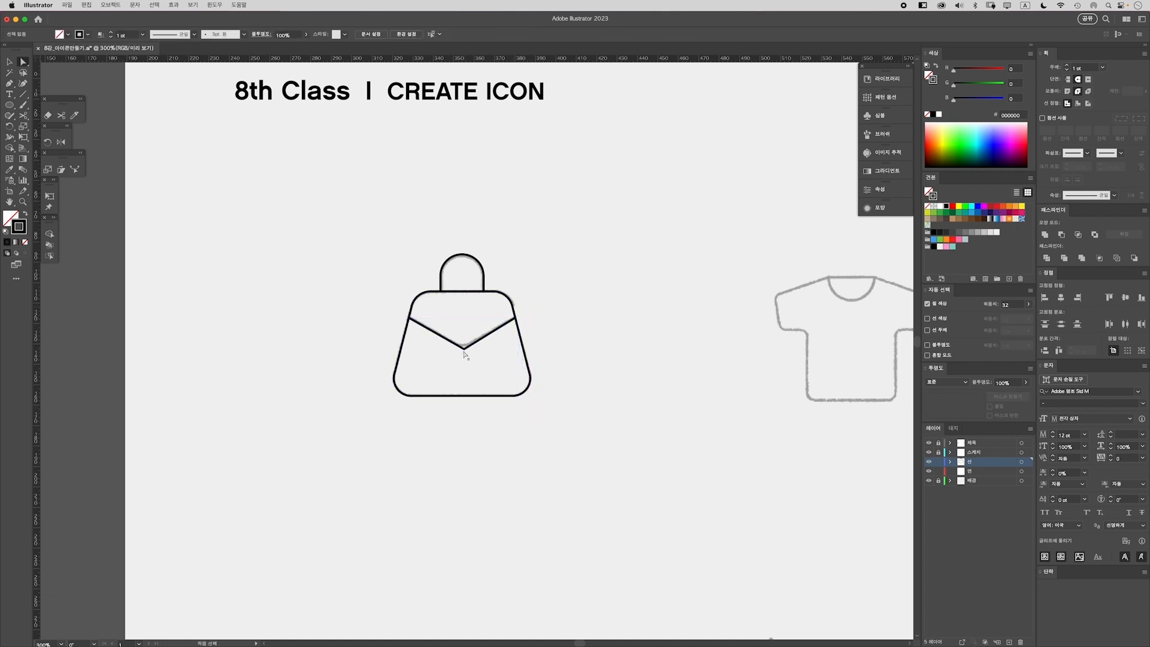
click(463, 348)
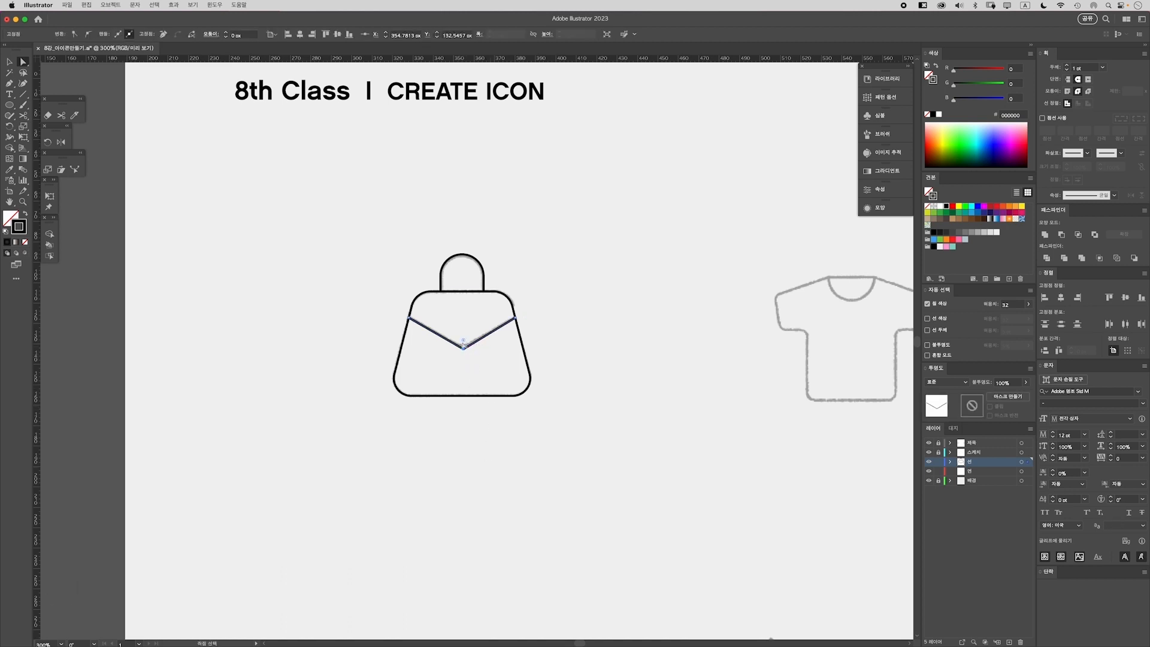
drag(464, 343, 464, 329)
click(513, 538)
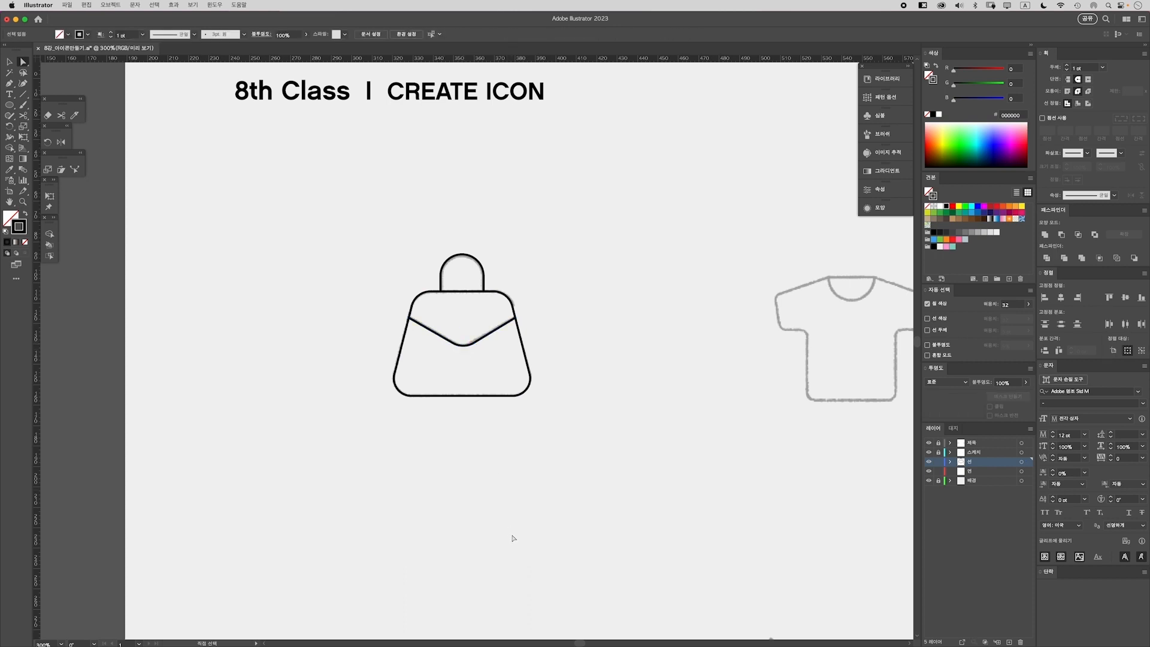
Select all parts of the handbag and align them to their horizontal centre
key(v)
key(super+a)
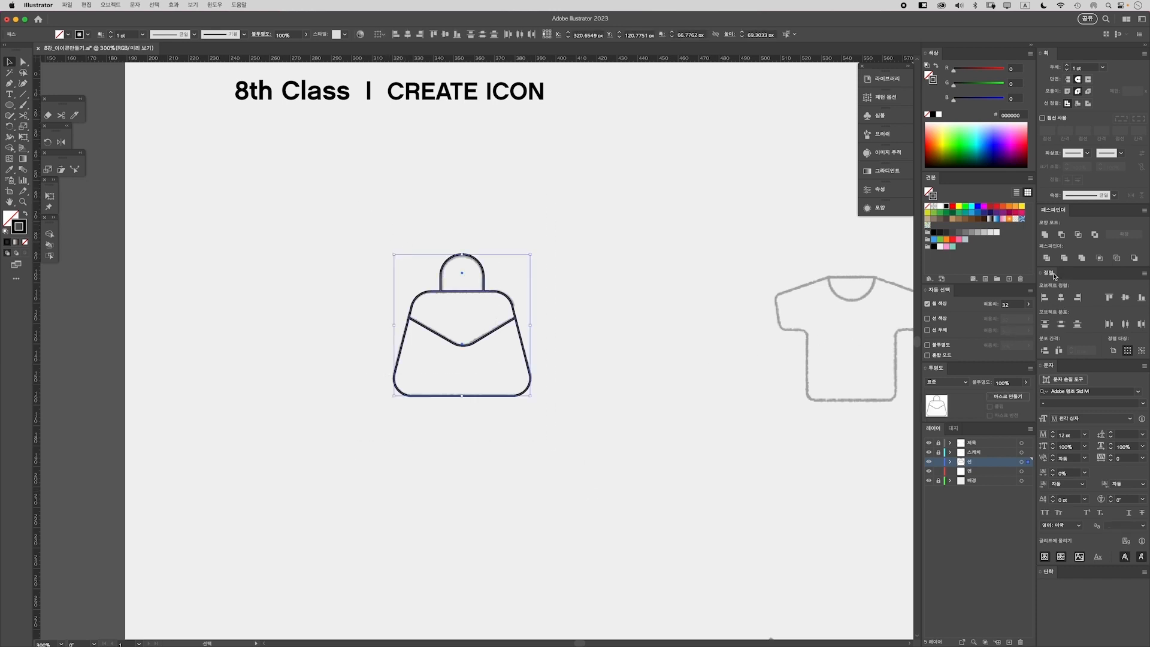
click(1060, 299)
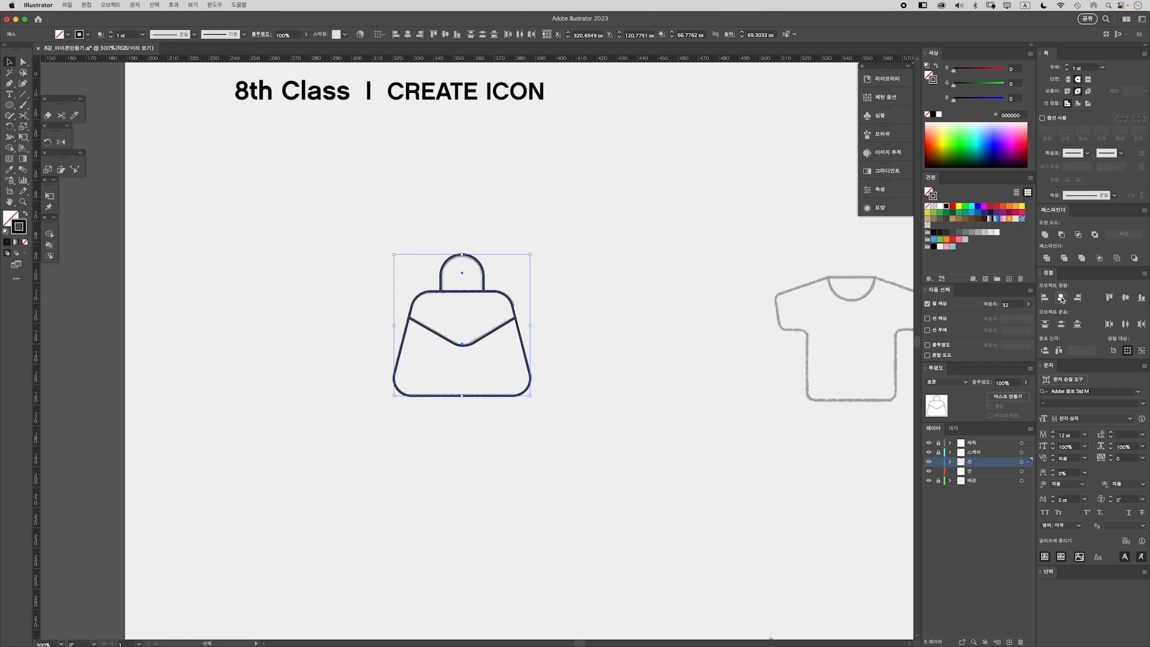
click(594, 433)
Trace the left half of the T-shirt sketch with the Pen tool, from the neckline's centre around the sleeve to the hem's centre
key(super+minus)
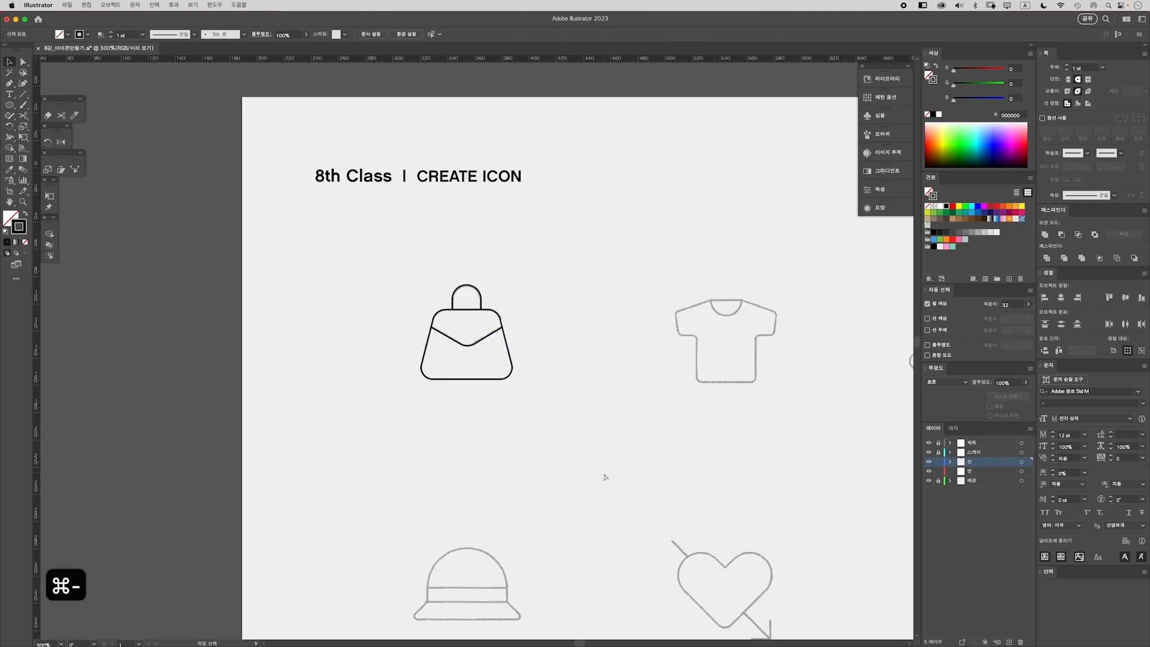
scroll(488, 388, left, 2)
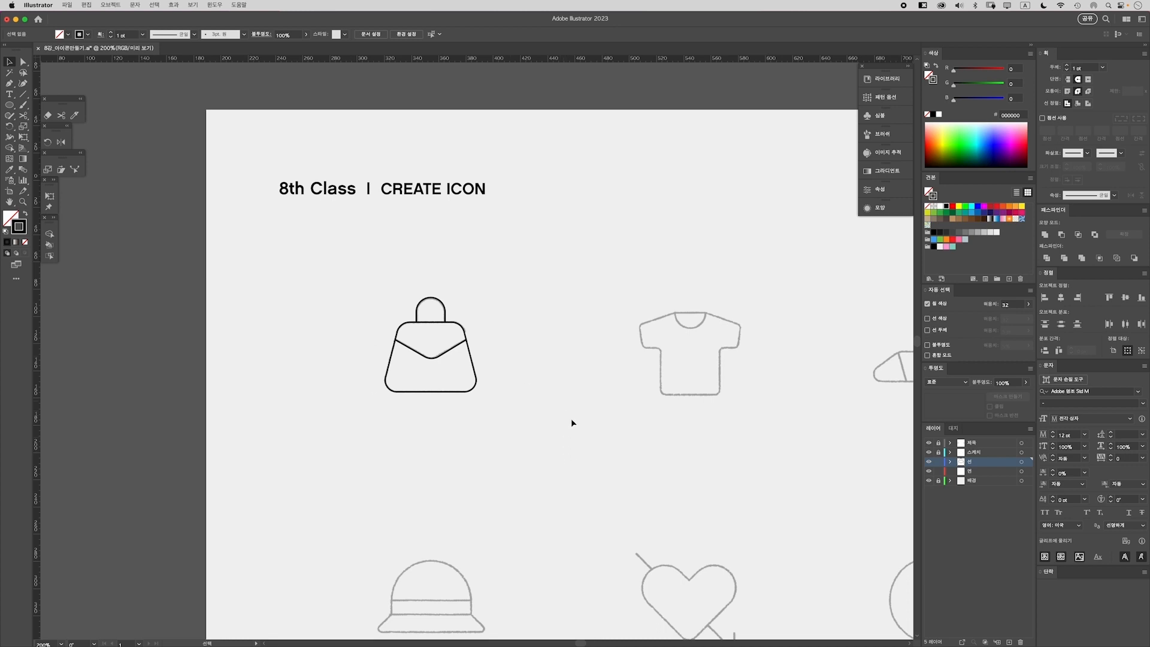
key(super+minus)
scroll(429, 385, right, 1)
key(super+equal)
key(super+equal)
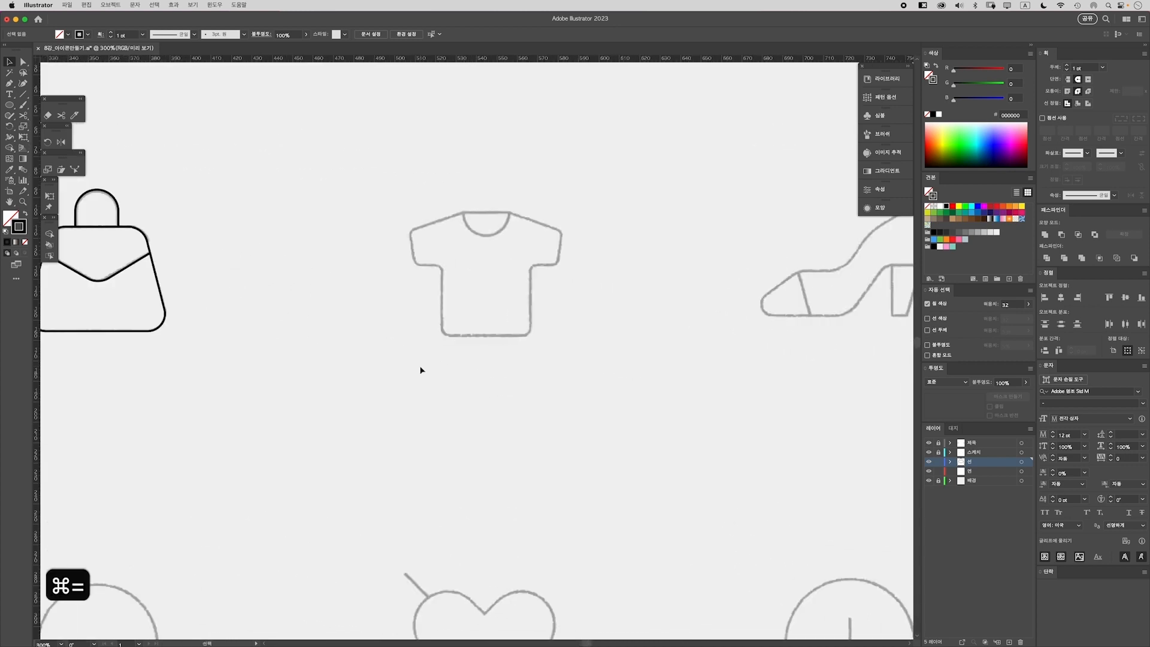
scroll(443, 324, up, 1)
scroll(444, 323, right, 1)
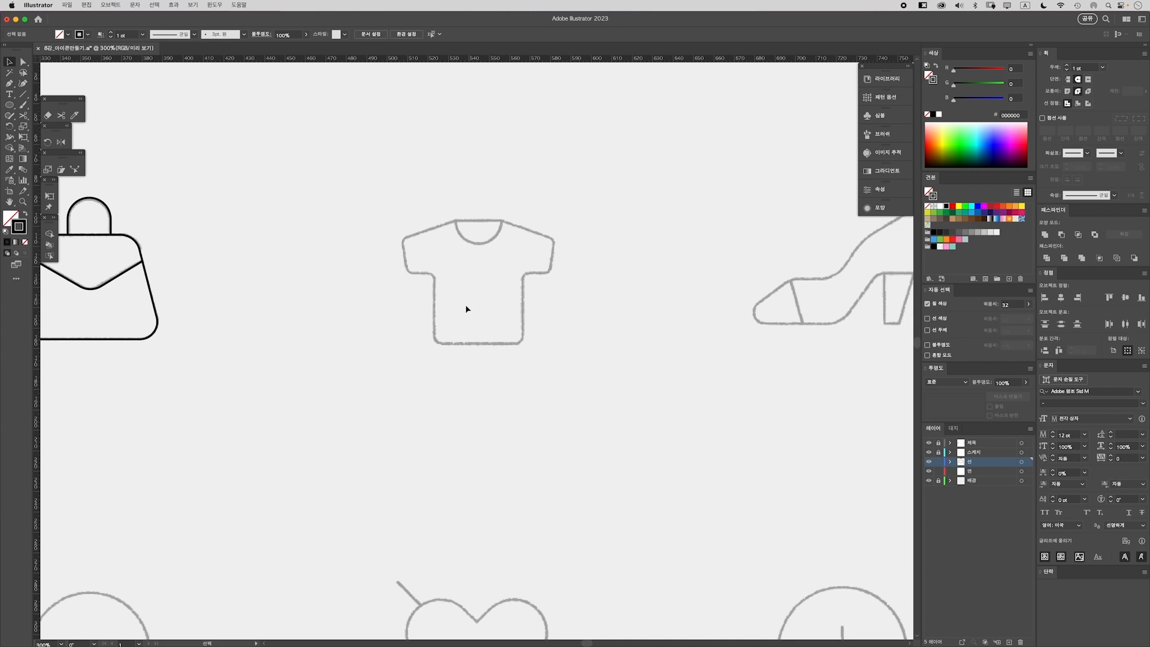
scroll(461, 310, up, 1)
scroll(461, 309, right, 1)
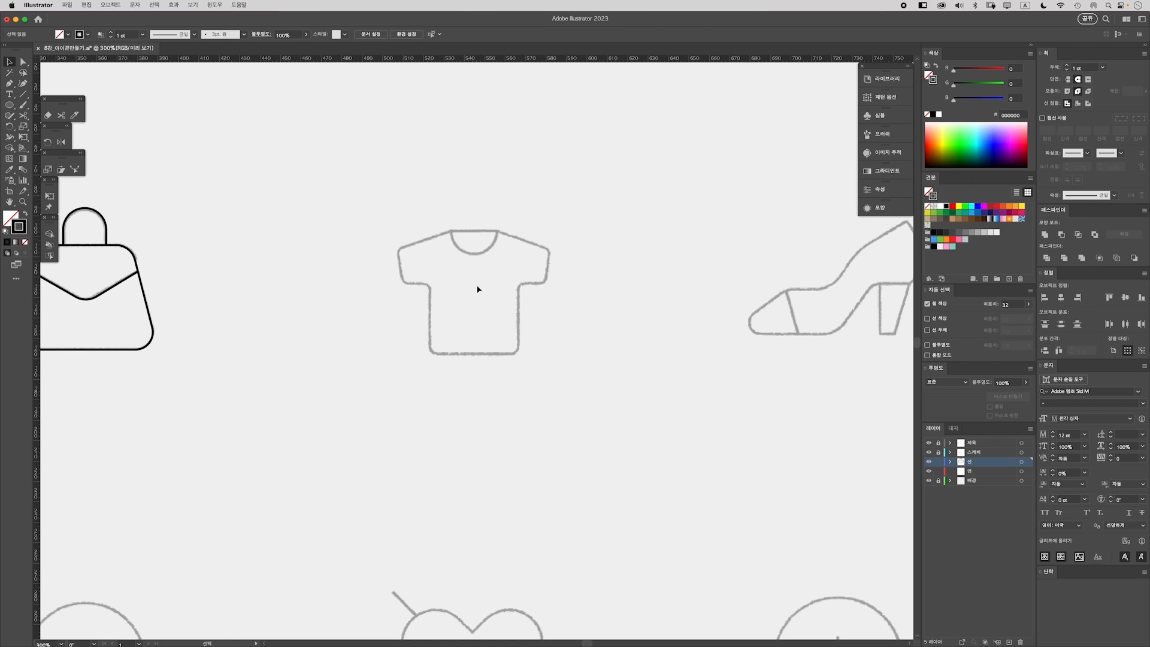
key(p)
drag(474, 232, 431, 288)
click(401, 283)
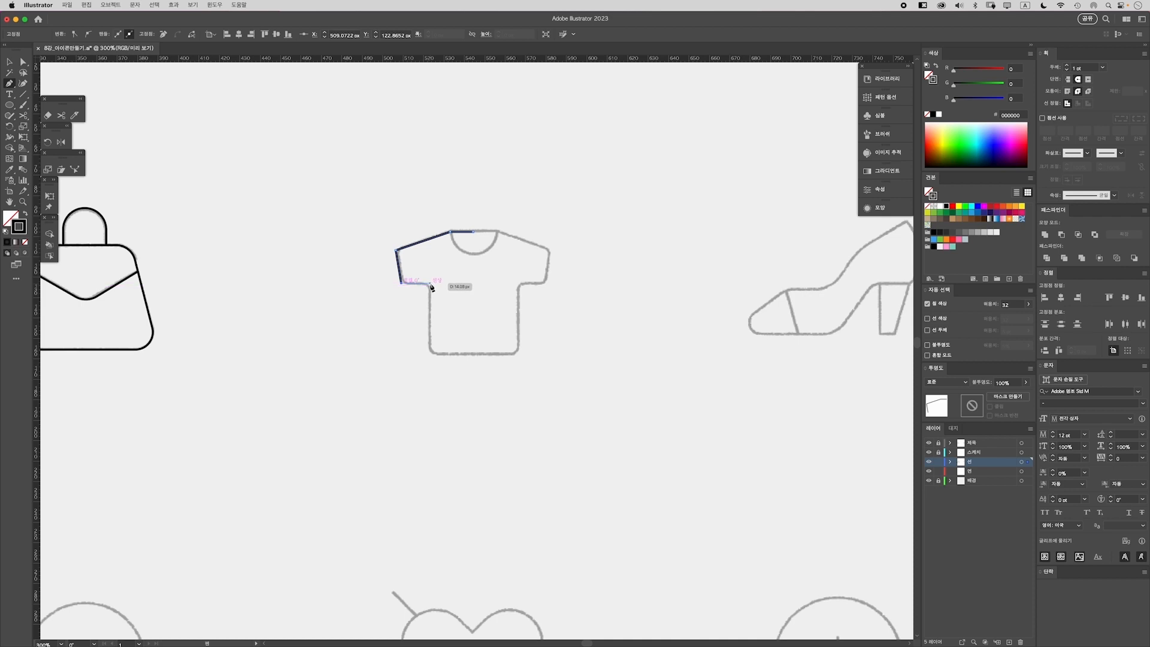
shift+click(430, 286)
drag(430, 354, 477, 359)
click(469, 354)
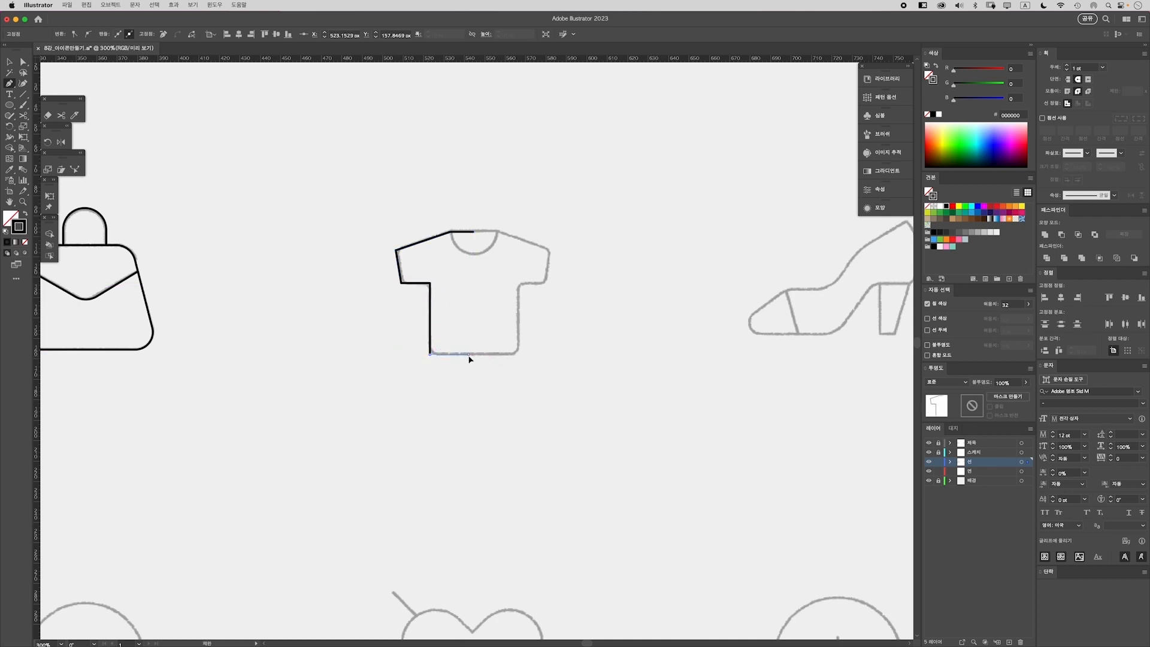
key(a)
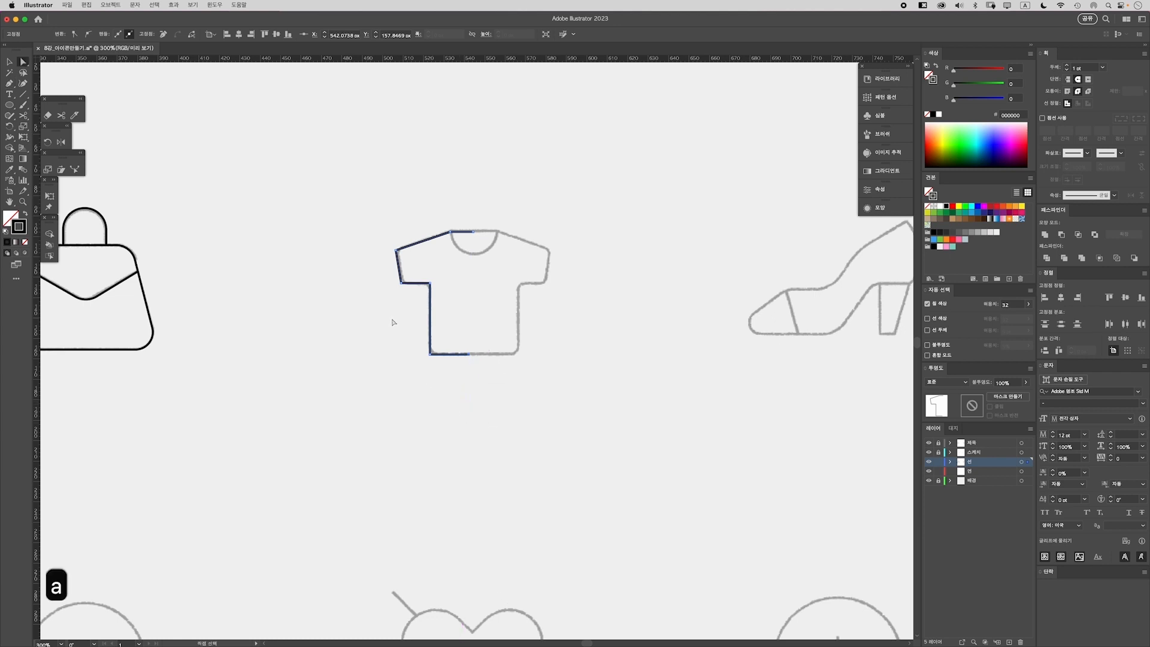
click(390, 329)
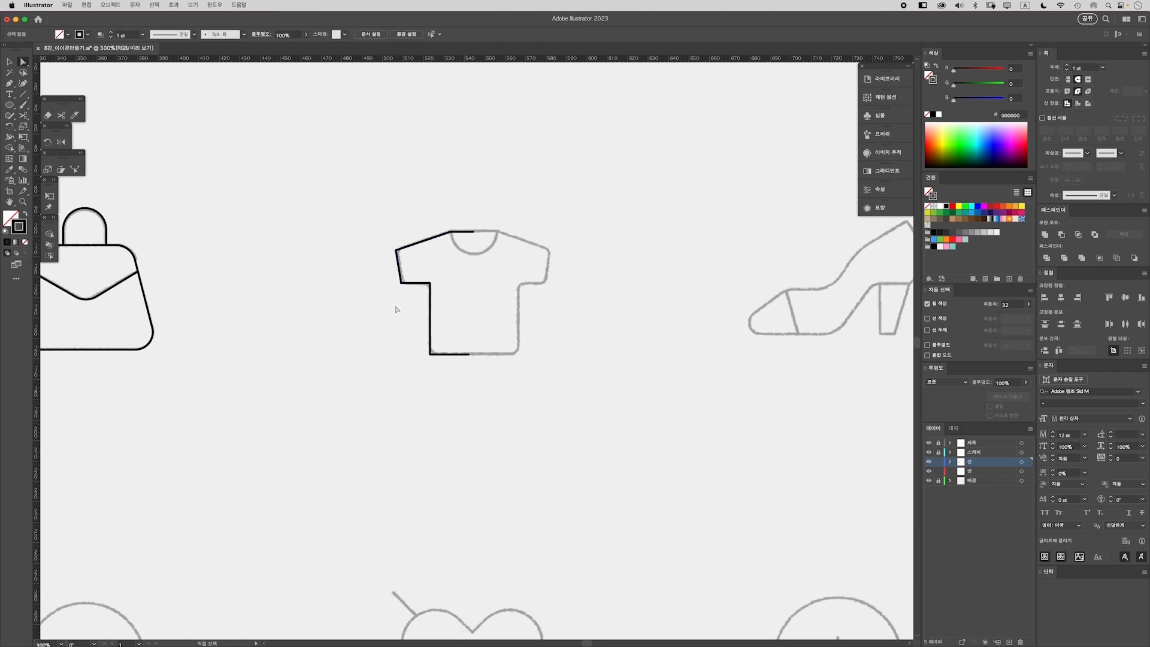
Reflect a copy of the T-shirt's half outline across the vertical (세로) axis through the neckline's centre point
key(v)
drag(398, 242, 539, 495)
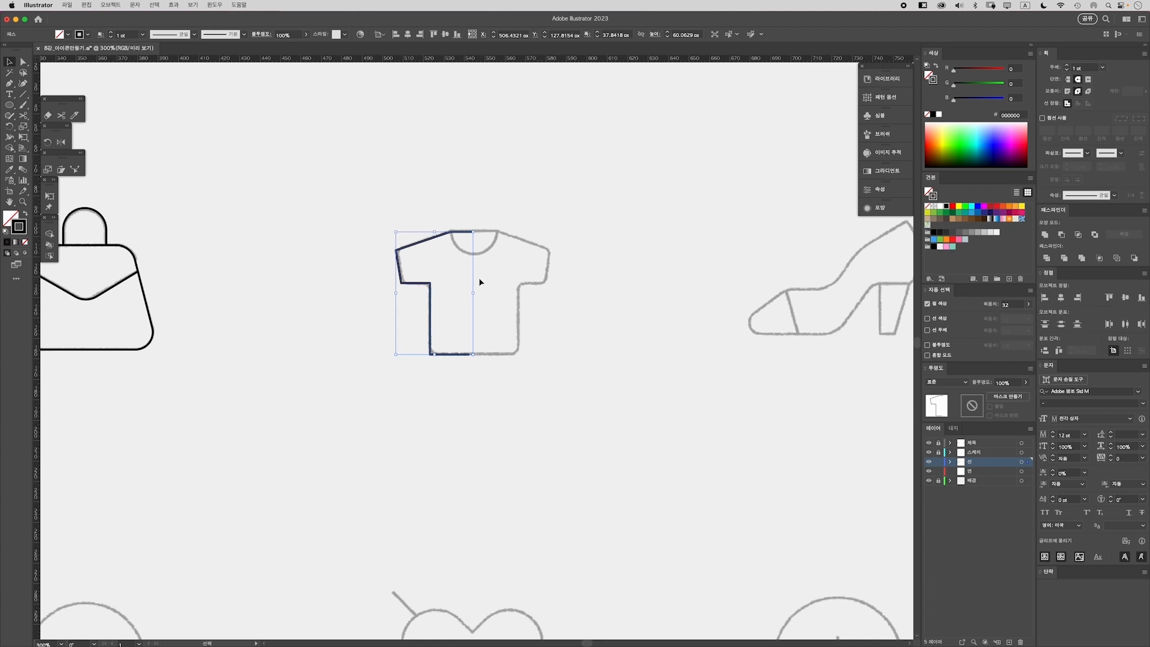
key(o)
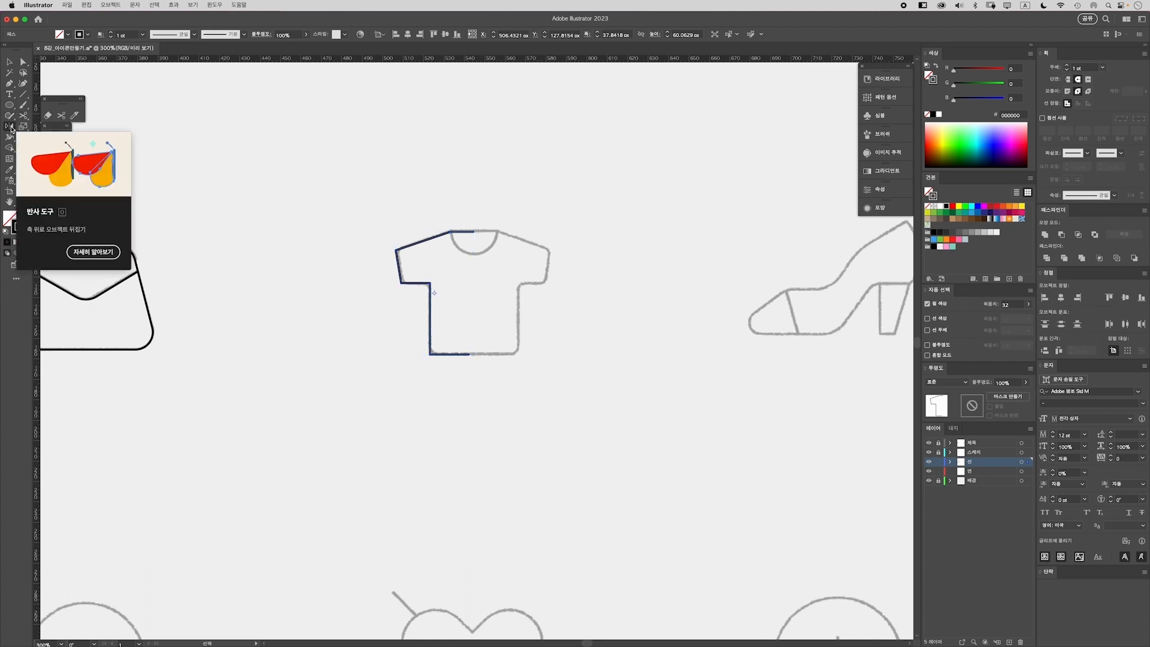
click(12, 128)
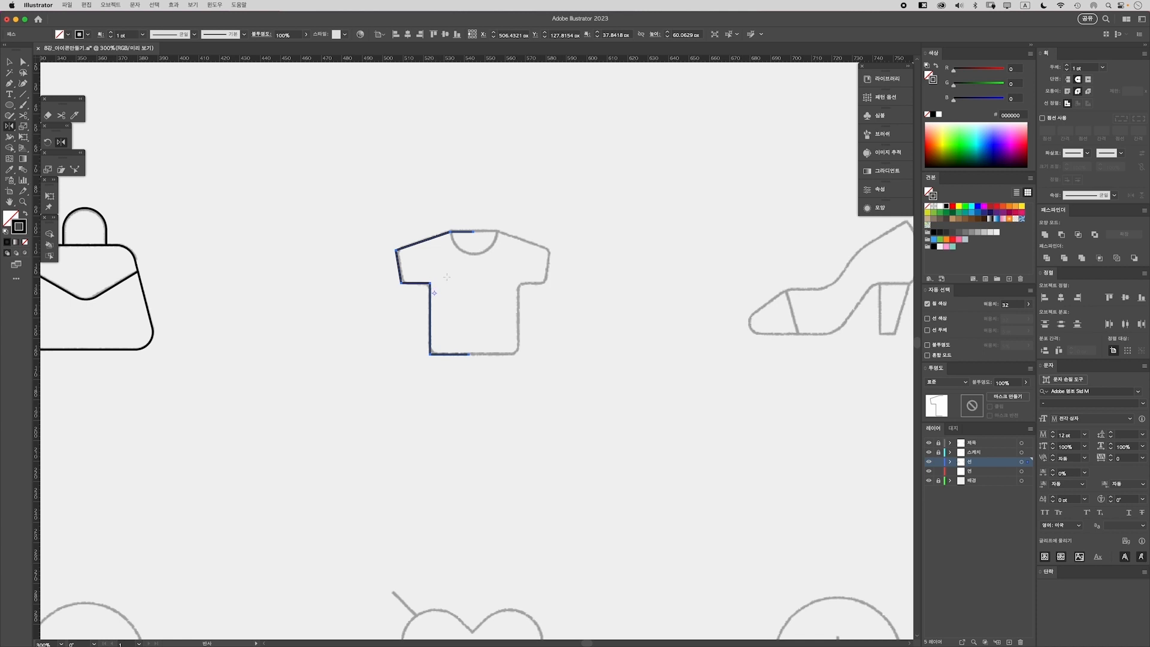
alt+click(473, 231)
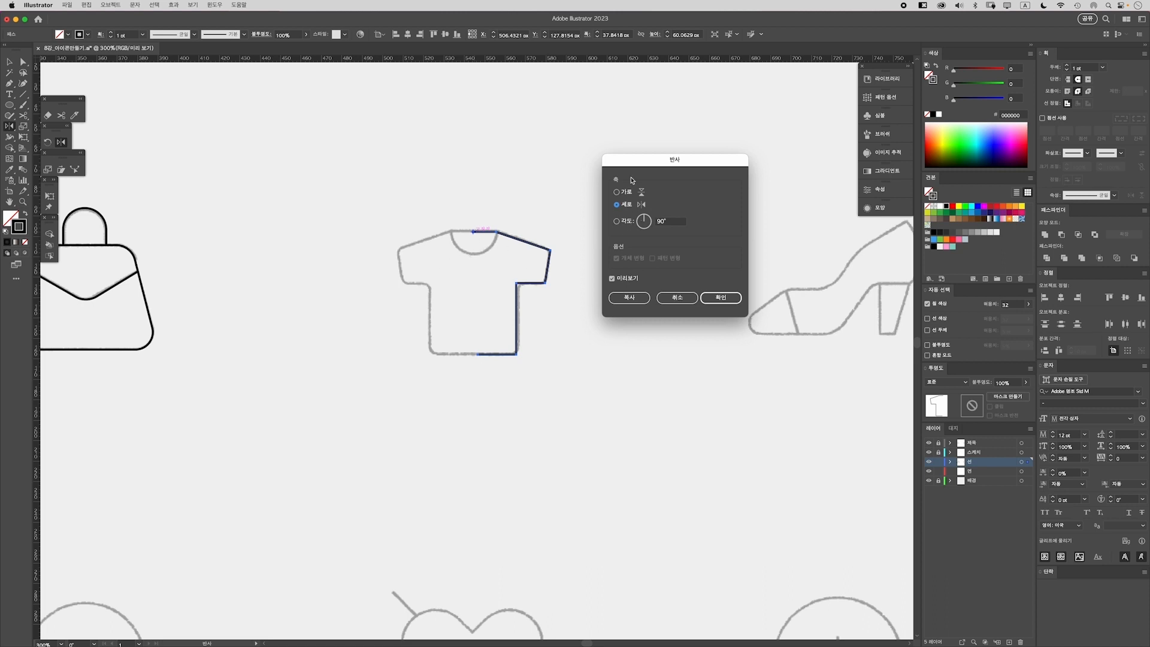
drag(647, 162, 613, 162)
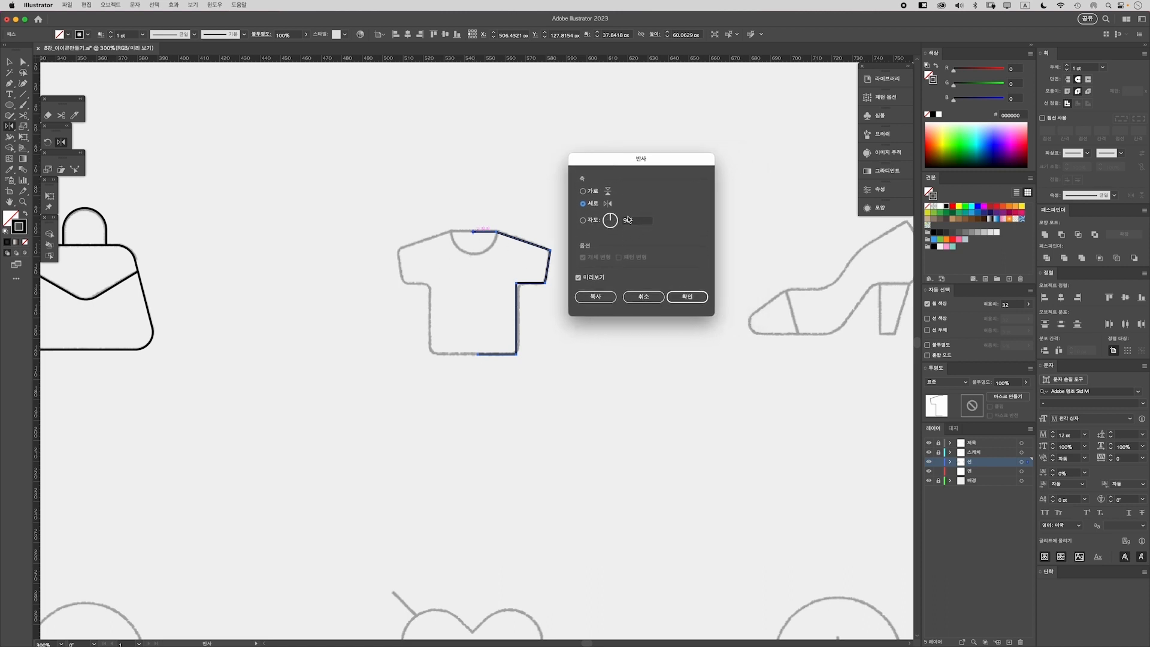
click(595, 298)
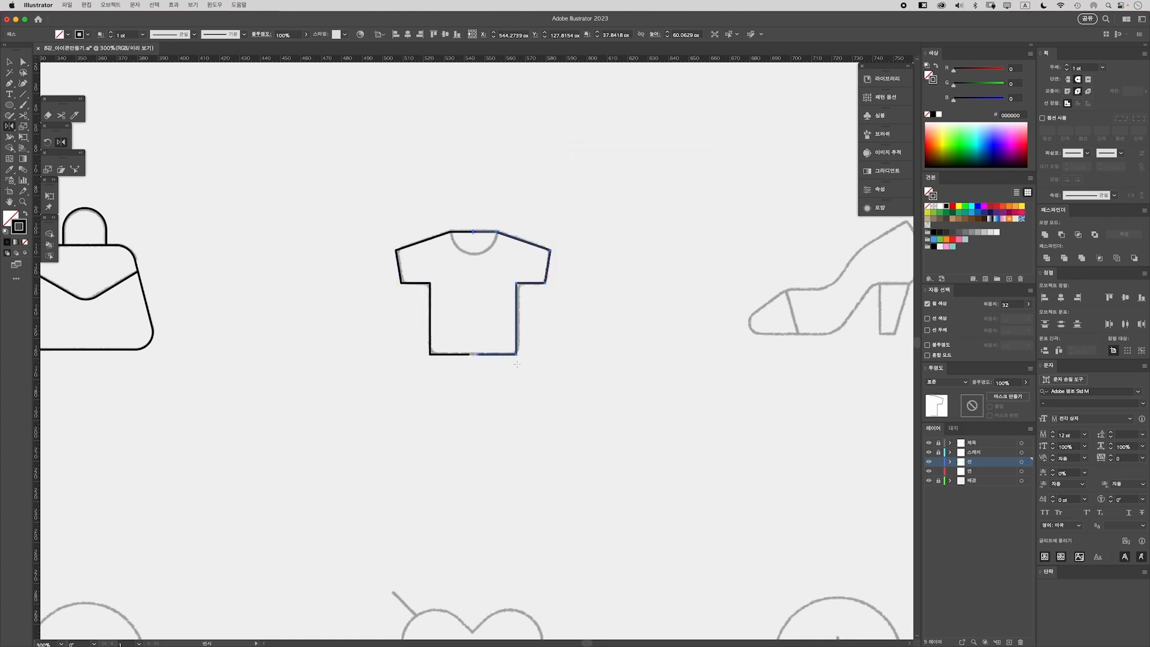
Select the left and right halves of the T-shirt outline one at a time to check whether they are separate paths
key(v)
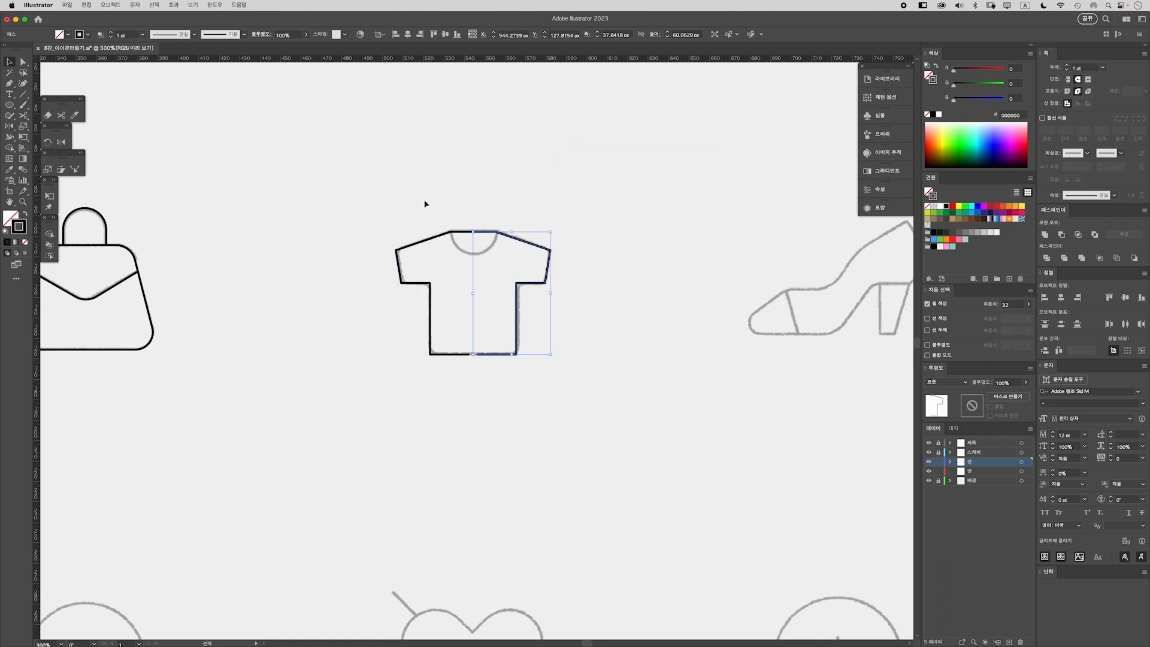
click(422, 200)
click(451, 232)
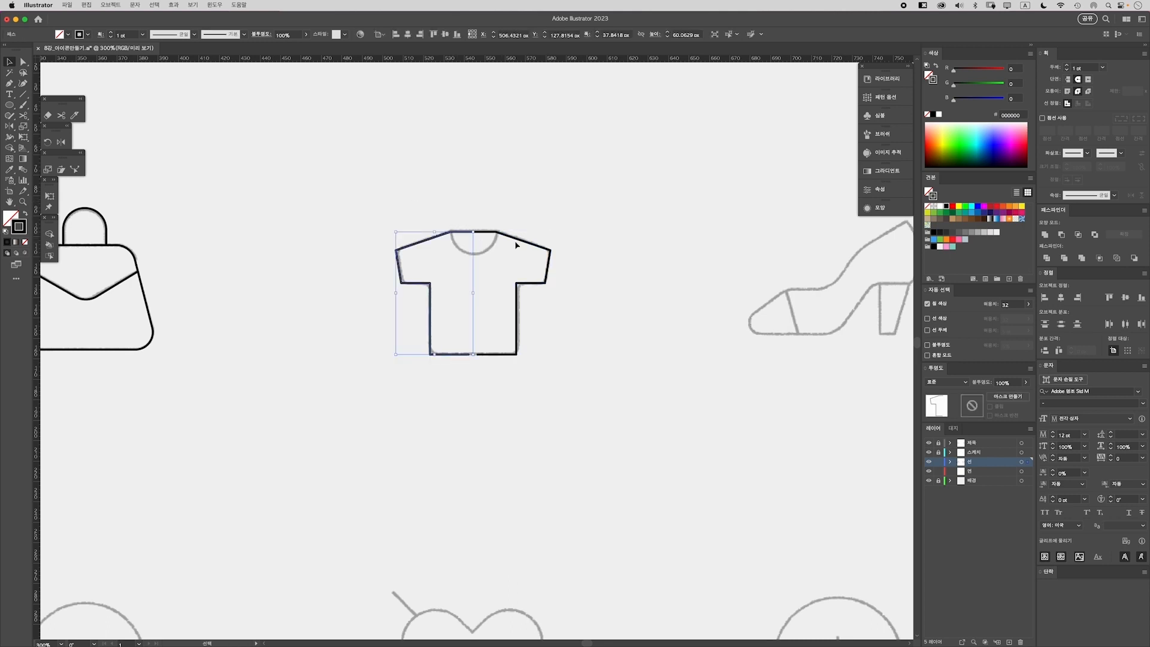
click(478, 255)
click(522, 242)
click(566, 370)
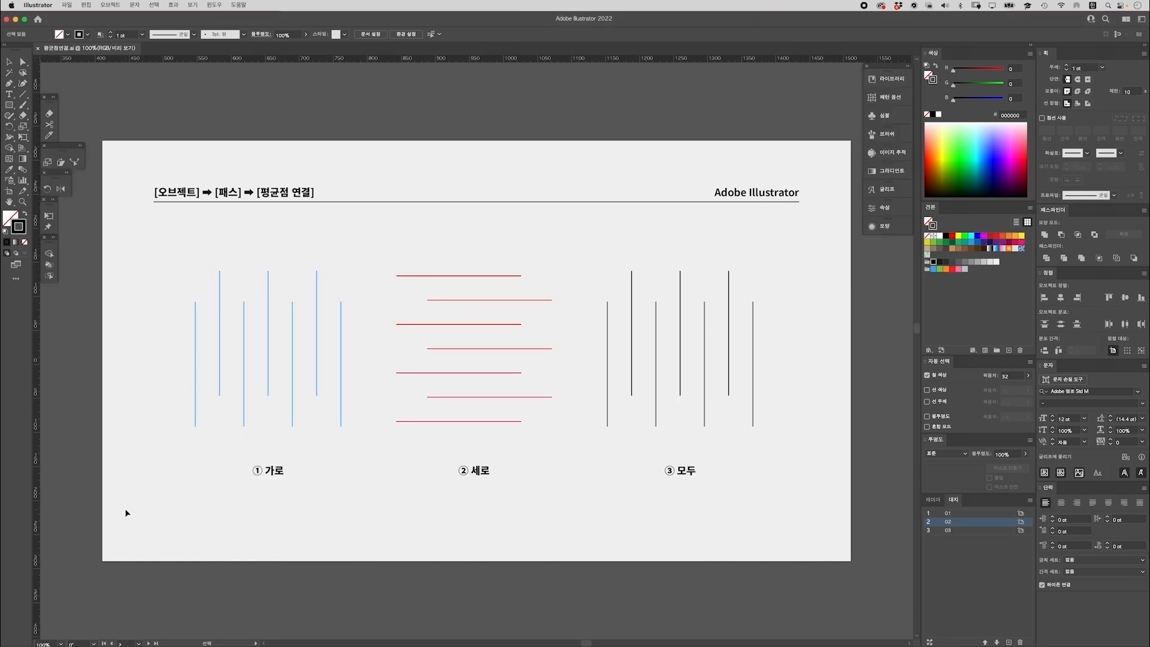
In the 평균점연결 example document, average the upper end points of the blue vertical lines along the horizontal (가로) axis
click(24, 62)
drag(358, 341, 358, 338)
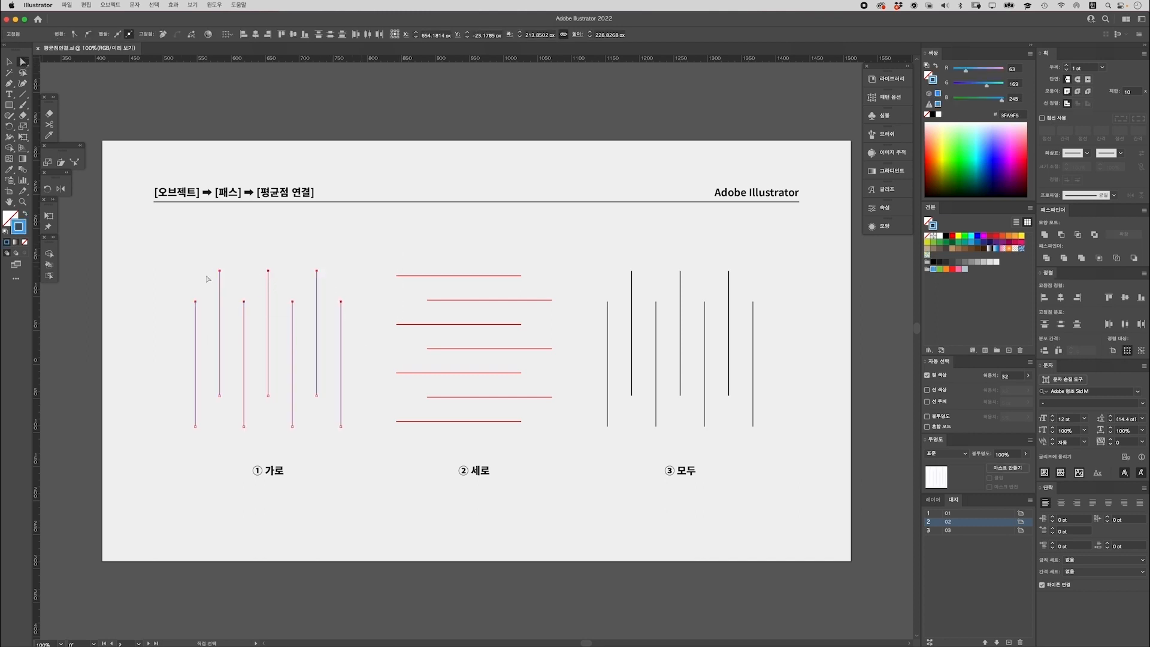
scroll(310, 275, left, 1)
right_click(320, 273)
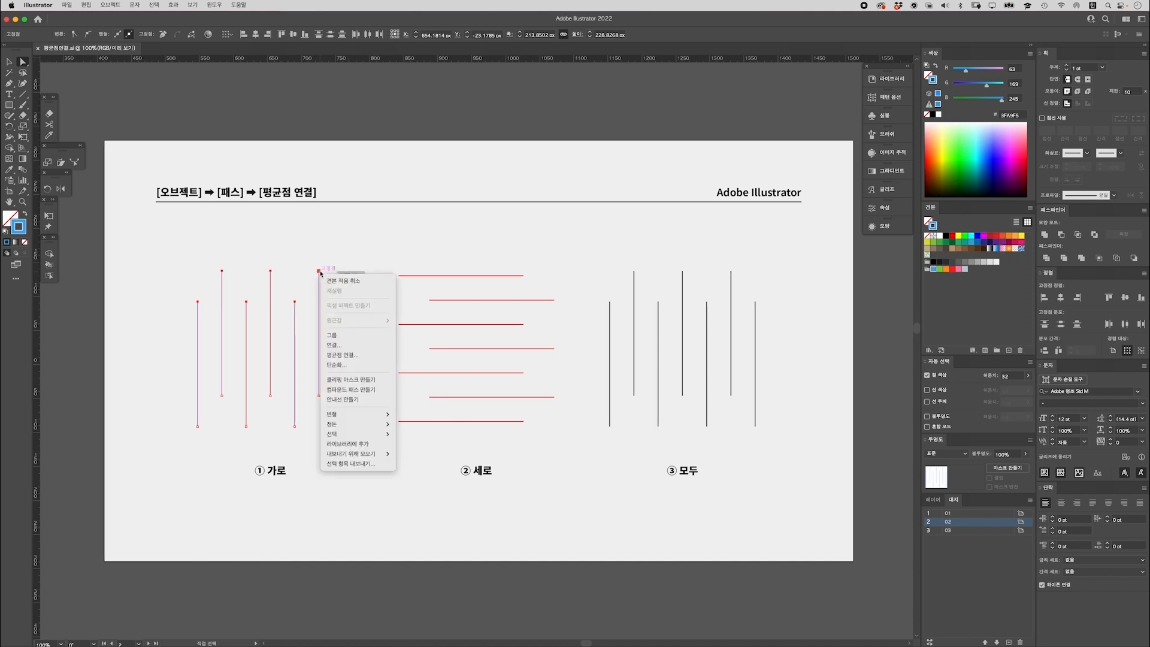
click(355, 356)
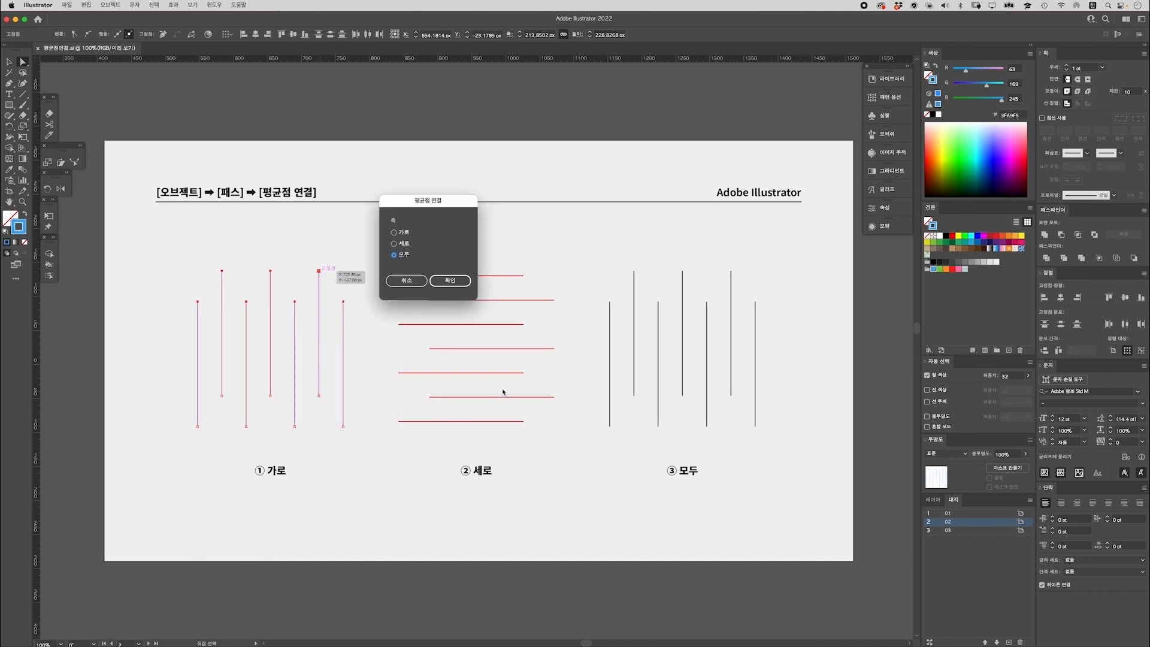
drag(433, 202, 444, 229)
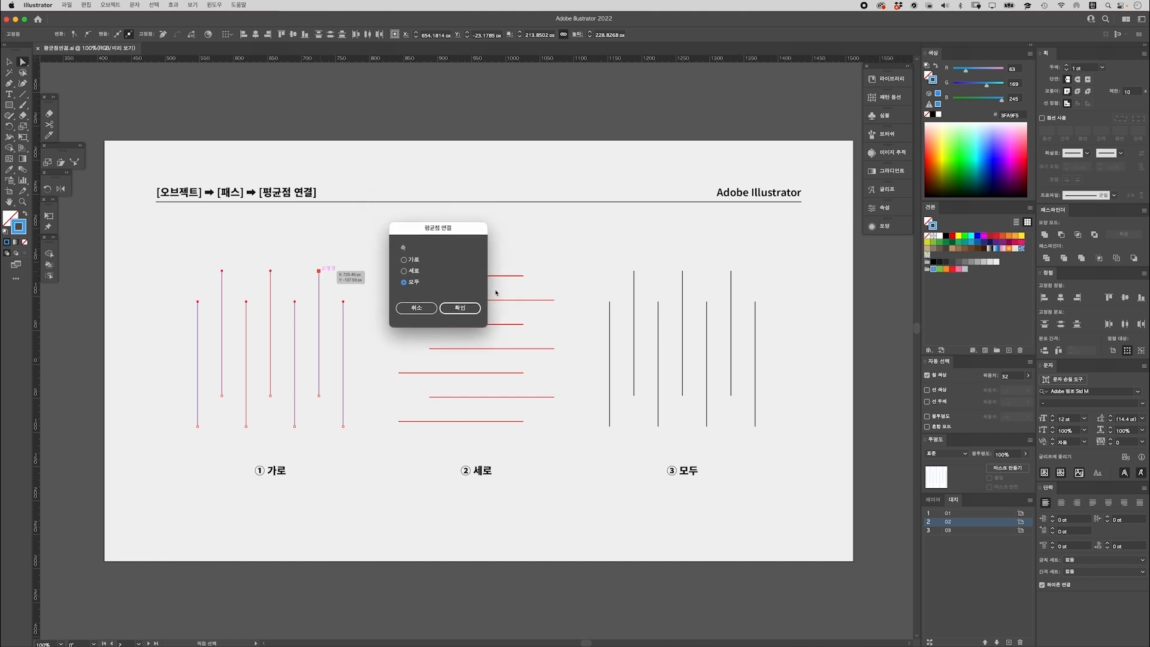
click(416, 262)
click(460, 308)
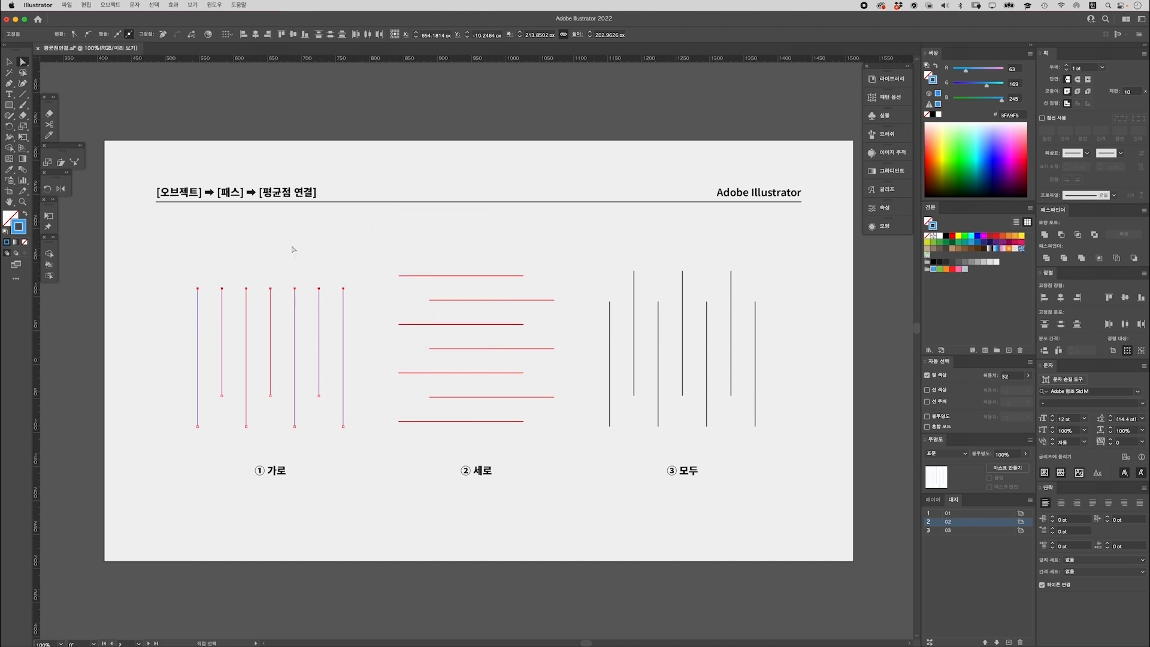
click(201, 293)
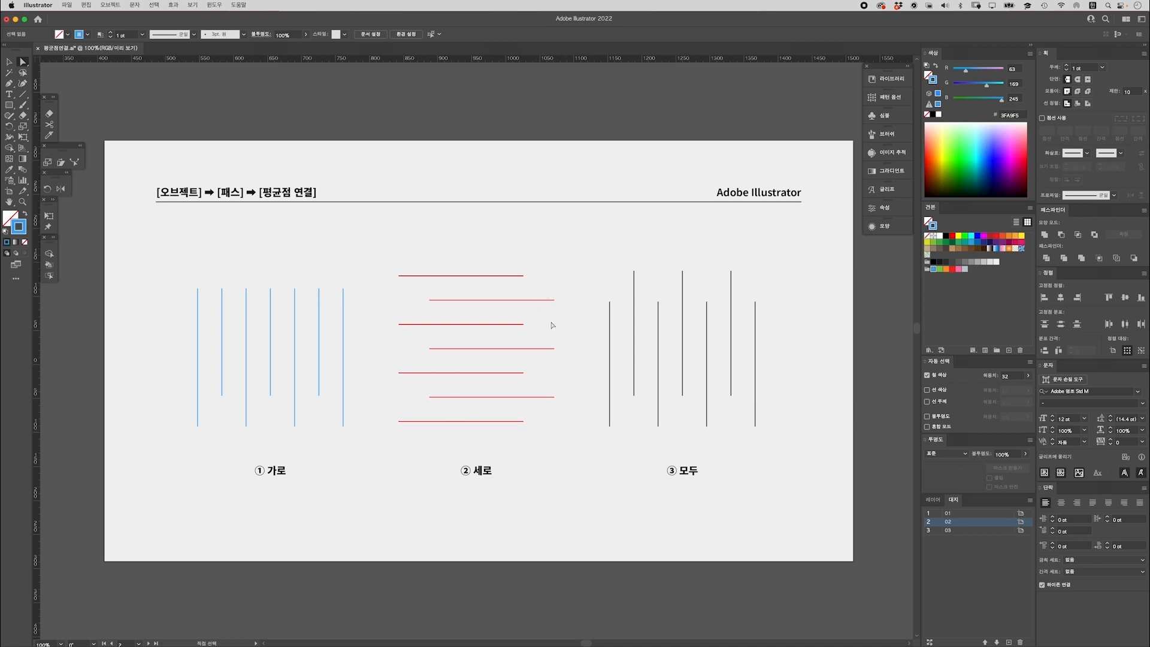
Average the right end points of the red horizontal lines along the vertical (세로) axis
drag(573, 453, 572, 450)
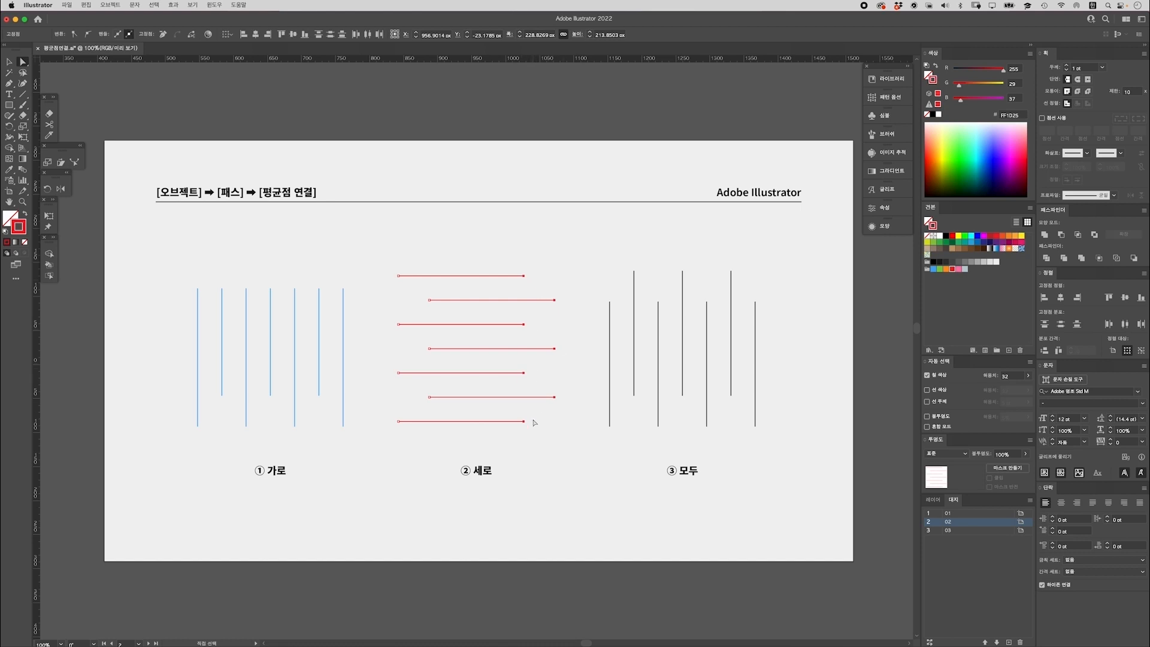
right_click(524, 280)
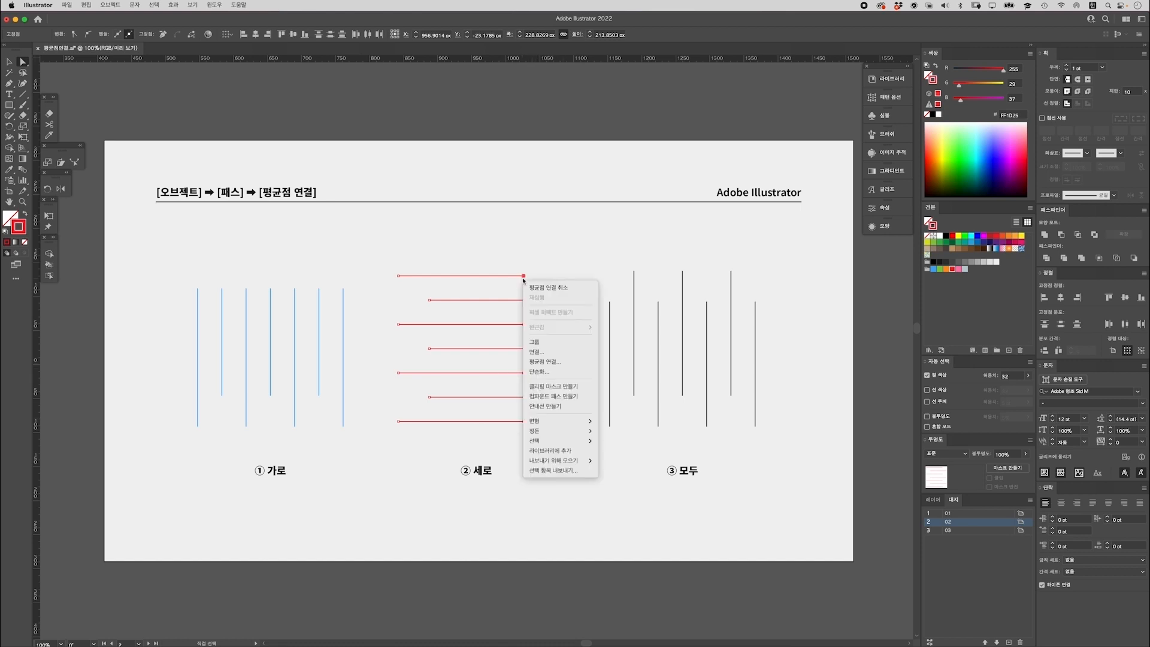
click(548, 362)
click(414, 271)
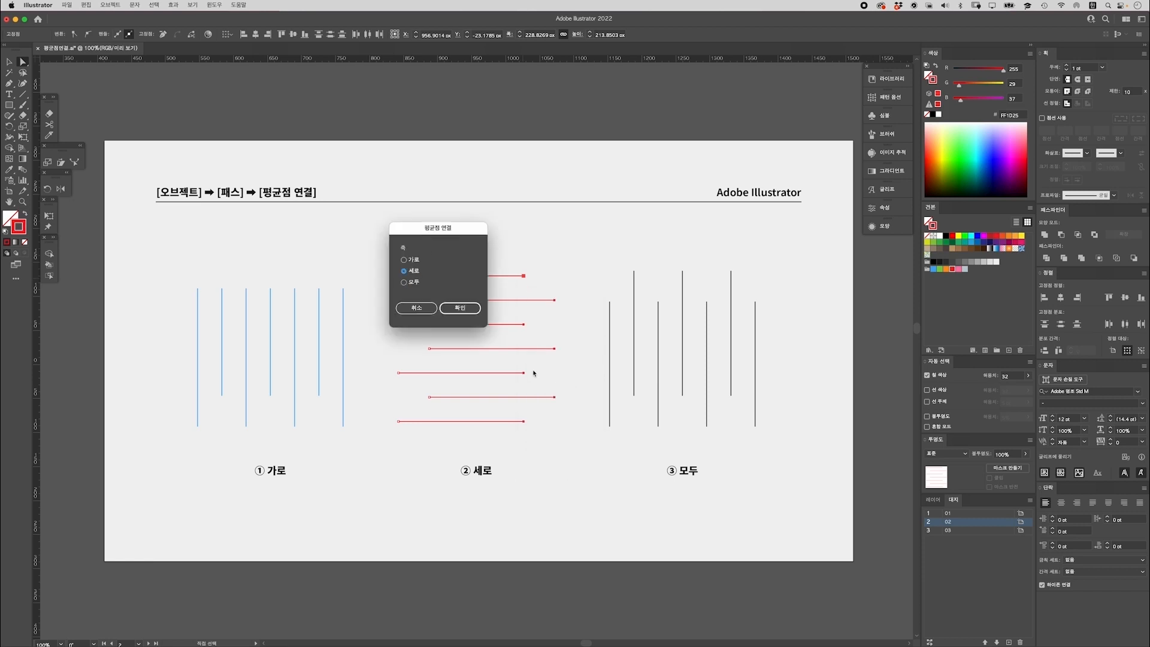
click(460, 308)
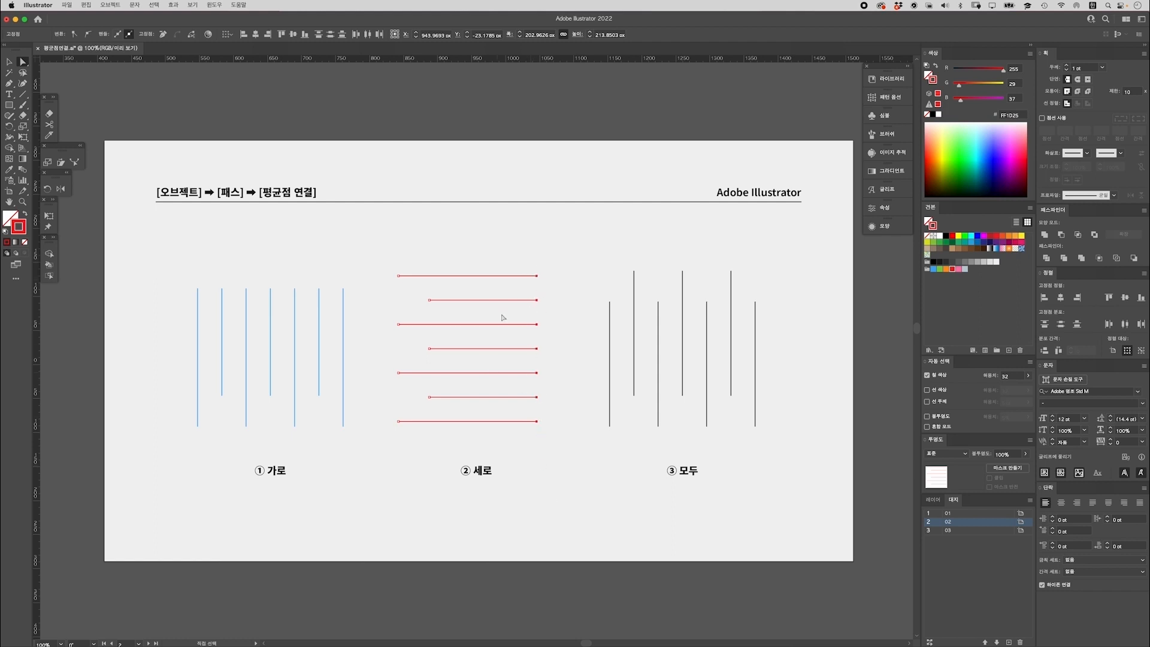
click(599, 478)
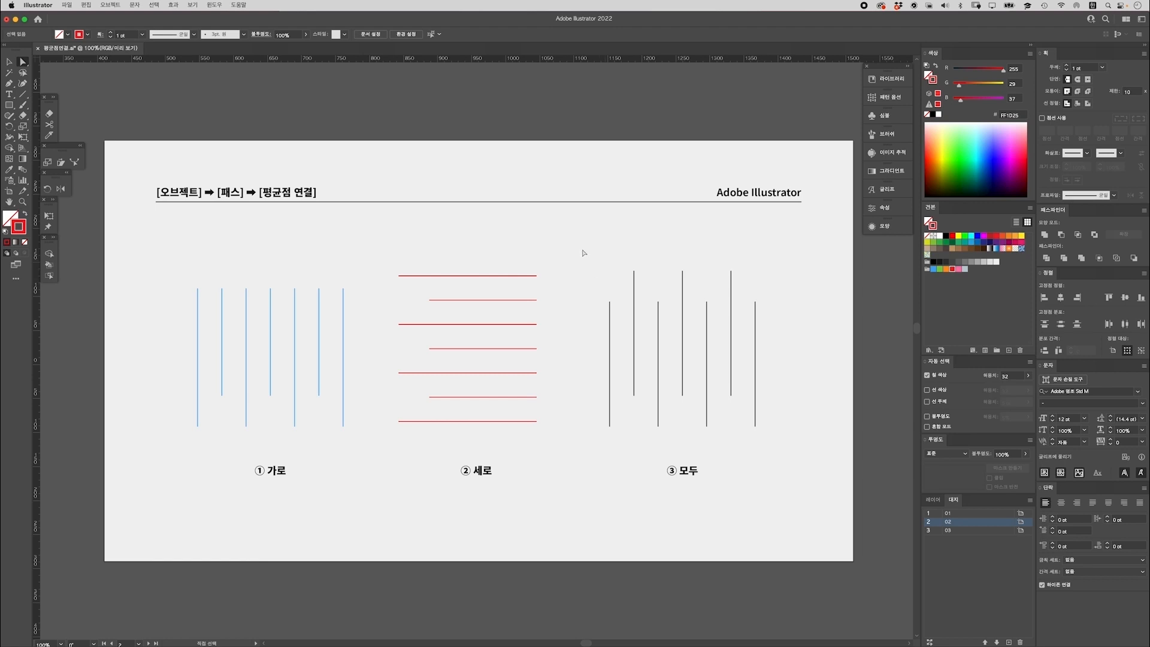
Average the upper end points of the black vertical lines along both axes (모두)
mouse_move(740, 332)
mouse_down()
mouse_move(762, 333)
mouse_move(759, 323)
mouse_up()
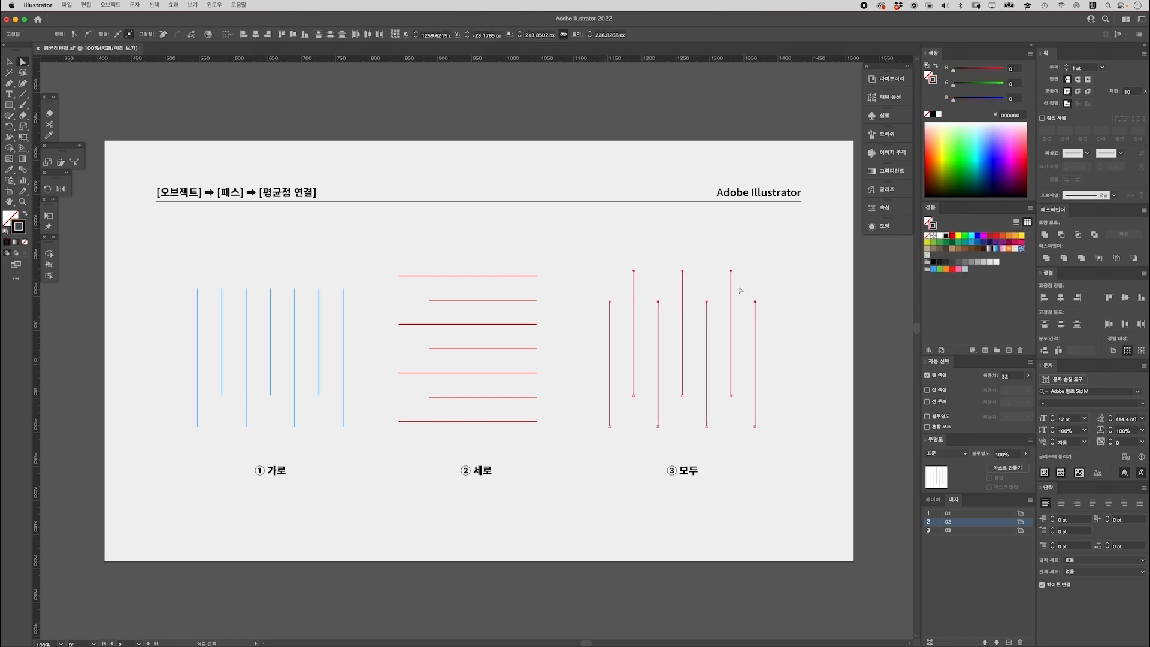
right_click(684, 274)
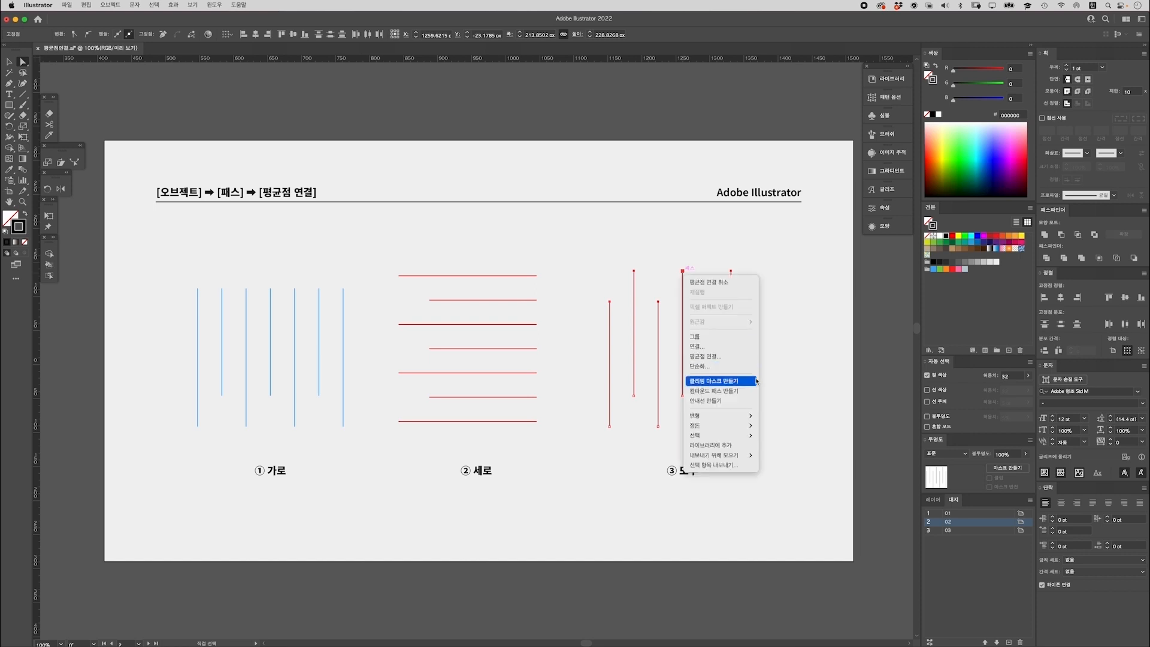
click(706, 356)
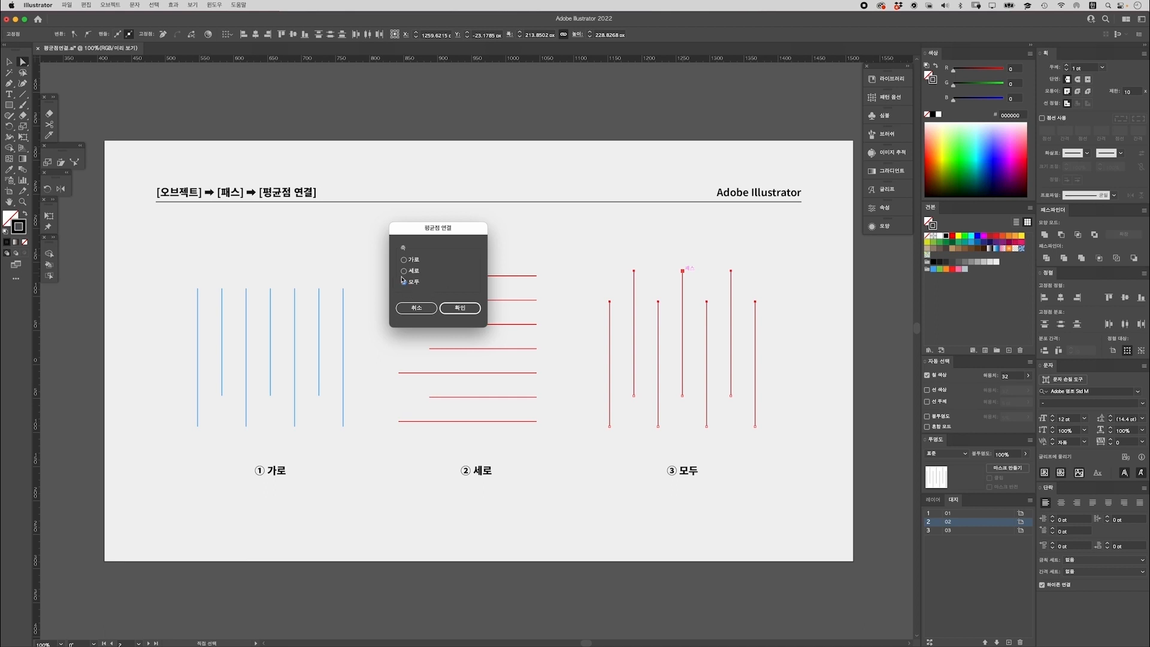
click(465, 308)
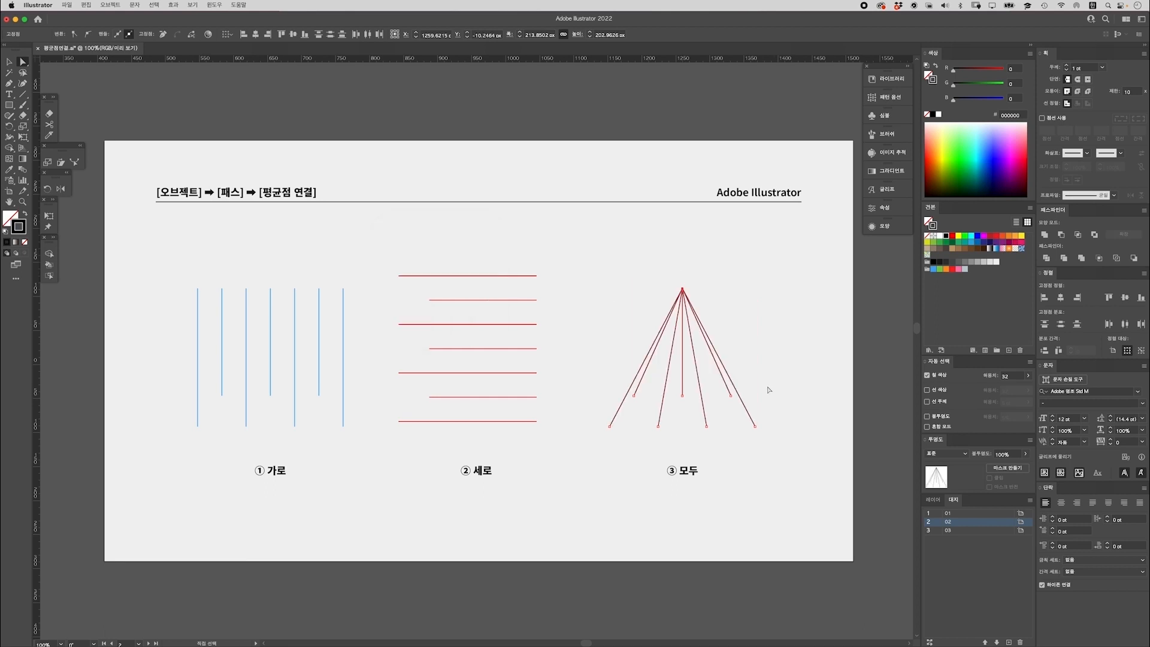
click(623, 274)
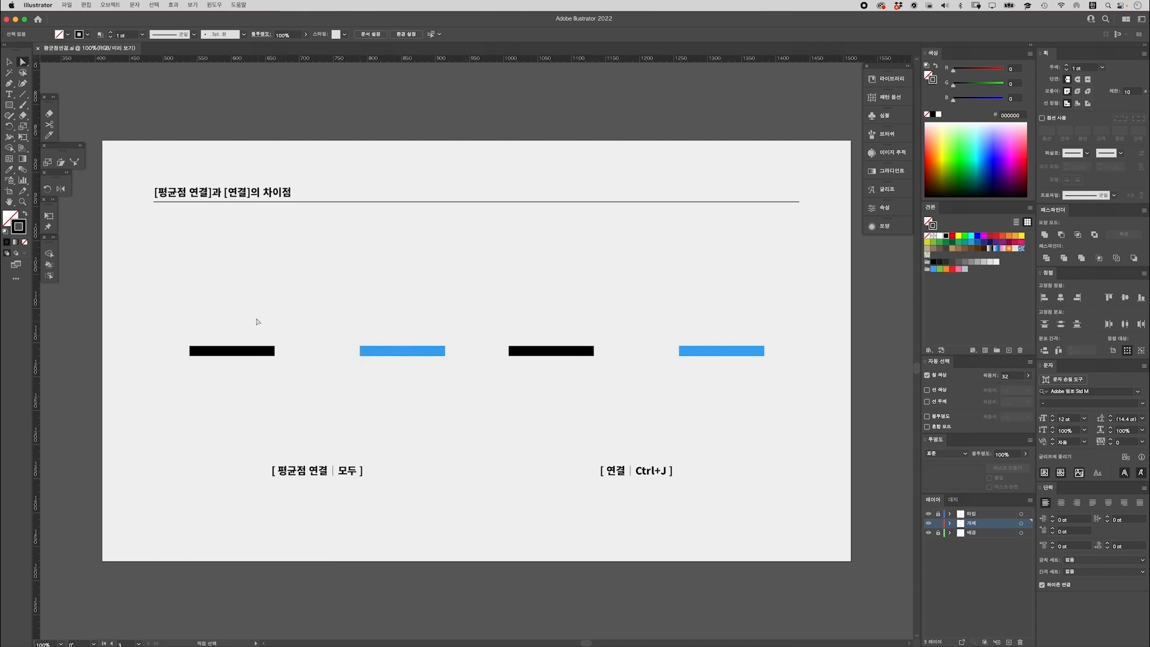
In the 평균점 연결 versus 연결 comparison, average the facing end points of the left pair of black and blue bars along both axes (모두)
drag(360, 378, 361, 379)
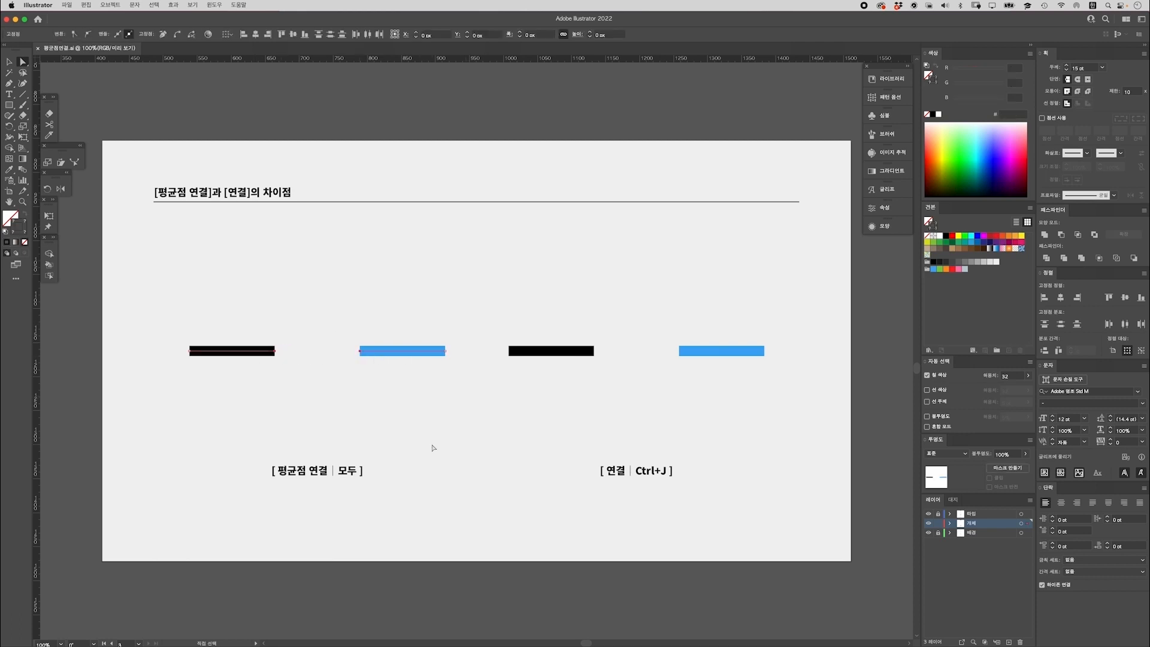
right_click(360, 353)
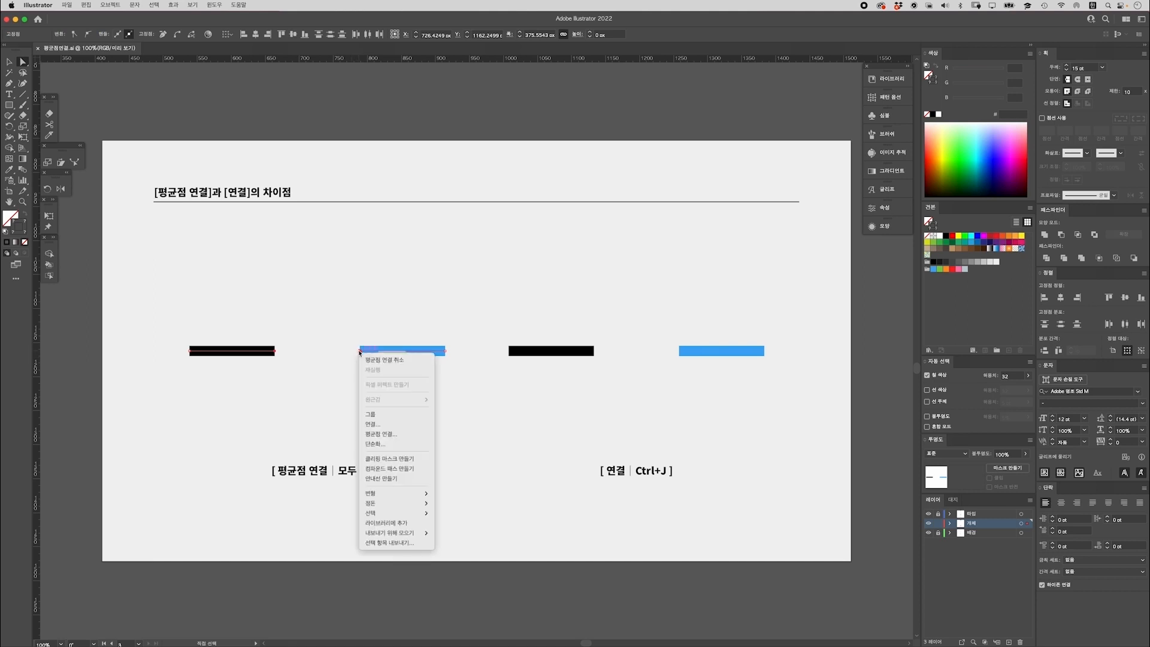
click(381, 434)
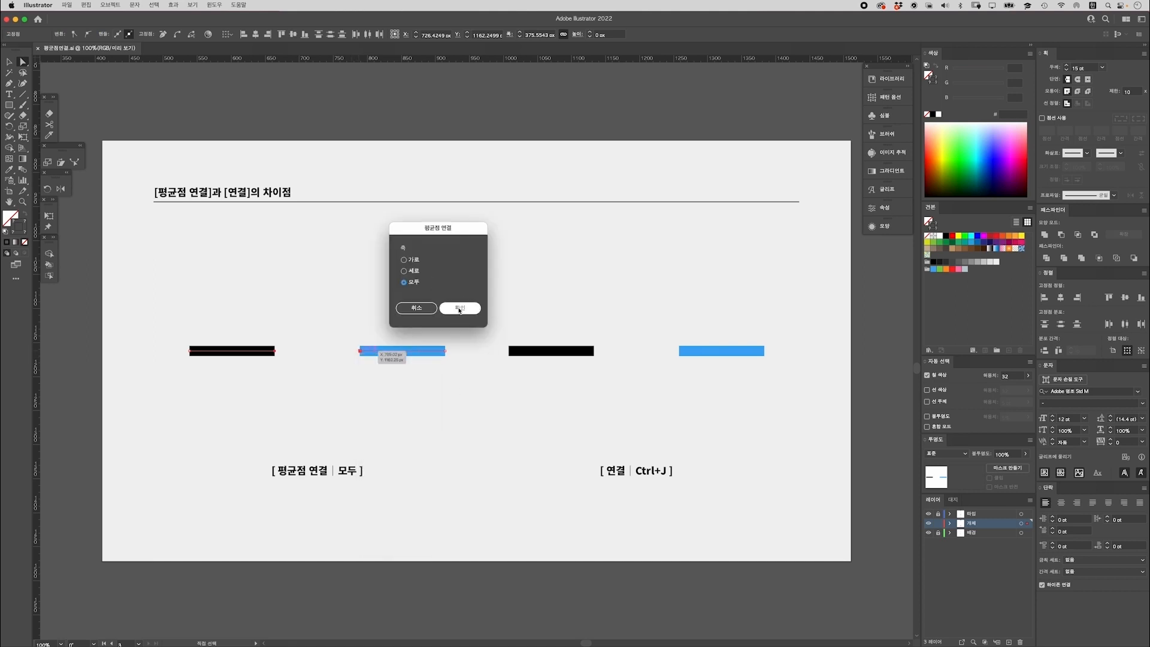
click(460, 309)
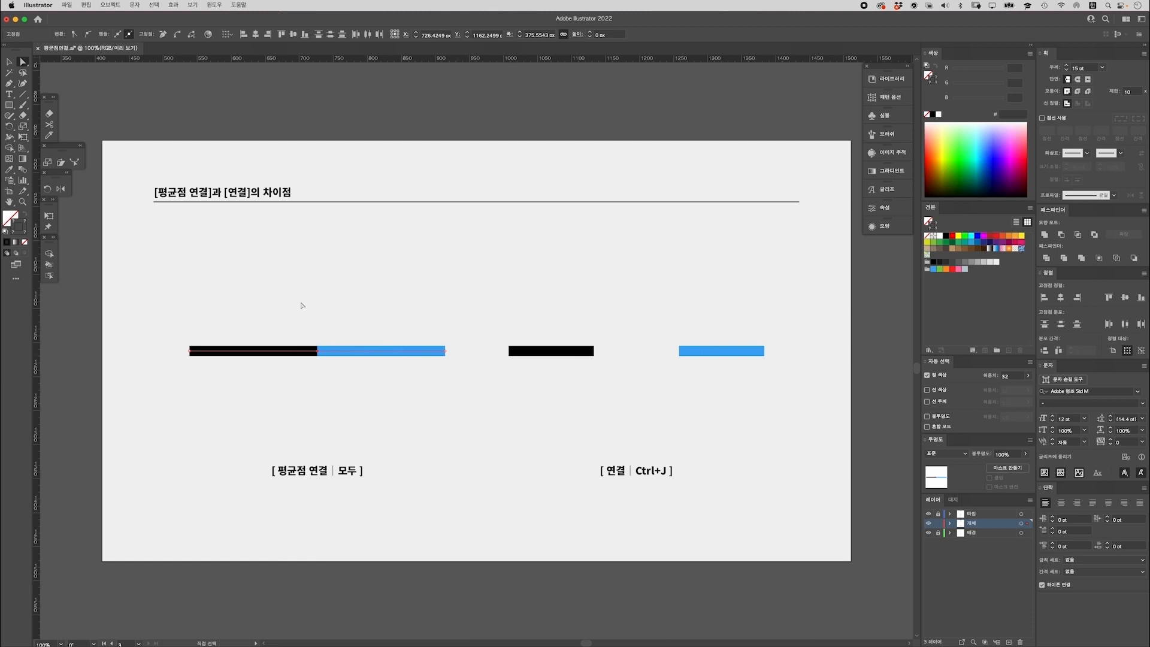
click(306, 329)
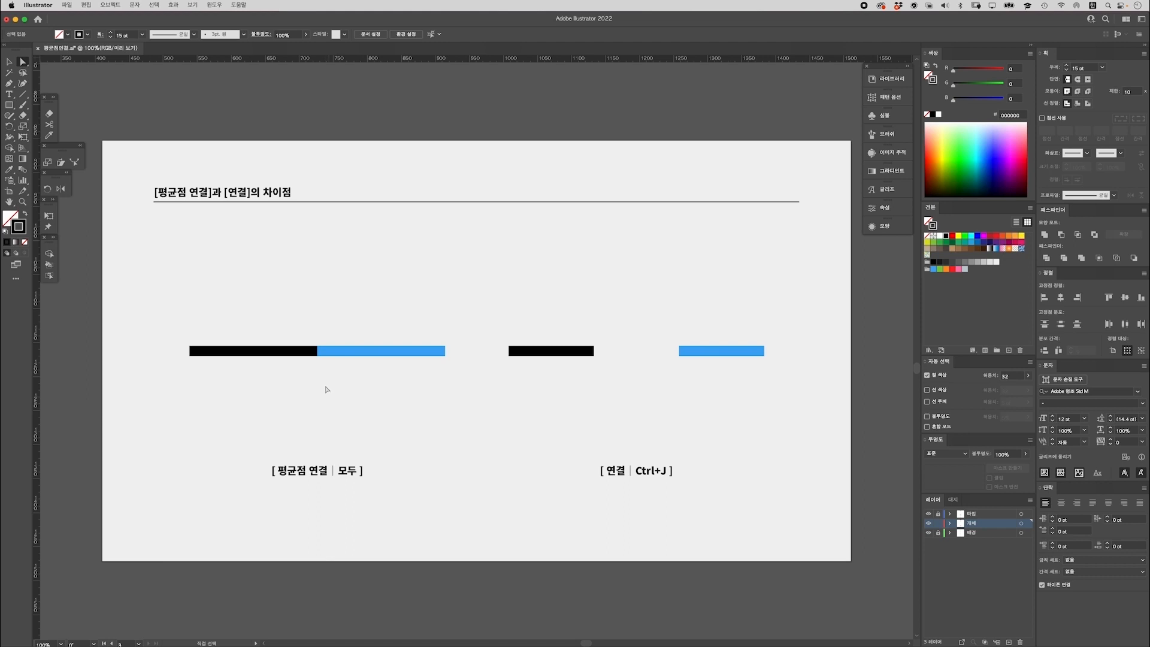
Pull the meeting ends of the averaged black and blue bars apart to test whether they are connected, and undo the moves
click(317, 352)
click(317, 351)
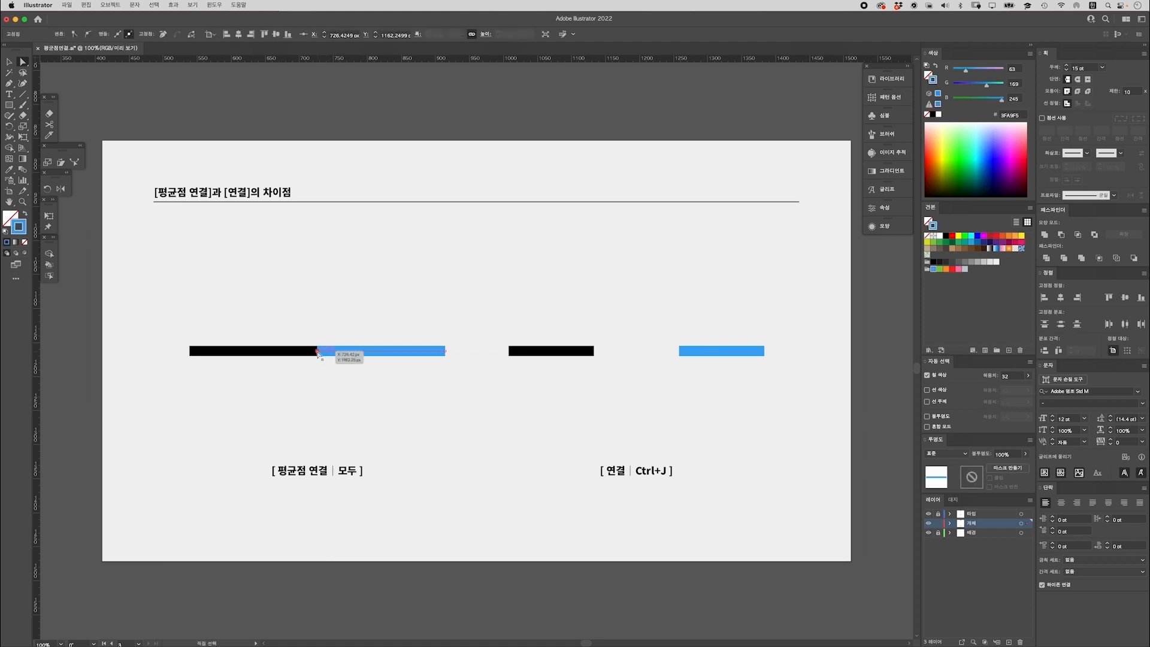
drag(317, 352, 318, 397)
key(cmd+z)
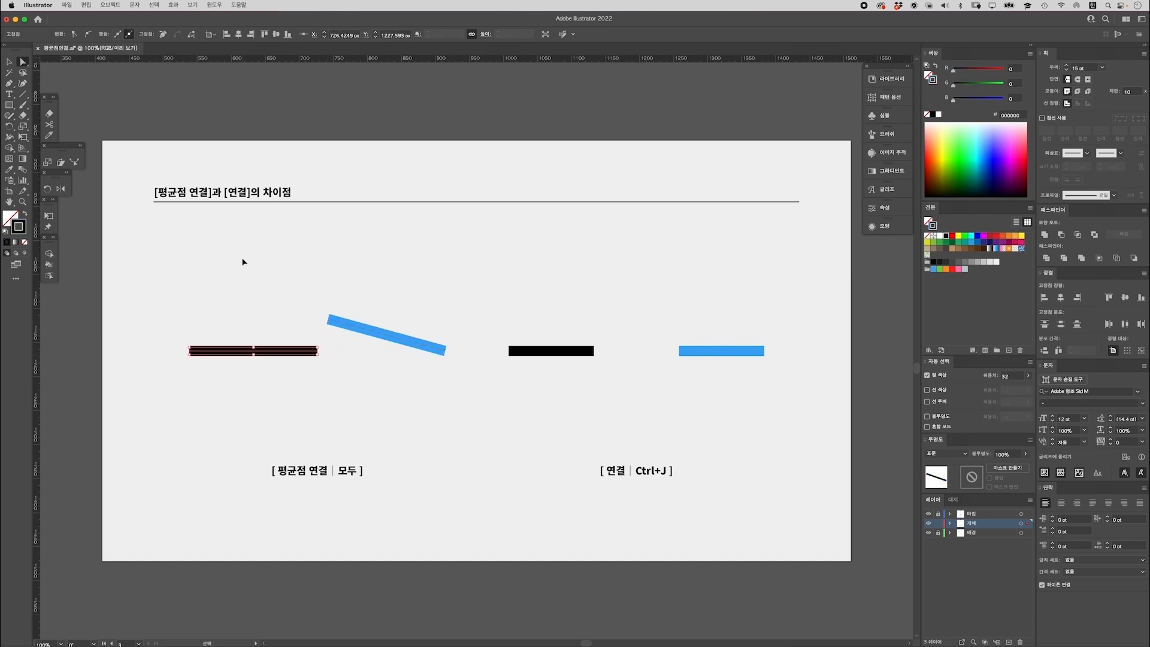
key(cmd+z)
click(359, 393)
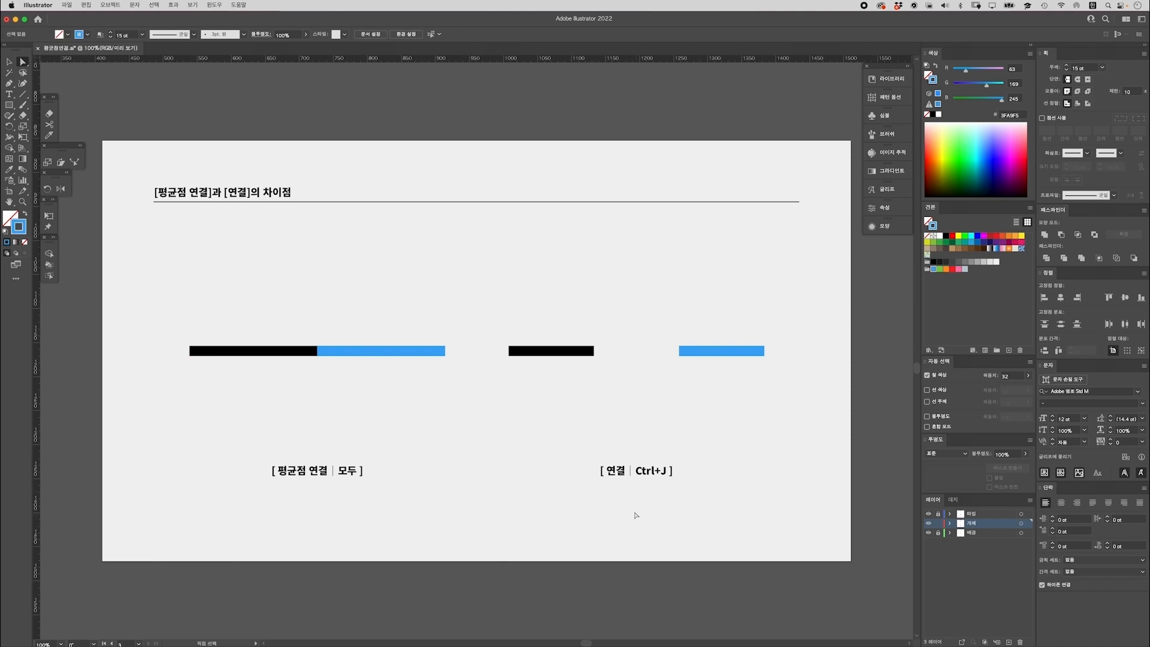
Join (연결) the facing end points of the right pair of black and blue bars
drag(705, 394, 704, 393)
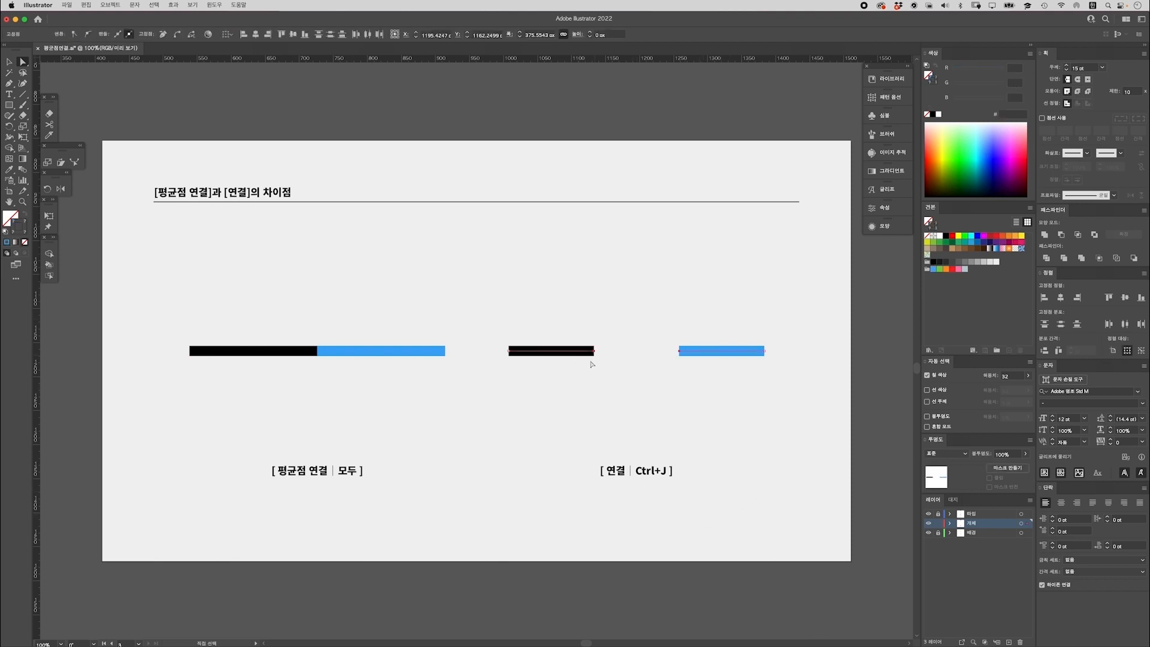
right_click(680, 355)
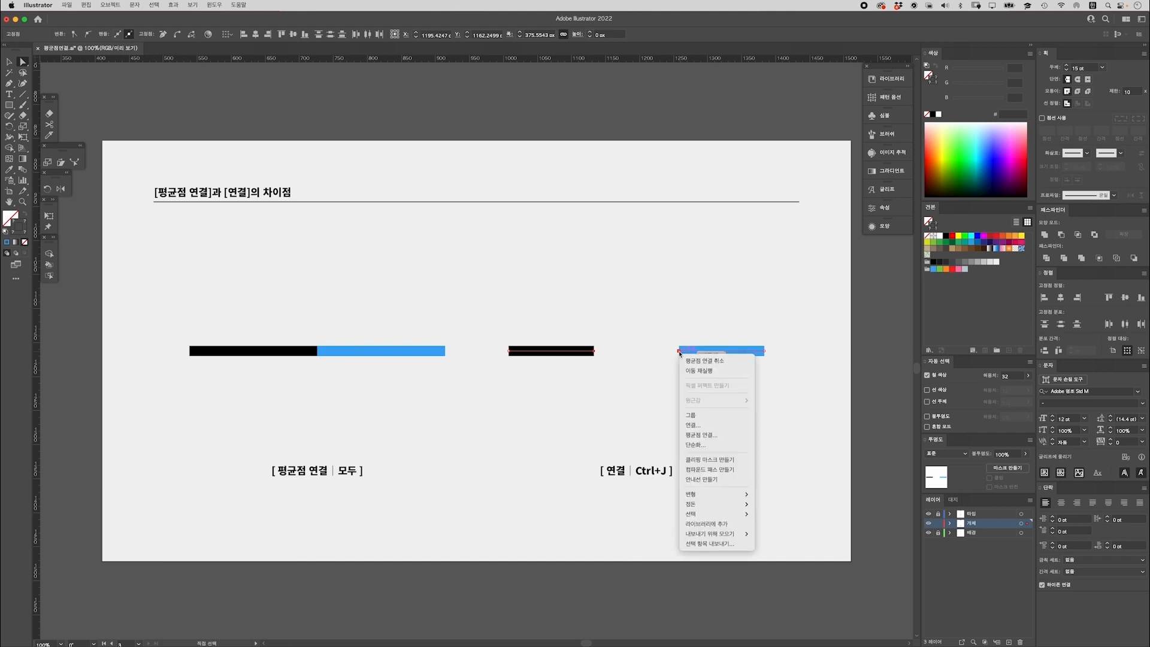
click(696, 426)
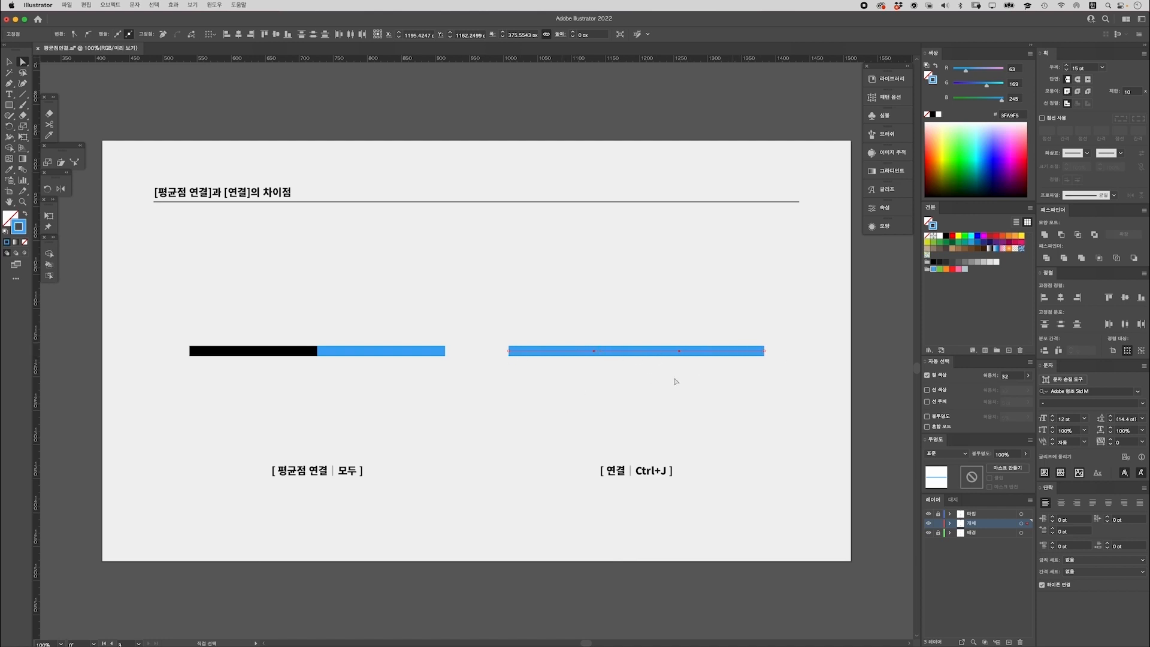
click(639, 395)
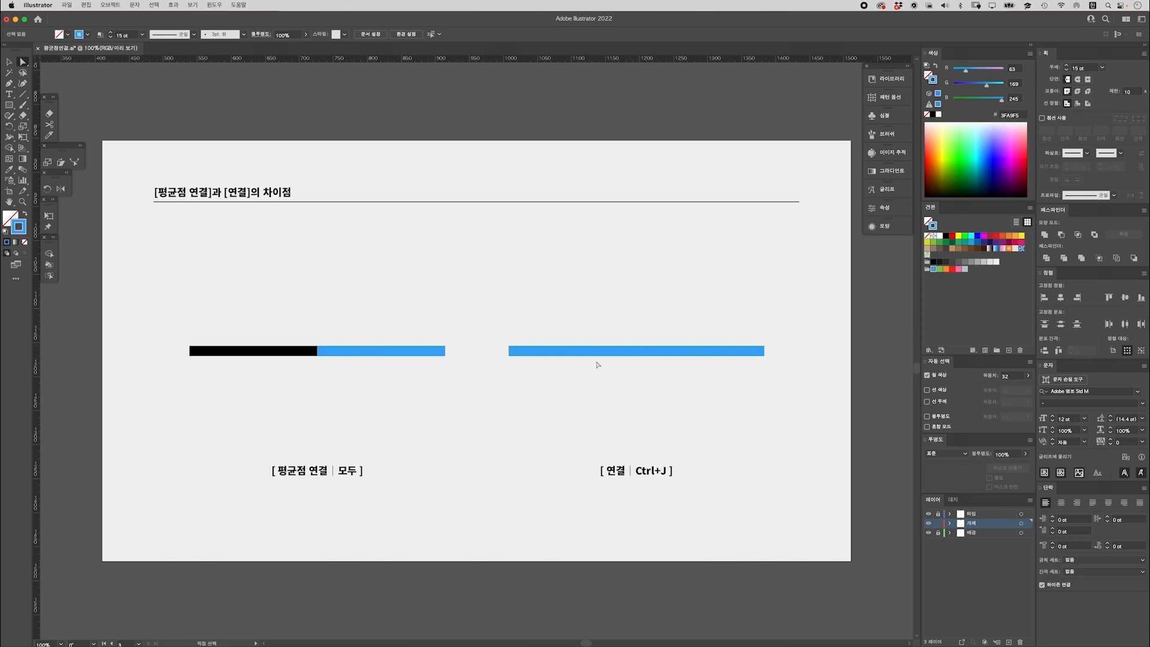
Select the joined bar above the 연결 label to check whether it is a single path
click(616, 354)
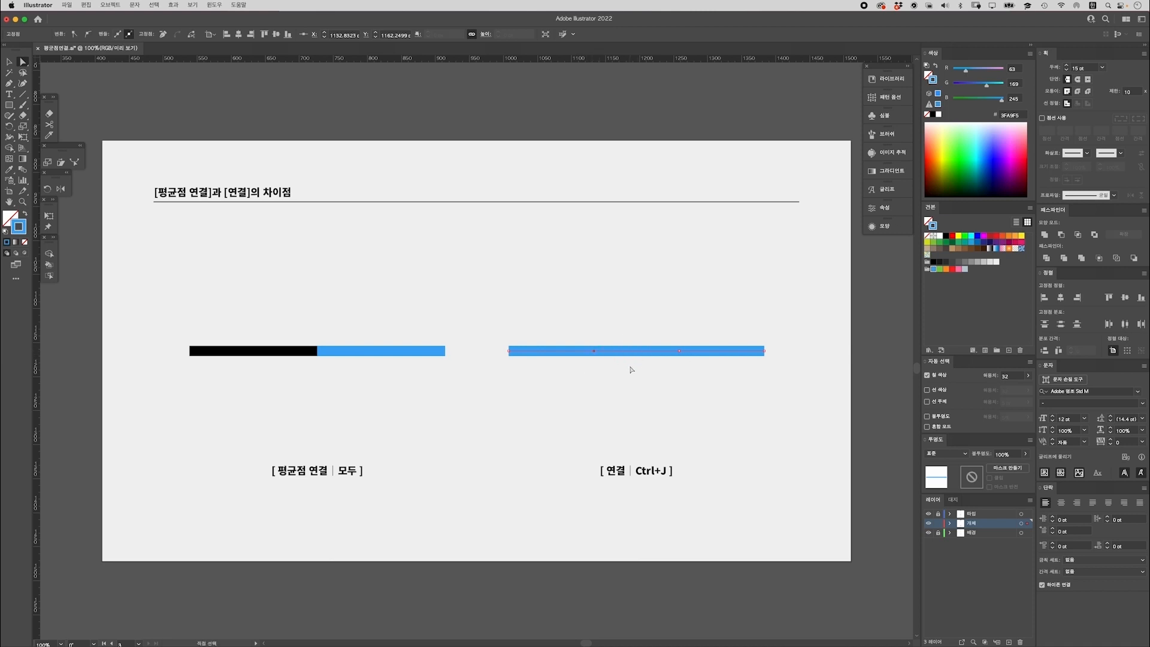
click(334, 504)
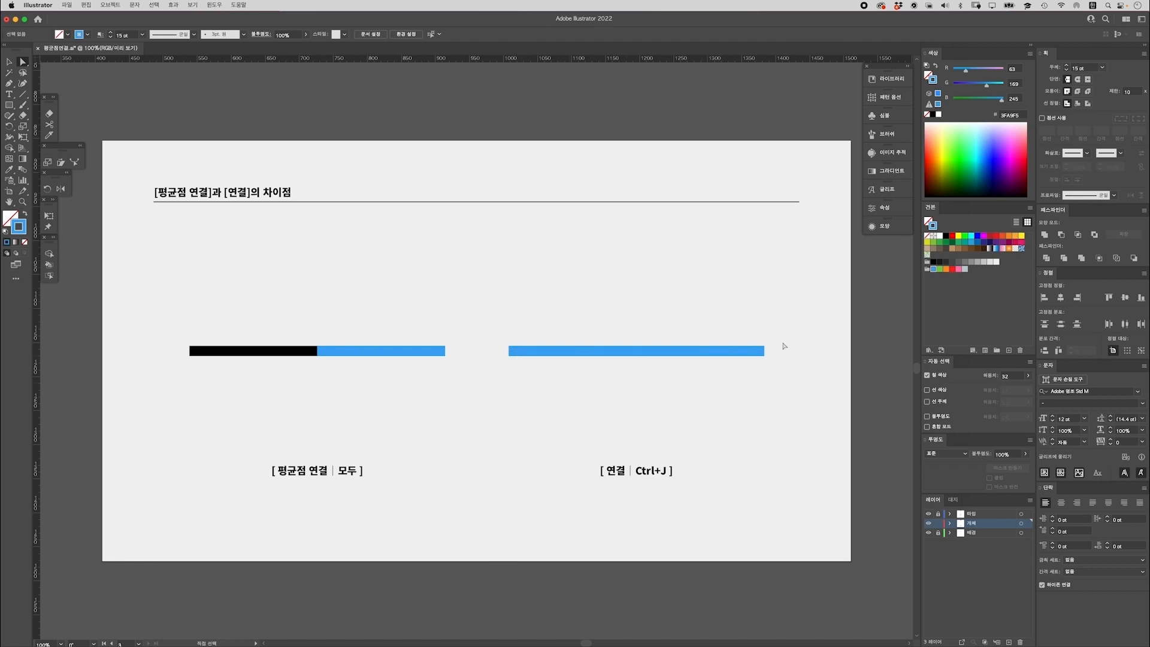
drag(514, 354, 798, 353)
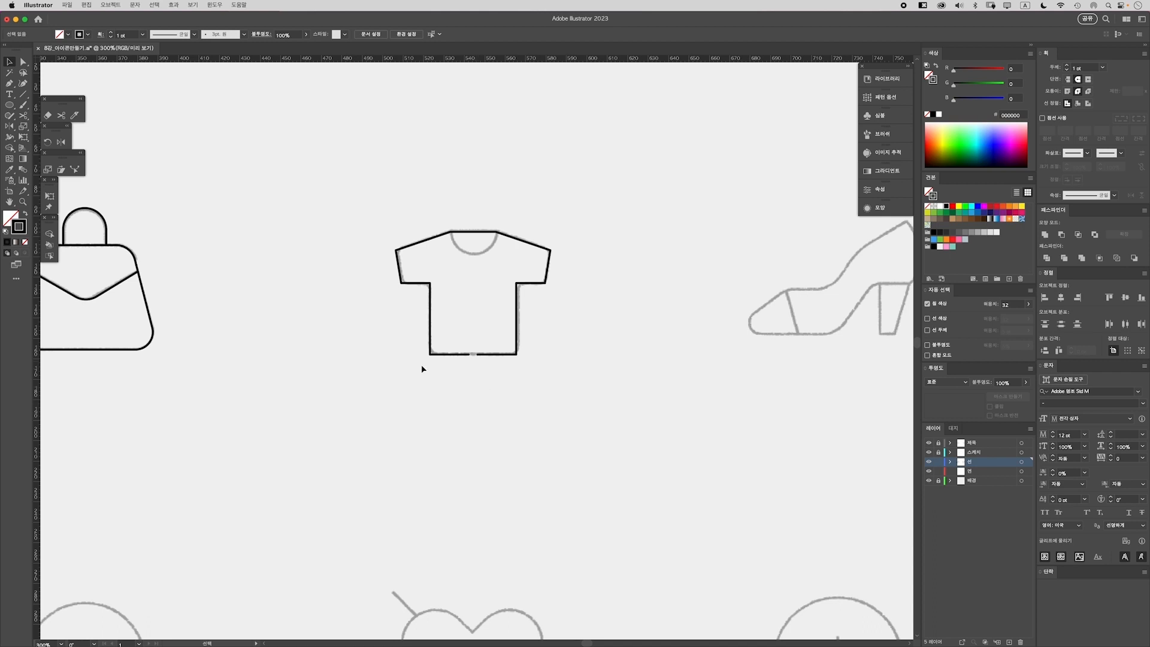
In the icon document, average the T-shirt's two hem centre end points along both axes (모두) and join them
key(a)
drag(461, 340, 460, 339)
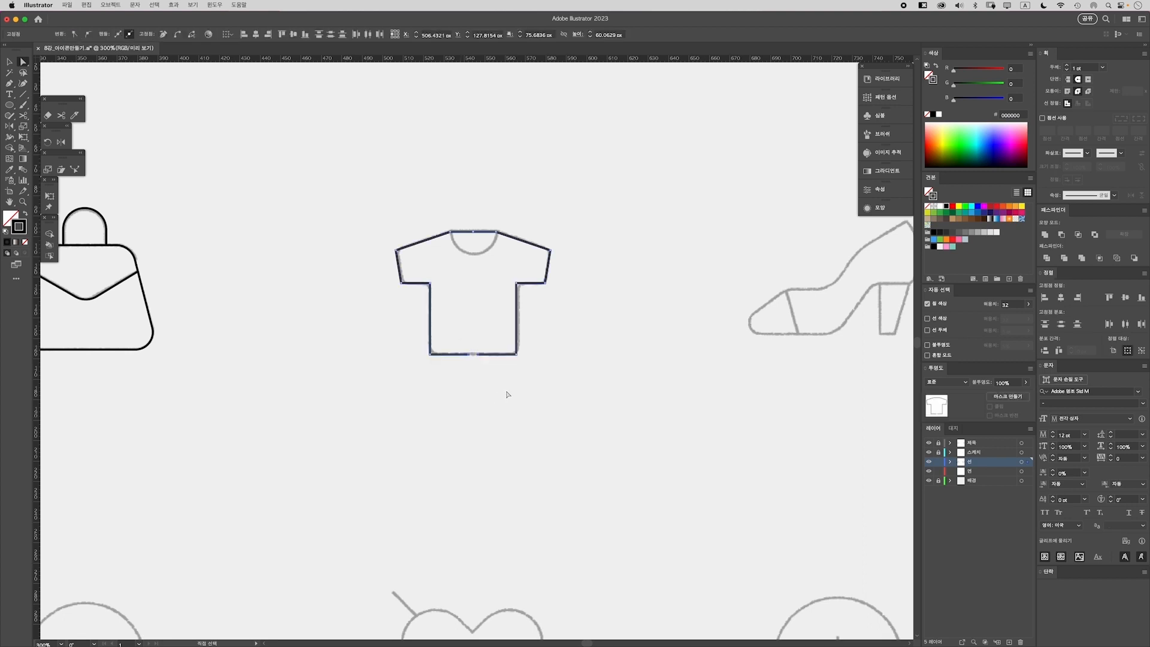
right_click(485, 357)
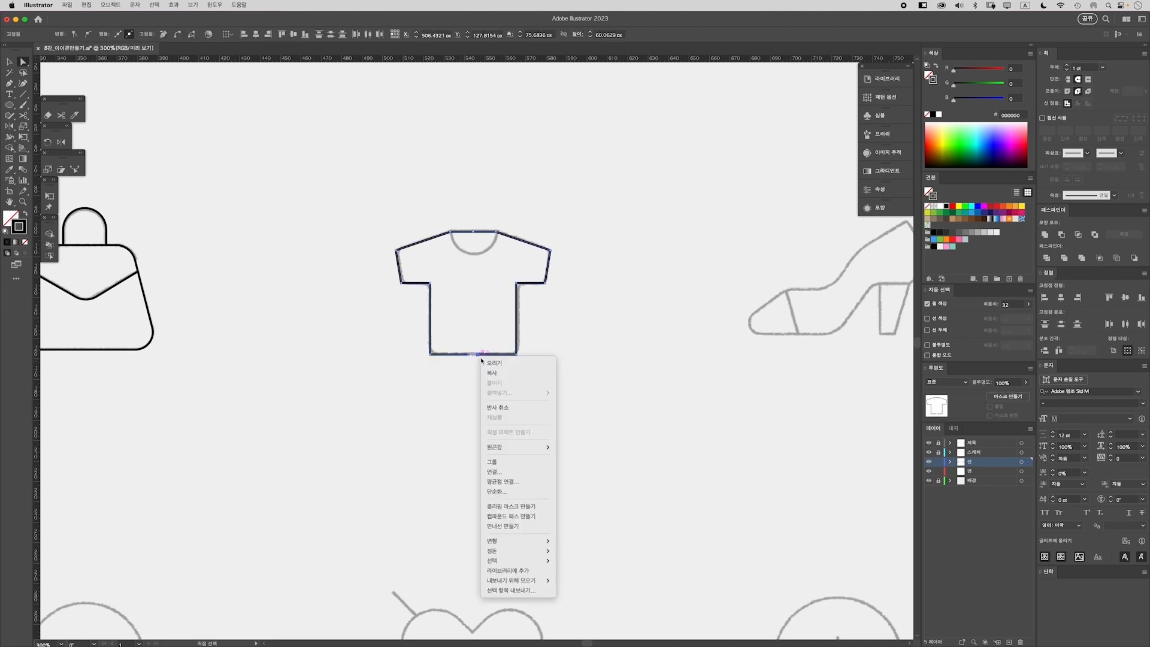
click(506, 482)
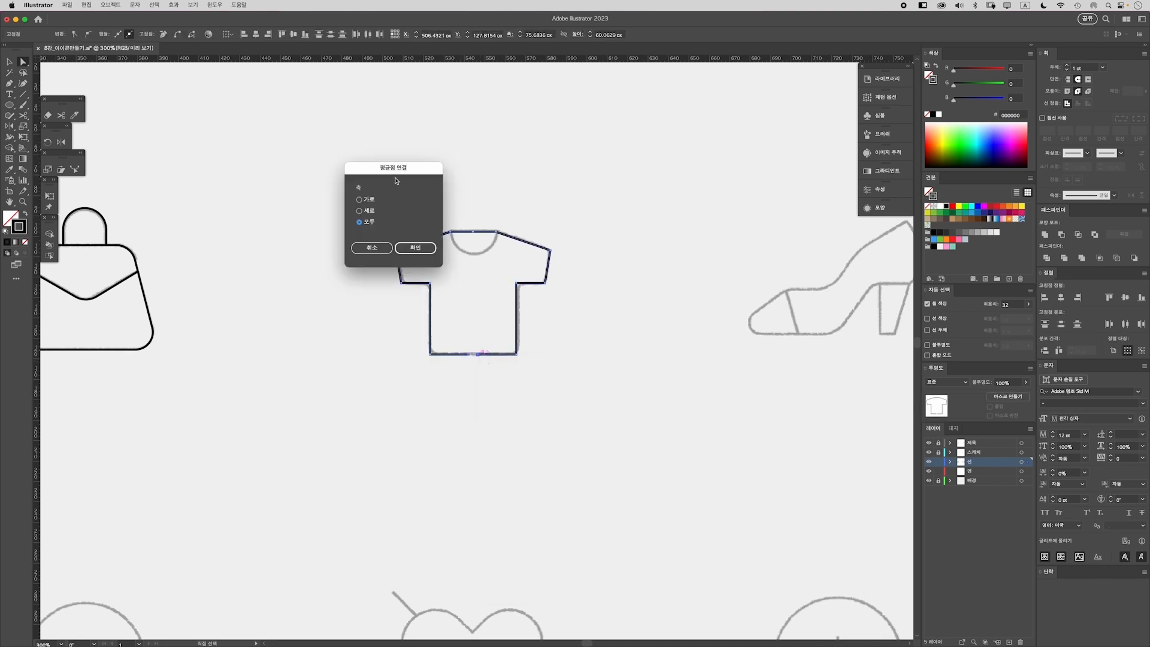
drag(395, 181, 549, 274)
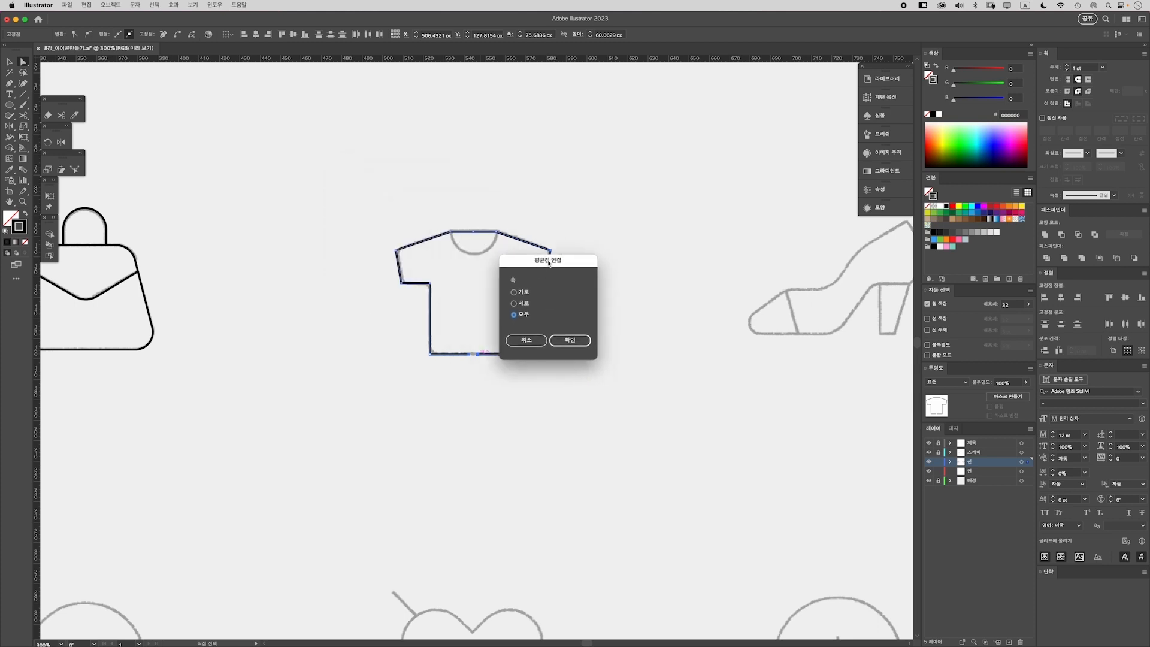
click(565, 341)
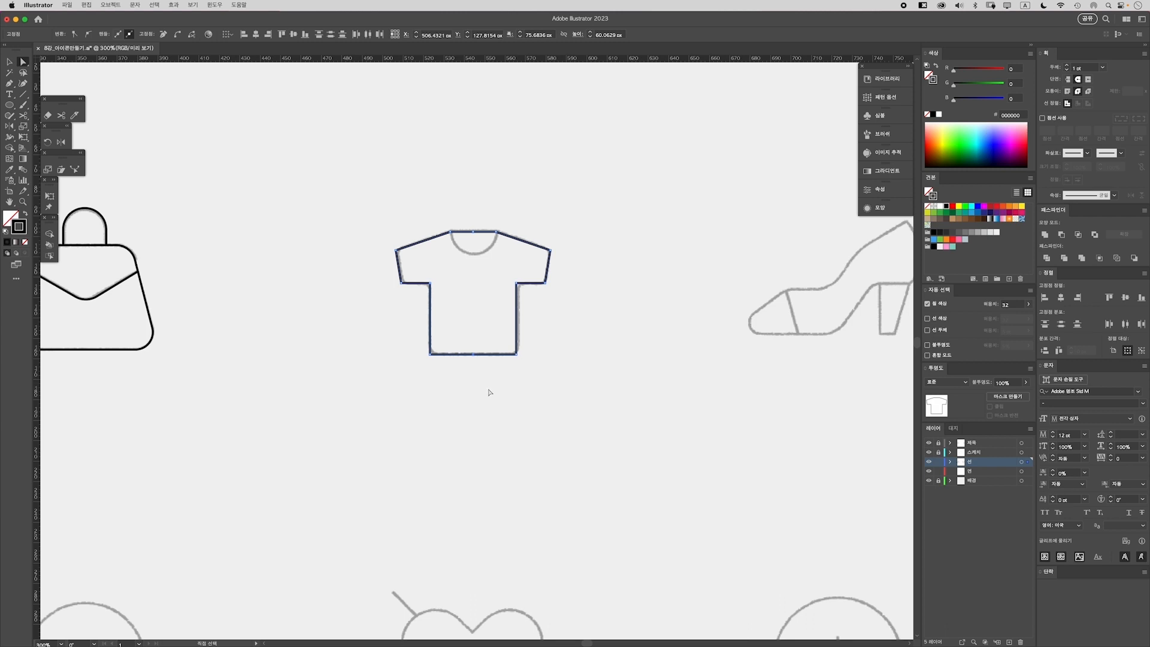
key(super+j)
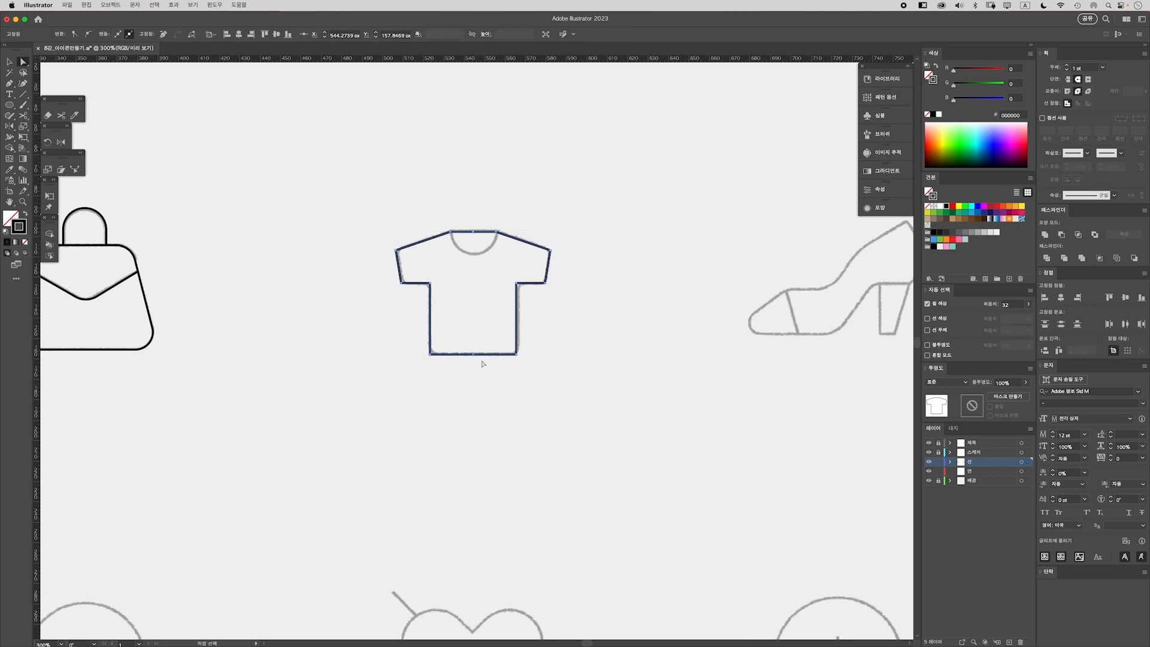
Pull the T-shirt's hem centre point downward to test the join, and undo the move
drag(473, 354, 473, 371)
key(super+z)
click(491, 475)
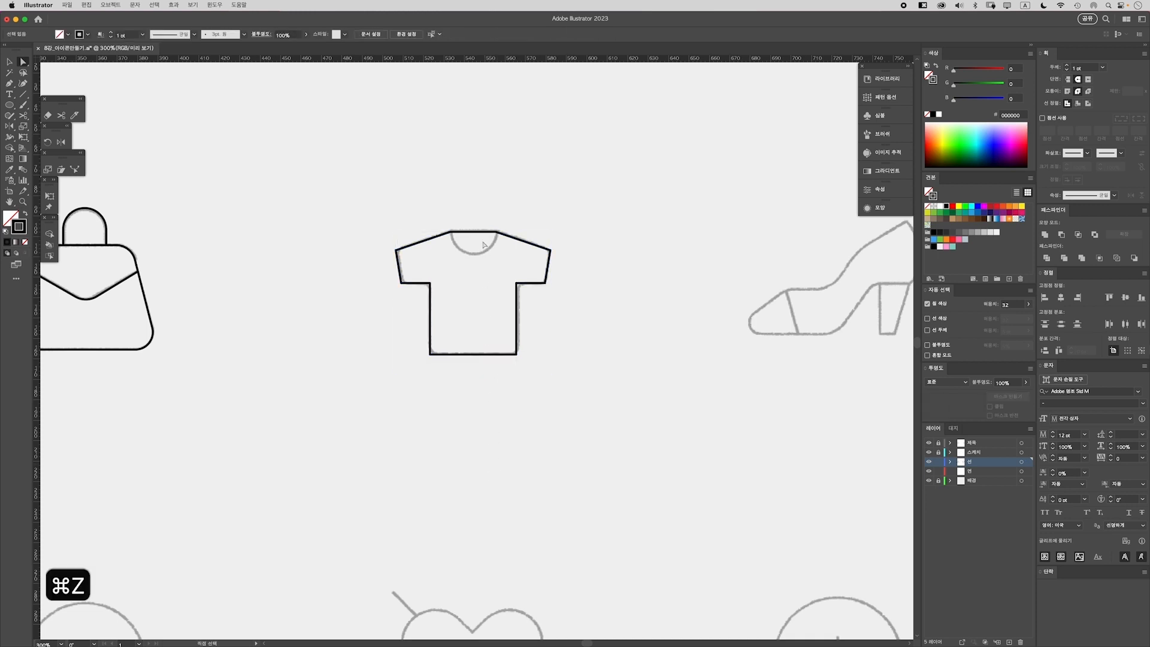
Average the two end points at the centre of the T-shirt's neckline along both axes (모두) and join them
click(474, 235)
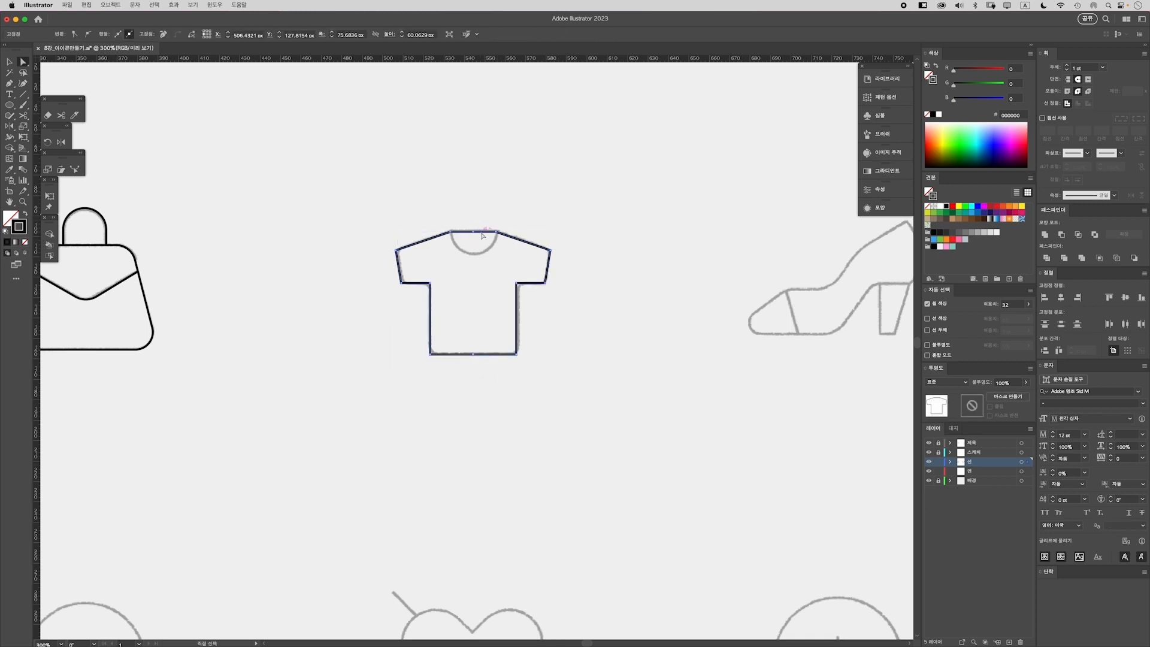
click(467, 218)
click(473, 234)
click(484, 232)
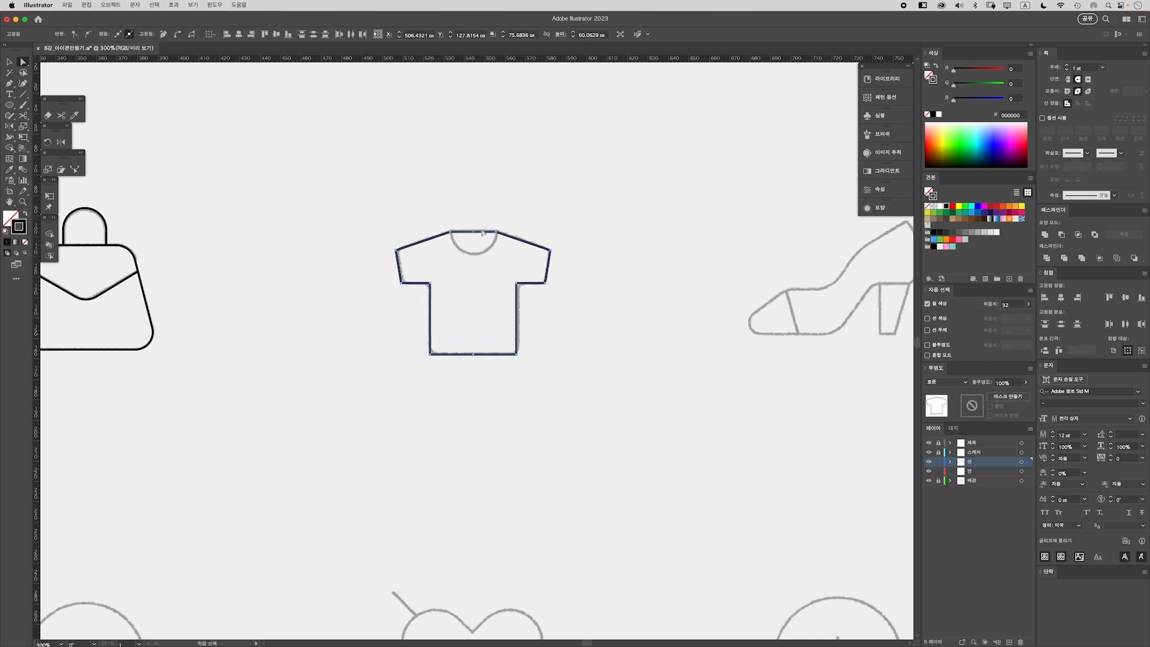
right_click(484, 233)
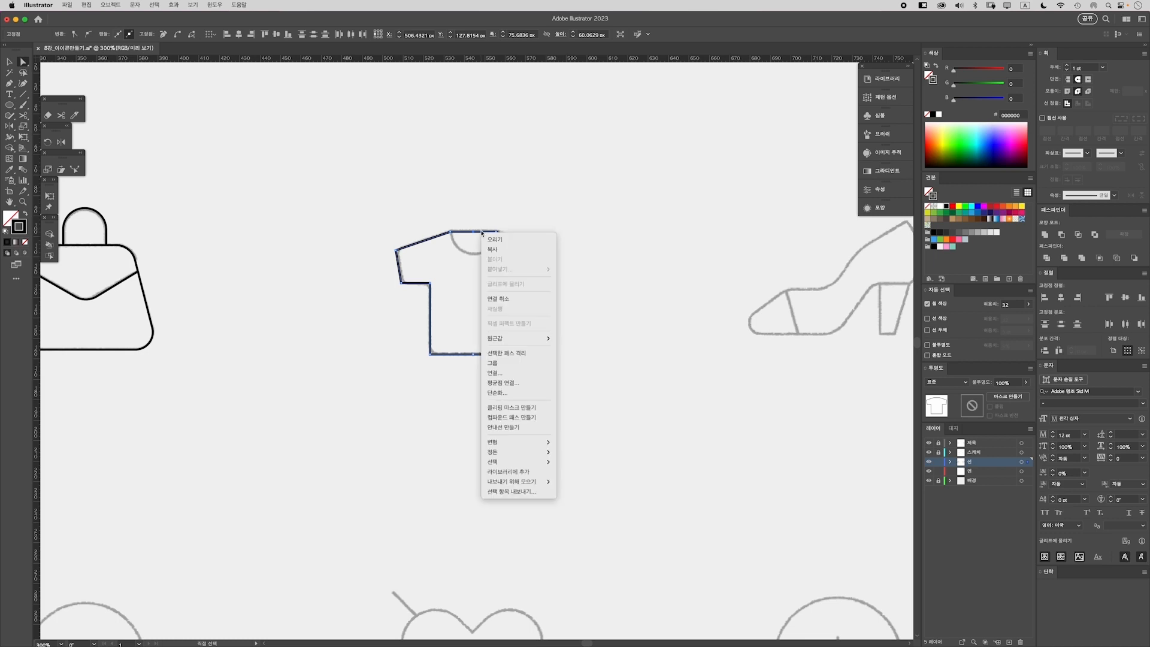
click(525, 387)
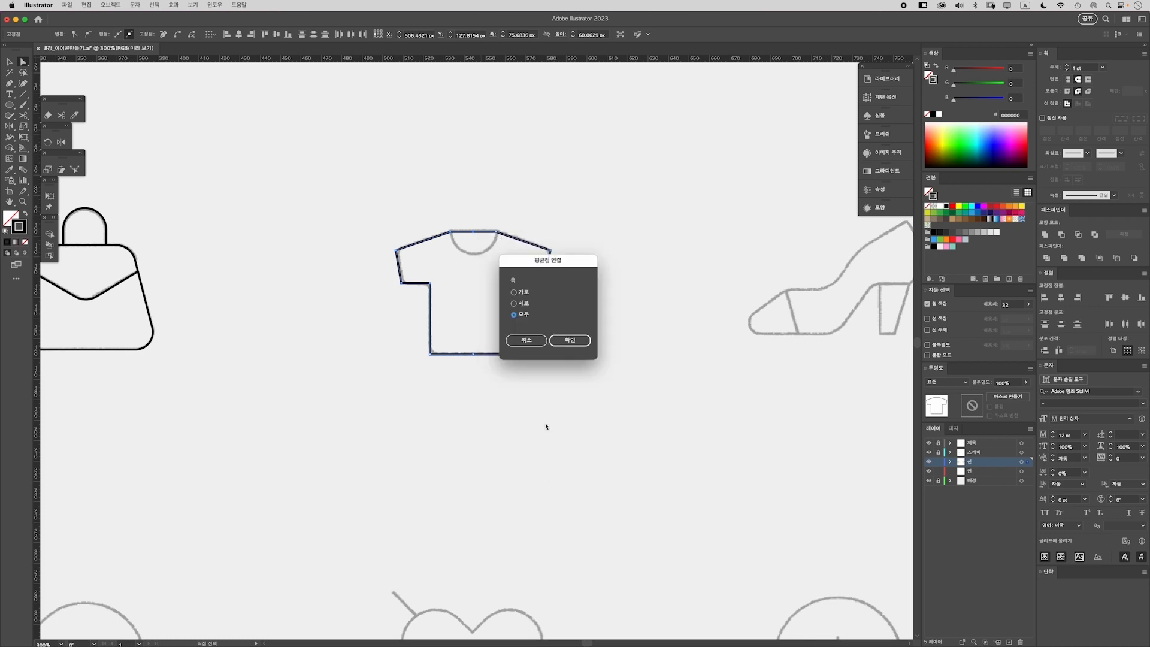
key(Return)
key(super+j)
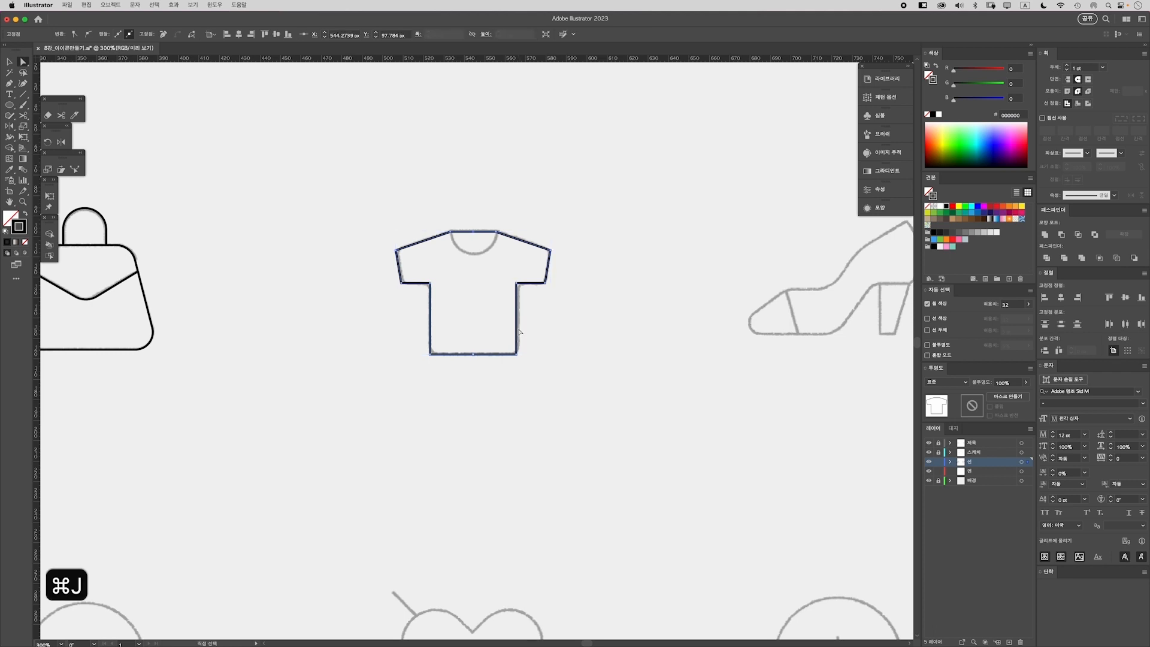
click(491, 213)
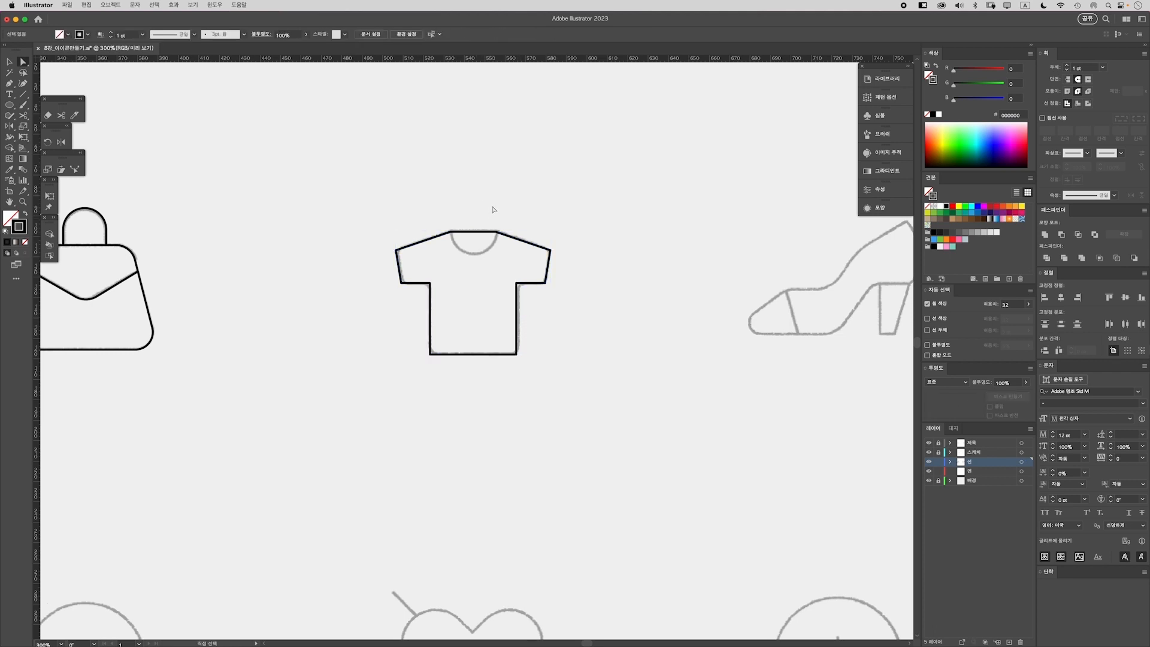
Move the whole T-shirt outline off its sketch to test whether it is one path, and undo the move
key(v)
drag(474, 232, 485, 258)
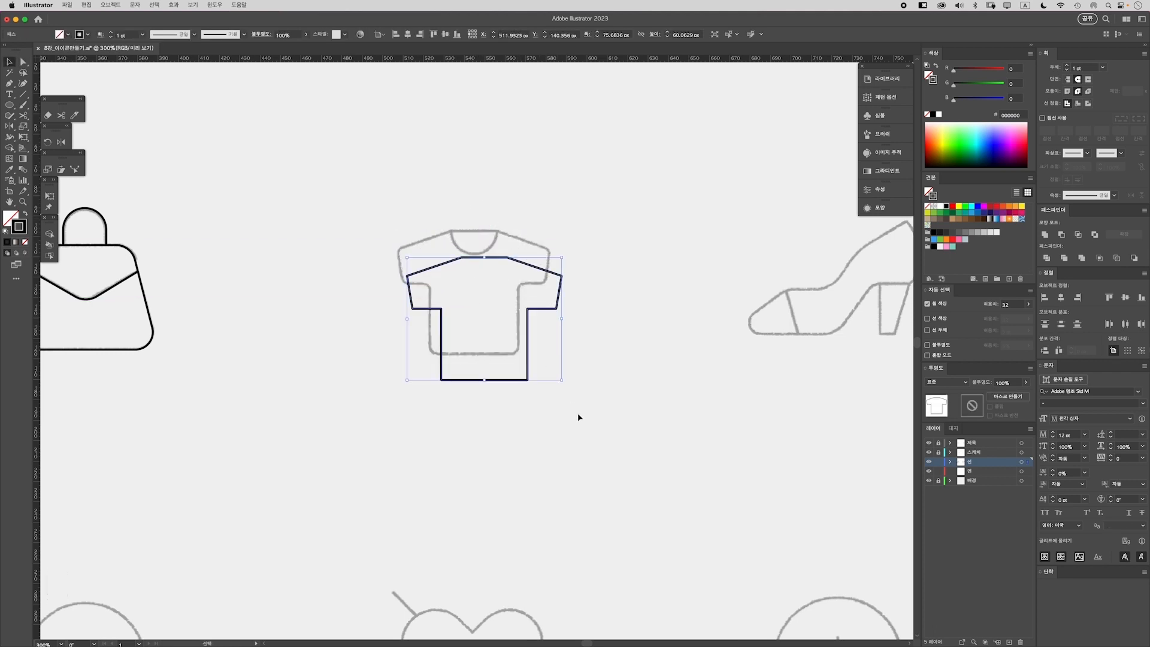
key(super+z)
click(556, 434)
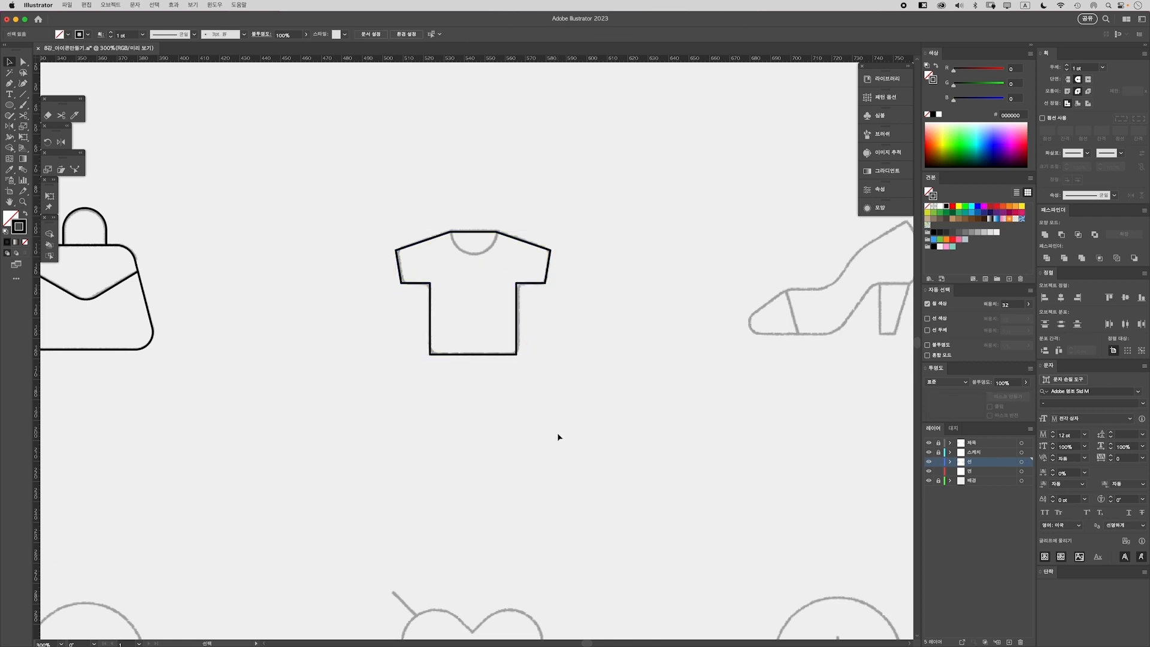
Round the T-shirt's outer sleeve corners, the upper pair to about 3.49 px and the lower pair to about 2.71 px
key(a)
click(404, 249)
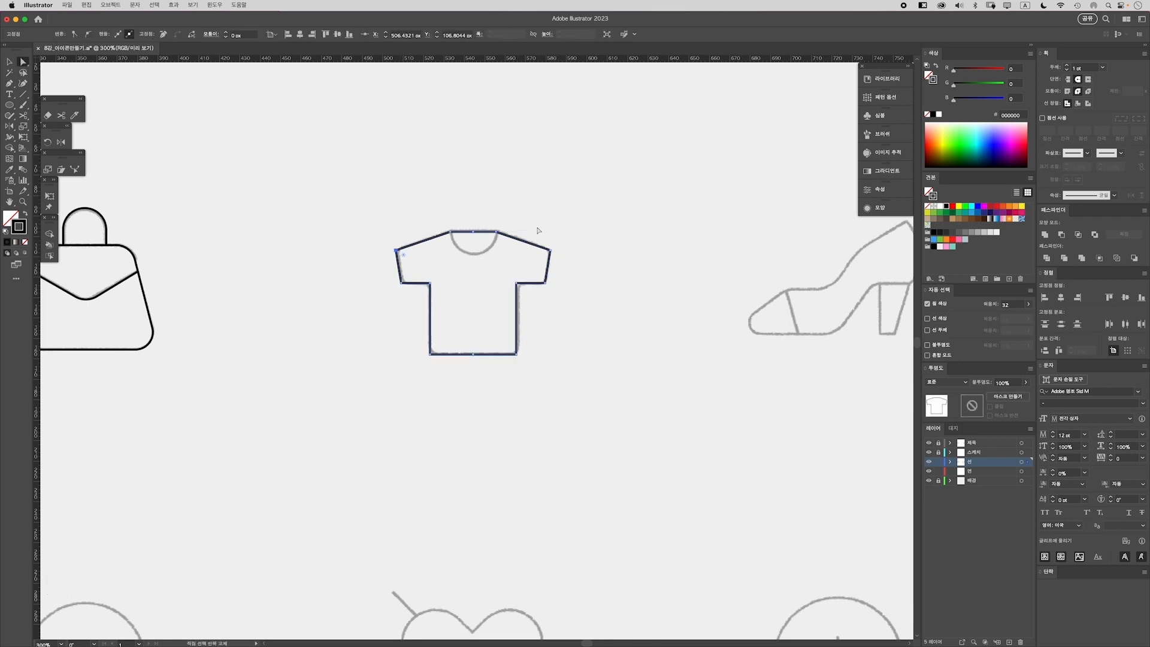
click(549, 250)
drag(543, 255, 545, 257)
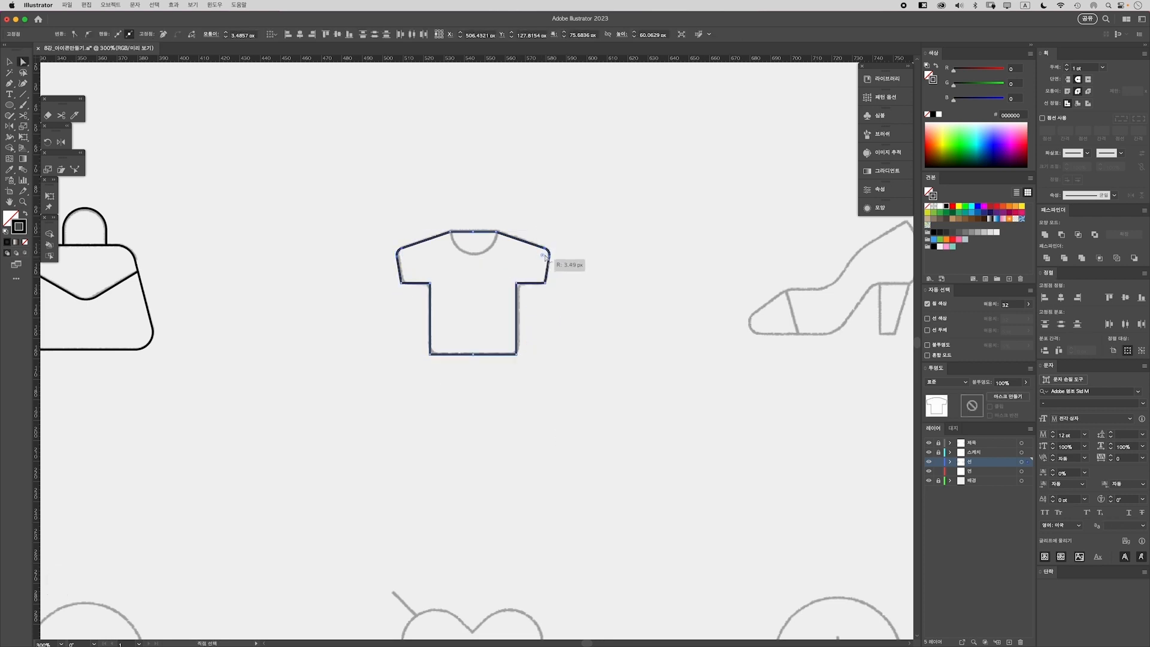
click(400, 282)
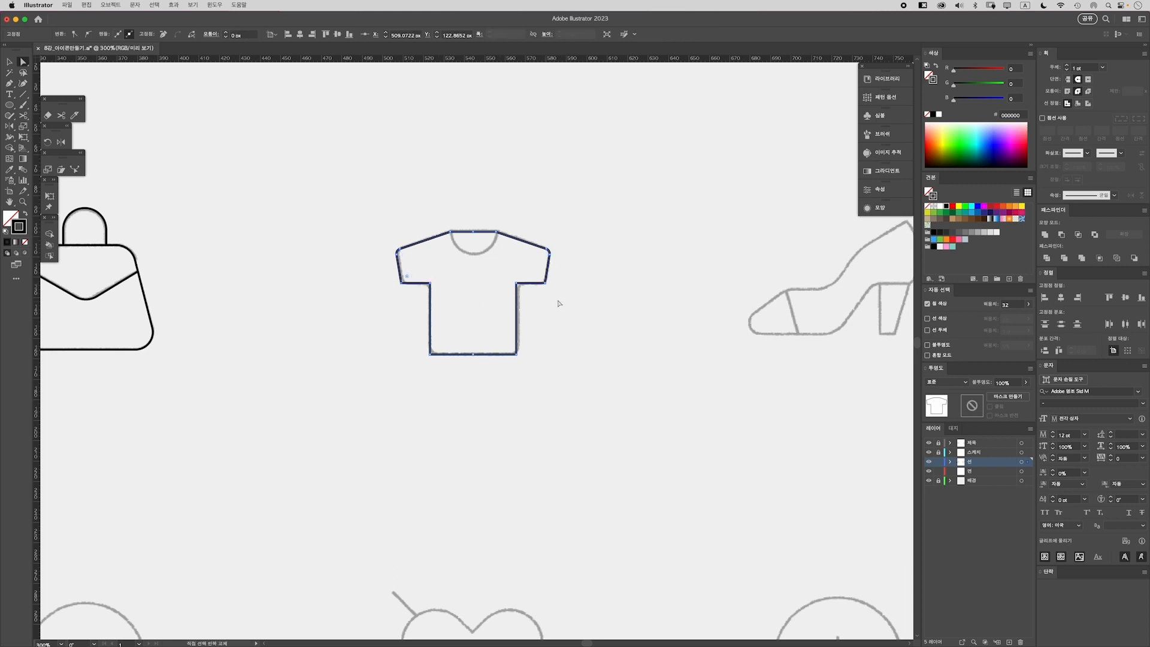
shift+click(545, 282)
drag(540, 276, 540, 278)
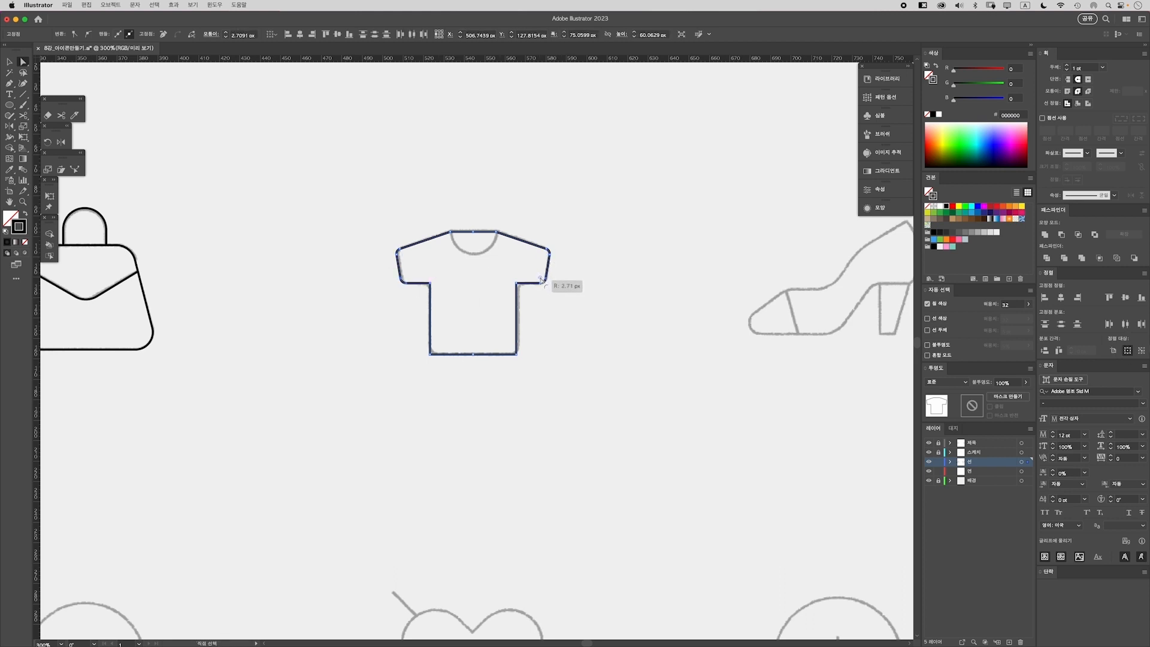
Round the T-shirt's two underarm corners to about 1.68 px, and round both hem corners as well
click(411, 300)
click(469, 290)
click(515, 284)
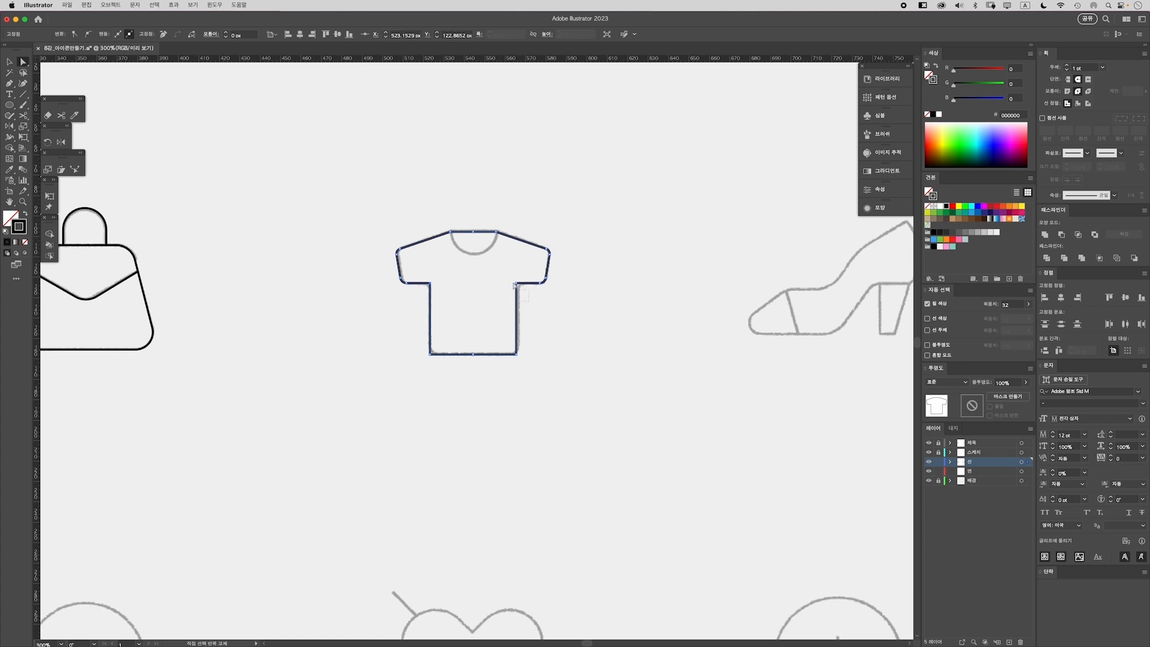
shift+click(515, 284)
drag(521, 288, 521, 289)
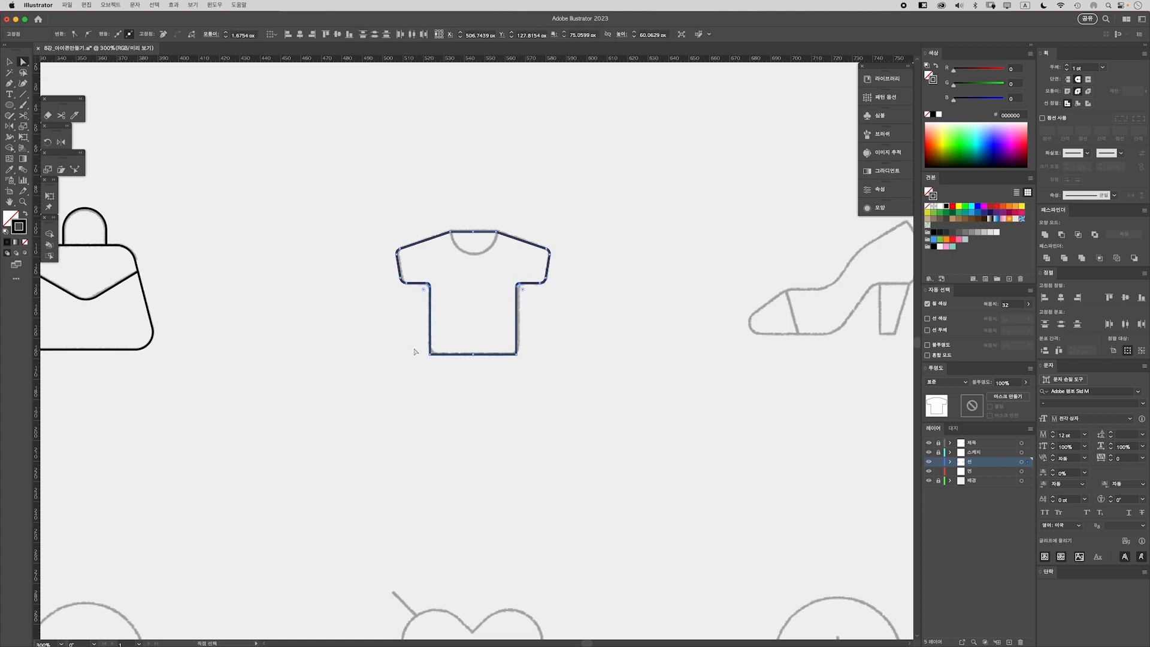
drag(414, 351, 513, 351)
click(551, 501)
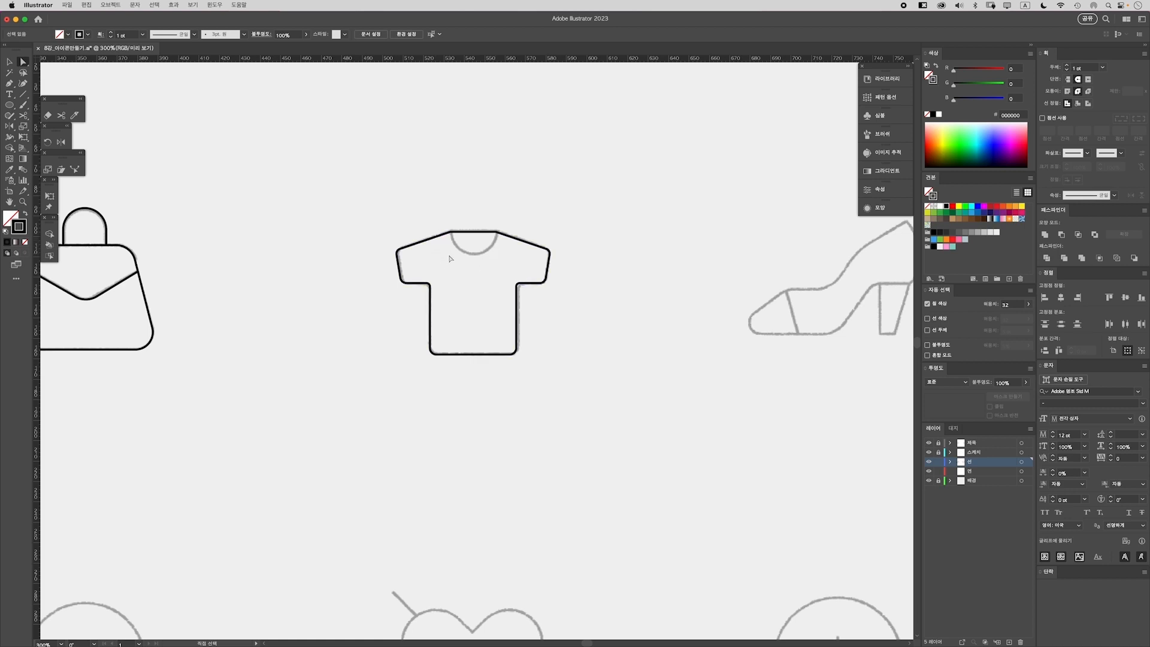
Draw a circle from the neckline's centre, sized to match the sketched collar curve
key(l)
key(l)
drag(475, 231, 492, 256)
Delete the circle's top anchor point and join the open ends into a closed half circle
key(a)
click(485, 222)
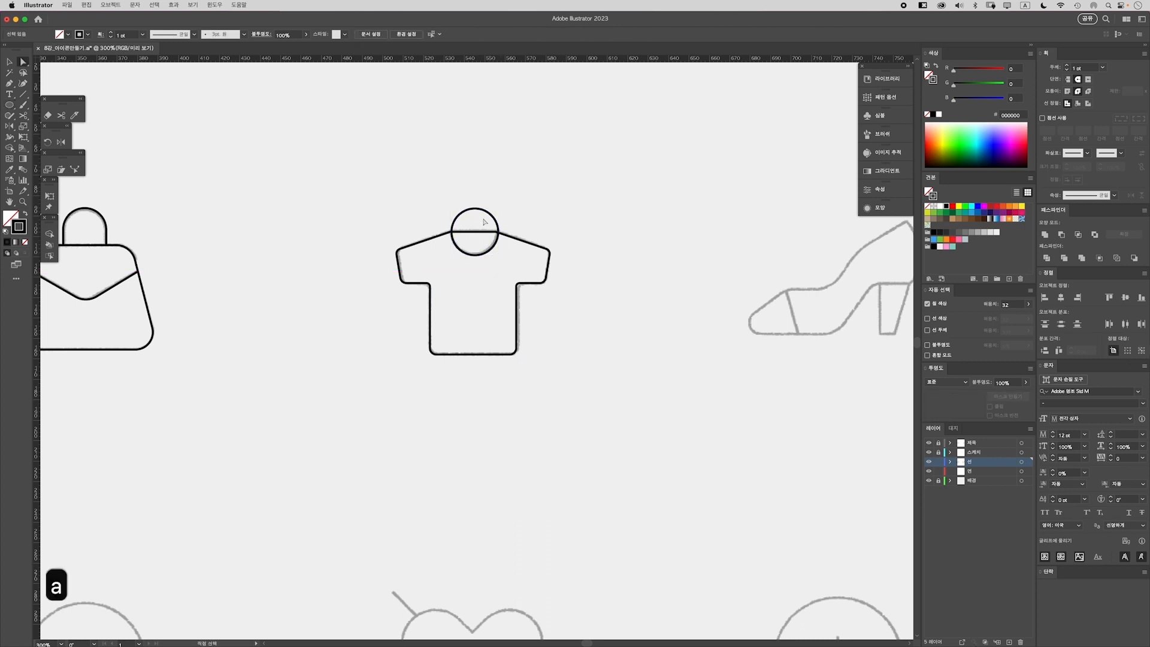
click(476, 209)
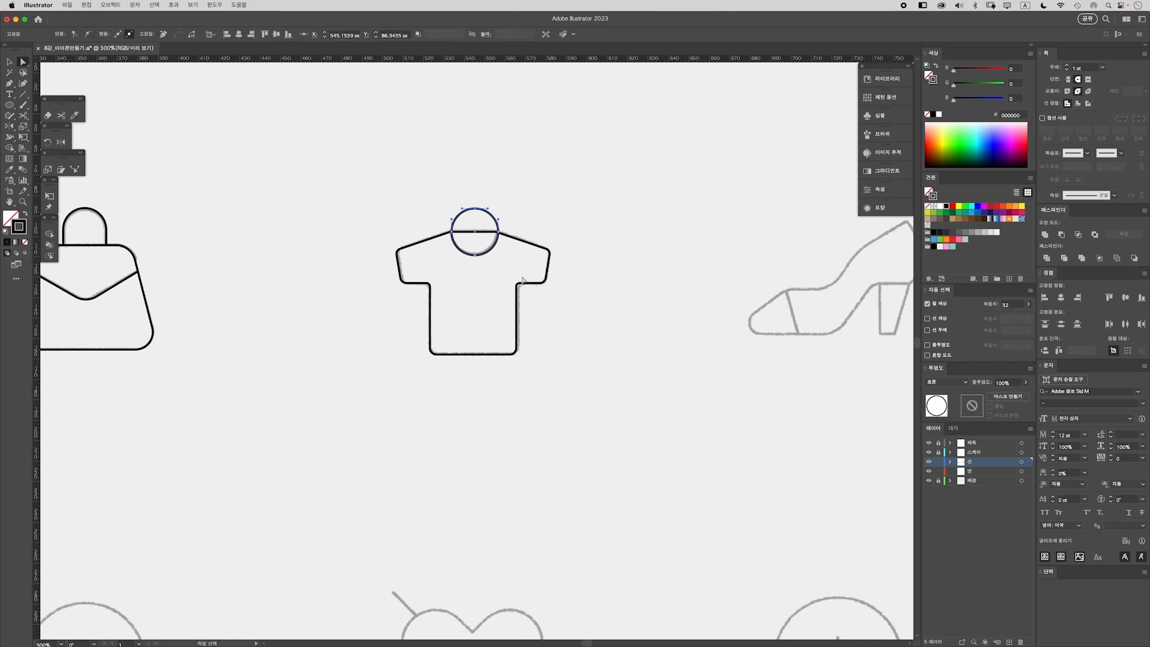
key(BackSpace)
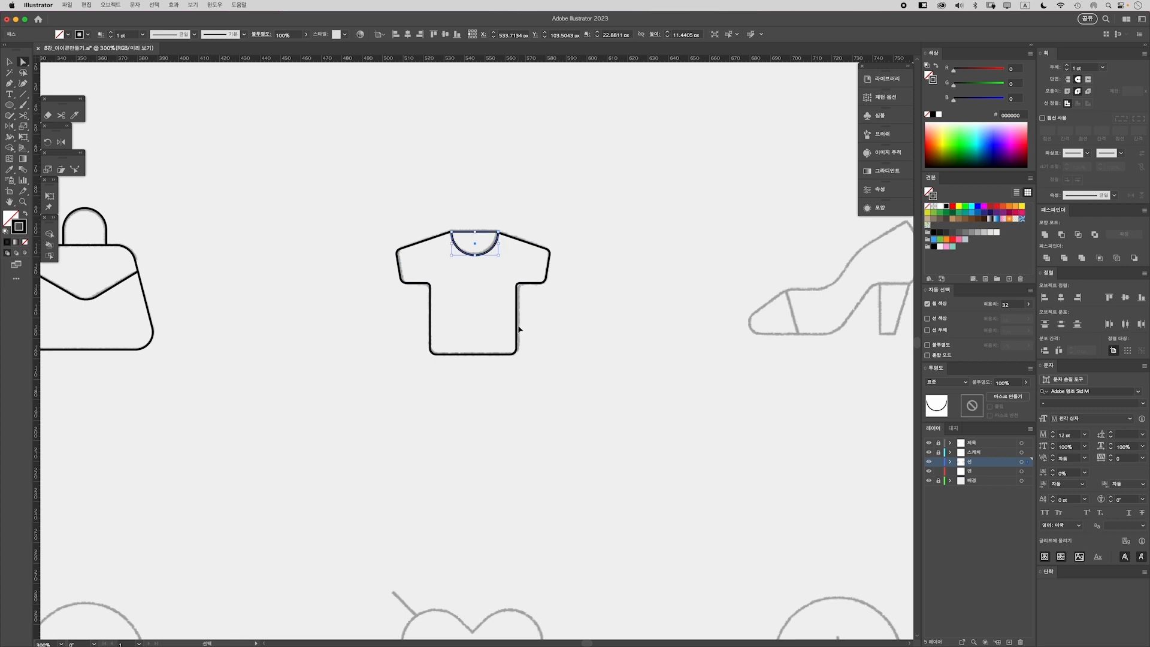
key(super+j)
click(464, 177)
Move the neckline half circle down inside the shirt, and align its top edge with the T-shirt outline's top edge
key(v)
drag(485, 230, 485, 240)
click(459, 196)
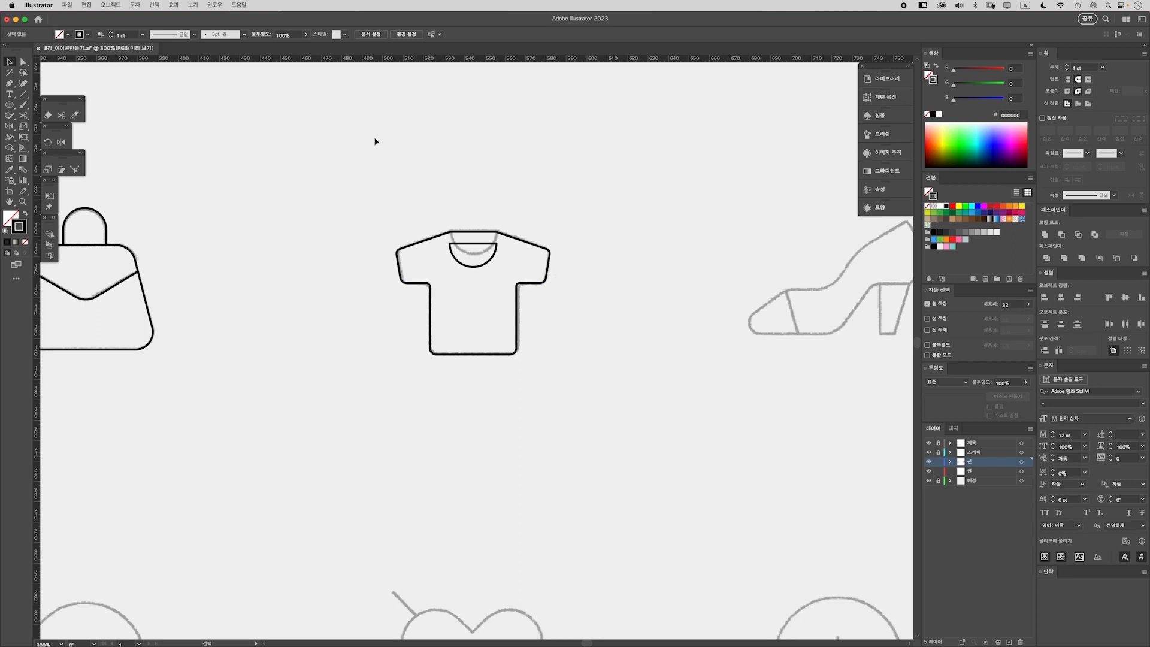
key(super+a)
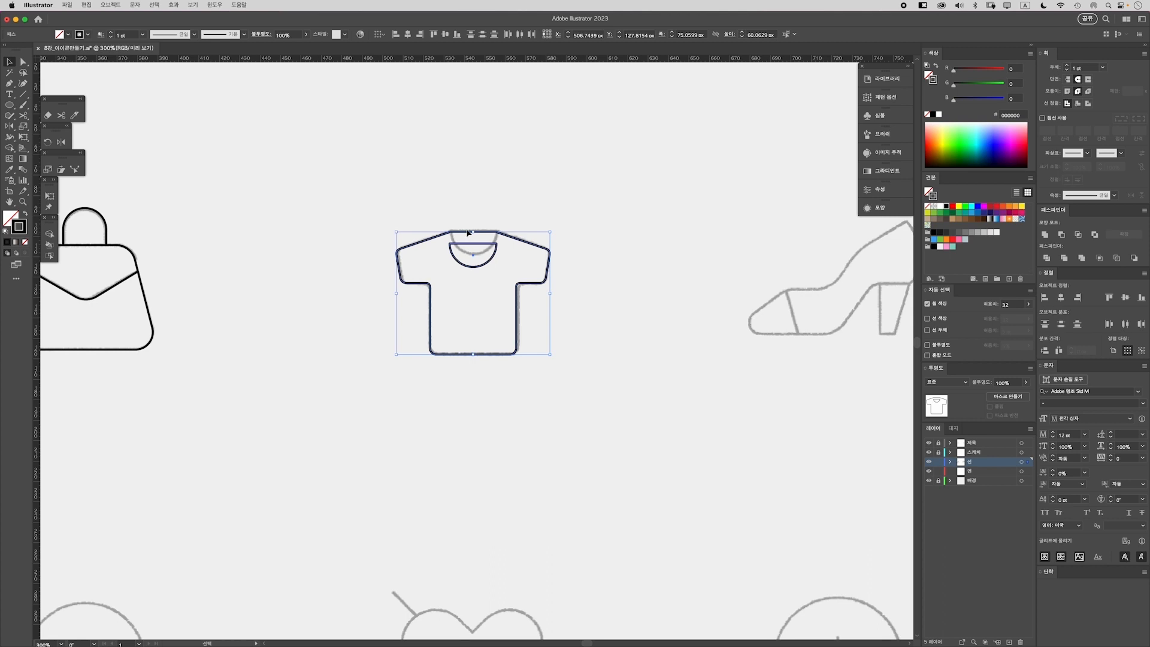
click(1109, 297)
click(461, 176)
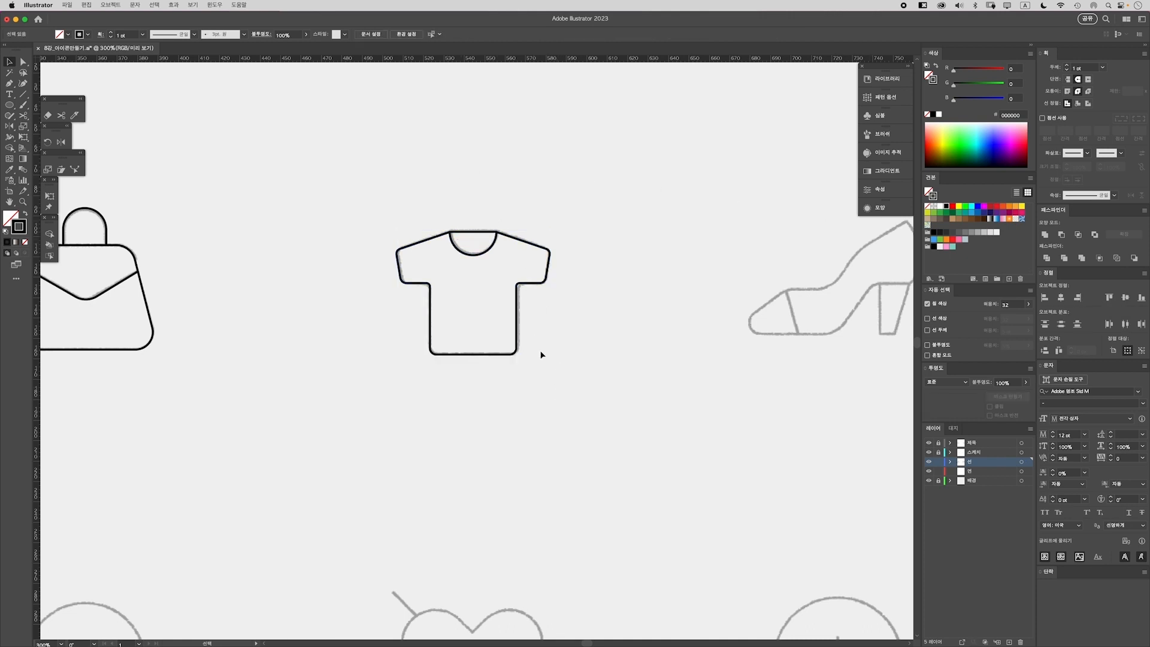
With the Pen tool, trace the high heel's upper edge in straight segments from the heel-side peak to a pointed toe
key(super+minus)
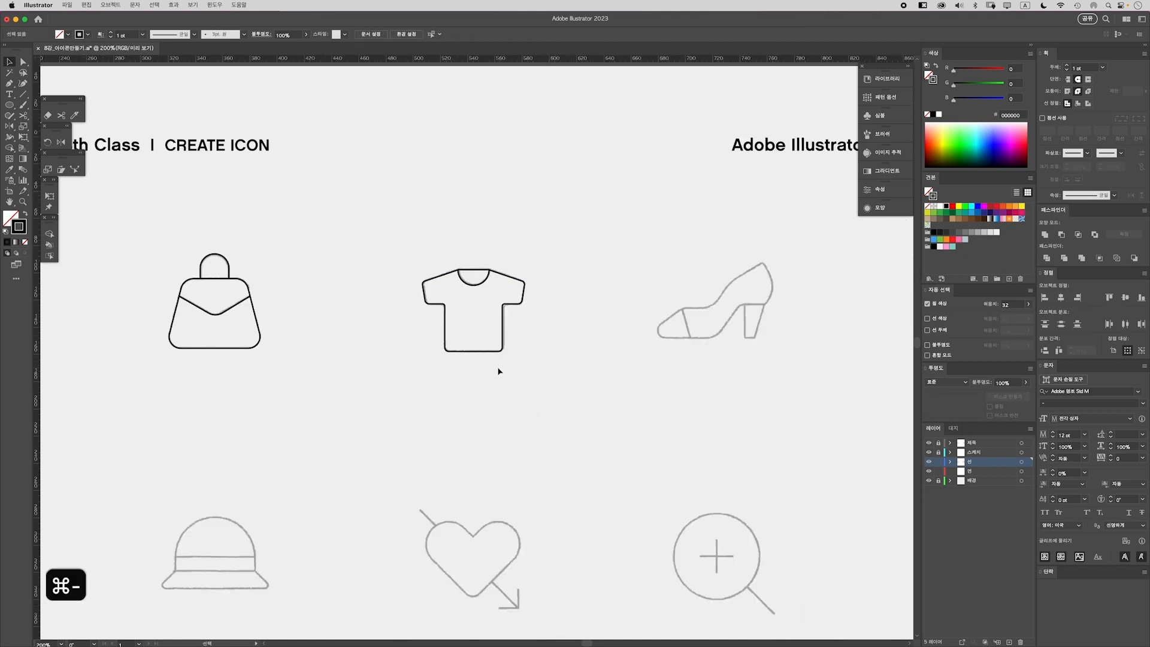
drag(498, 370, 452, 380)
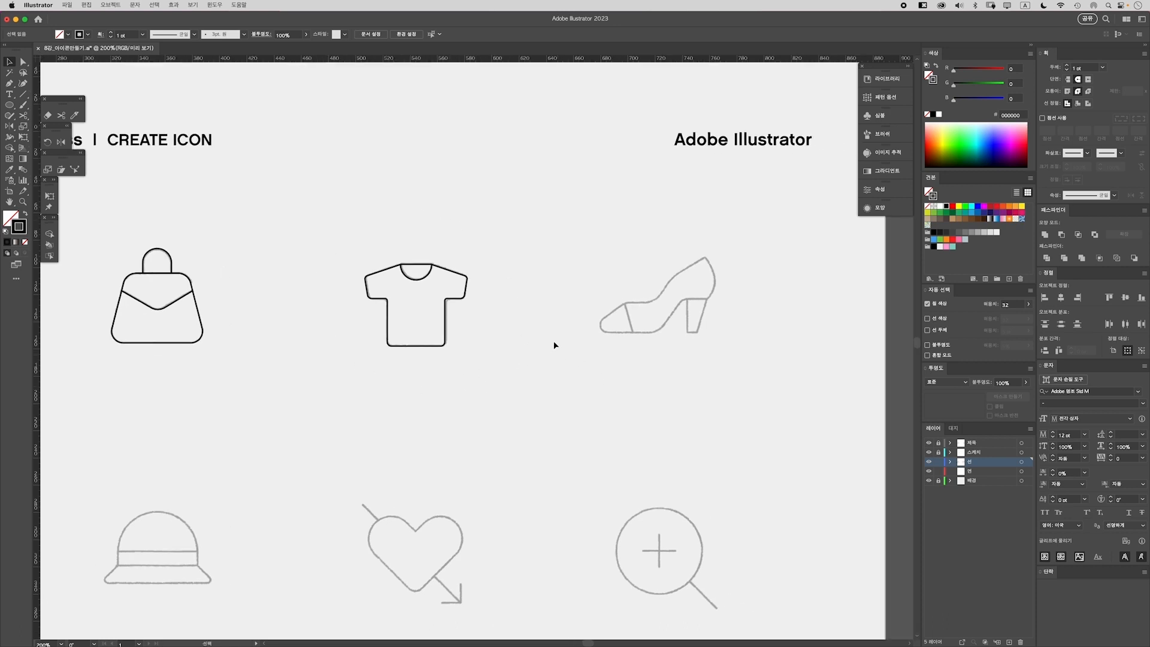
drag(555, 345, 457, 327)
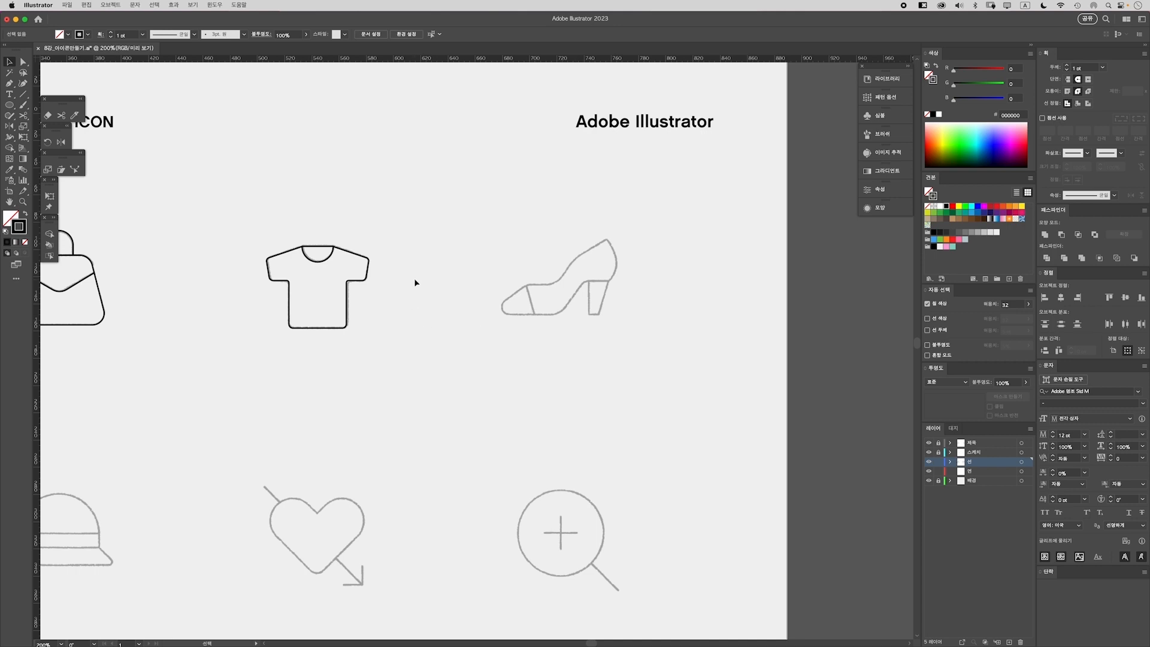
key(p)
key(super+=)
key(super+=)
drag(498, 341, 363, 420)
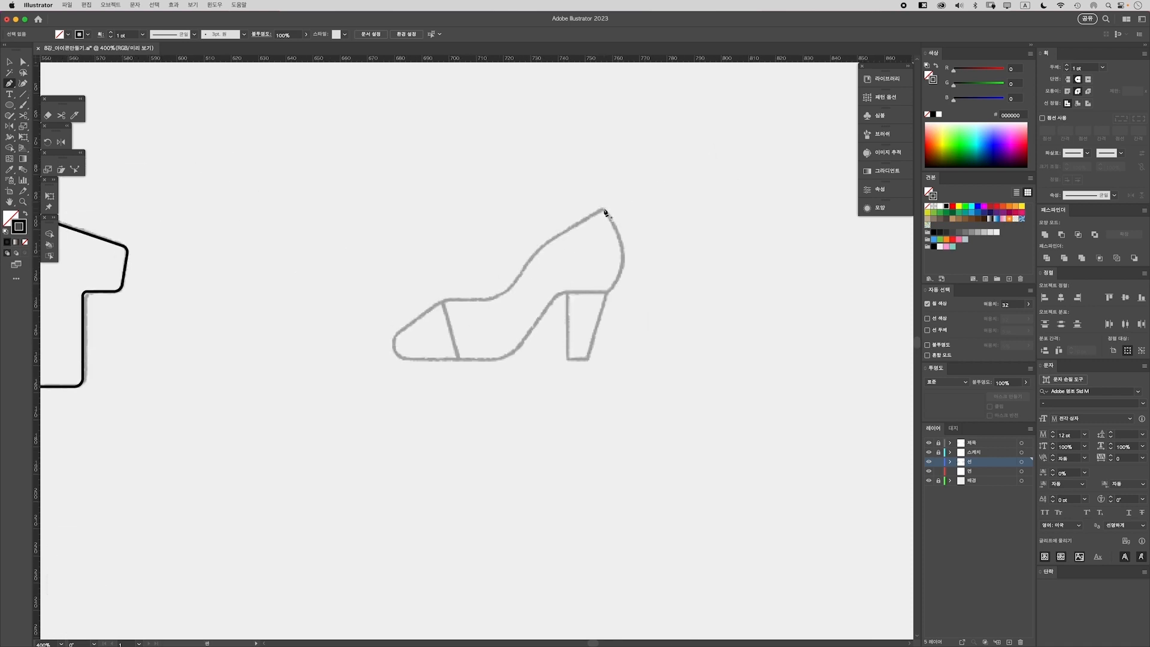
key(BackSpace)
key(BackSpace)
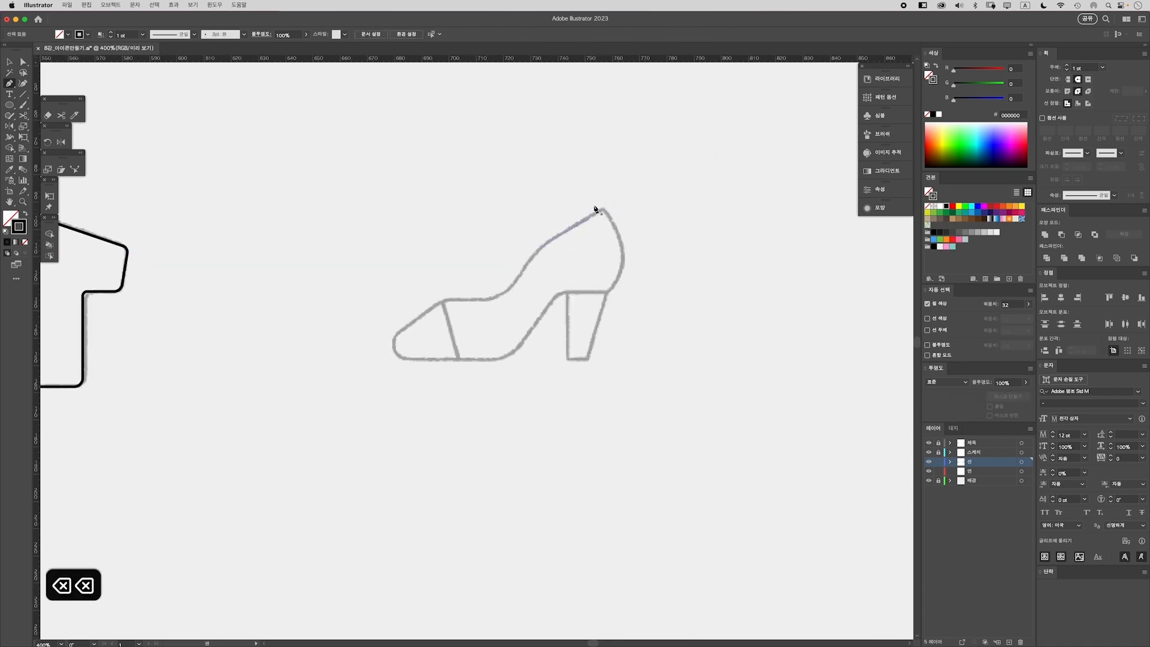
click(603, 209)
click(538, 245)
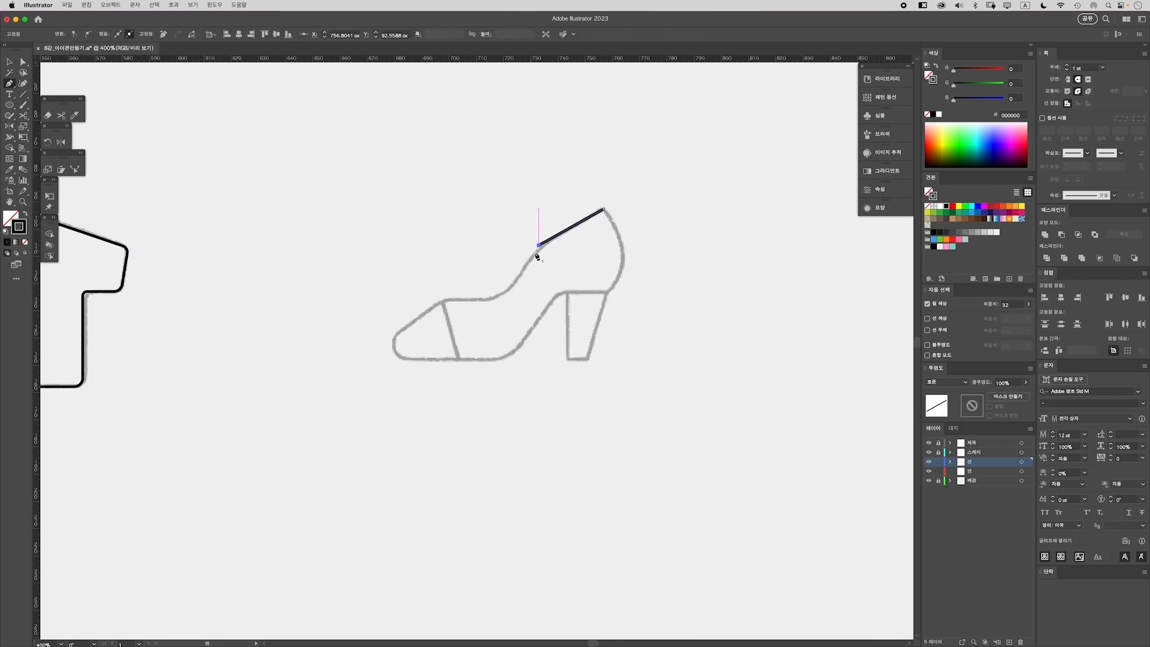
click(502, 300)
click(443, 300)
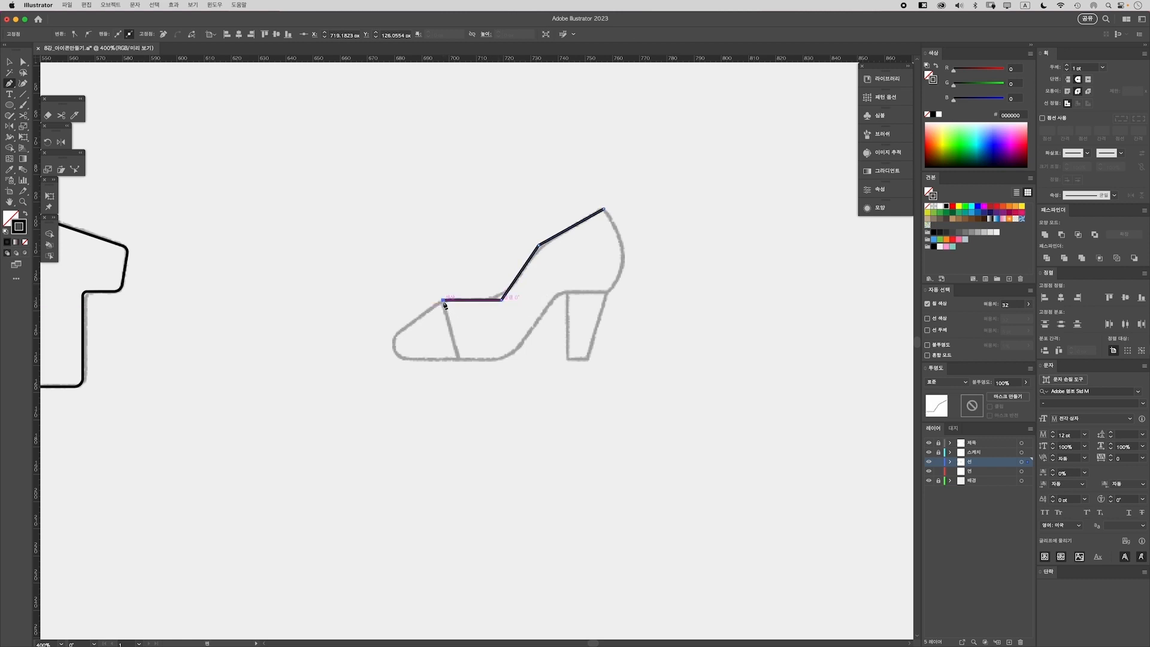
click(360, 361)
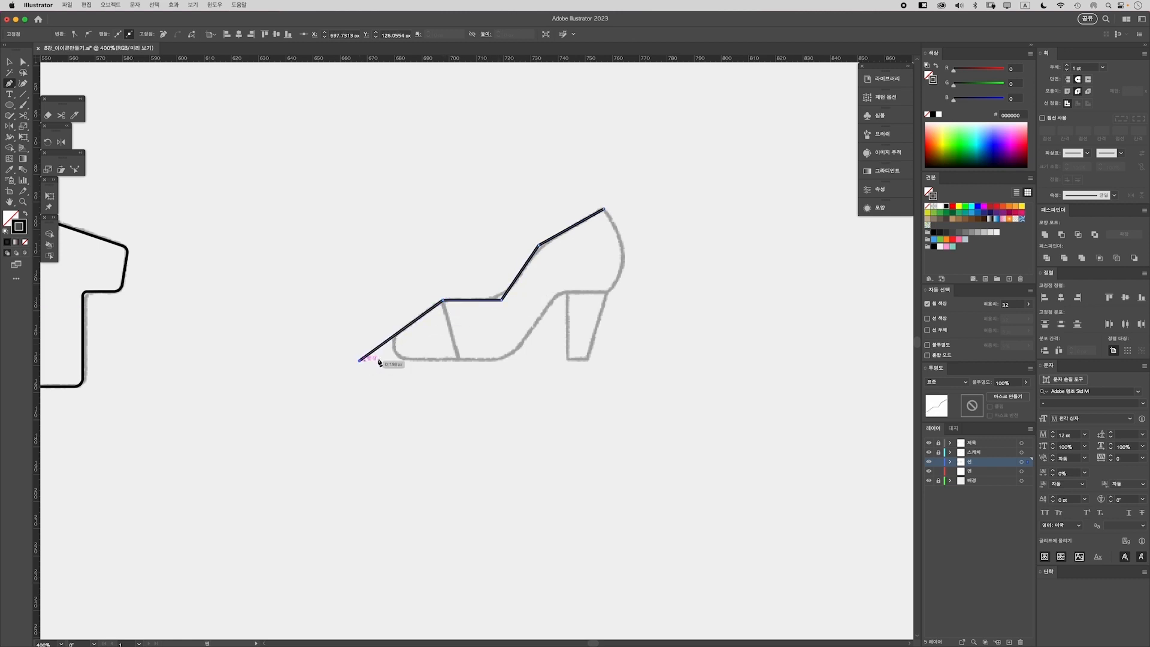
Trace the shoe's sole and arch to the back of the heel, and close the outline with a curved back
click(509, 360)
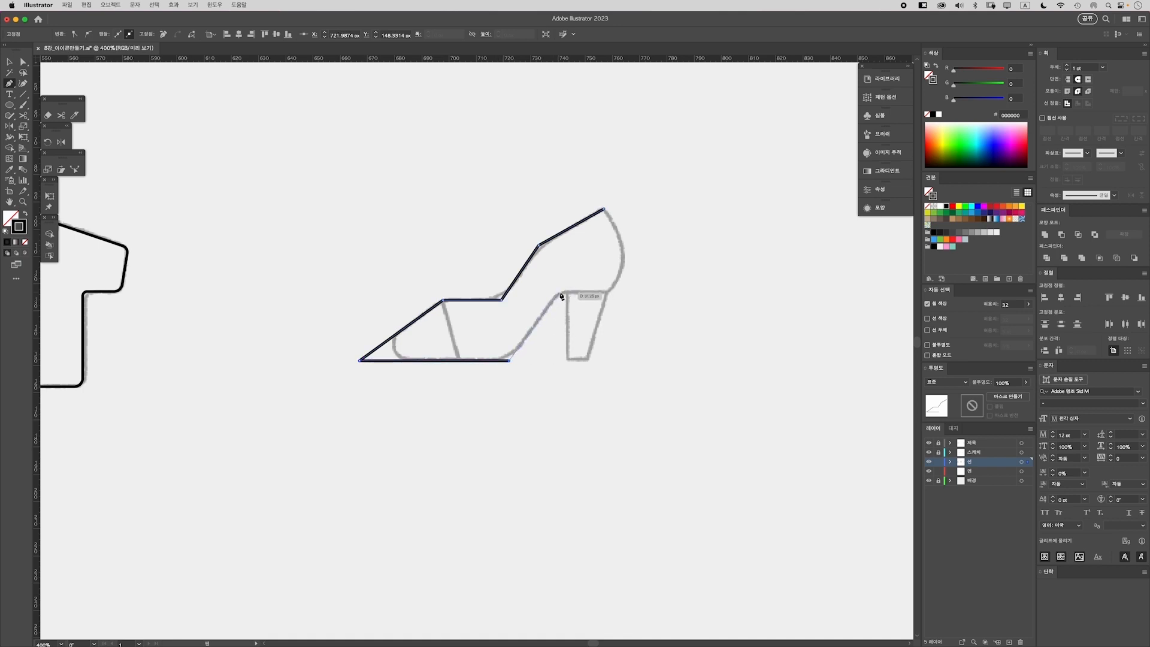
click(560, 292)
click(608, 292)
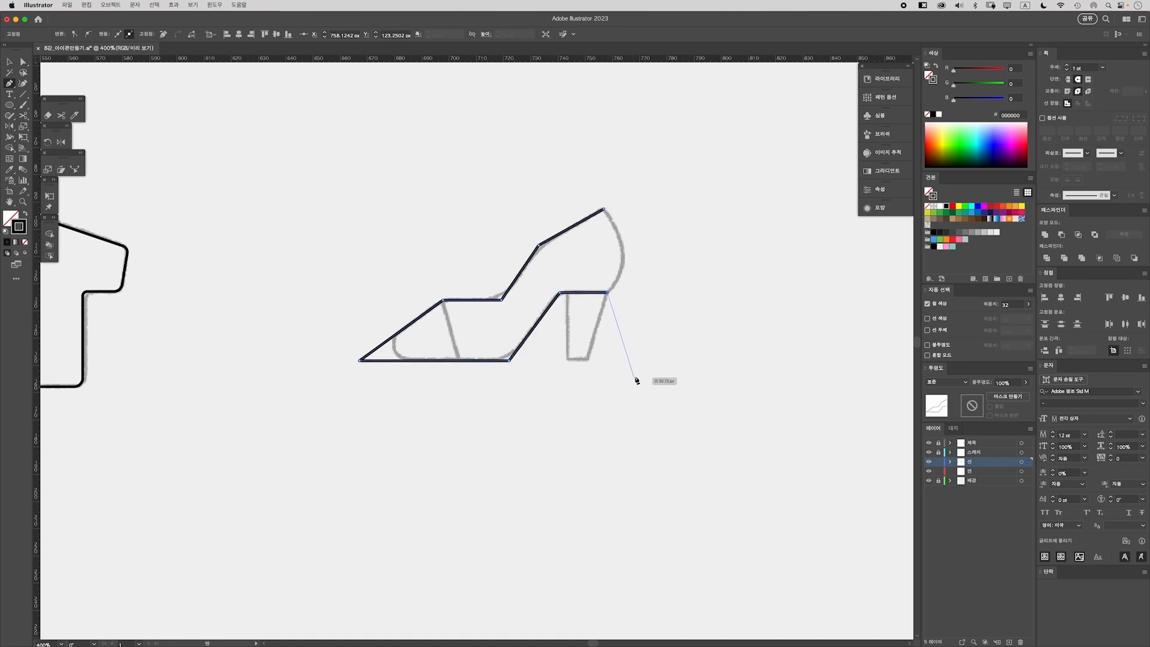
drag(603, 208, 563, 157)
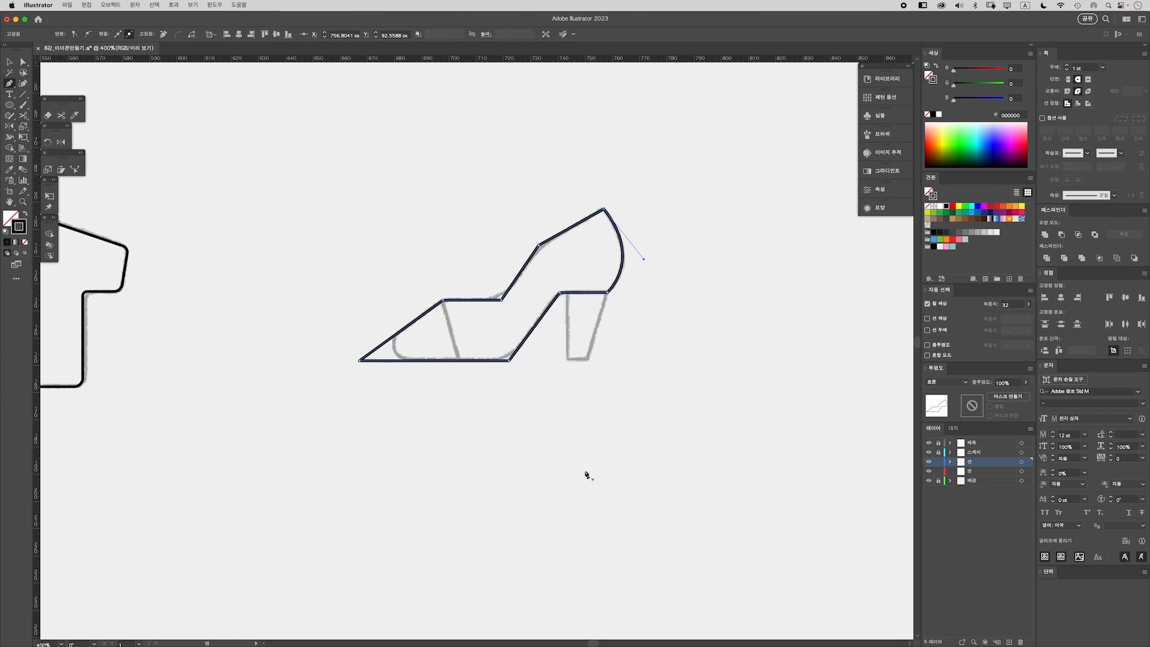
Round the two bends in the shoe's upper edge to follow the sketch, and the corner above the toe cap to about 9.46 px
key(a)
click(514, 225)
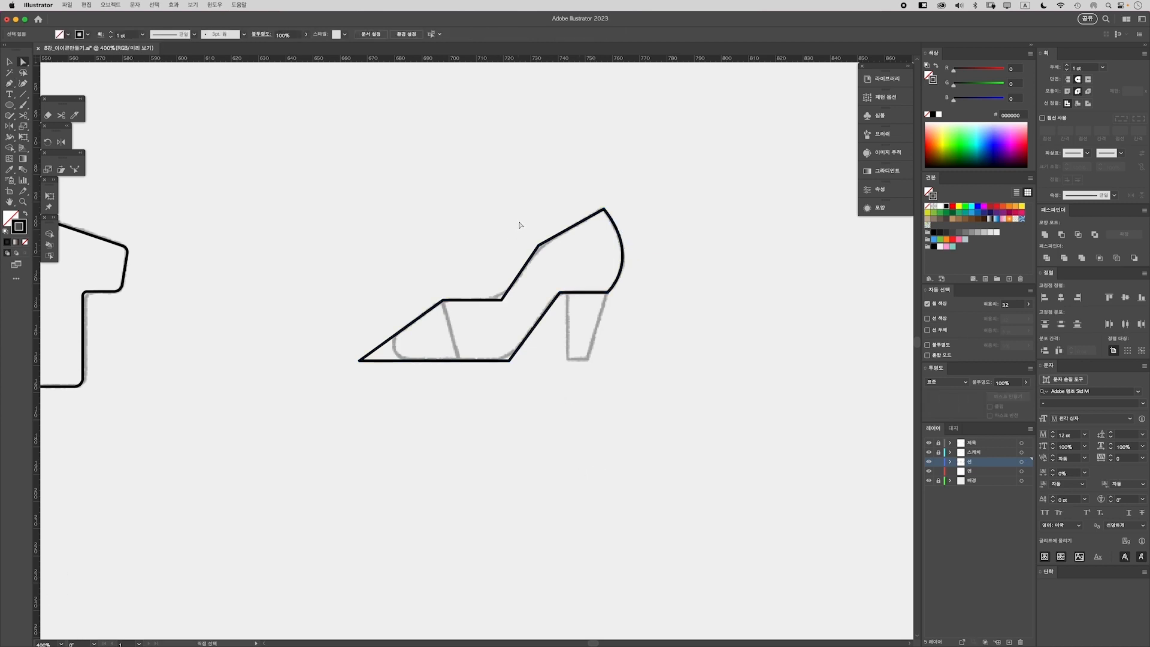
click(538, 246)
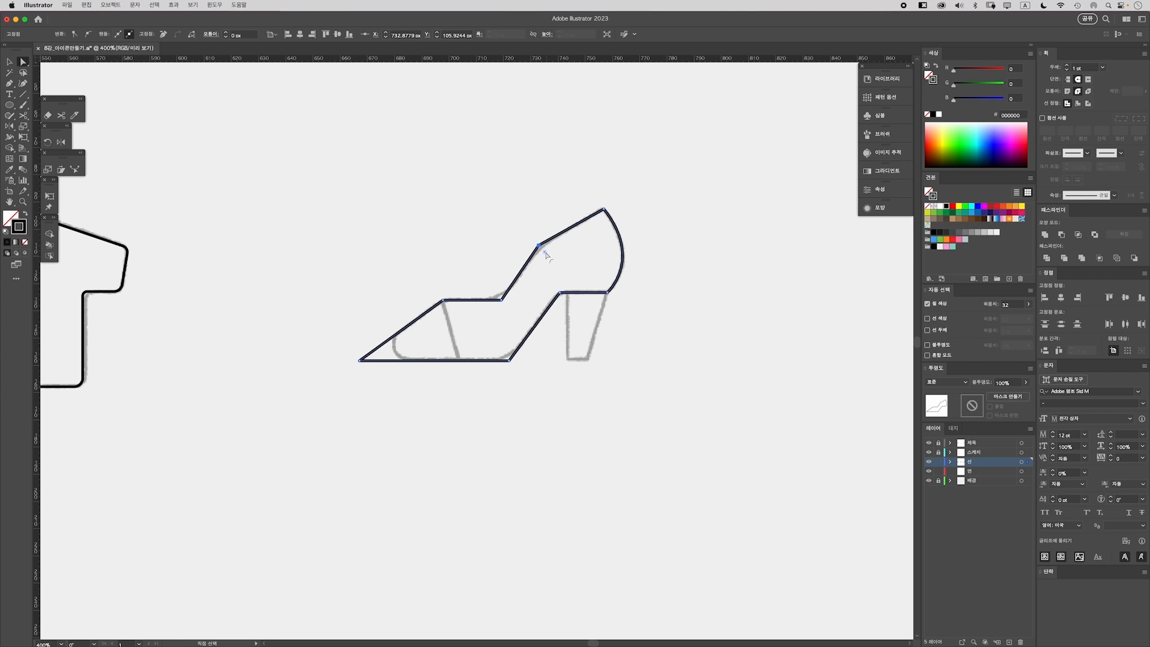
drag(545, 255, 591, 317)
click(499, 294)
drag(496, 293, 474, 257)
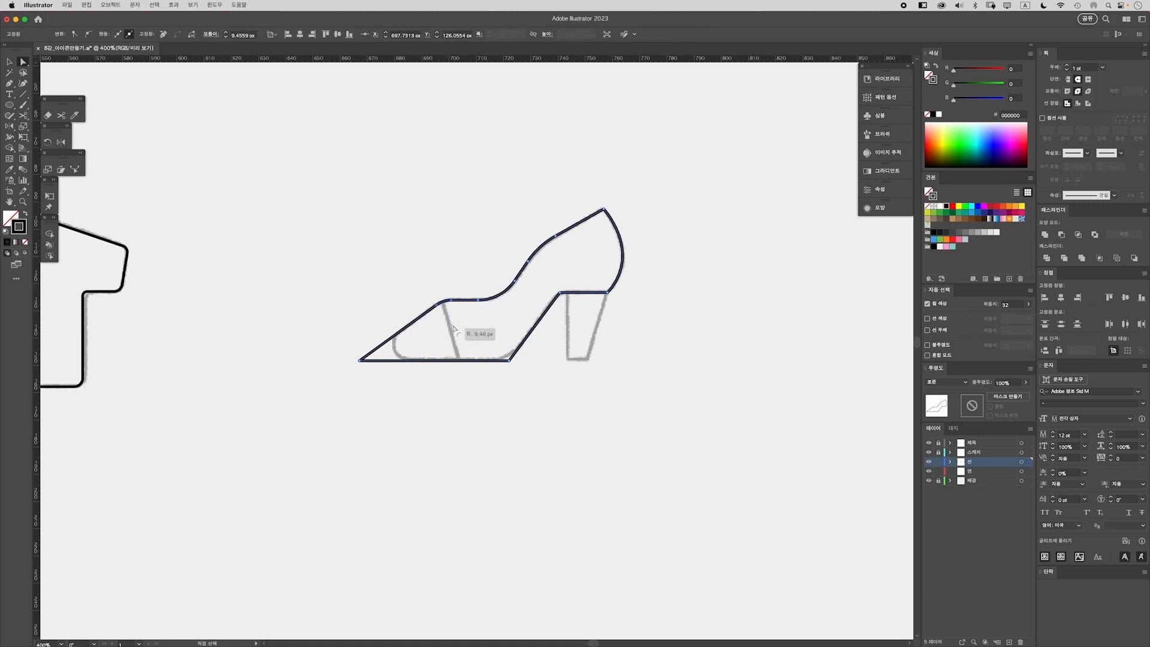
Round the shoe's pointed toe tip to about 5.79 px to match the sketch
click(396, 405)
click(360, 361)
drag(369, 361, 416, 361)
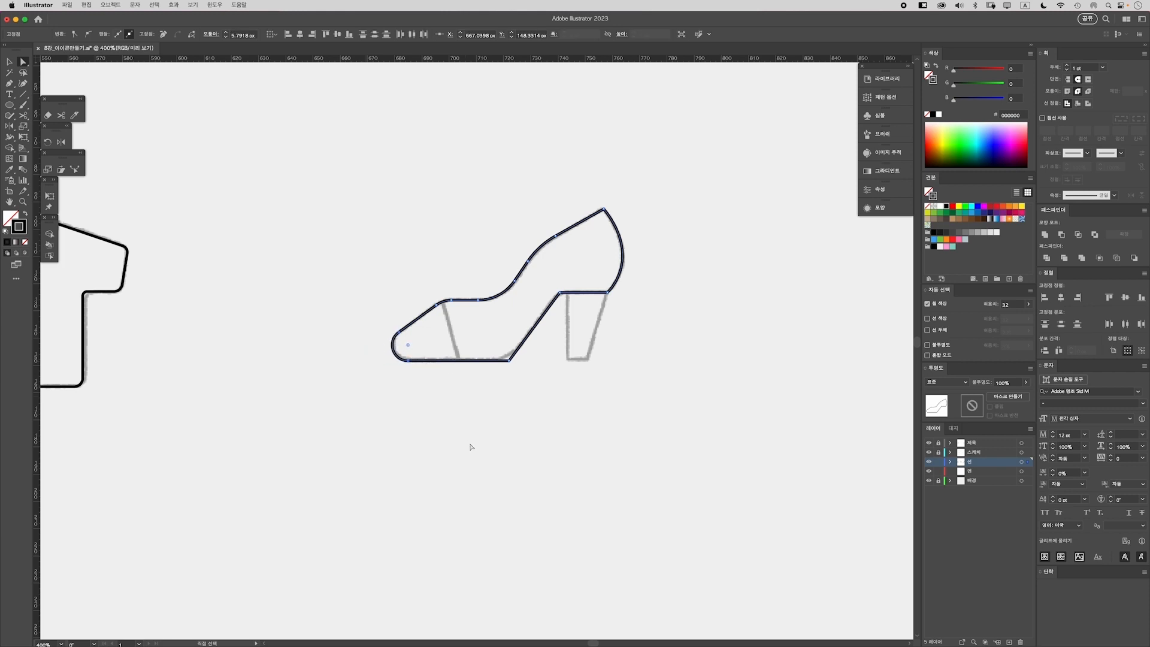
click(470, 447)
Round the bend at the rear of the sole to match the sketch, and the top corner of the arch to about 5 px
click(498, 343)
drag(505, 353, 484, 326)
click(519, 405)
click(561, 295)
drag(566, 303, 569, 308)
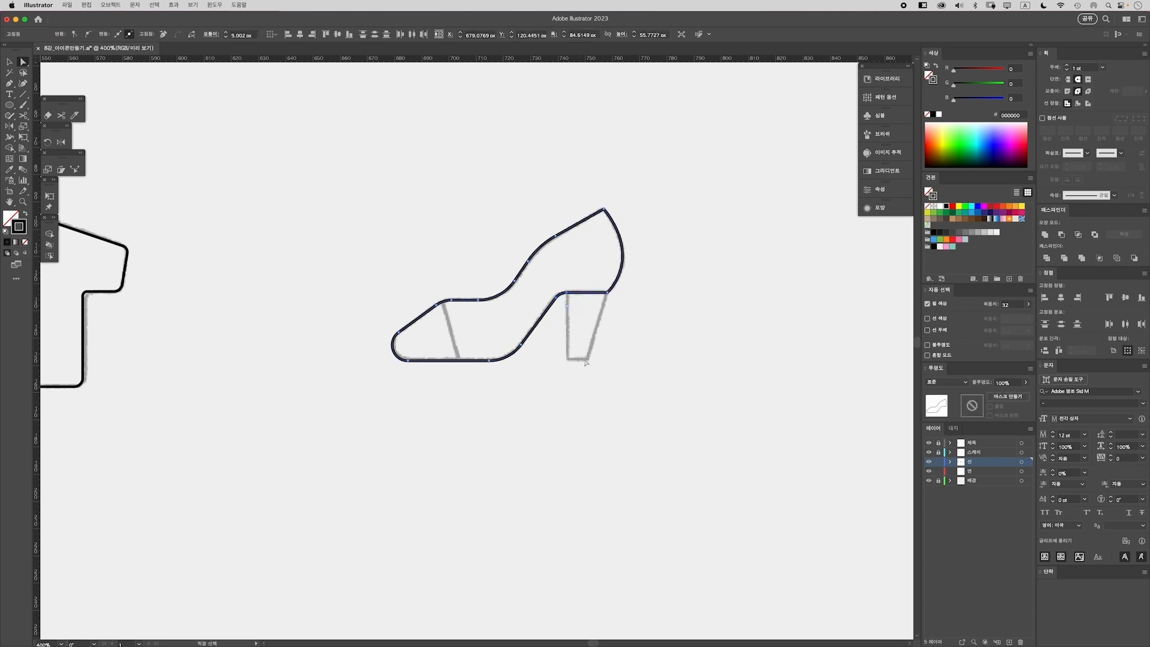
click(615, 526)
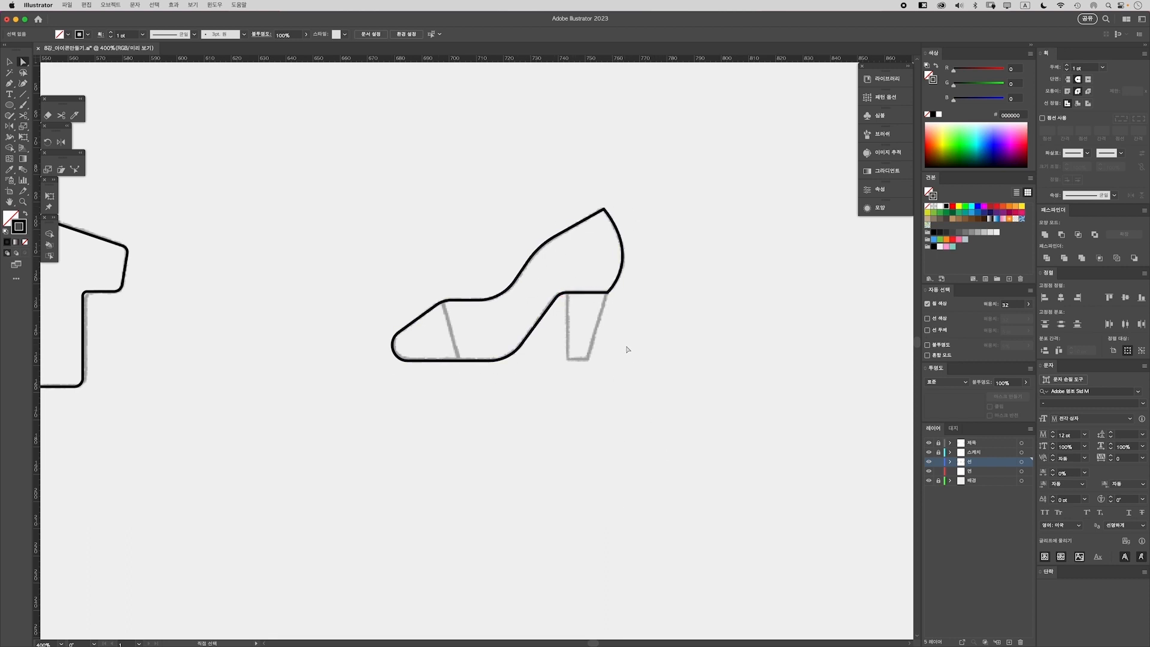
Trace the shoe's heel block with the Pen tool as a closed four-sided shape under the back of the shoe
key(p)
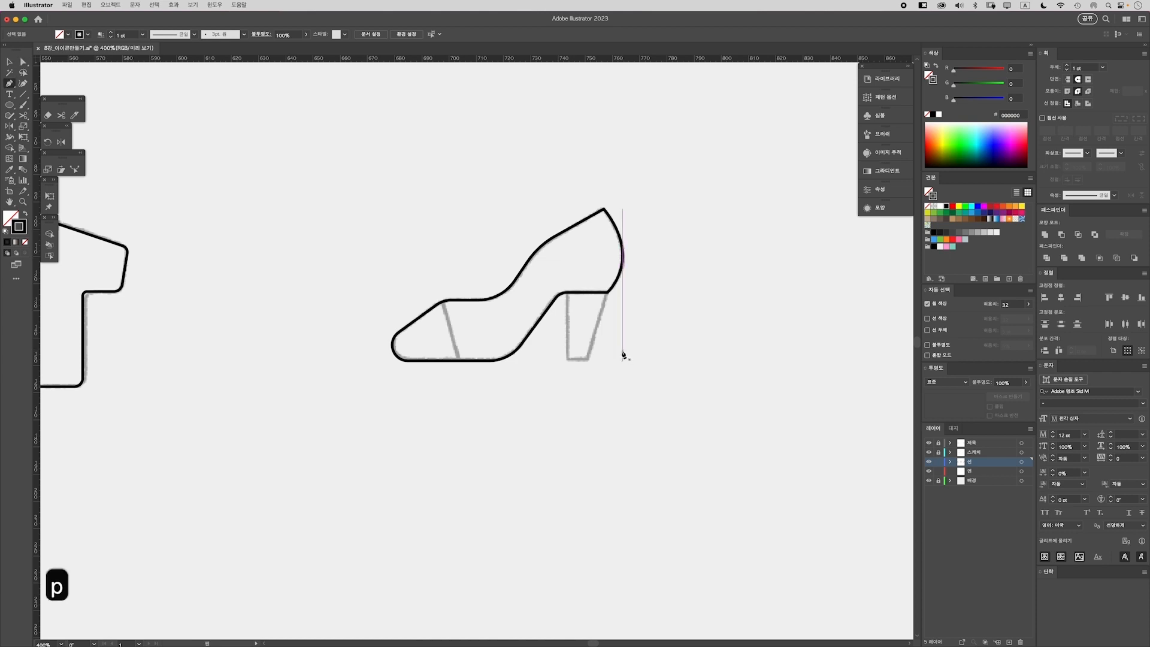
click(608, 293)
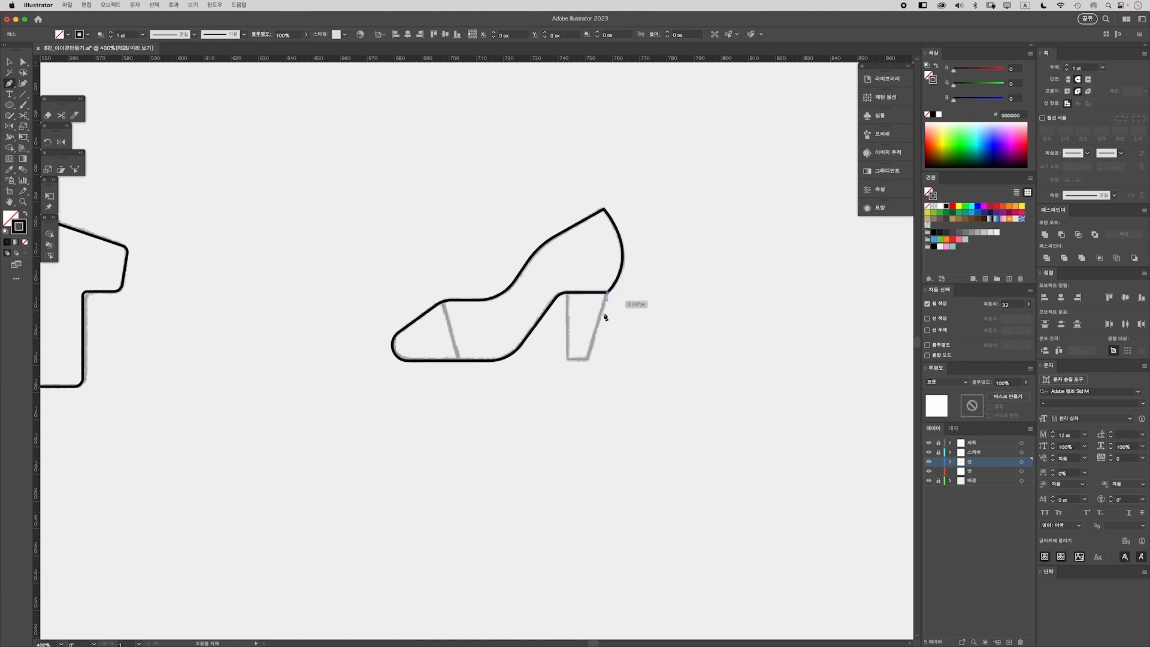
click(589, 361)
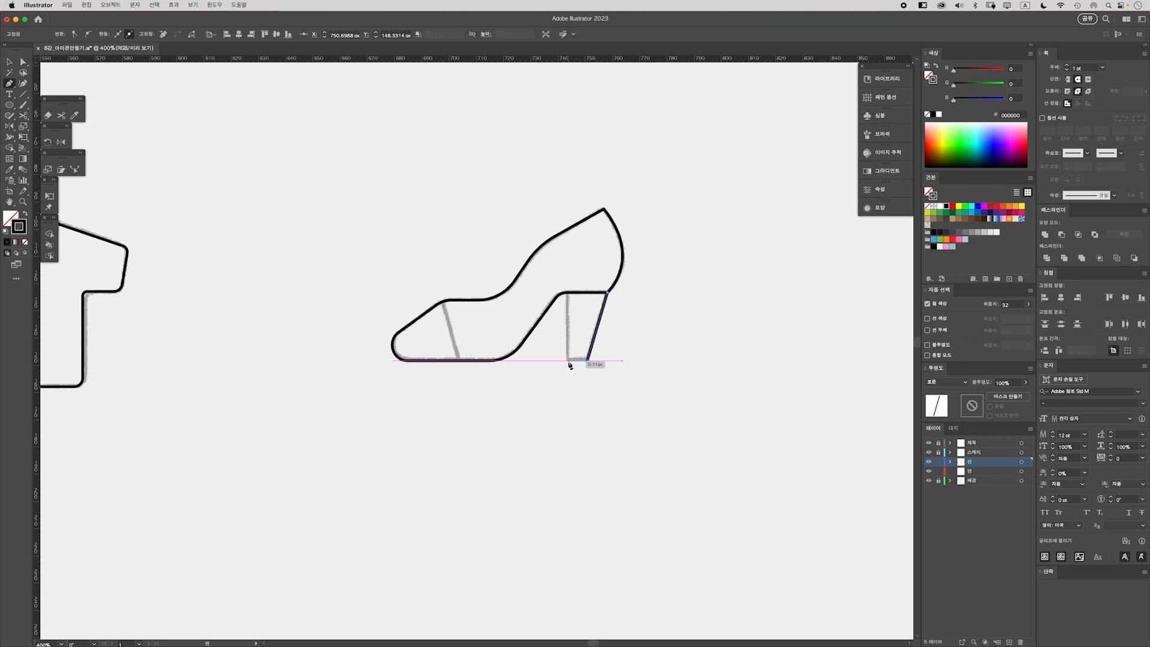
click(567, 360)
click(567, 292)
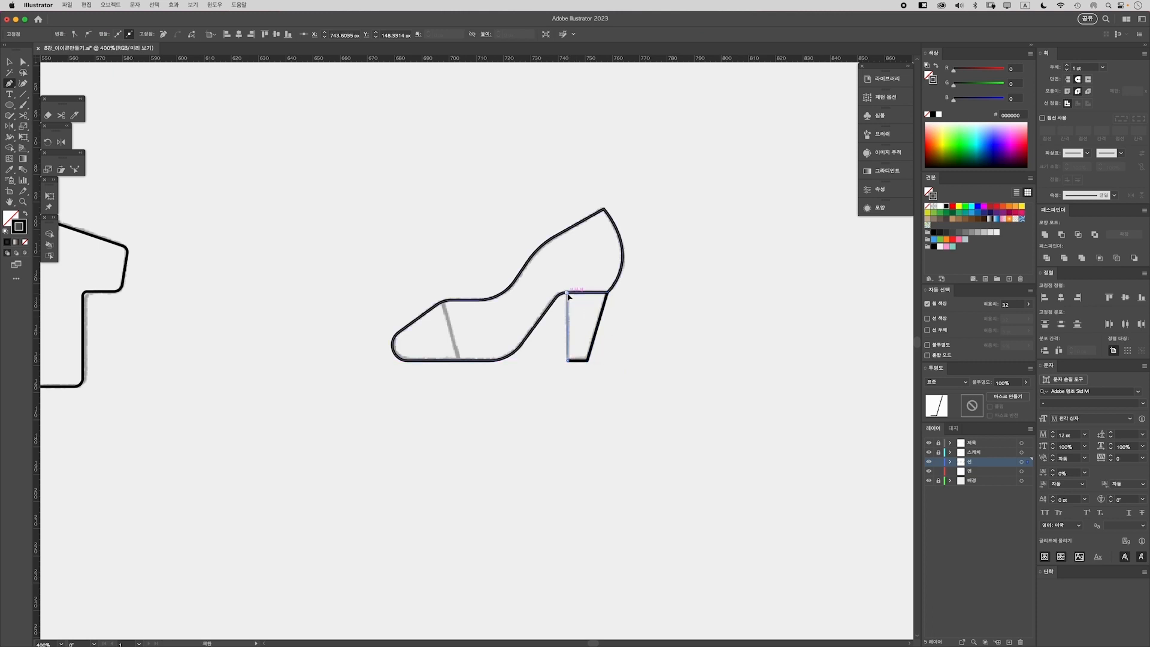
click(609, 294)
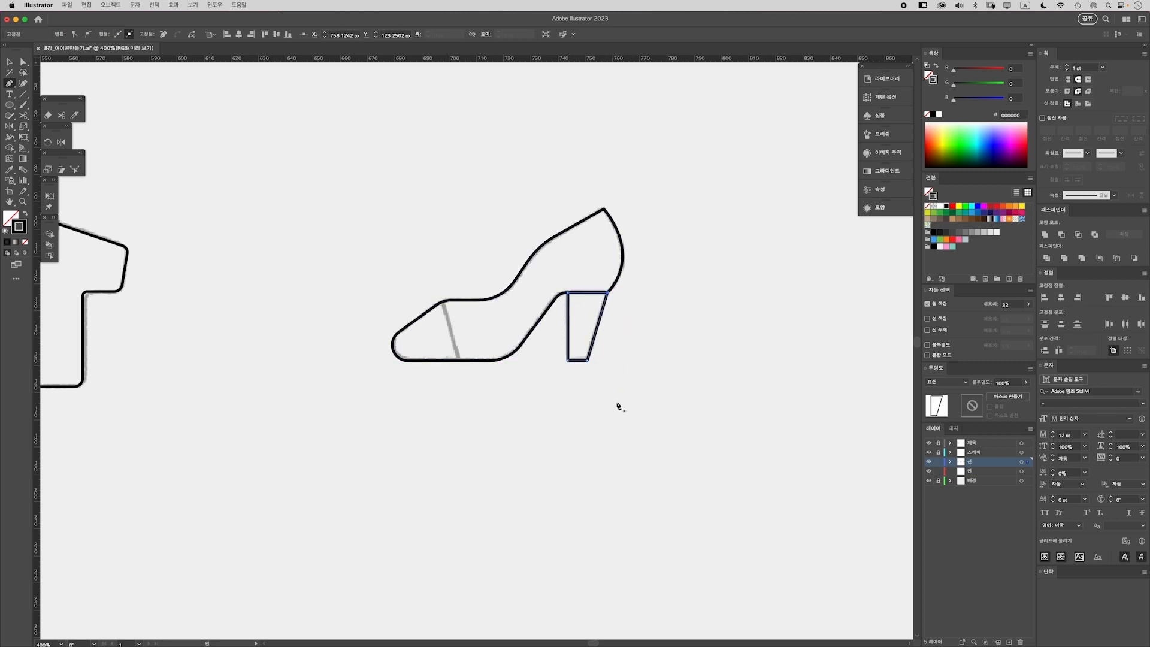
Trace the shoe's toe cap seam with the Pen tool as a straight line from the upper edge down to the sole
key(v)
click(627, 442)
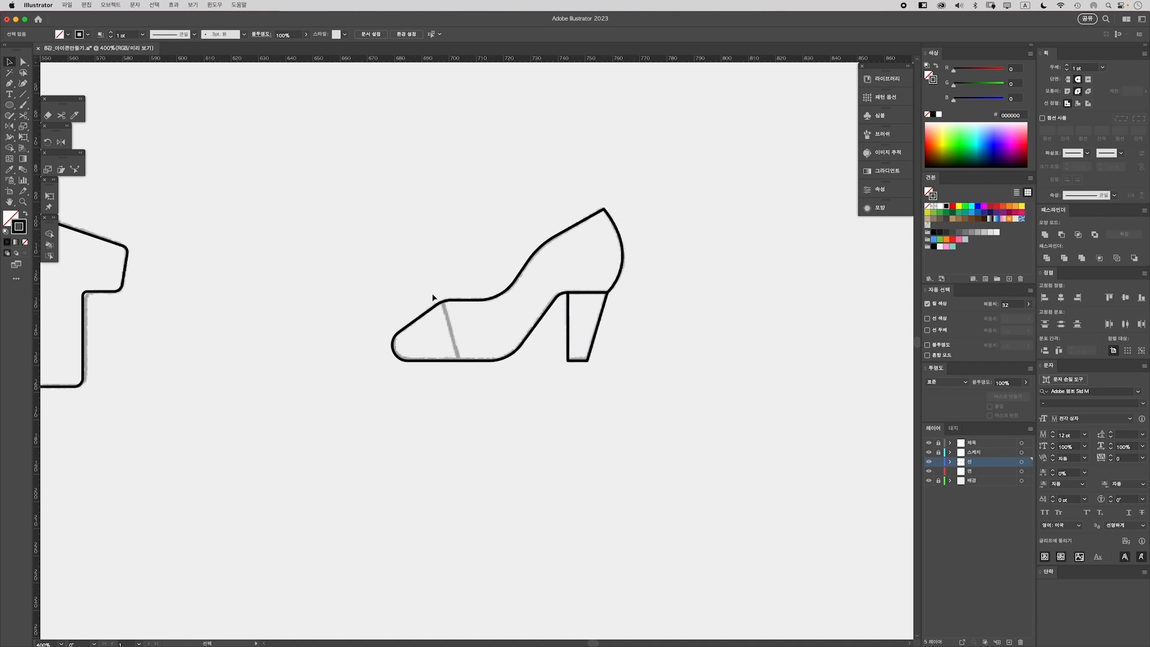
key(p)
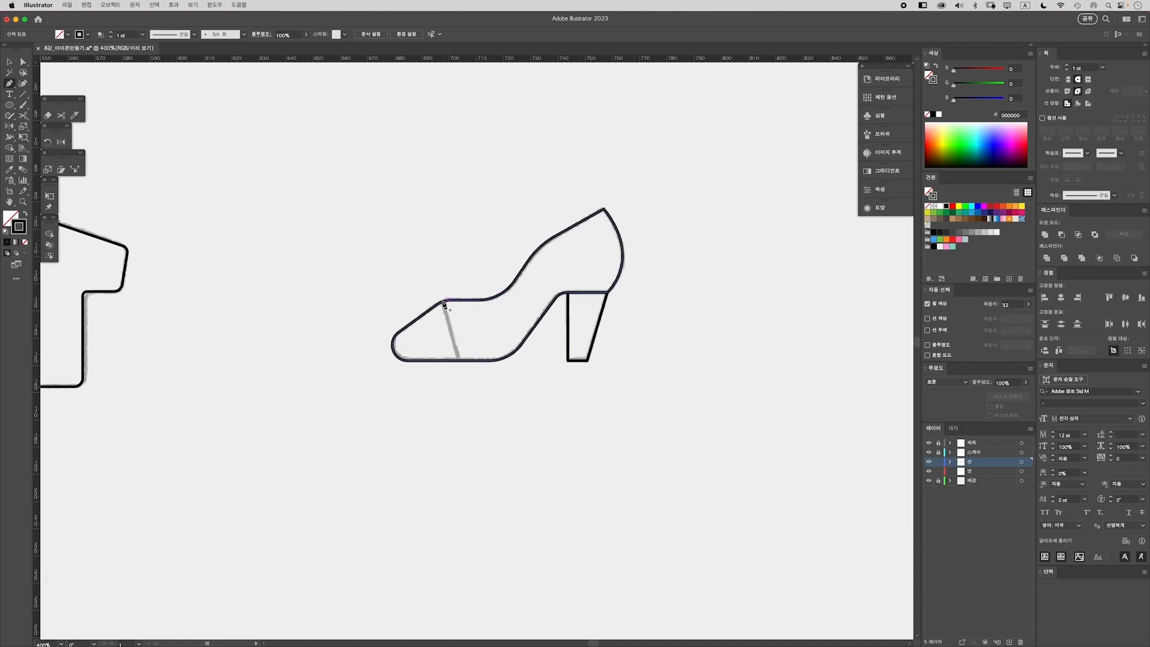
click(444, 302)
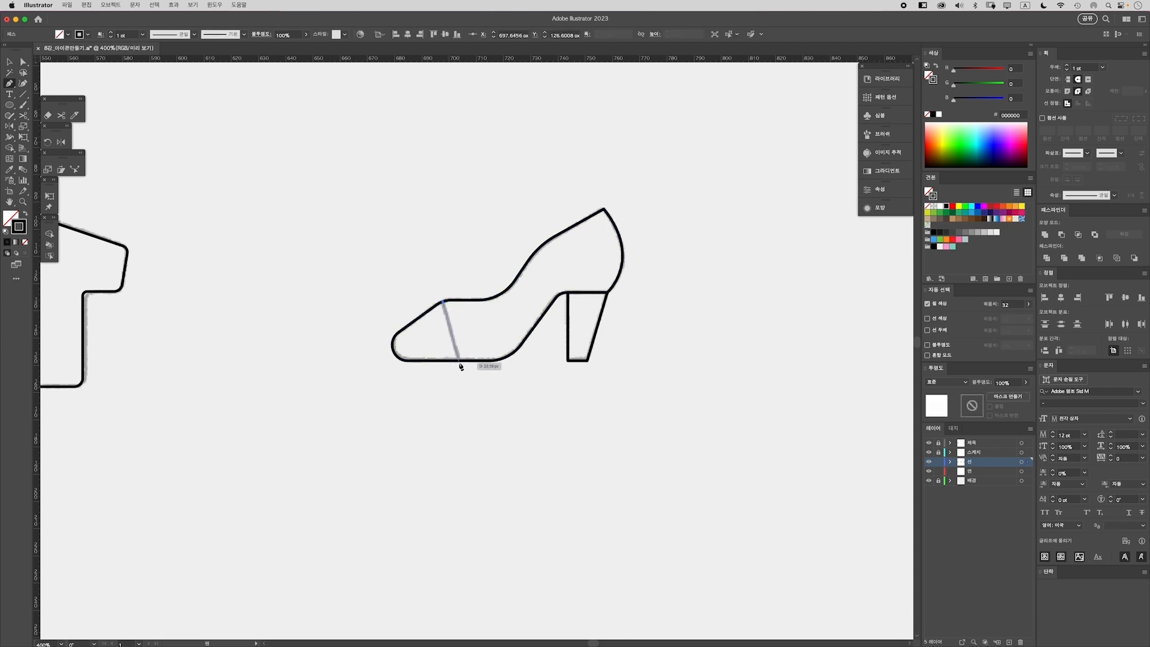
click(460, 362)
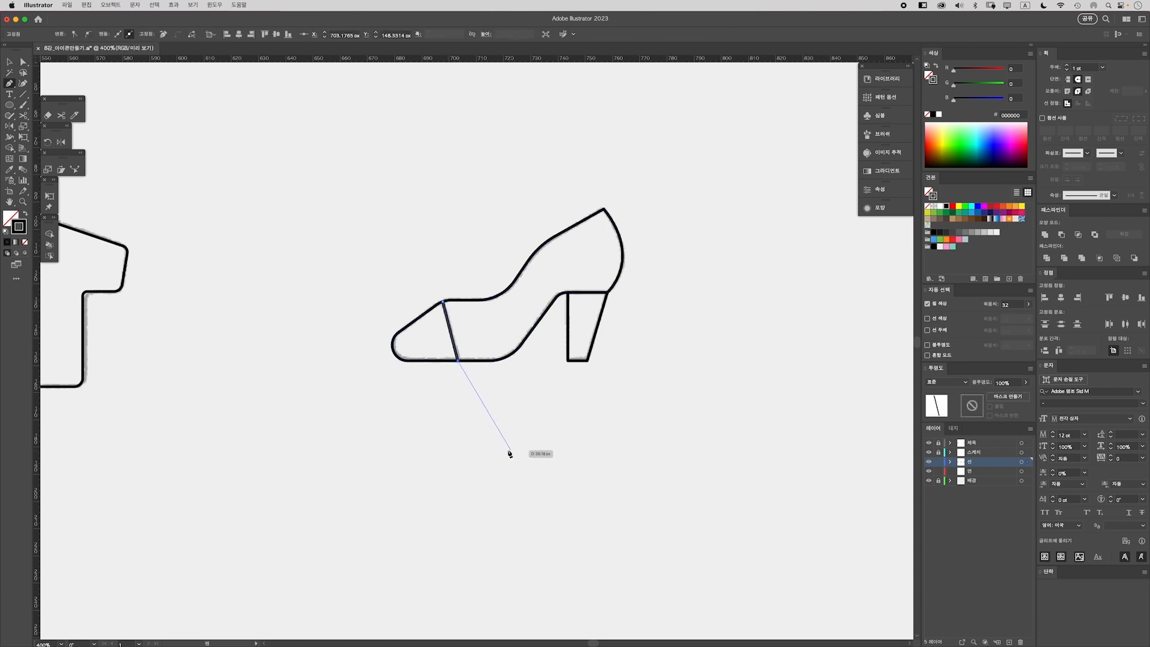
key(v)
click(511, 551)
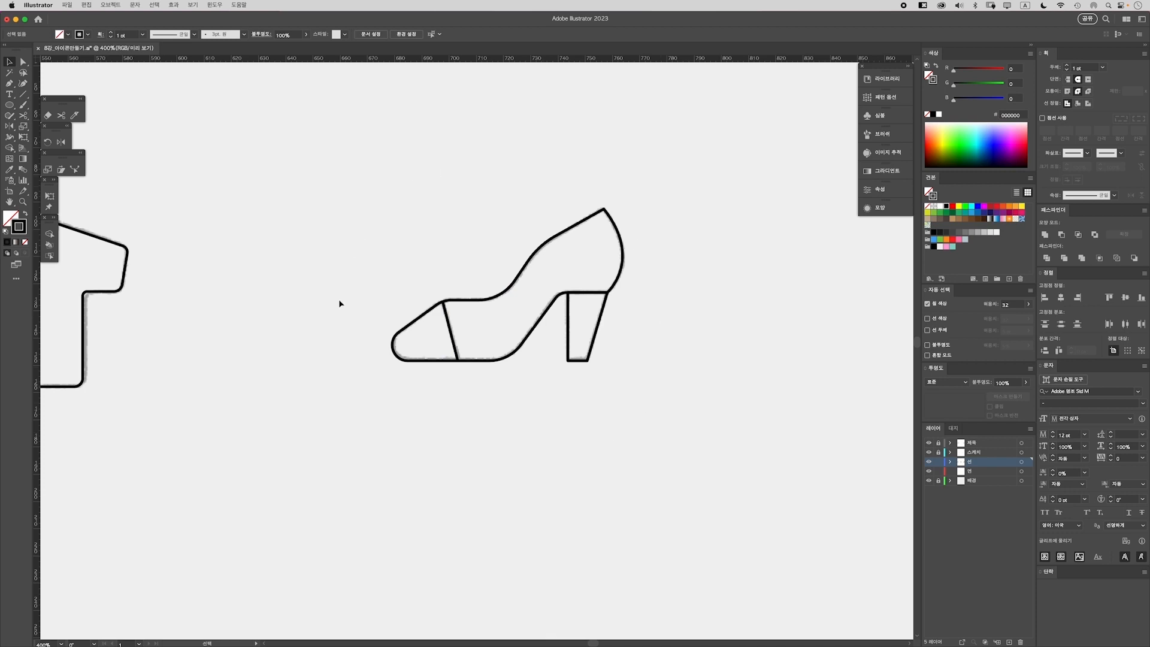
Draw a circle over the crown of the hat sketch and enlarge it to about 58.16 px to match the dome
key(super+minus)
key(super+minus)
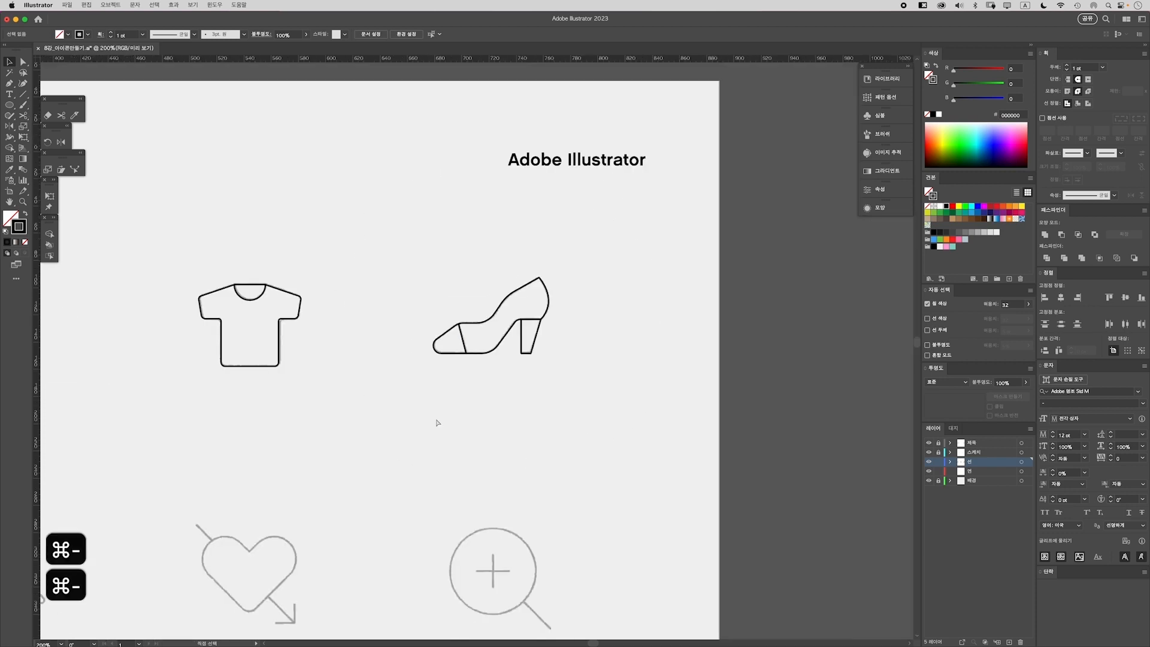
drag(372, 441, 609, 304)
scroll(441, 437, left, 5)
scroll(441, 437, down, 2)
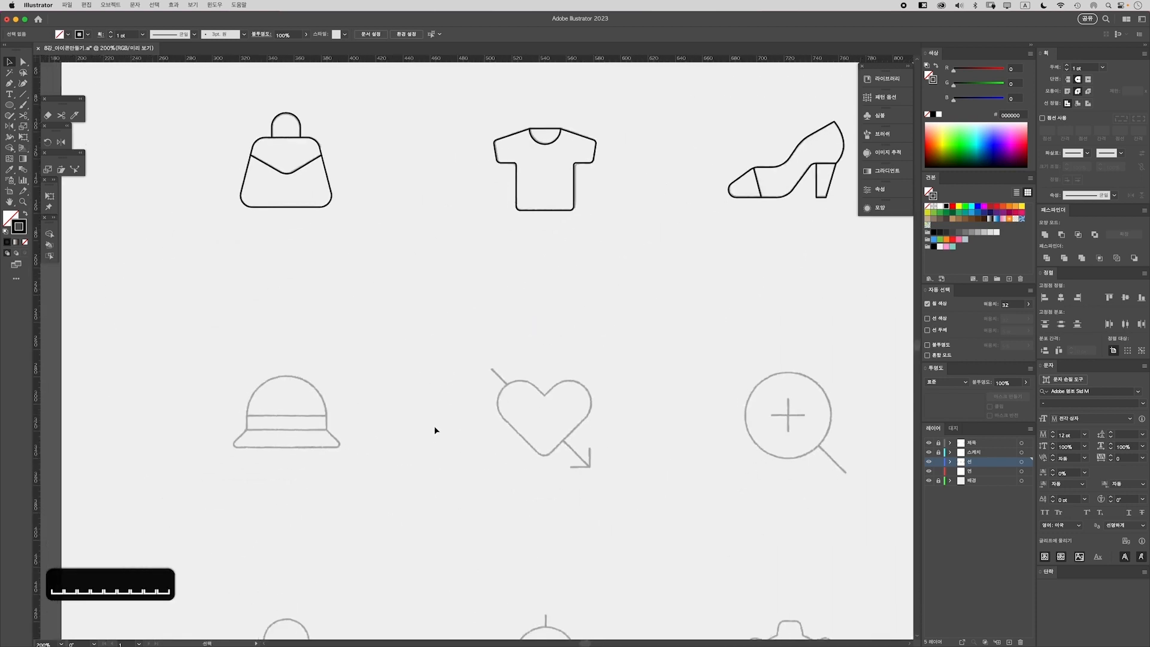
key(super+equal)
key(super+equal)
scroll(542, 474, left, 3)
scroll(541, 474, down, 2)
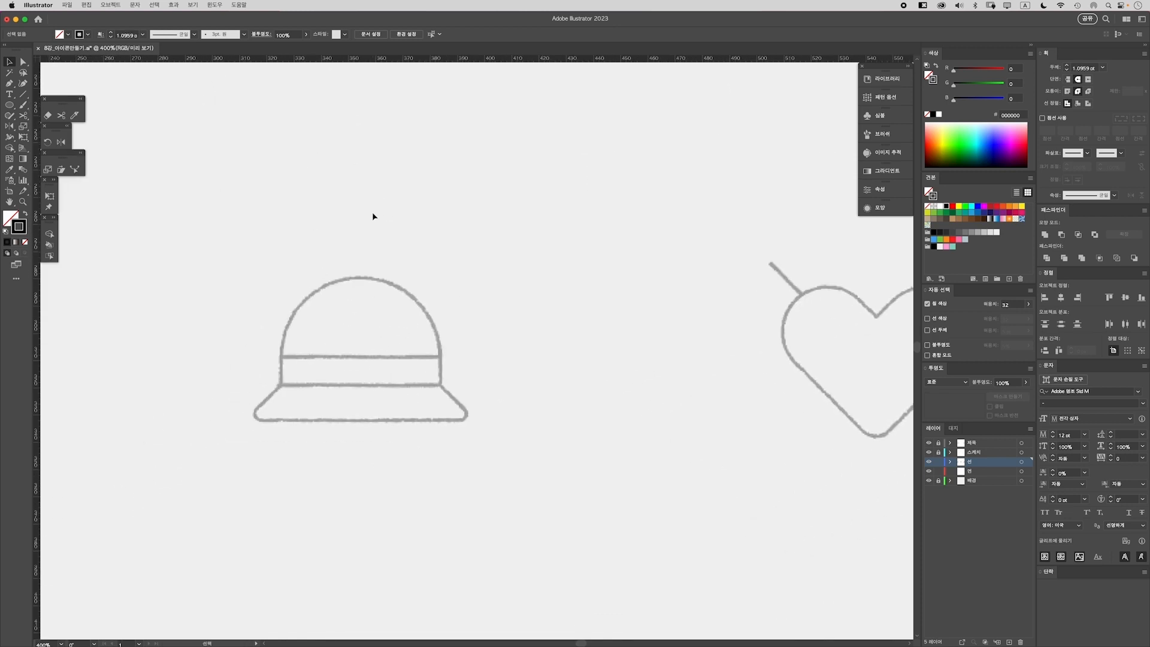
key(l)
drag(359, 352, 422, 426)
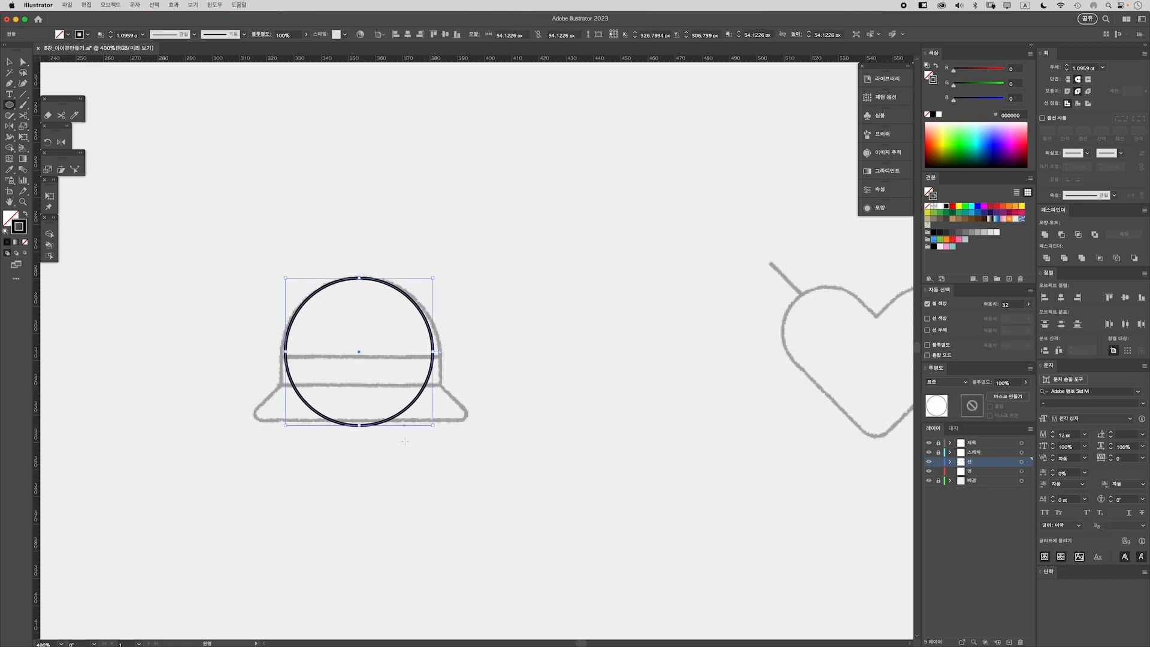
key(v)
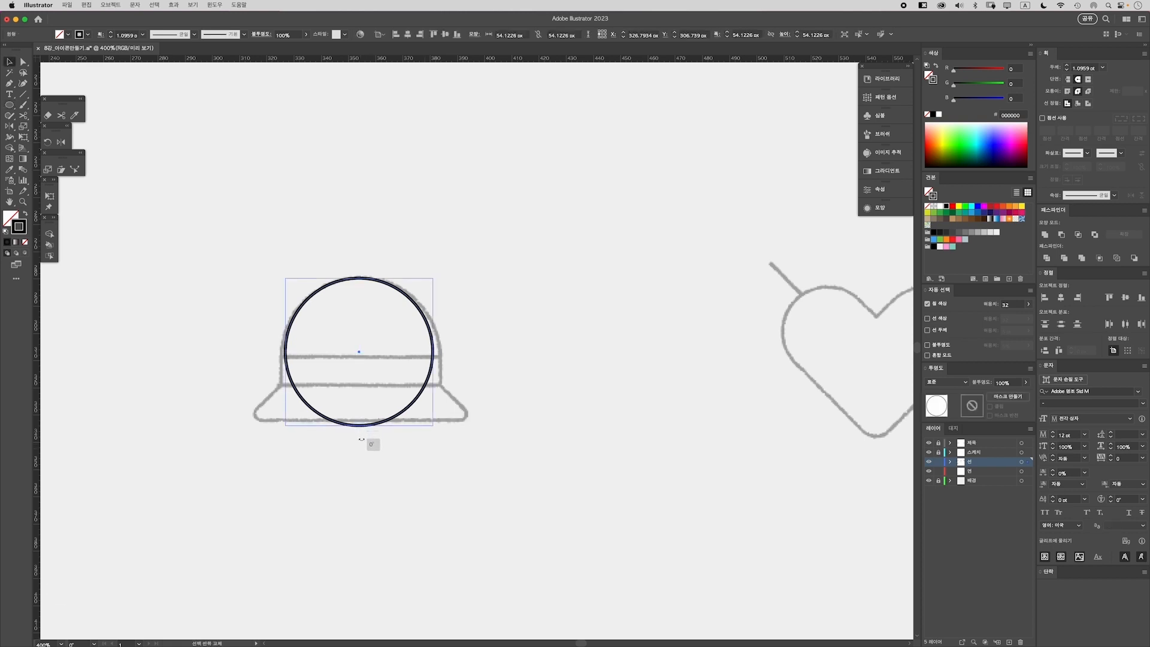
drag(359, 426, 360, 436)
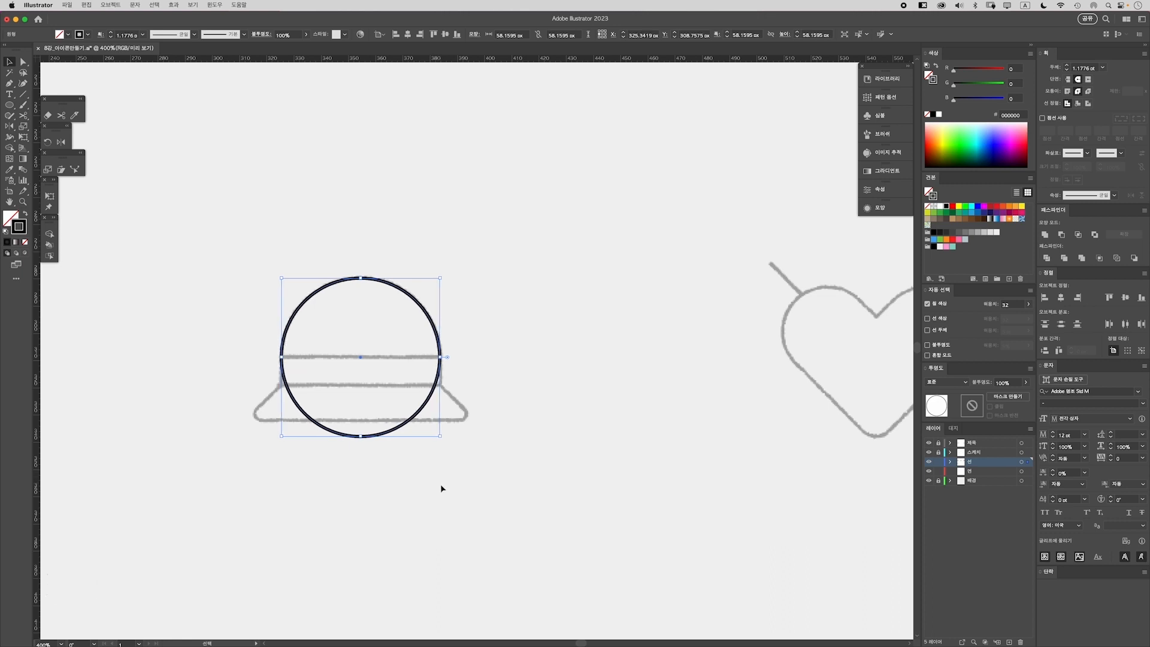
Delete the circle's lowest anchor point to leave an open half-circle dome for the hat
key(a)
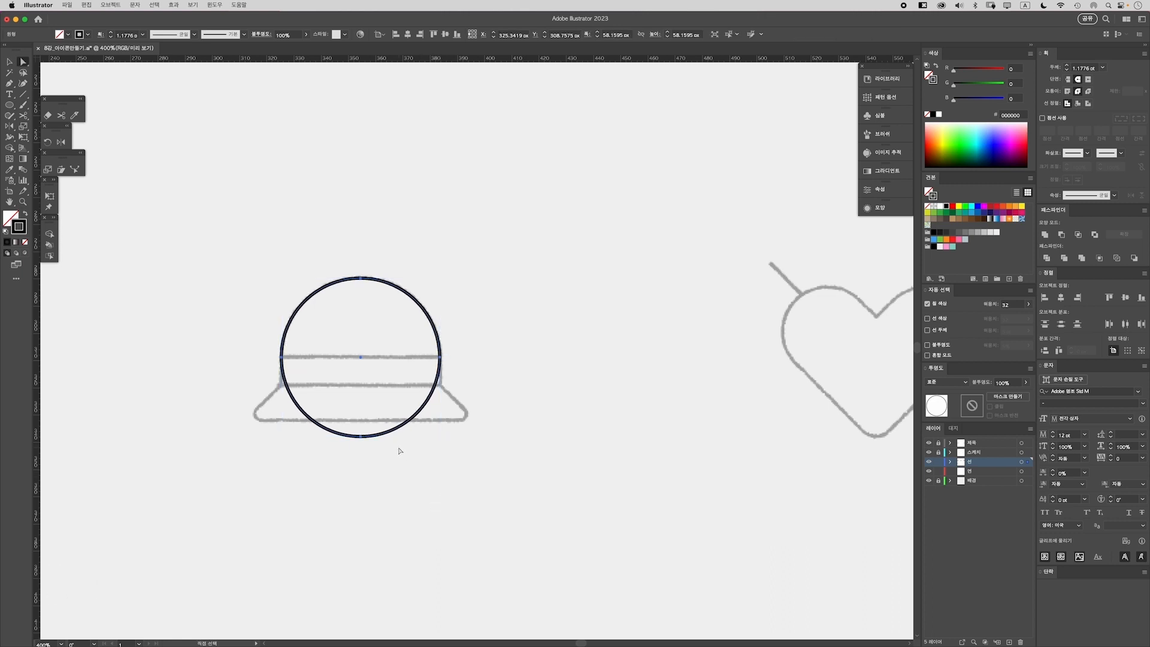
click(359, 435)
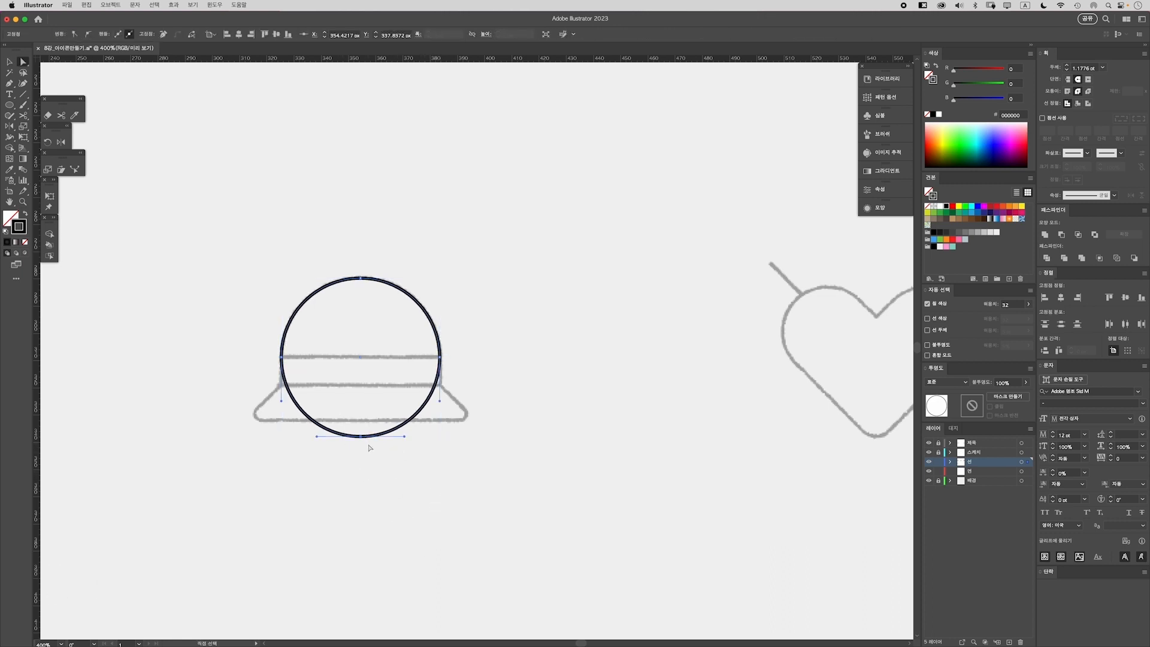
key(BackSpace)
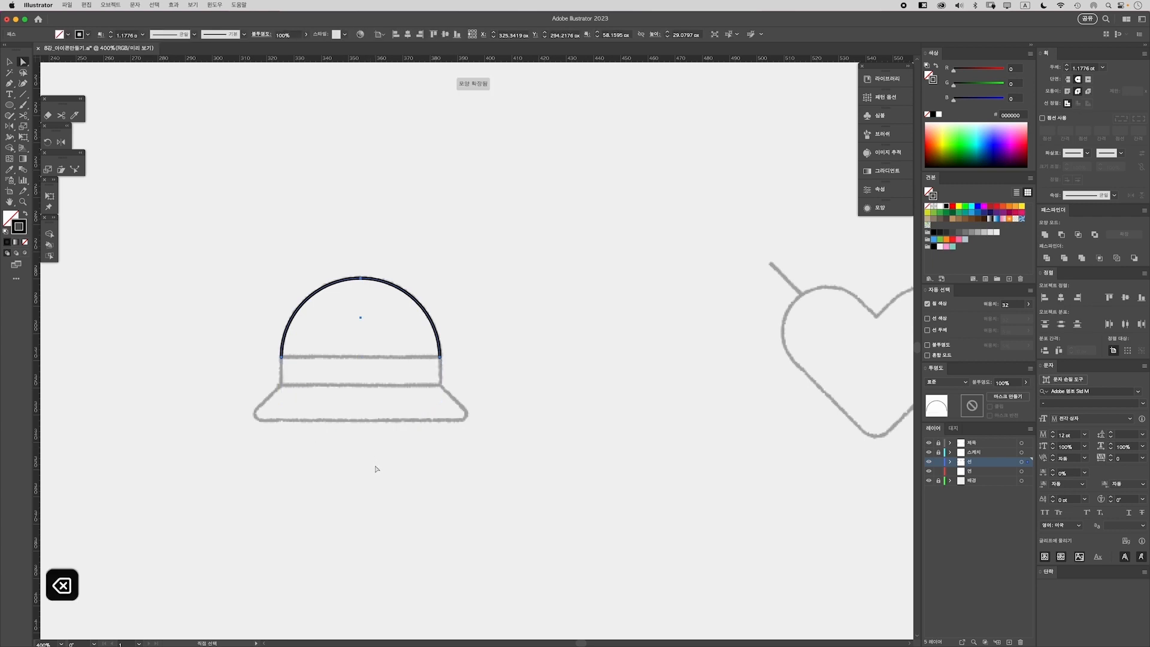
Extend the dome with the Pen tool down both crown sides and around a sharp-cornered brim into one closed hat outline
key(p)
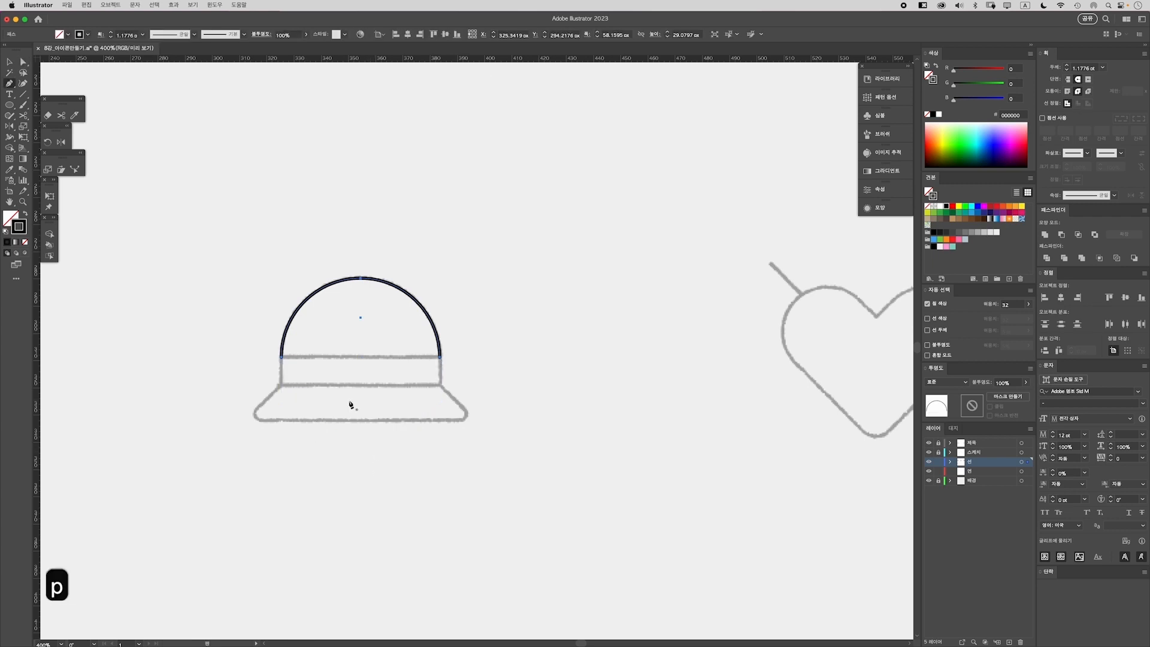
click(282, 359)
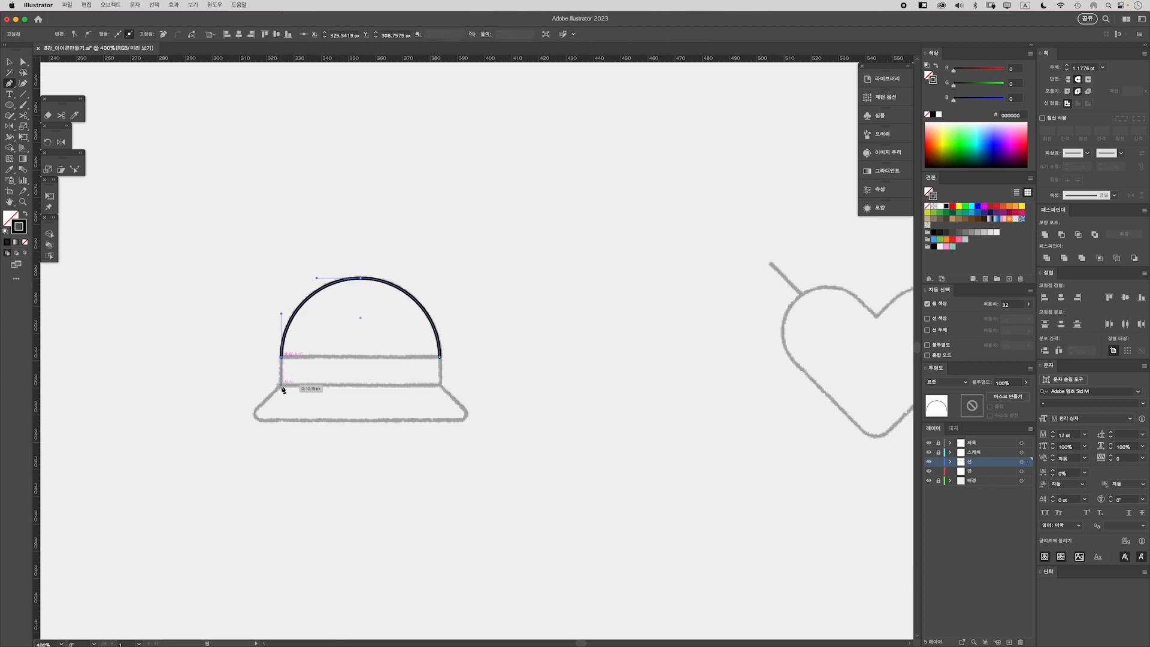
click(281, 385)
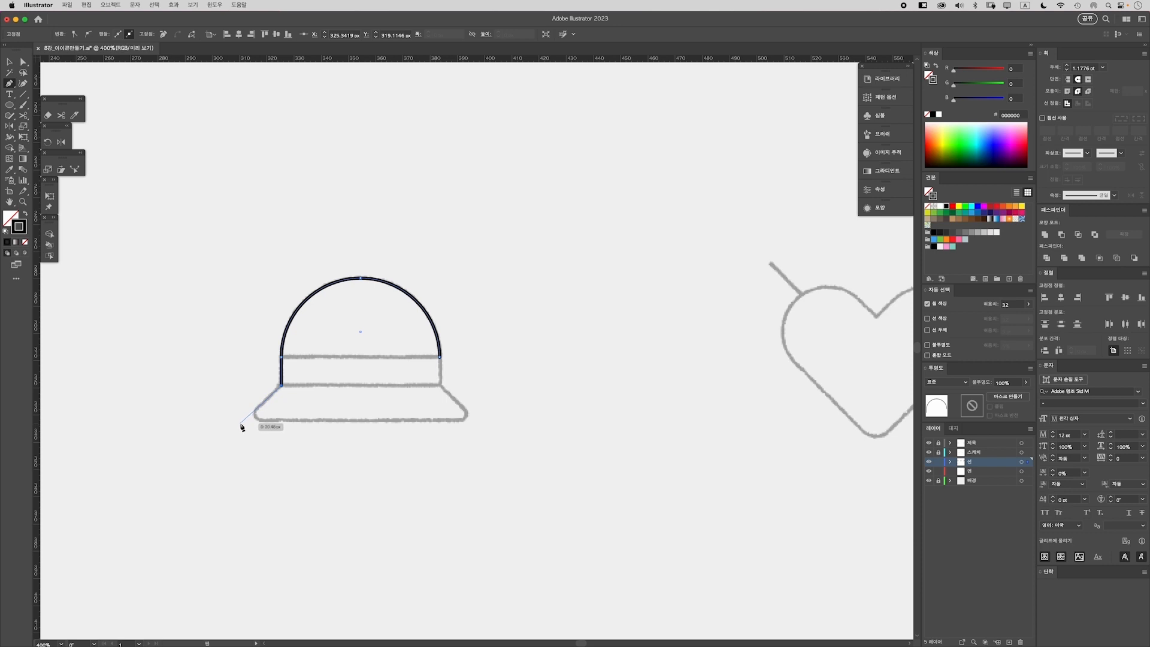
click(241, 423)
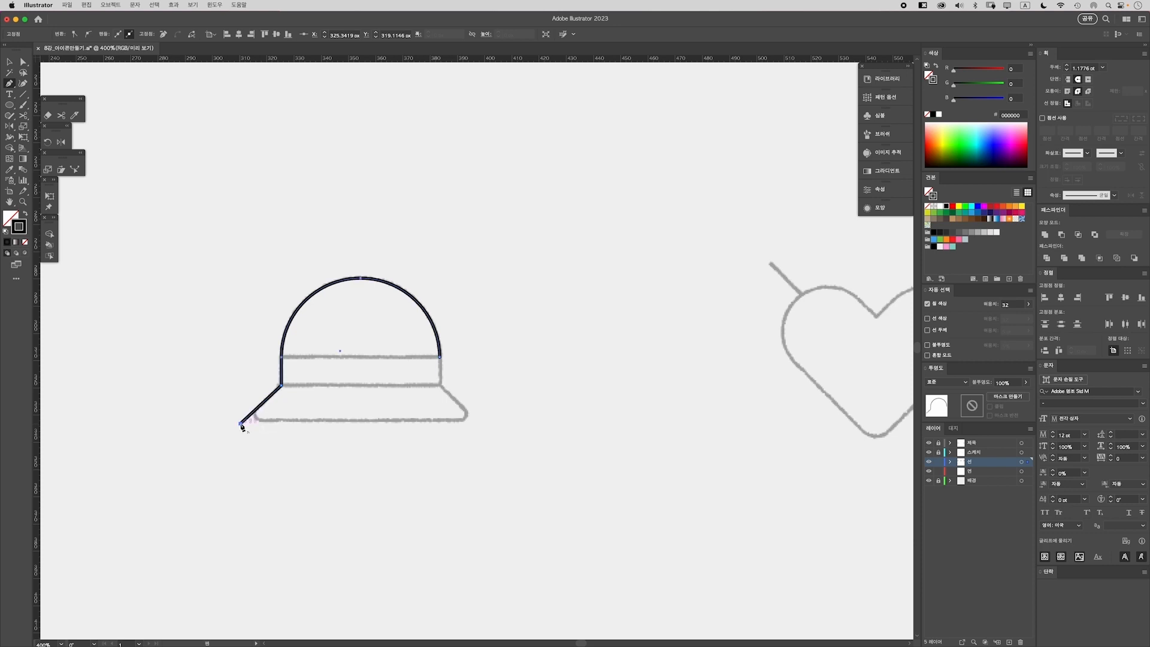
click(482, 424)
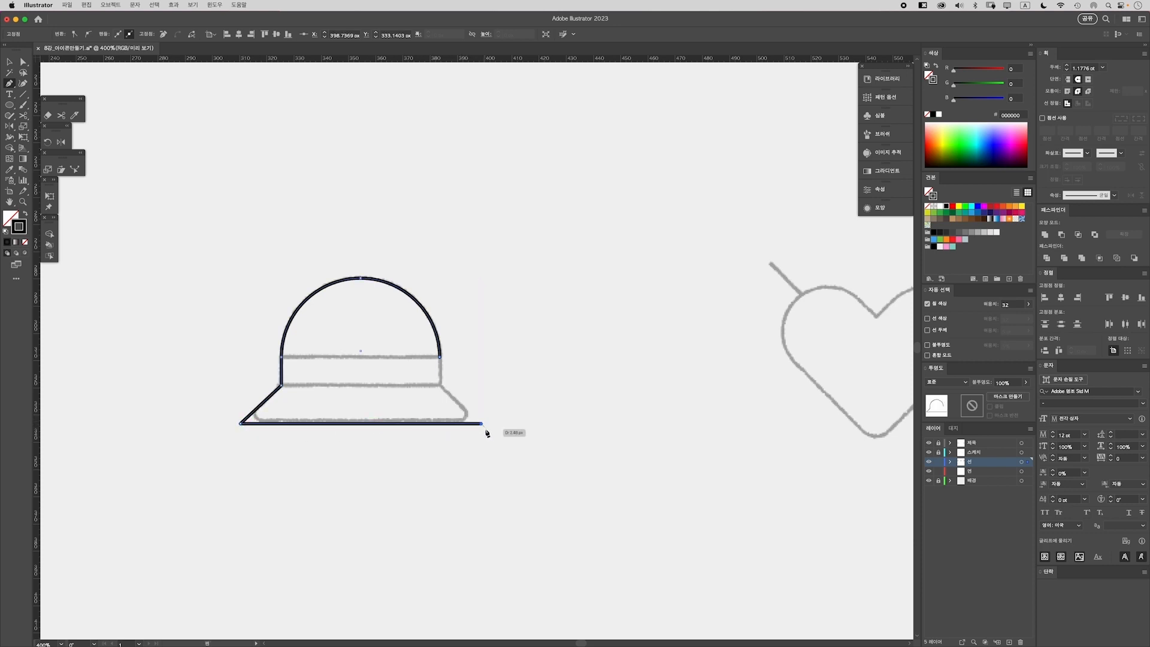
click(441, 385)
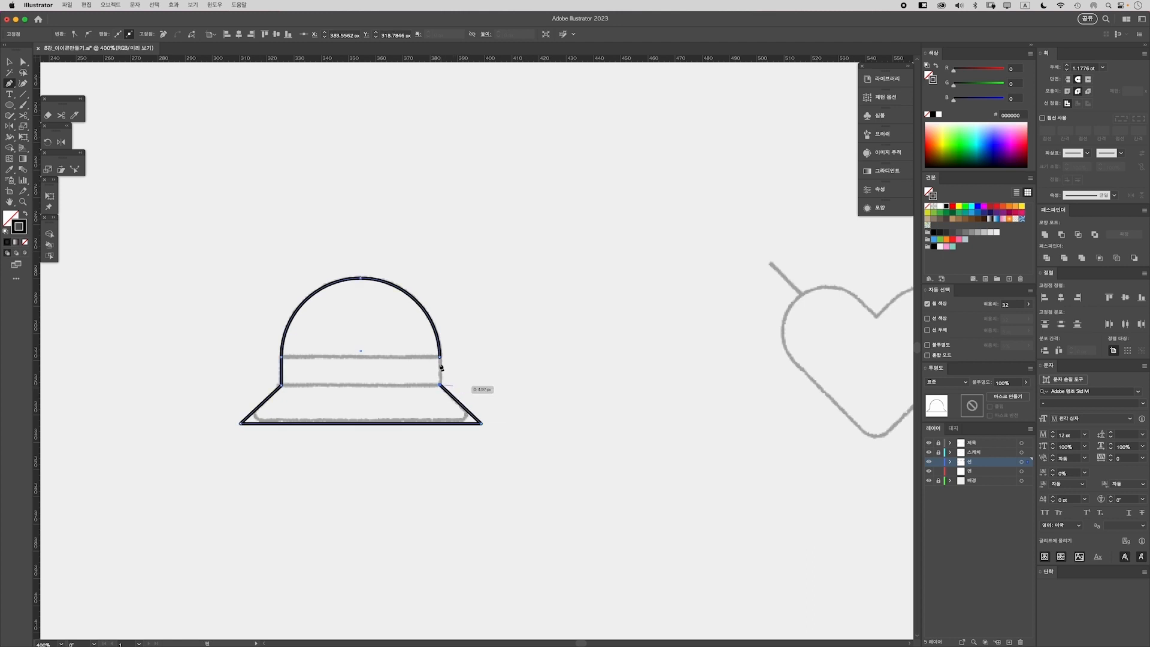
click(441, 358)
Raise the two lower corner points of the brim slightly so the bottom edge matches the sketch
key(a)
drag(198, 408, 509, 446)
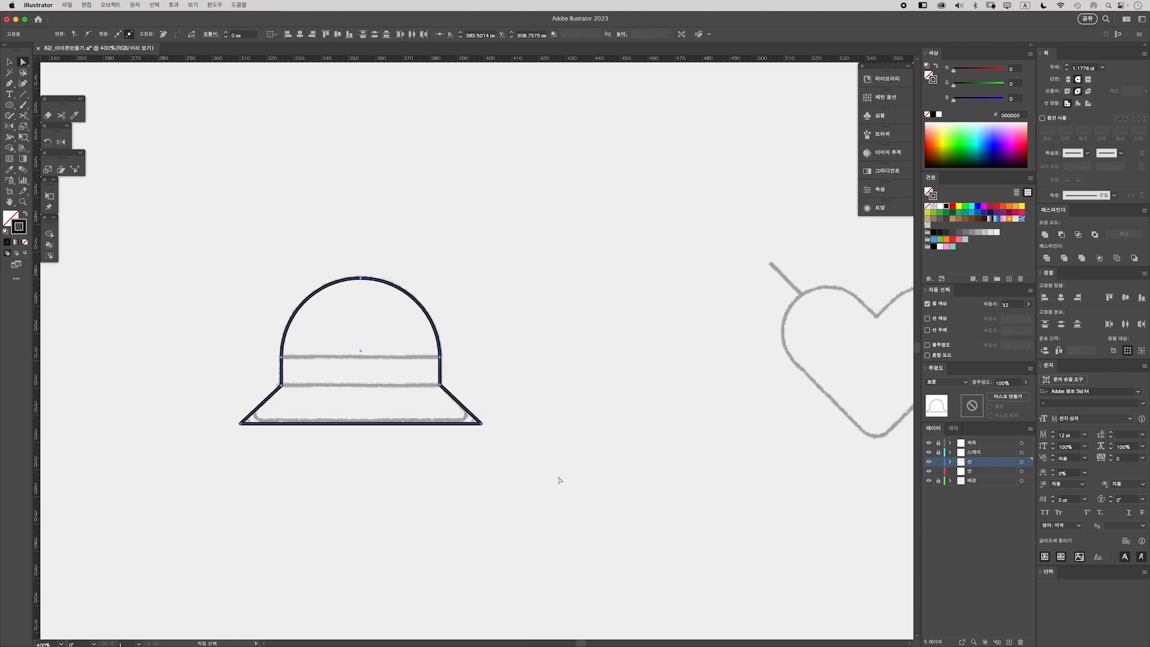
key(Up)
key(Up)
key(Up)
key(Up)
Nudge the brim's left and right lower corner points inward three increments each
drag(210, 396, 273, 450)
key(Right)
key(Right)
key(Right)
drag(541, 474, 467, 400)
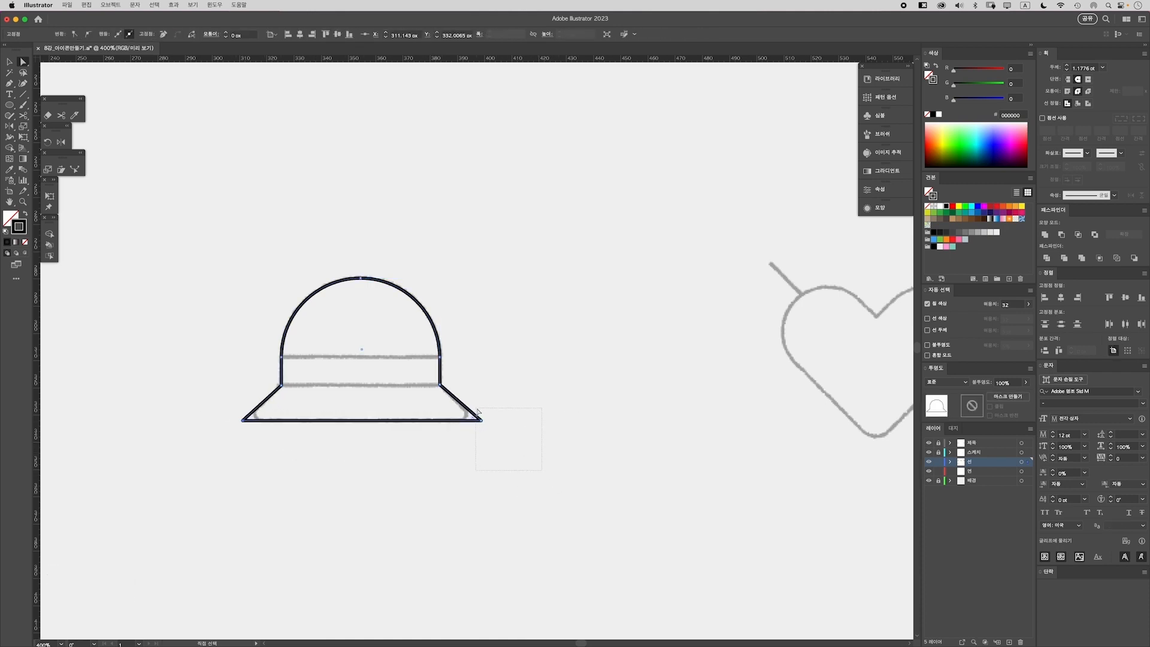
key(Left)
key(Left)
key(Left)
click(504, 490)
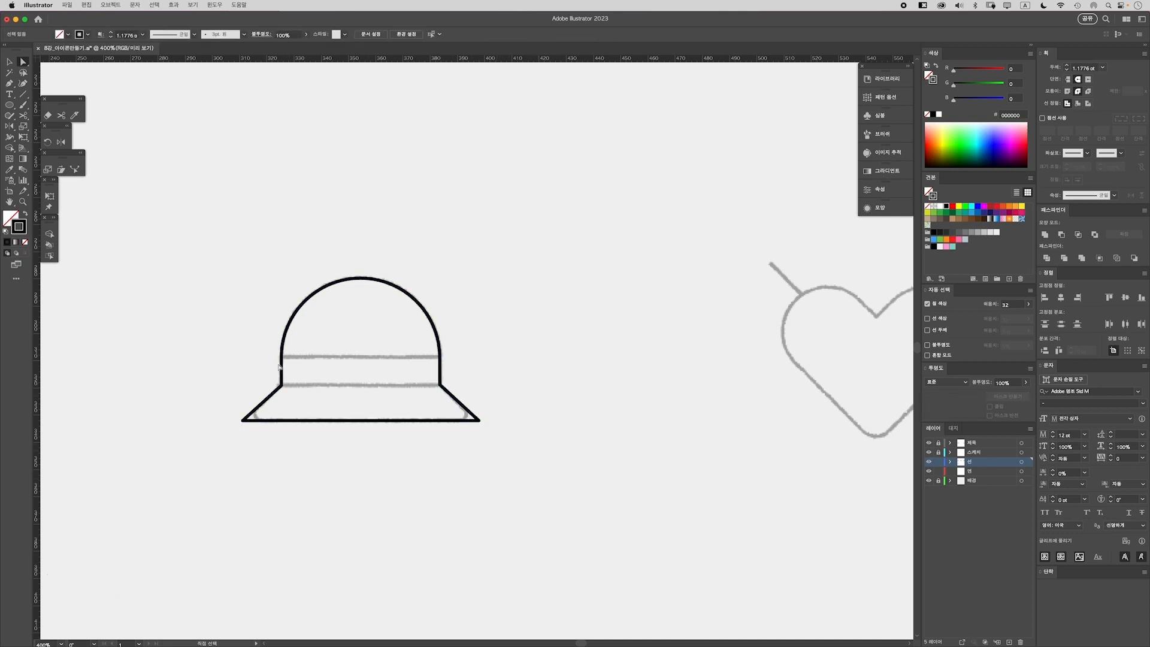
Nudge the hat's right anchor between crown and brim outward and realign it to the left with the anchor directly above
click(444, 382)
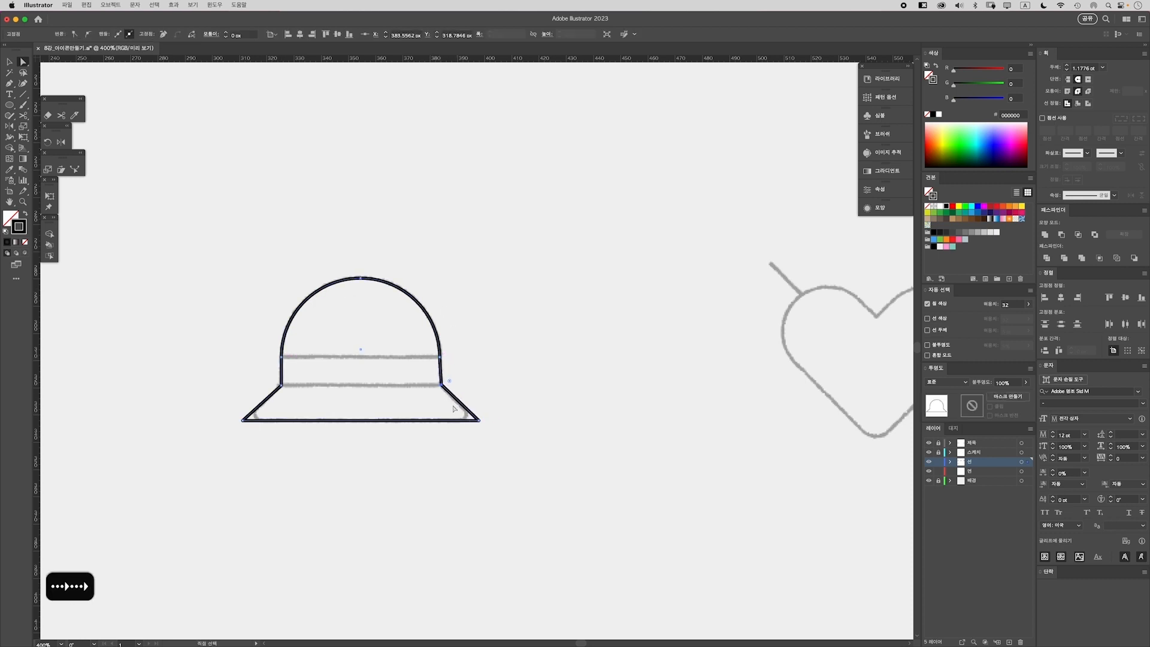
click(472, 377)
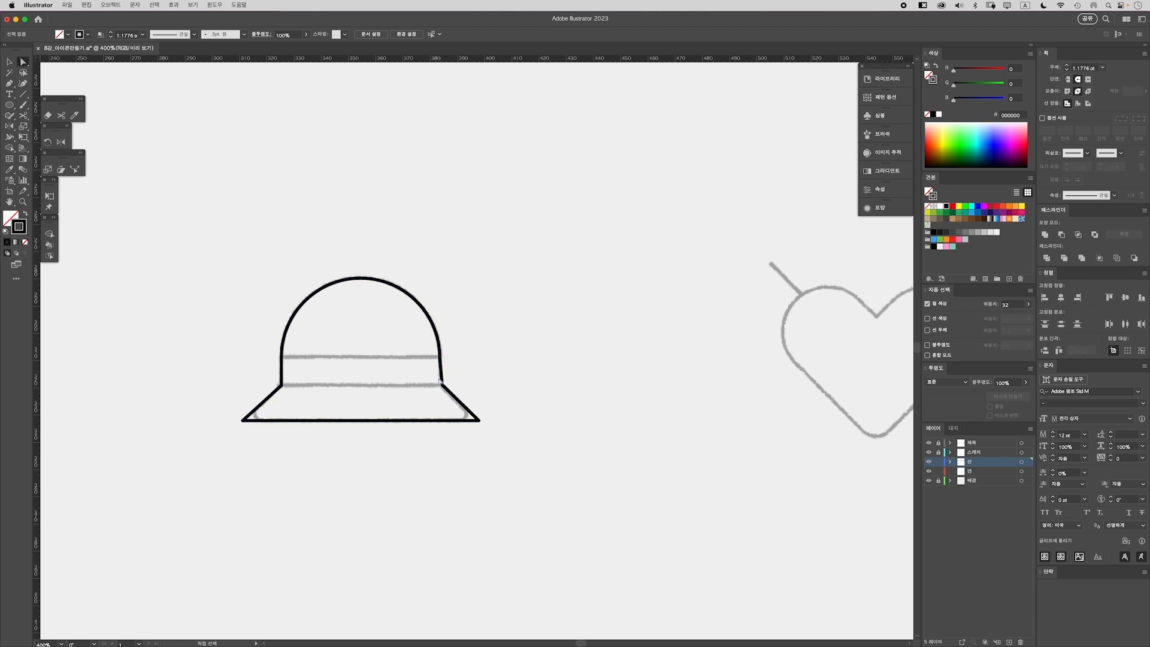
click(441, 386)
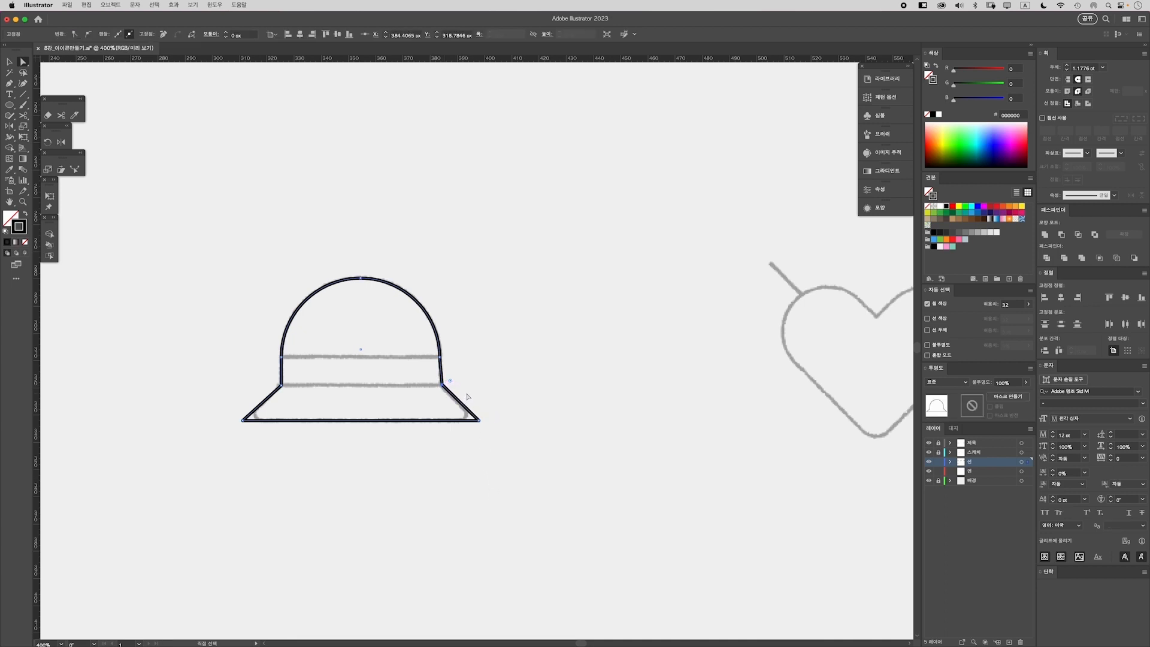
click(442, 359)
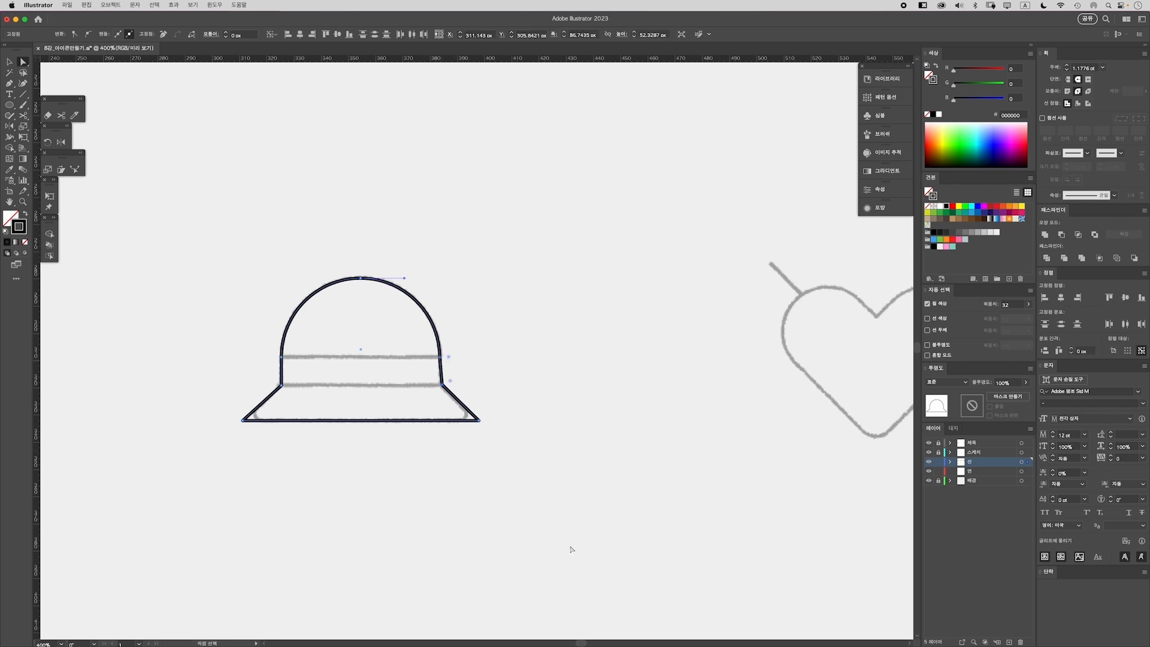
click(1044, 297)
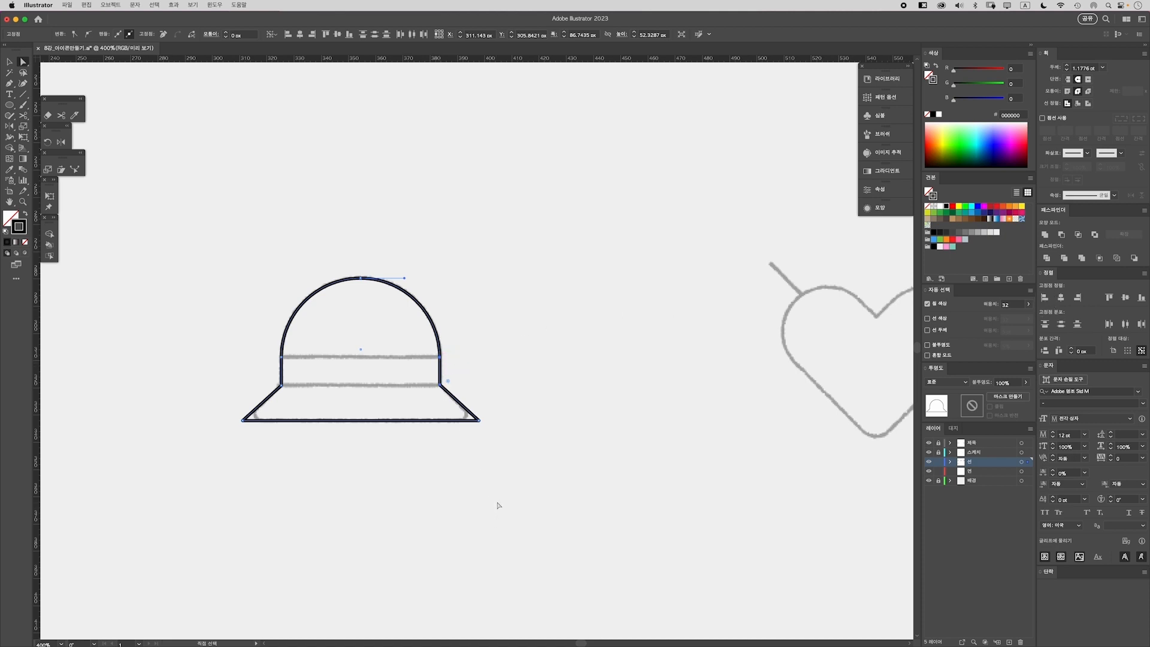
click(495, 435)
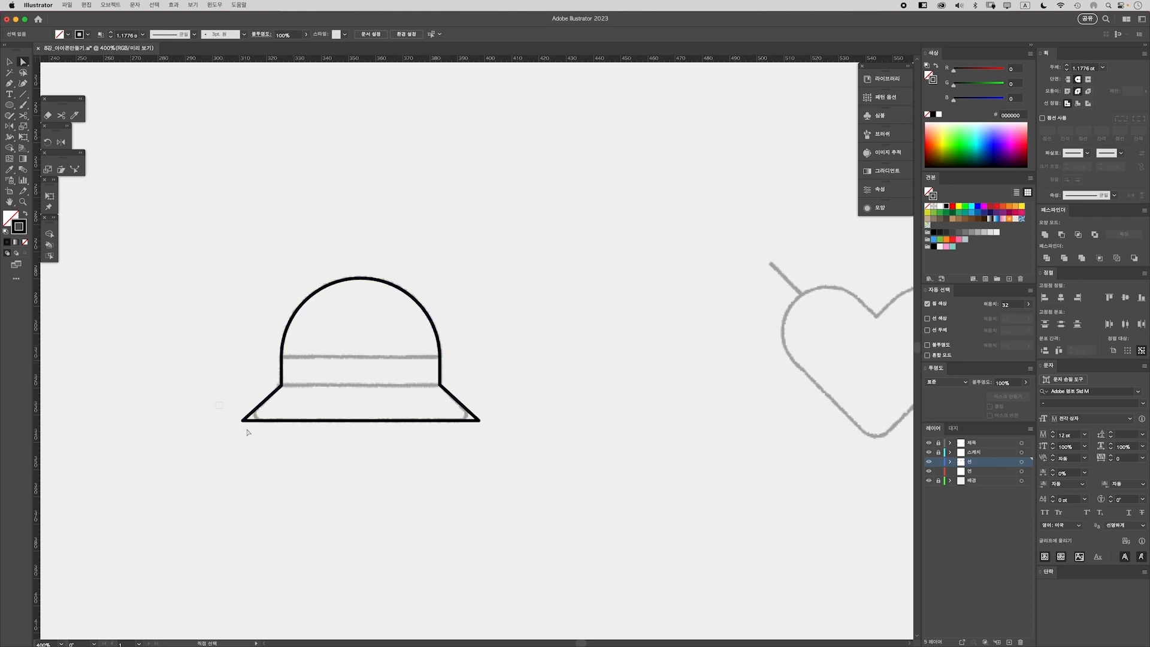
Round both lower corners of the hat's brim to about 2.82 px to match the sketch
drag(216, 402, 255, 438)
shift+click(479, 421)
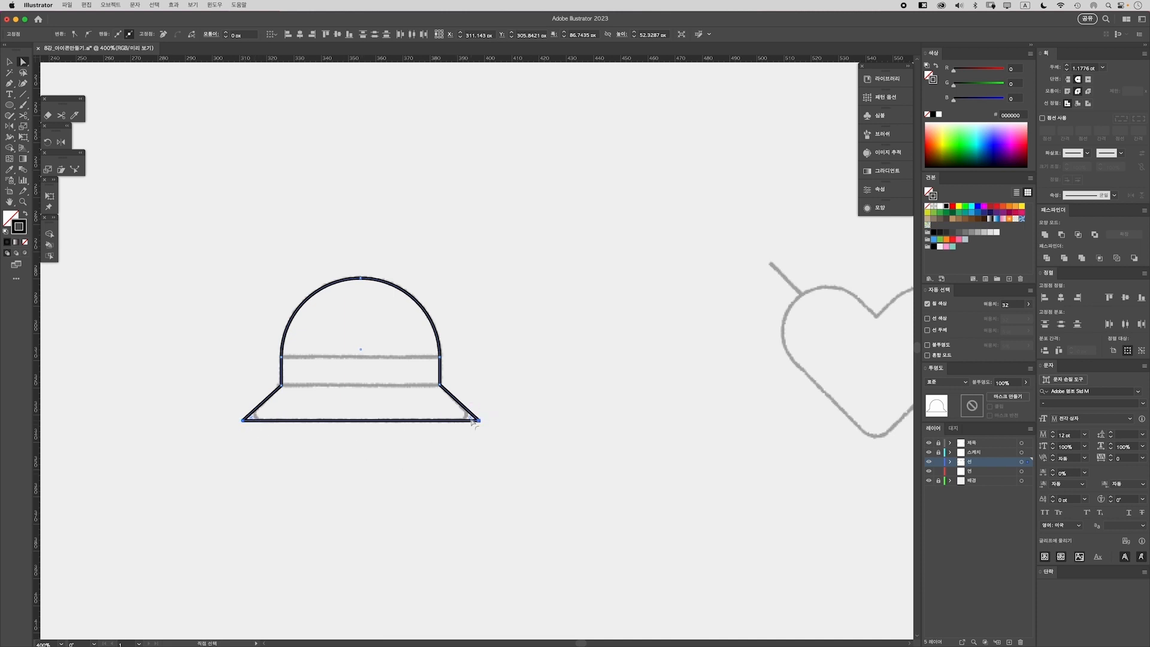
mouse_move(467, 415)
mouse_down()
mouse_move(450, 412)
mouse_move(460, 419)
mouse_up()
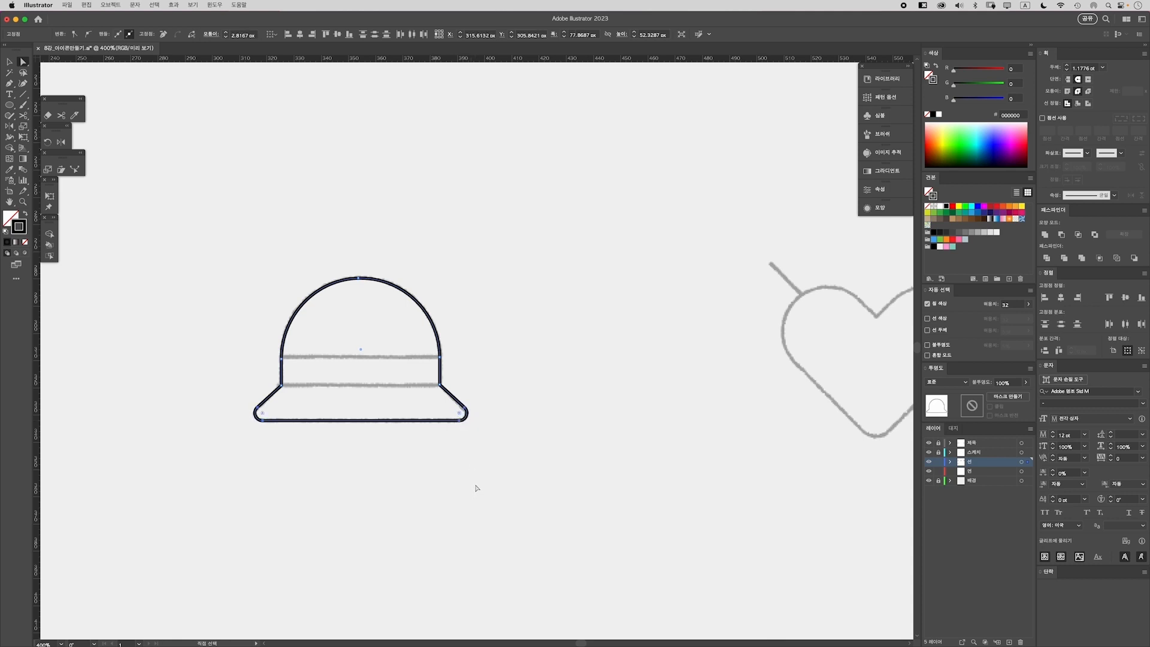
click(413, 452)
Draw the upper line of the hat band across the crown with the Pen tool and nudge it up onto the sketch
key(p)
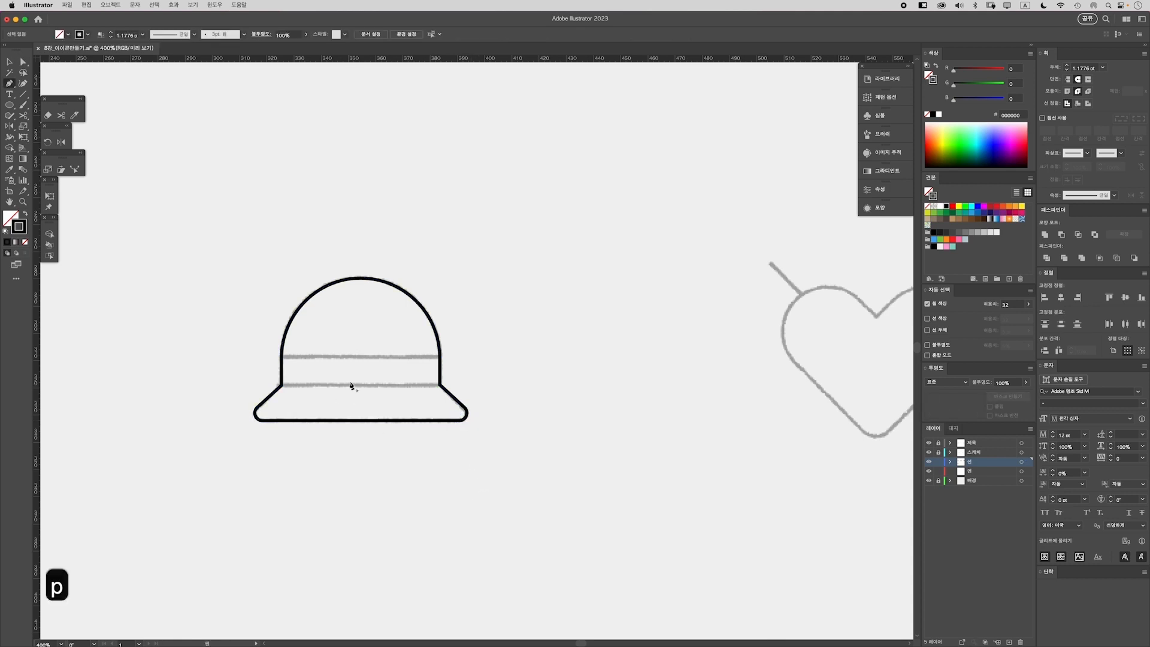
click(281, 358)
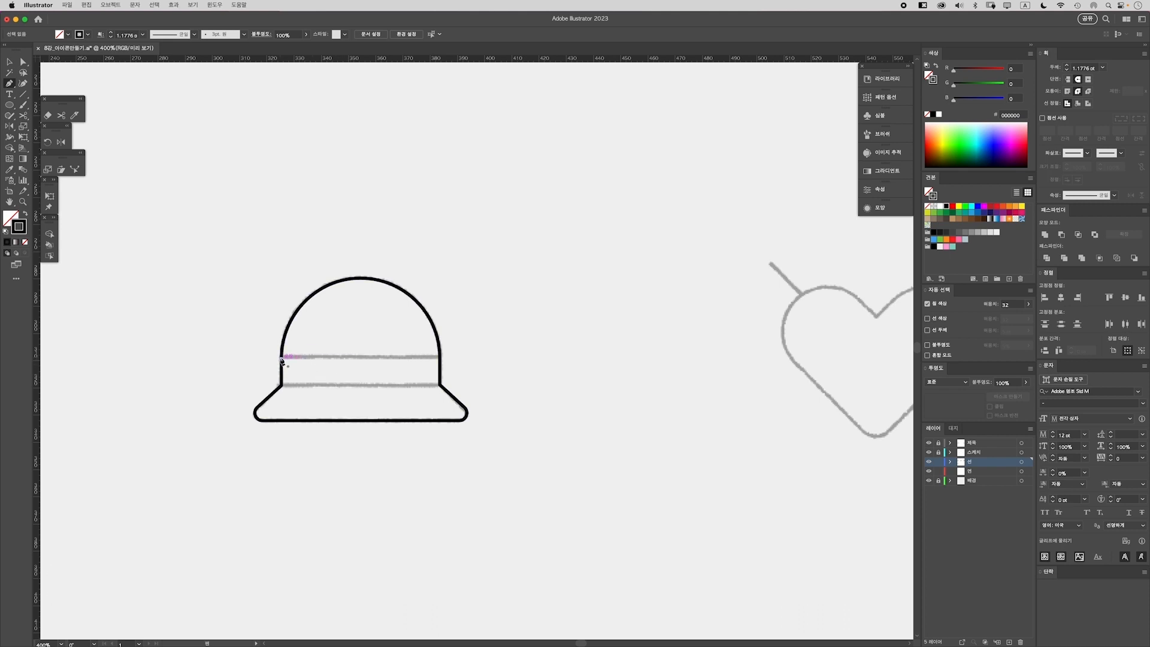
click(440, 358)
super+click(460, 380)
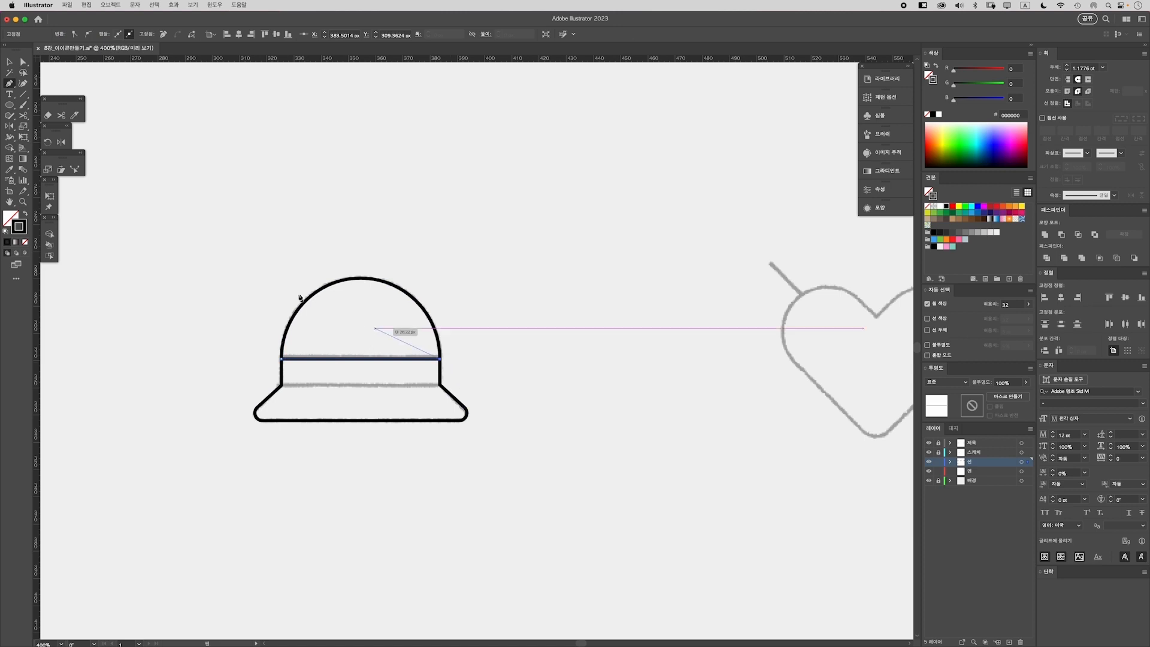
key(v)
click(334, 358)
key(Up)
key(Up)
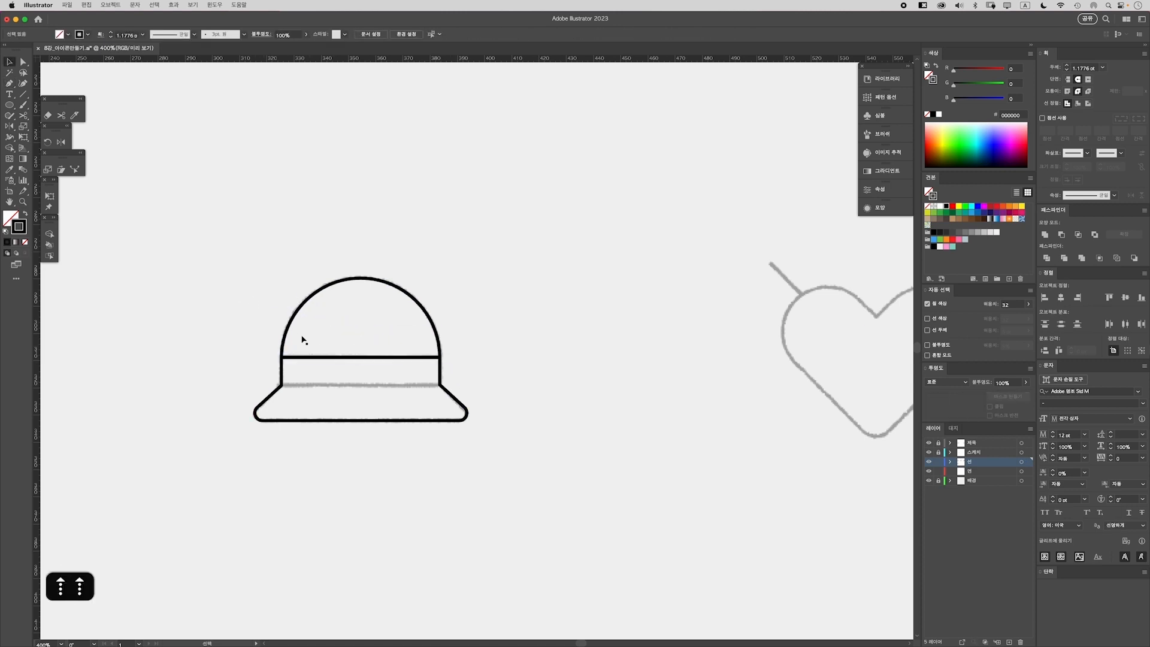
Duplicate the hat band's upper line down onto the sketched lower band line and save the document
click(346, 360)
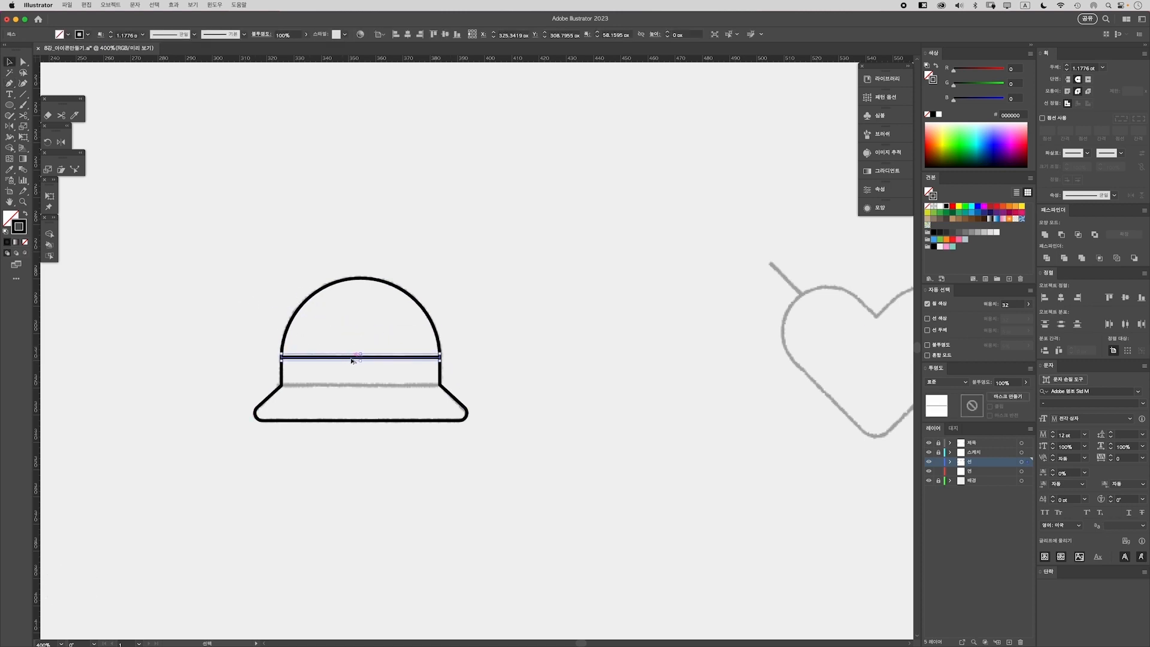
drag(351, 360, 354, 388)
click(213, 326)
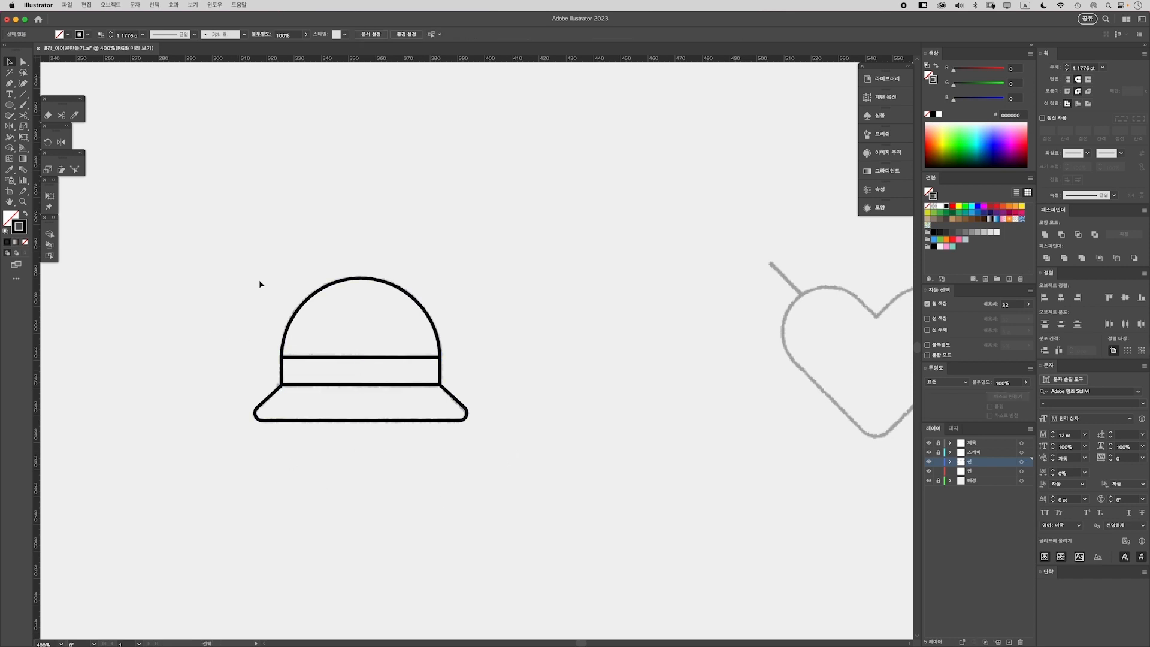
key(super+minus)
key(super+minus)
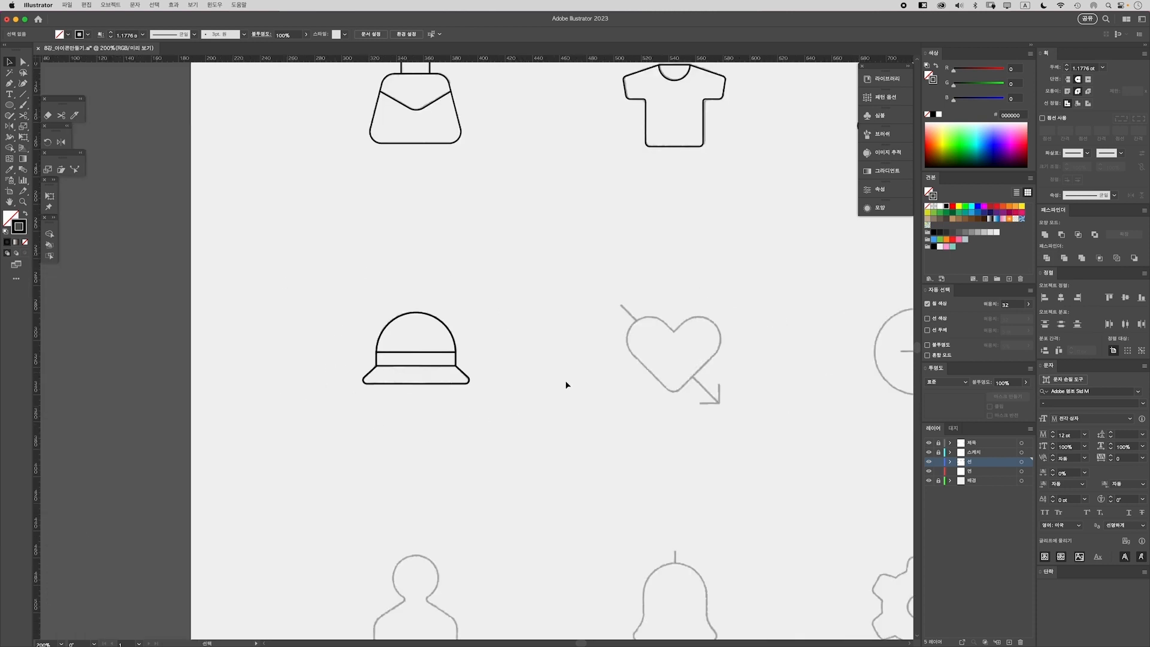
key(super+s)
Draw a square about 51 px wide over the heart sketch and rotate it 45° into a diamond
key(super+plus)
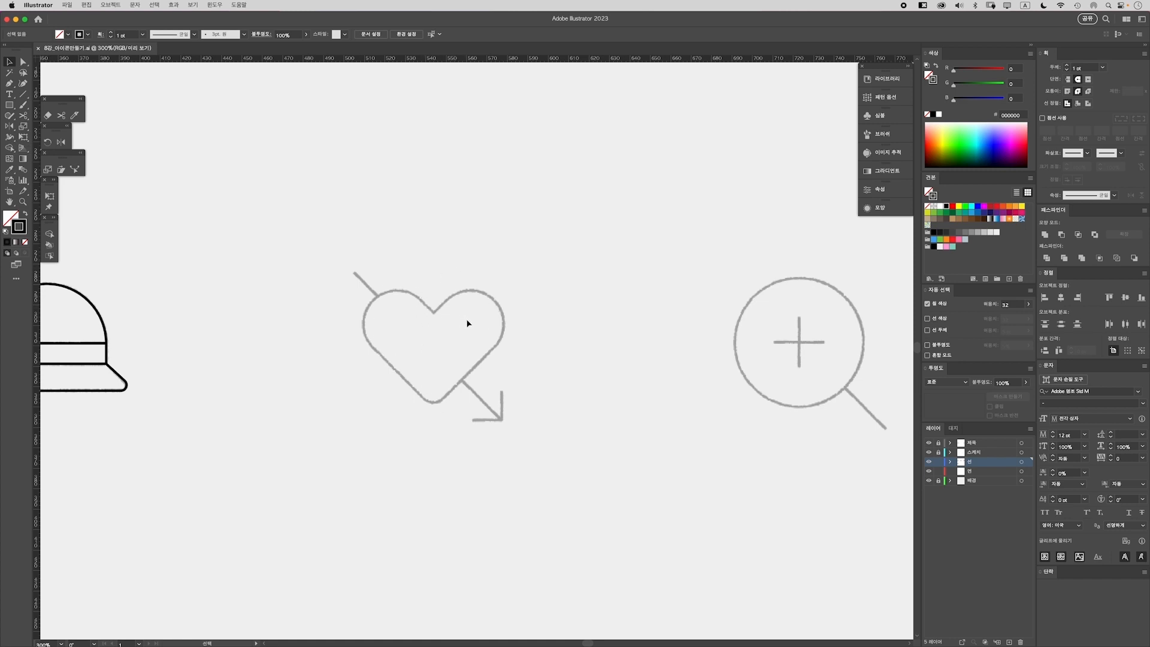
key(m)
drag(382, 256, 487, 360)
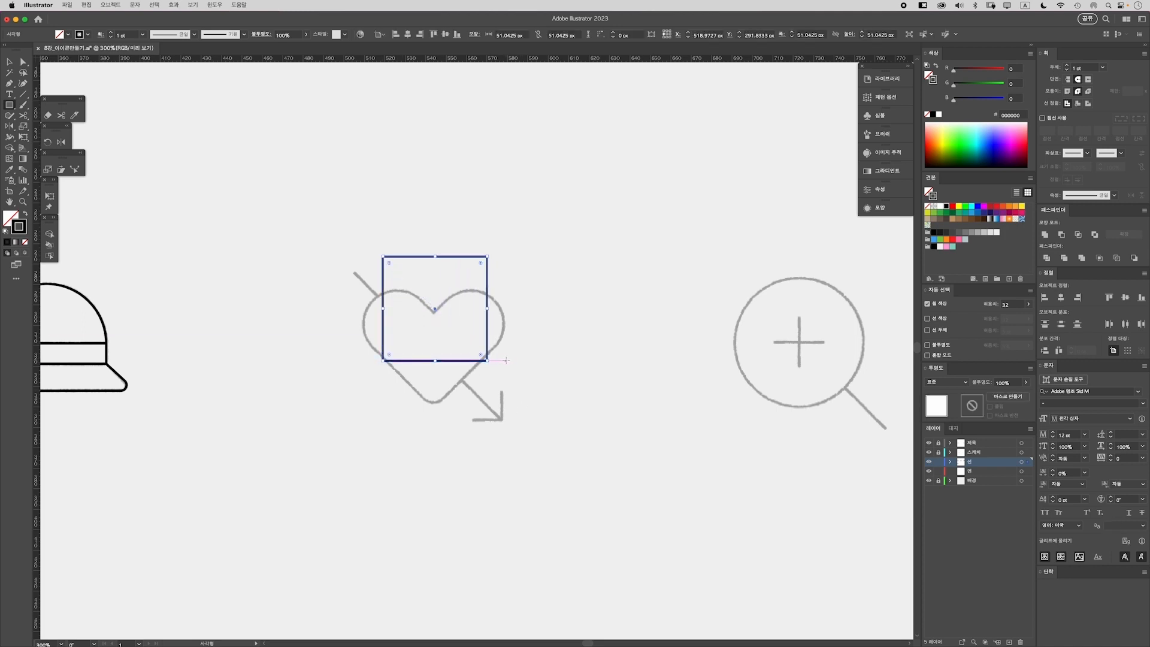
key(v)
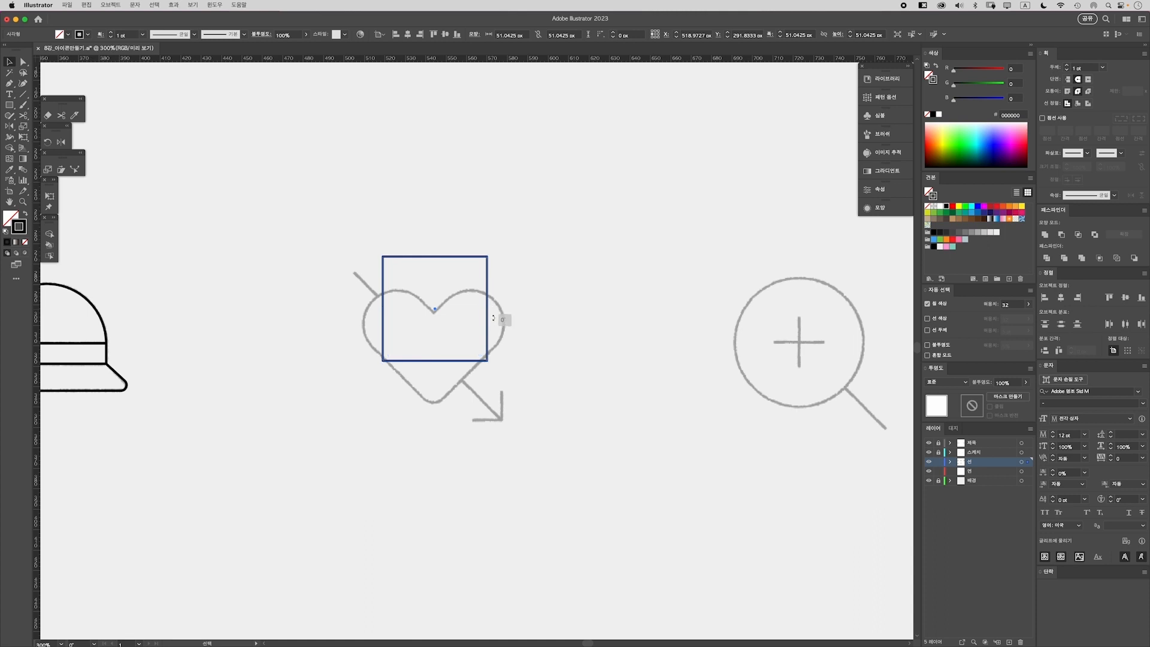
drag(504, 320, 485, 353)
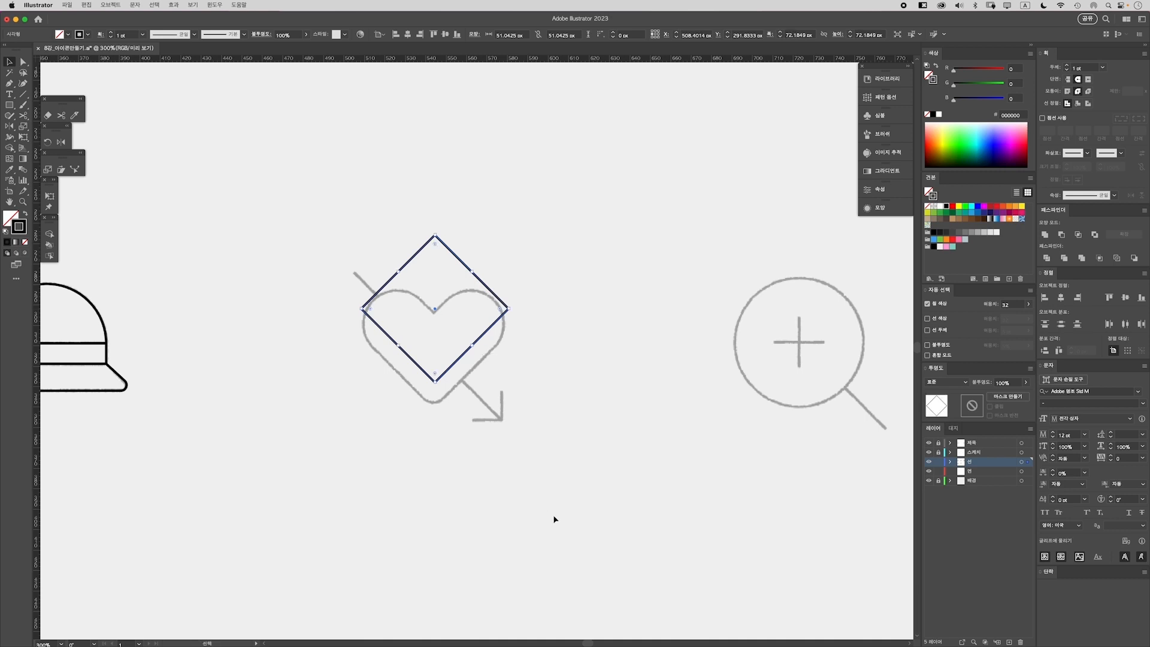
click(546, 391)
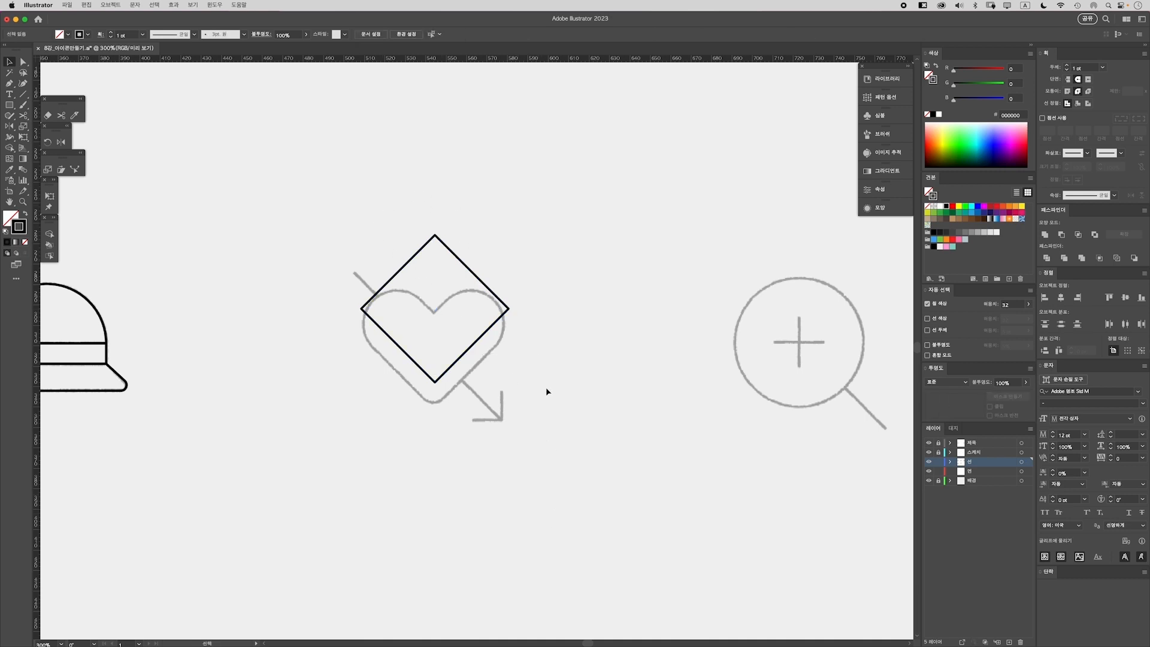
Delete the diamond's top anchor point to leave an open V shape
key(a)
drag(418, 221, 450, 247)
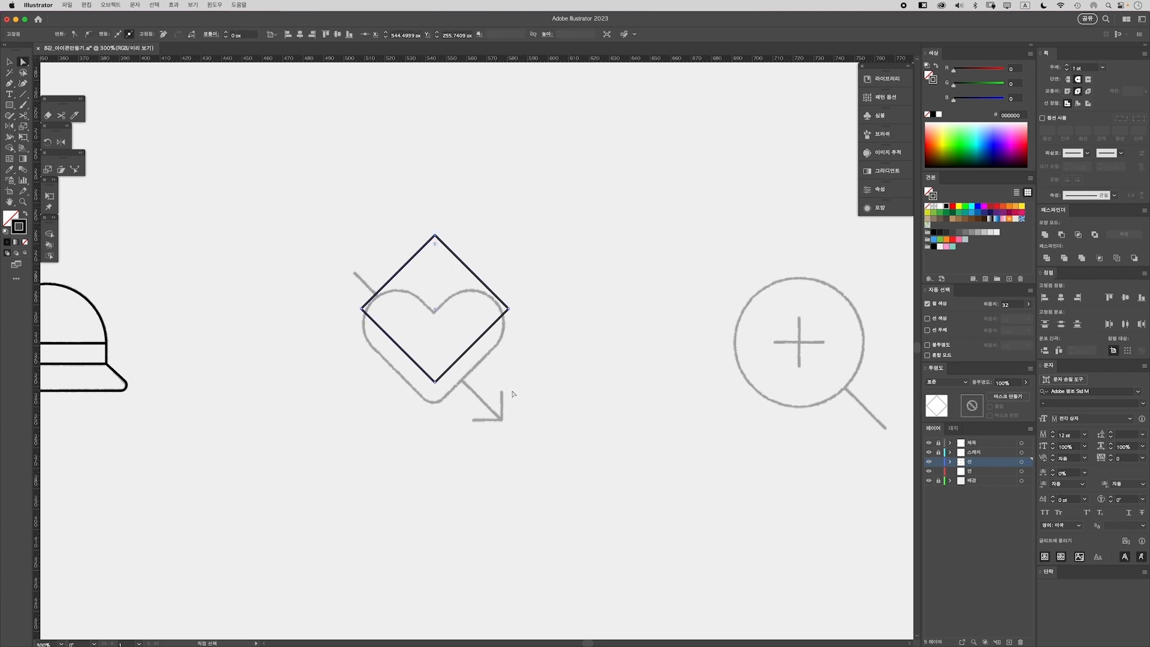
key(BackSpace)
click(511, 407)
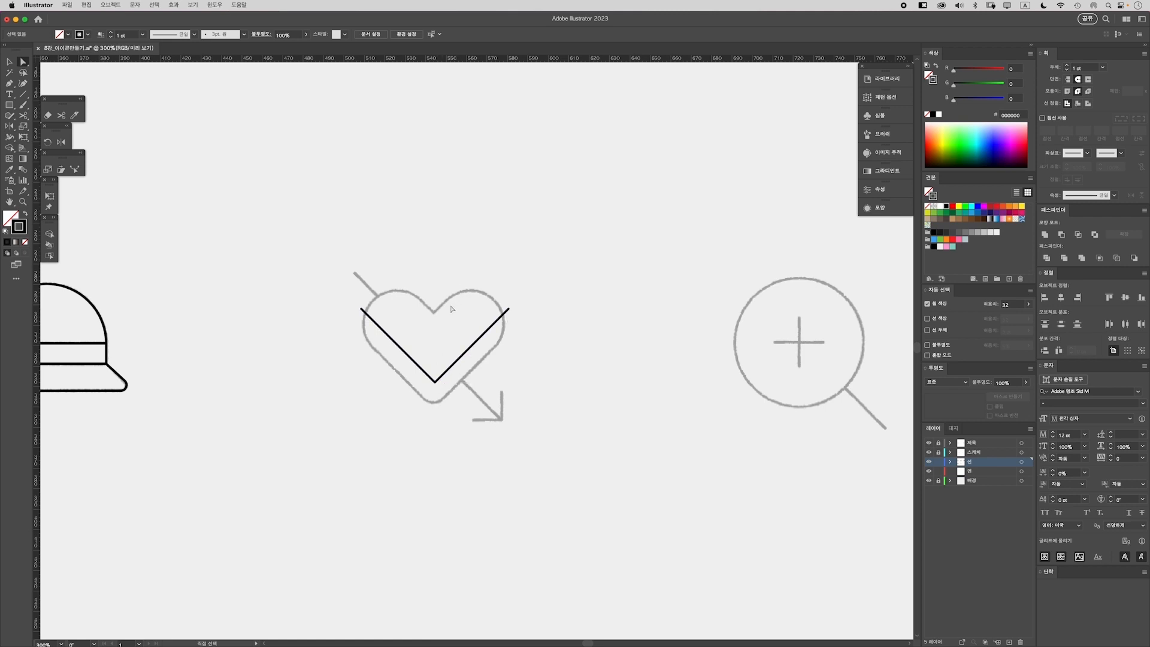
Scale the V proportionally to about 43 px wide, centred inside the heart sketch
key(v)
drag(445, 351, 435, 391)
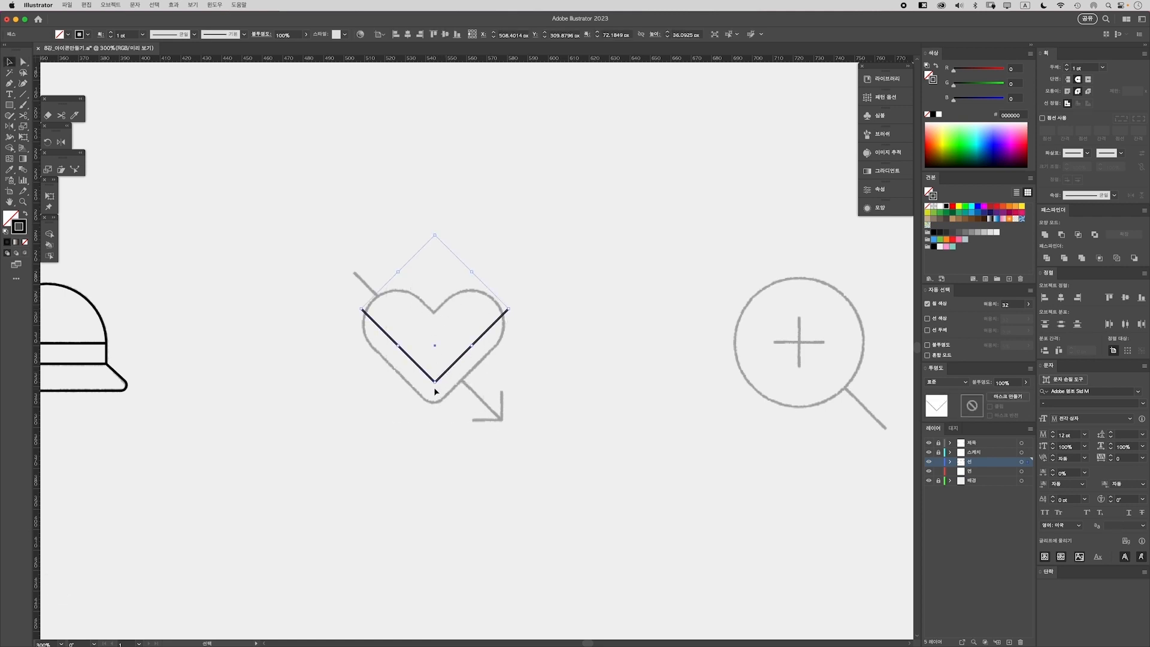
drag(437, 241, 436, 363)
click(335, 238)
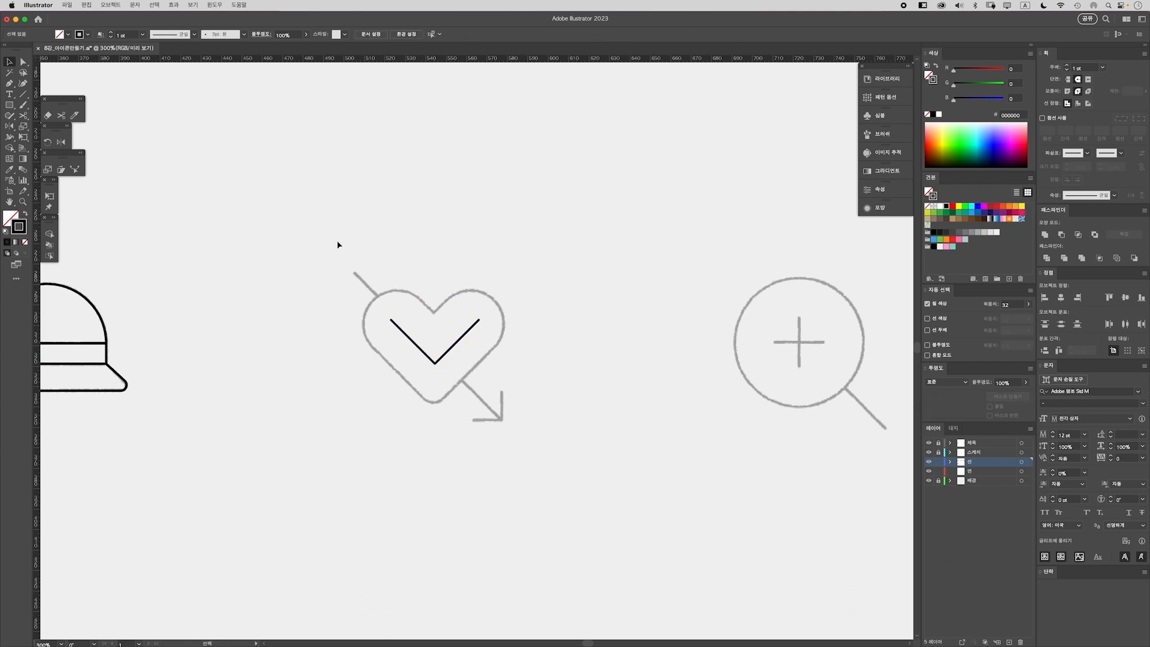
Set the V's stroke weight to 33 pt and its corner join to miter, then deselect it
click(398, 326)
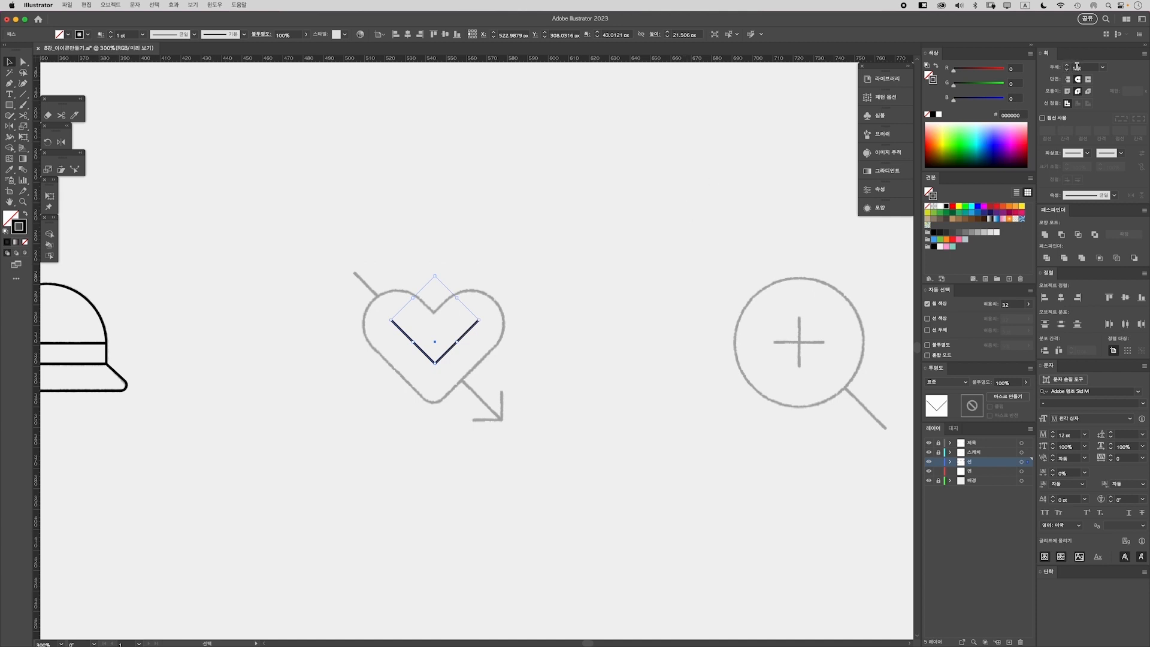
click(1052, 68)
text(33)
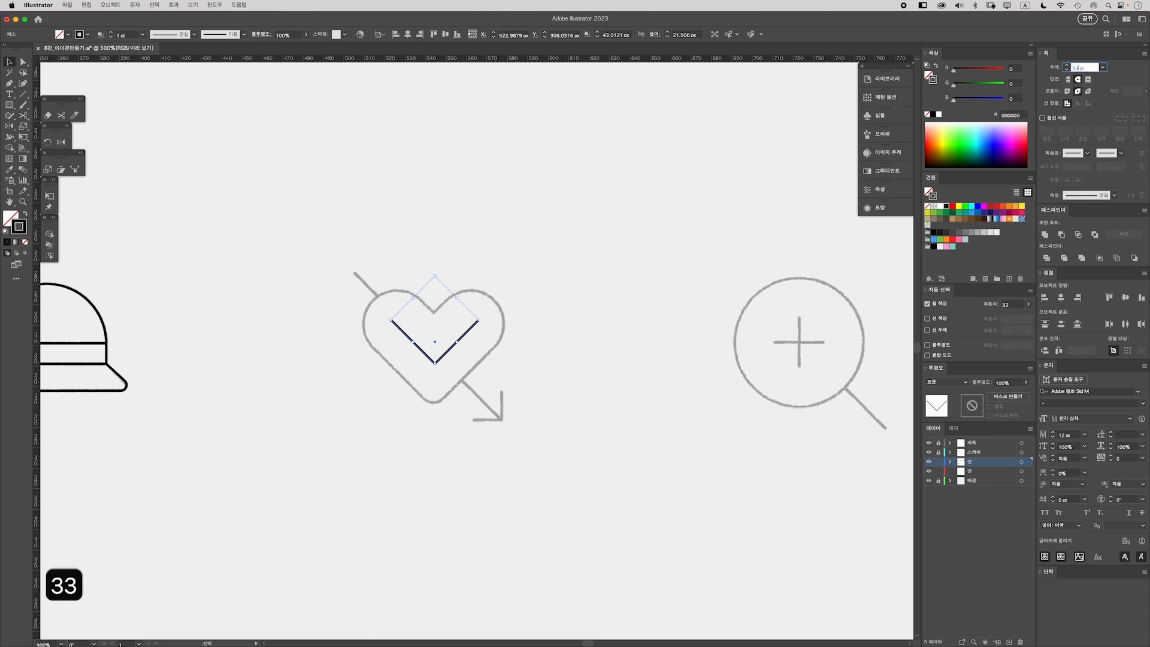
key(Return)
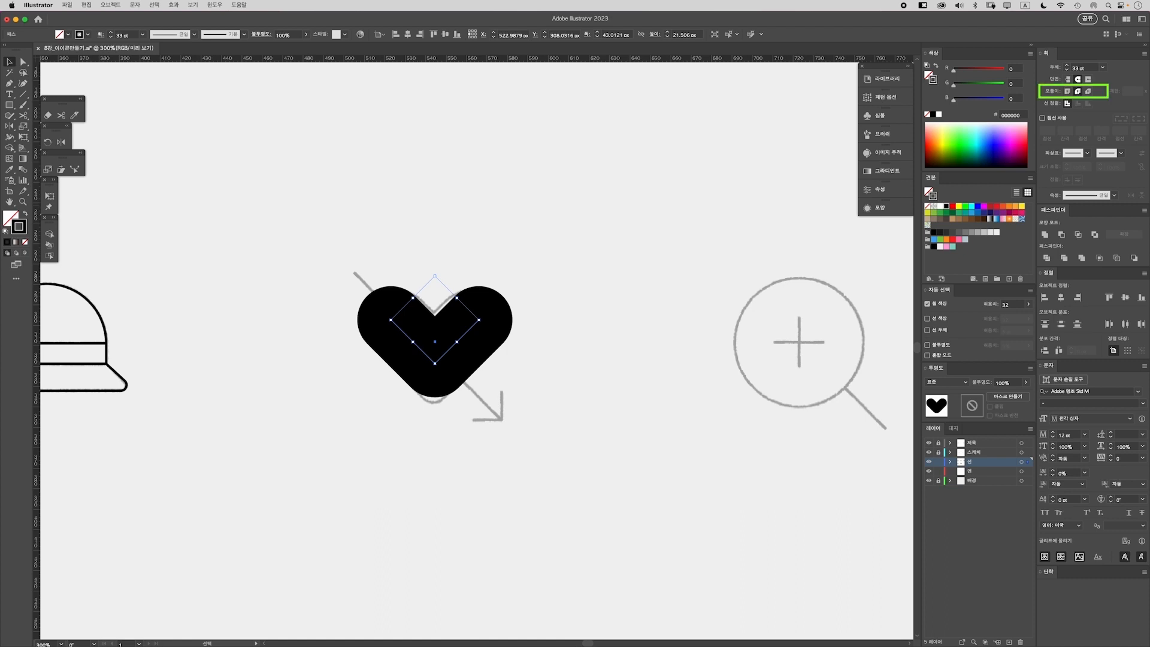
click(1067, 92)
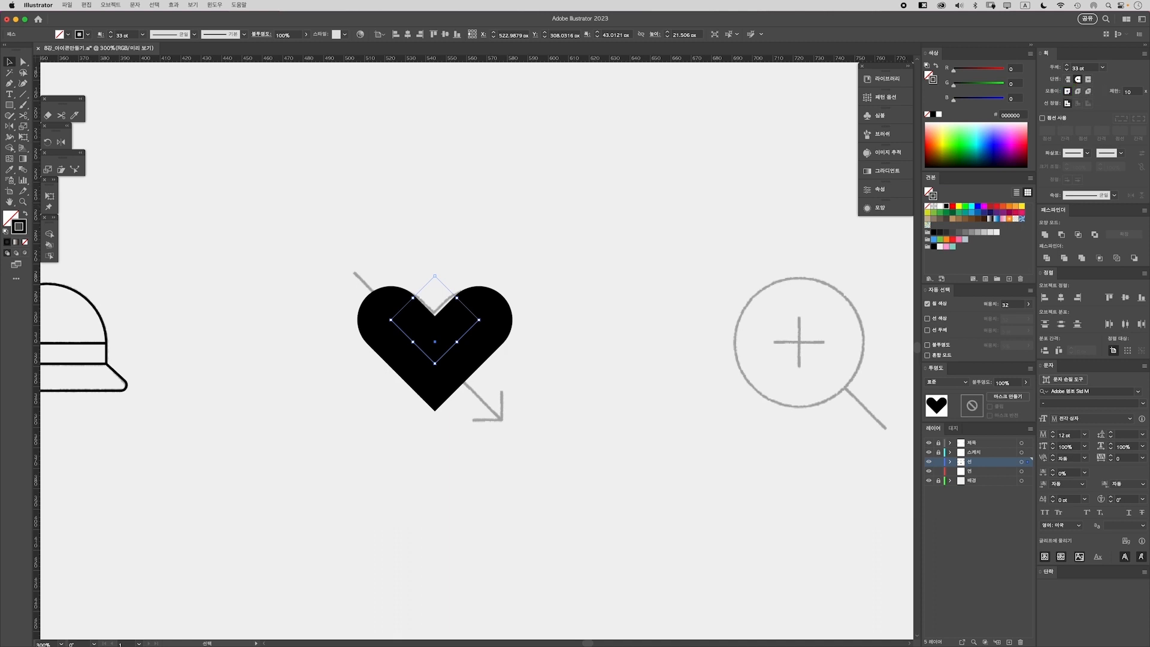
key(super+shift+a)
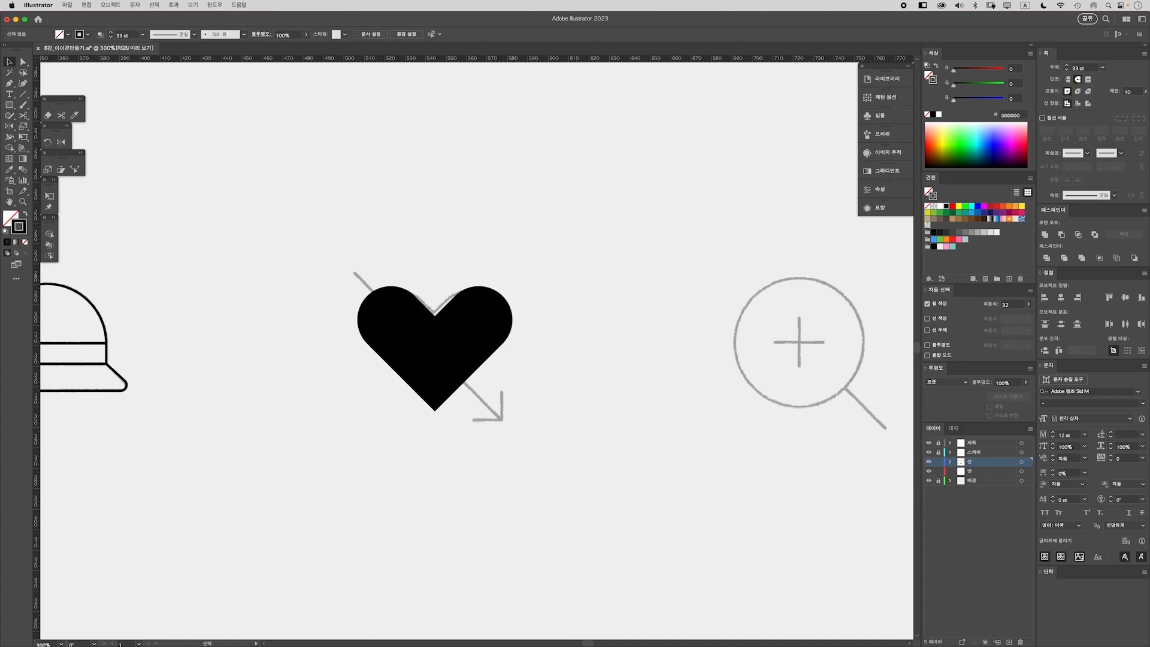
Scale the thick V path to about 34.5 px wide and shift it to fit the heart sketch
click(435, 359)
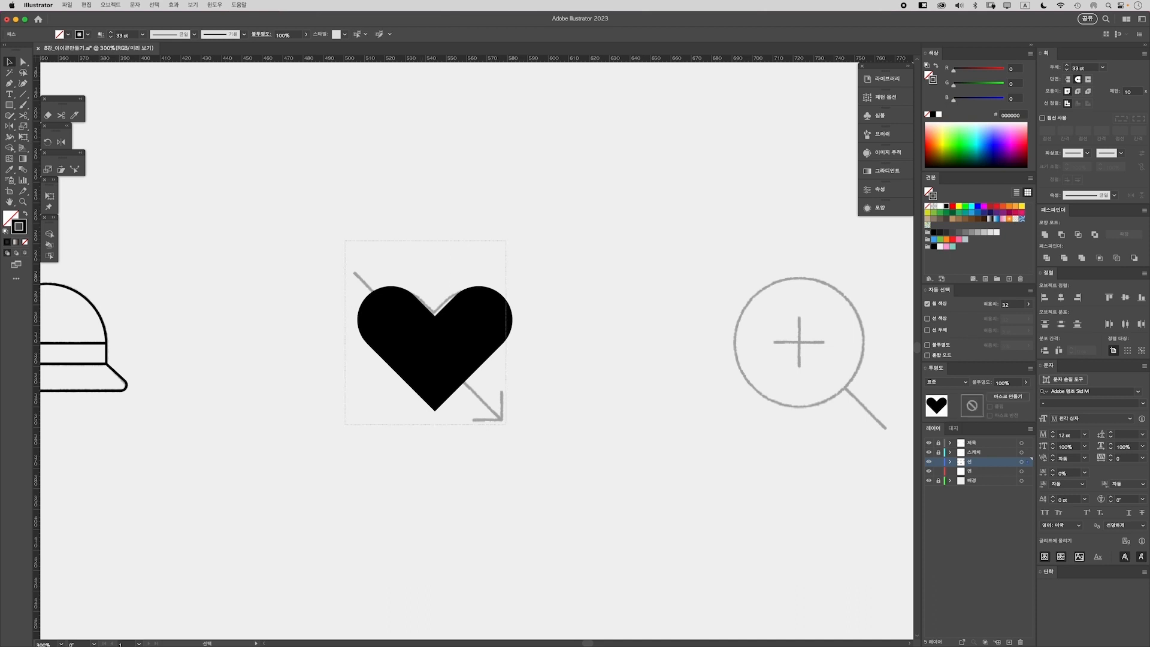
mouse_move(435, 299)
mouse_down()
mouse_move(435, 345)
mouse_move(434, 287)
mouse_up()
drag(435, 364, 434, 360)
key(super+z)
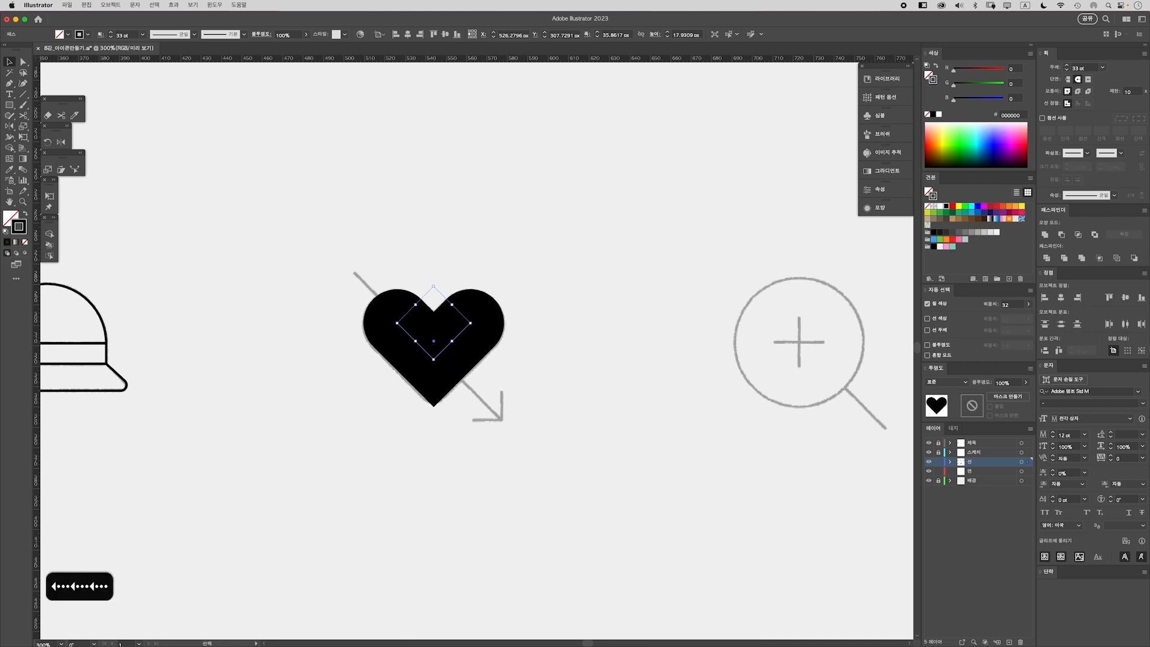
drag(432, 290, 433, 290)
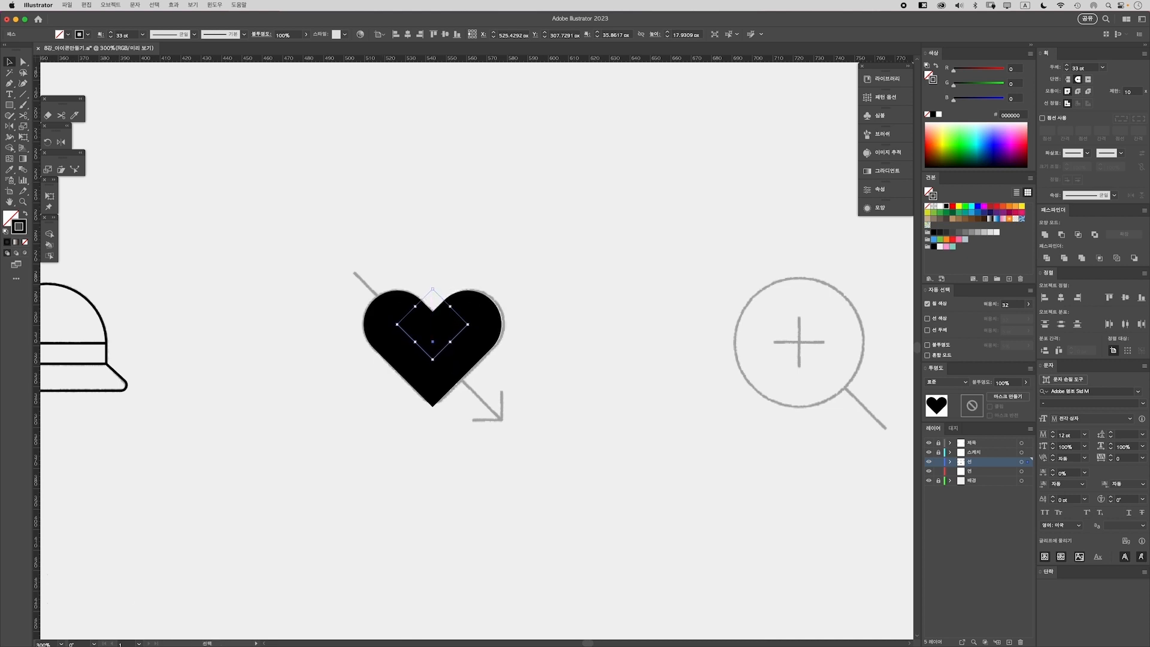
key(super+z)
key(super+z)
key(super+z)
key(super+z)
key(super+z)
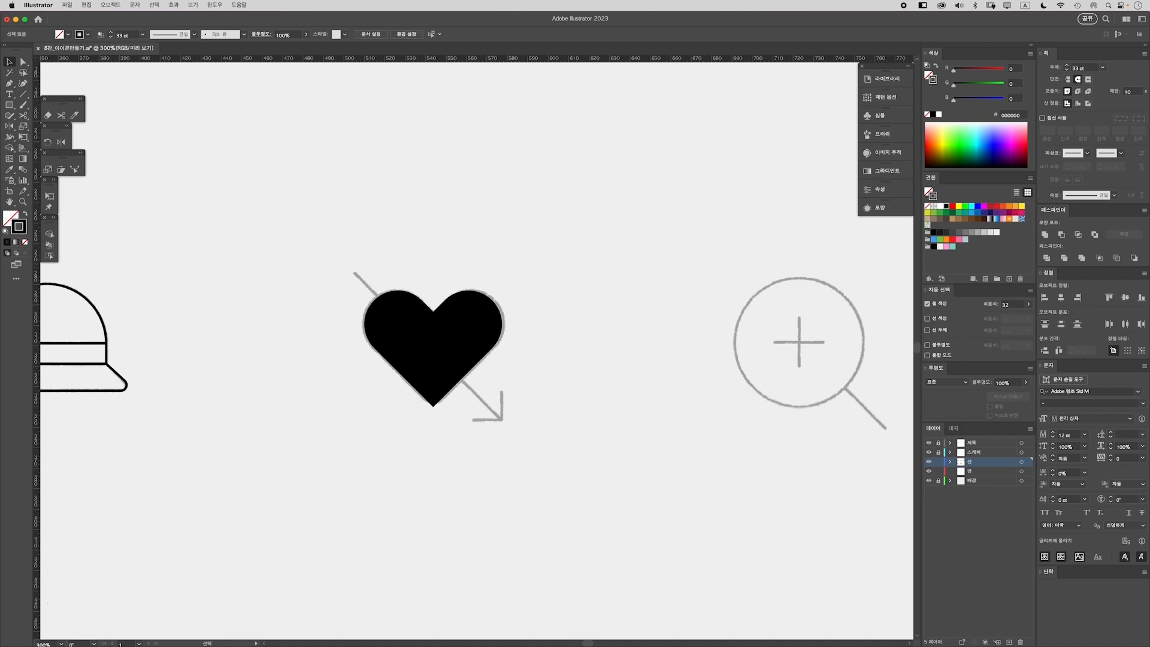
key(super+z)
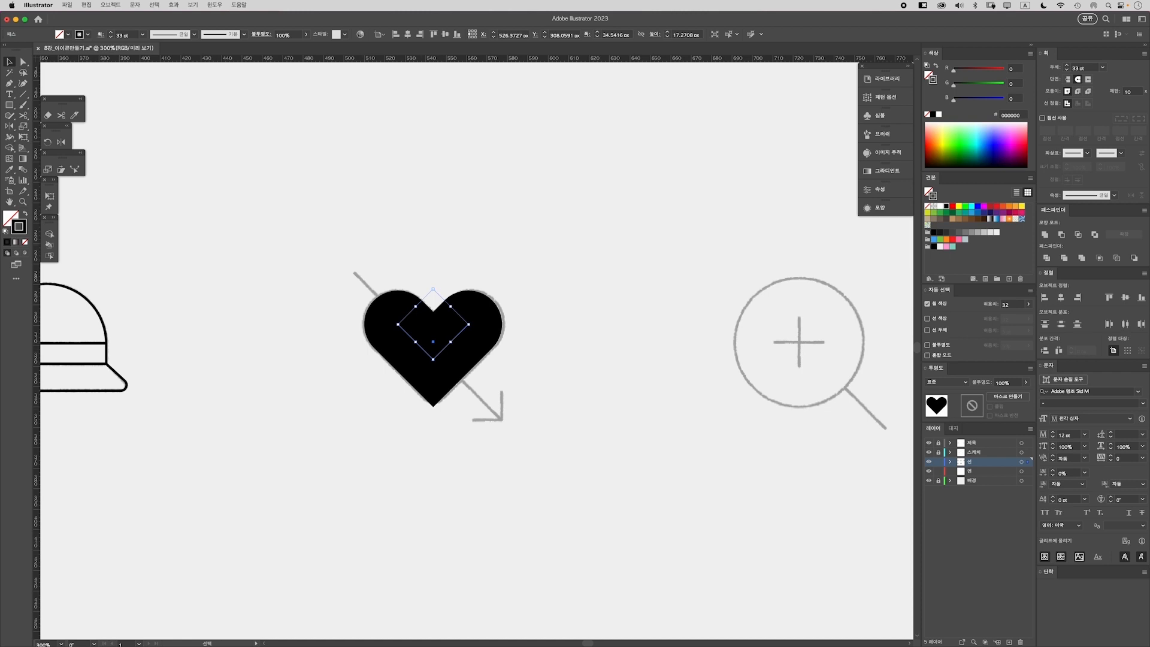
Convert the heart's thick stroke into a filled shape with Outline Stroke
click(110, 5)
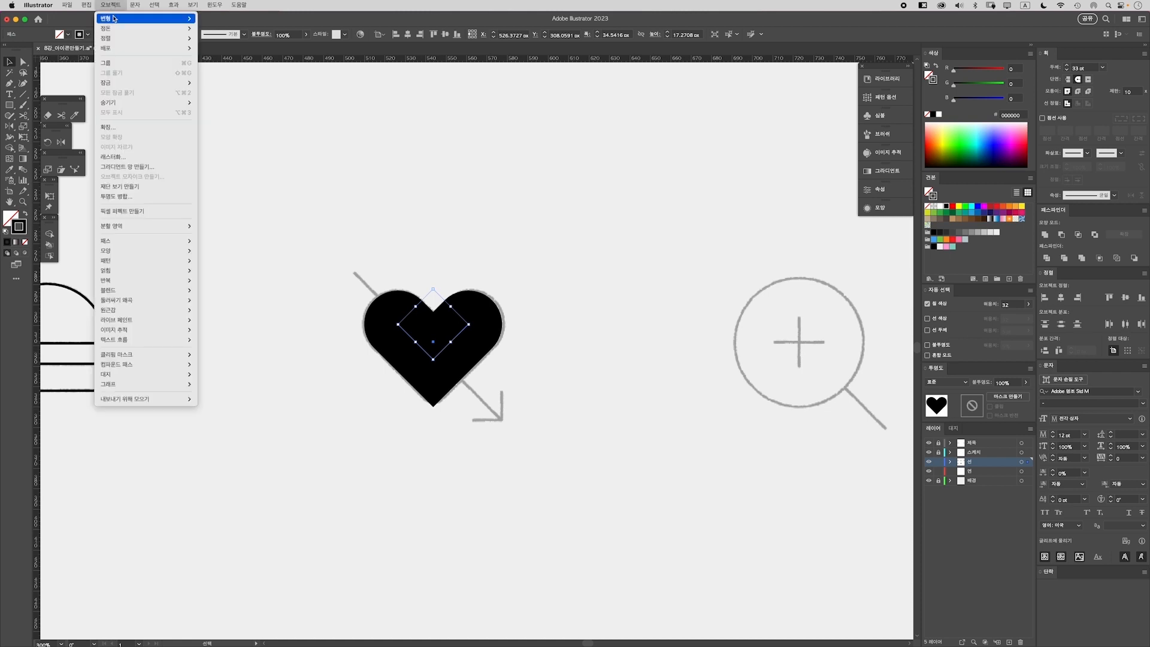
mouse_move(153, 244)
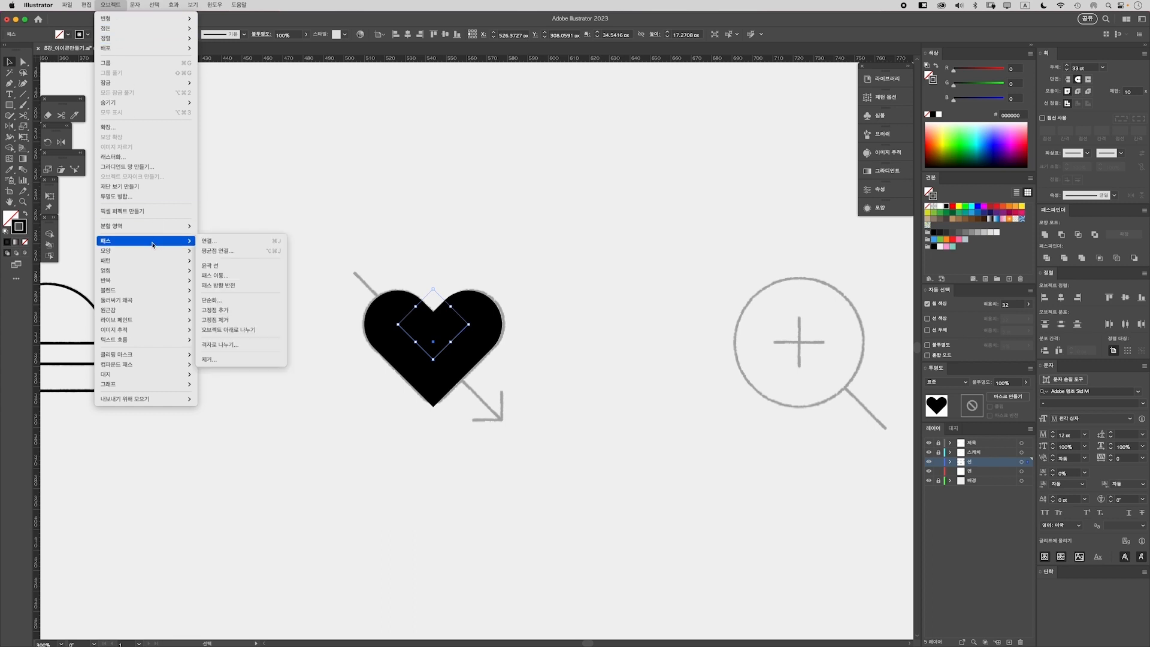
click(219, 267)
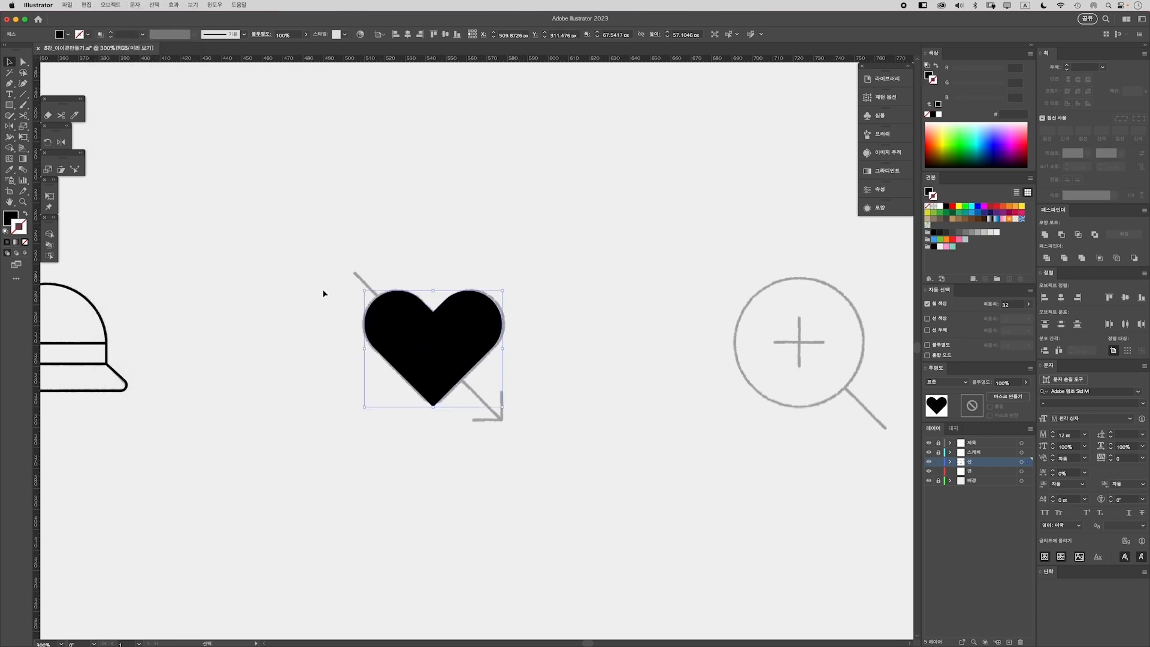
Swap the heart's fill and stroke so it has a black 1 pt outline and no fill
click(8, 219)
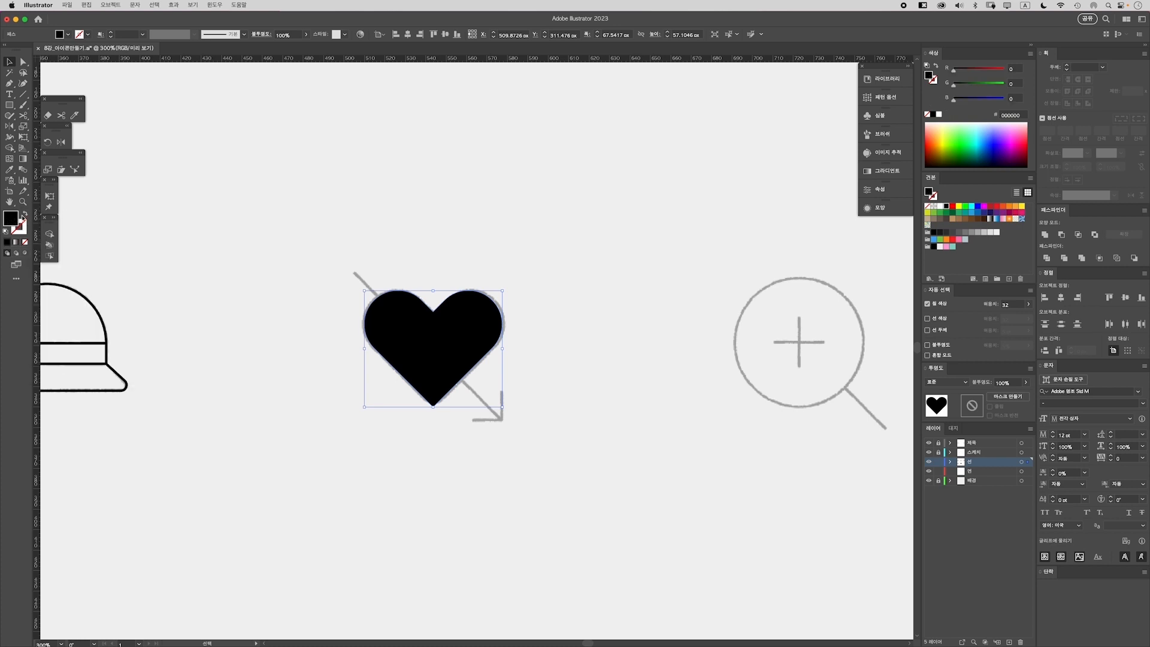
click(25, 214)
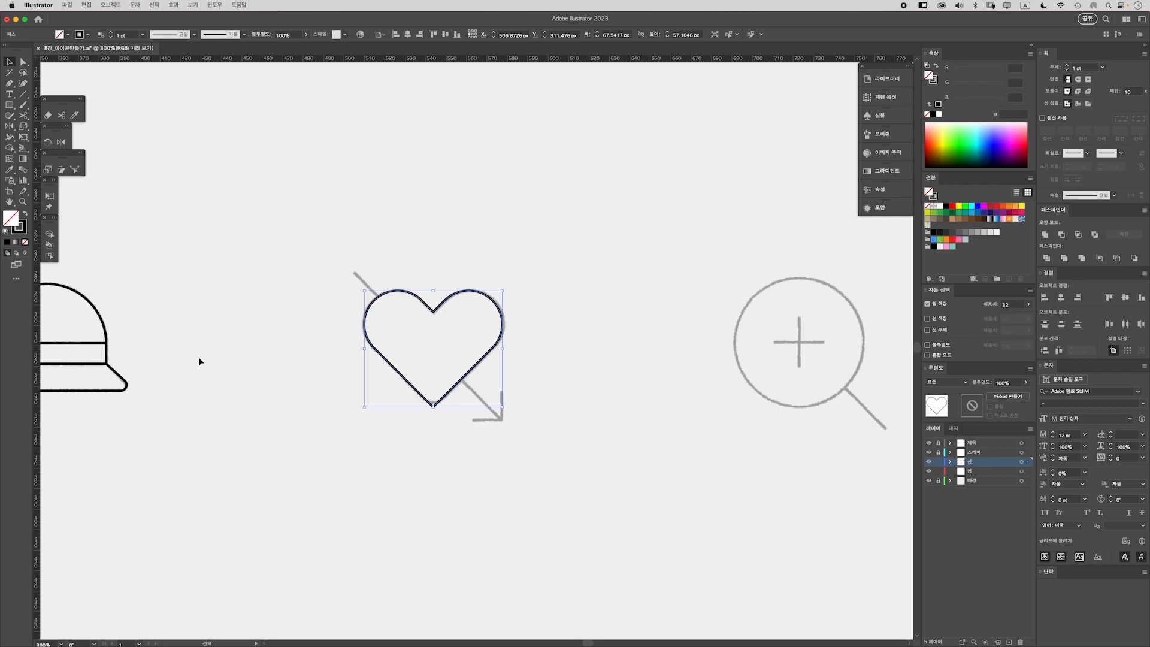
click(19, 228)
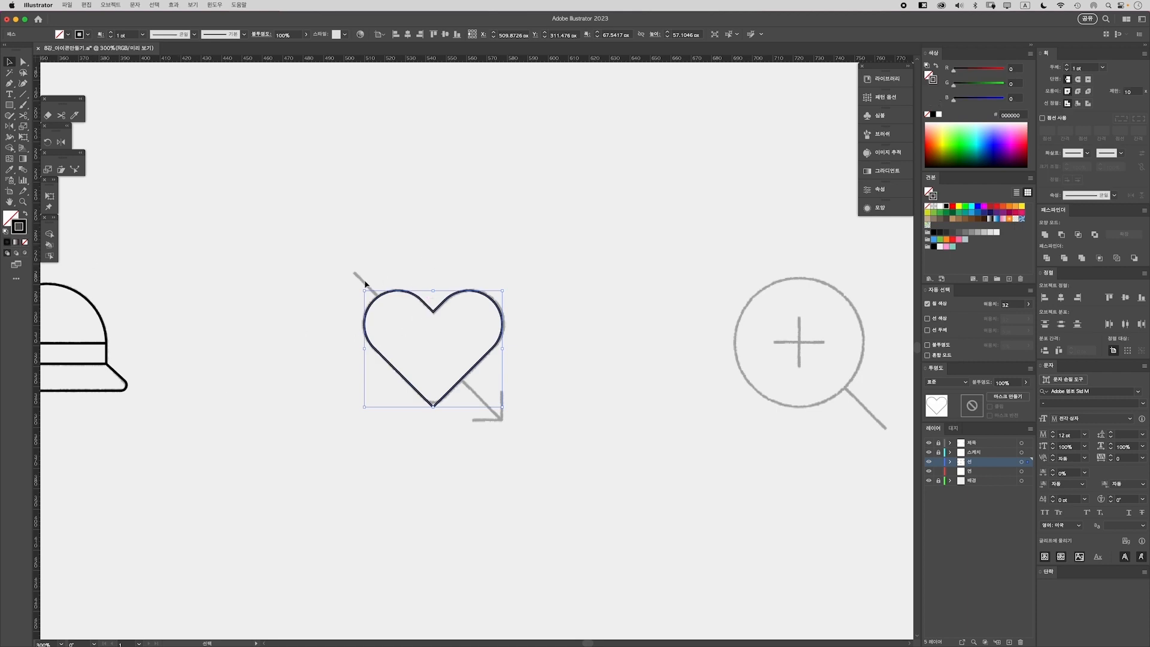
click(501, 505)
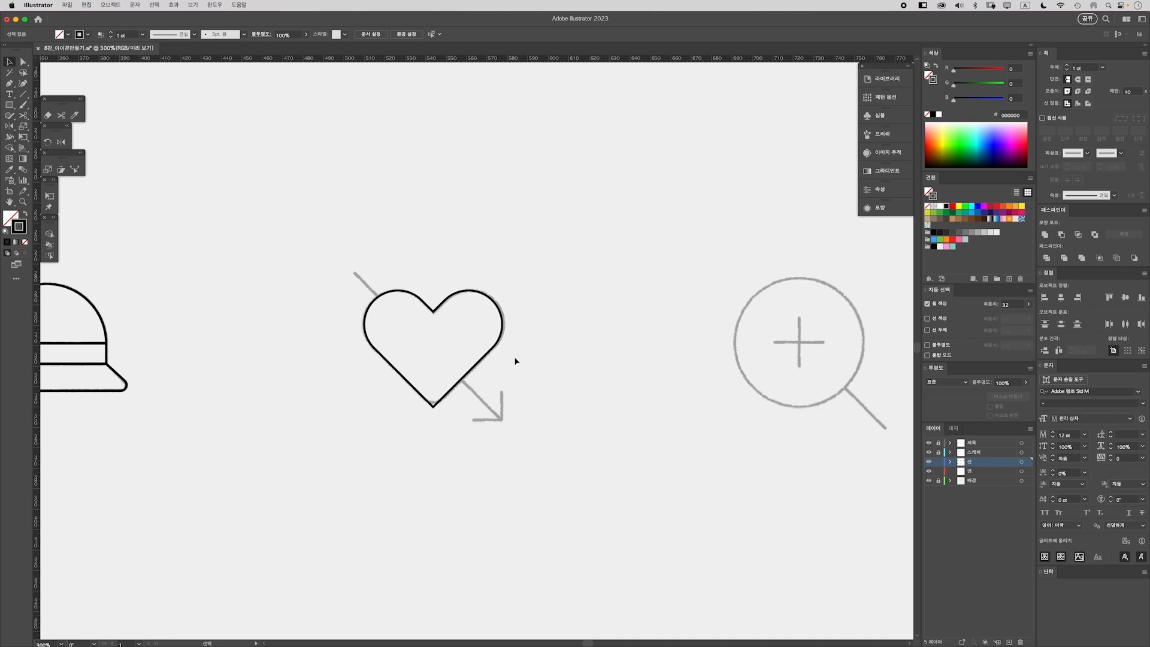
Give the heart's outline round caps and round corner joins
click(364, 298)
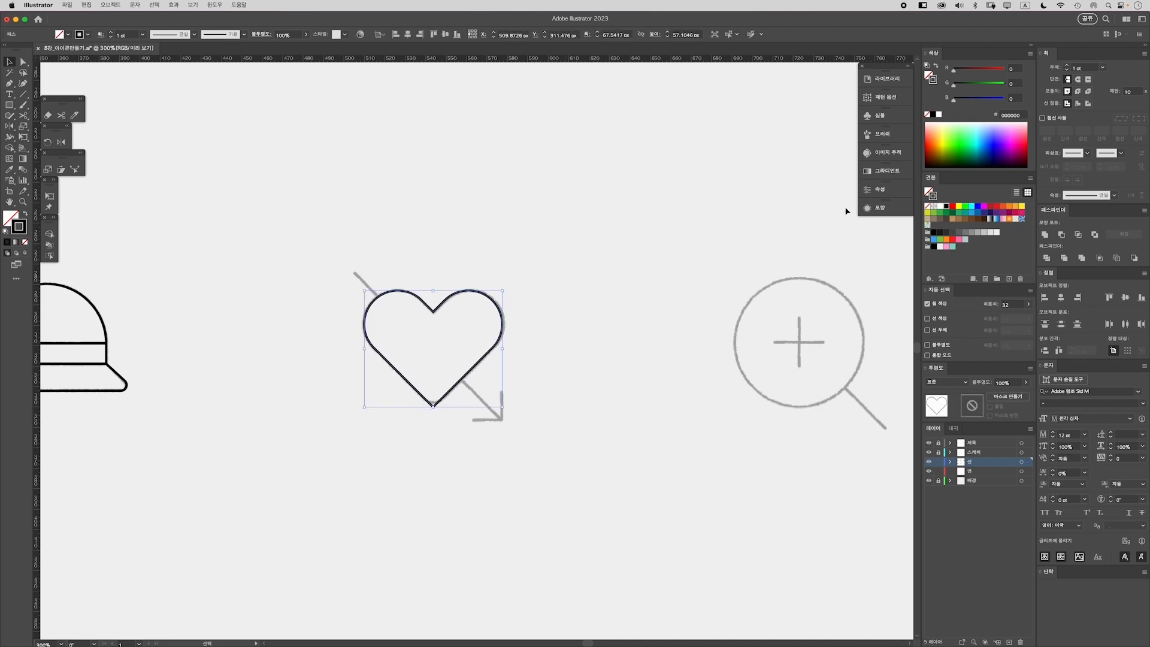
click(1078, 80)
click(1078, 91)
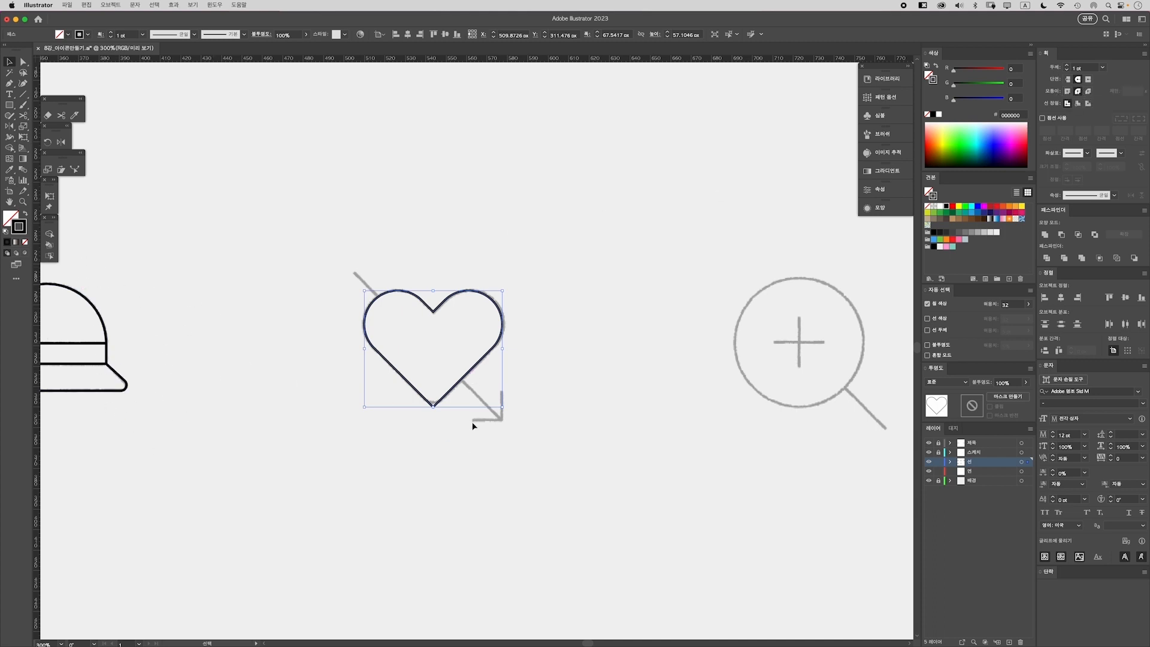
click(502, 460)
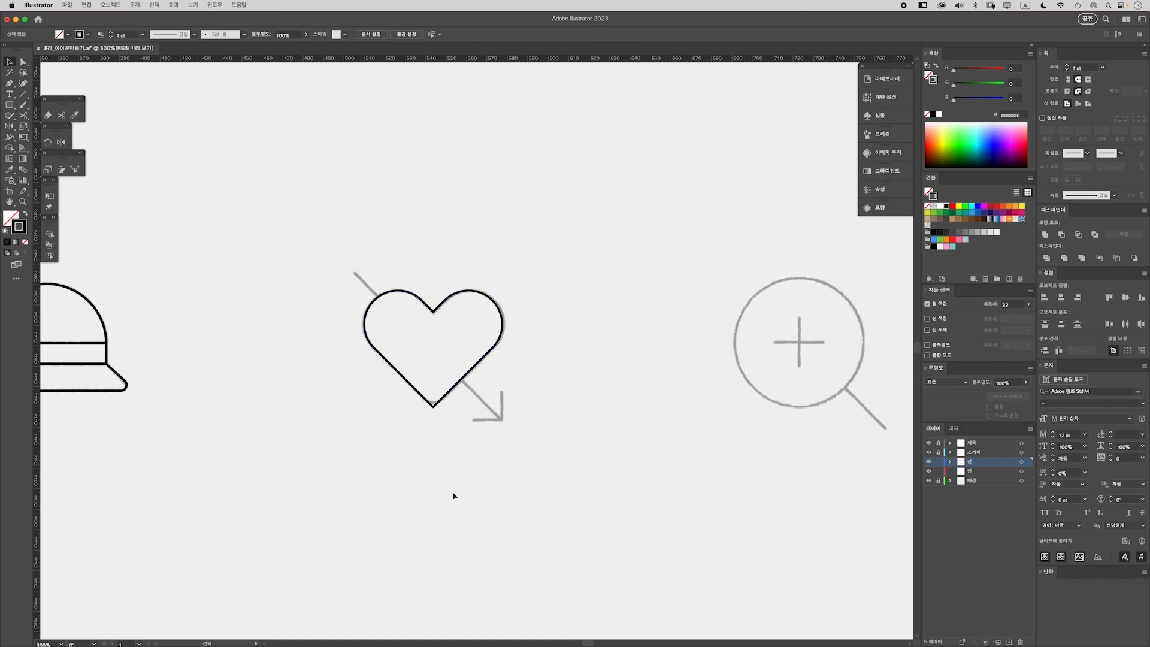
Round the heart's bottom corner to match the sketch
key(a)
click(441, 400)
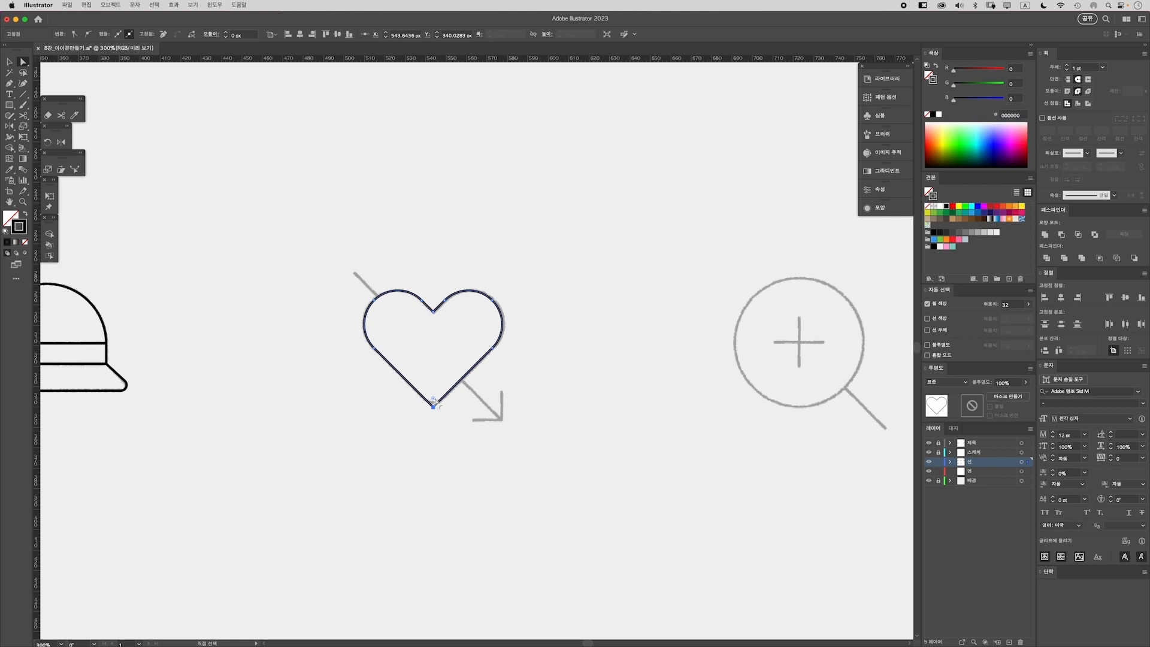
drag(433, 397, 436, 395)
click(470, 482)
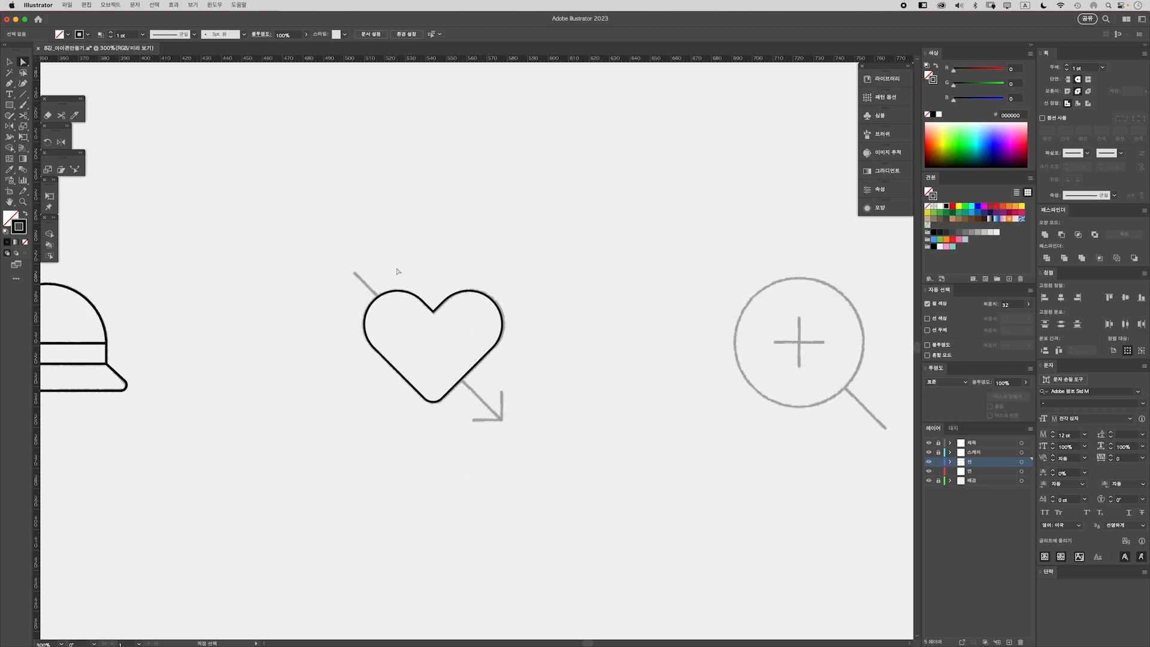
Draw a straight diagonal line for the arrow's shaft through the heart, from the sketched tail to the tip
key(p)
click(354, 272)
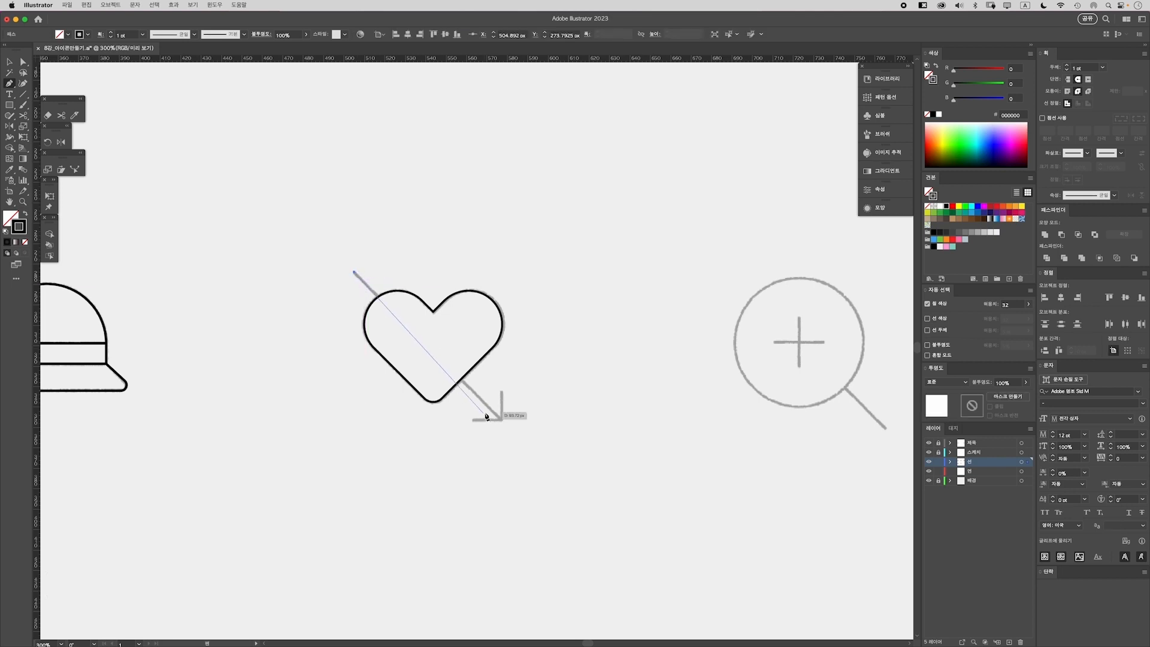
click(501, 420)
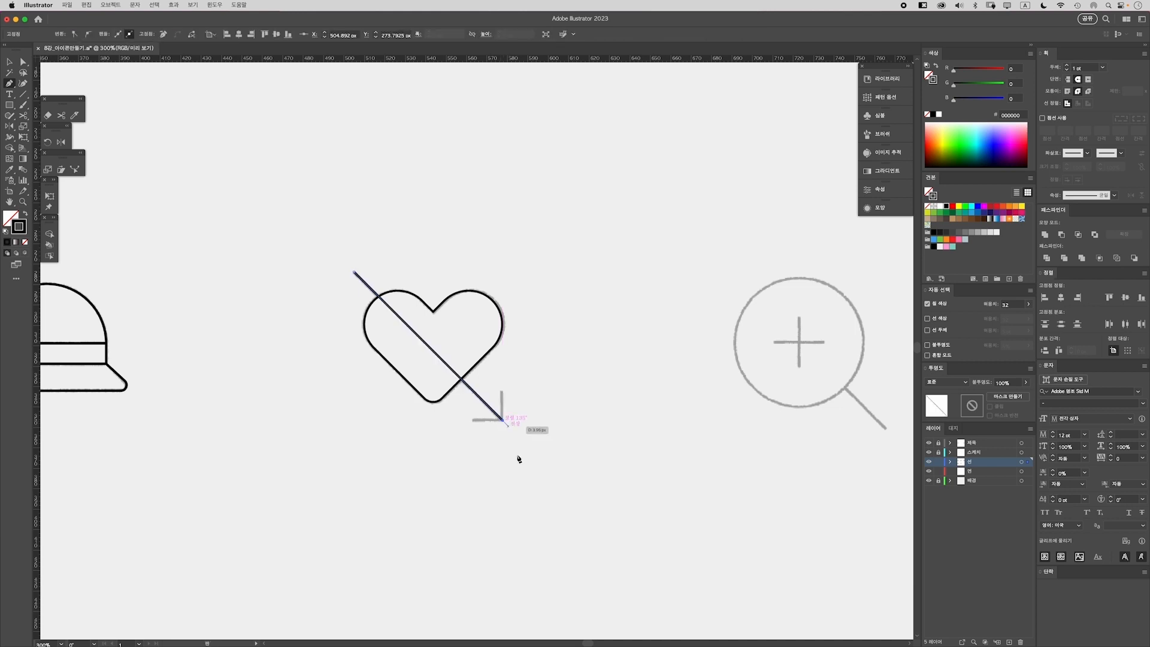
super+click(524, 459)
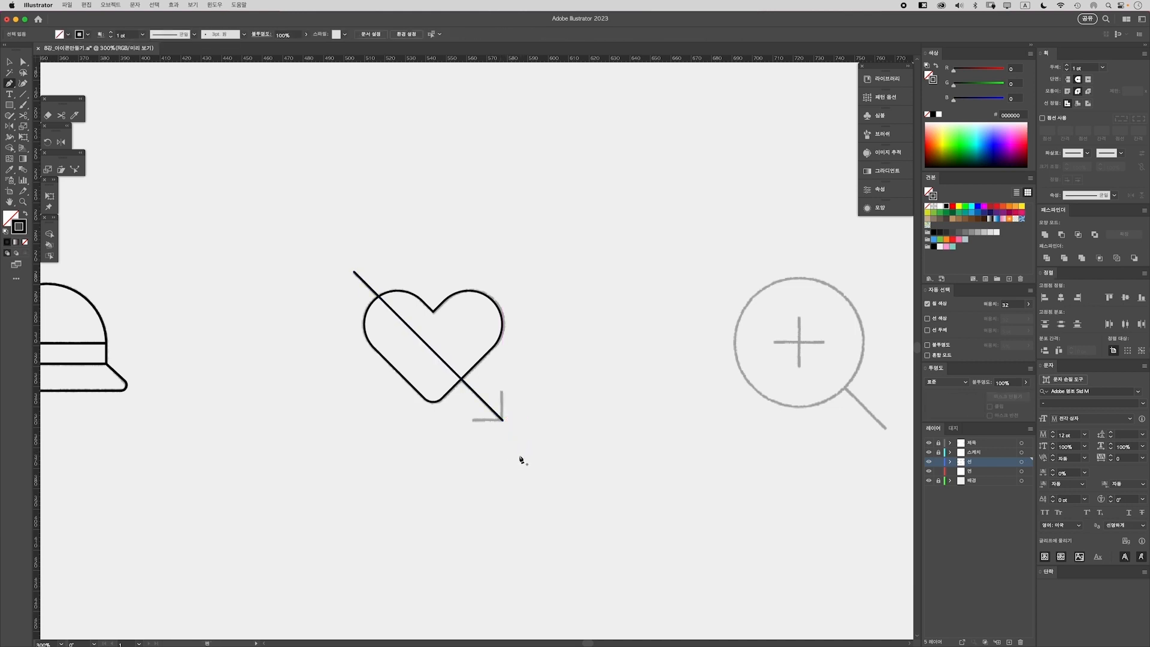
Build the arrowhead from a square about 14.6 px wide at the shaft's tip, deleting its upper-left corner point
key(m)
drag(502, 420, 472, 391)
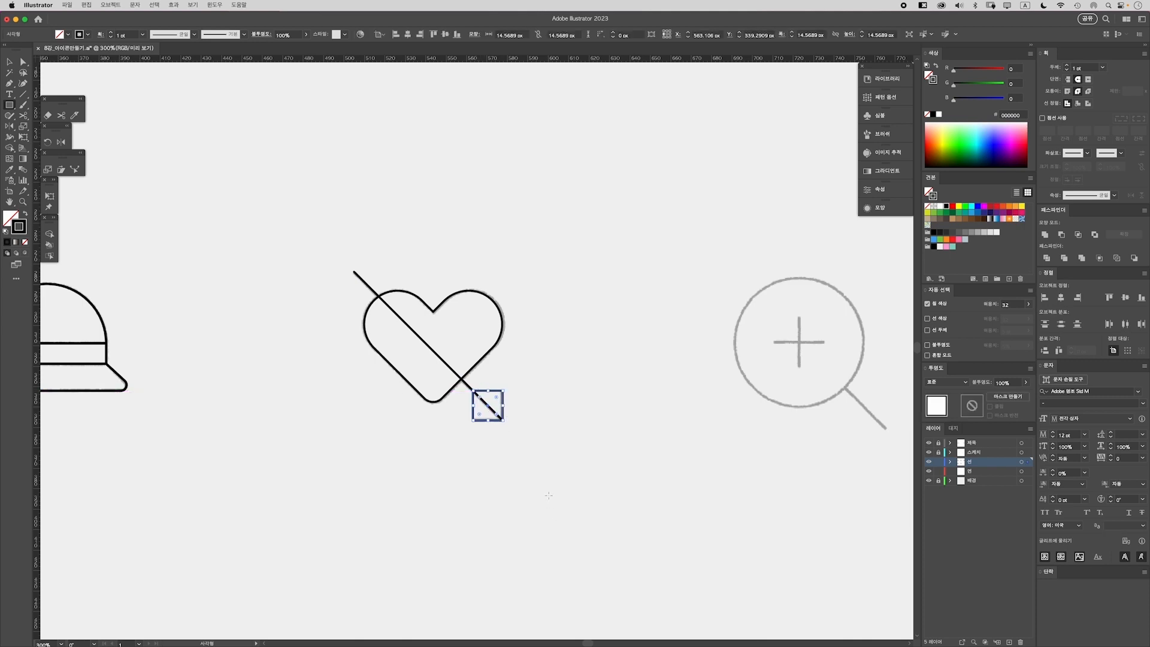
key(a)
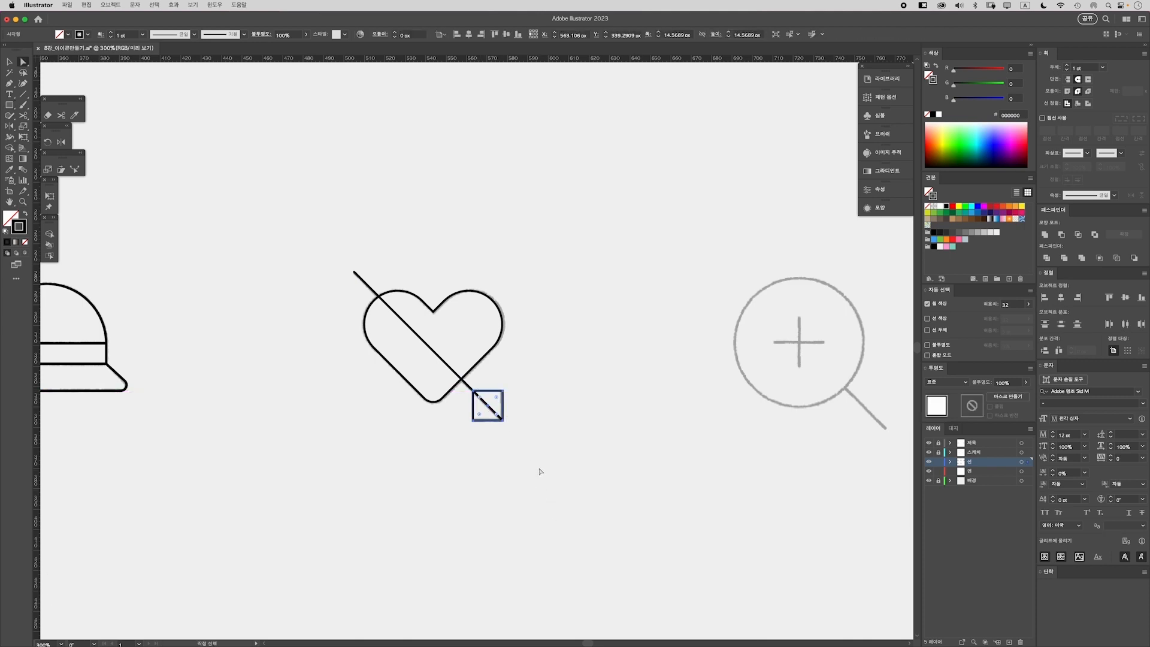
click(516, 441)
click(474, 402)
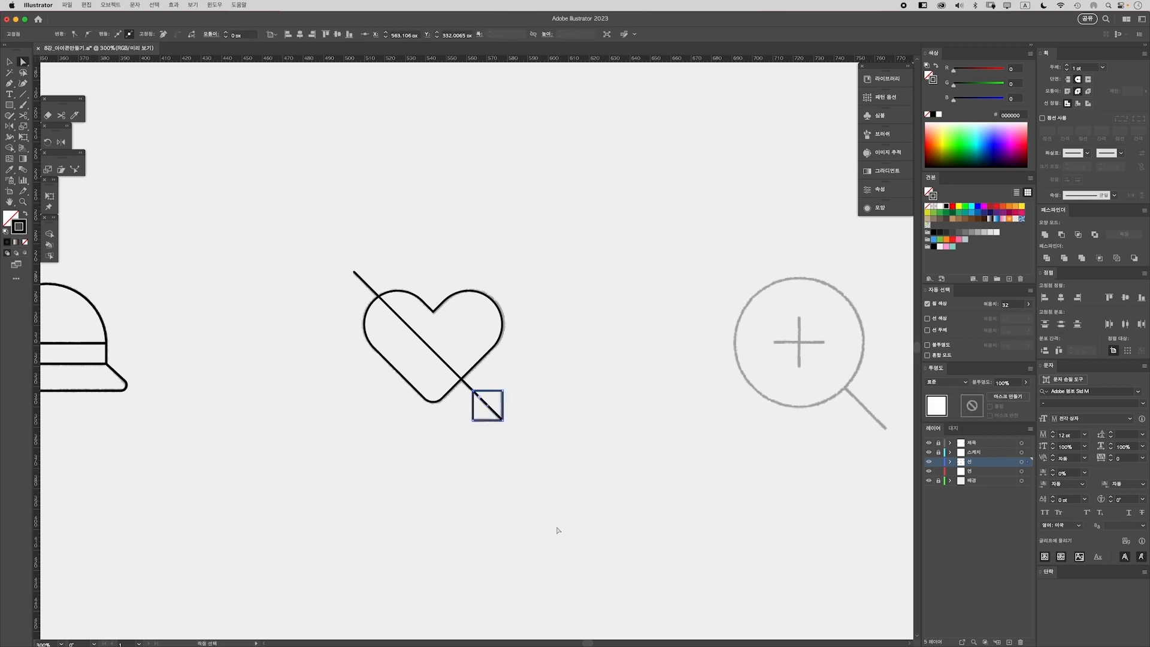
key(BackSpace)
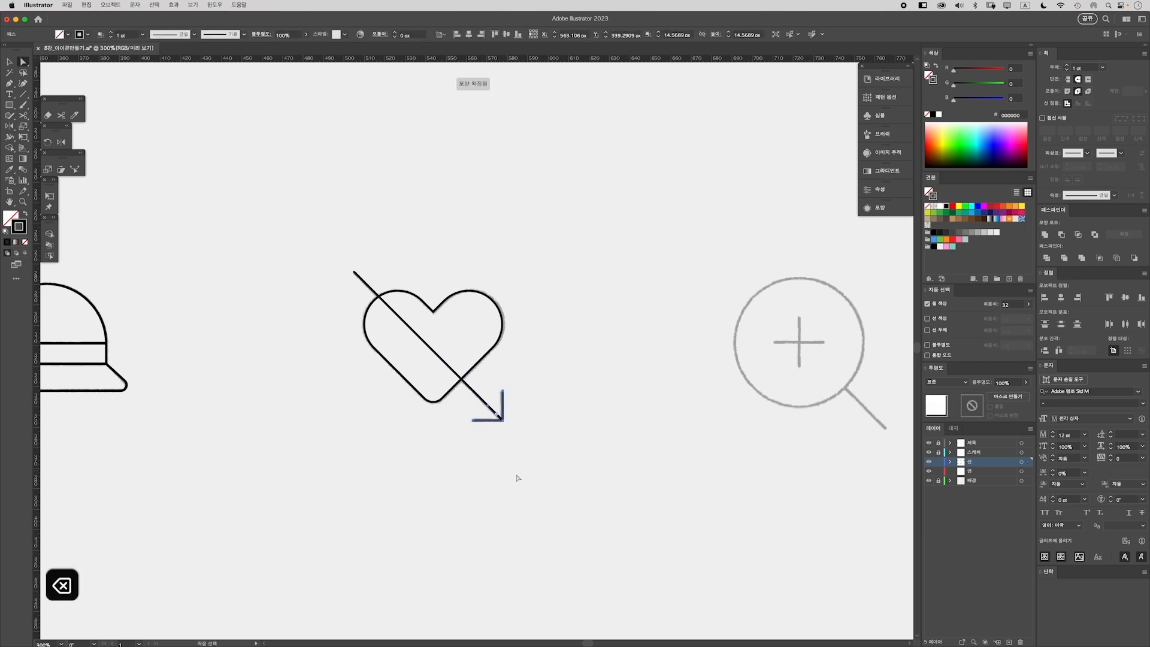
click(526, 490)
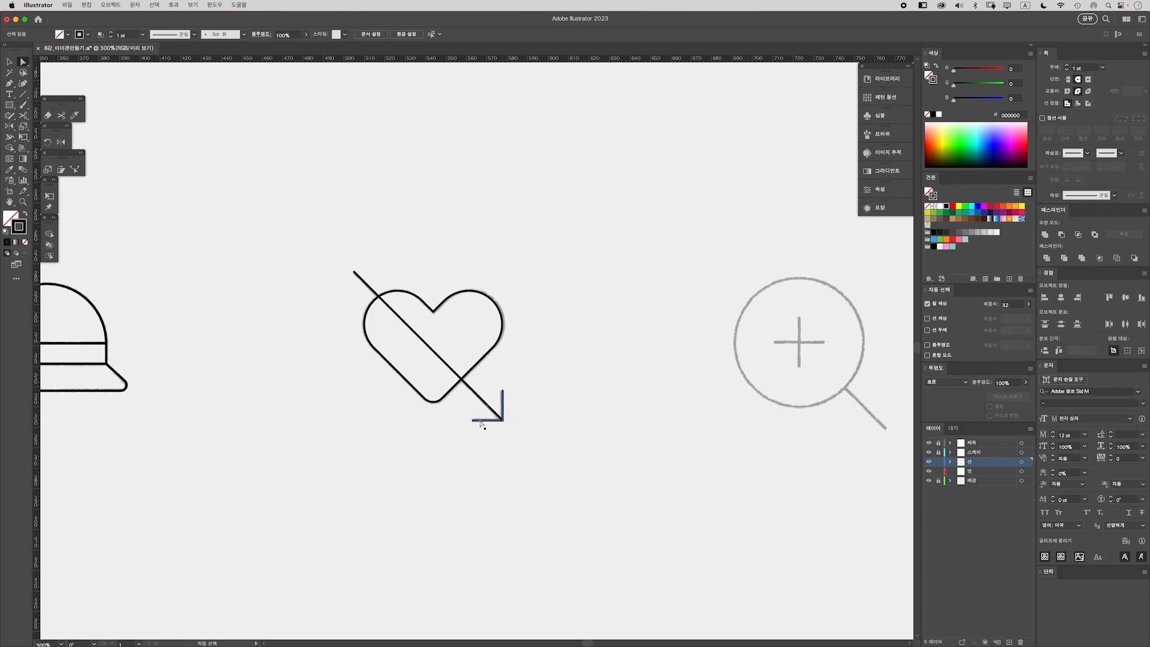
Cut the arrow's shaft where it crosses the heart's outline and delete the segment inside the heart
key(v)
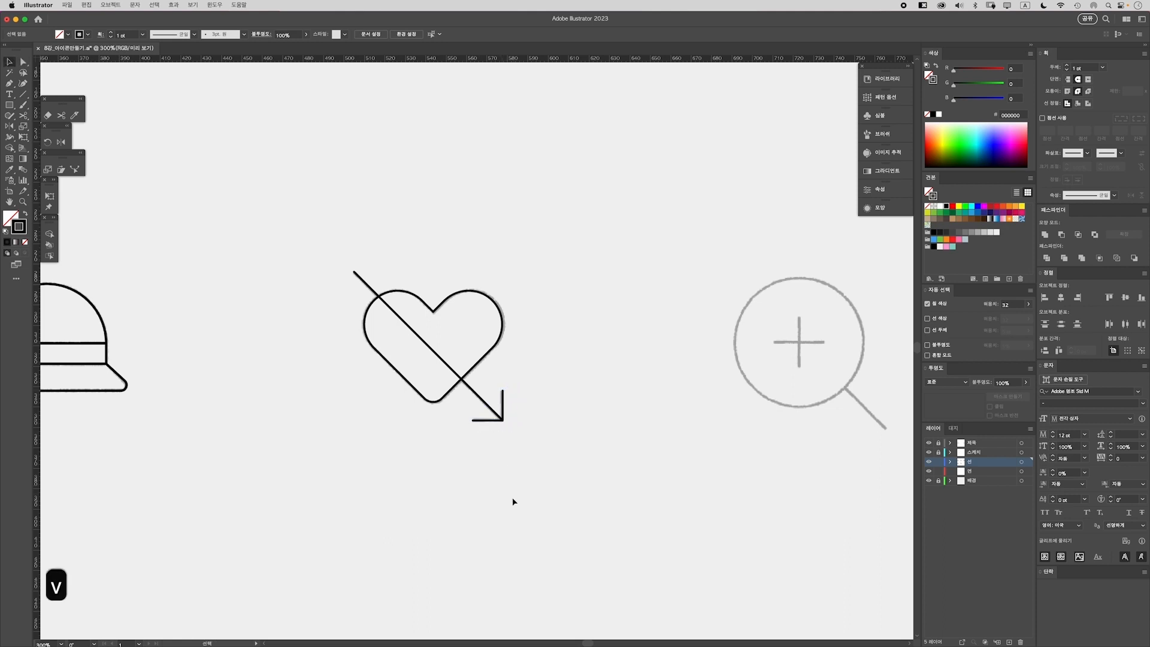
key(super+equal)
key(super+equal)
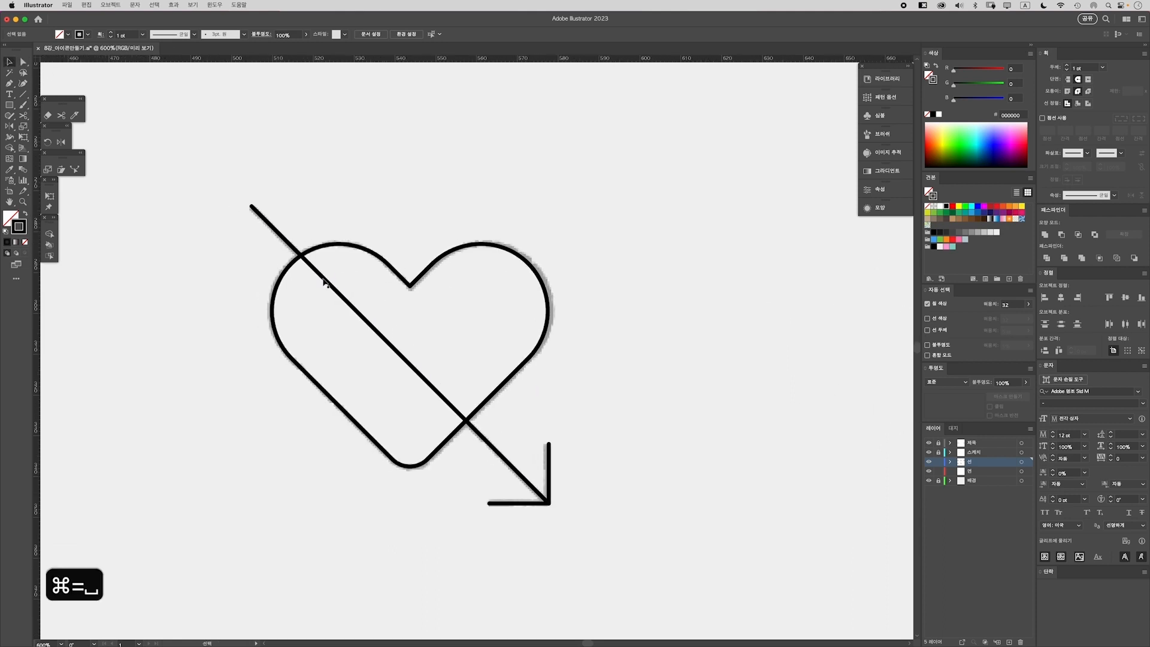
click(321, 277)
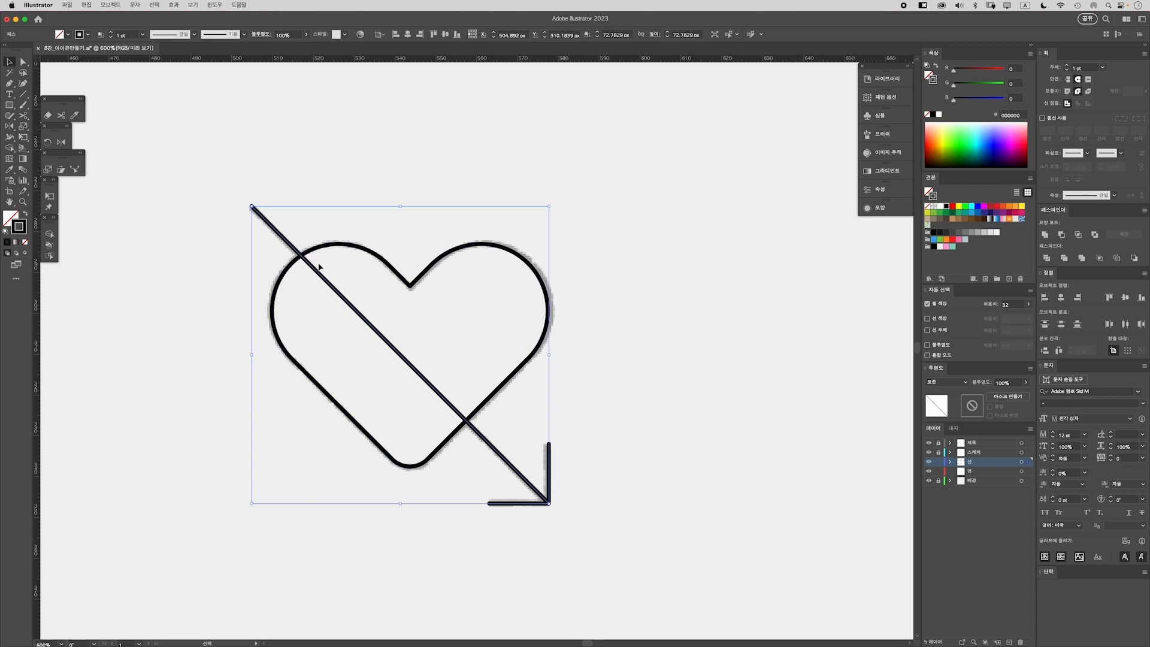
key(c)
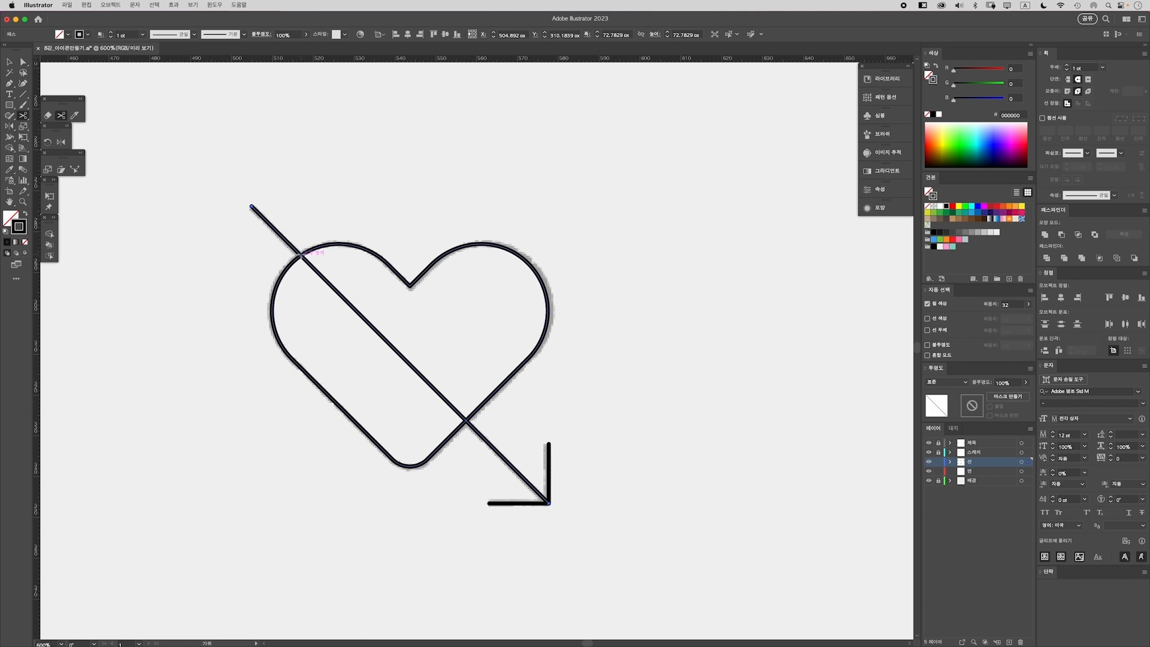
click(301, 254)
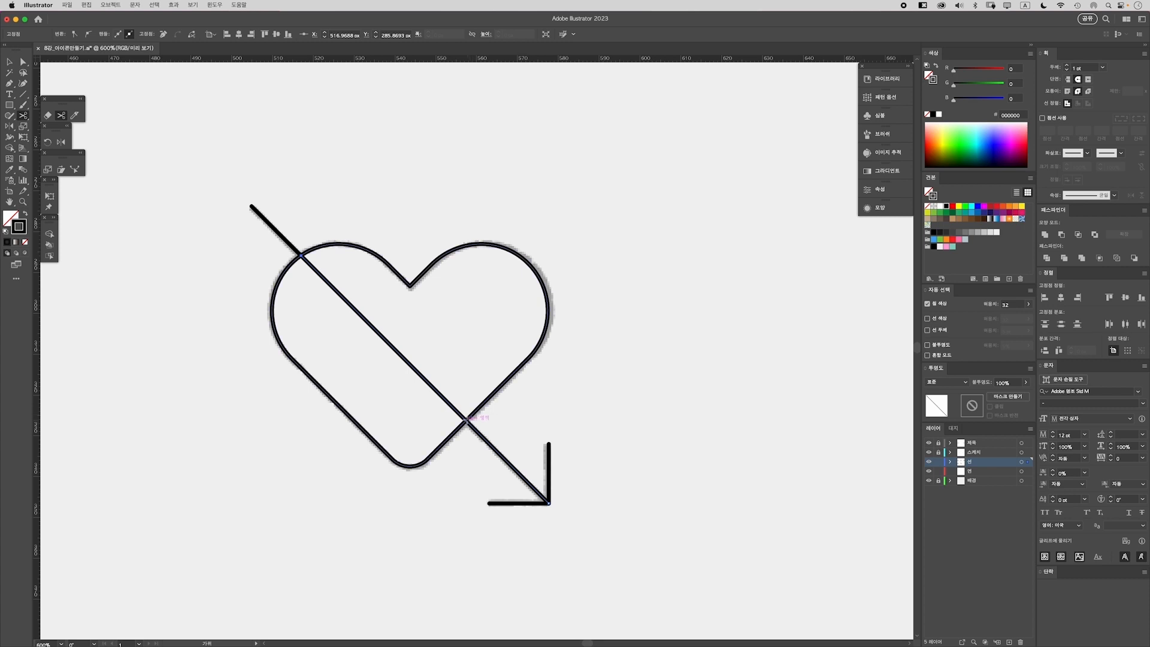
click(466, 420)
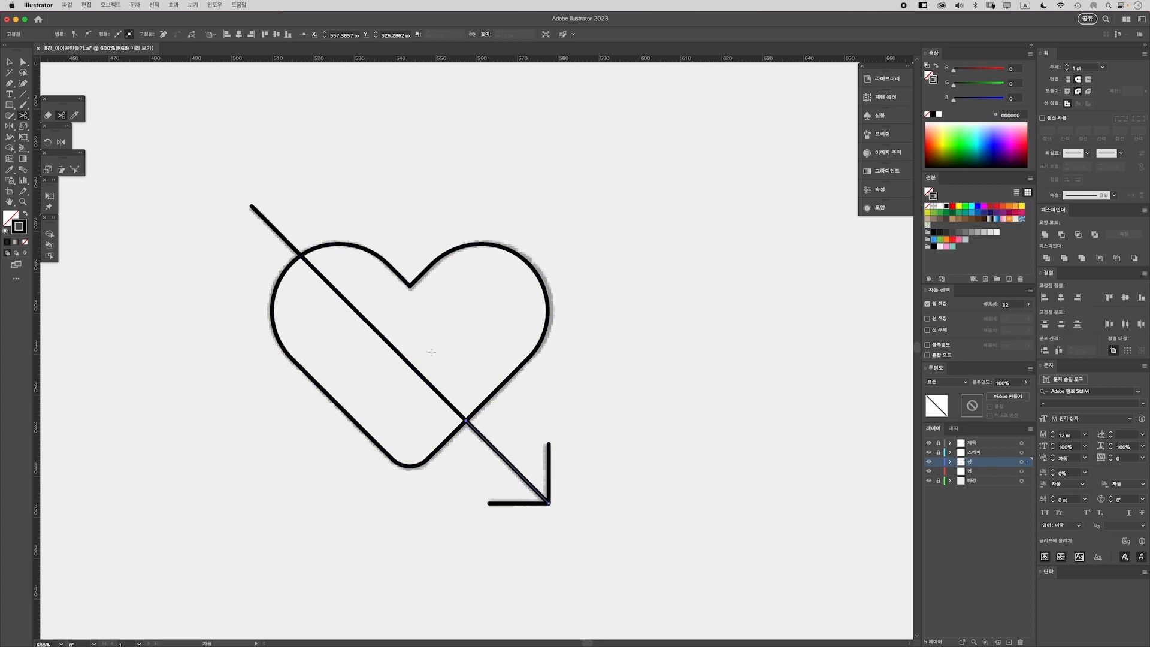
key(a)
click(408, 363)
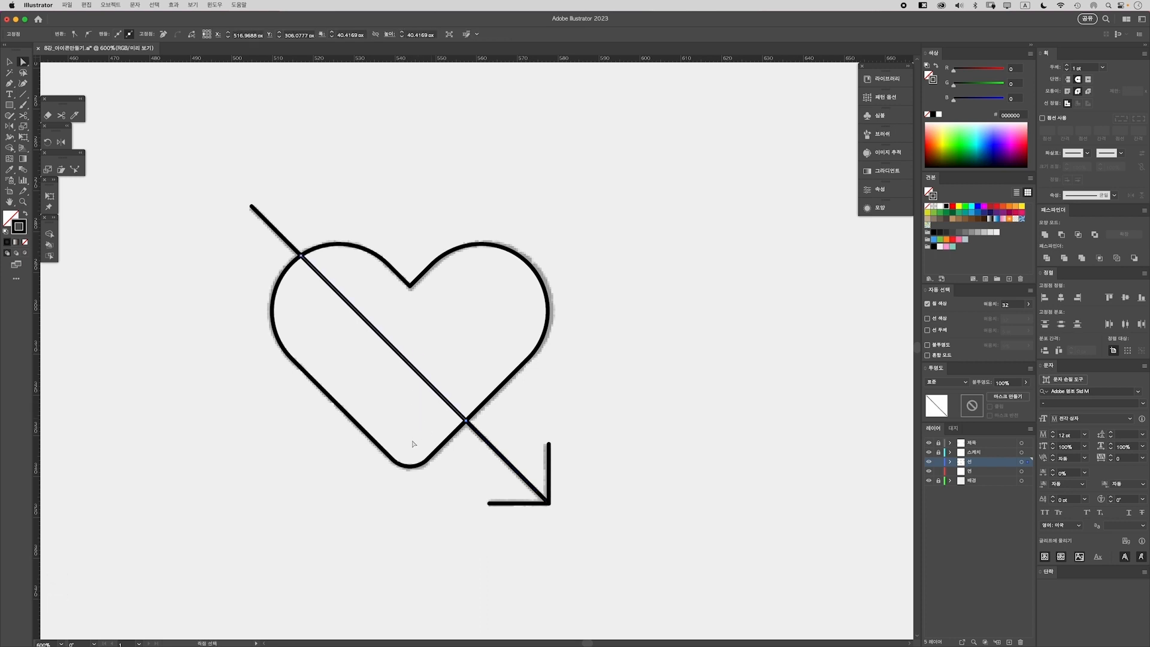
key(BackSpace)
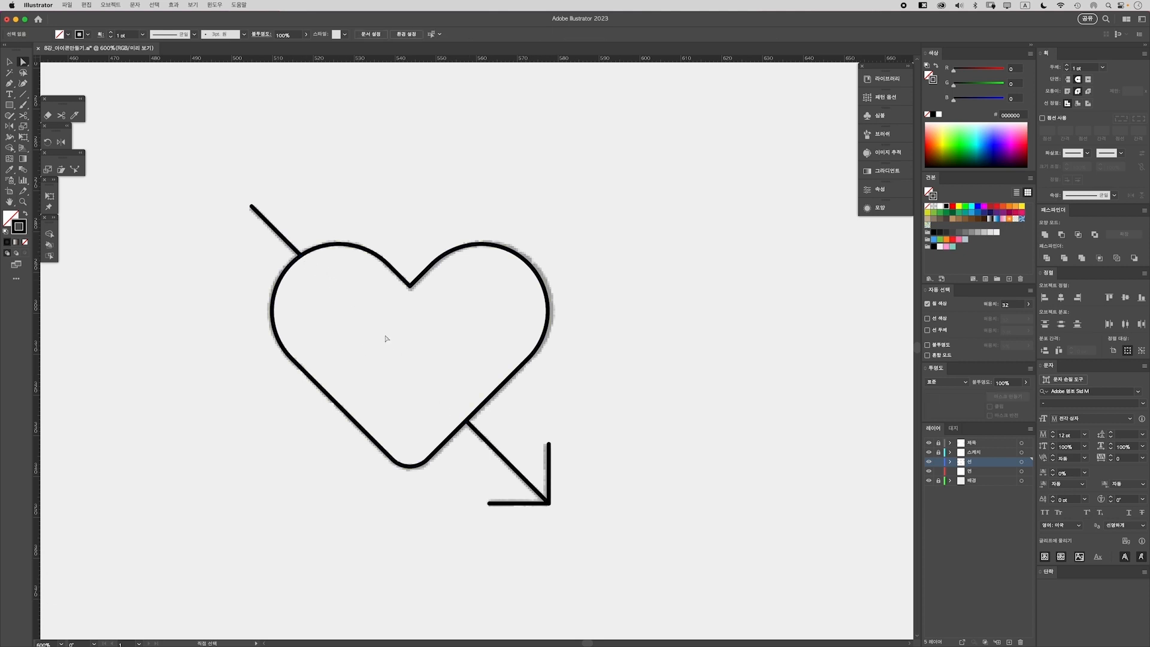
Draw a circle about 62.8 px in diameter over the sketched magnifier lens and nudge it down to match the sketch
key(super+minus)
key(super+minus)
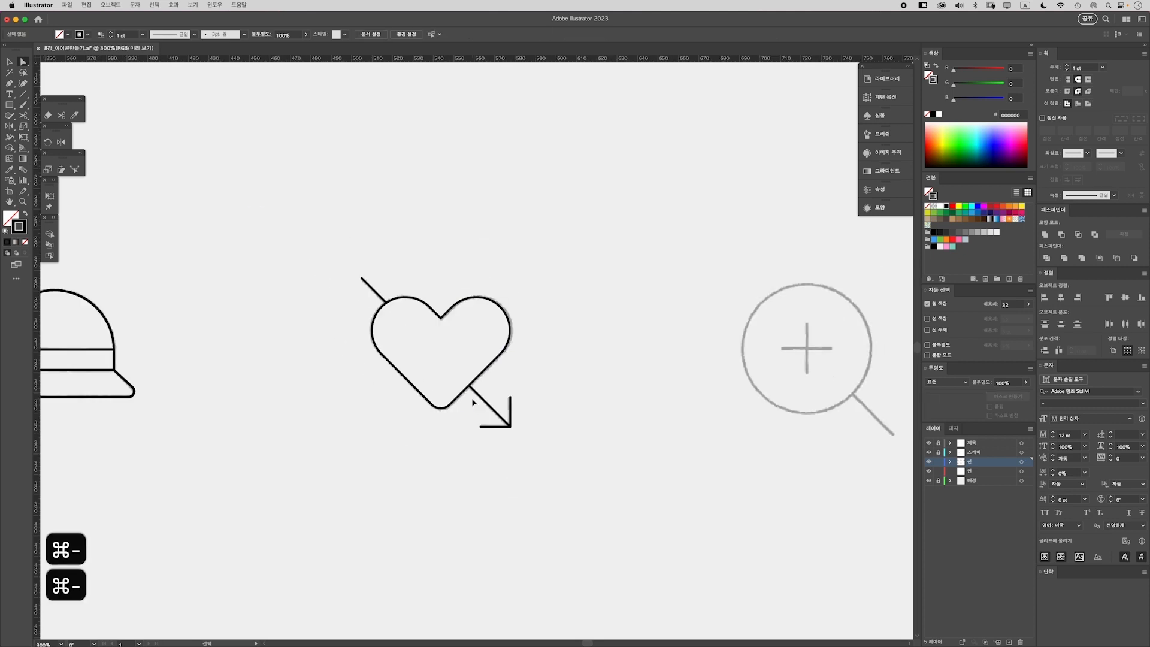
key(space)
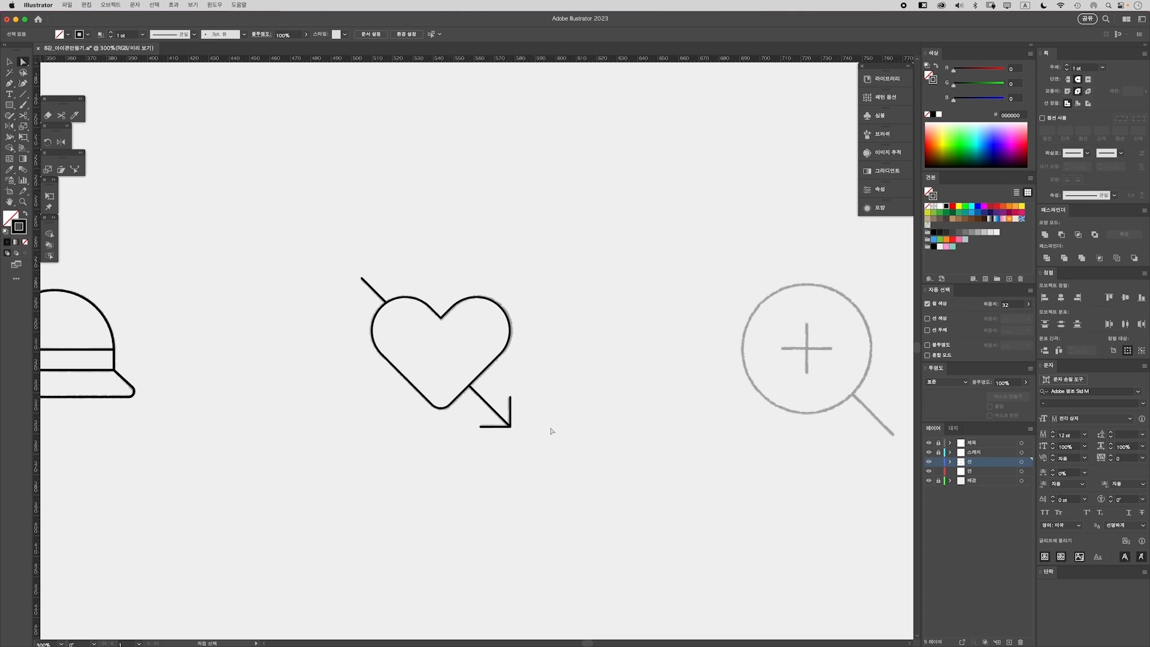
key(space)
drag(649, 357, 414, 343)
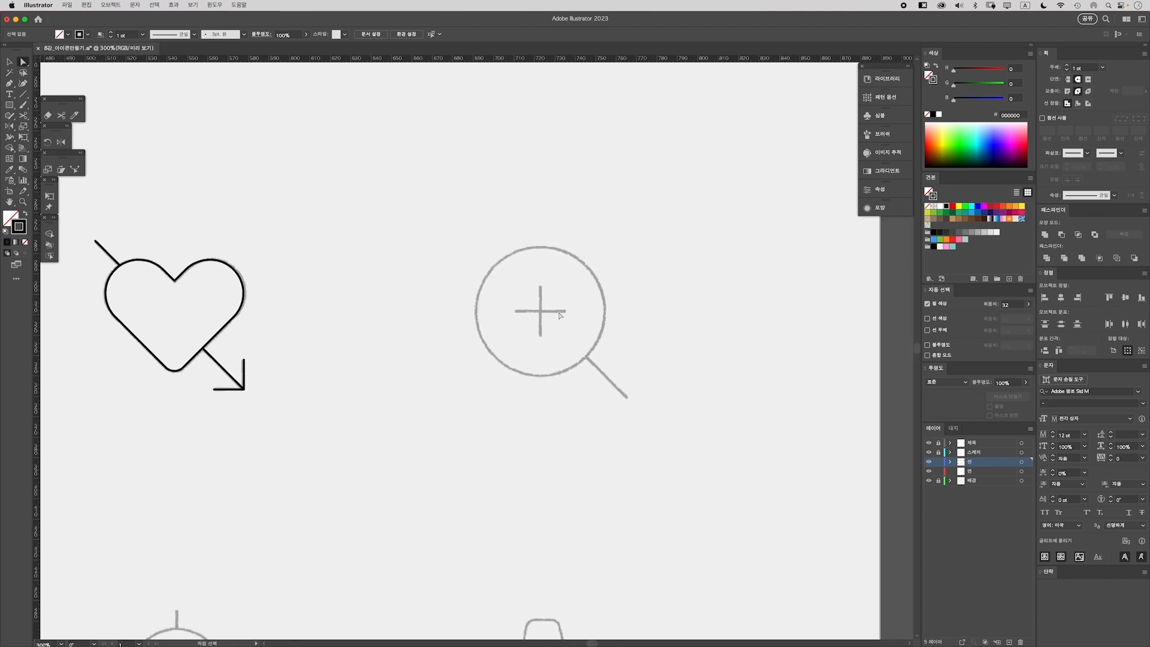
key(l)
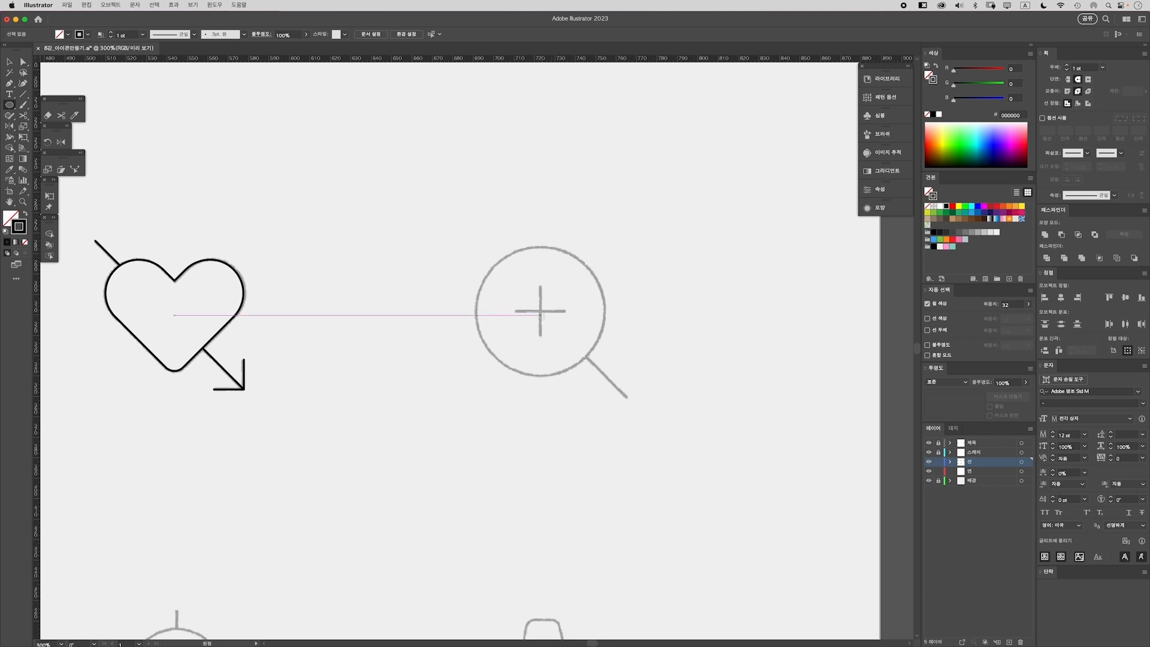
drag(541, 310, 604, 374)
key(v)
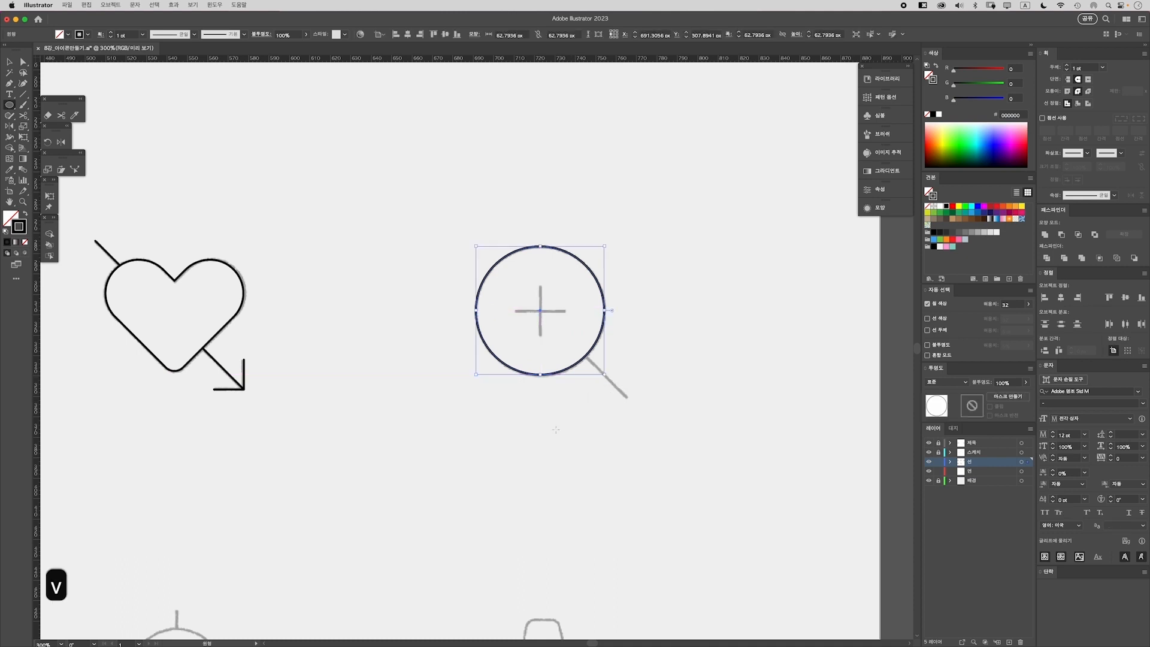
click(557, 427)
drag(459, 195, 526, 299)
key(Down)
click(603, 483)
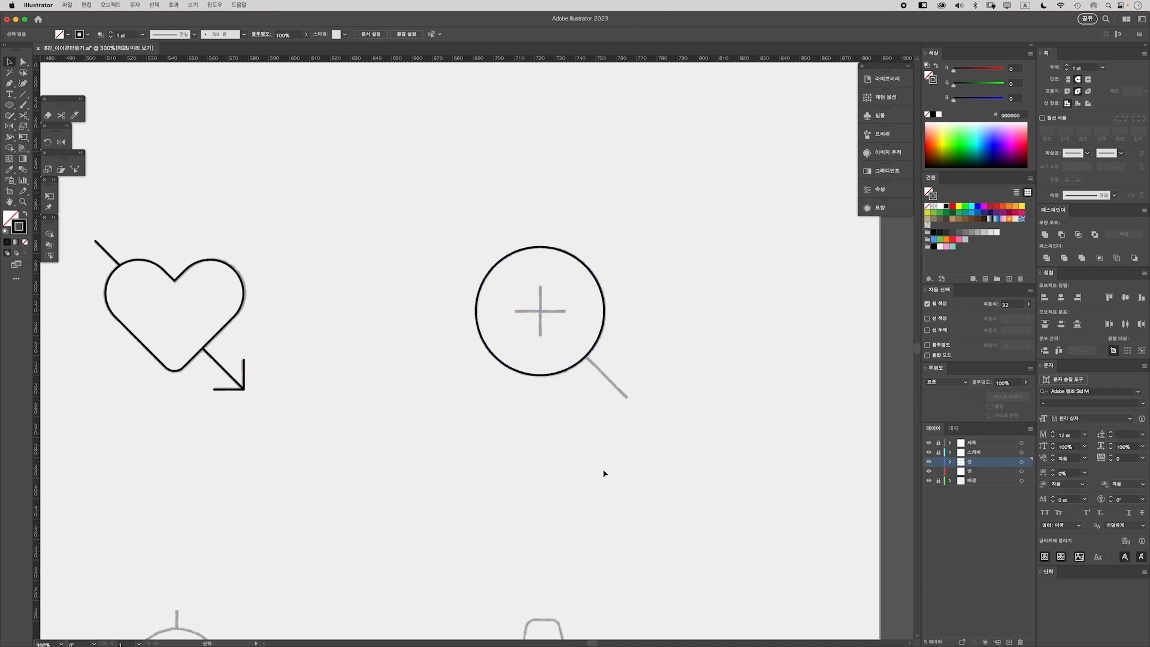
Draw the vertical stroke of the plus sign, about 23.8 px long, inside the magnifier lens with the Pen tool
key(p)
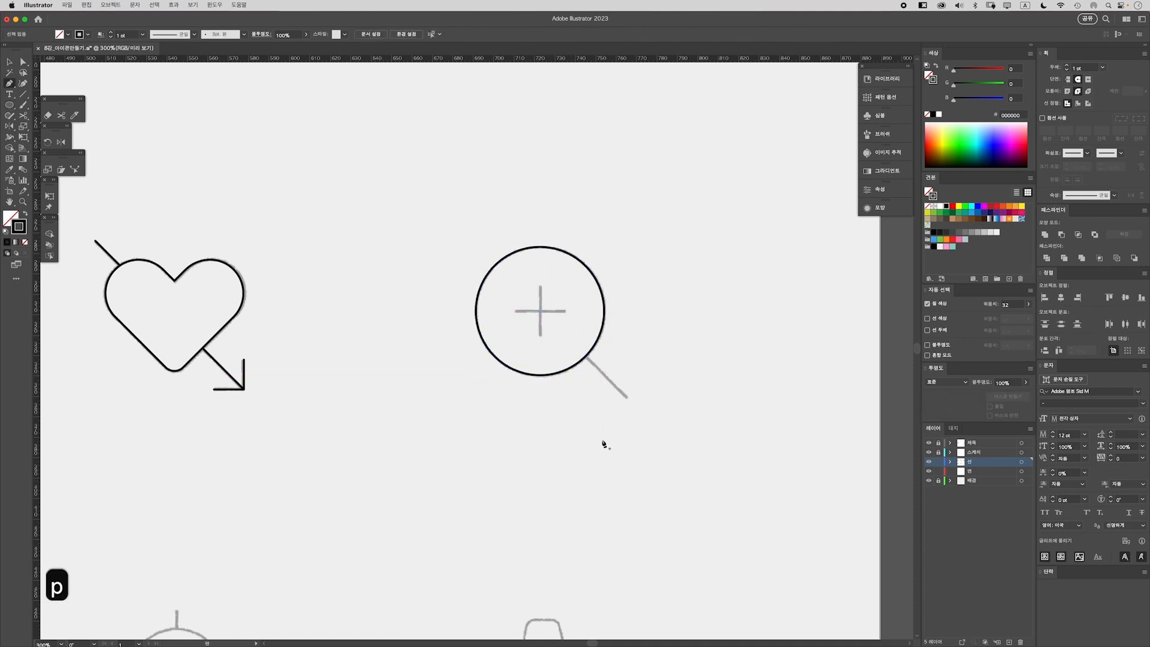
click(540, 287)
click(541, 337)
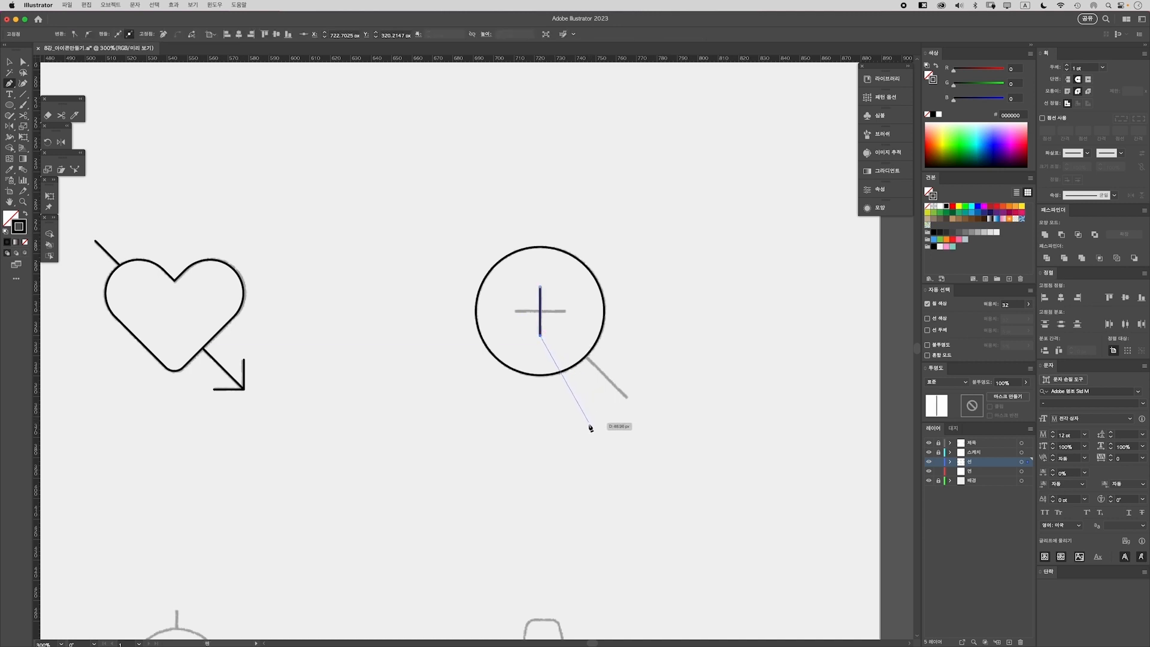
key(v)
click(477, 252)
click(540, 309)
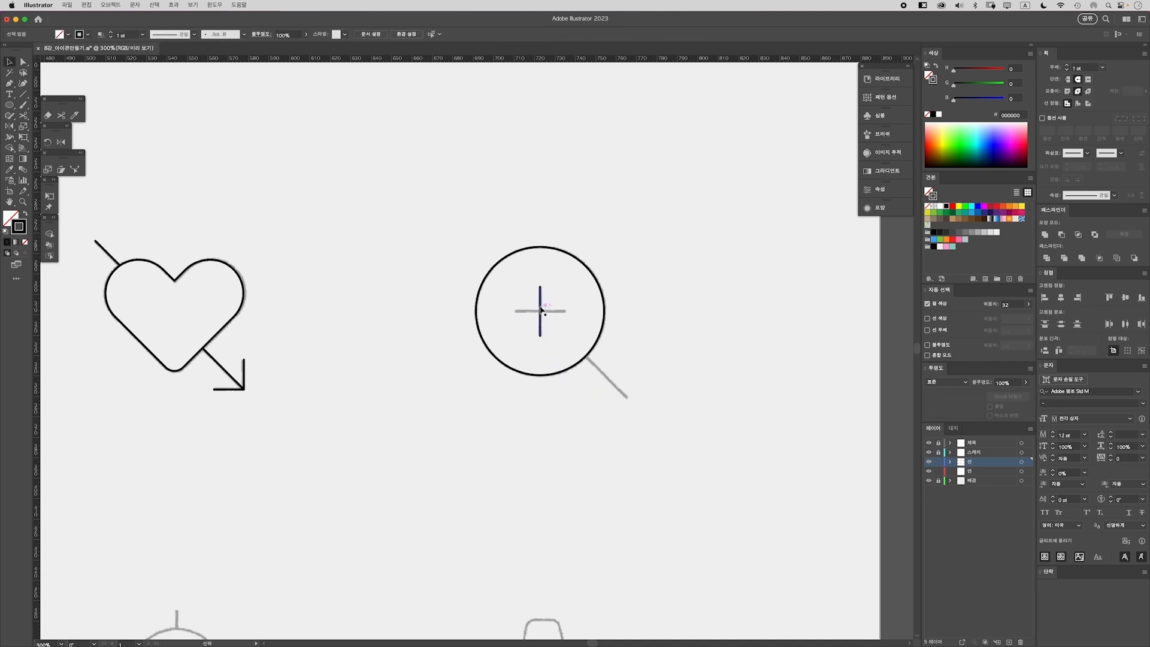
click(432, 211)
Duplicate the plus sign's vertical stroke in place and rotate the copy to form the horizontal stroke
click(540, 301)
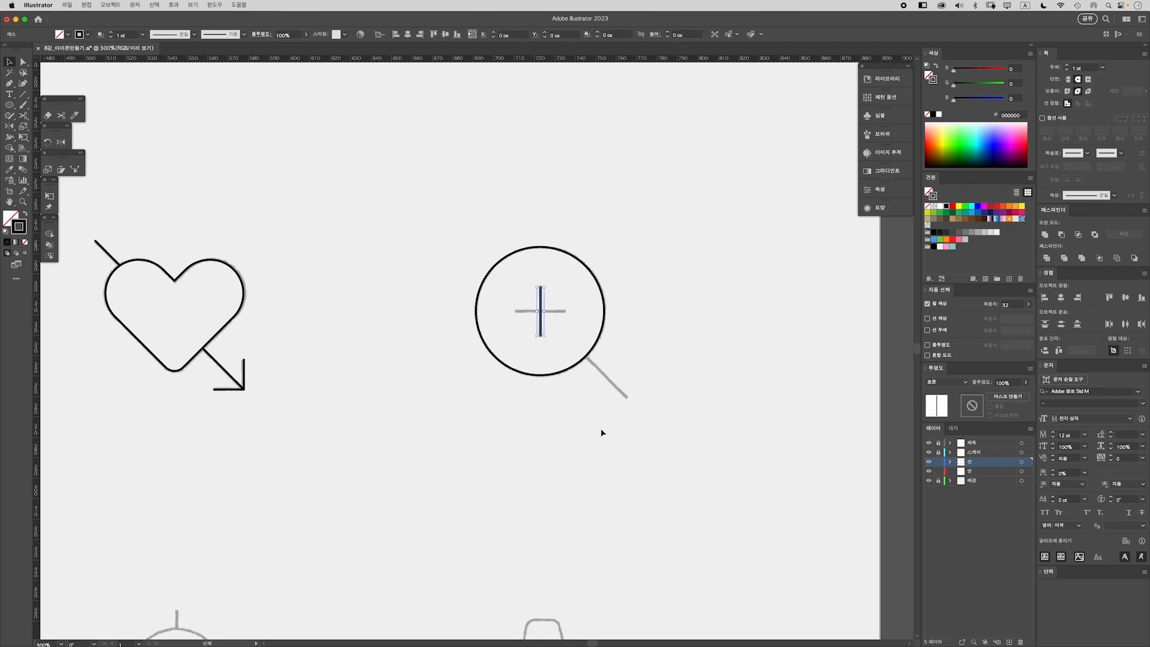
key(super+c)
key(a)
key(super+f)
key(r)
drag(549, 312, 542, 328)
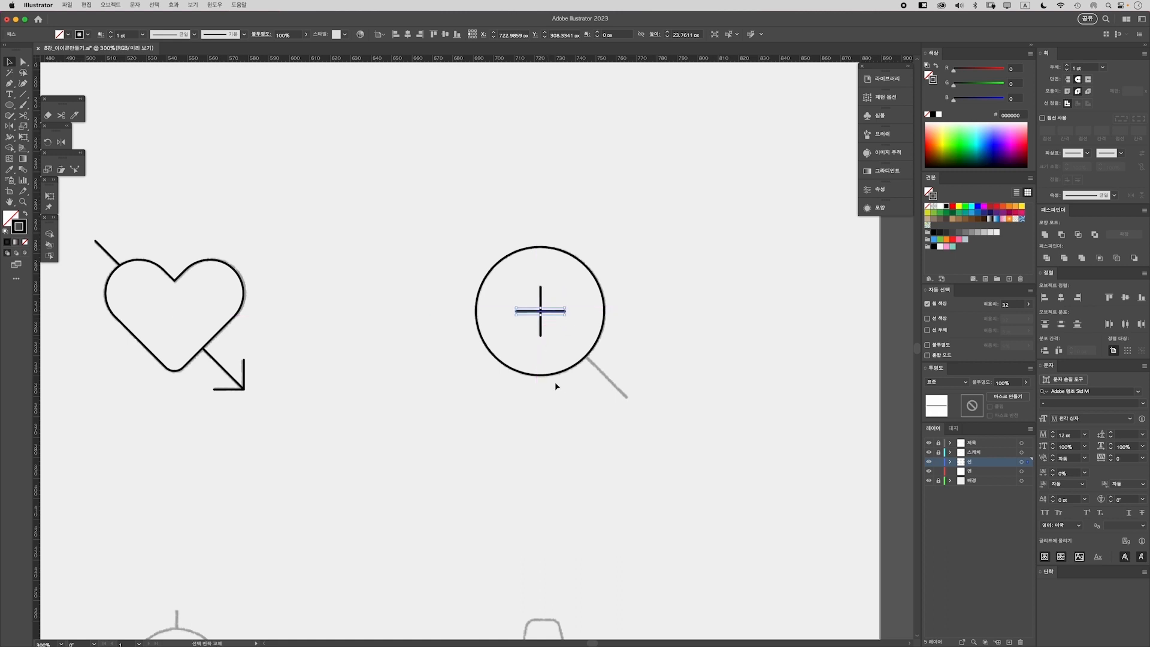
click(612, 549)
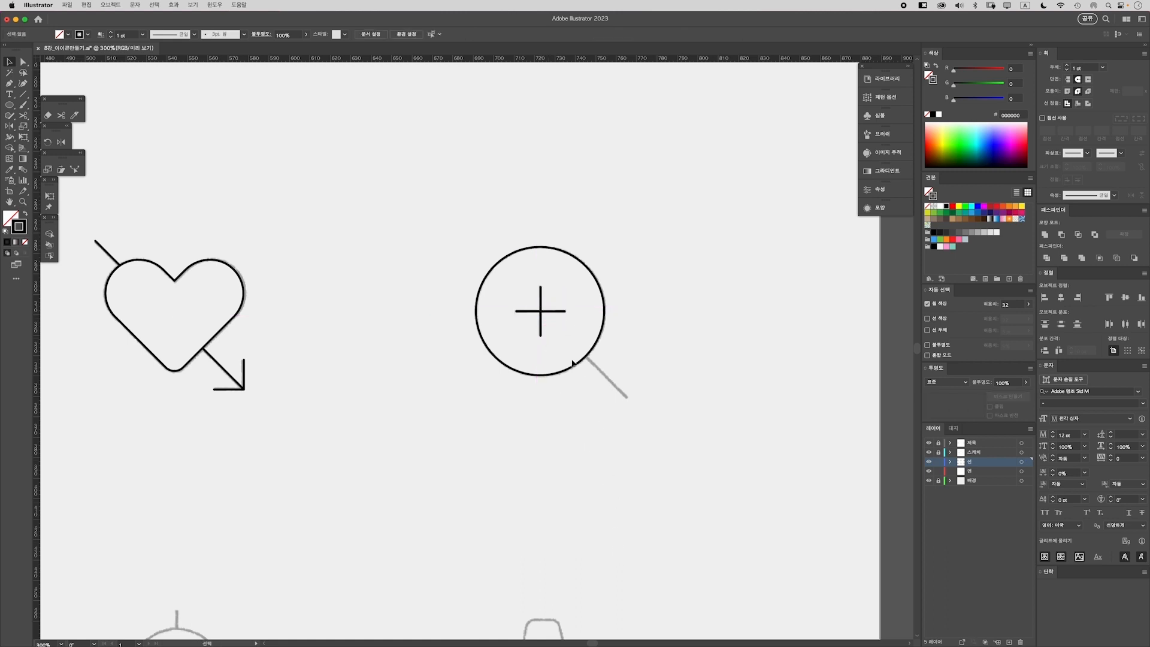
Group the vertical and horizontal strokes of the plus sign
click(552, 312)
click(574, 419)
click(562, 316)
shift+click(541, 294)
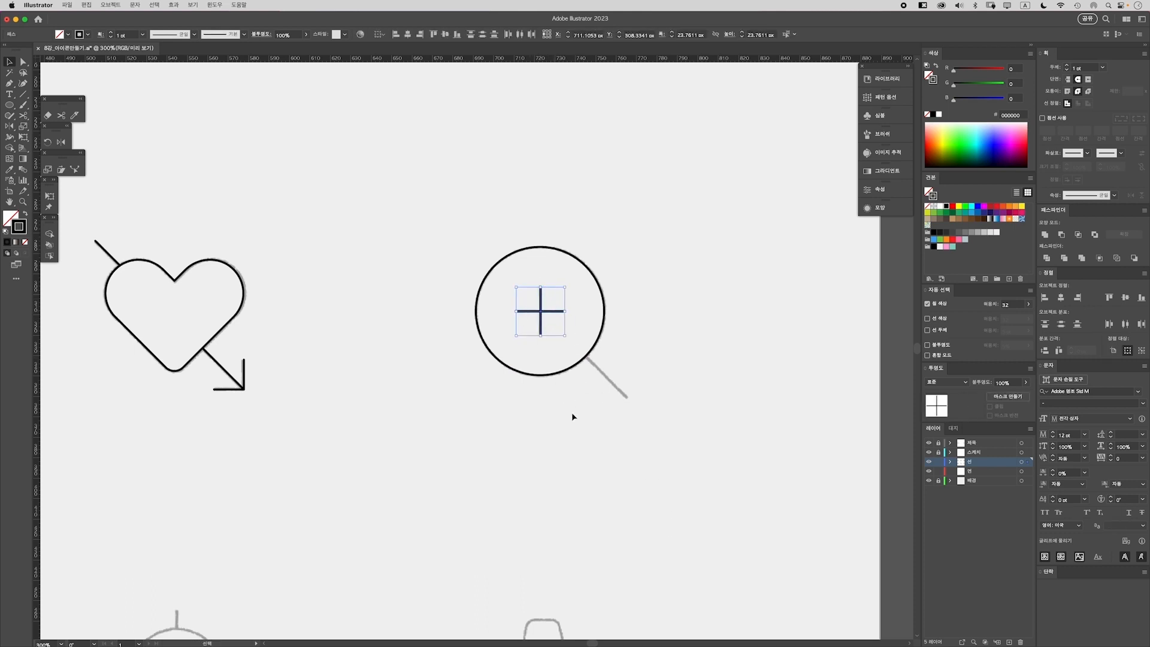
key(super+g)
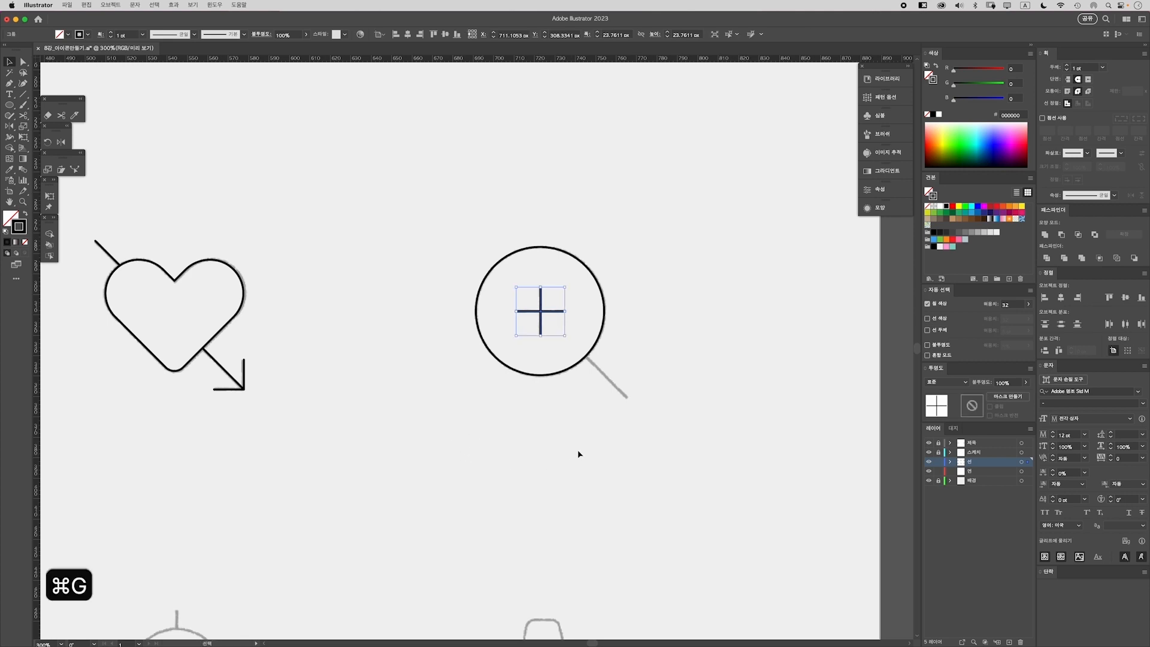
click(659, 471)
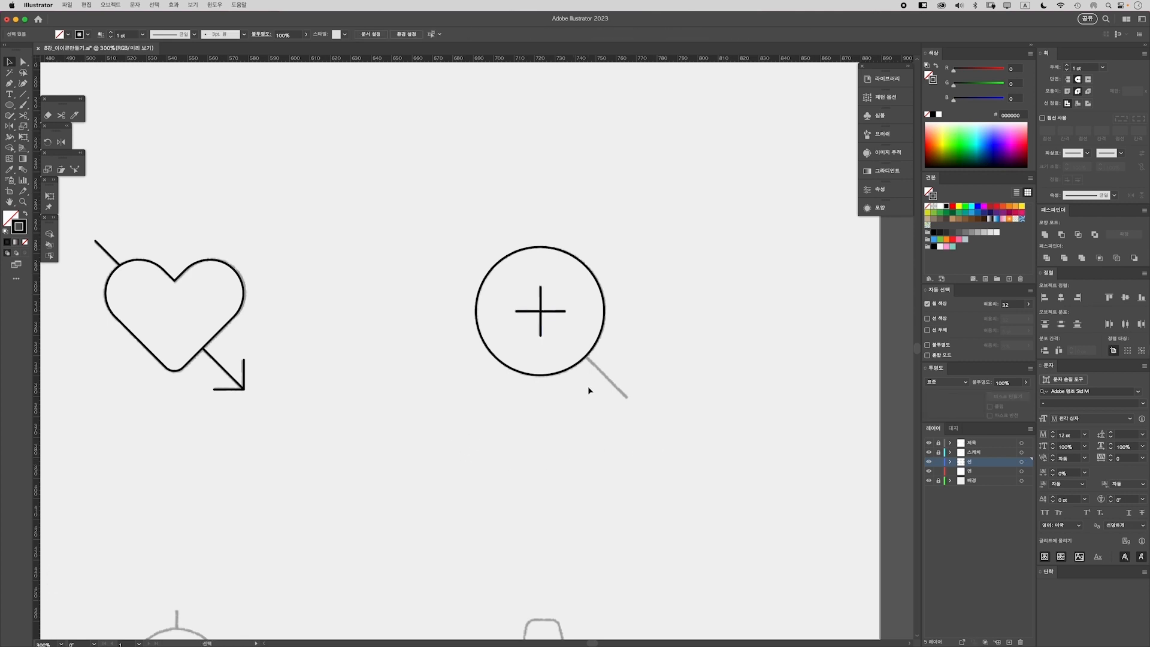
Draw the magnifier's diagonal handle as a straight line from the lens edge to the end of the sketched handle
key(p)
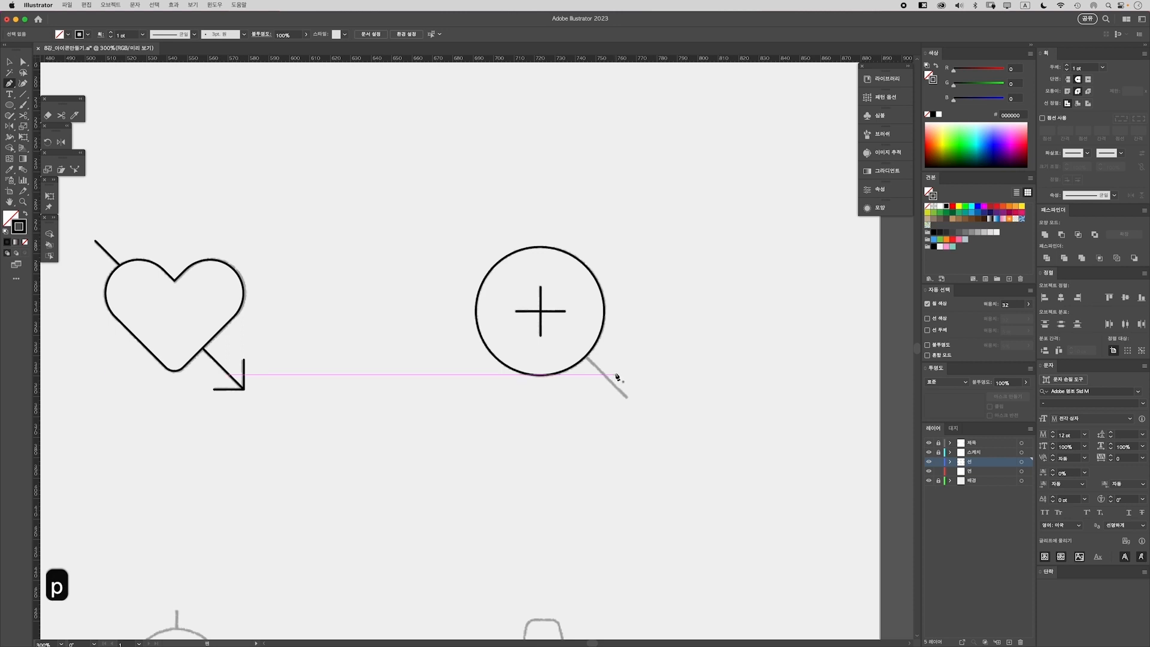
click(587, 358)
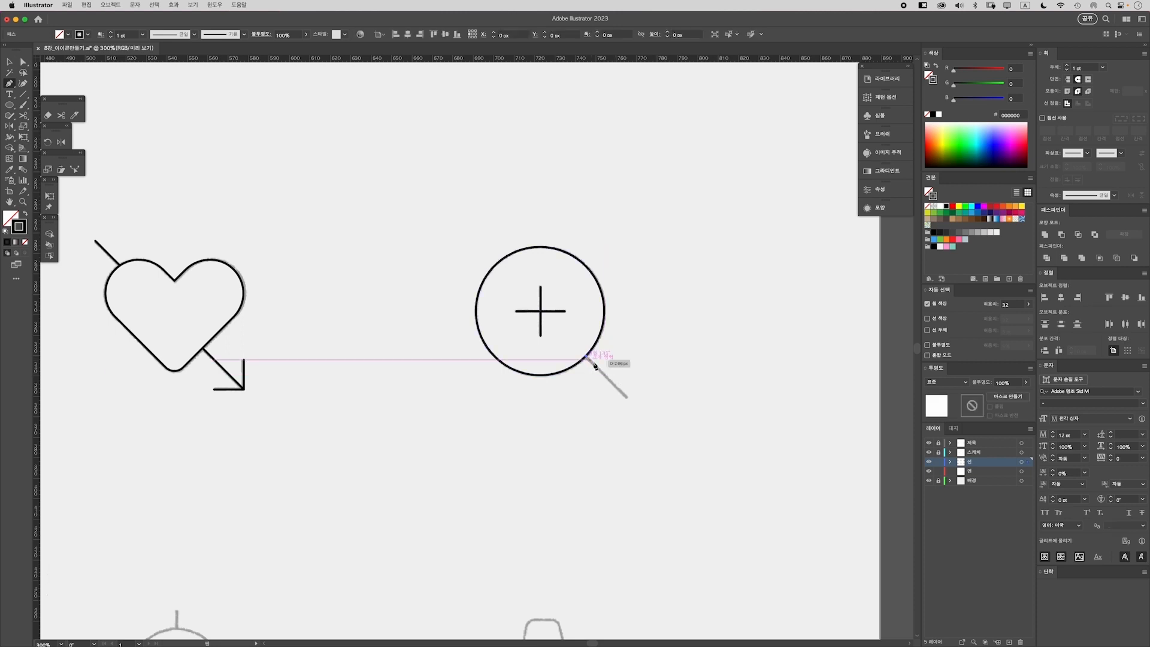
click(629, 400)
key(v)
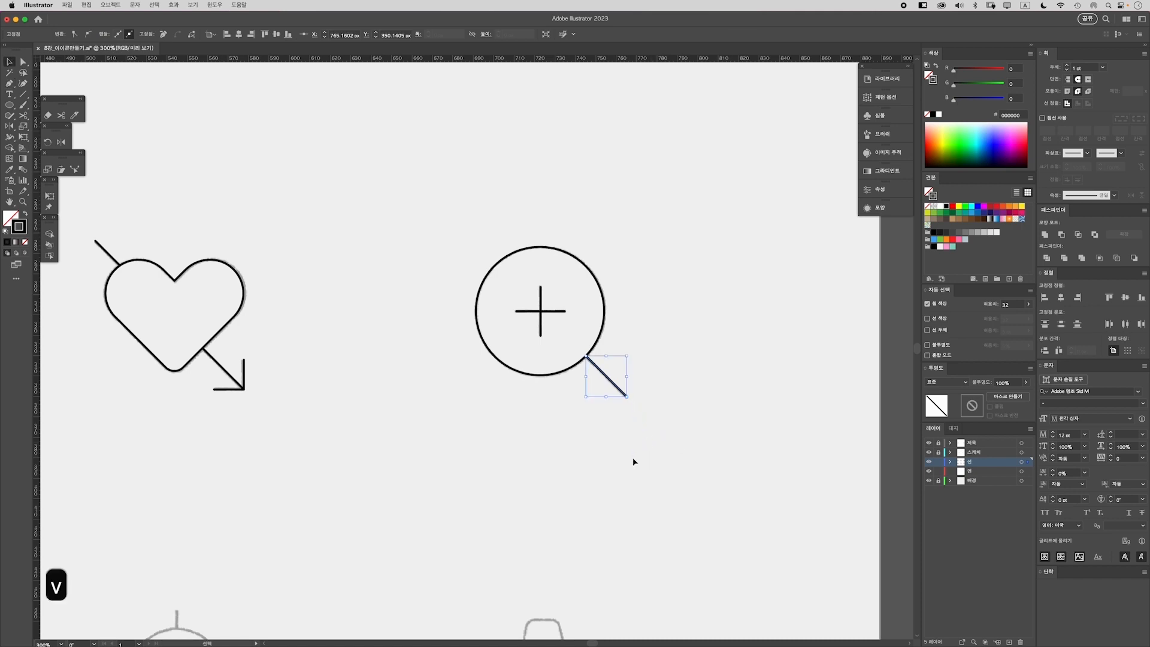
click(642, 513)
key(super+minus)
key(super+minus)
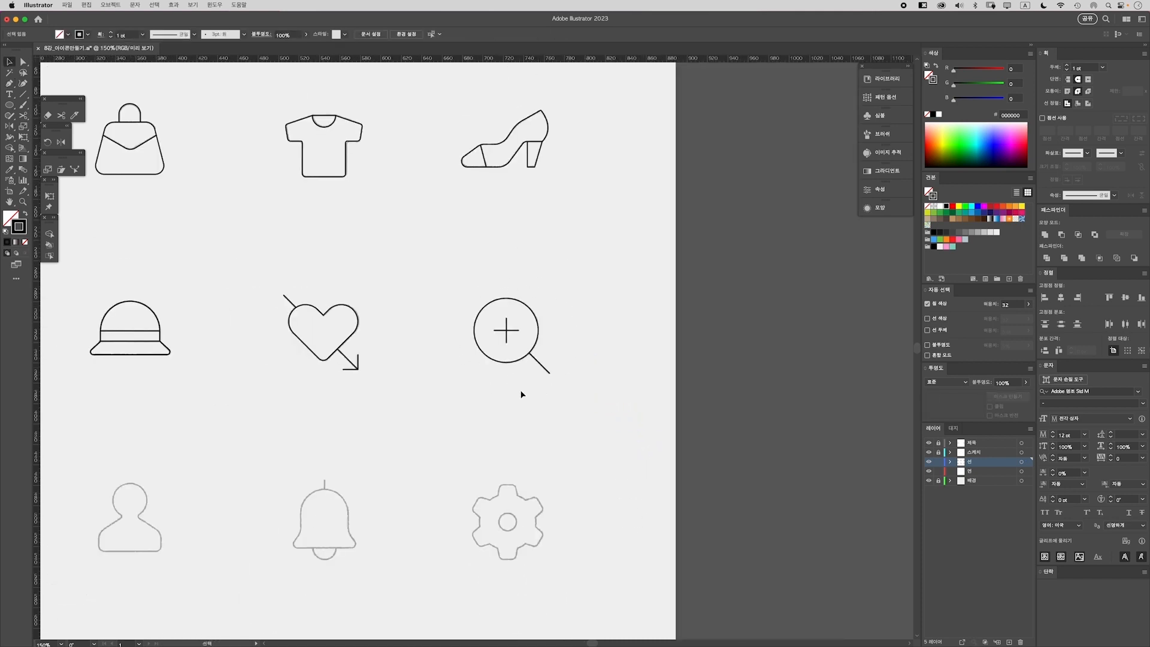
Save the icon document
scroll(447, 403, left, 5)
scroll(447, 403, down, 2)
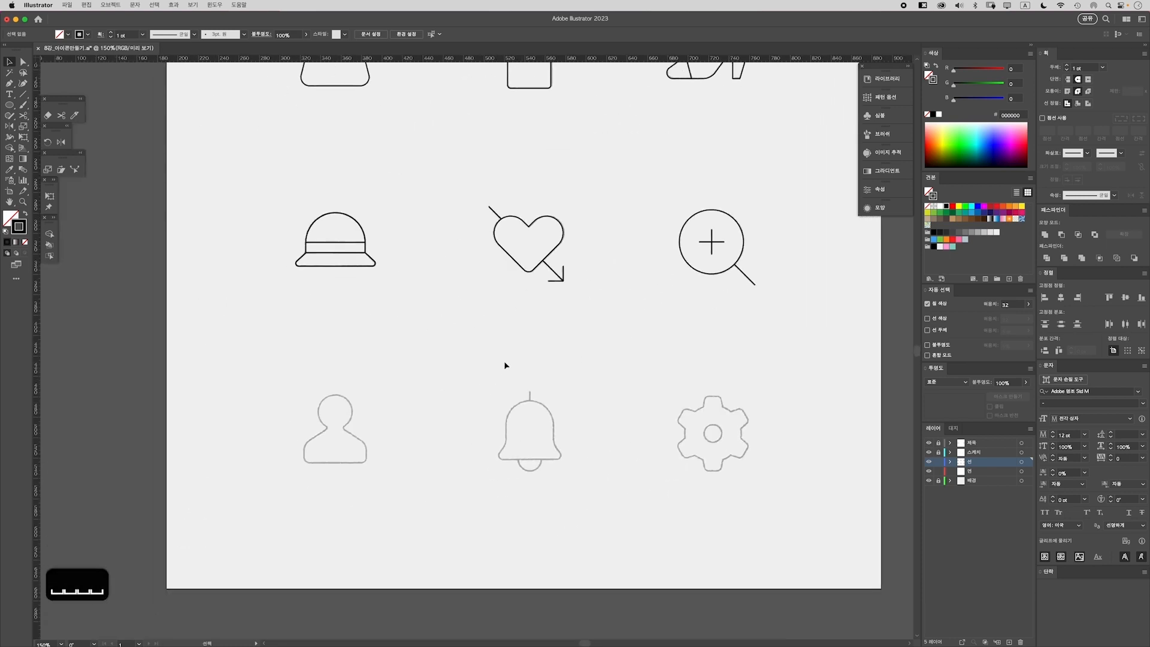
key(super+equal)
key(super+s)
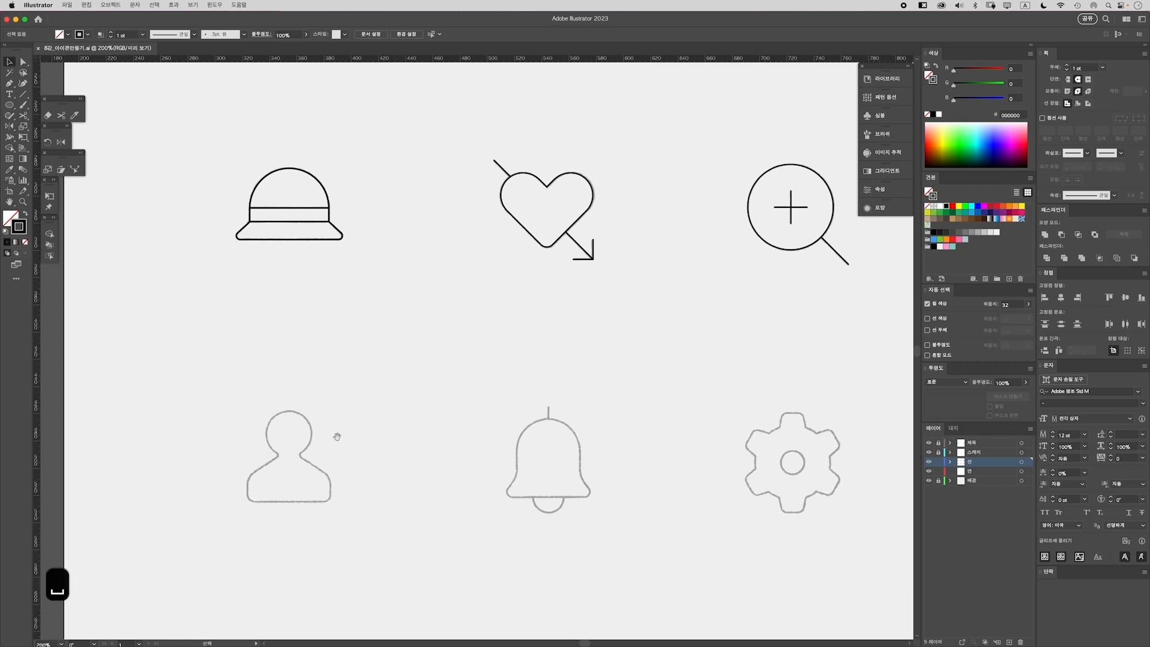
Draw a circle about 34.2 px in diameter over the sketched head of the person icon
scroll(398, 367, left, 3)
scroll(398, 367, down, 2)
key(super+equal)
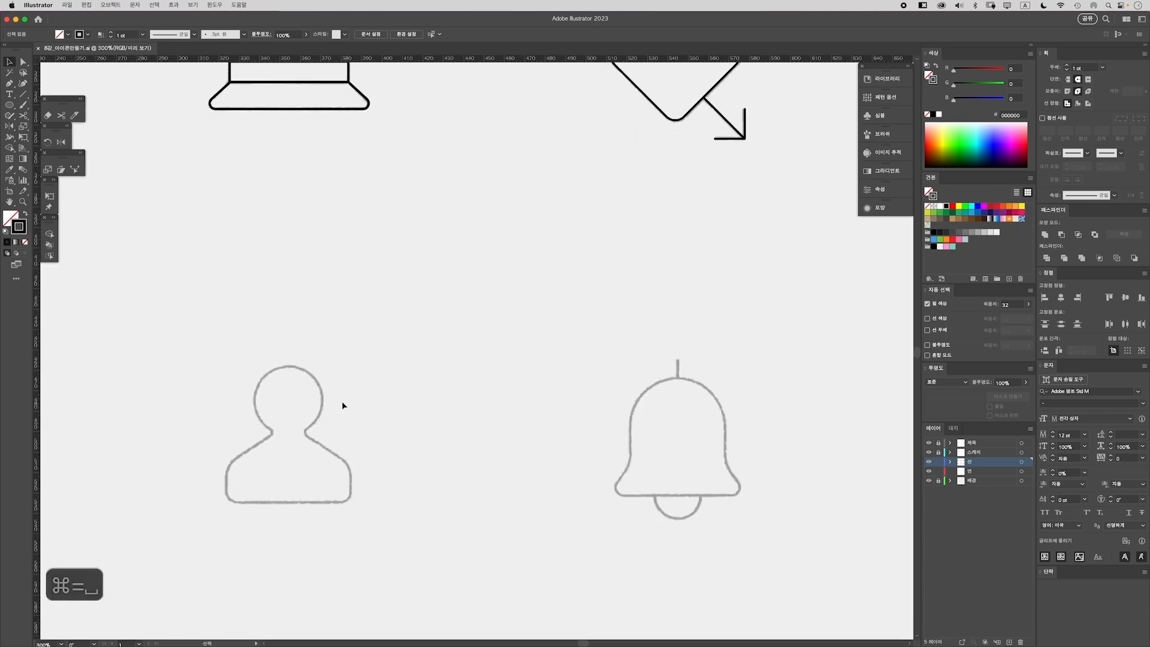
key(l)
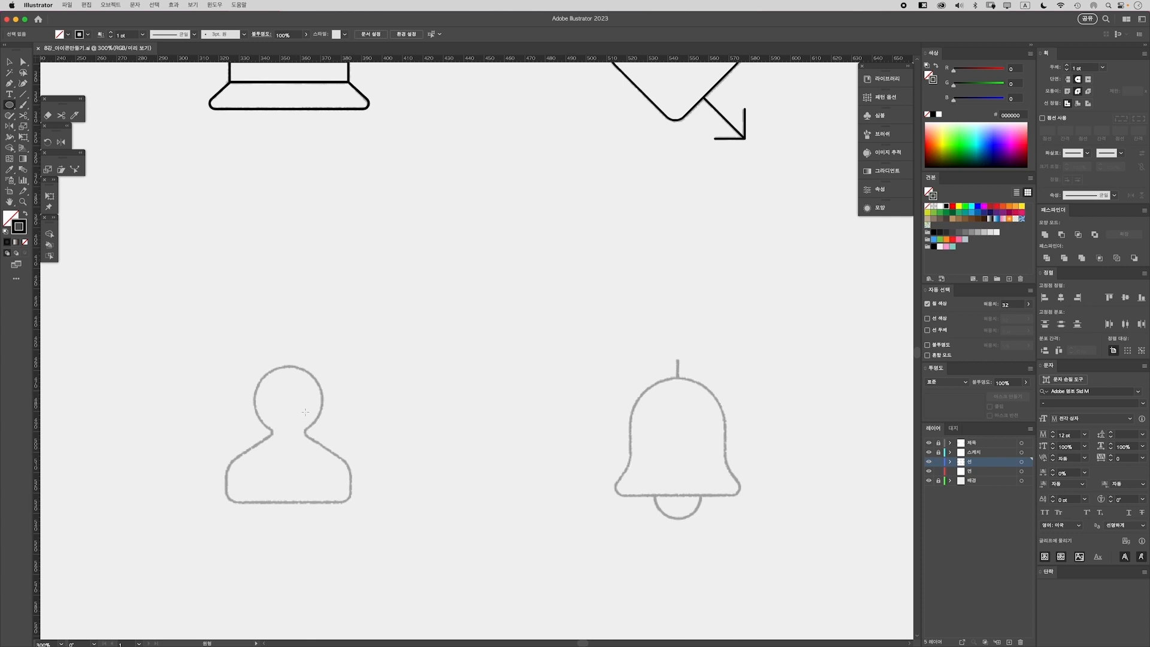
drag(287, 397, 325, 435)
key(v)
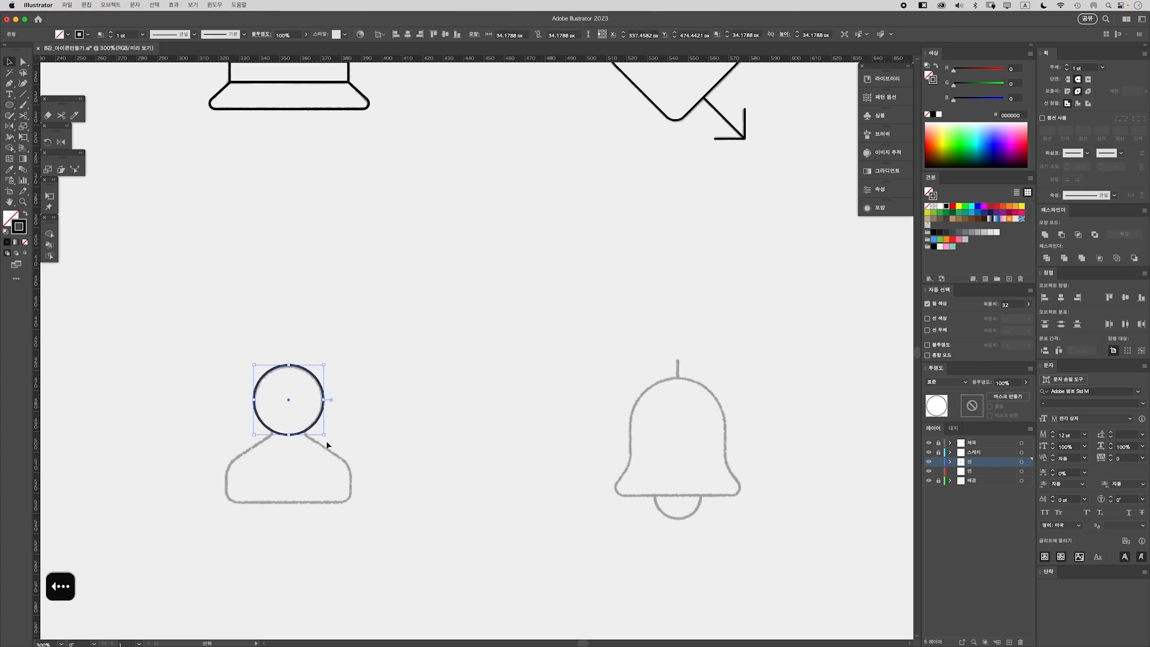
Nudge the head circle into position and shrink it slightly to fit the person sketch
key(Left)
key(Right)
key(Up)
key(Down)
key(Down)
key(super+equal)
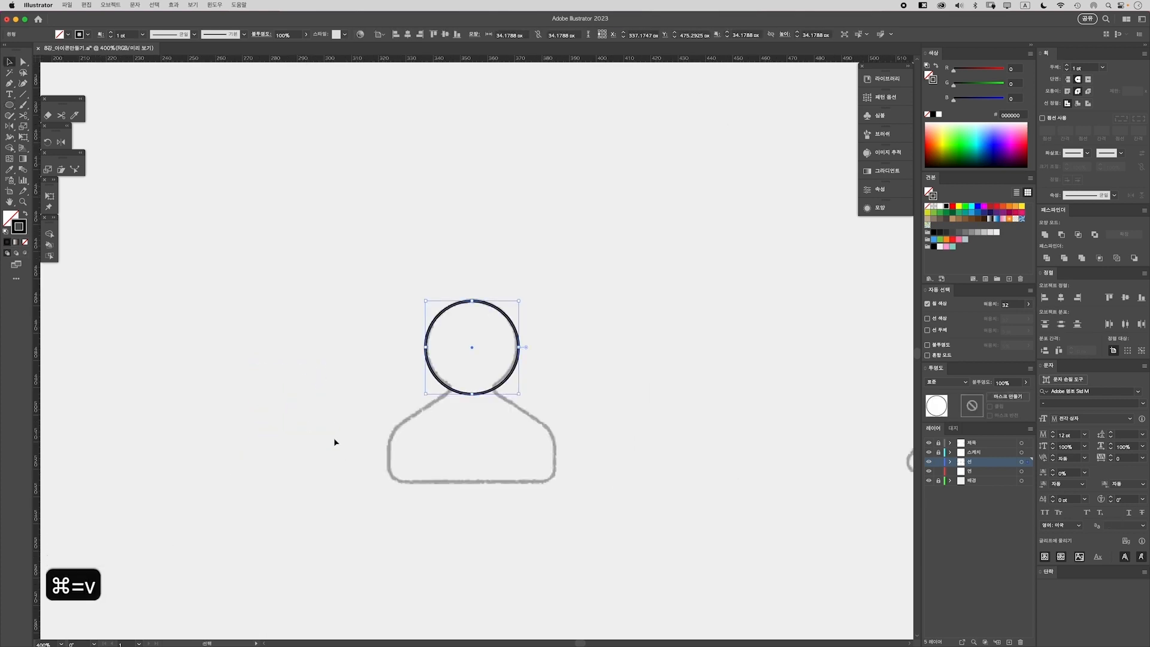
drag(472, 394, 472, 392)
click(469, 443)
Draw a rectangle about 62.5 × 19.1 px over the lower part of the person's sketched body
key(super+minus)
drag(469, 444, 428, 432)
key(m)
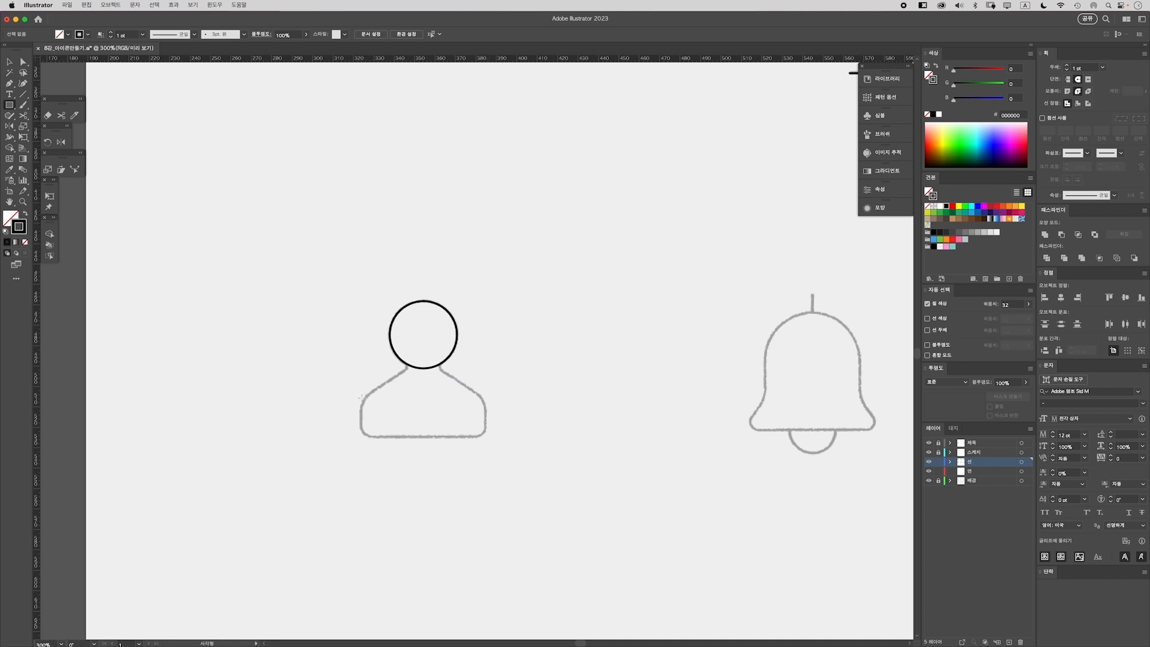
drag(358, 397, 486, 438)
key(super+equal)
key(v)
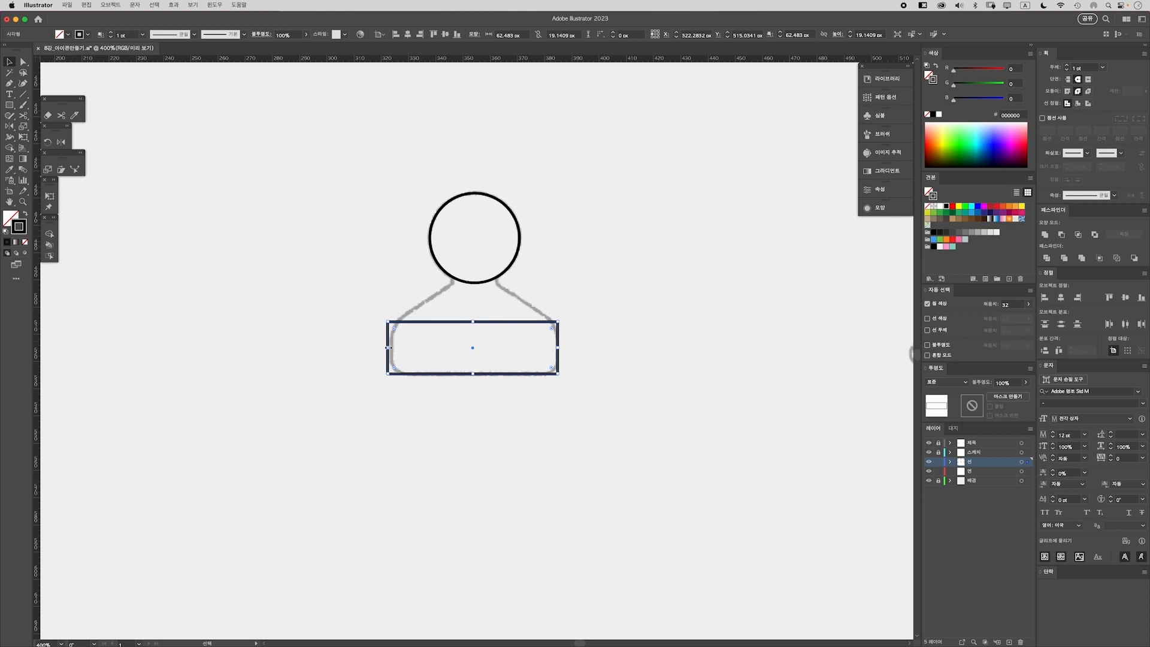
Adjust the body rectangle's side edges to the sketch, making it about 61 px wide
drag(388, 347, 392, 348)
drag(558, 349, 559, 349)
click(345, 320)
key(space)
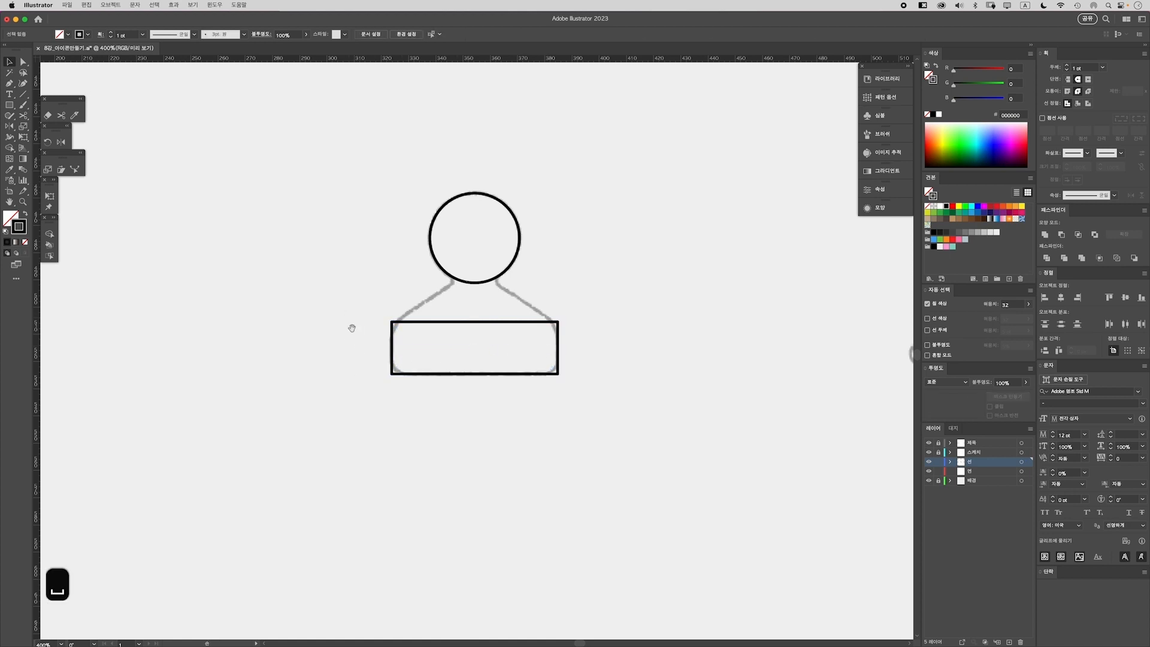
drag(351, 327, 298, 348)
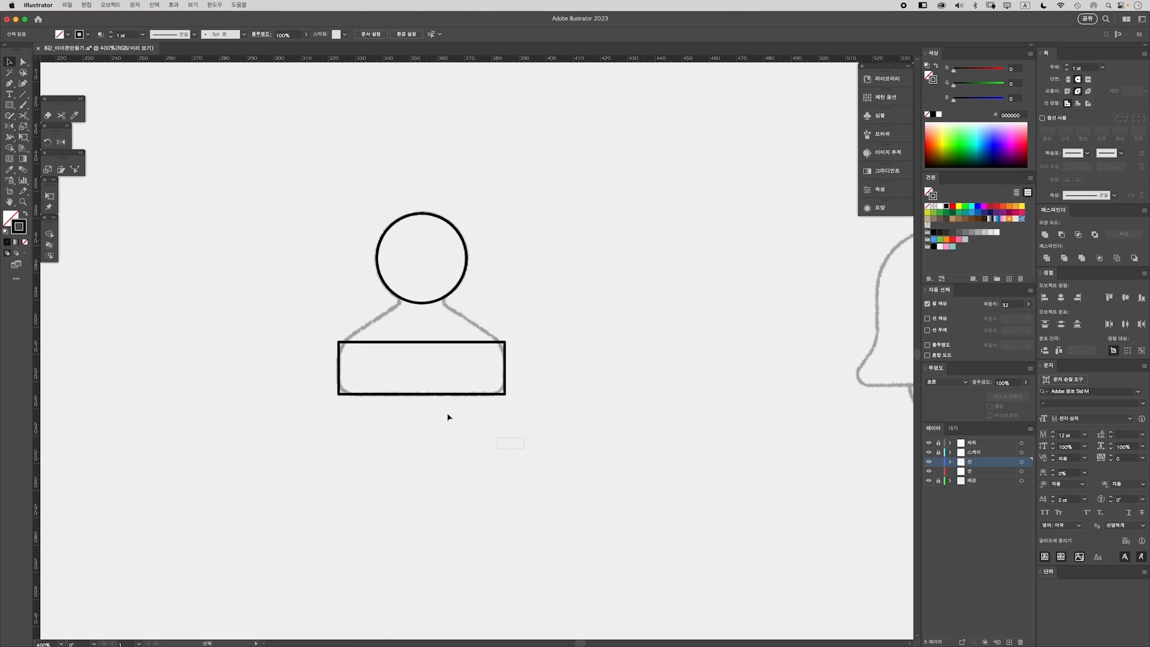
Add an anchor point at the middle of the body rectangle's top edge
drag(448, 417, 446, 386)
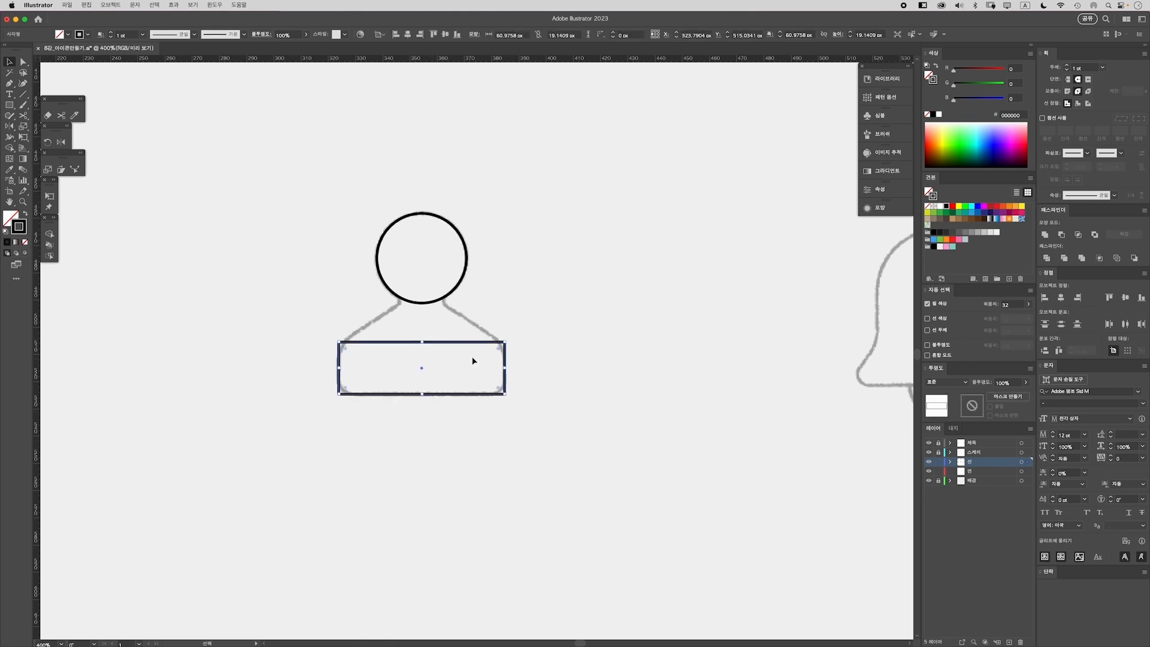
key(p)
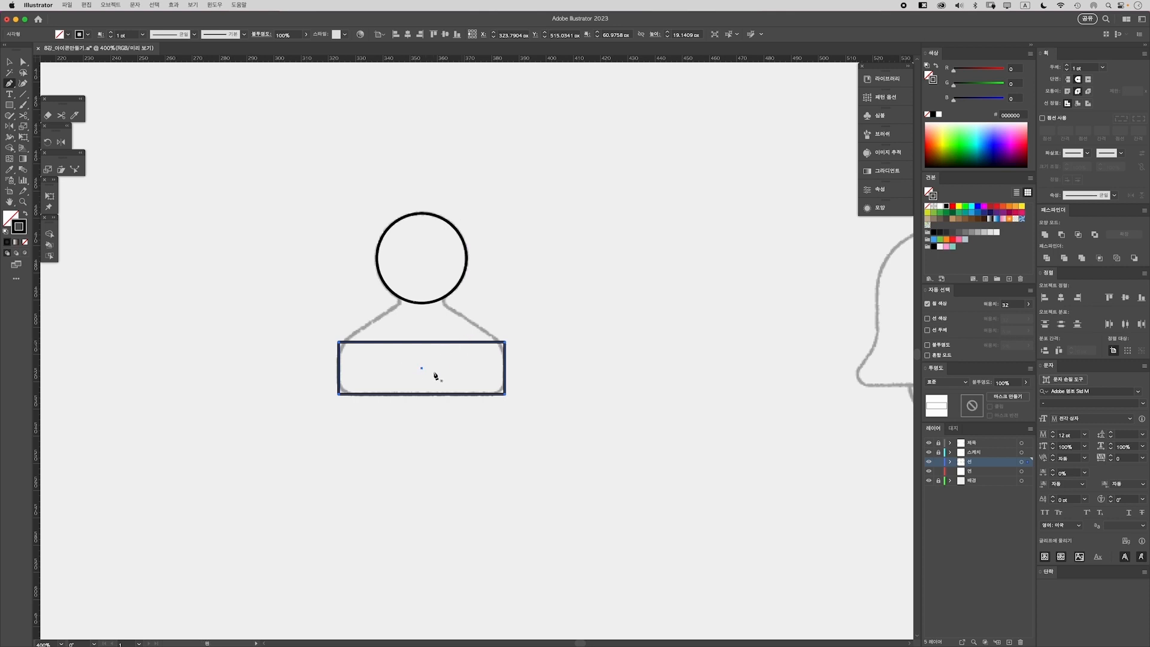
key(plus)
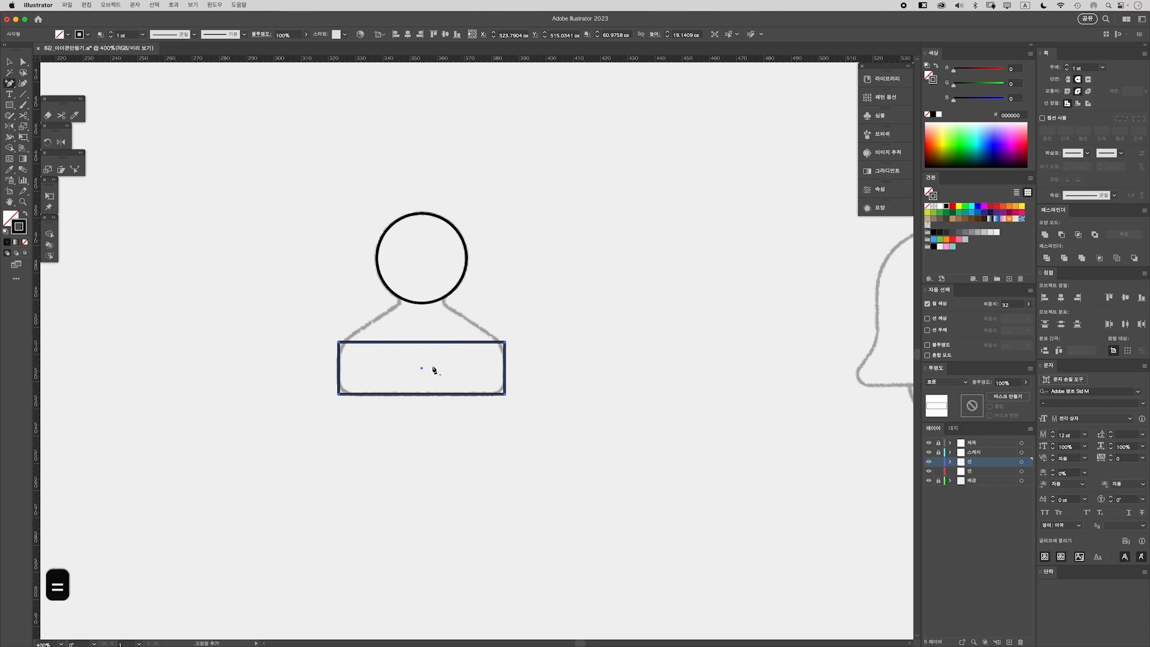
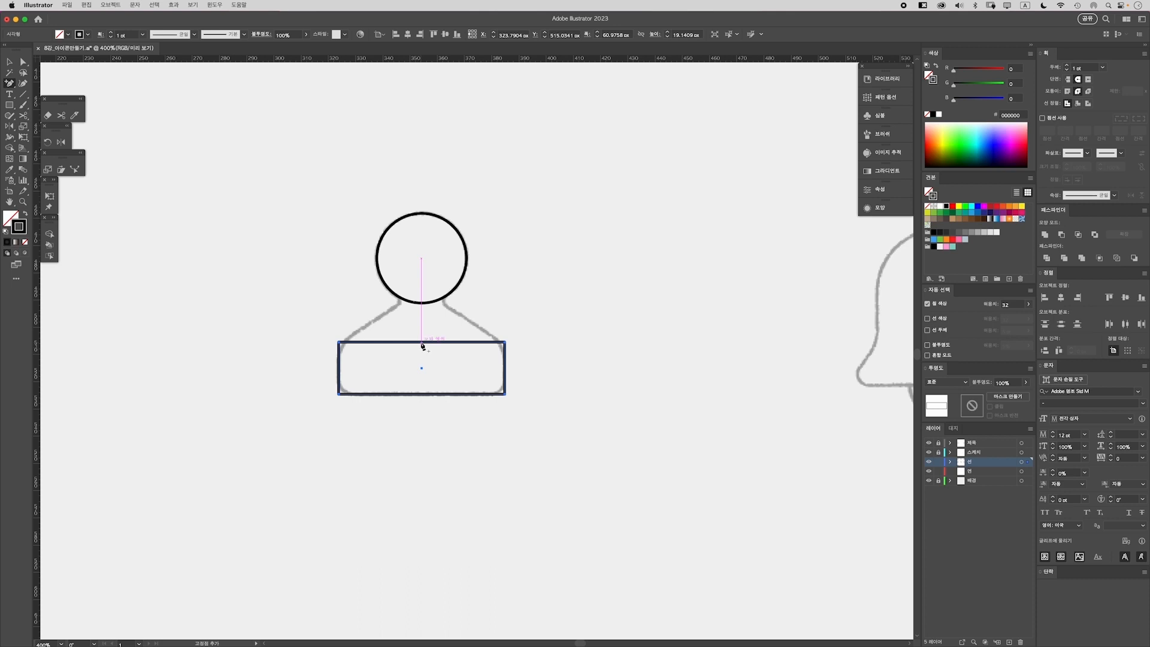
click(422, 342)
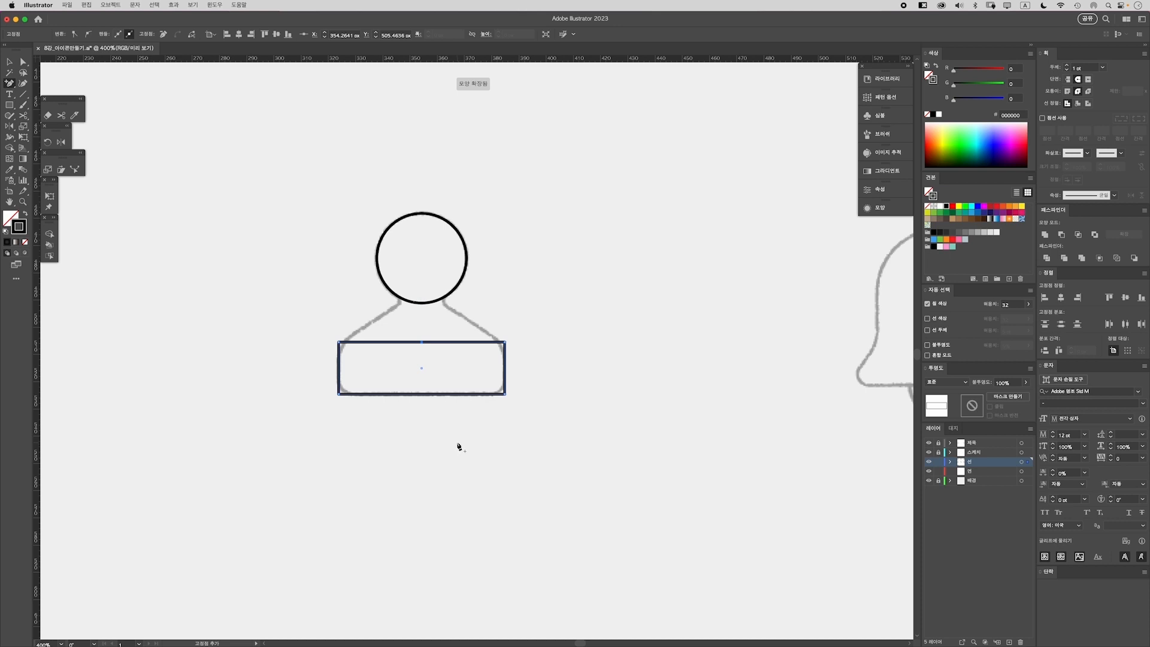
Raise the new top anchor point into the head circle so the sloping edges follow the sketched shoulders
key(a)
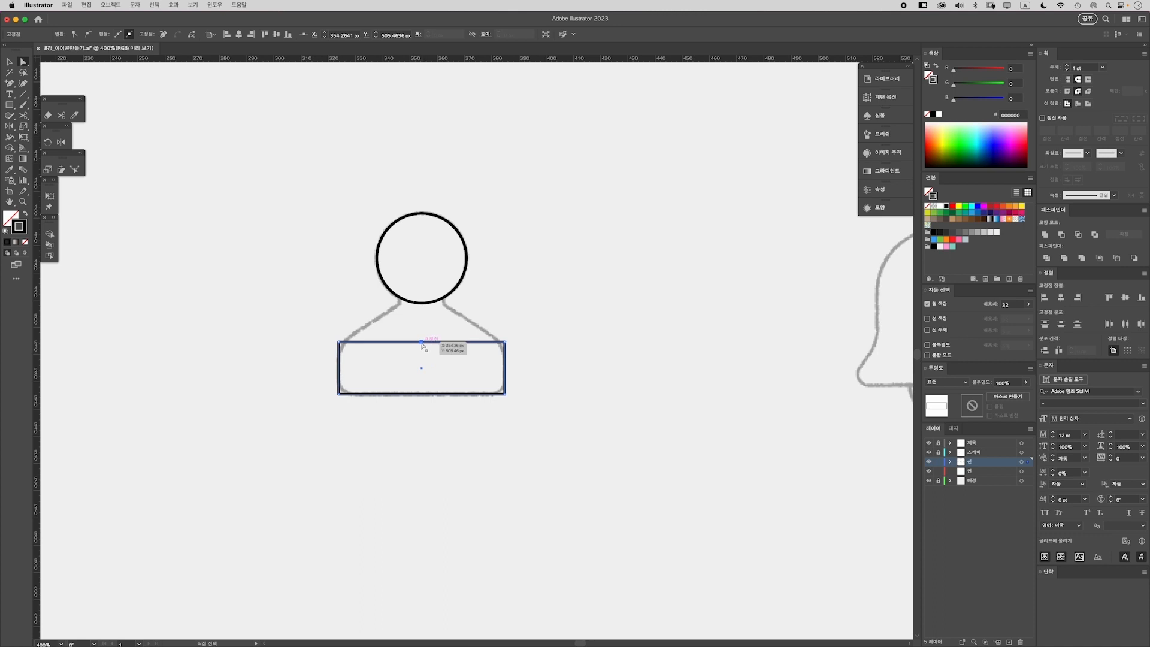
drag(422, 342, 423, 291)
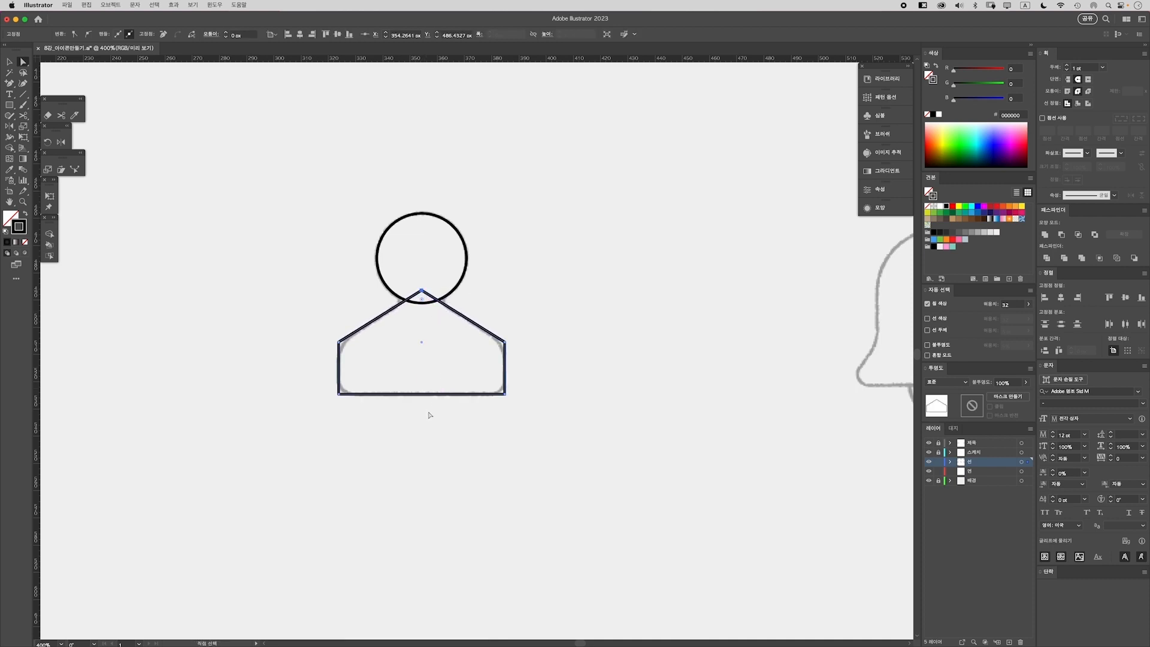
key(Up)
key(Up)
key(Down)
key(Down)
key(Down)
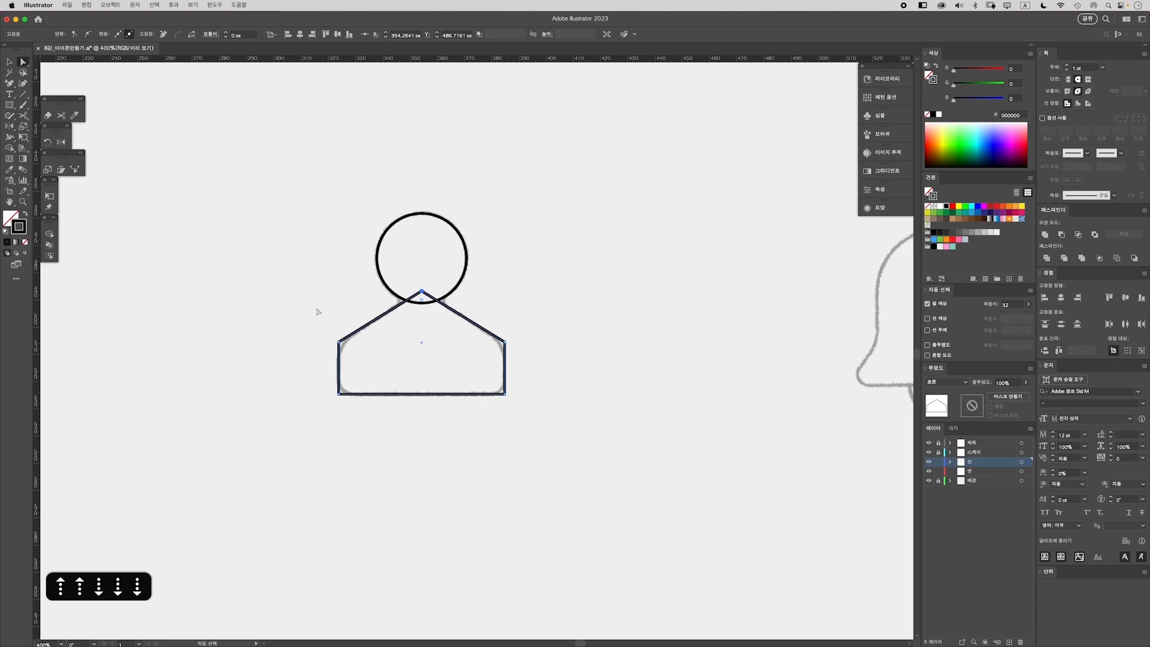
click(318, 311)
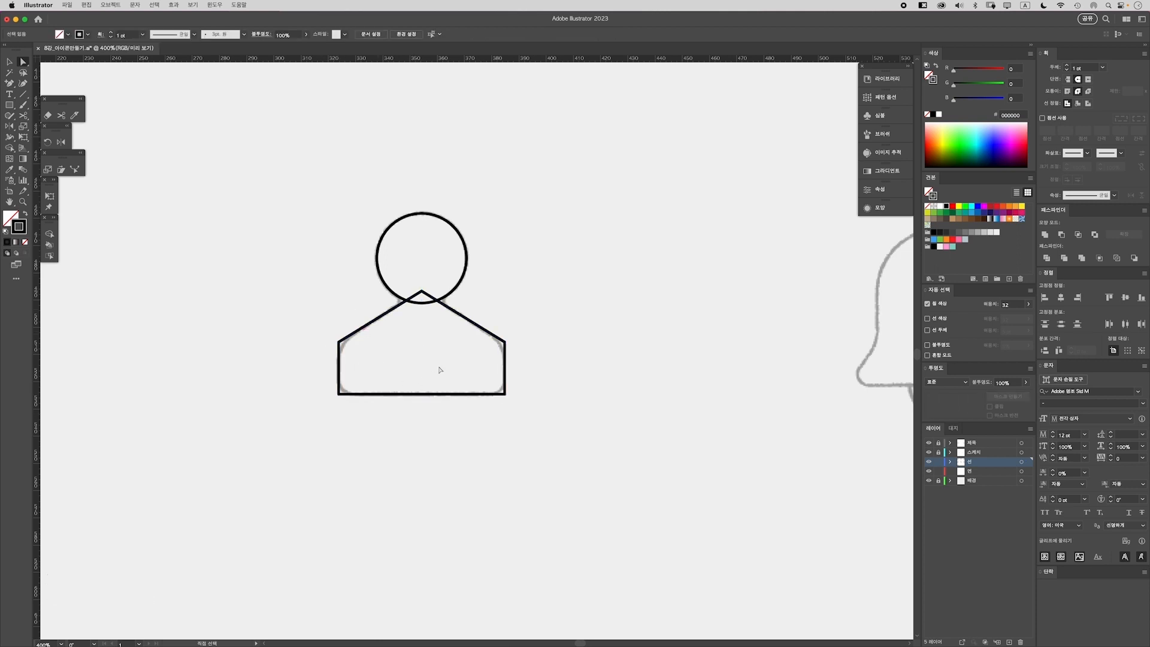
Nudge both shoulder corner points of the body slightly down to match the sketch
drag(535, 372, 535, 372)
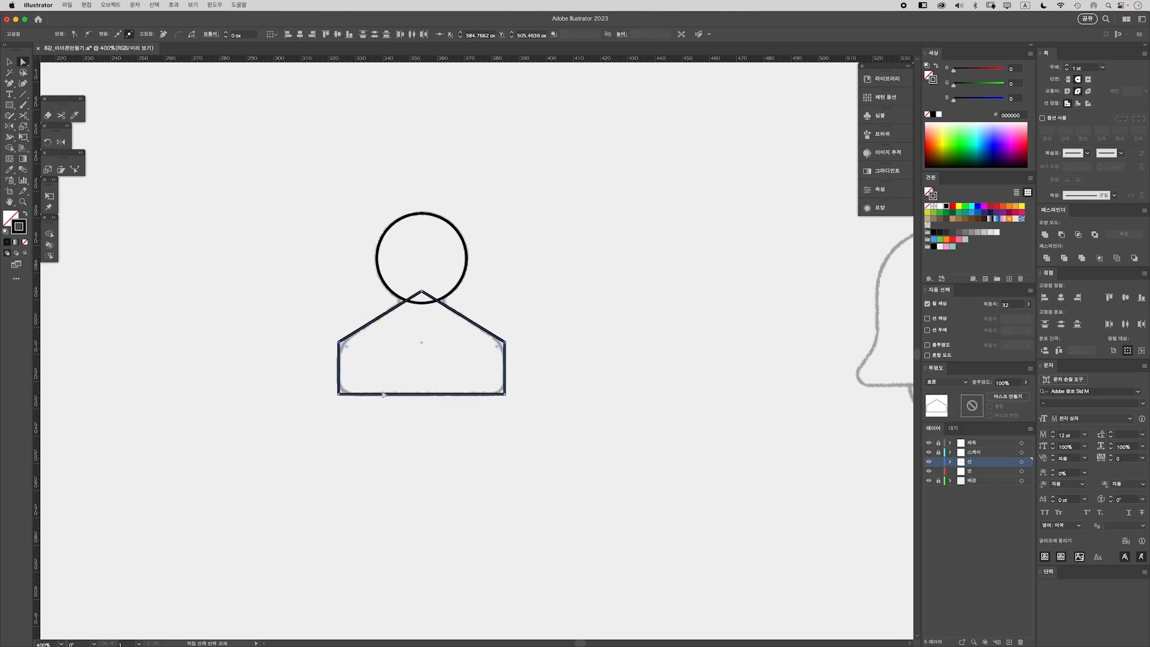
click(321, 334)
click(372, 337)
shift+click(505, 342)
key(Down)
key(Down)
key(Down)
key(Down)
key(Down)
key(Down)
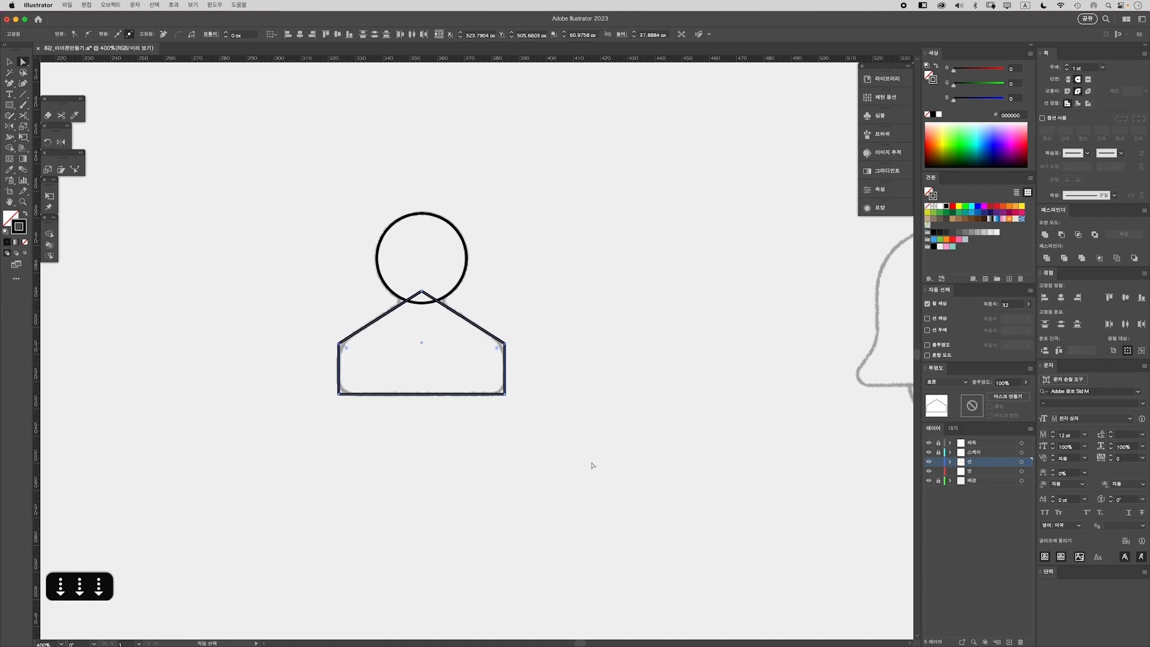
key(Up)
key(Up)
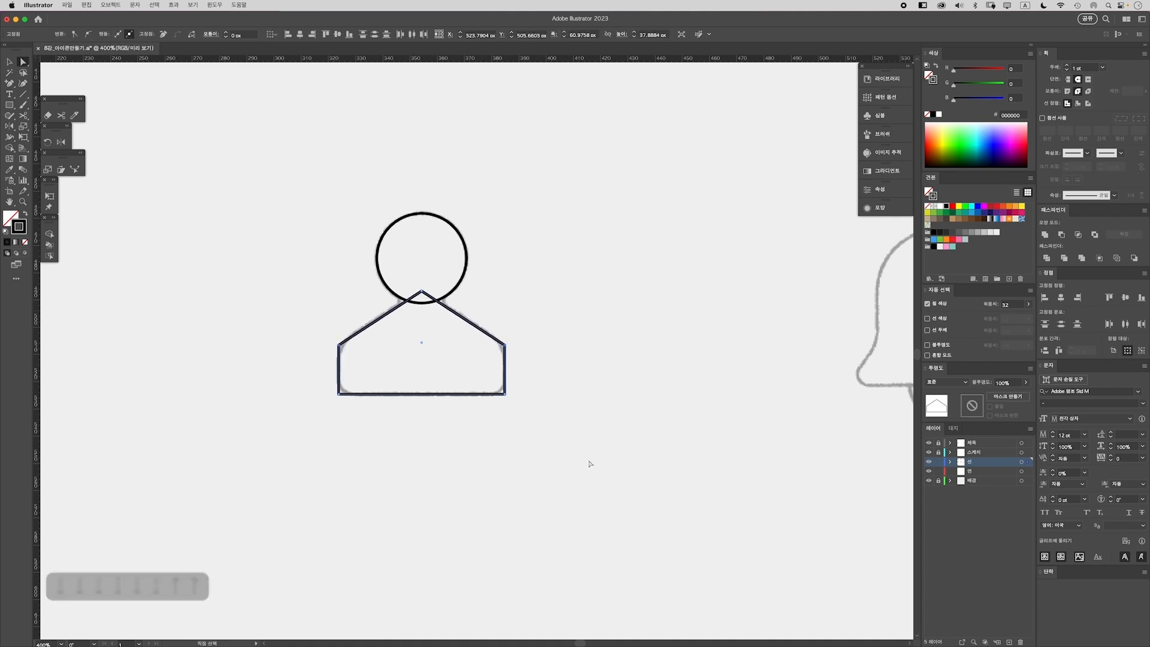
click(593, 470)
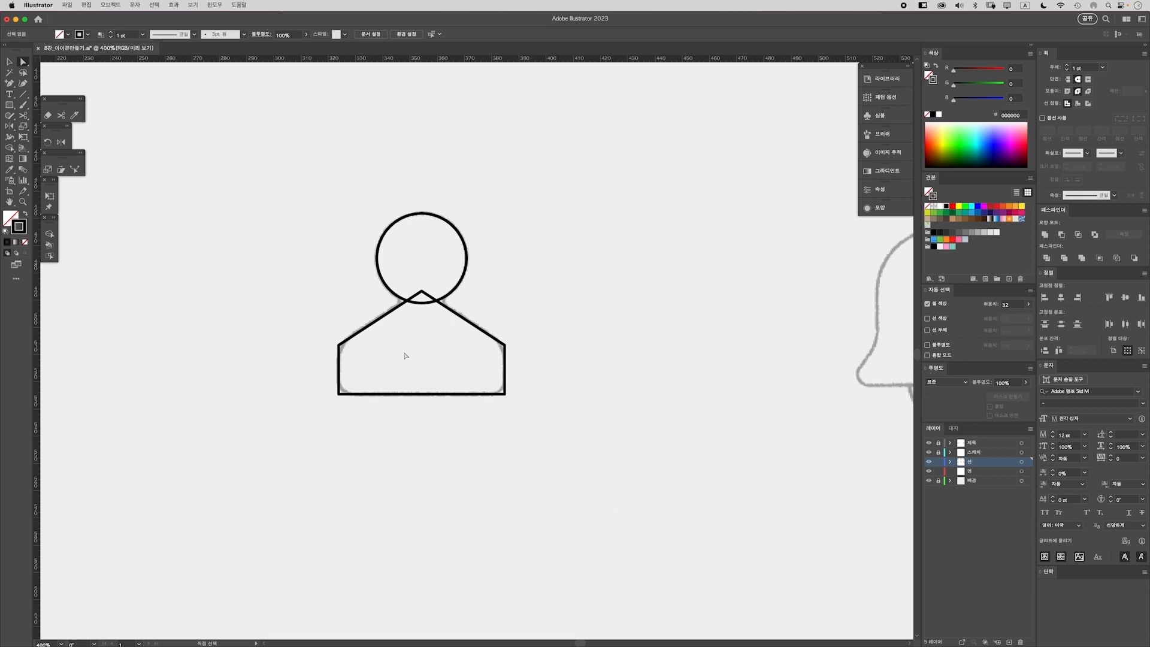
Unite the head circle and the body shape into one outline with Pathfinder
key(super+equal)
key(super+minus)
key(super+minus)
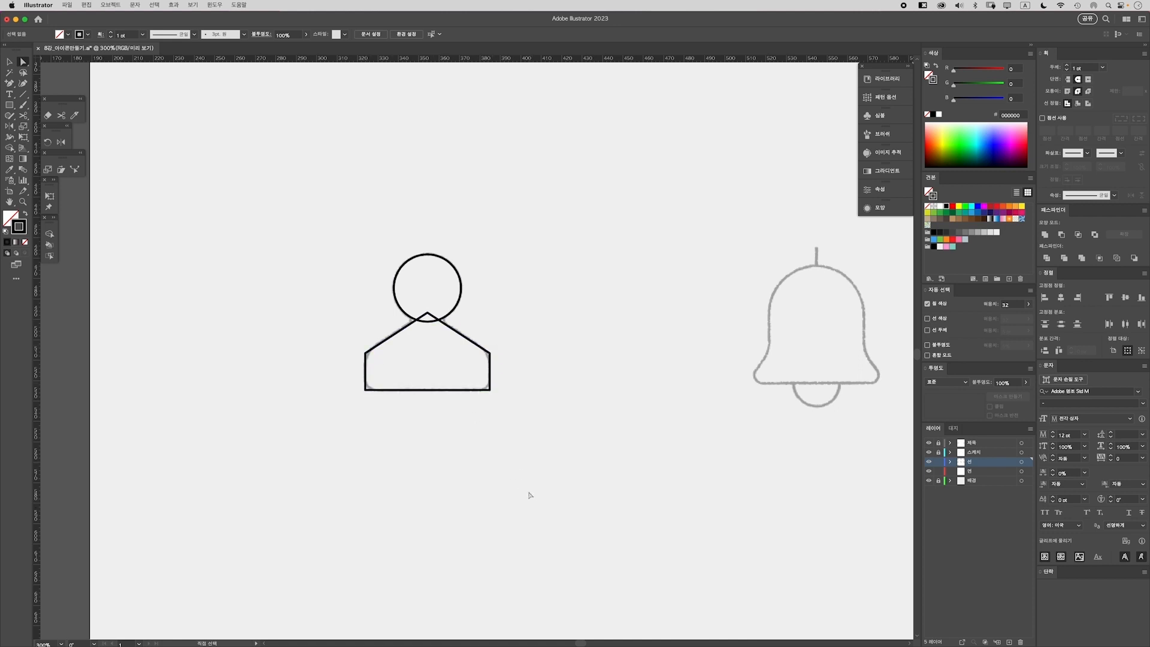
key(v)
drag(517, 449, 517, 450)
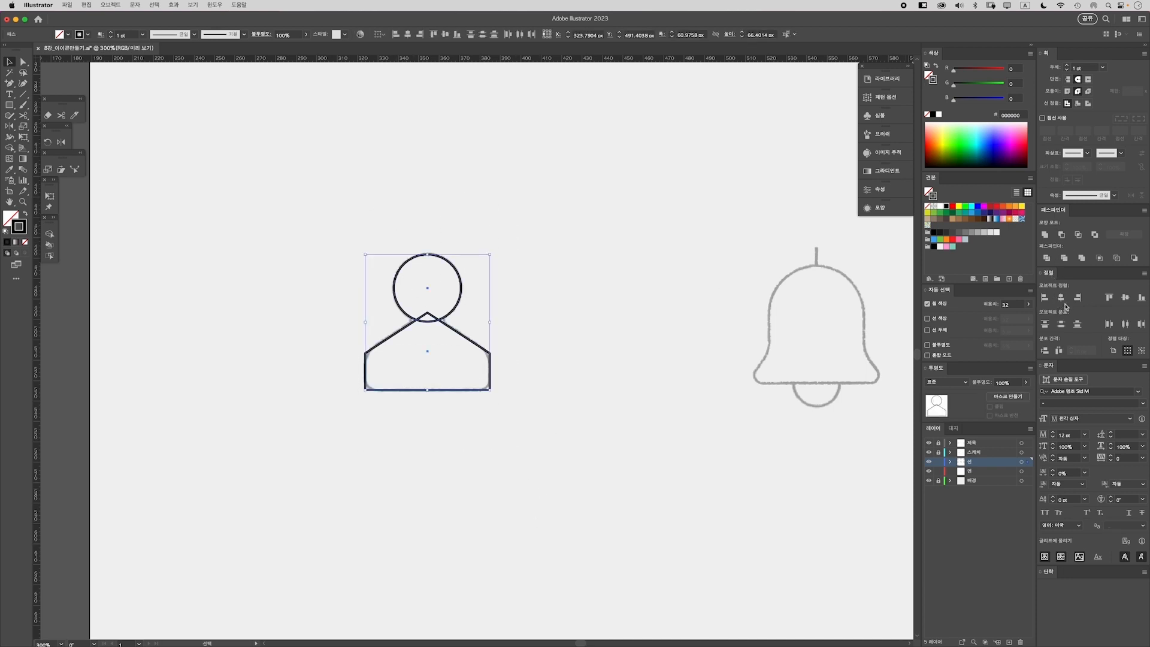
click(522, 440)
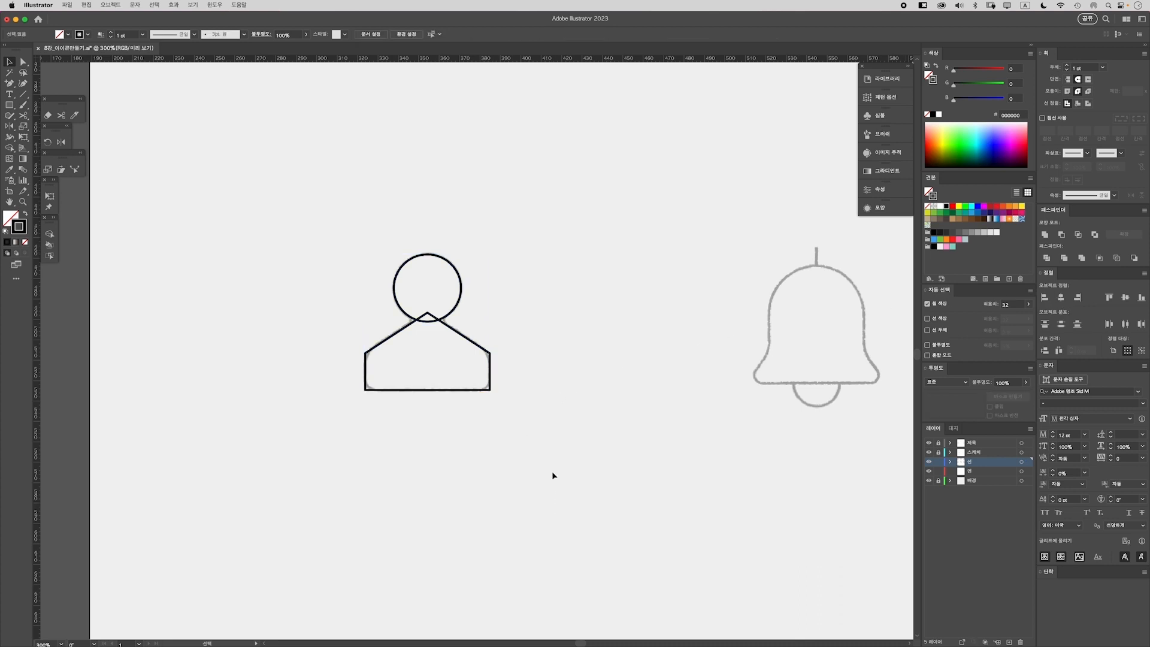
key(super+a)
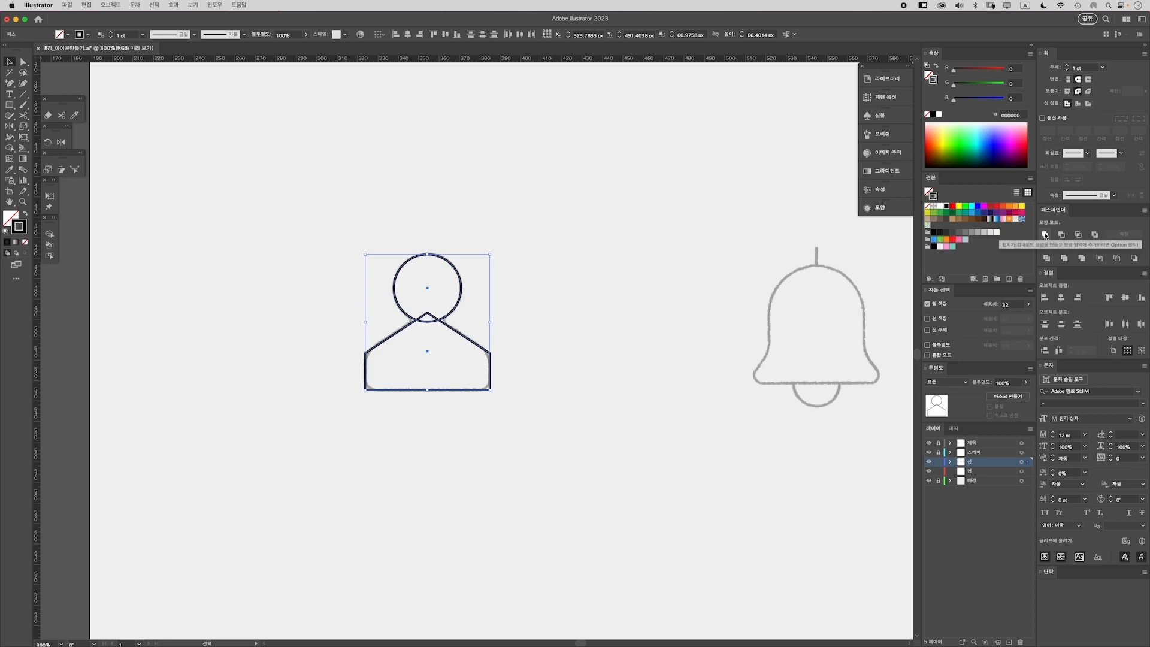
click(1045, 236)
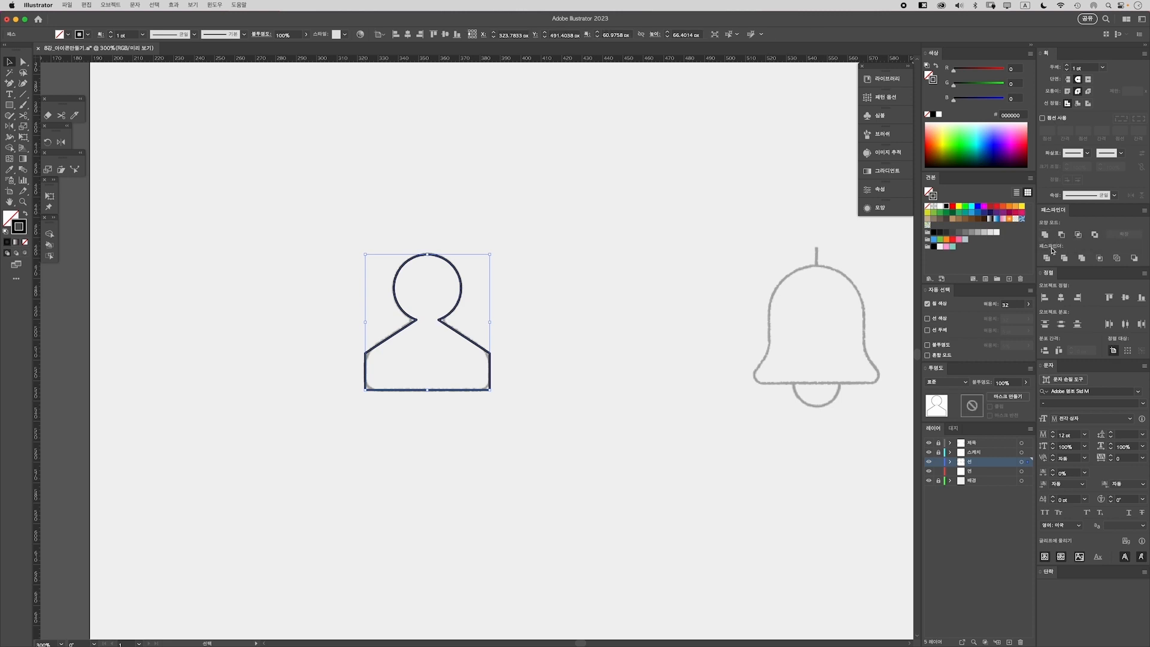
click(535, 462)
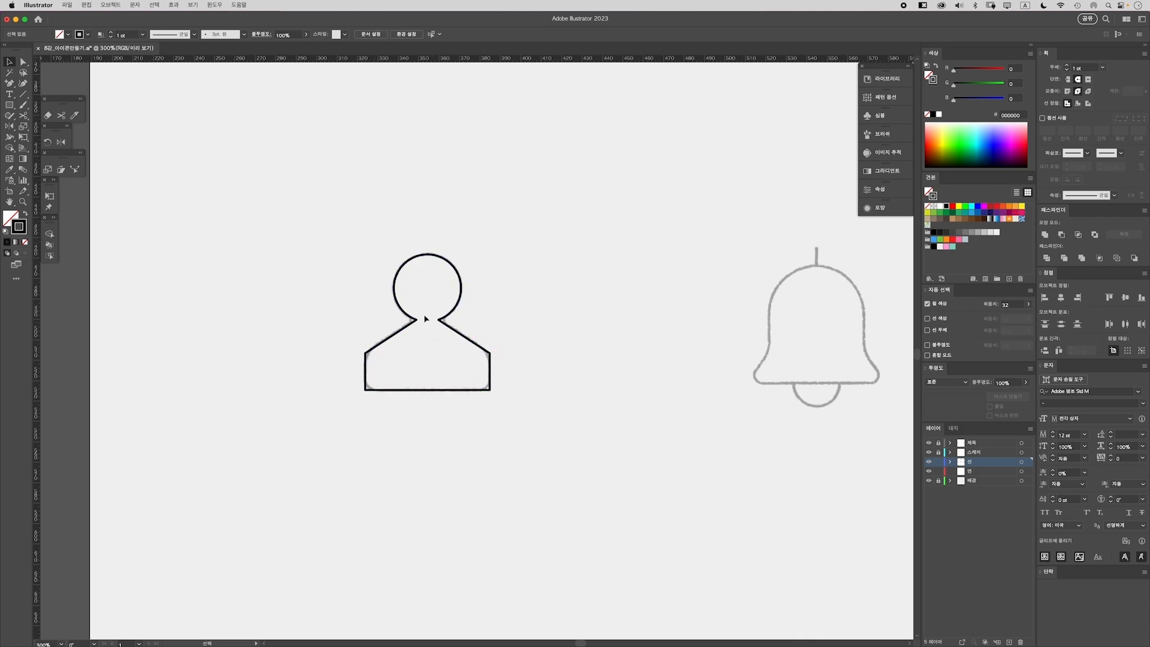
Round the two neck corners where the person's head meets the shoulders
key(super+equal)
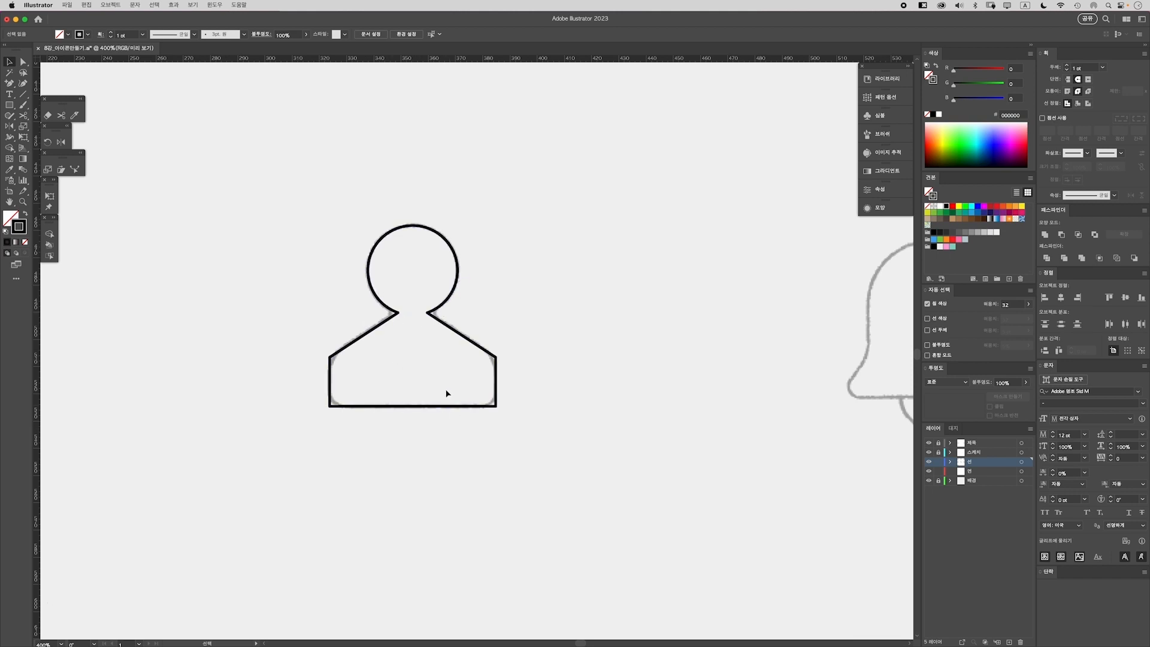
key(a)
drag(404, 329, 444, 318)
click(316, 342)
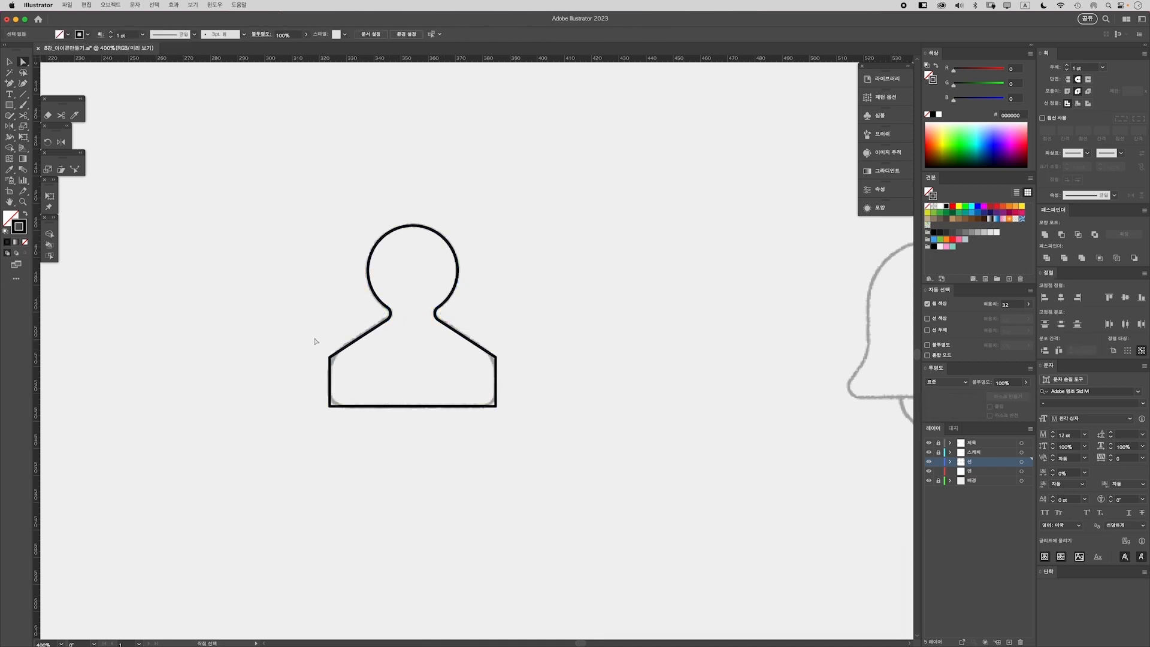
Round the person's shoulder corners by about 7.8 px and round the bottom corners to follow the sketch
key(super+a)
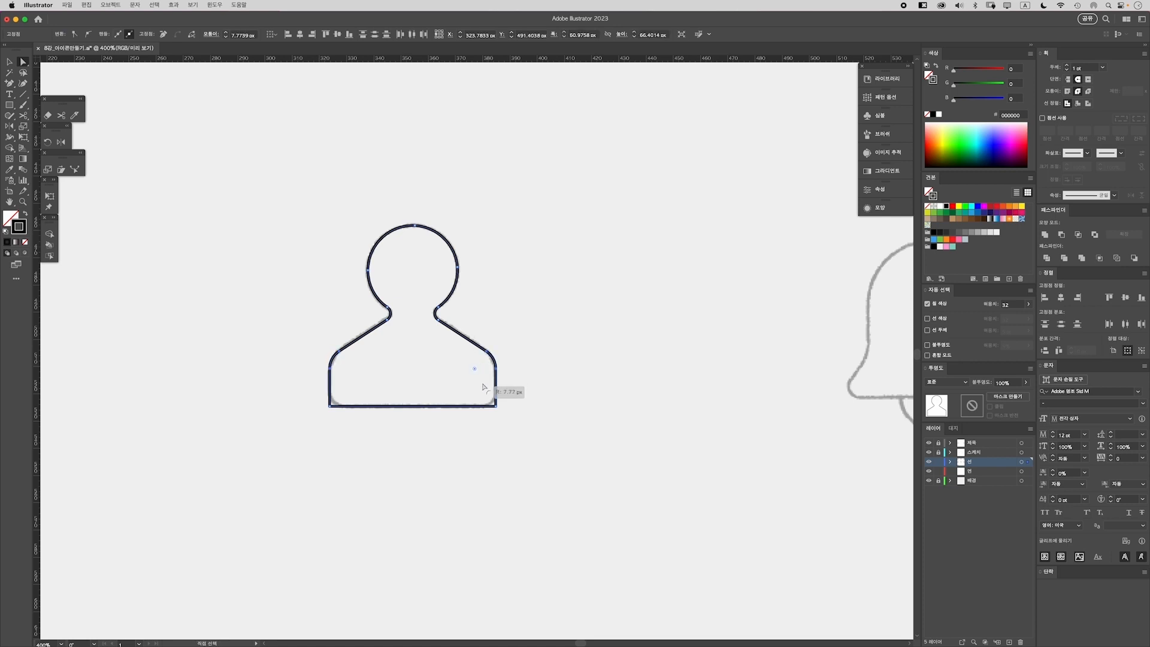
drag(484, 387, 482, 388)
drag(535, 422, 485, 396)
click(505, 466)
Draw a circle over the bell sketch's rounded dome, matching the dome's width
key(super+minus)
key(super+minus)
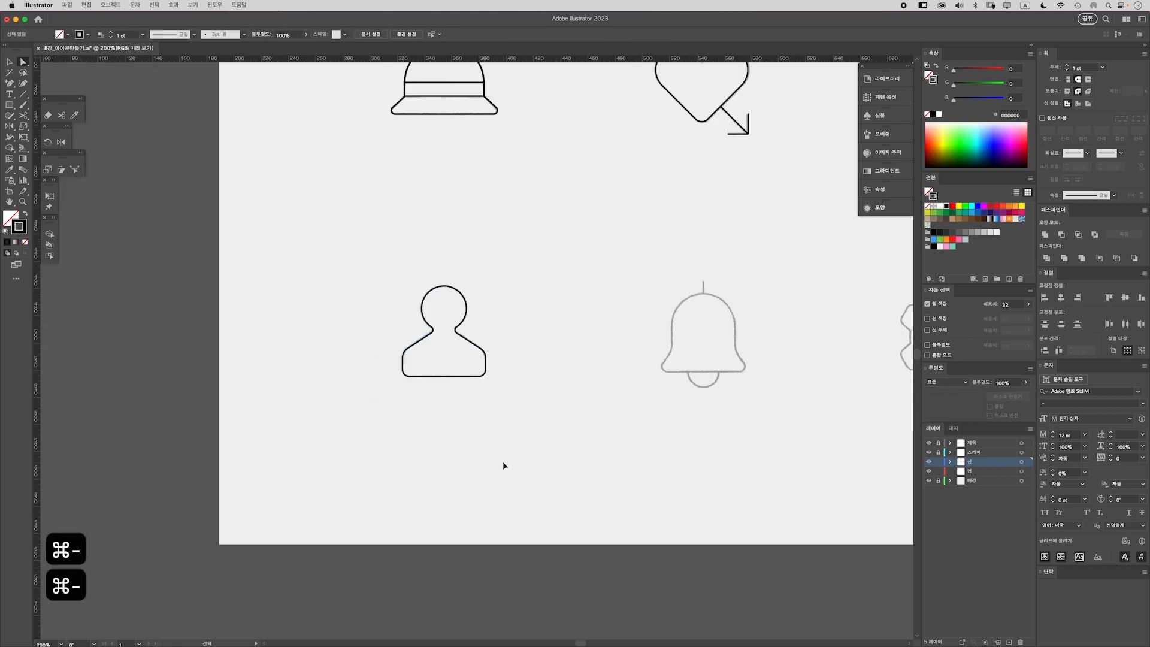
key(space)
drag(533, 375, 370, 417)
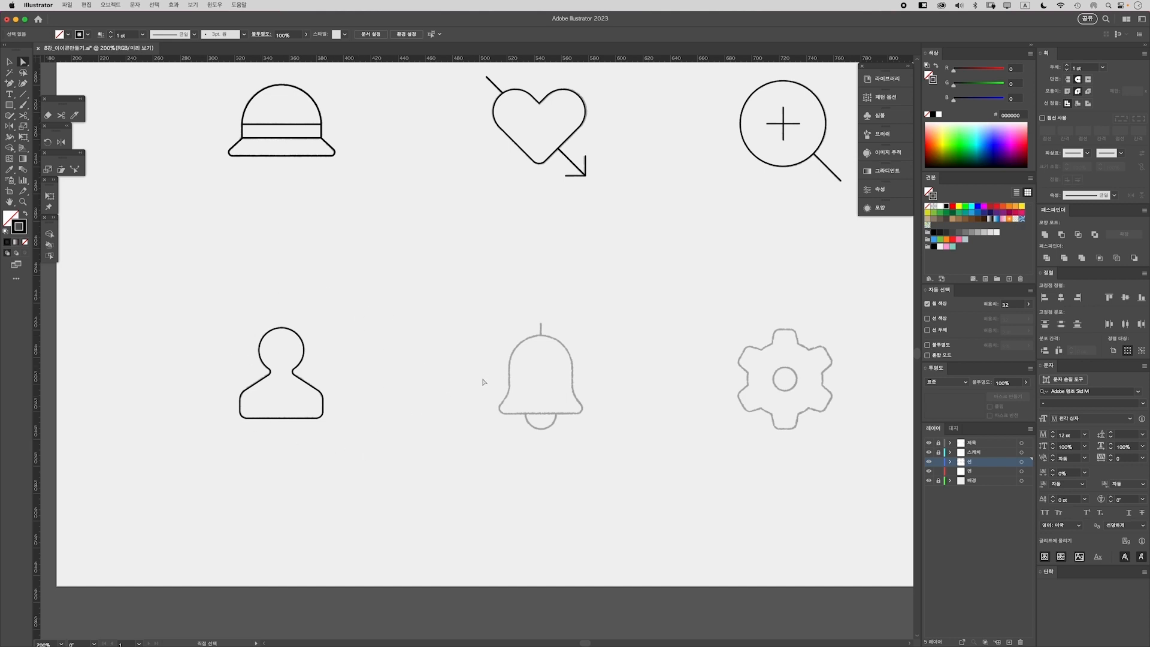
key(super+equal)
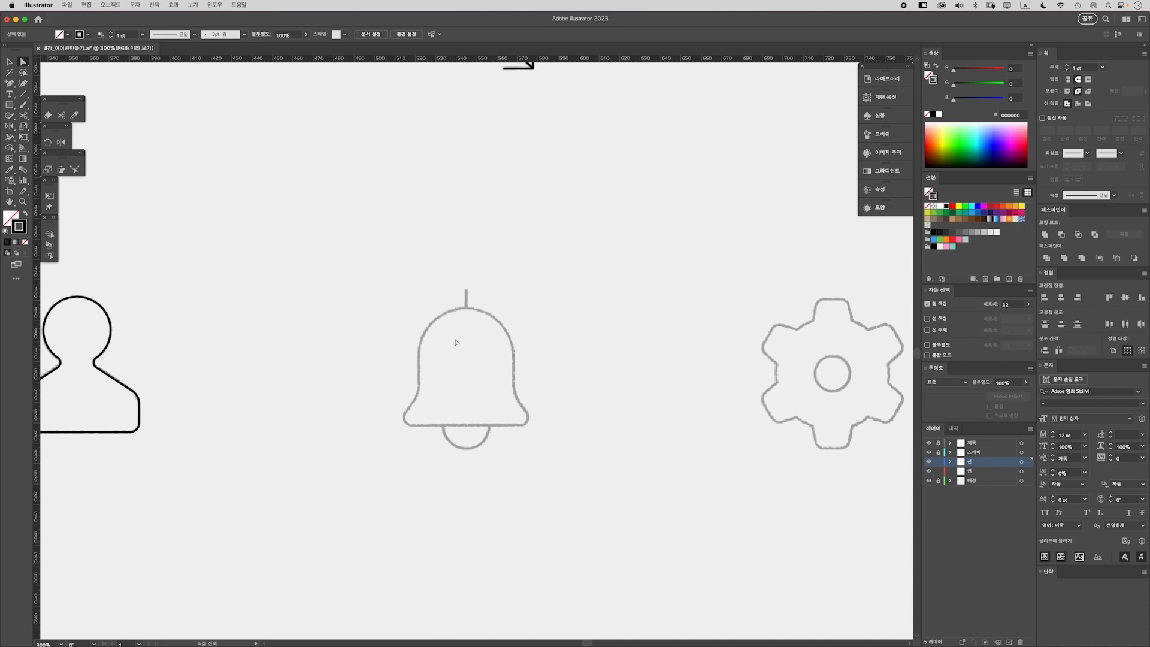
key(l)
drag(465, 352, 468, 406)
key(v)
drag(368, 291, 519, 471)
click(534, 509)
Delete the circle's bottom anchor point so only the upper semicircle remains as the bell's dome
key(a)
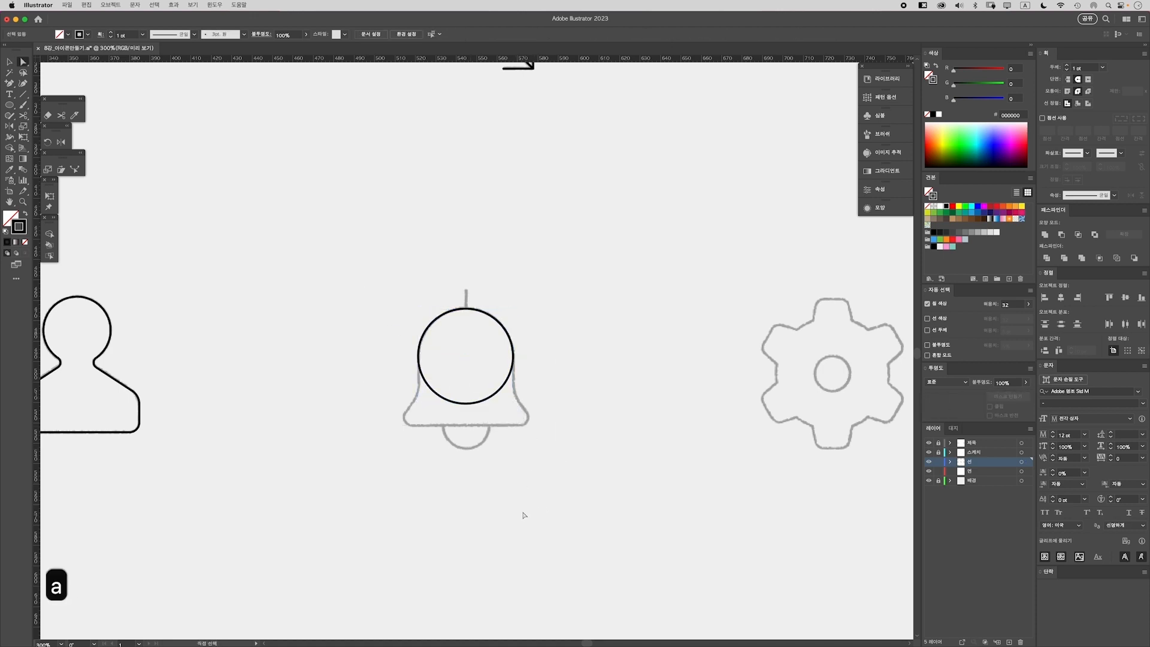
click(466, 404)
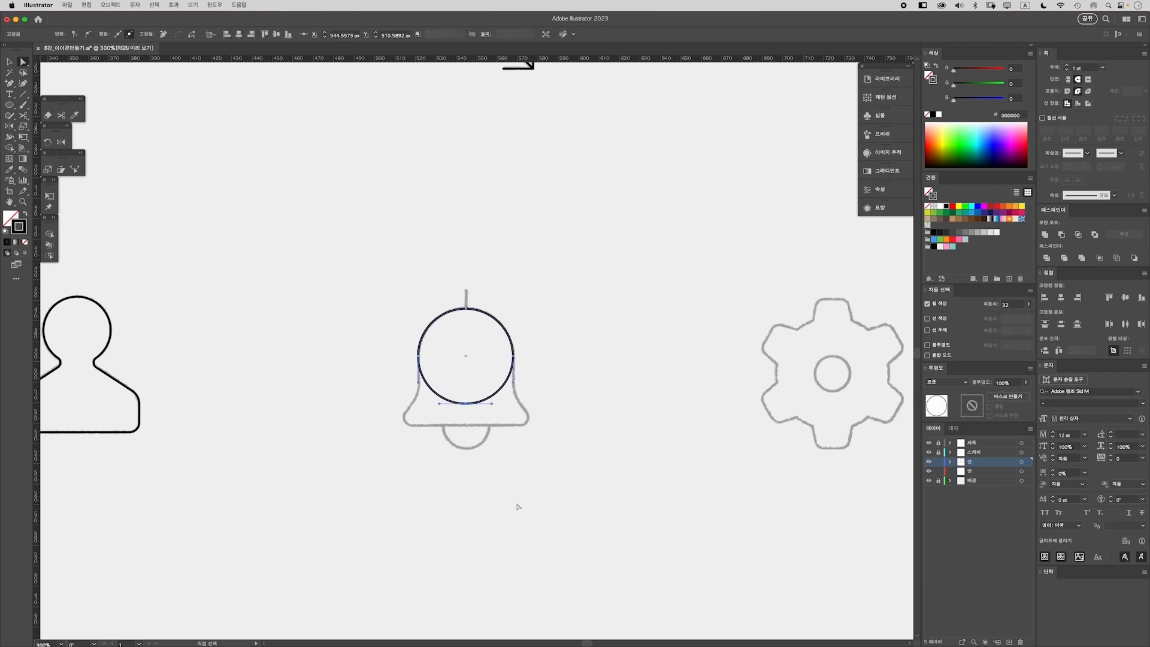
key(BackSpace)
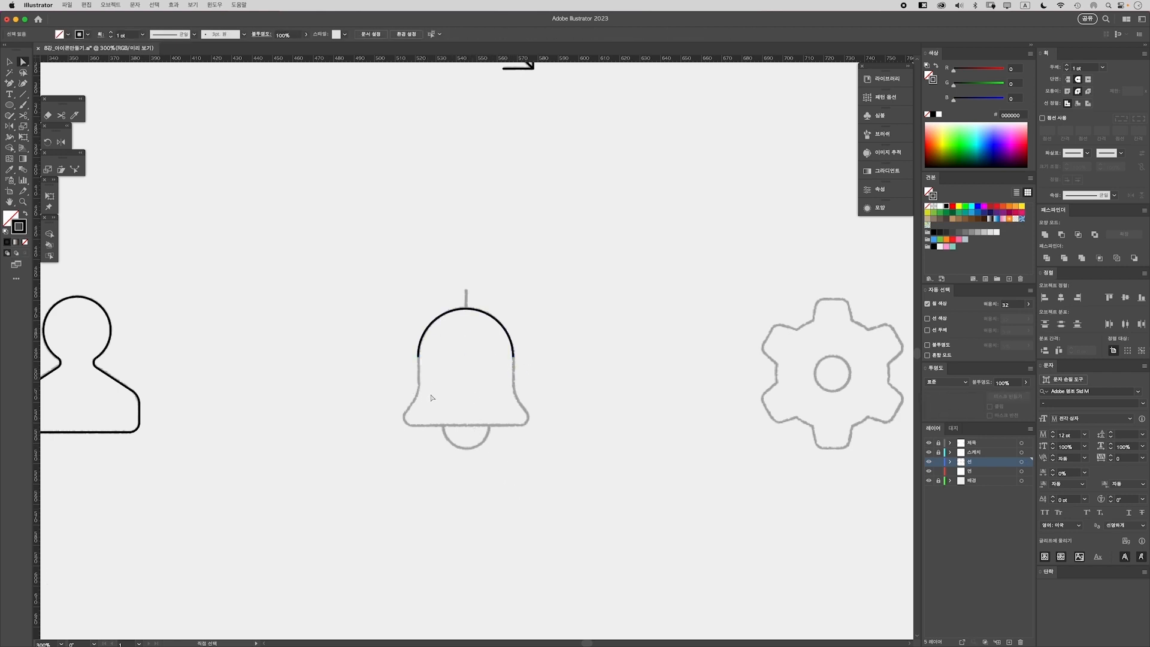
Extend the dome with straight Pen segments down the sides, out to the flared rim and along the base, closing the bell outline
key(p)
drag(419, 358, 419, 393)
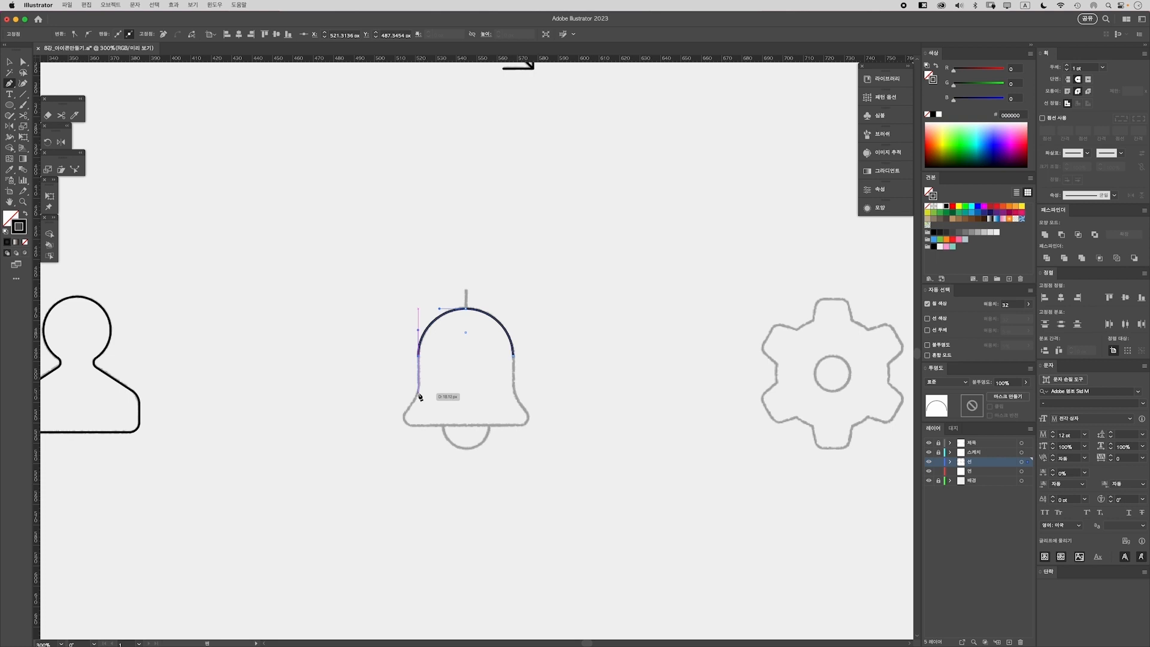
click(418, 393)
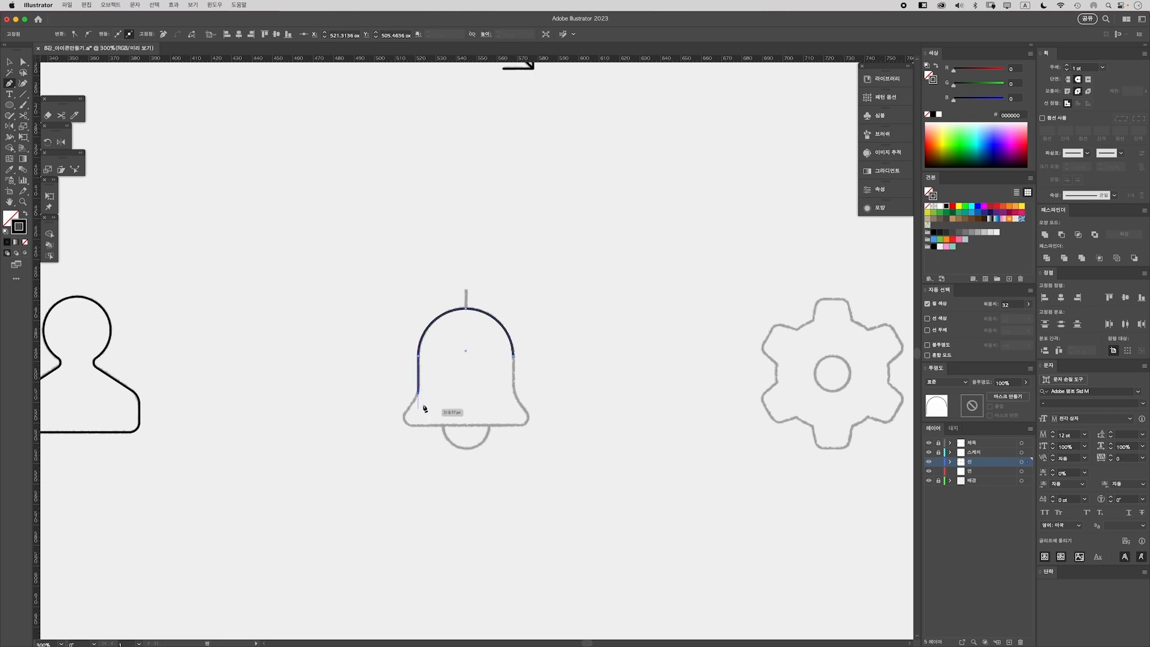
click(396, 428)
click(541, 429)
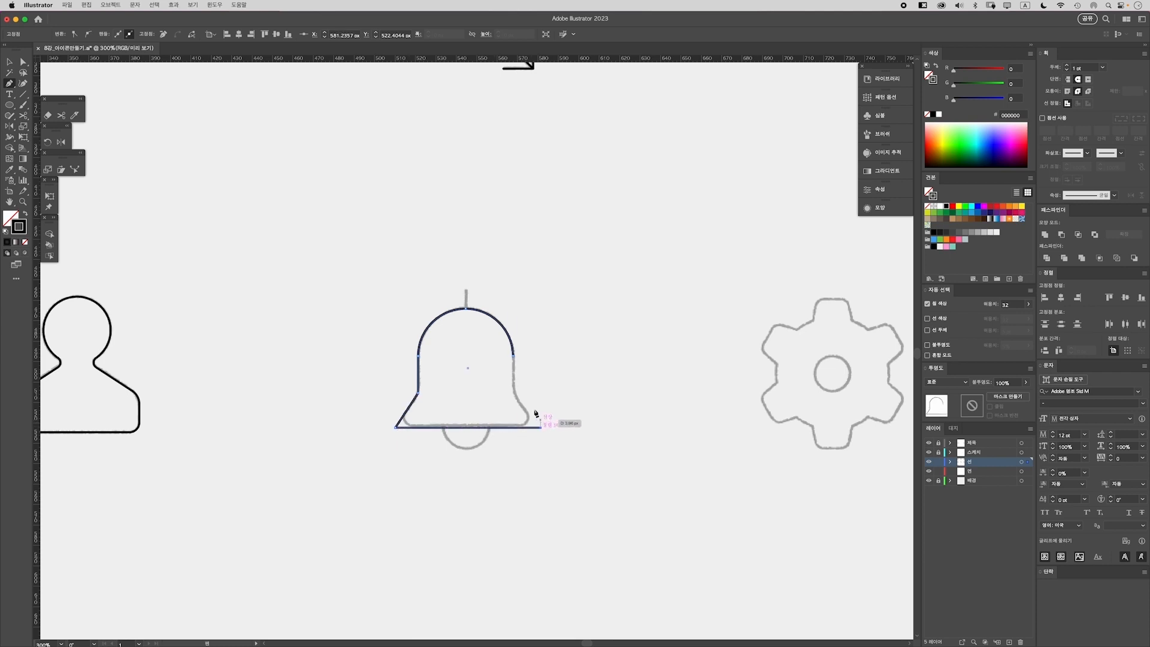
click(514, 393)
click(513, 356)
Nudge the bell's base corner points slightly up and its lower-right corner slightly left to match the sketch
key(a)
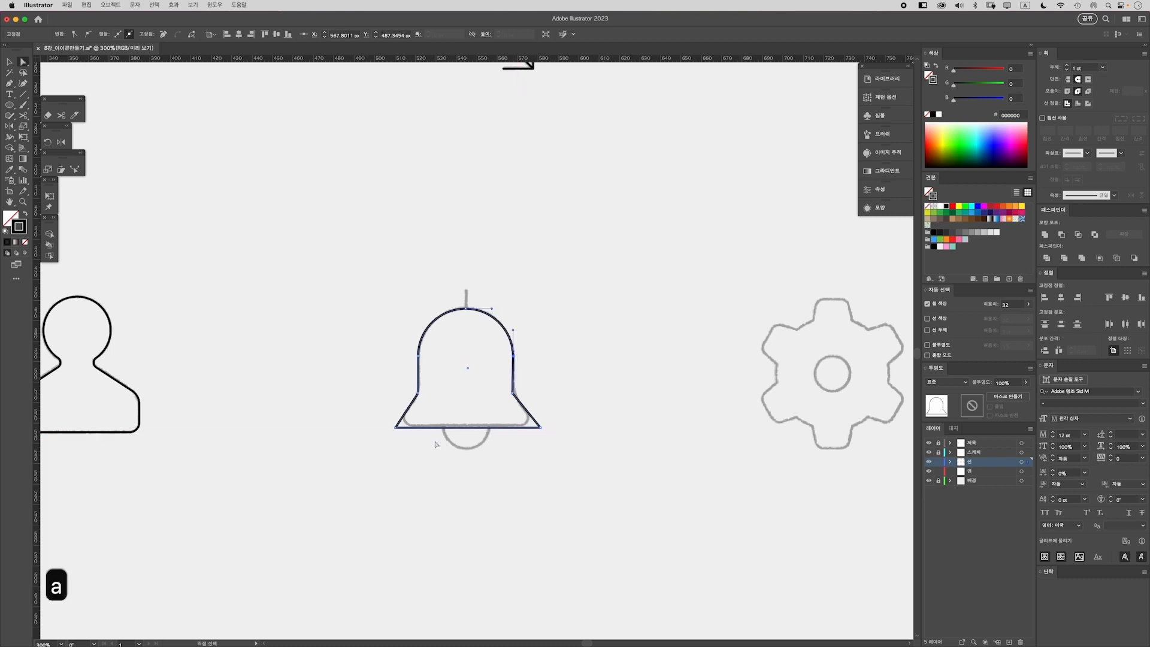
key(Up)
key(Up)
key(Up)
key(Up)
drag(590, 465, 532, 415)
key(Left)
key(Left)
key(Left)
key(Left)
click(553, 461)
Align the bell's right waist point with the dome's right end so that side is exactly vertical
click(514, 371)
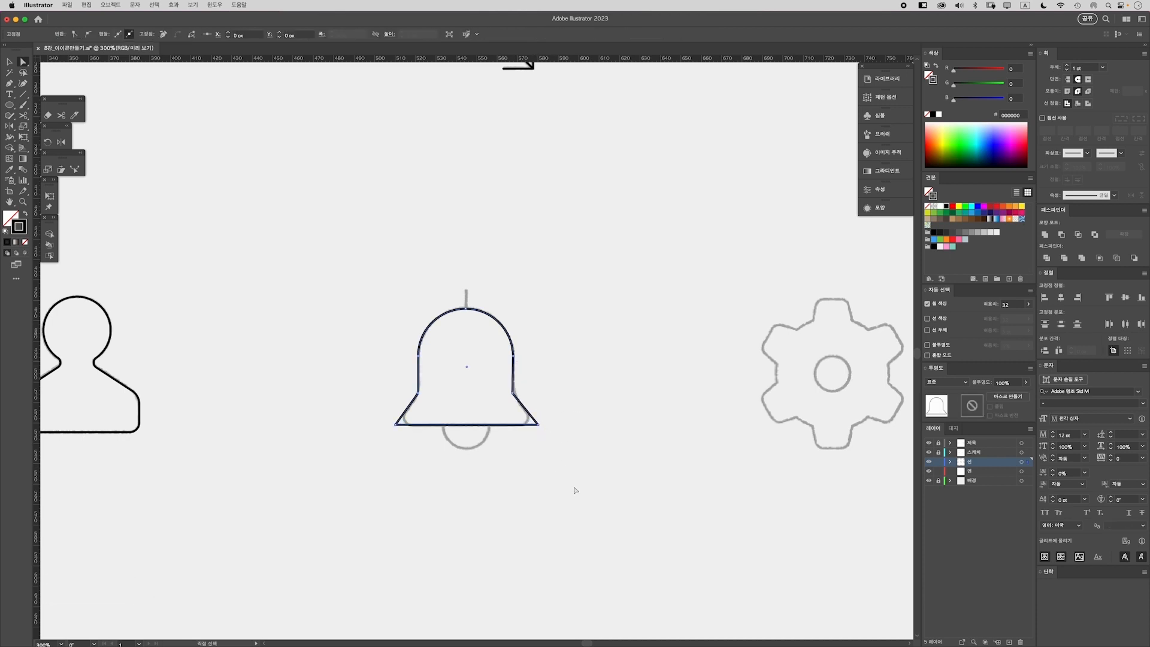
click(576, 435)
click(513, 356)
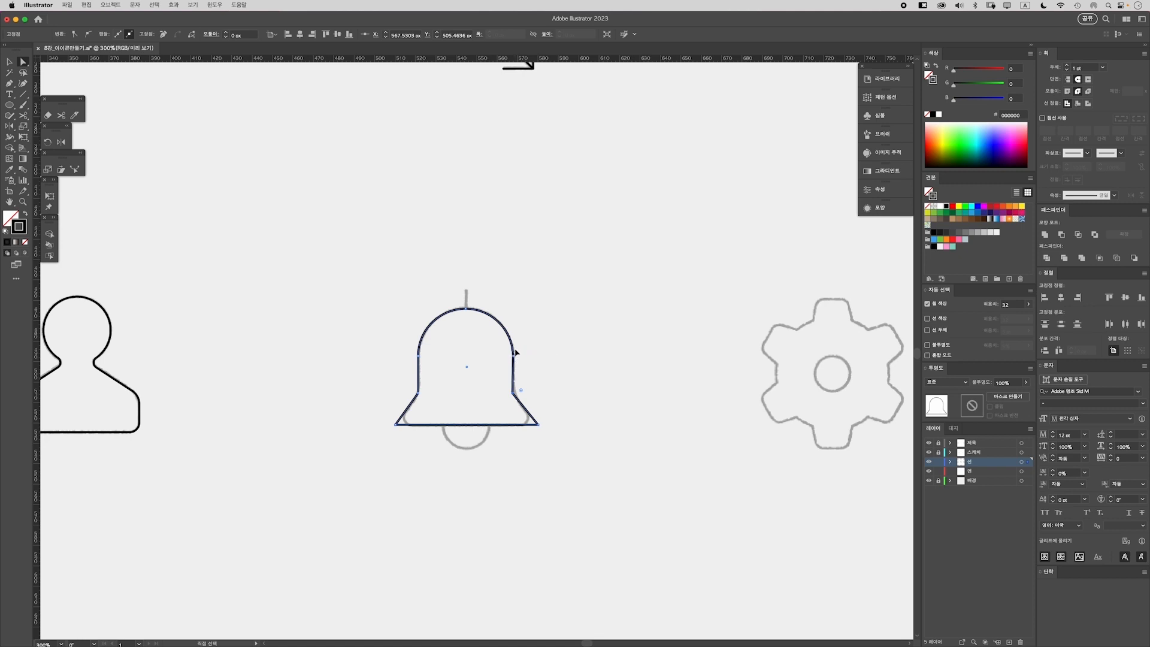
key(super+equal)
key(super+equal)
click(536, 352)
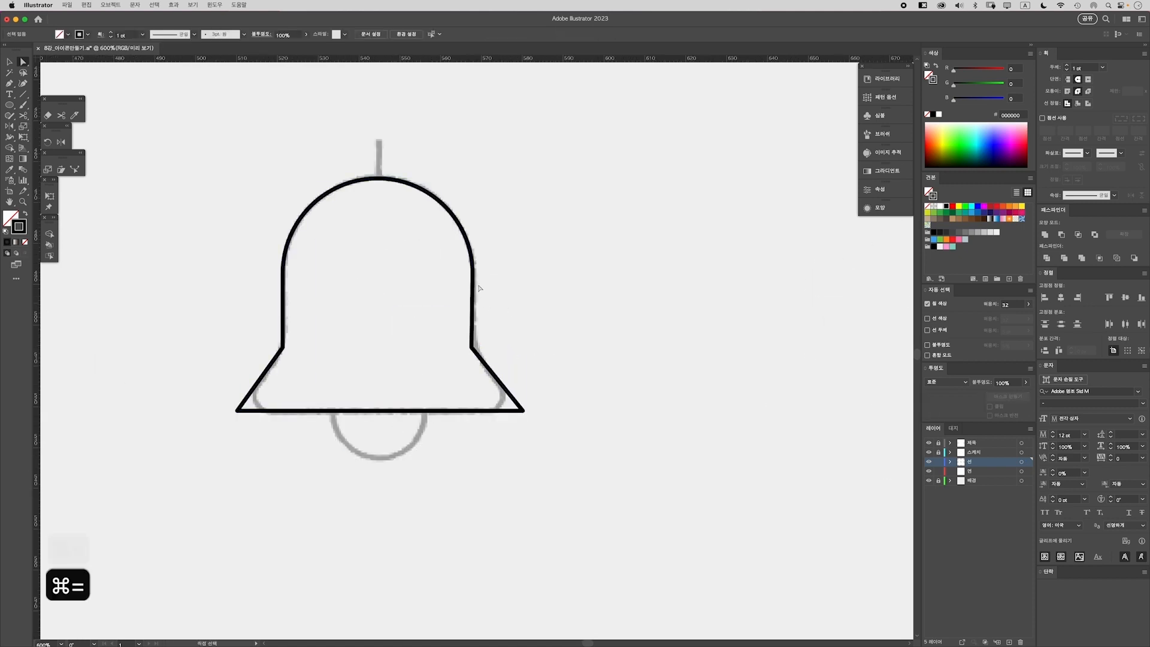
click(472, 346)
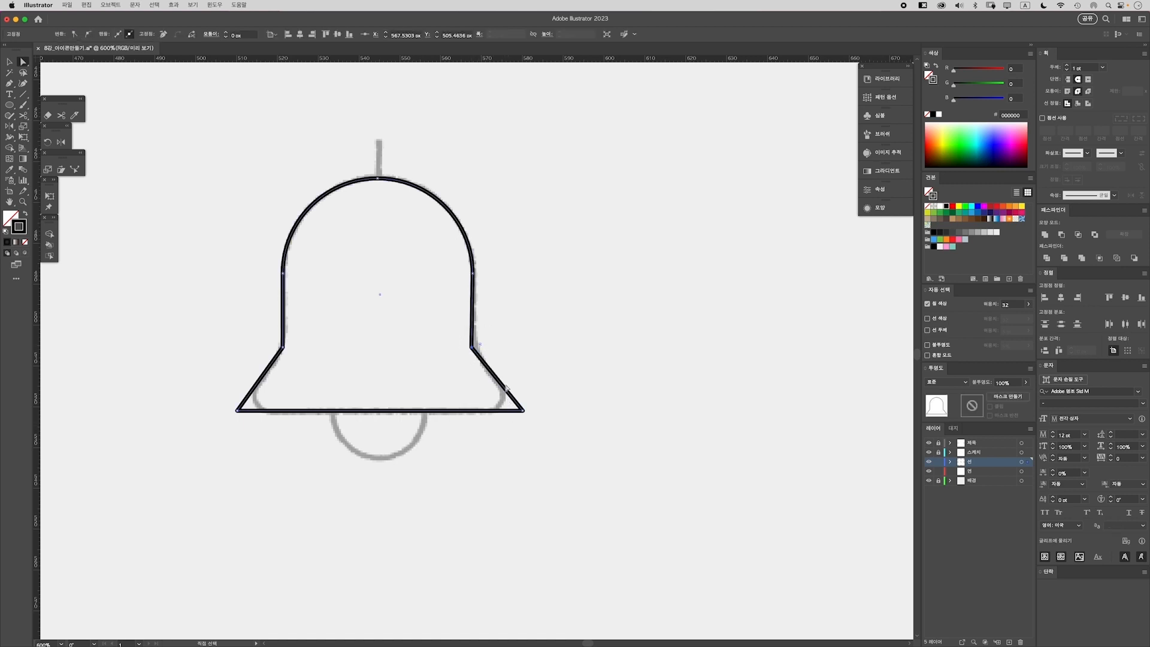
click(473, 279)
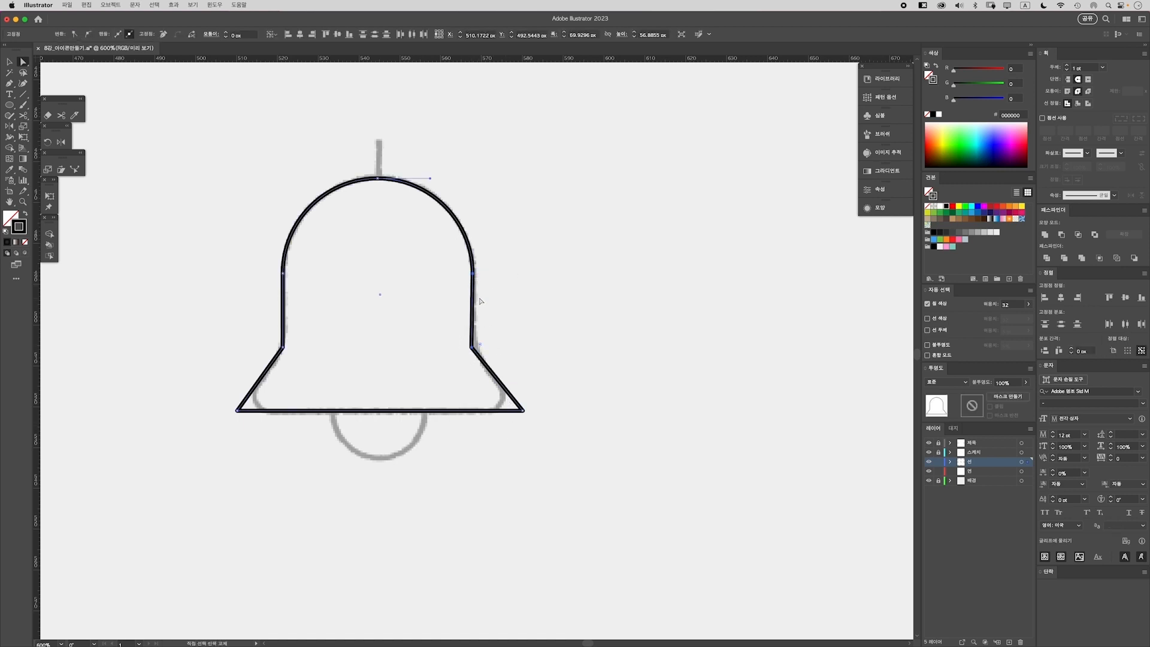
click(1078, 297)
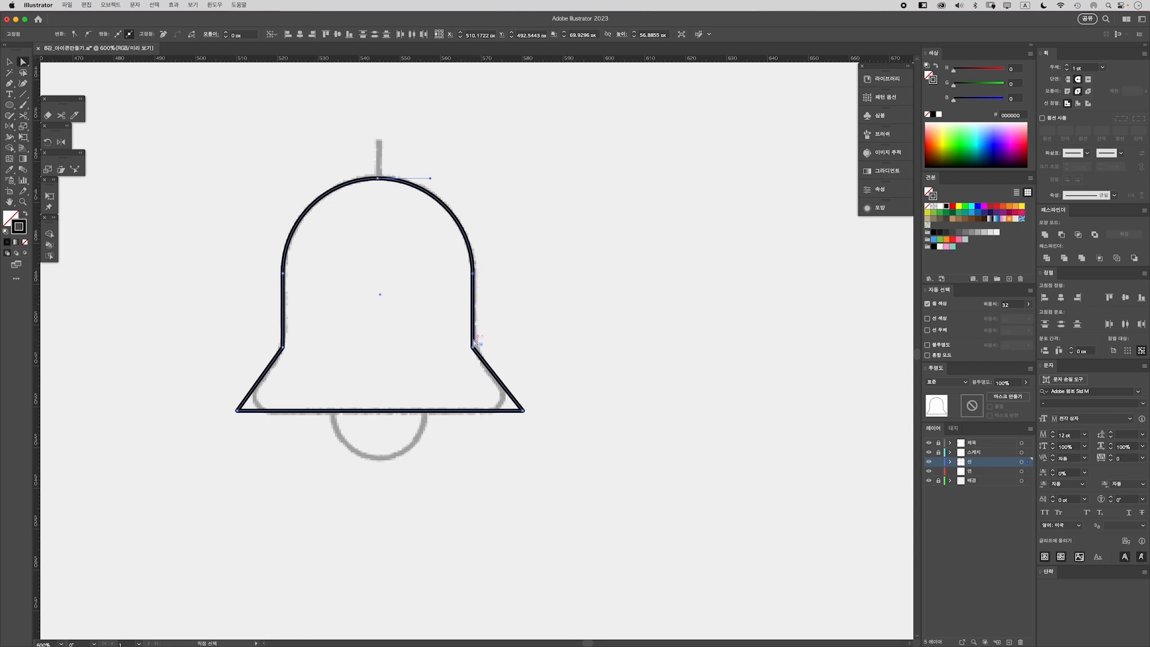
click(526, 360)
Round the bell's two base corners by about 3.7 px and smooth the two waist corners to follow the sketch
key(super+minus)
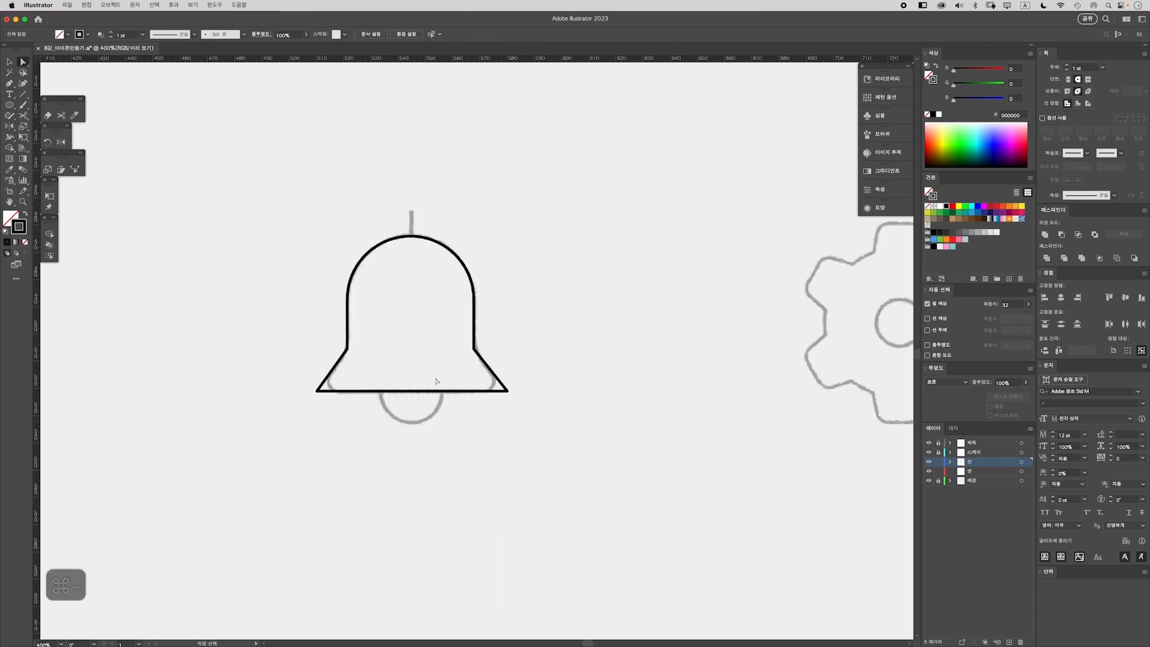
drag(312, 380, 524, 421)
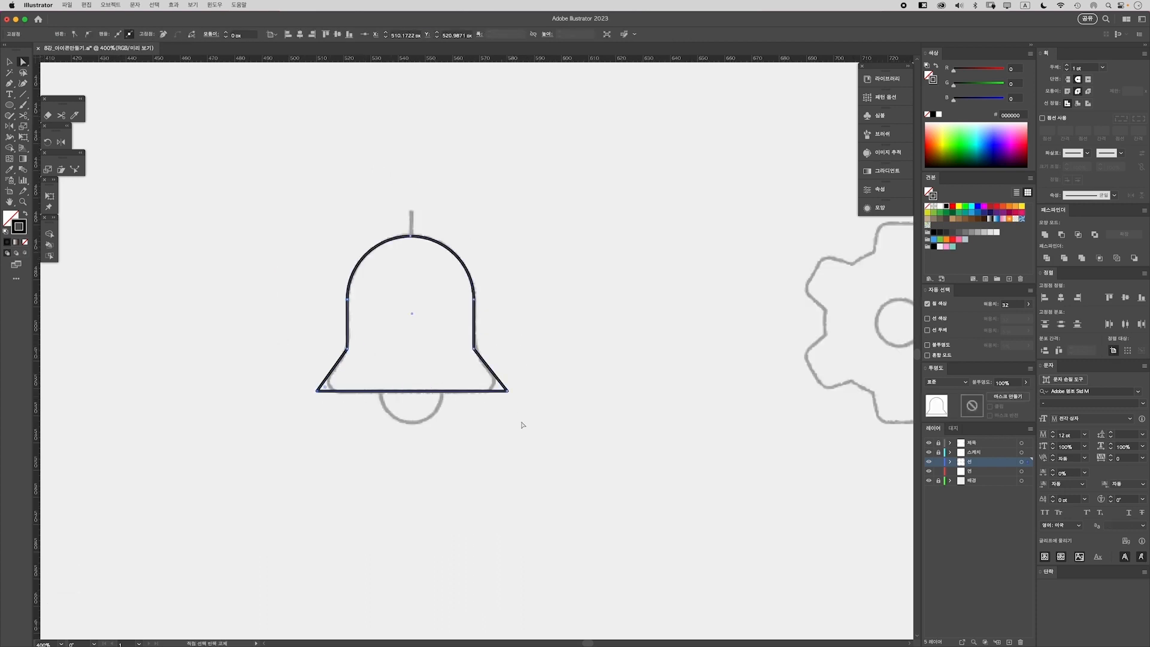
drag(496, 383, 484, 390)
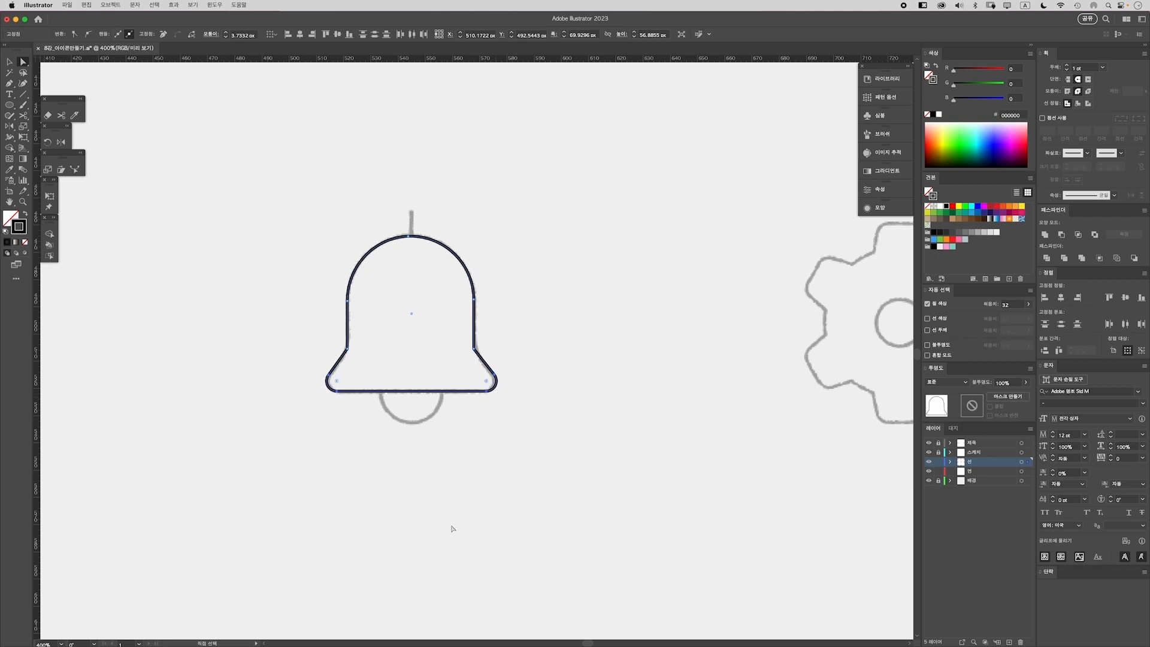
drag(478, 344, 514, 333)
click(593, 570)
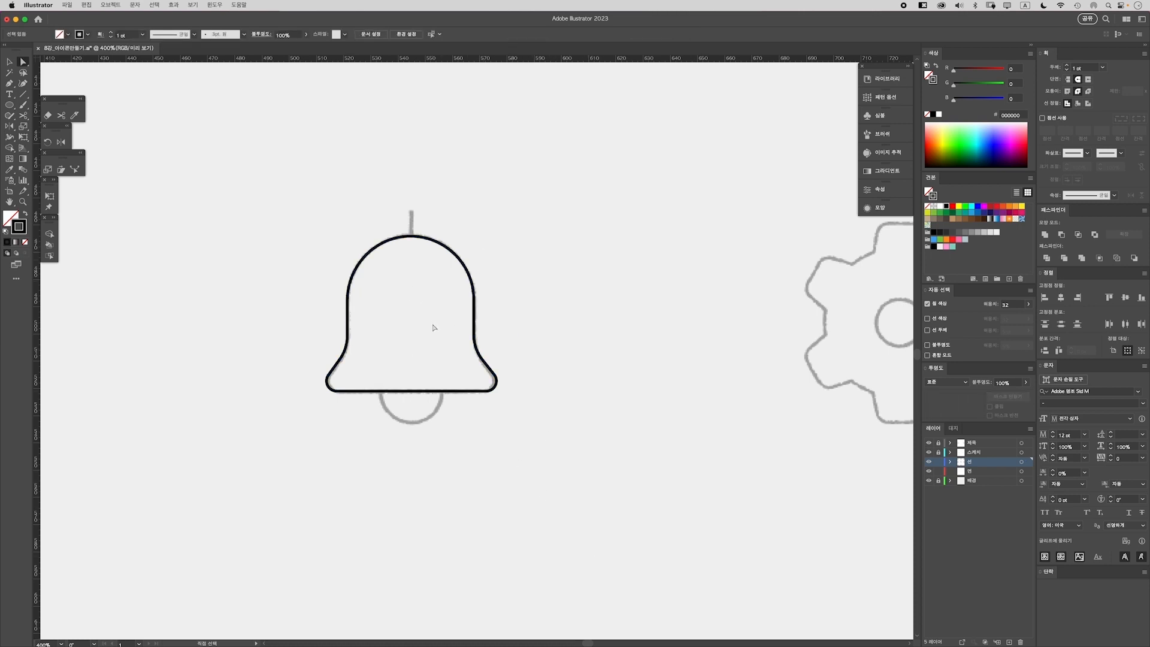
Build the clapper from a circle about 23.3 px wide centred on the bell's bottom edge, reduced to a closed lower semicircle
key(l)
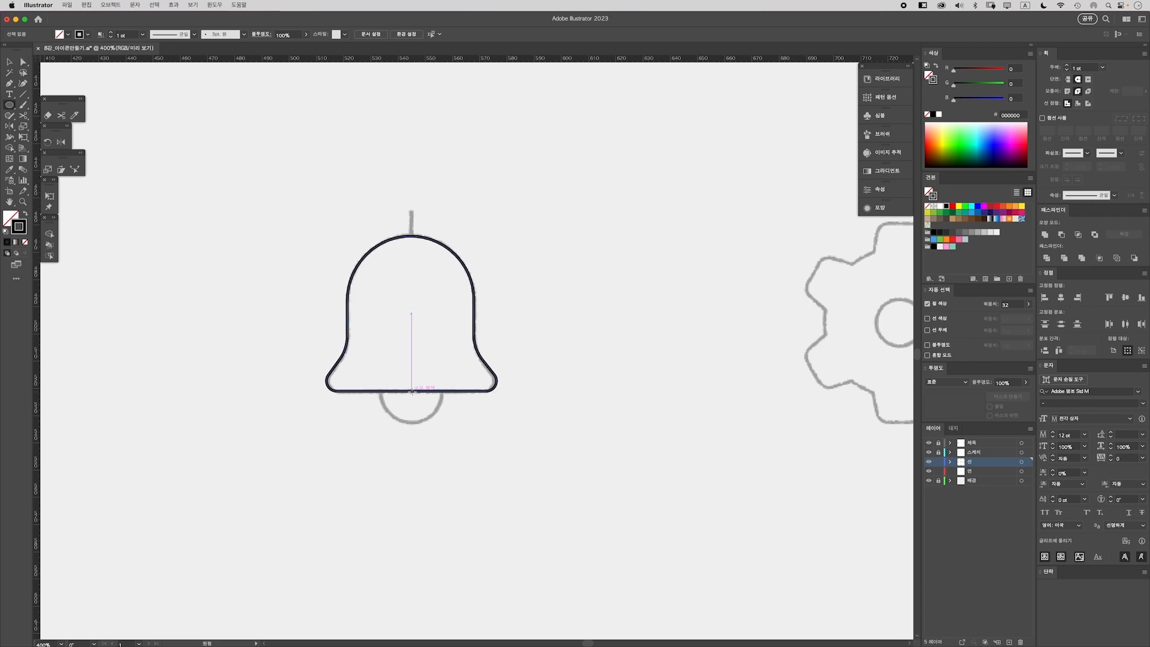
drag(411, 391, 434, 423)
key(a)
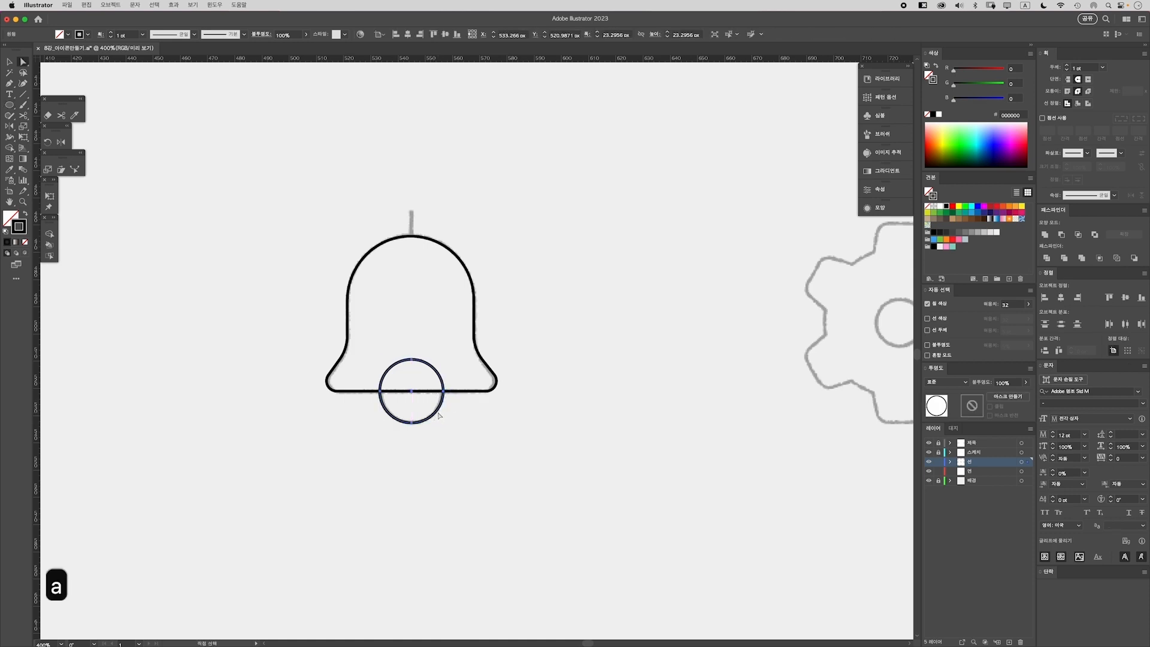
click(411, 359)
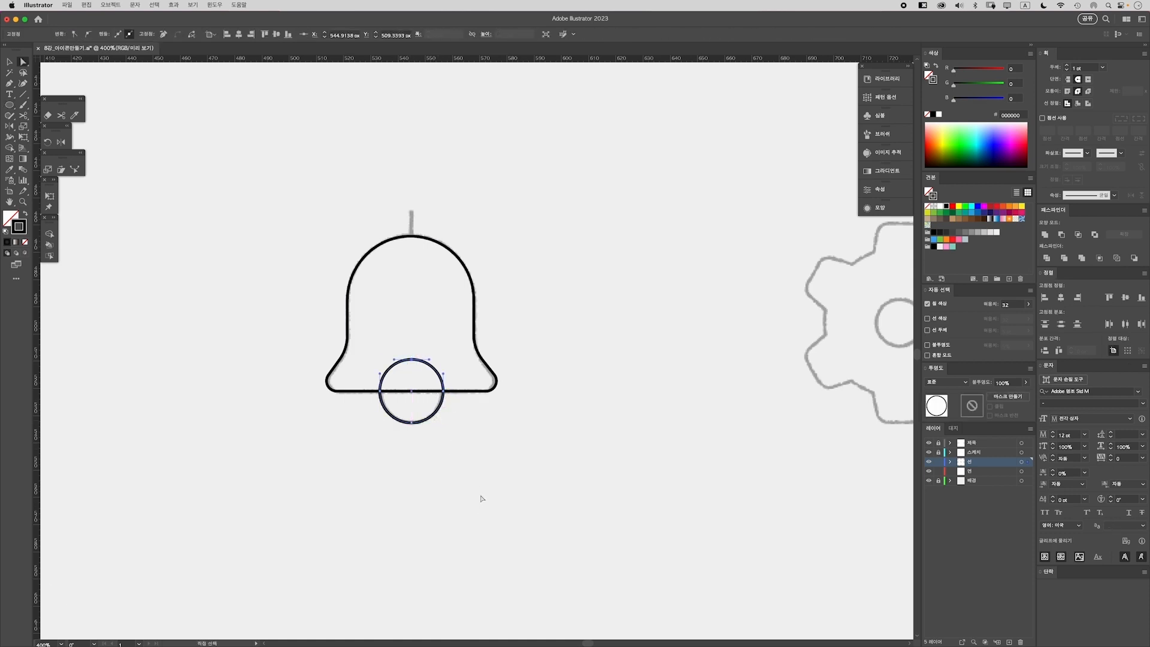
key(BackSpace)
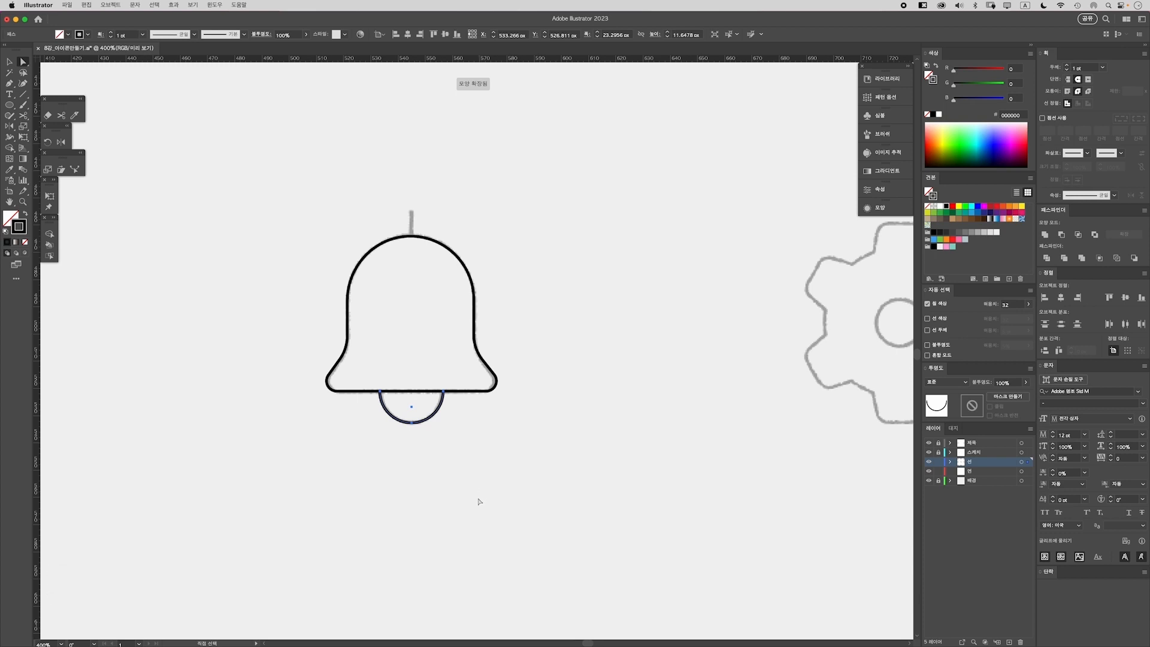
key(super+j)
Shift the clapper slightly down to check its closed top edge and undo the move
key(v)
click(475, 488)
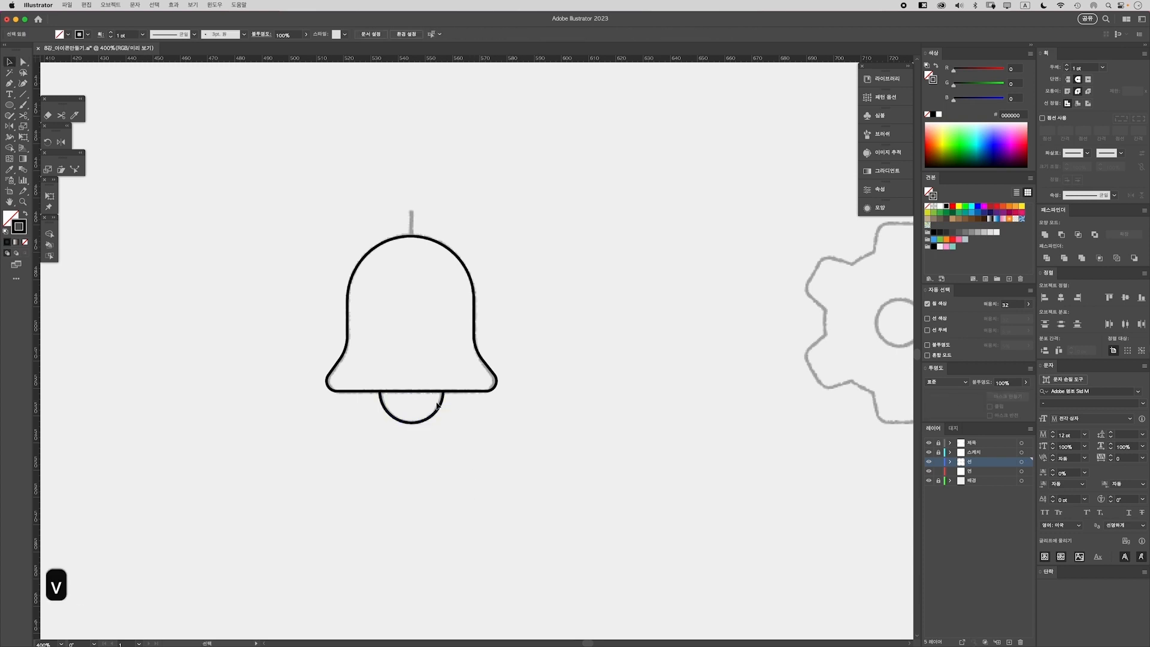
click(438, 405)
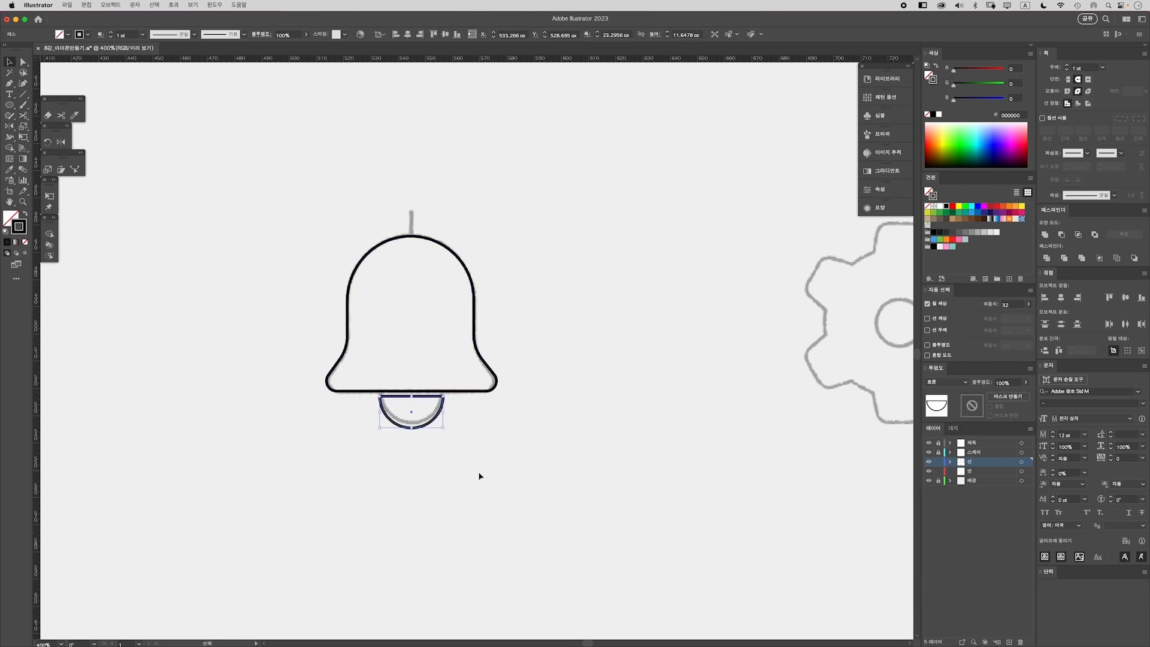
key(super+z)
click(471, 499)
Draw a short vertical stem about 9 px long upward from the top of the bell's dome
key(p)
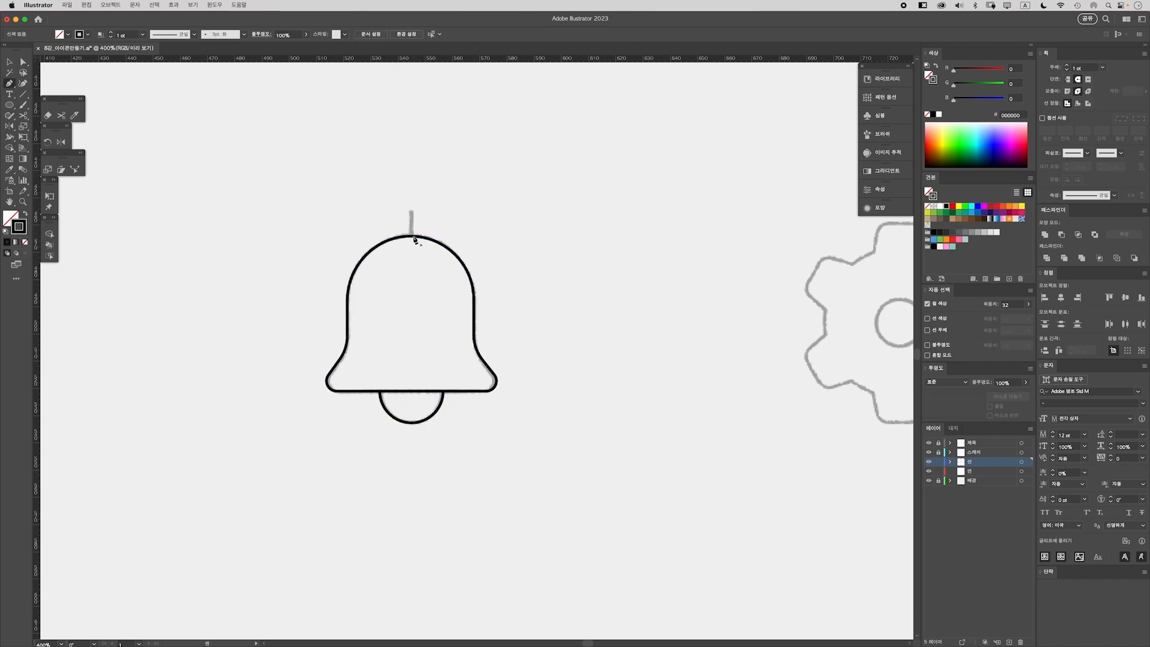
click(410, 237)
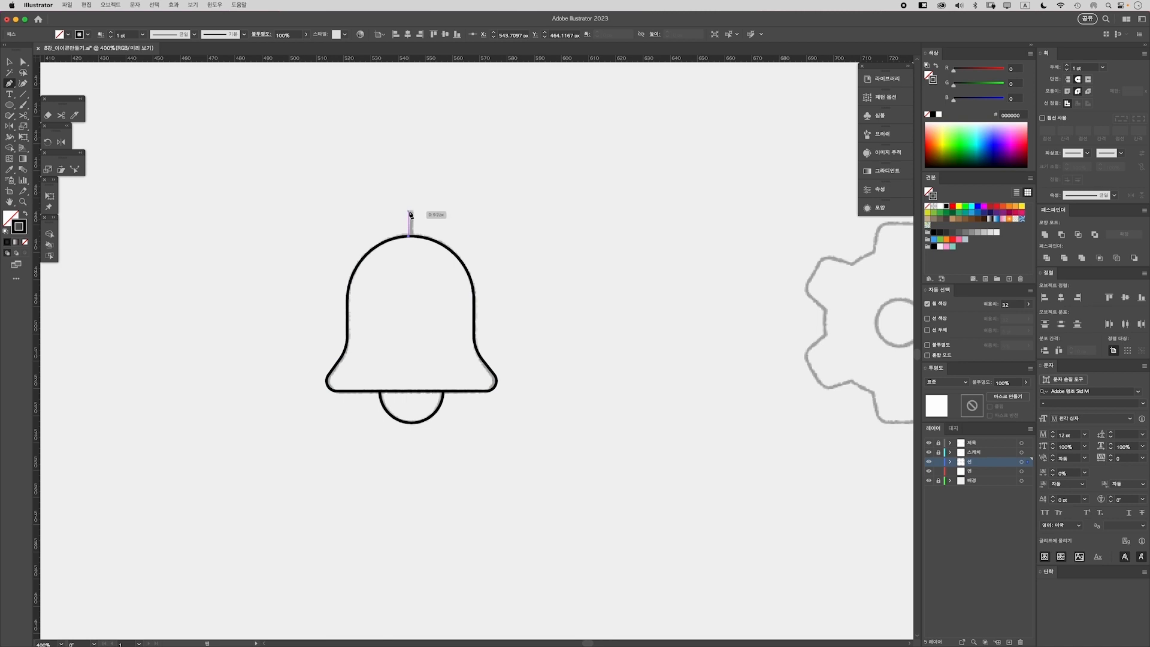
click(410, 213)
key(v)
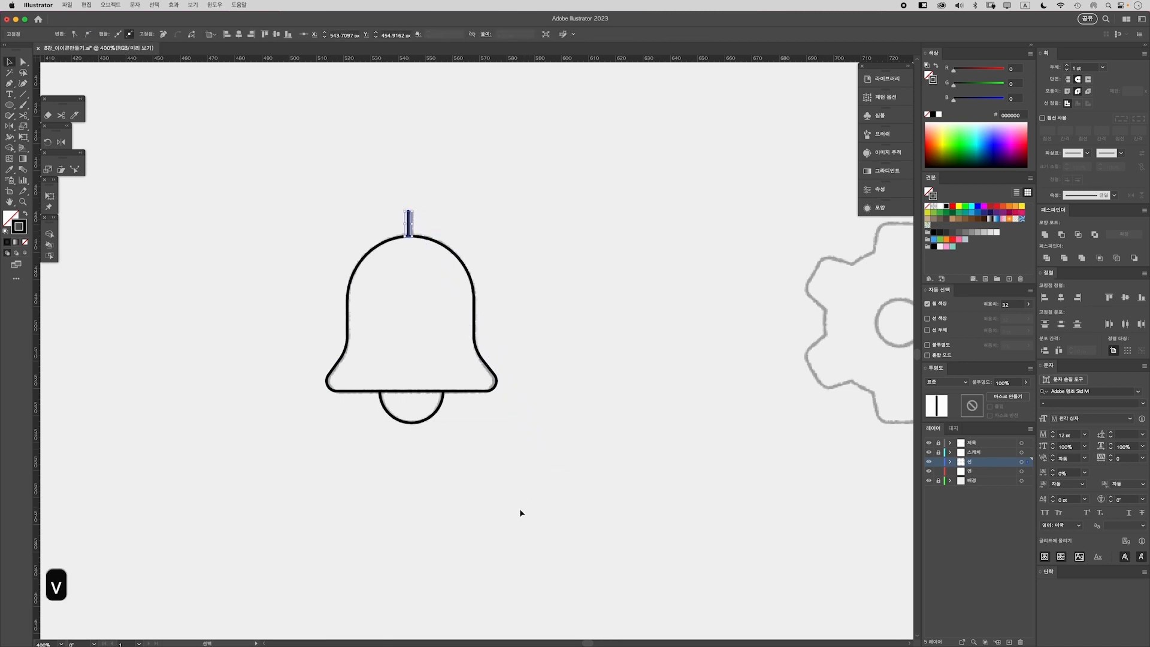
click(521, 512)
Centre the bell's body, clapper and stem horizontally on each other and save the document
drag(303, 178, 567, 533)
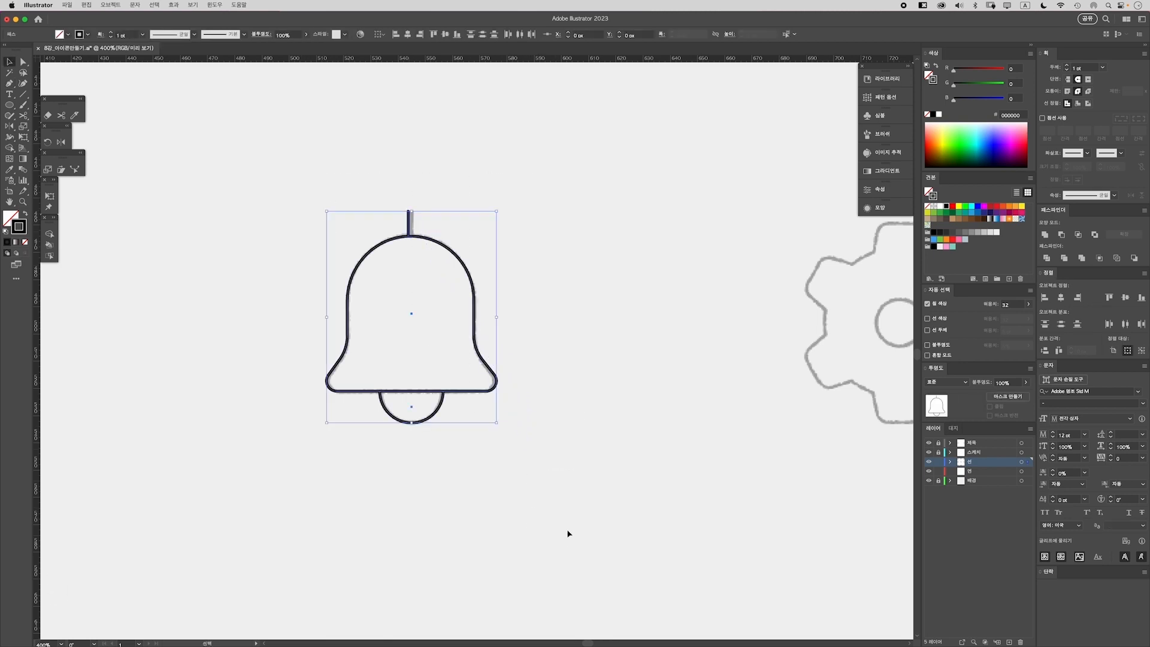
click(1060, 298)
click(551, 496)
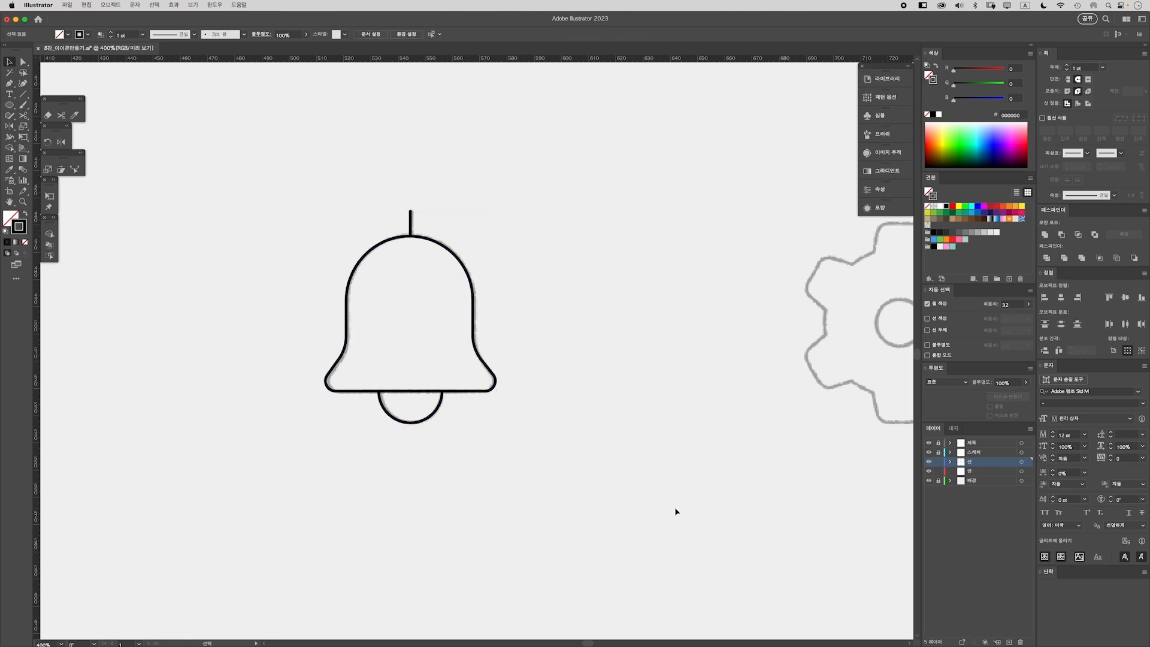
key(super+s)
Draw a circle about 55.4 px wide from the gear sketch's centre to form the gear's body, and select it
scroll(671, 336, right, 10)
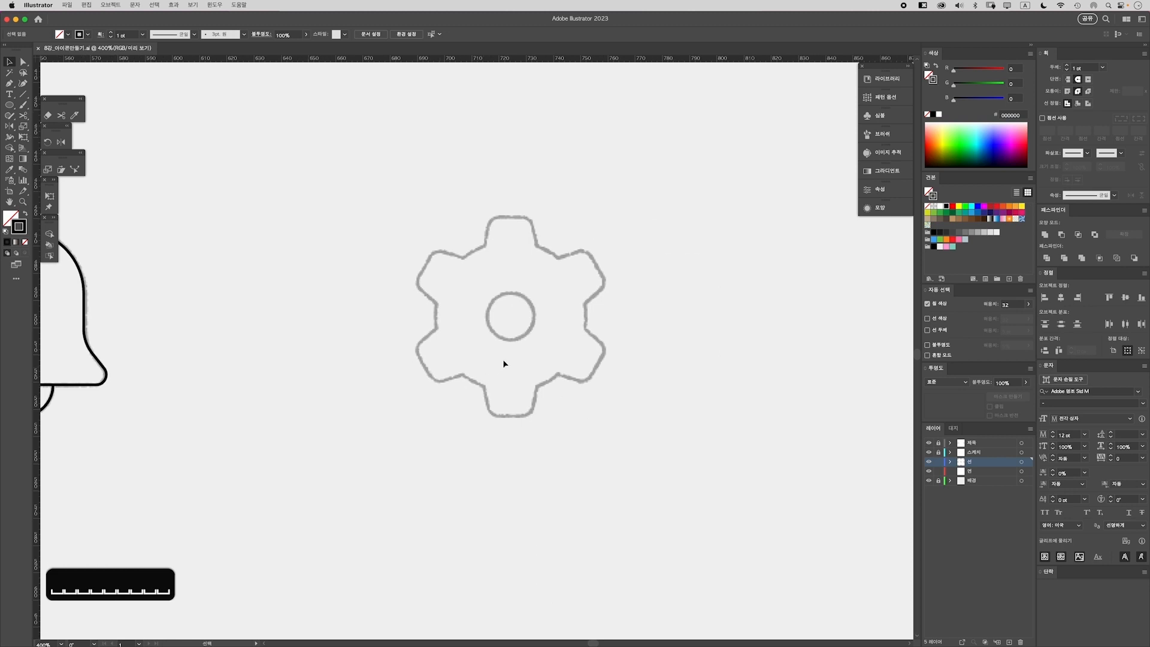
scroll(507, 362, right, 1)
scroll(506, 362, up, 1)
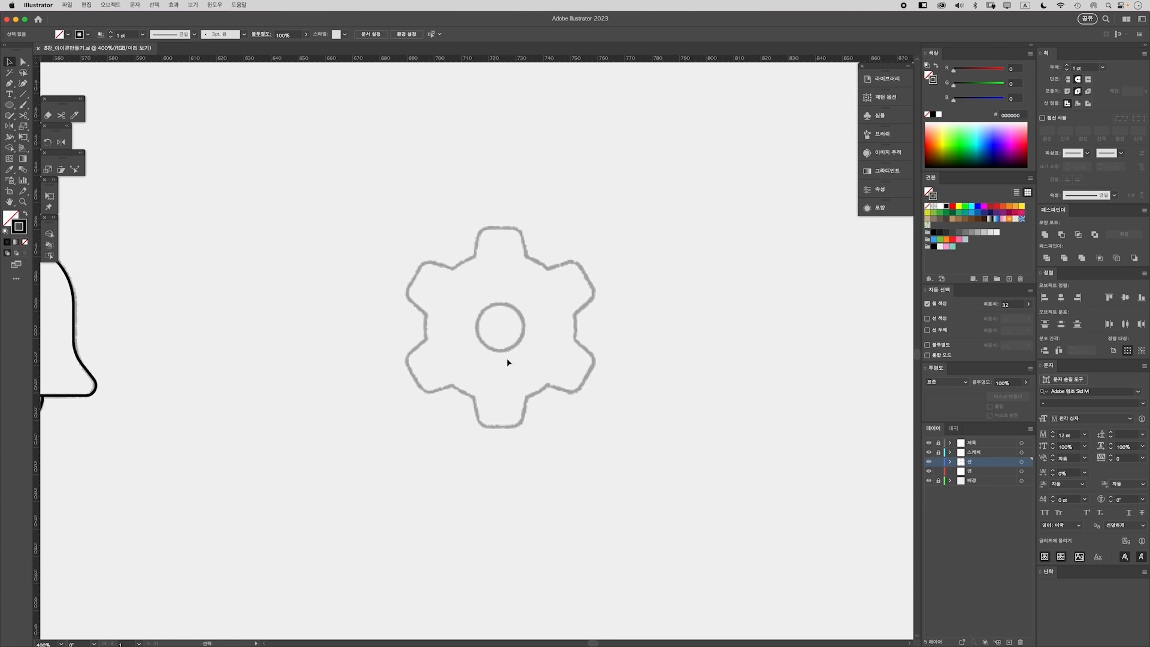
key(l)
drag(500, 326, 576, 397)
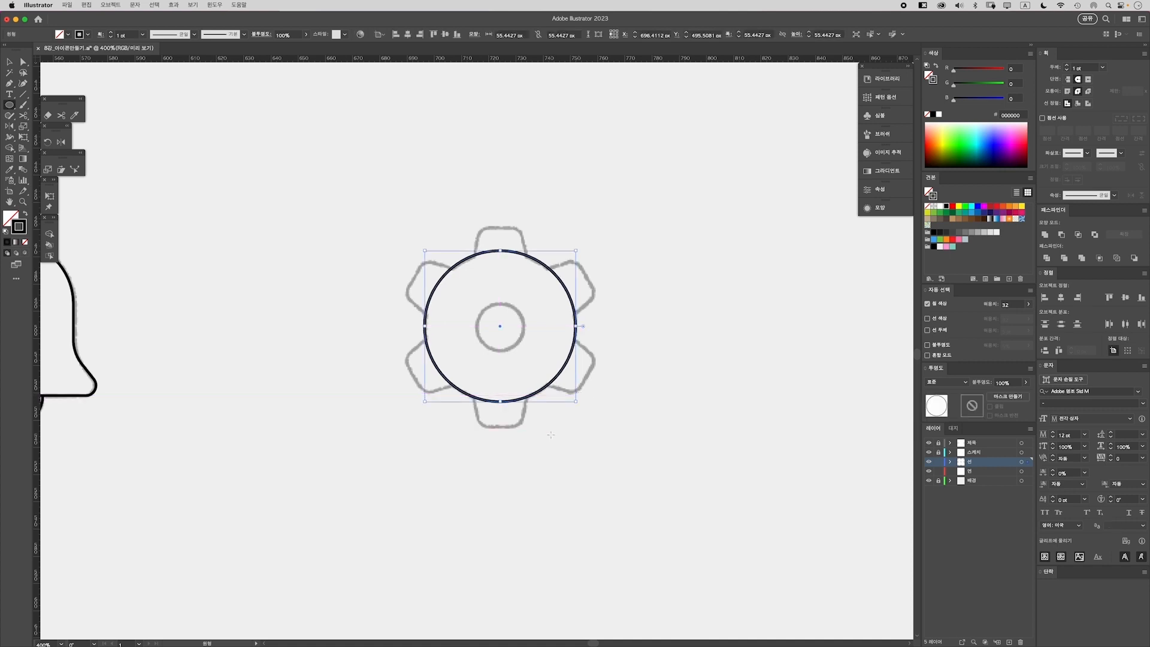
key(v)
click(536, 488)
drag(442, 210, 598, 496)
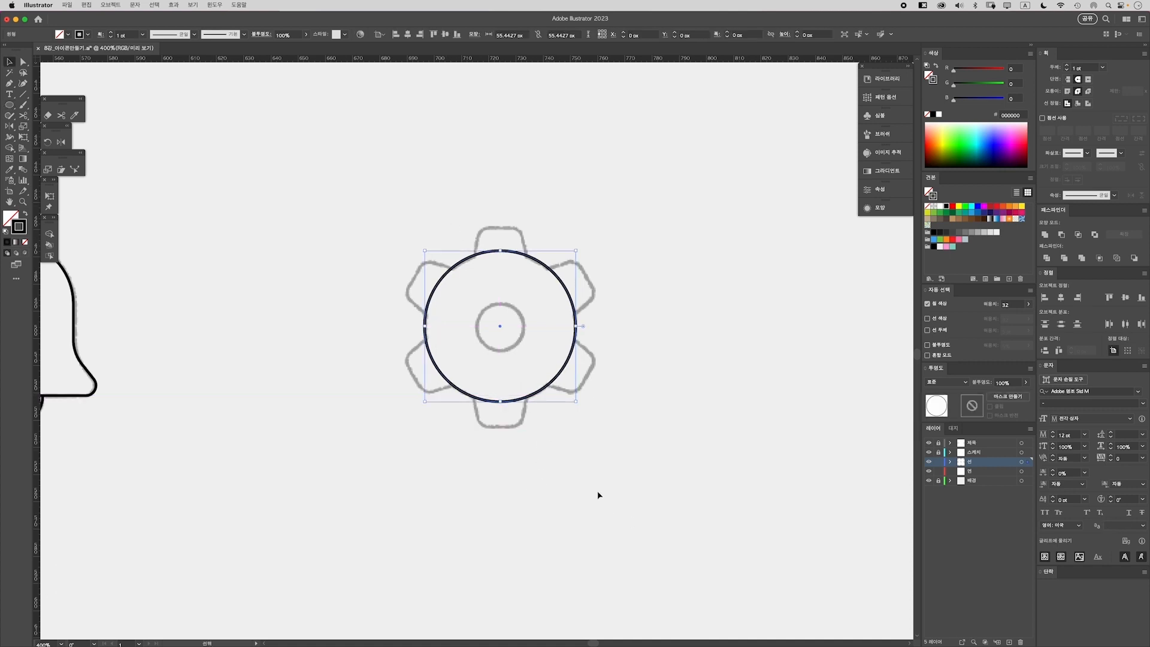
Duplicate the gear's body circle in place and scale the copy down about its centre to match the sketched hub hole
key(super+c)
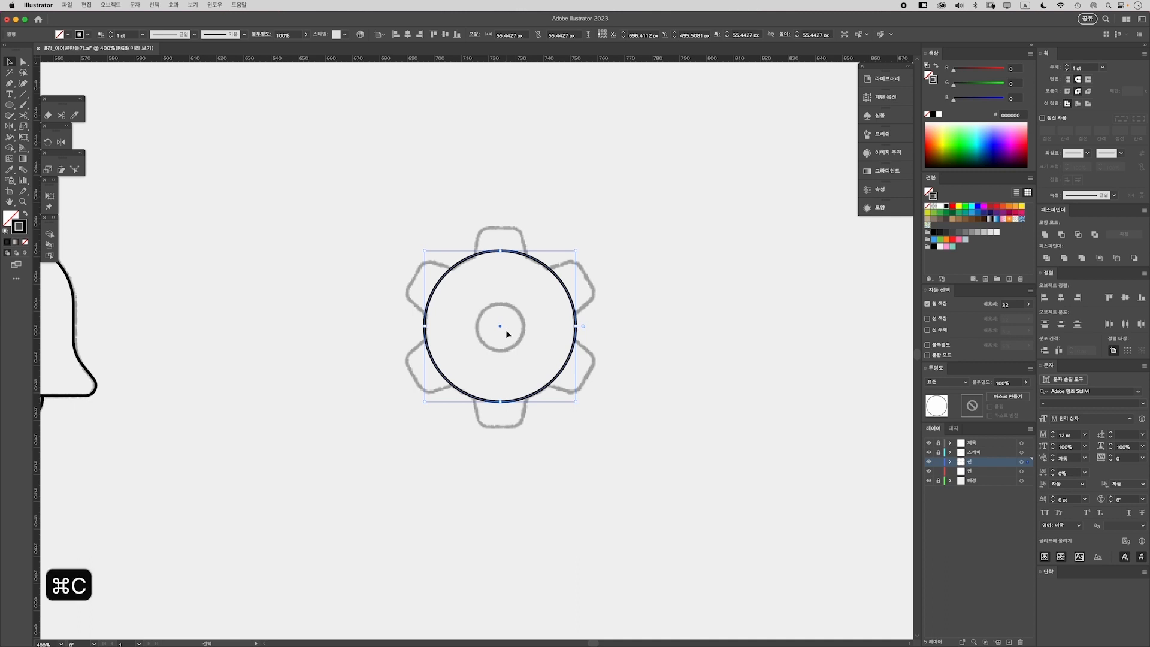
key(super+f)
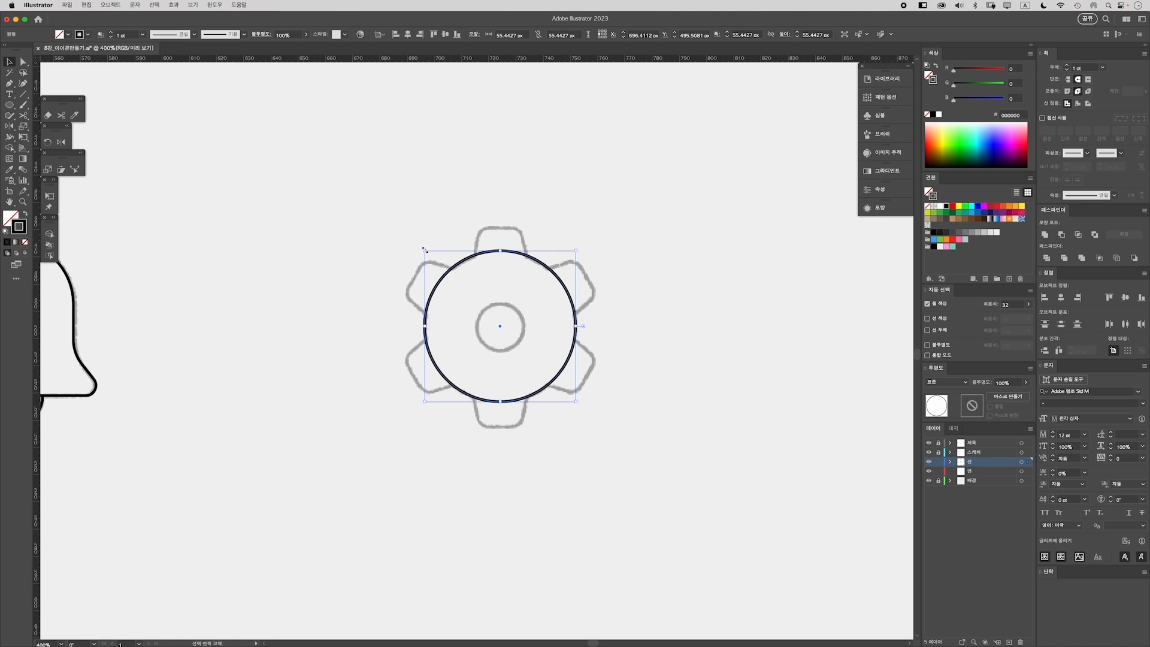
drag(424, 250, 478, 271)
click(540, 353)
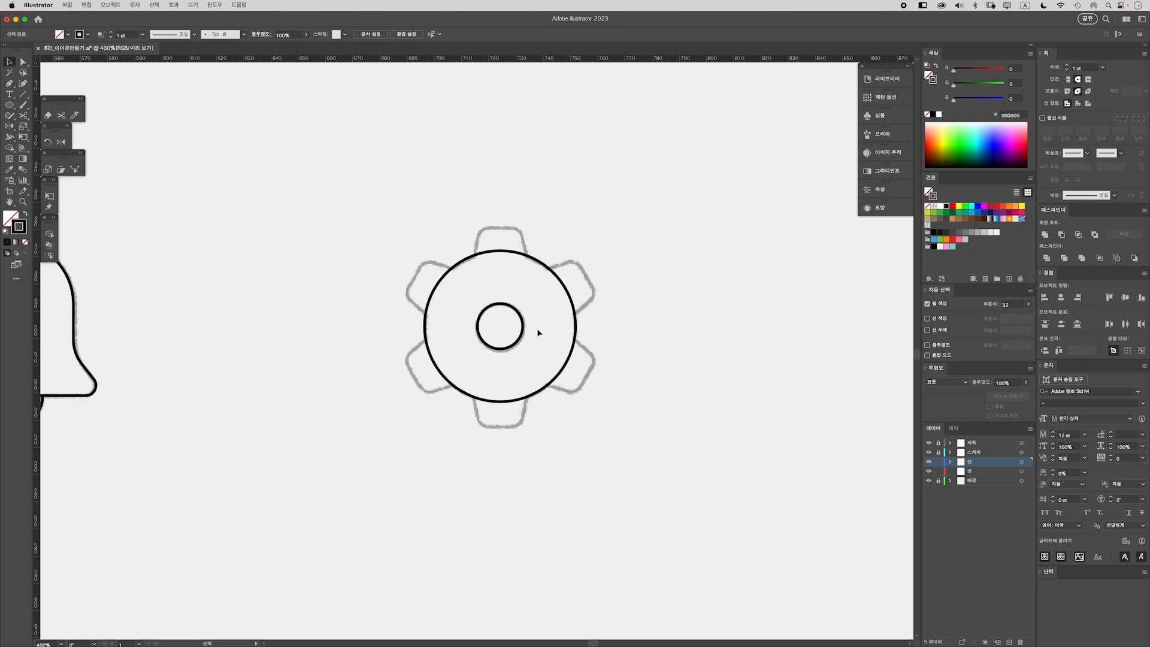
Draw a rectangle about 19.6 × 12.4 px over the gear's top tooth and narrow its upper edge symmetrically with Perspective Distort
key(m)
drag(473, 227, 528, 260)
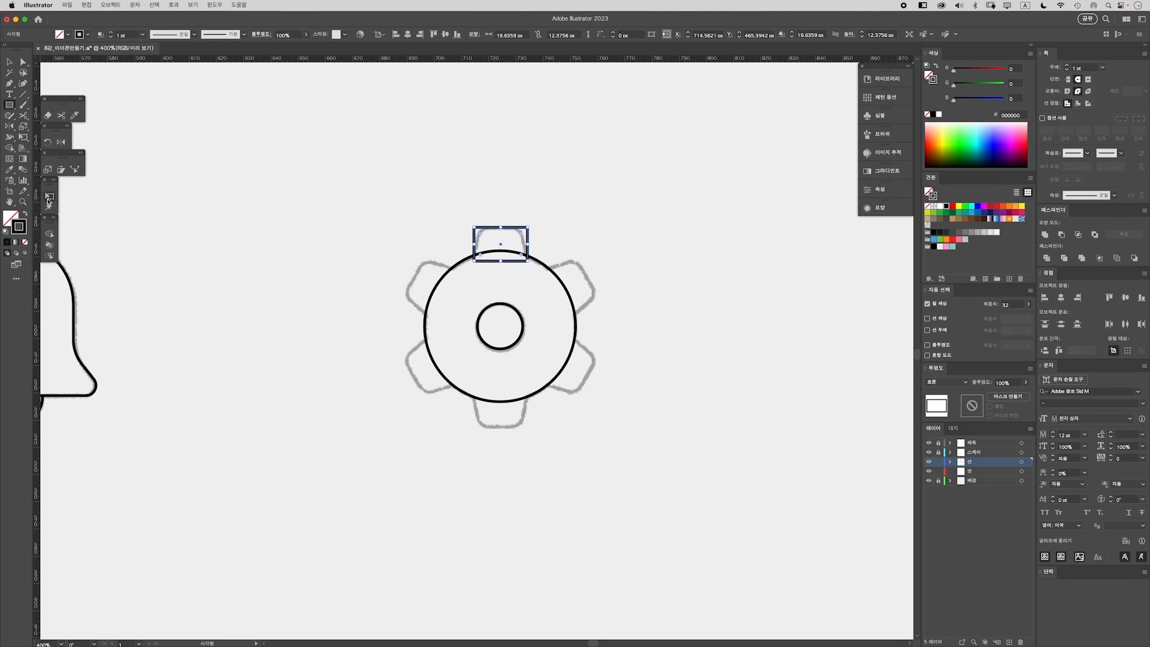
click(24, 139)
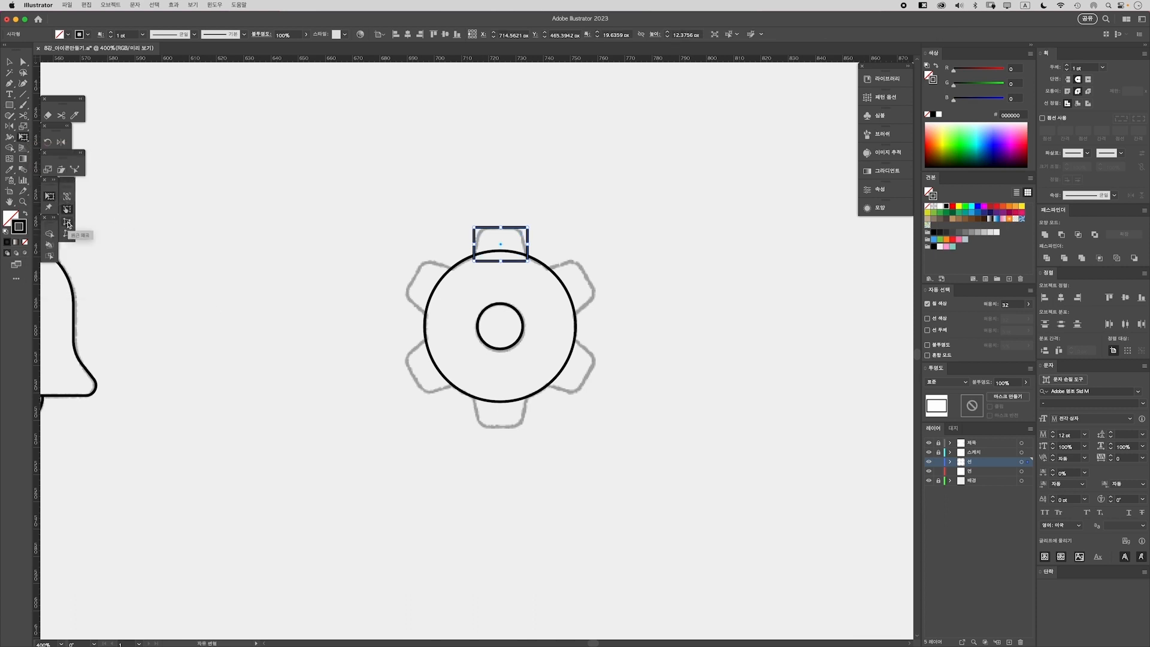
click(68, 223)
key(super+equal)
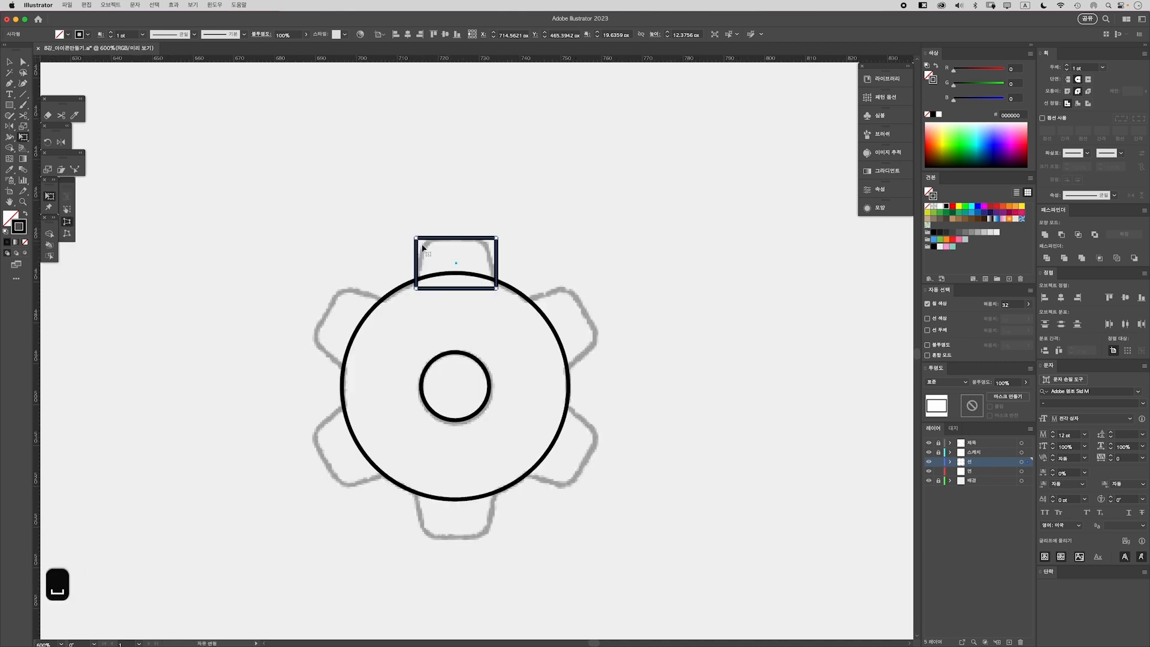
drag(418, 242, 432, 247)
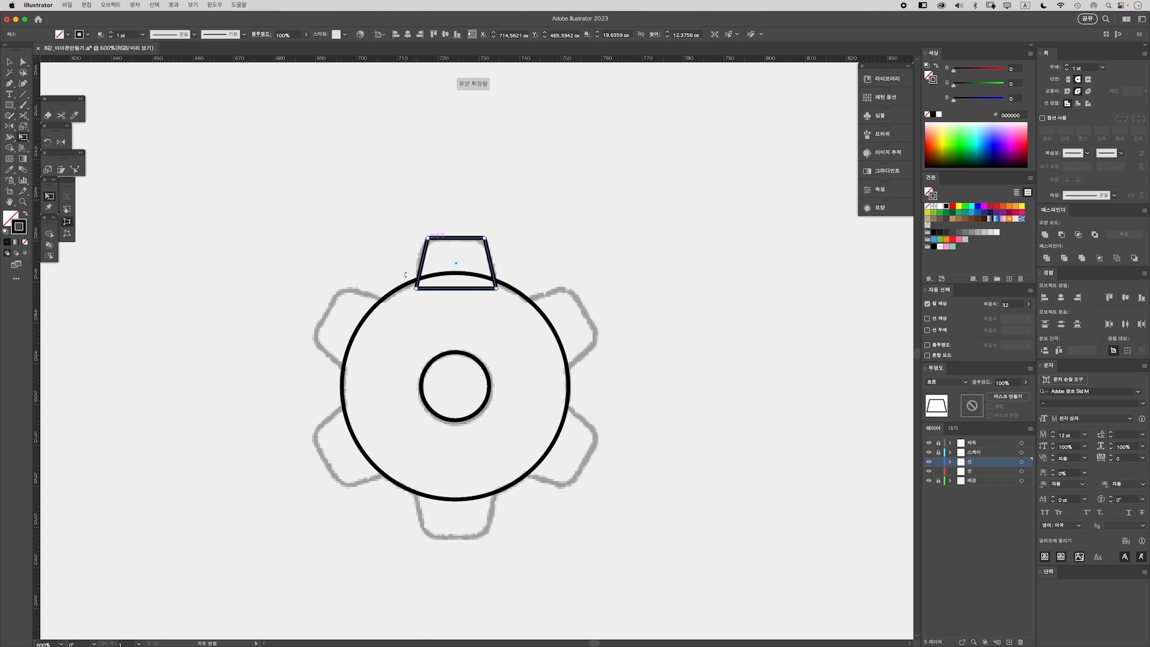
Nudge the tooth's left side slightly outward, widening its base to about 20.2 px
key(a)
key(super+shift+a)
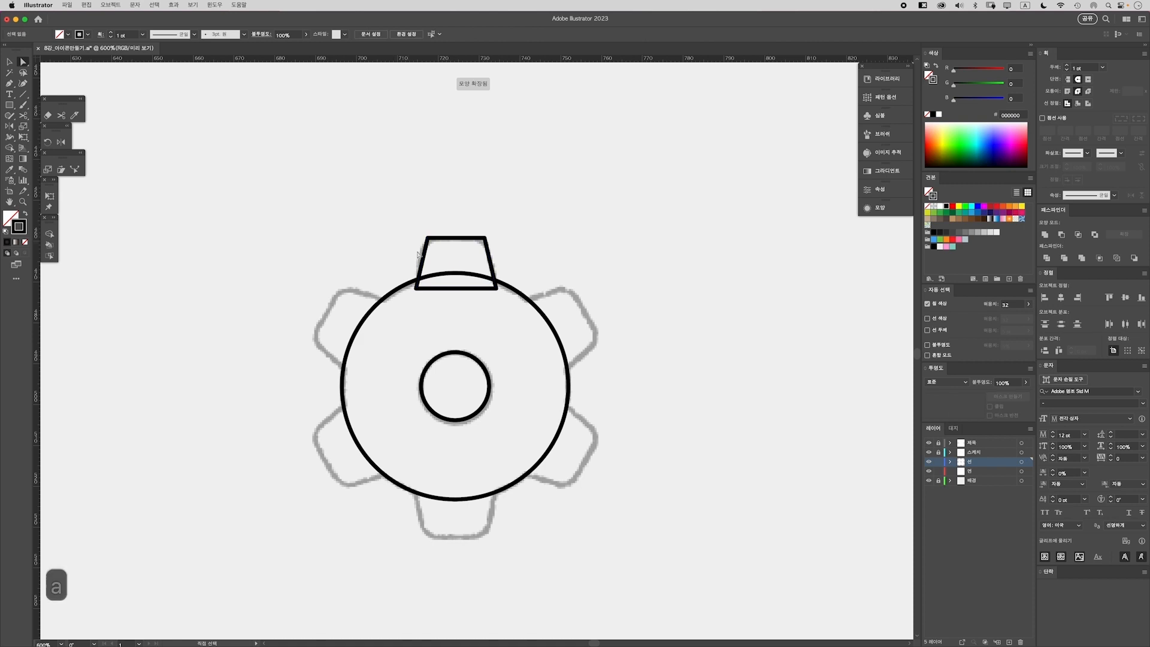
click(446, 289)
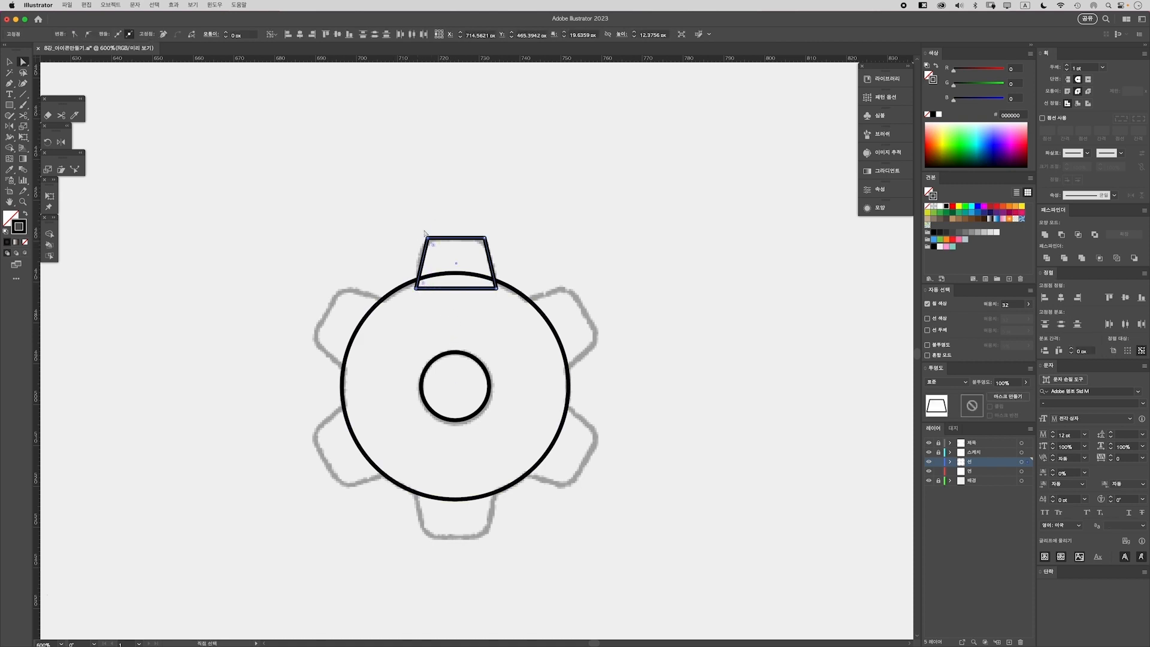
key(Left)
key(Left)
key(Left)
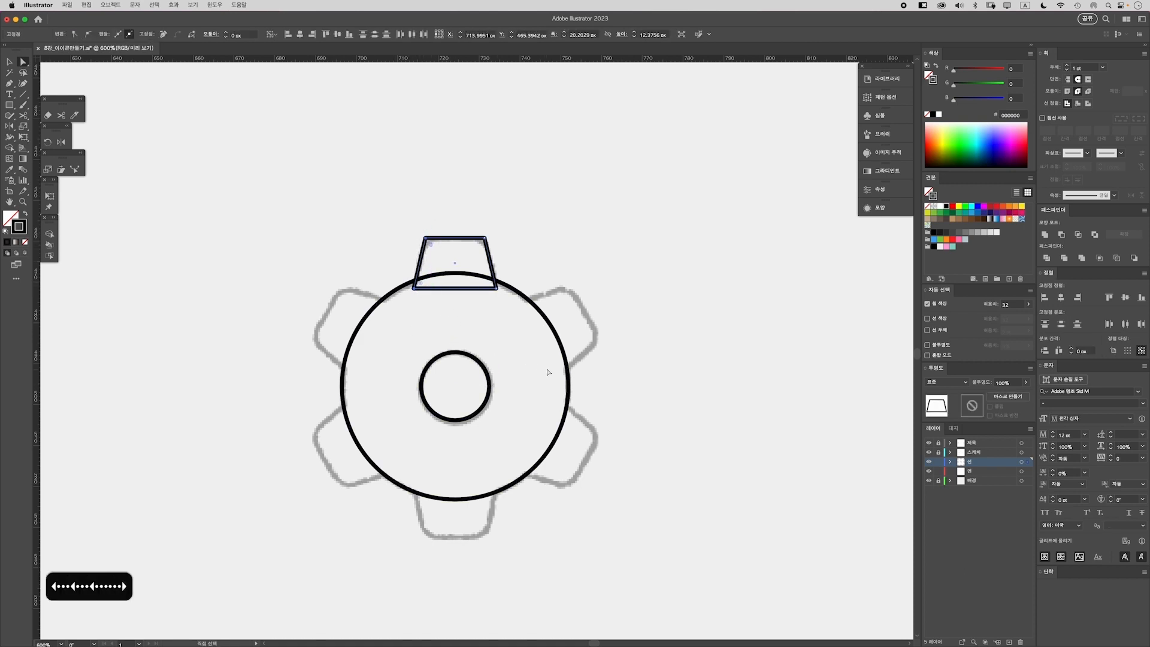
click(579, 310)
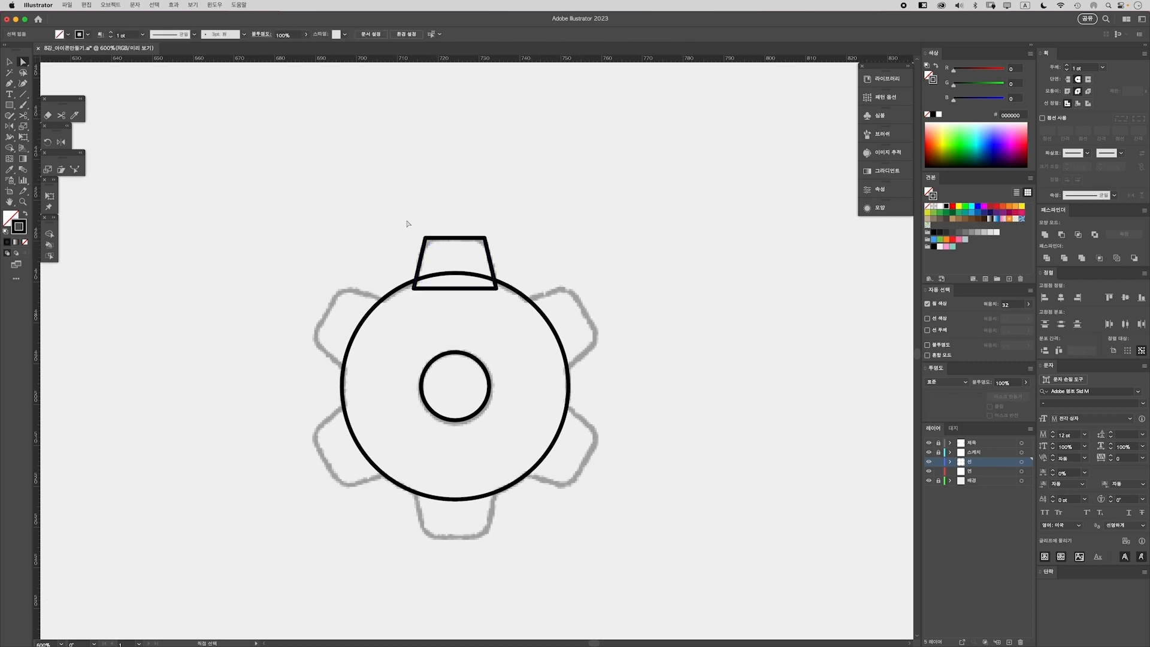
Round the tooth's two upper corners with a radius of about 3.27 px
click(452, 238)
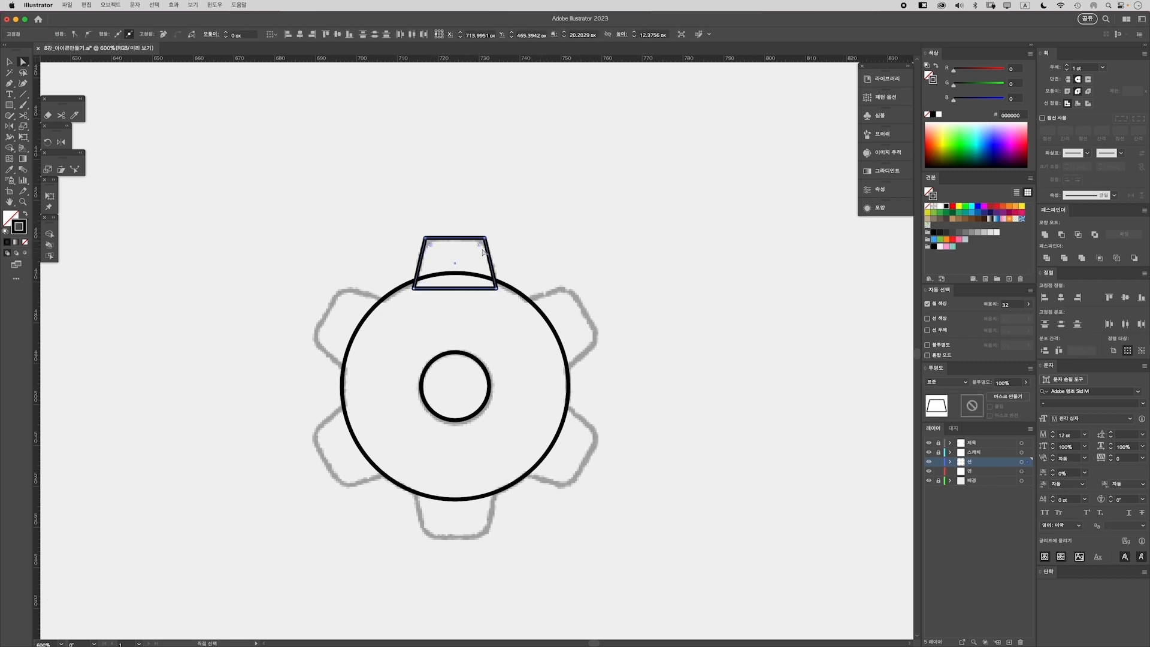
drag(479, 245, 479, 257)
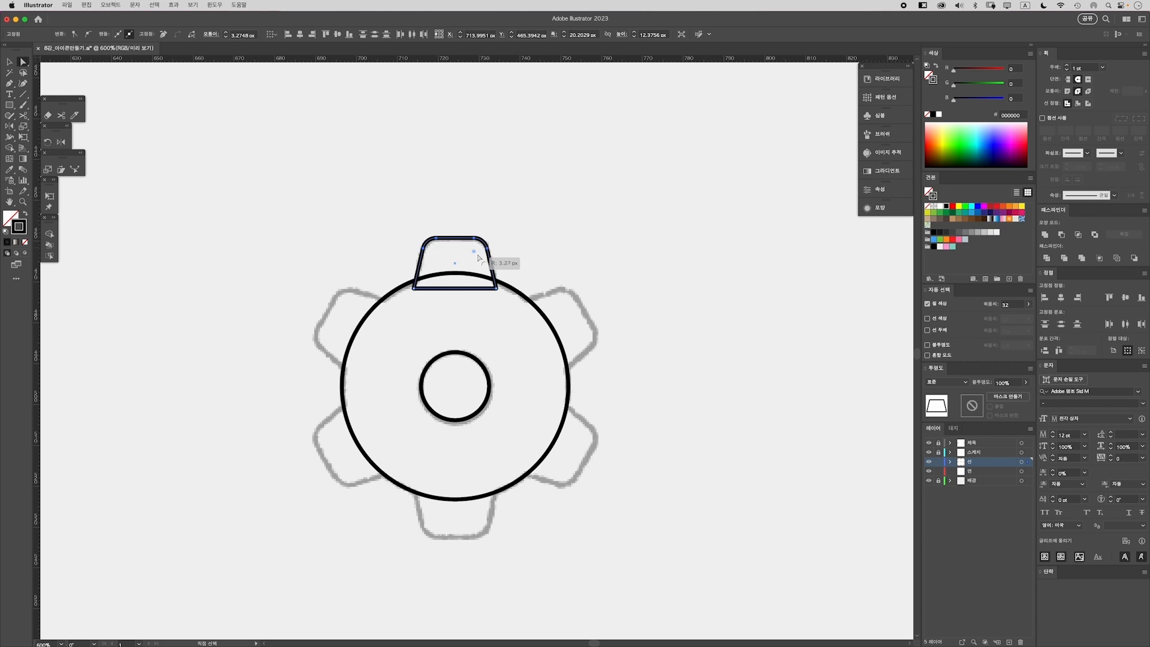
click(412, 189)
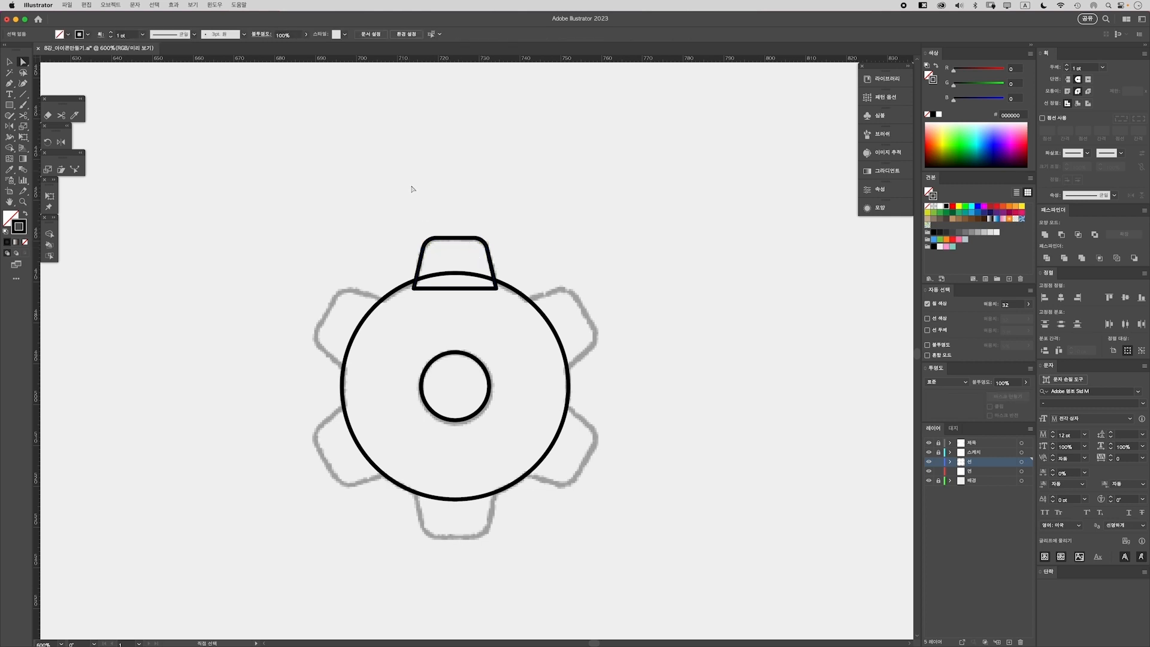
Centre the gear's tooth, body circle and hub circle horizontally on each other
key(v)
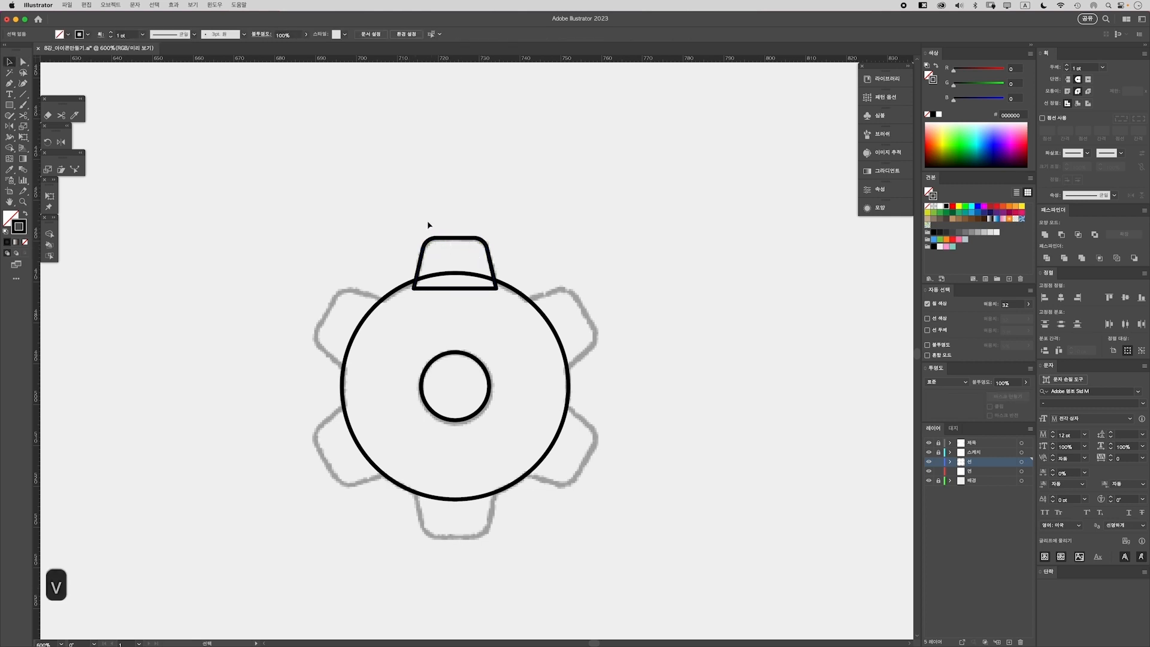
key(super+a)
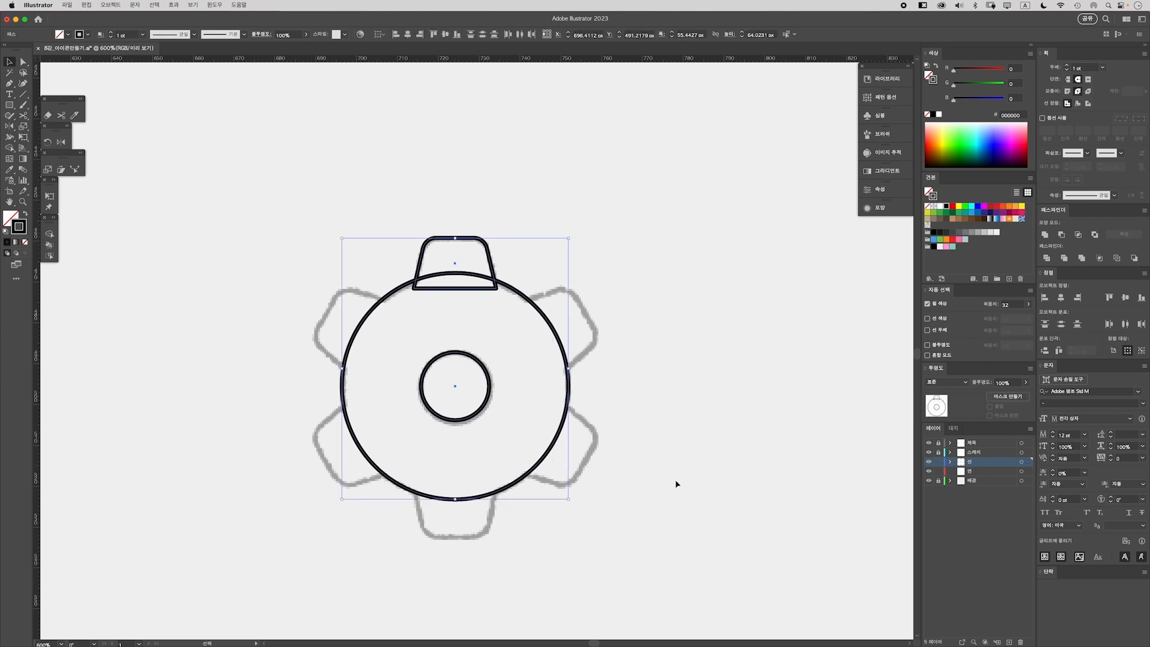
click(1061, 299)
click(475, 197)
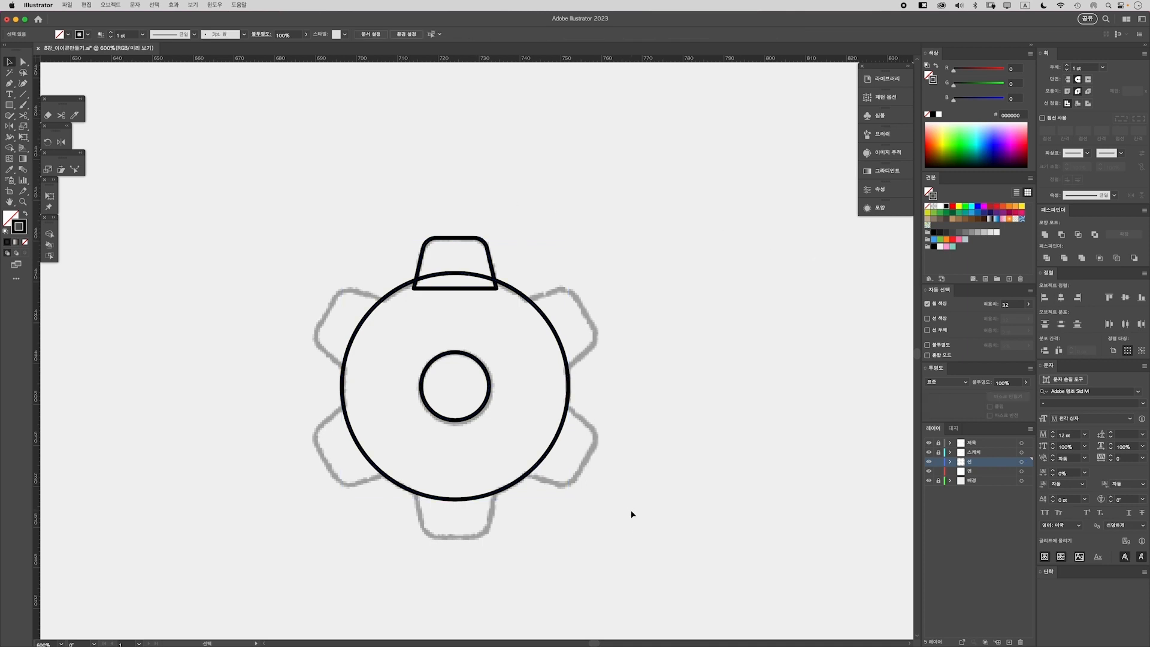
Create a copy of the top tooth rotated 60° about the gear's centre
key(super+minus)
scroll(452, 324, down, 1)
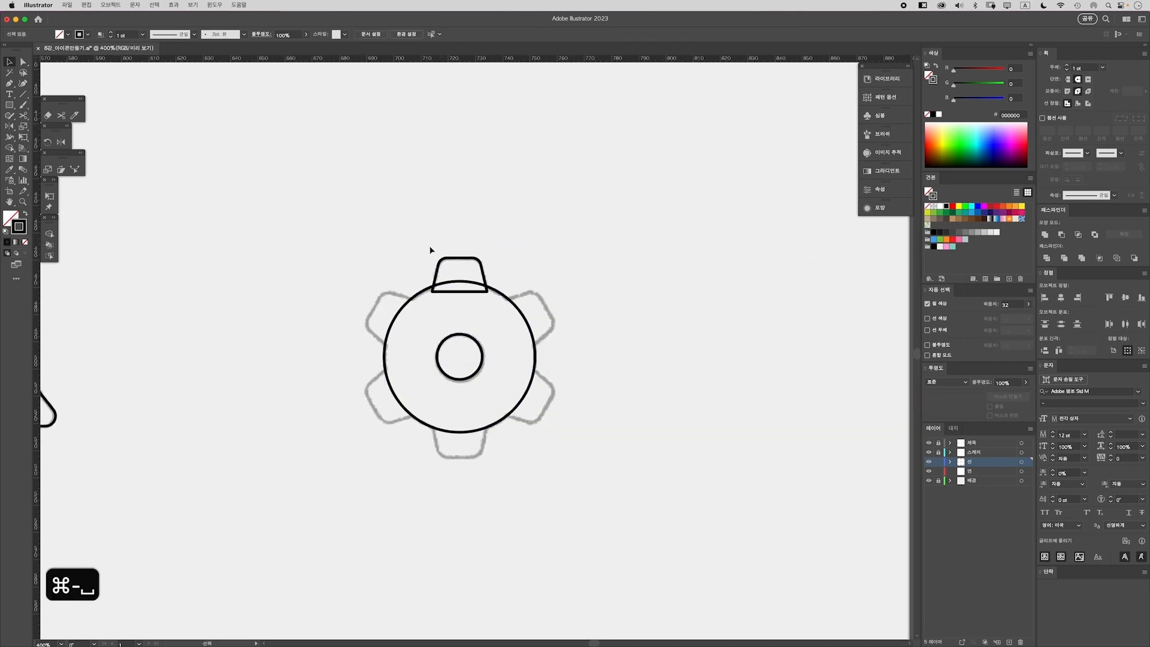
click(436, 263)
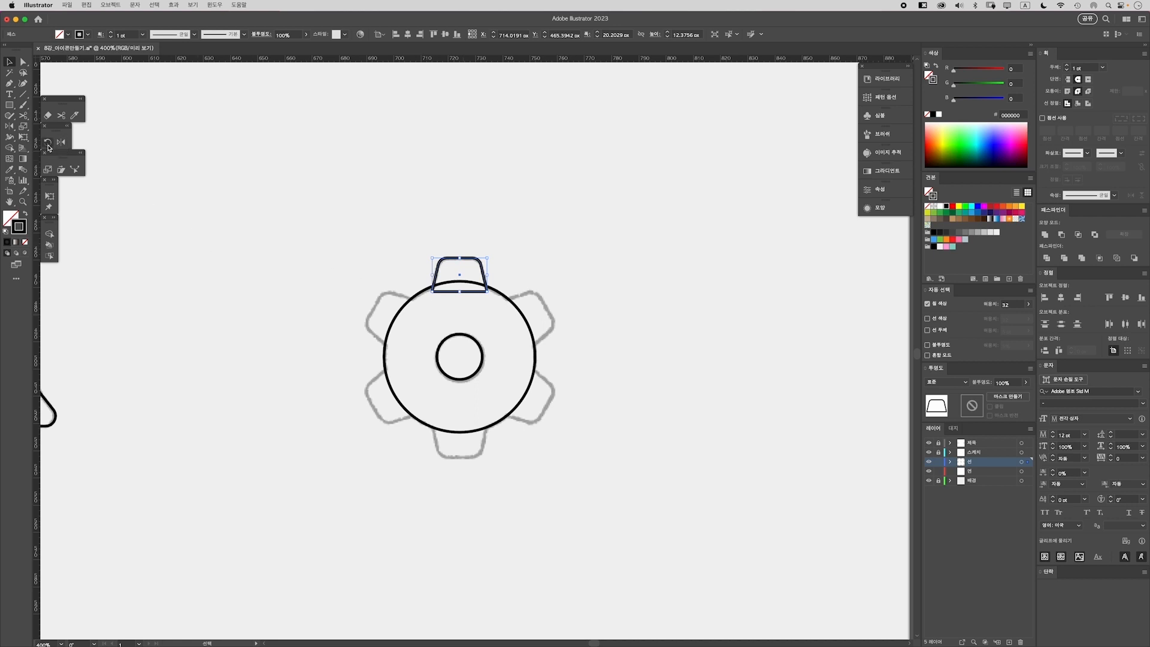
key(r)
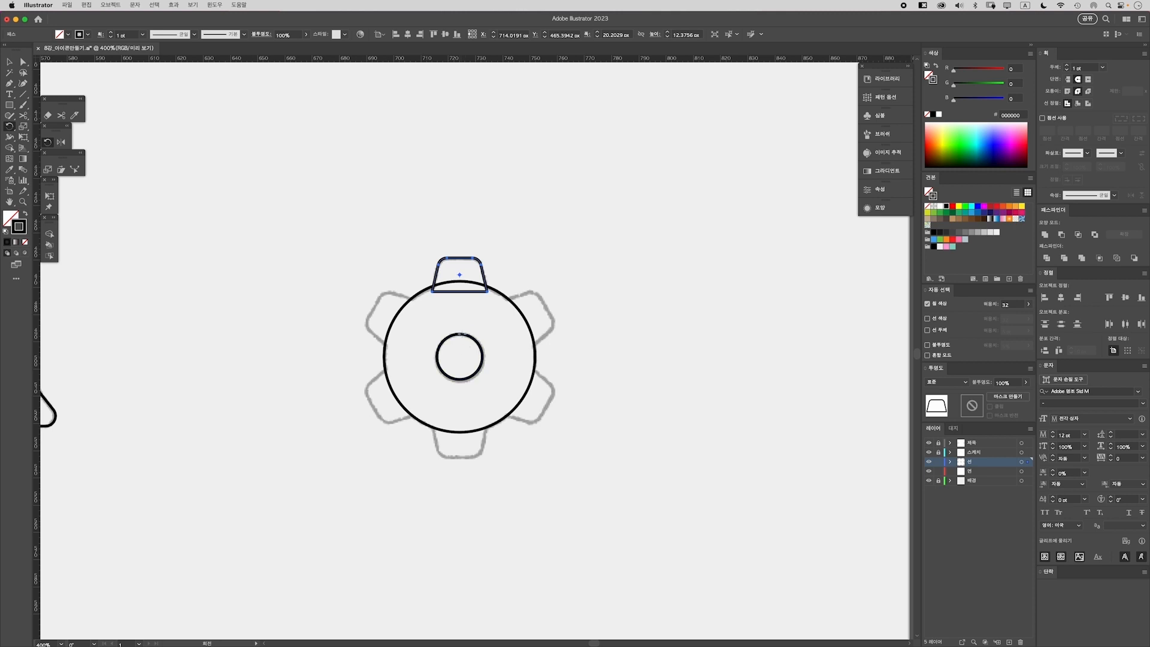
alt+click(460, 357)
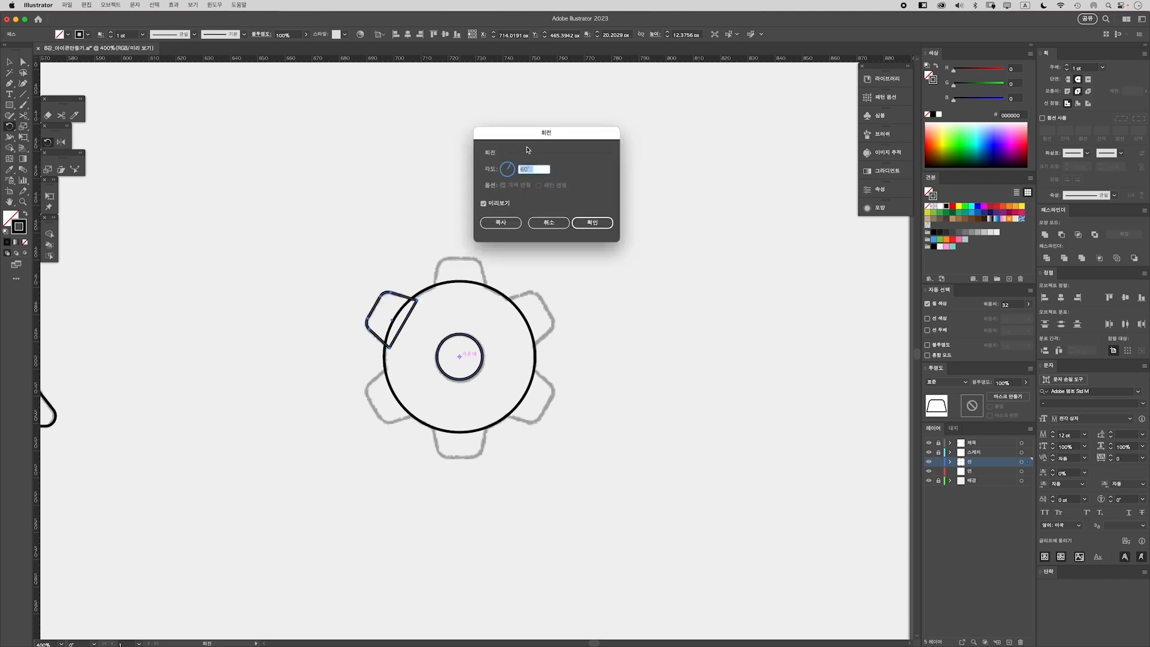
drag(527, 149, 455, 145)
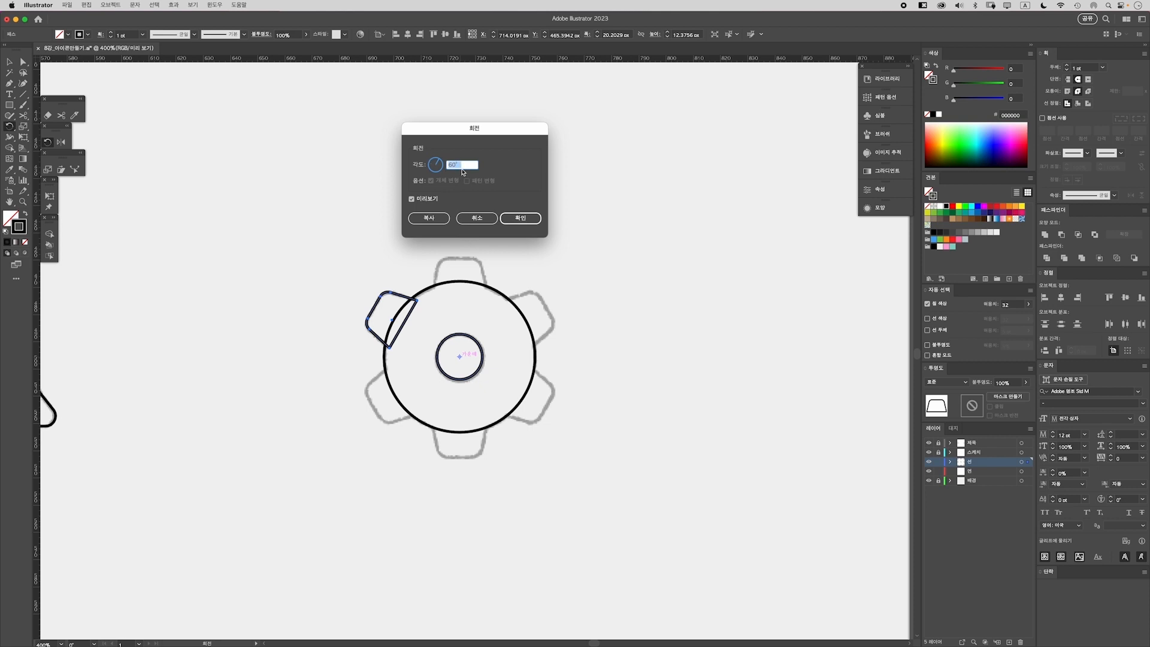
click(430, 218)
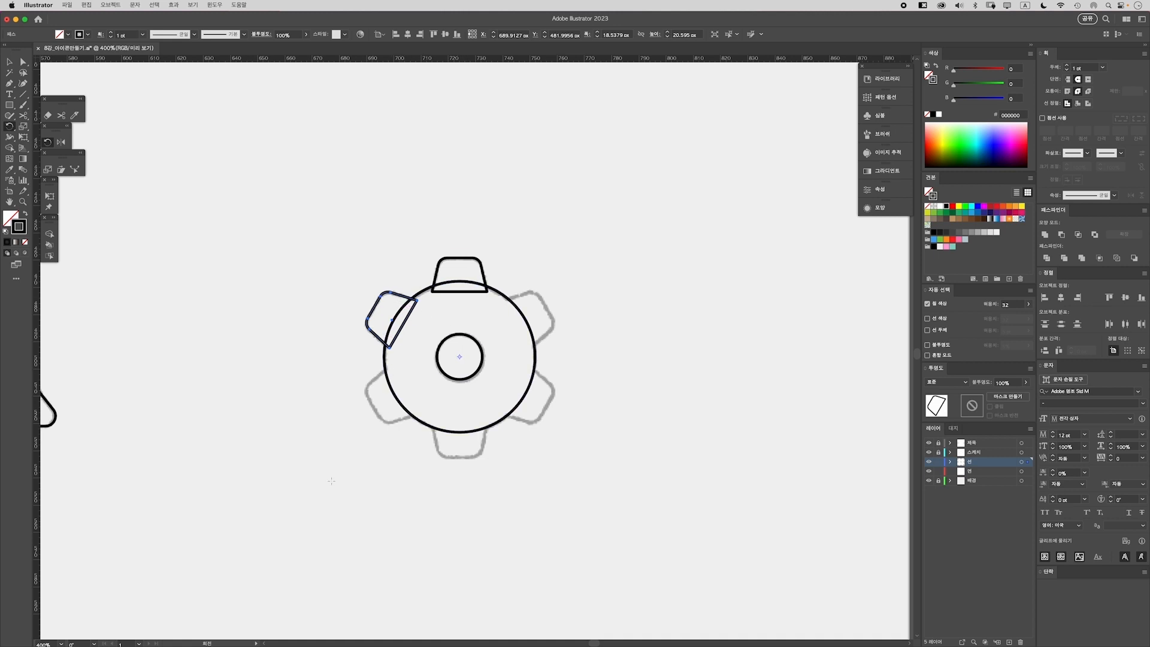
Repeat the rotated copy four more times to complete six teeth around the gear
key(super+d)
key(super+d)
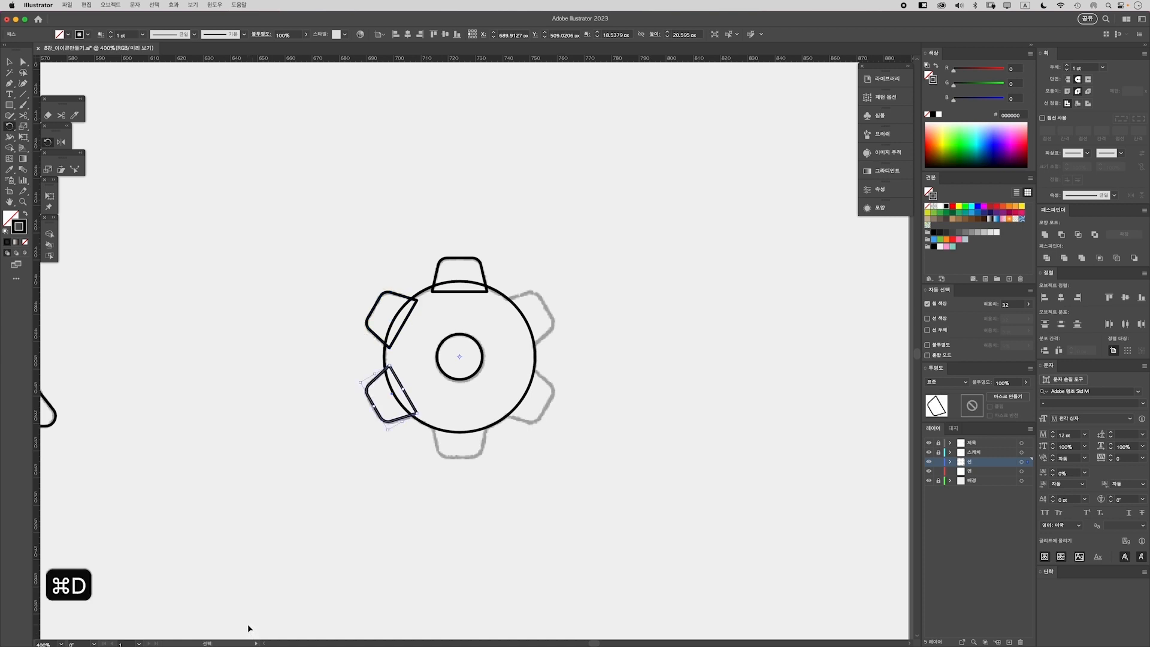
key(super+d)
key(super+d)
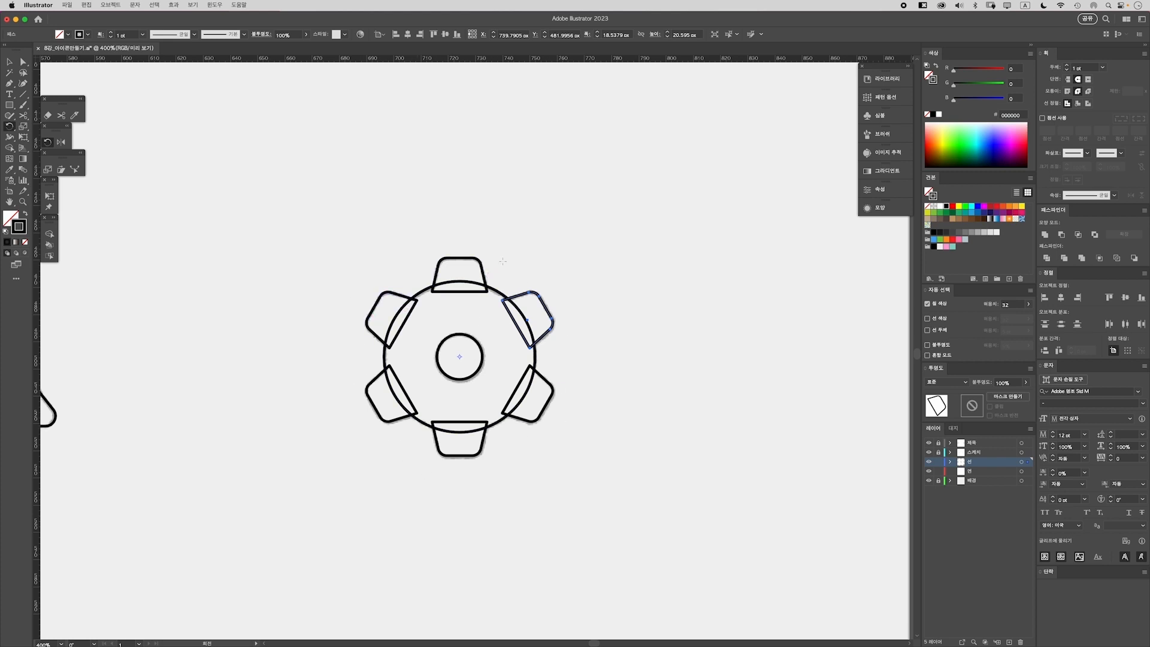
key(v)
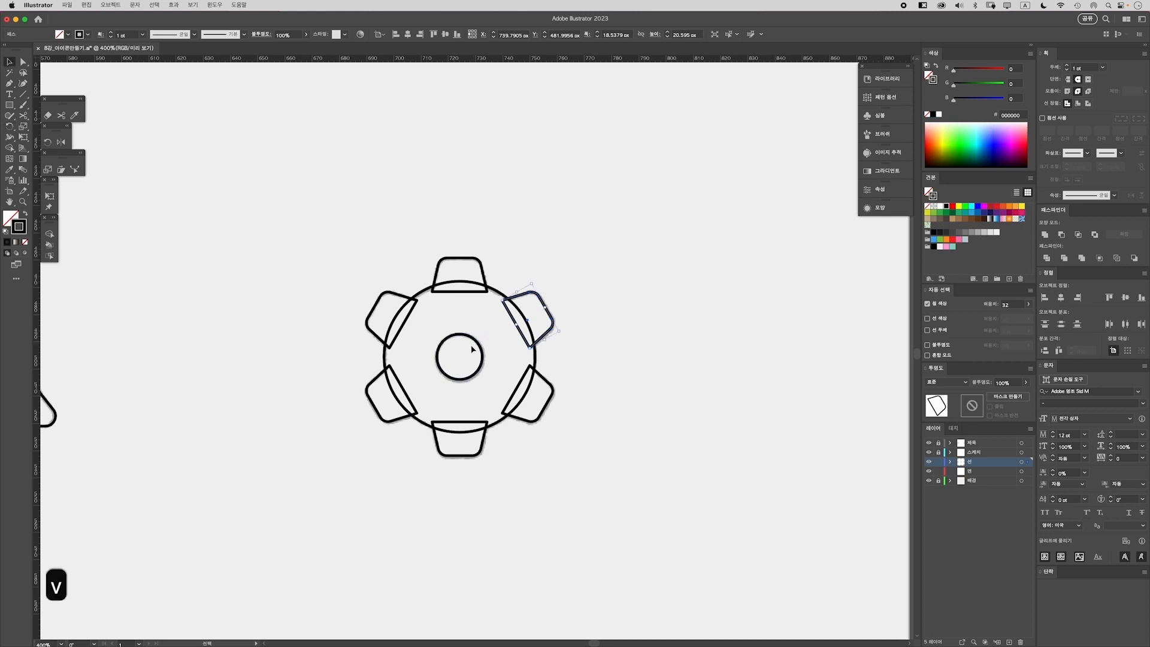
click(341, 264)
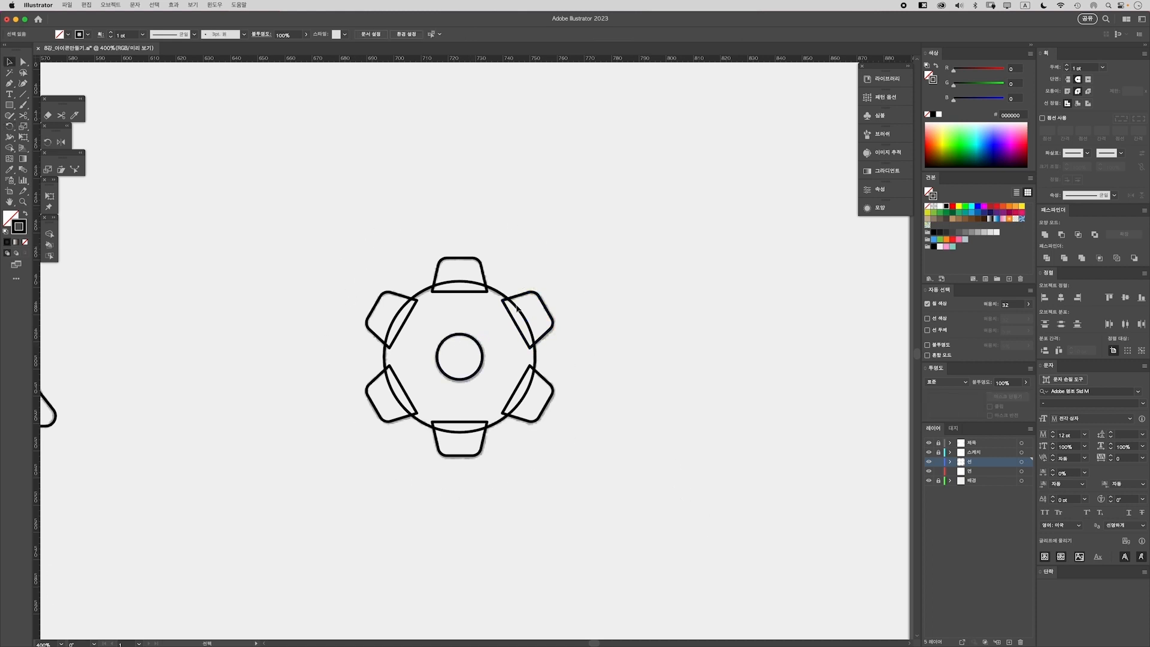
Unite the six teeth with the body circle into one gear outline, leaving out the hub circle
drag(461, 340, 658, 578)
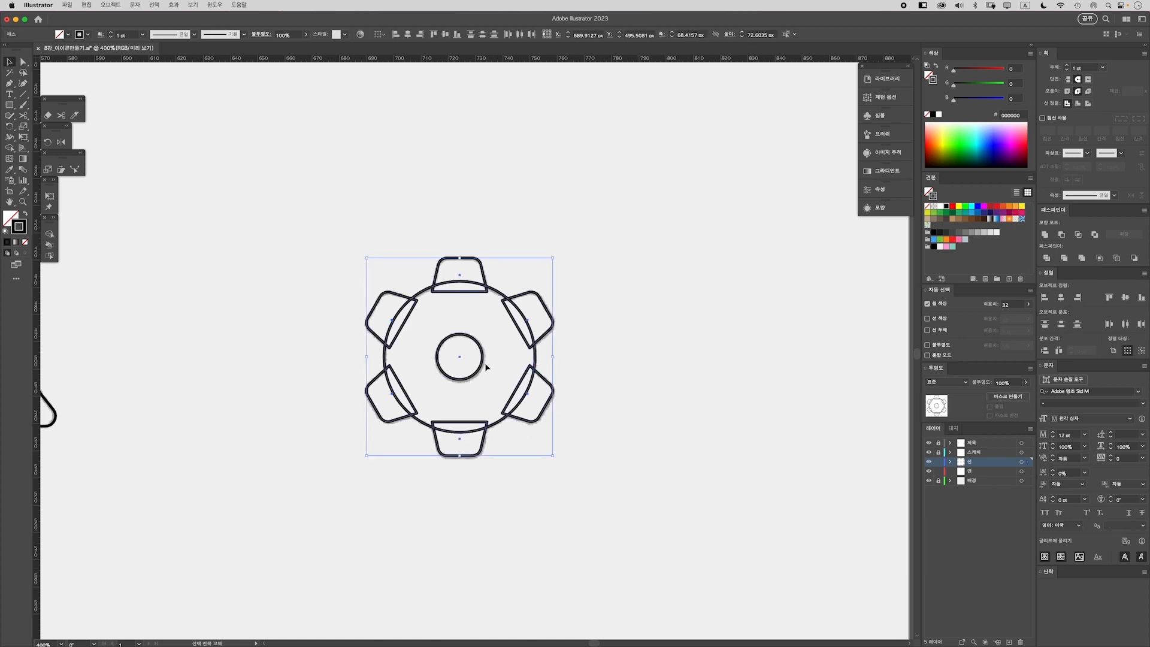
shift+click(452, 335)
click(1045, 235)
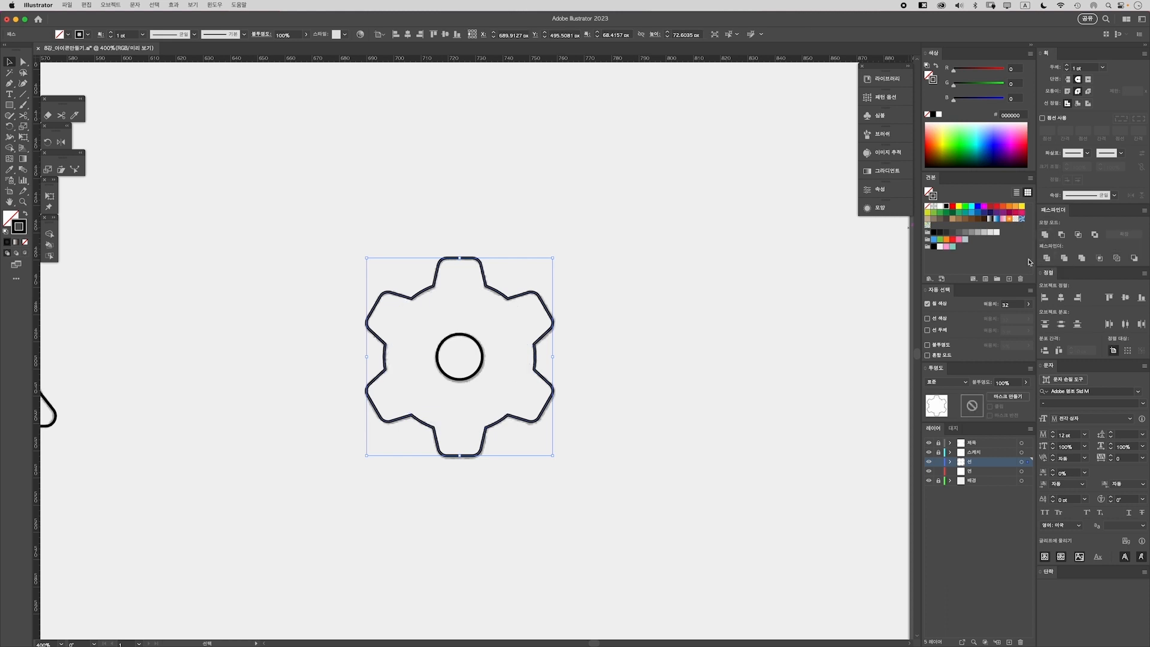
click(671, 481)
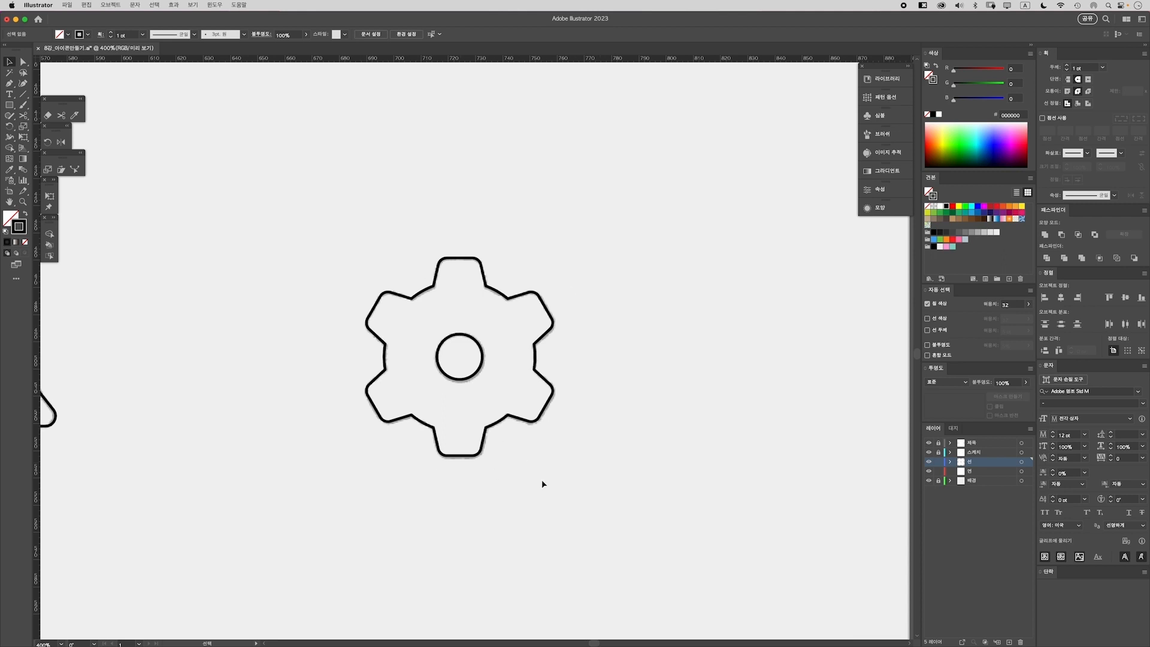
Set the stroke weight of all nine line icons to 4 pt
key(super+minus)
key(super+minus)
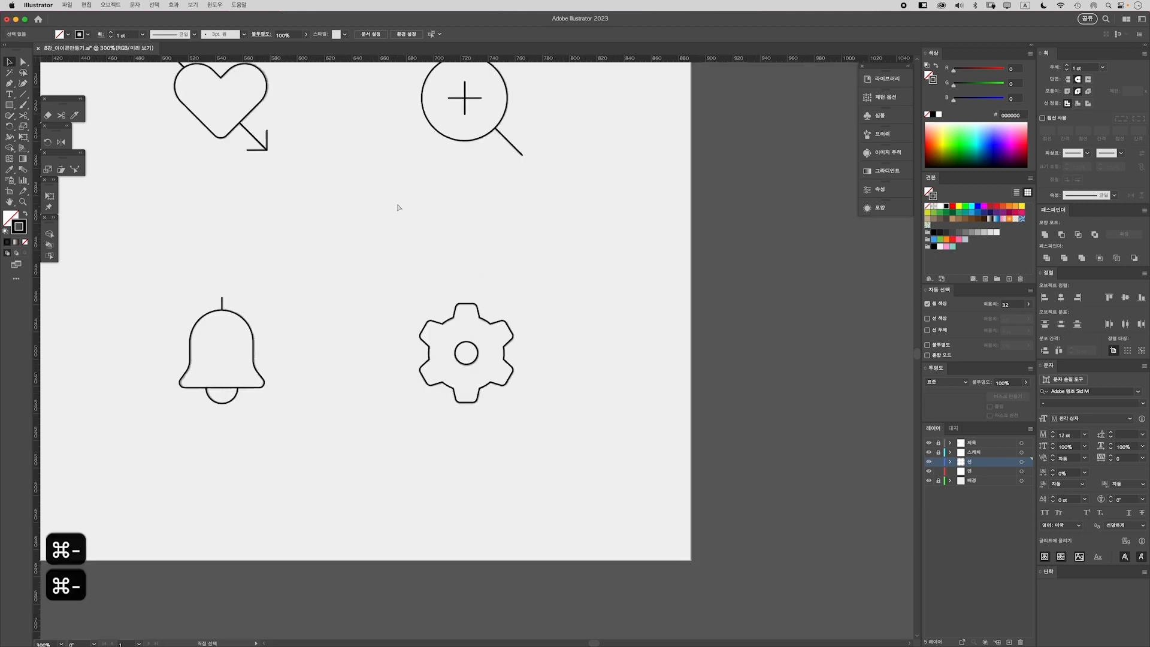
key(super+minus)
drag(300, 292, 472, 385)
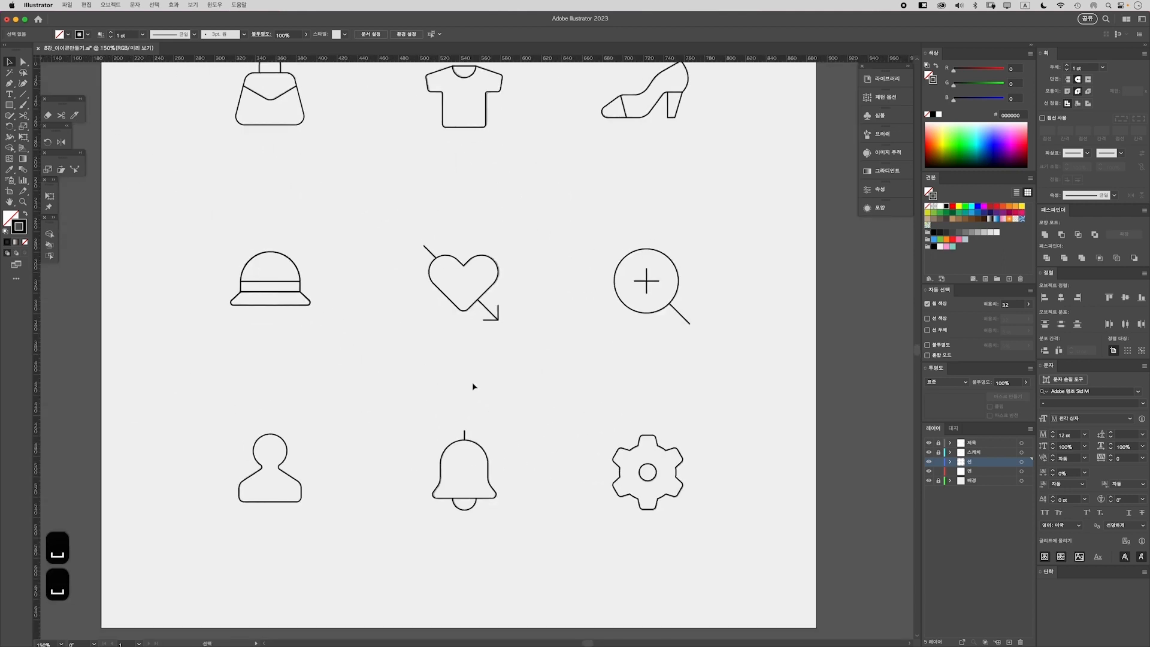
key(super+minus)
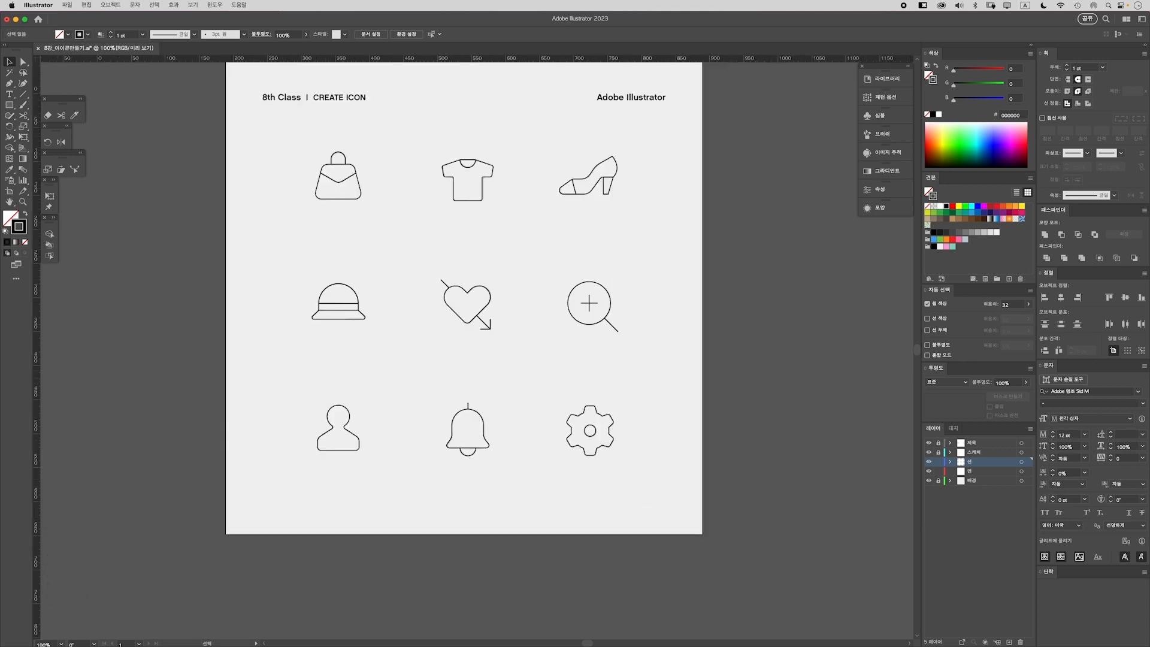
key(space)
scroll(419, 252, right, 2)
scroll(419, 252, up, 1)
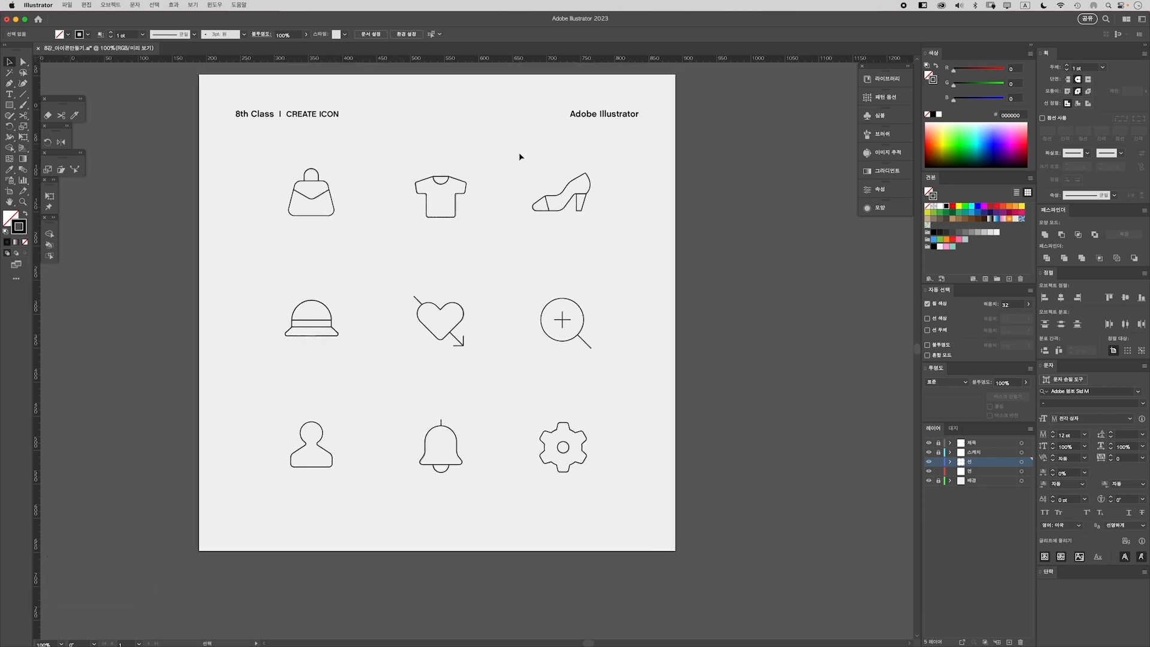
drag(252, 149, 661, 461)
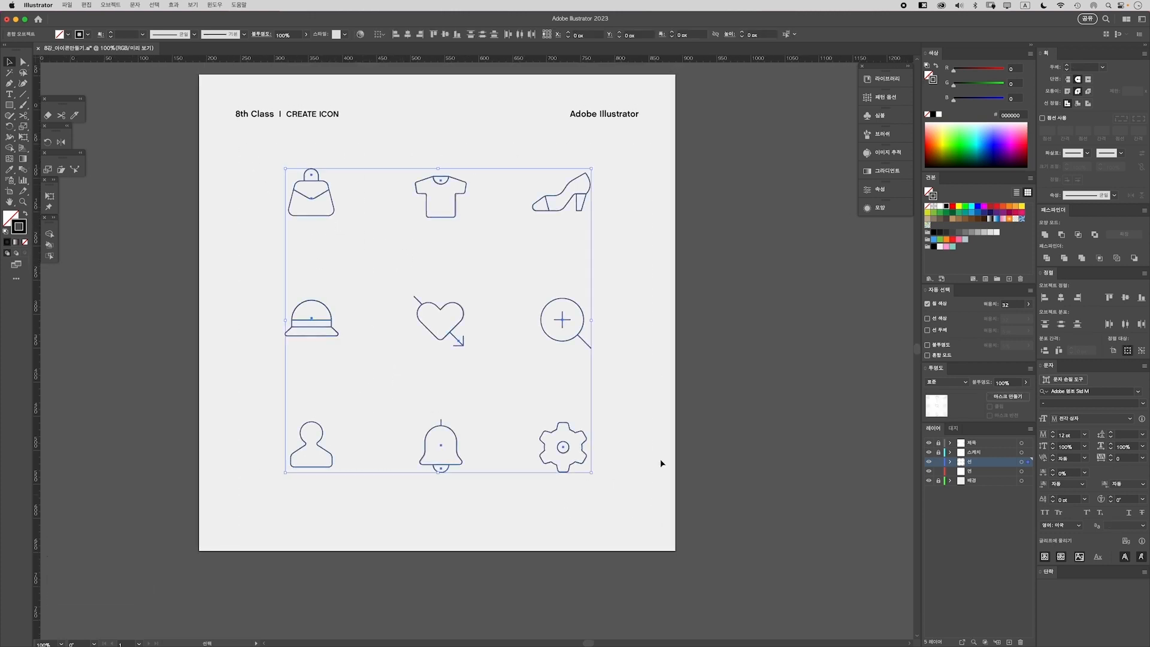
click(1101, 65)
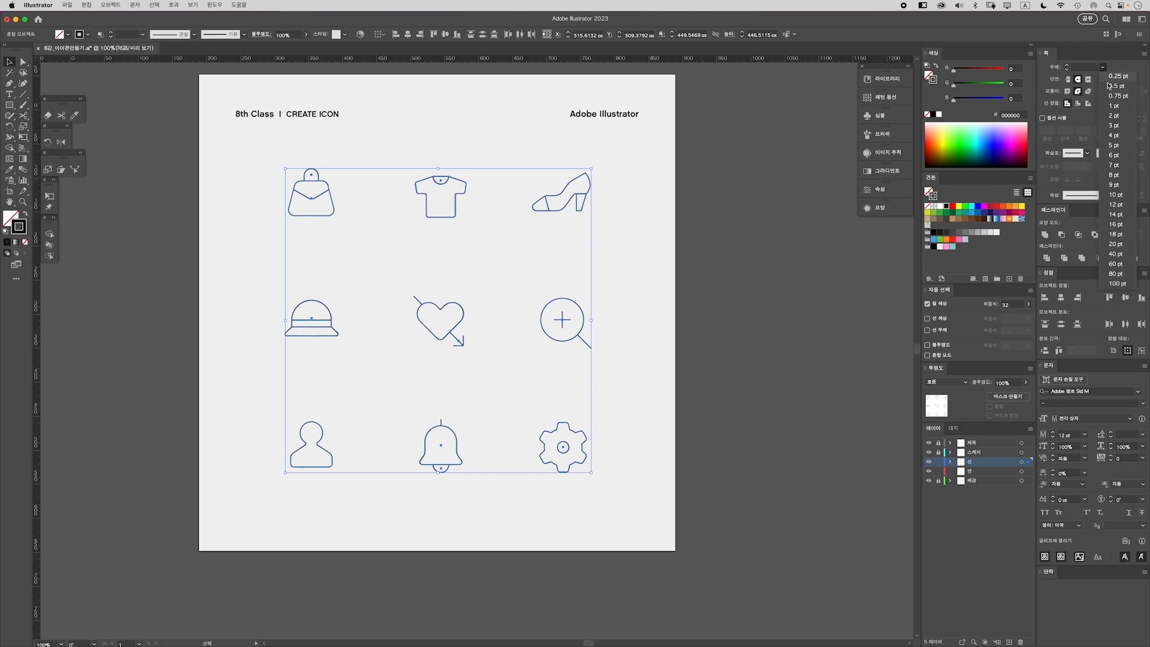
click(1119, 142)
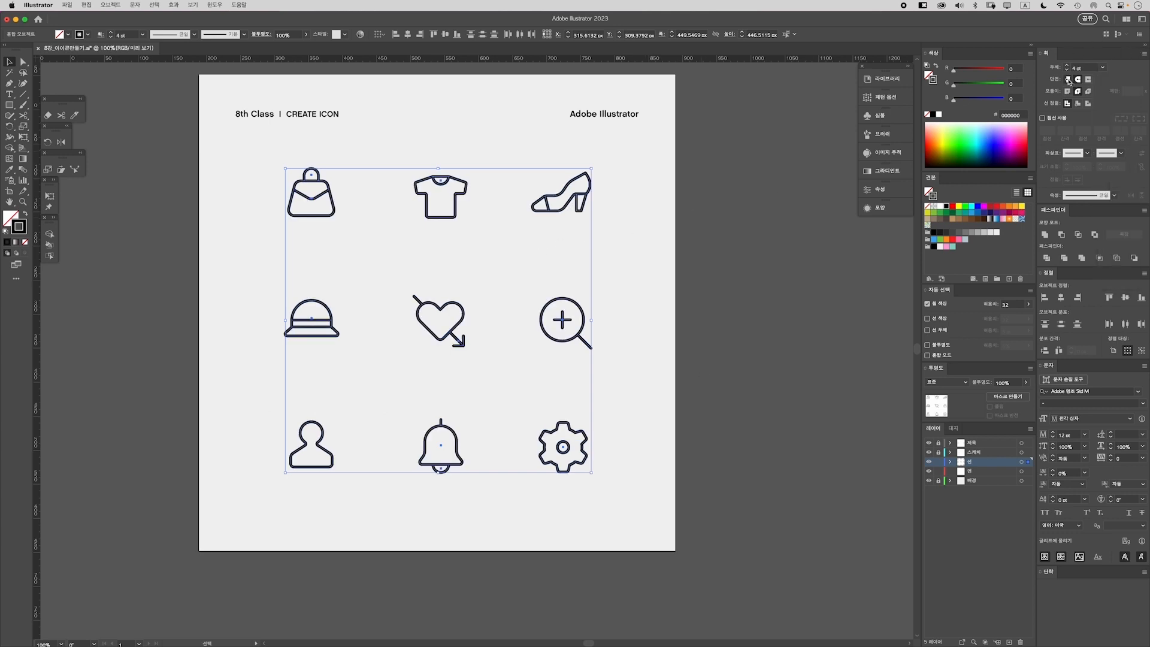
click(653, 255)
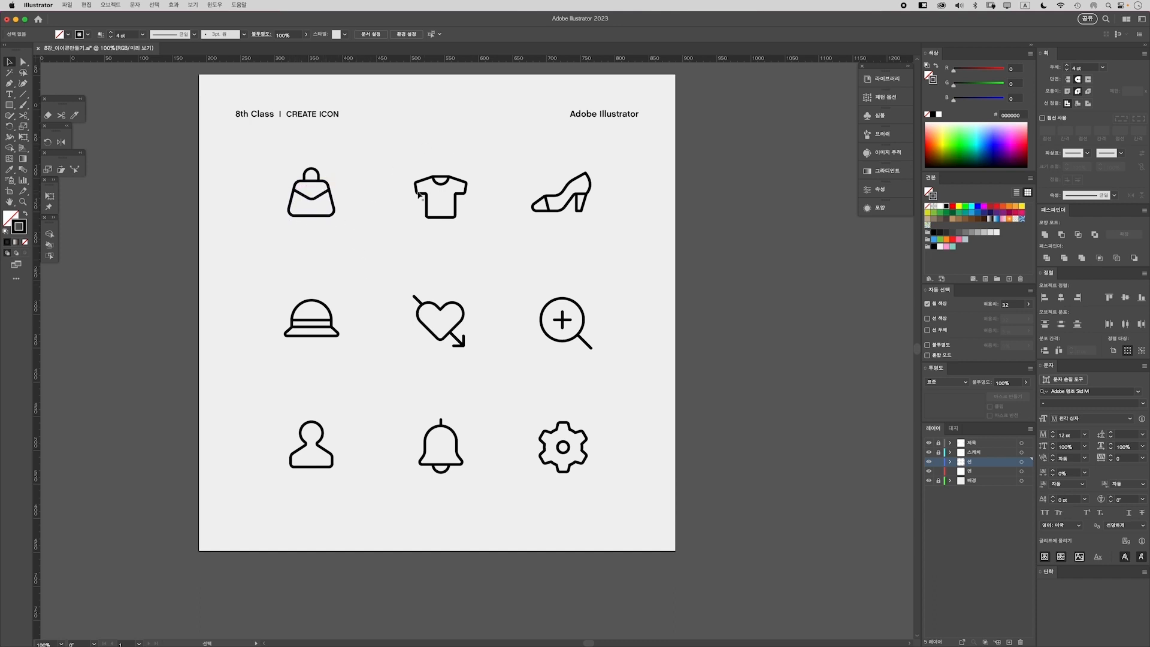
Copy all nine icons, hide the 선 layer, and paste them in place on the 면 layer
key(super+equal)
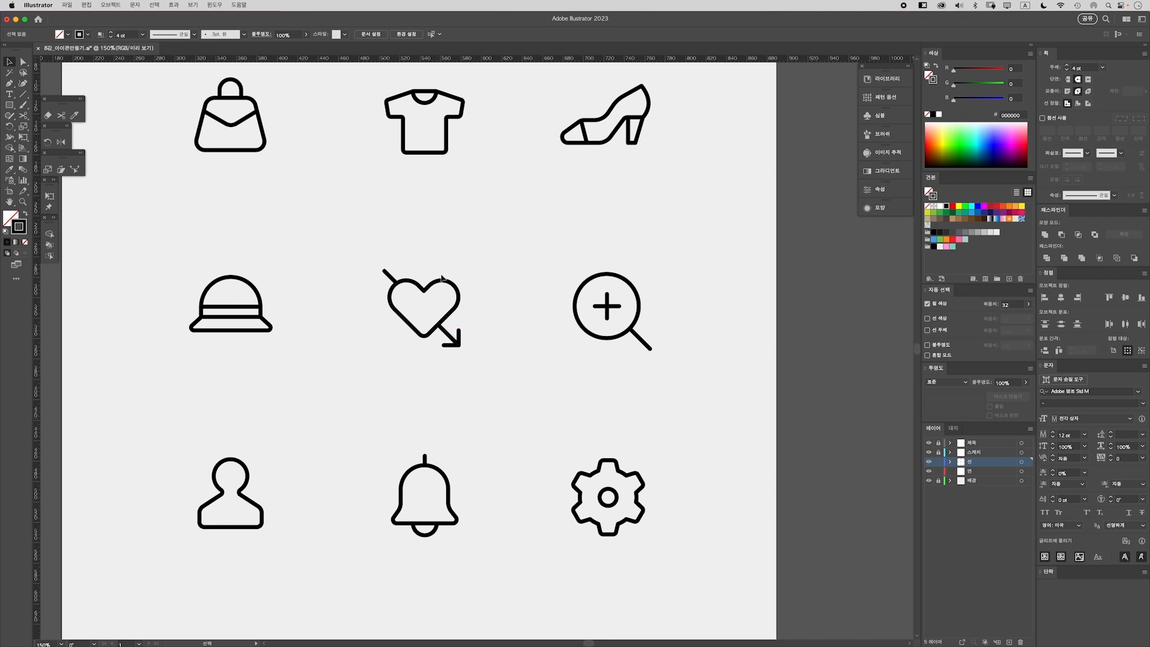
key(super+minus)
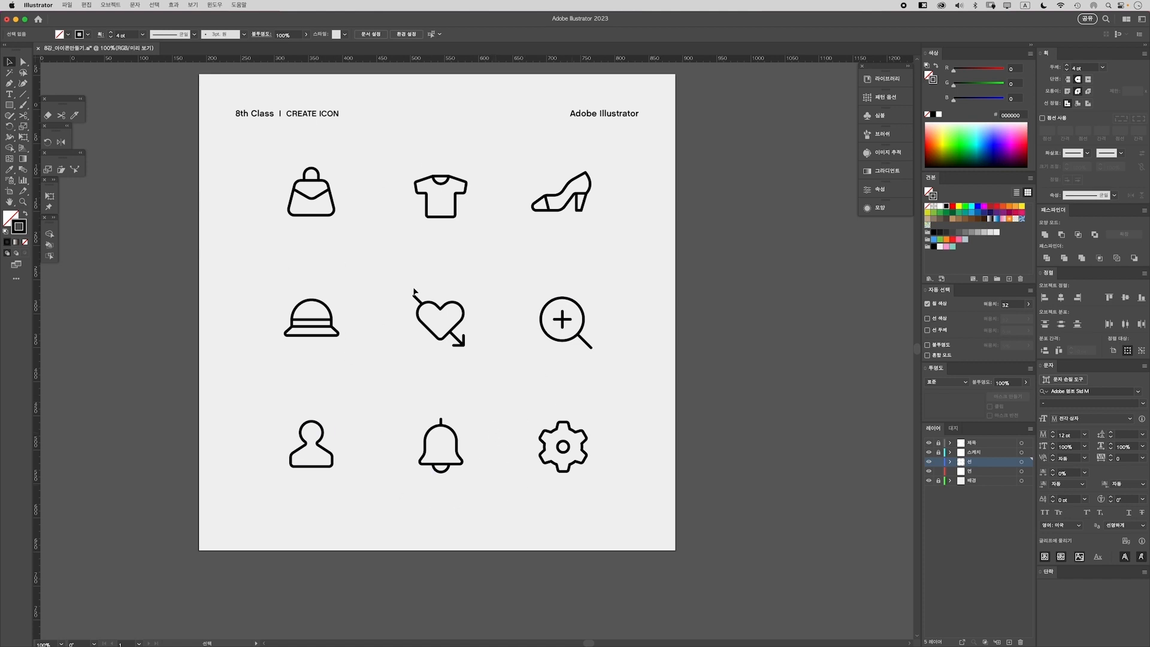
key(super+minus)
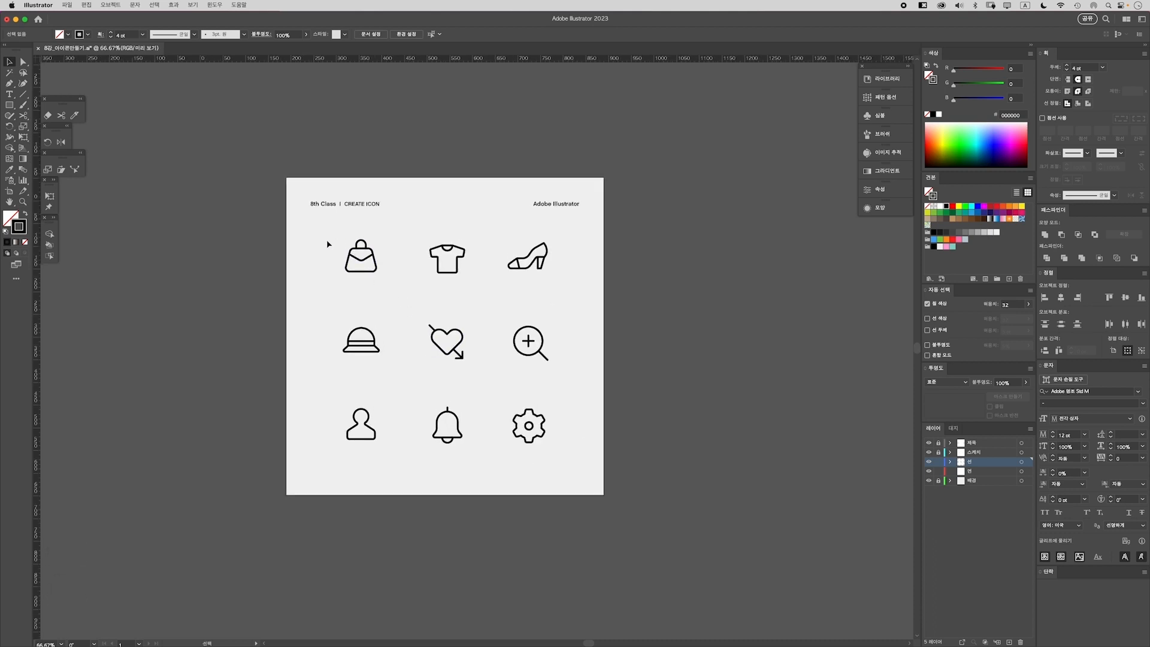
drag(320, 232, 613, 508)
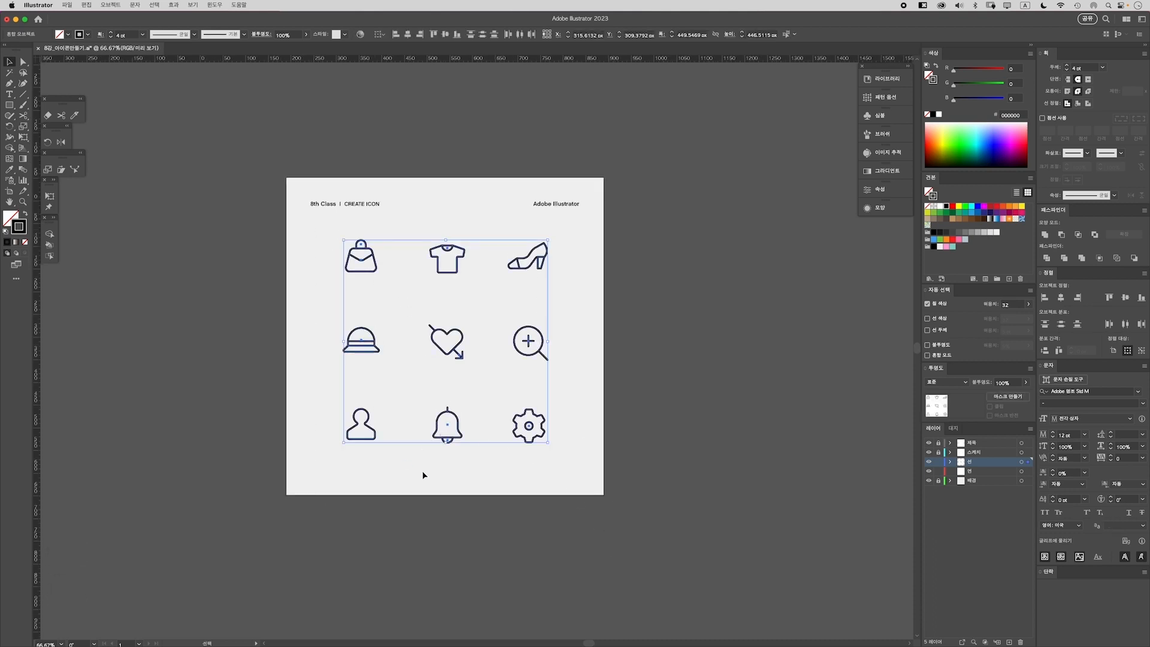
key(super+c)
click(929, 462)
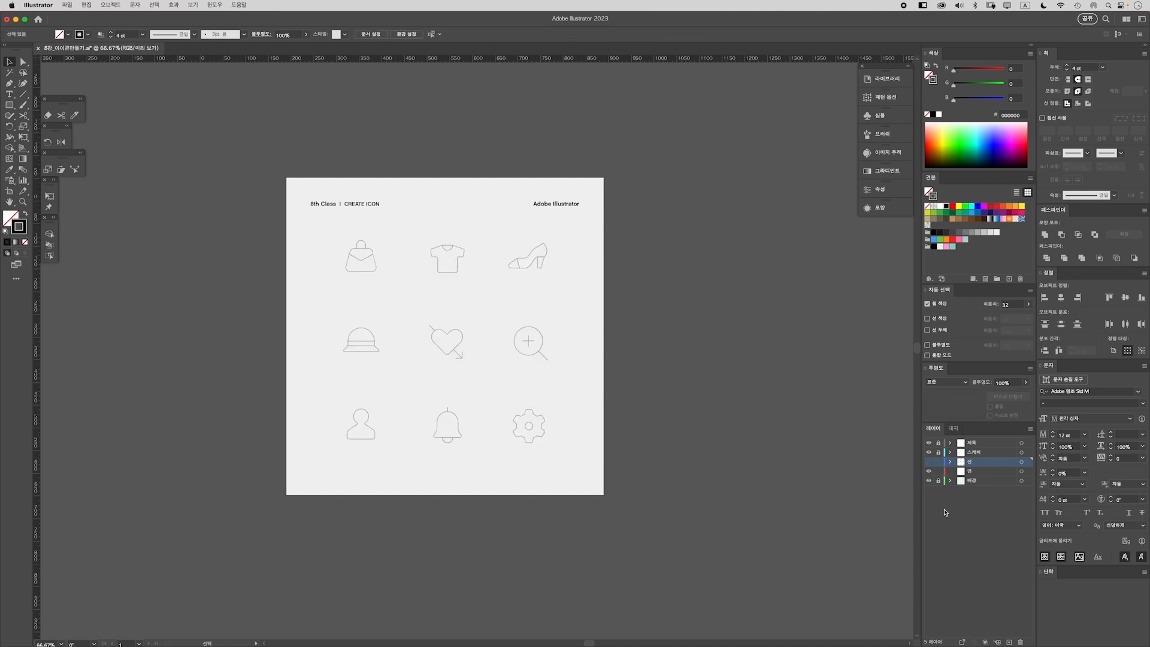
click(973, 474)
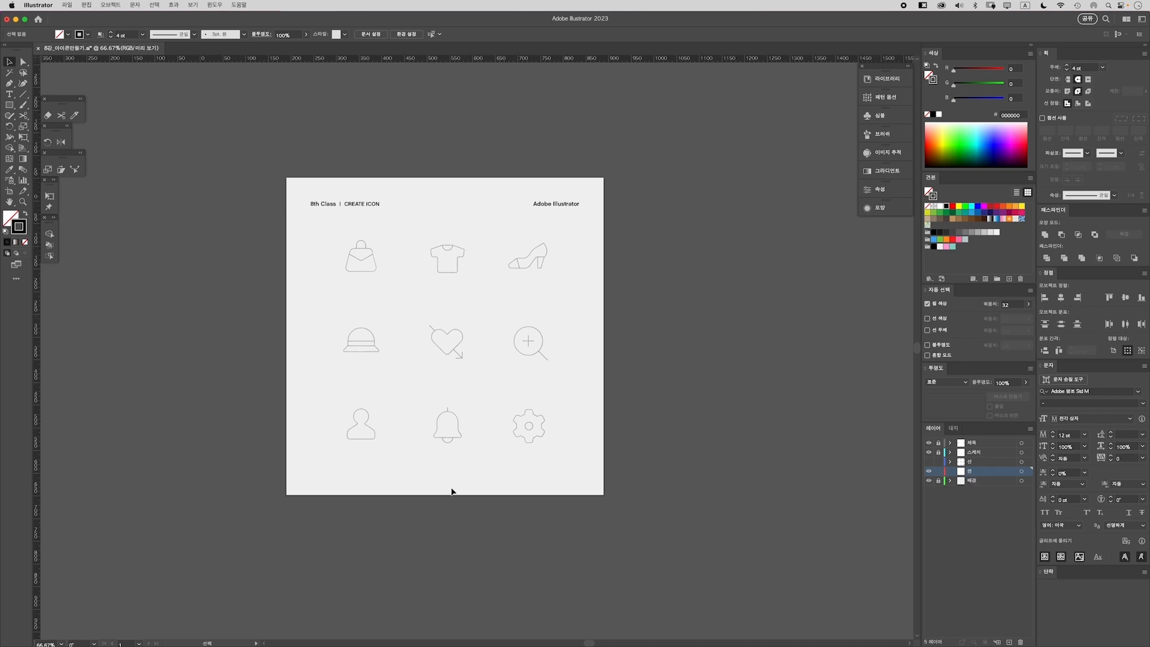
key(super+f)
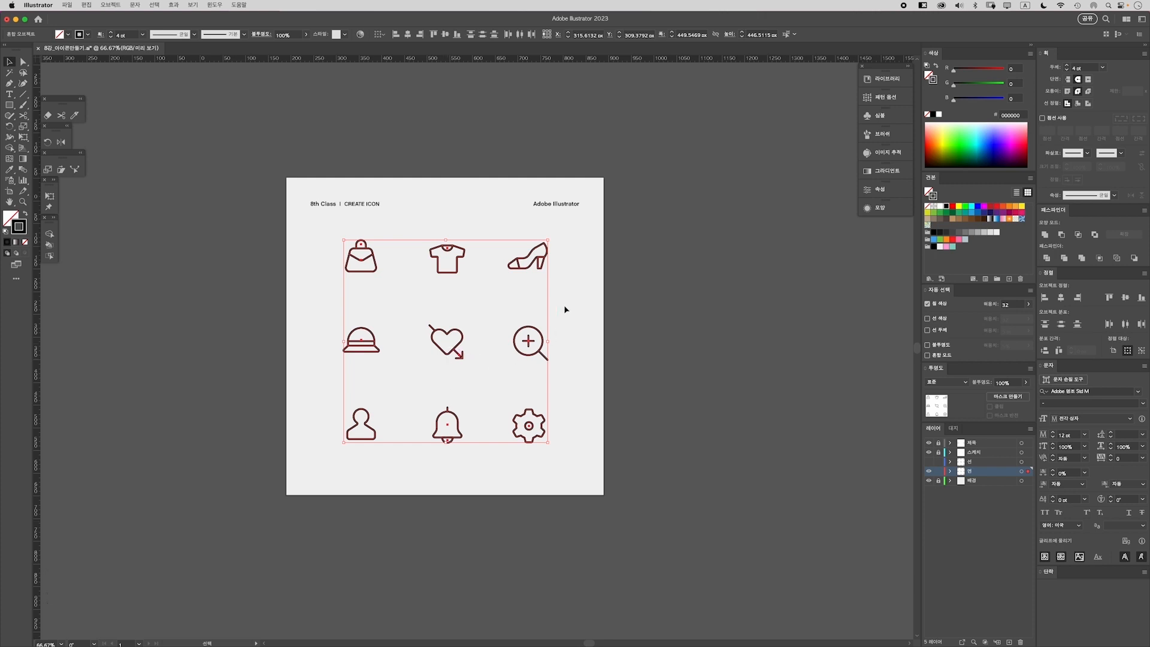
click(497, 307)
Delete the handbag's handle from the copied icons on the 면 layer
key(super+equal)
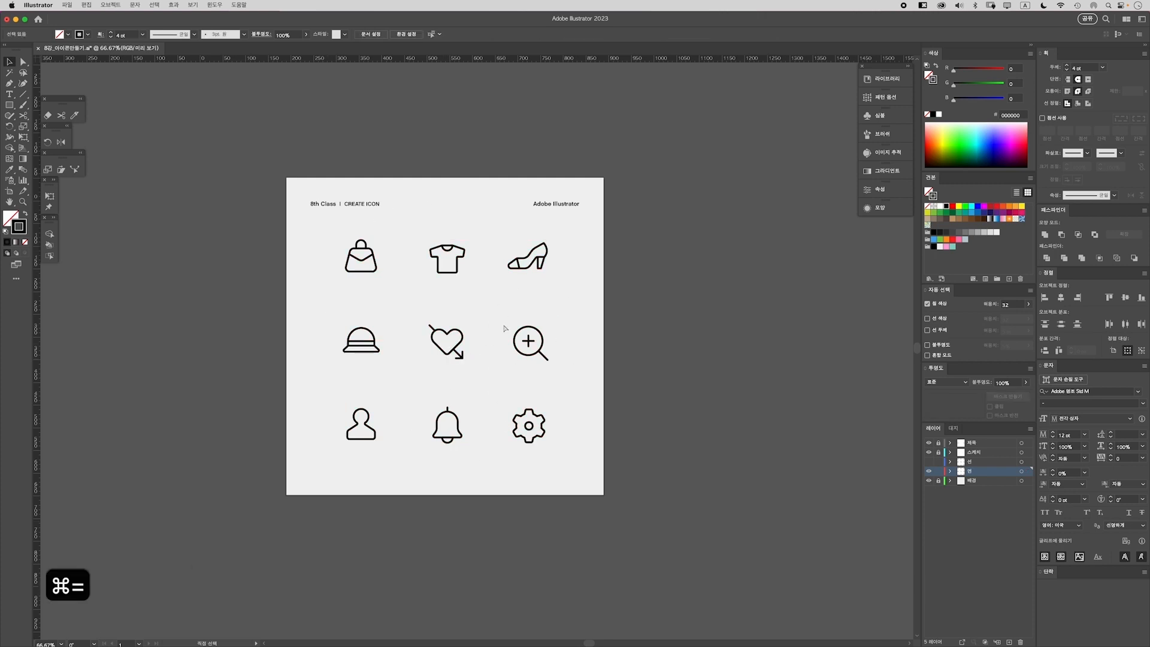
key(space)
drag(357, 262, 361, 269)
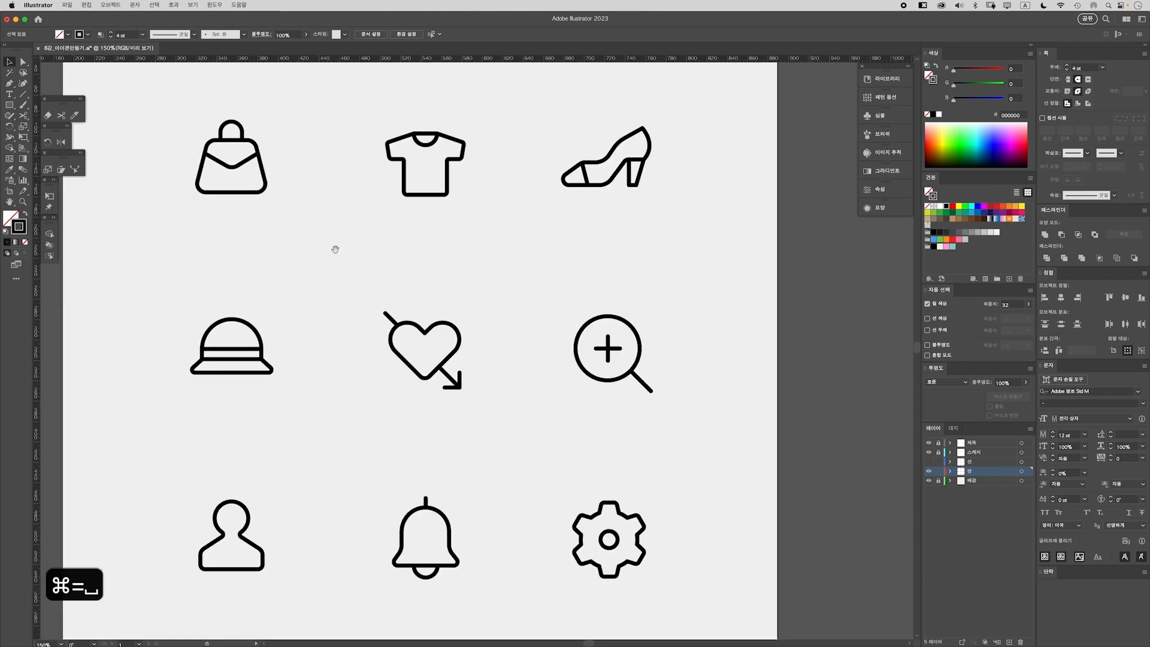
drag(335, 248, 348, 268)
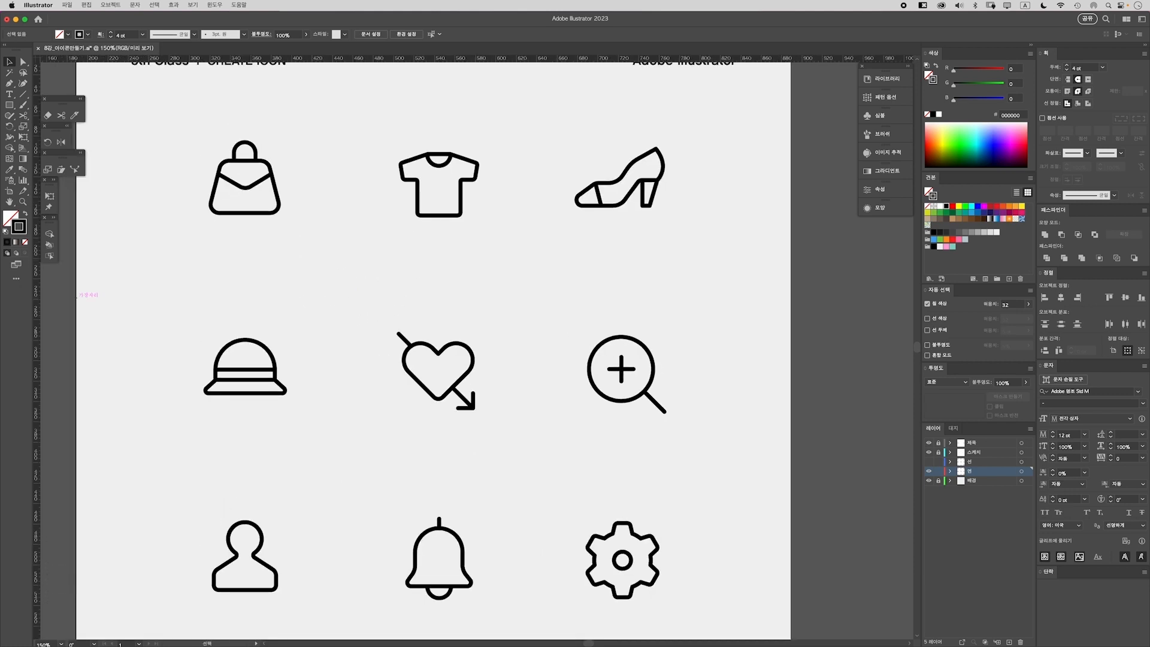
key(super+=)
drag(216, 154, 366, 282)
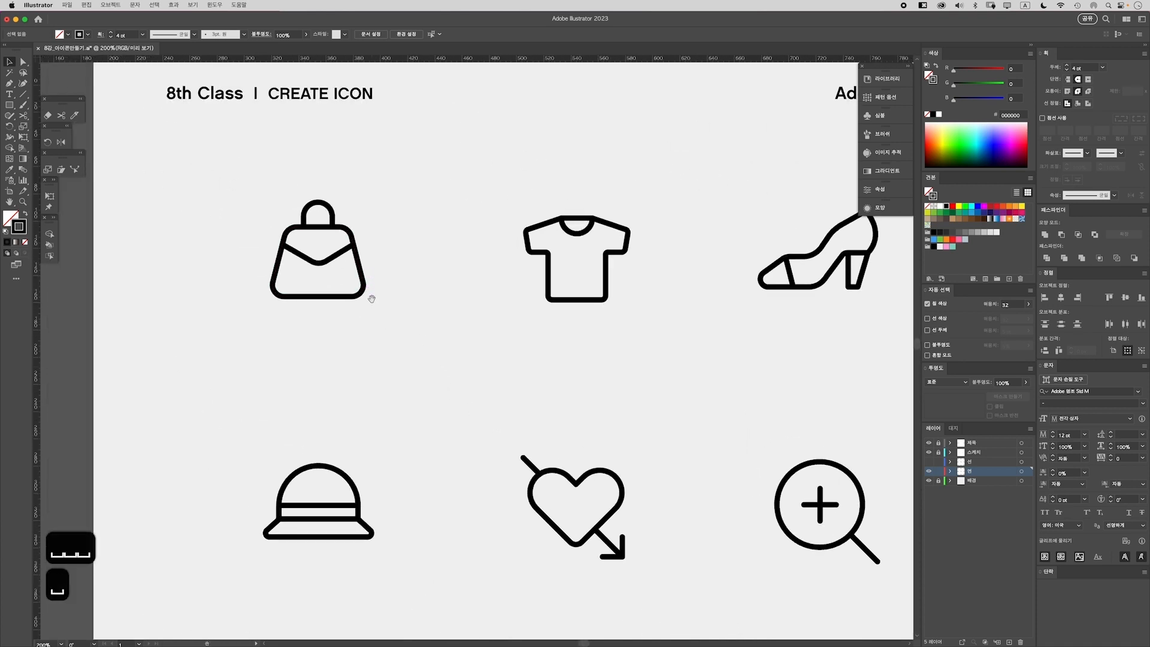
scroll(369, 294, up, 3)
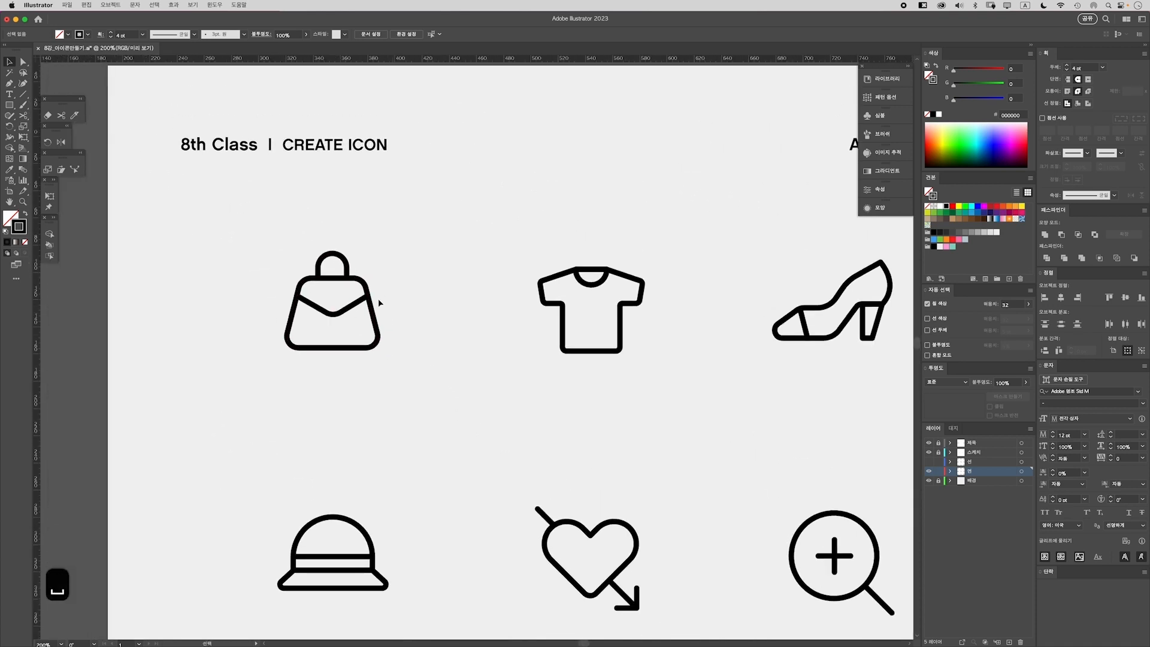
click(347, 267)
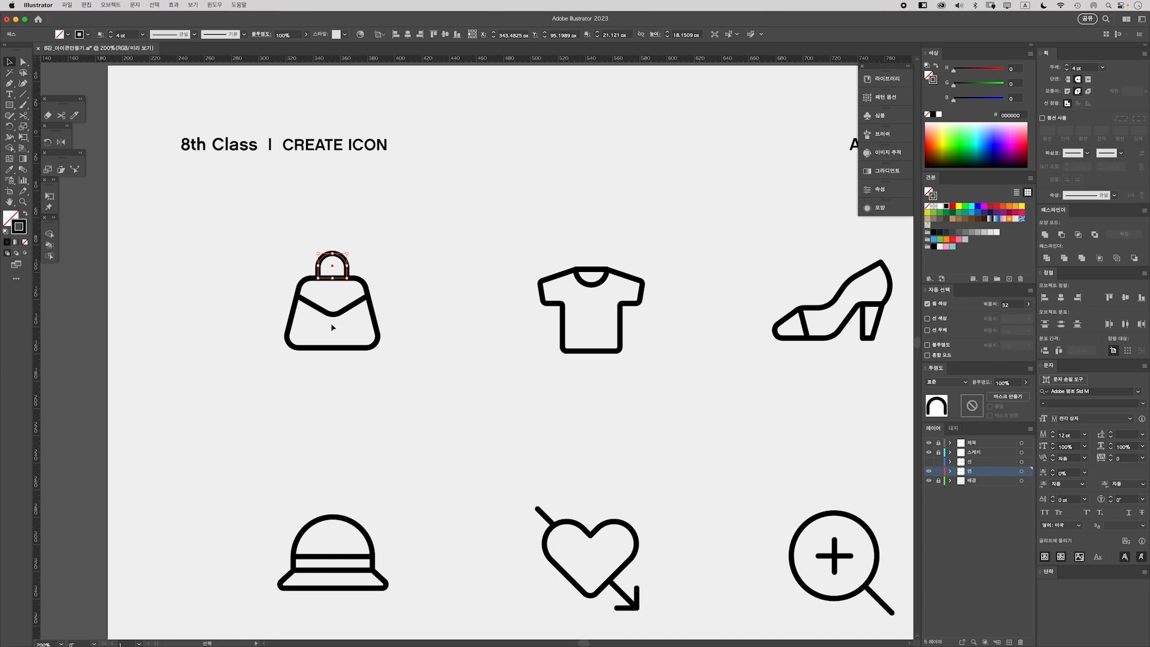
key(BackSpace)
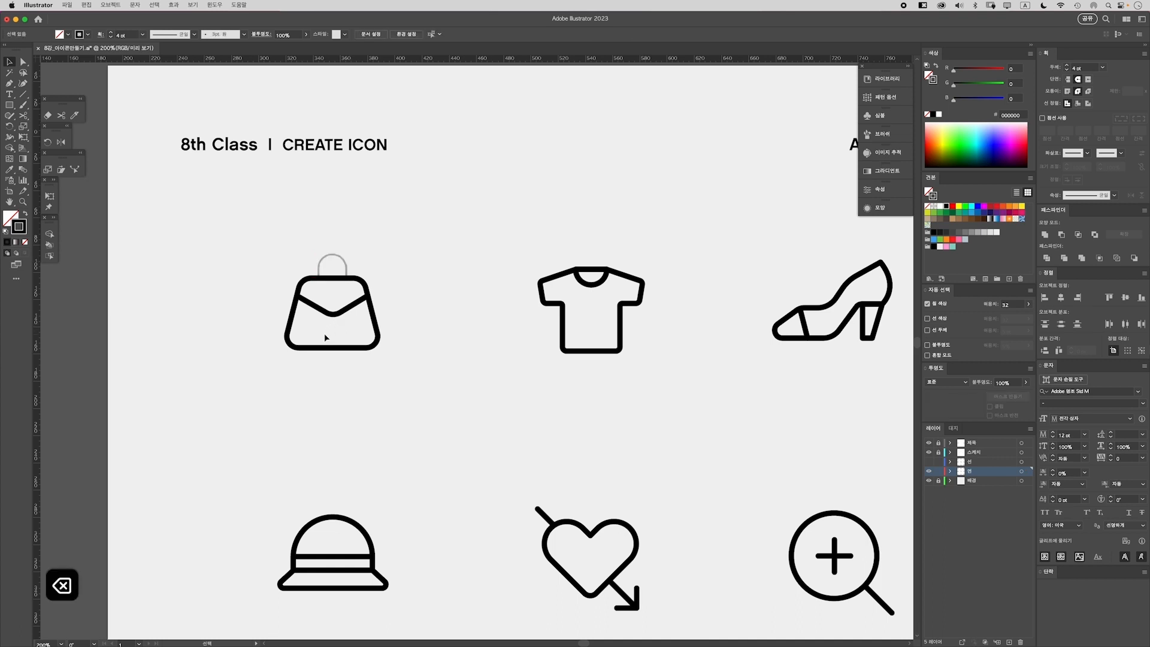
Try swapping the fill and stroke of the handbag's body, and undo the swap
key(super+equal)
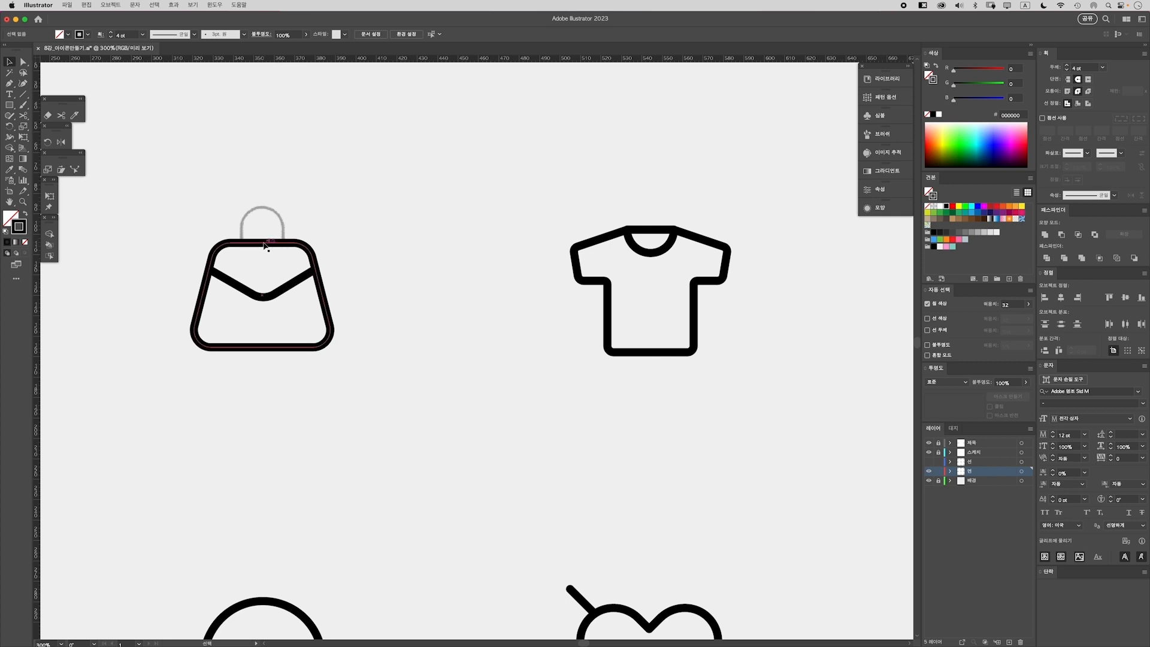
click(284, 266)
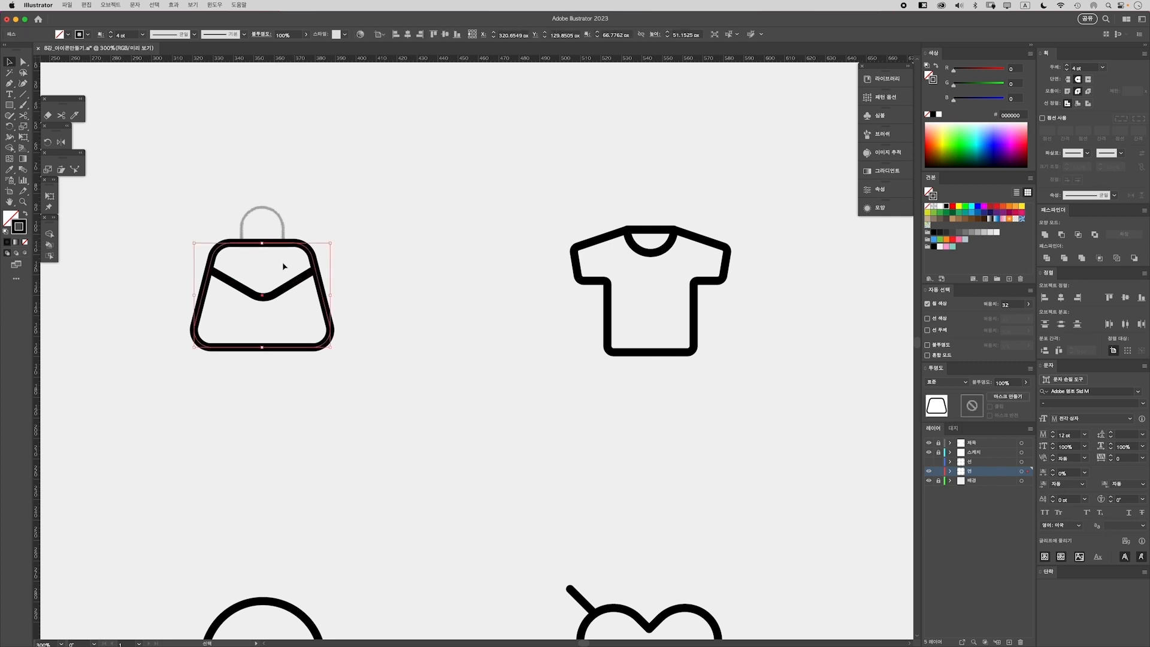
click(25, 214)
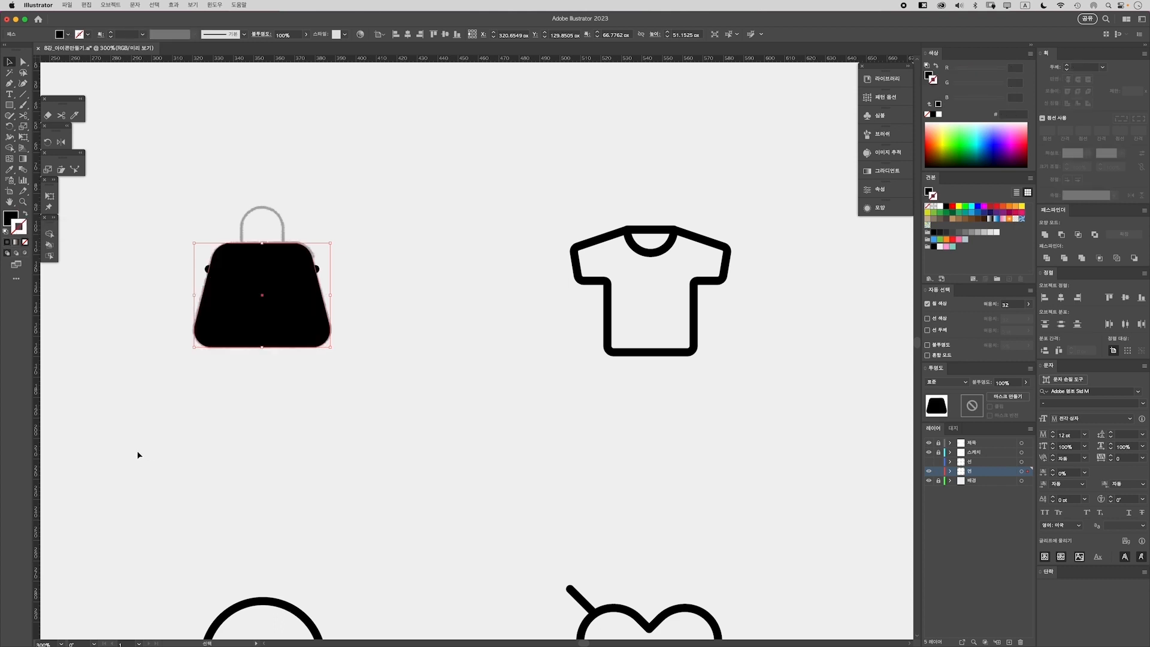
key(super+z)
click(248, 205)
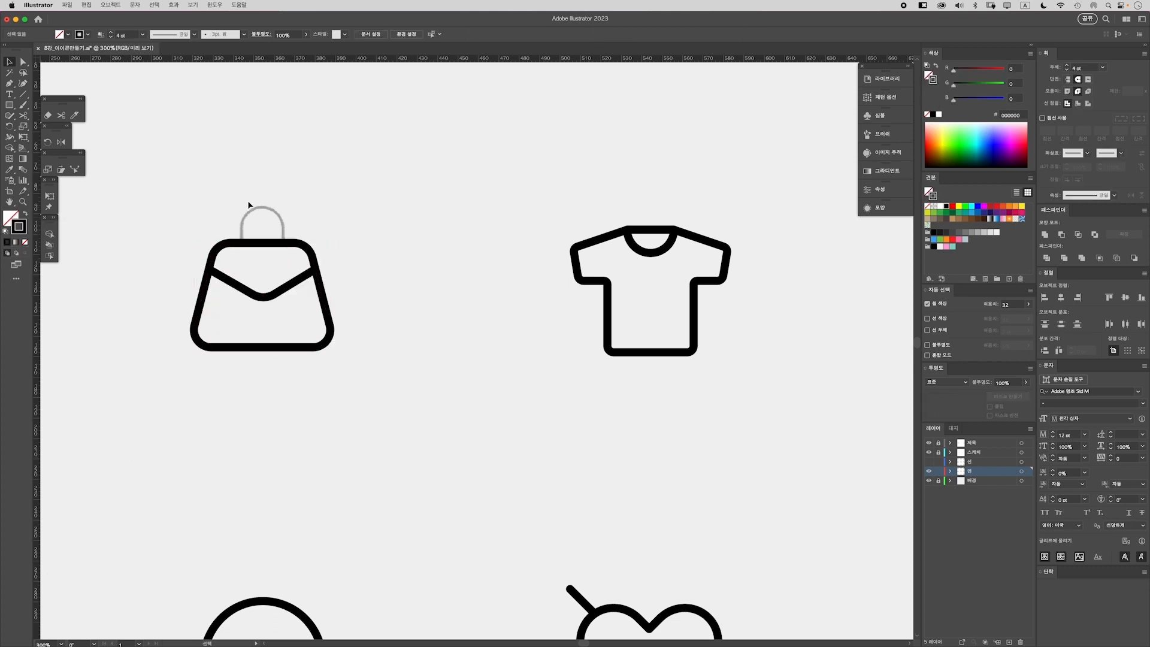
Swap fill and stroke on the handbag's body outline to give it a solid black fill without a stroke
click(258, 242)
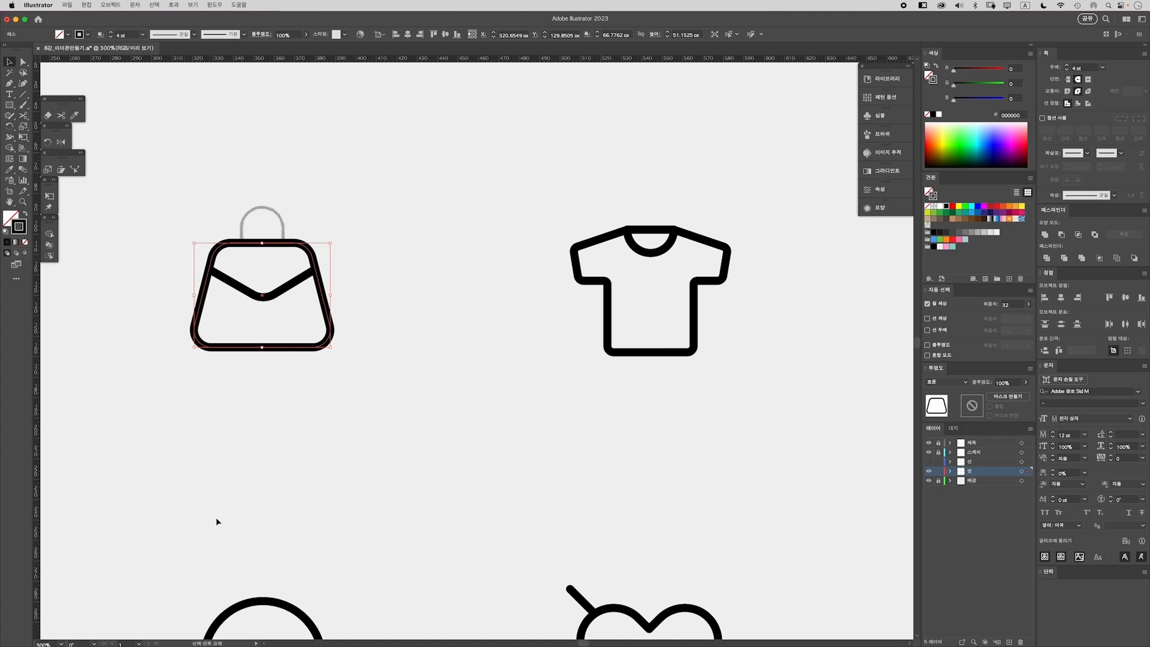
key(shift+x)
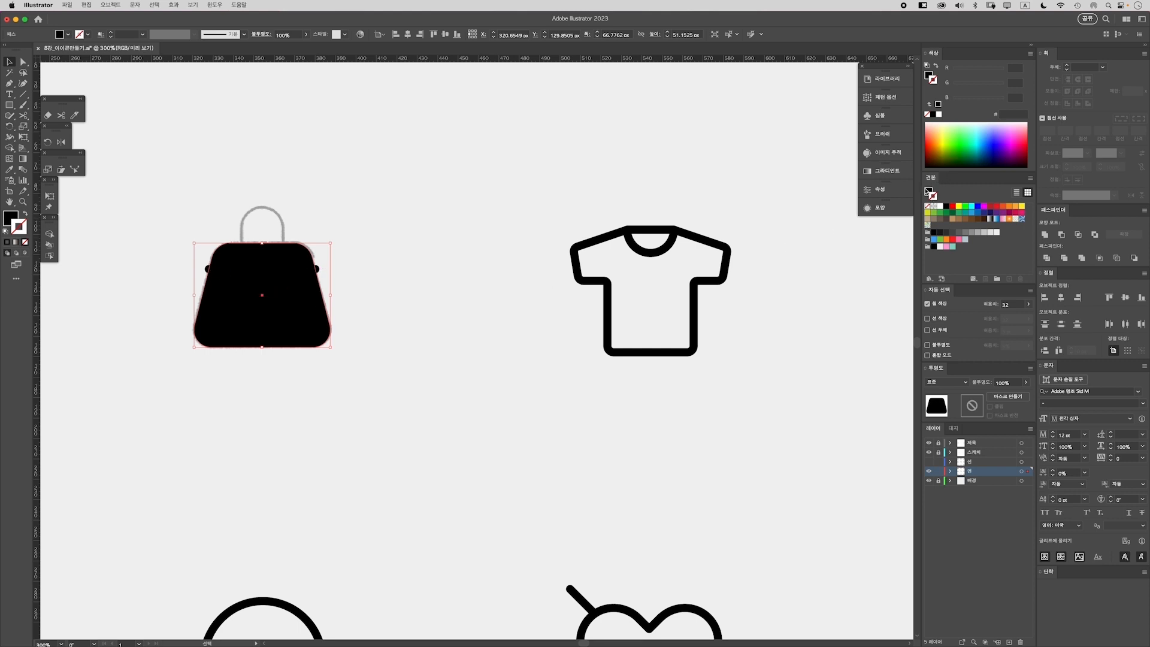
Fill the black handbag body with the pink swatch FFA2D7 and deselect it
click(928, 192)
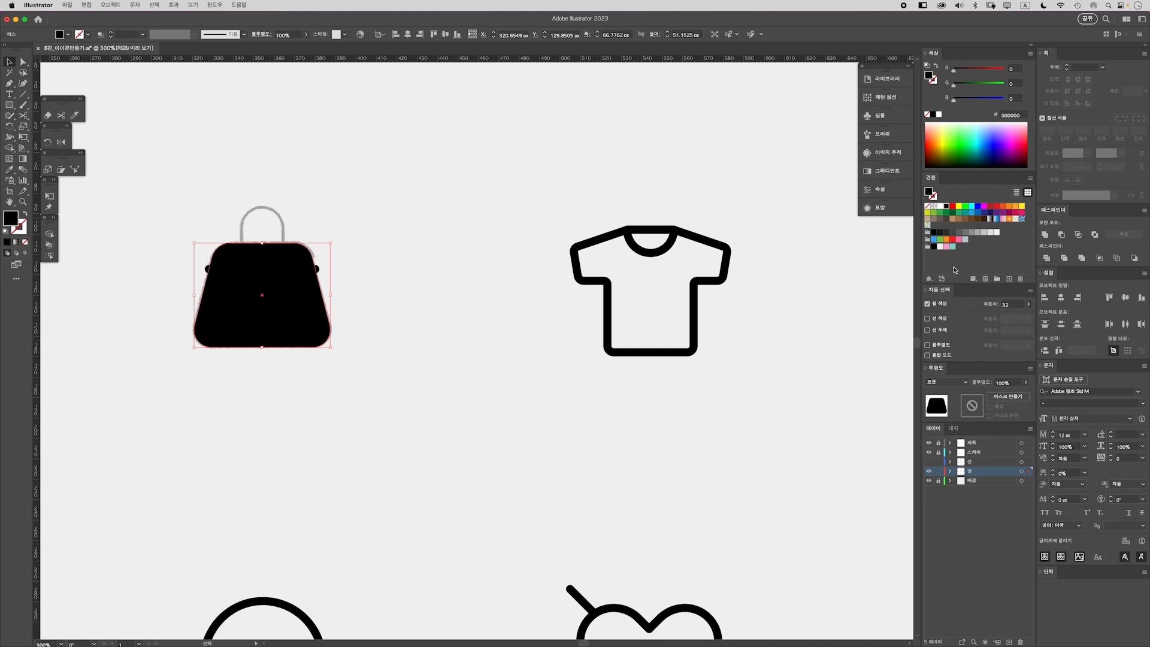
click(947, 246)
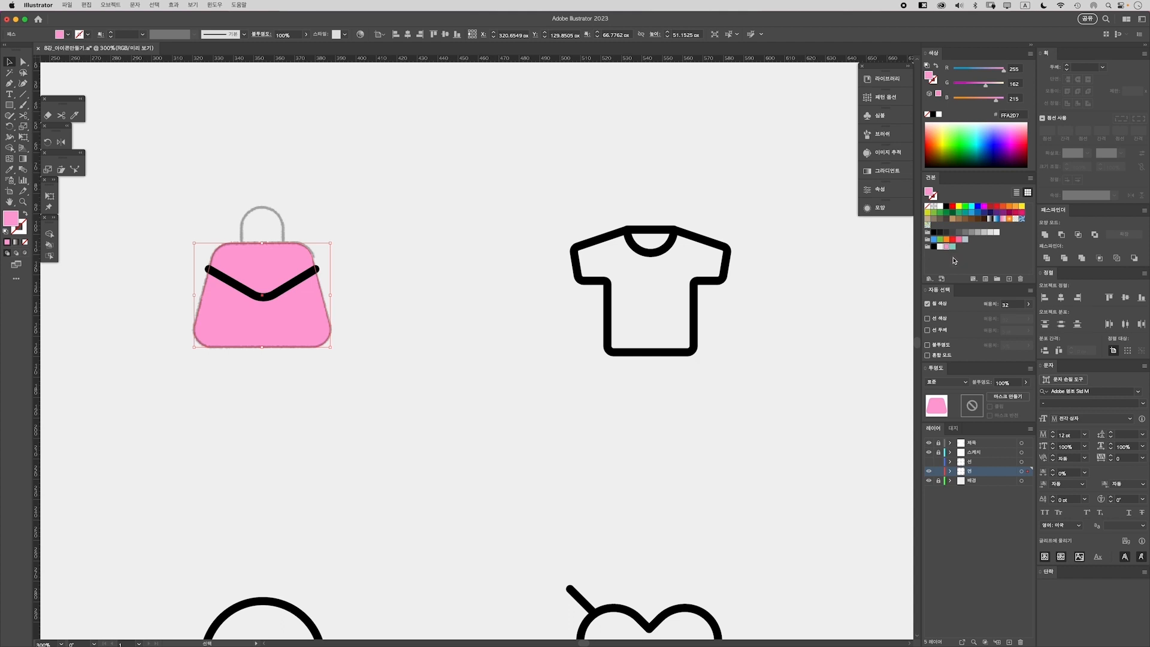
click(249, 190)
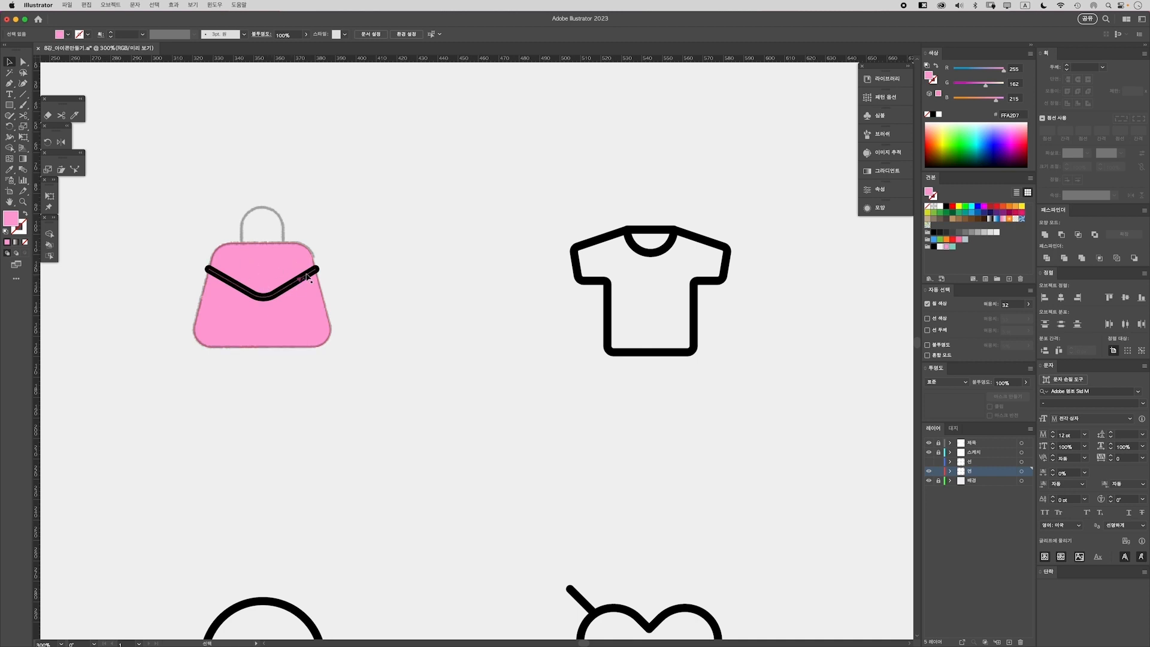
click(268, 268)
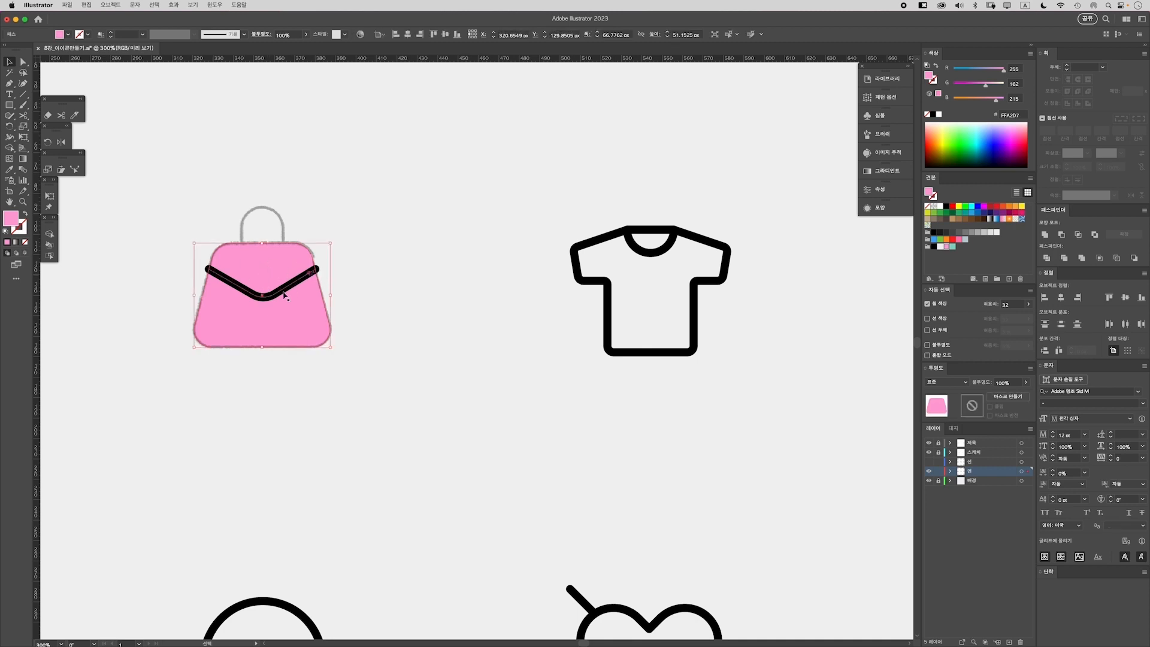
click(184, 244)
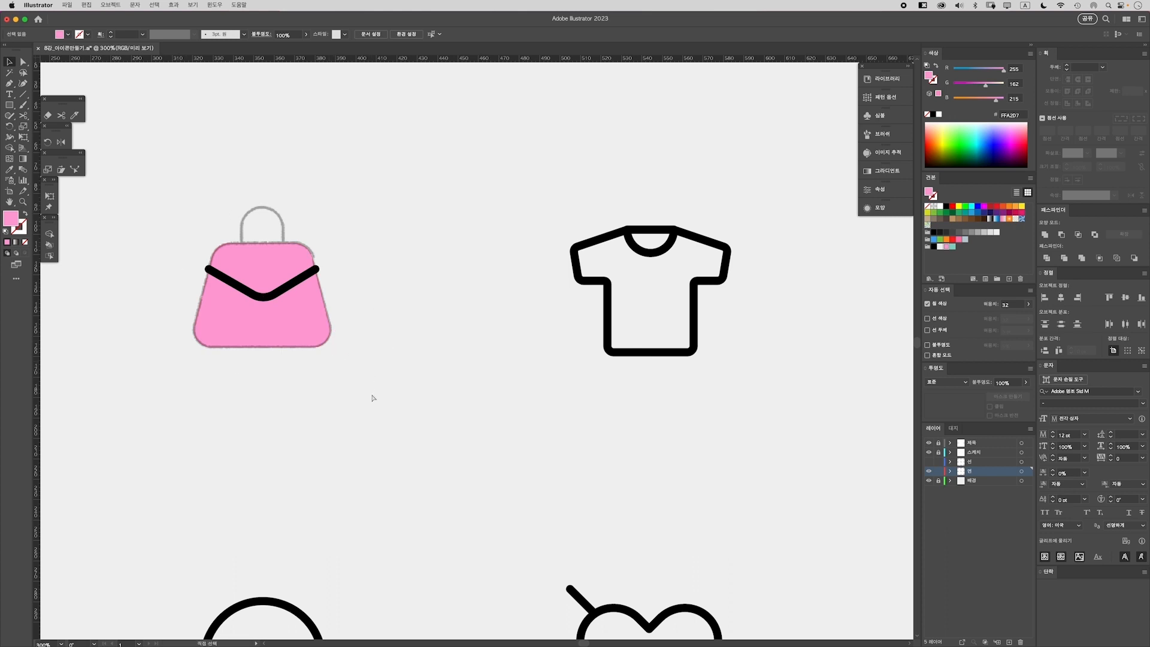
In outline view, scale the V-shaped flap line to about 53.7 px wide so both ends extend past the handbag body's sides
key(super+y)
key(space)
drag(376, 387, 447, 395)
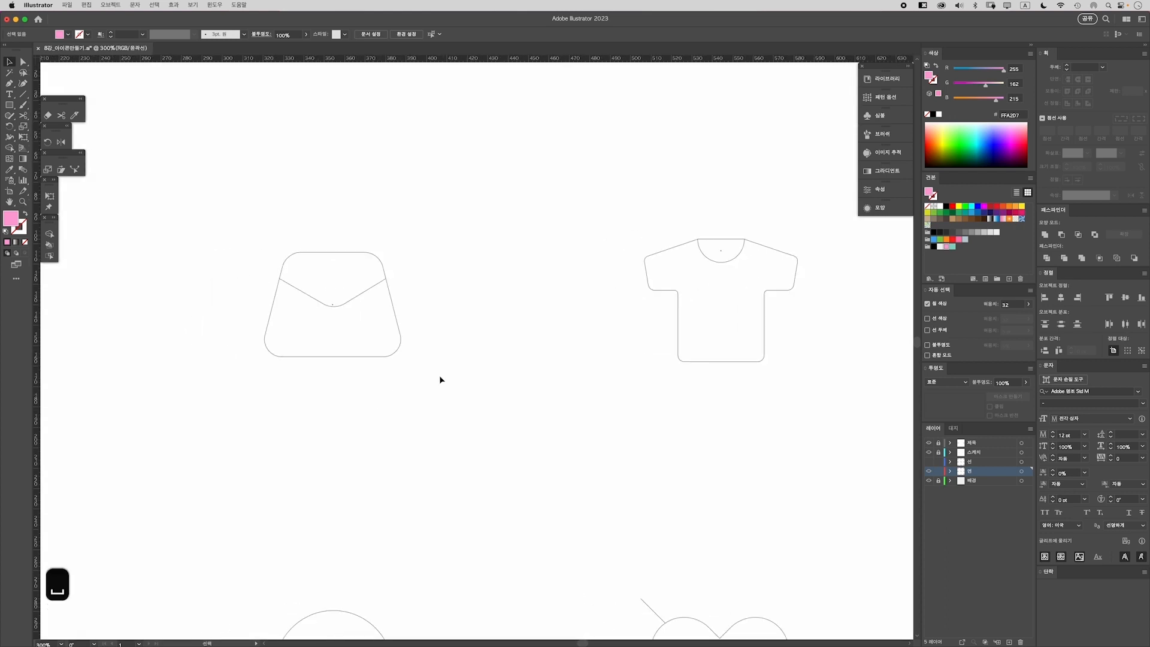
key(super+equal)
key(super+equal)
key(space)
drag(357, 313, 437, 347)
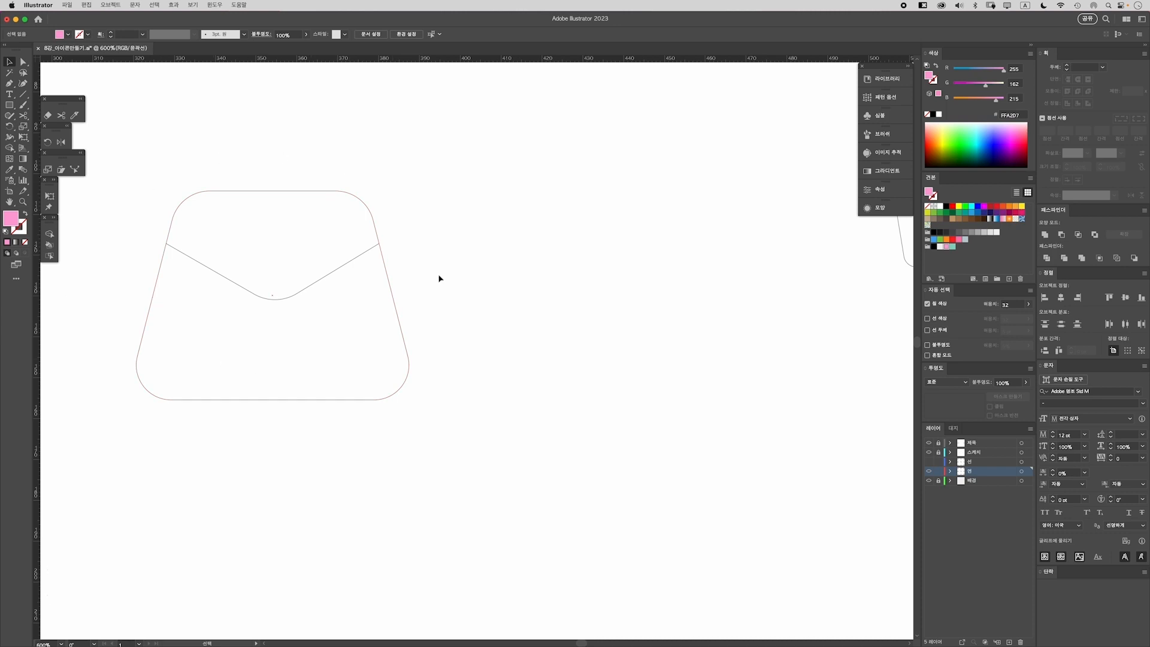
click(336, 267)
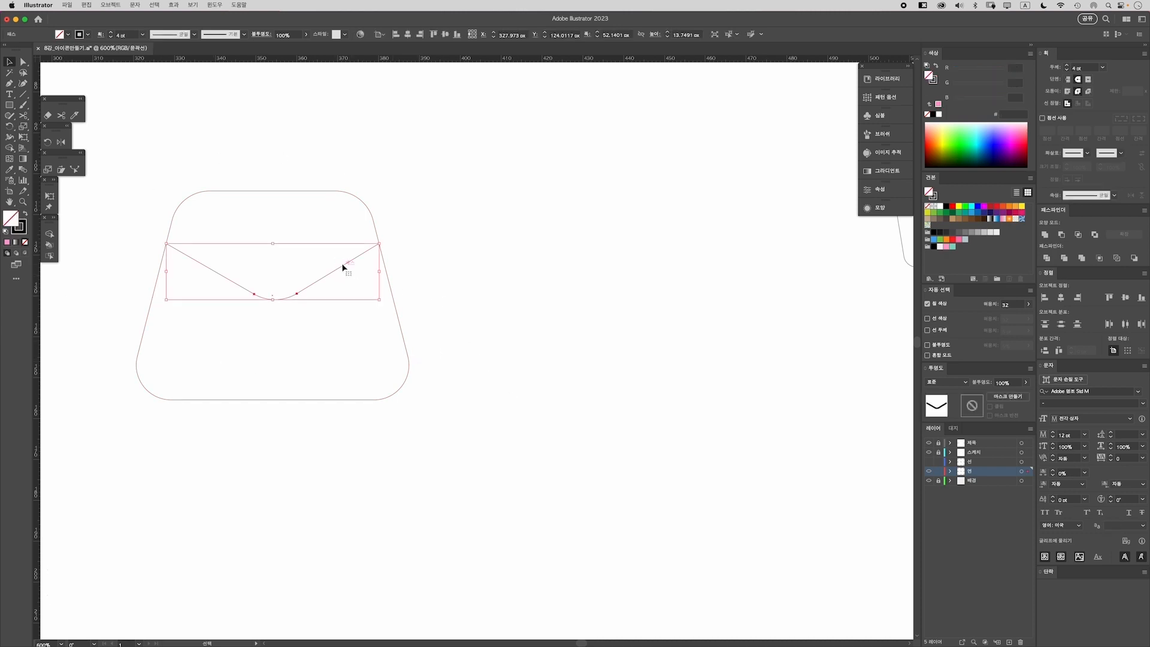
key(super+equal)
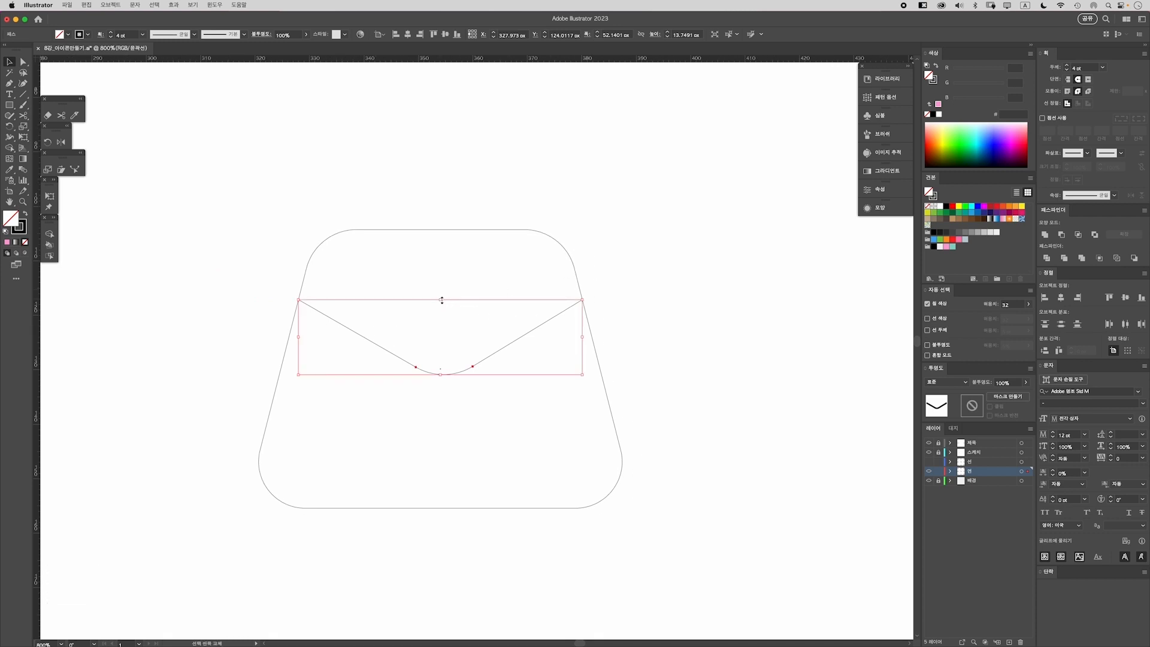
drag(442, 300, 444, 297)
click(272, 343)
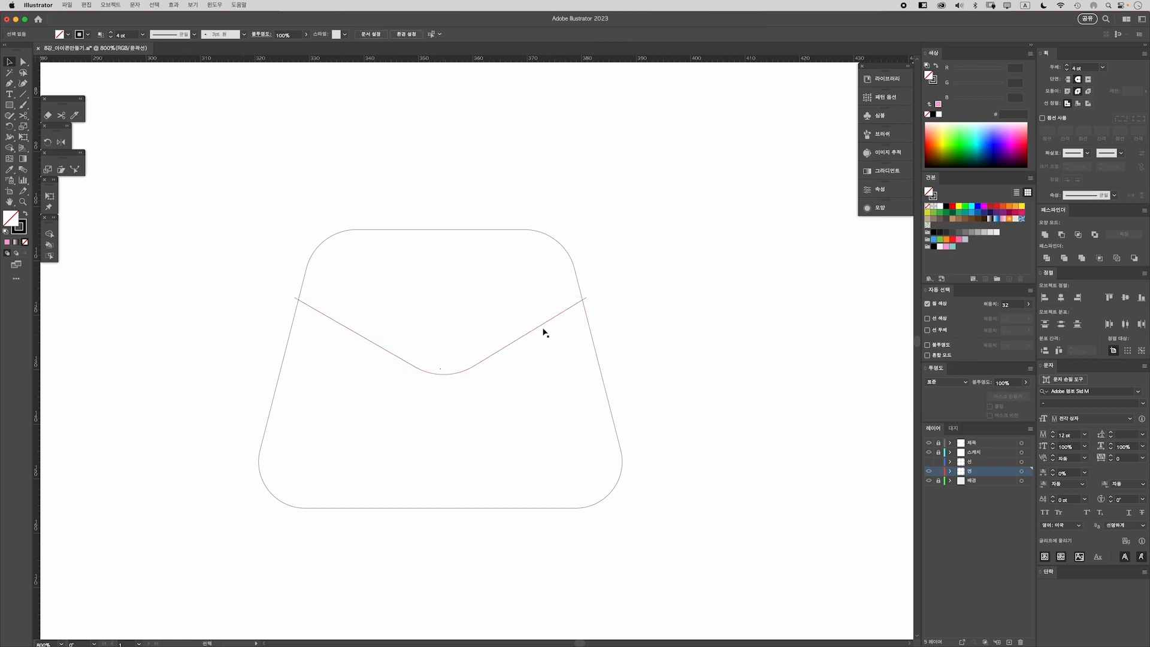
Check that the flap line's ends cross the handbag's side edges, and return to the colour preview
click(456, 376)
click(455, 375)
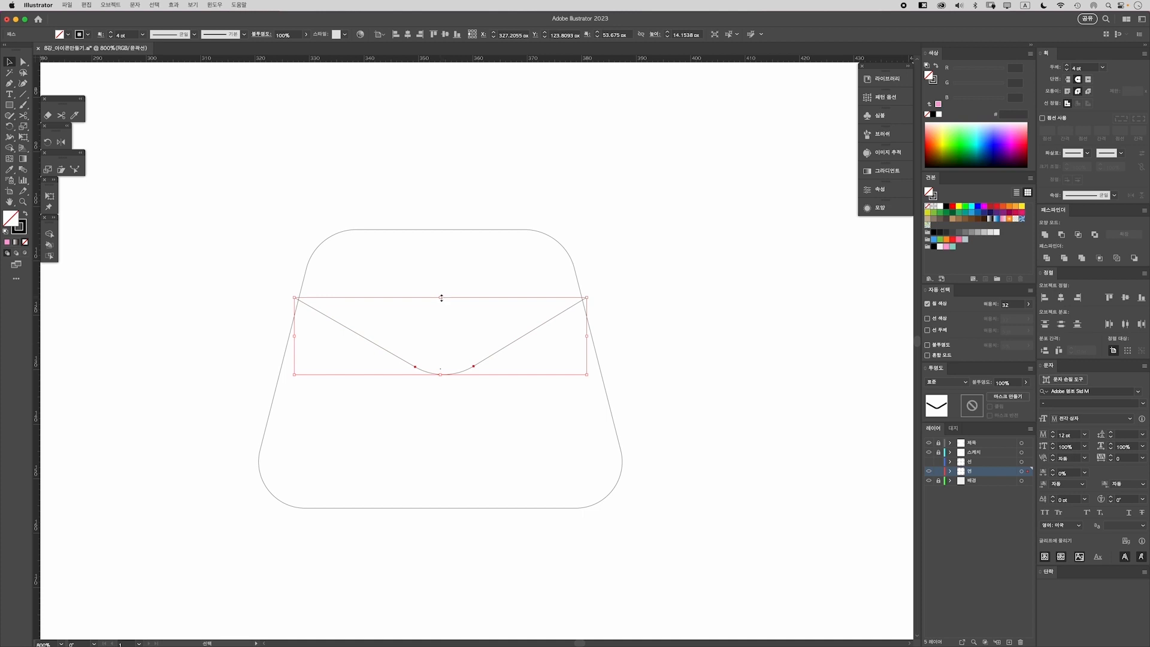
click(283, 275)
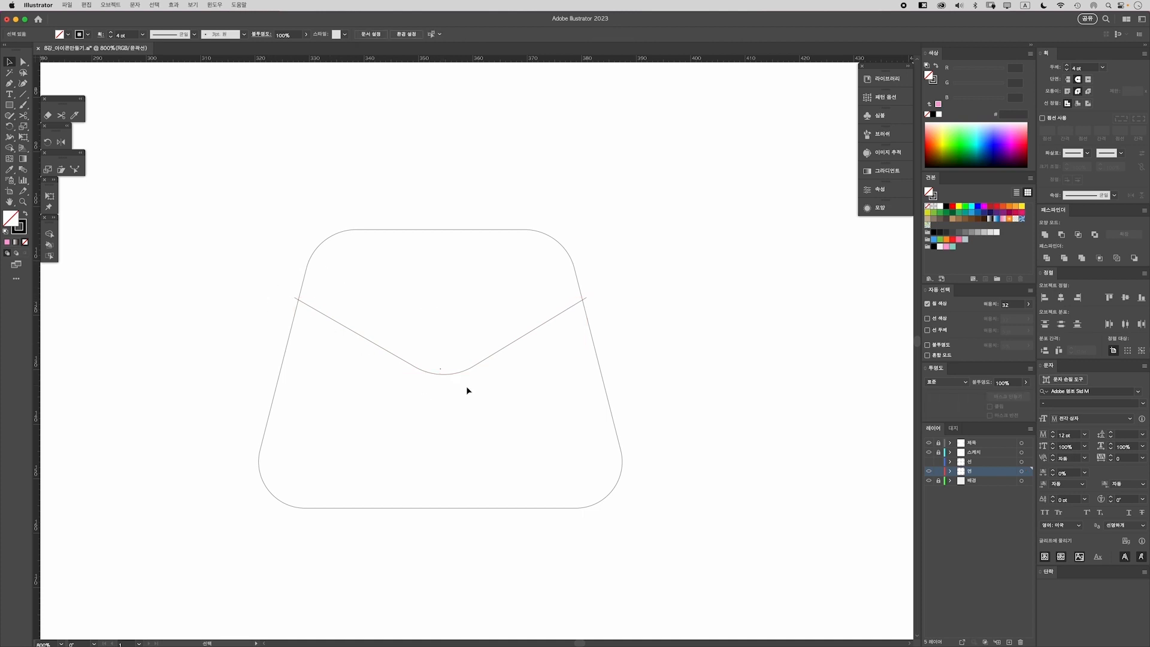
key(super+minus)
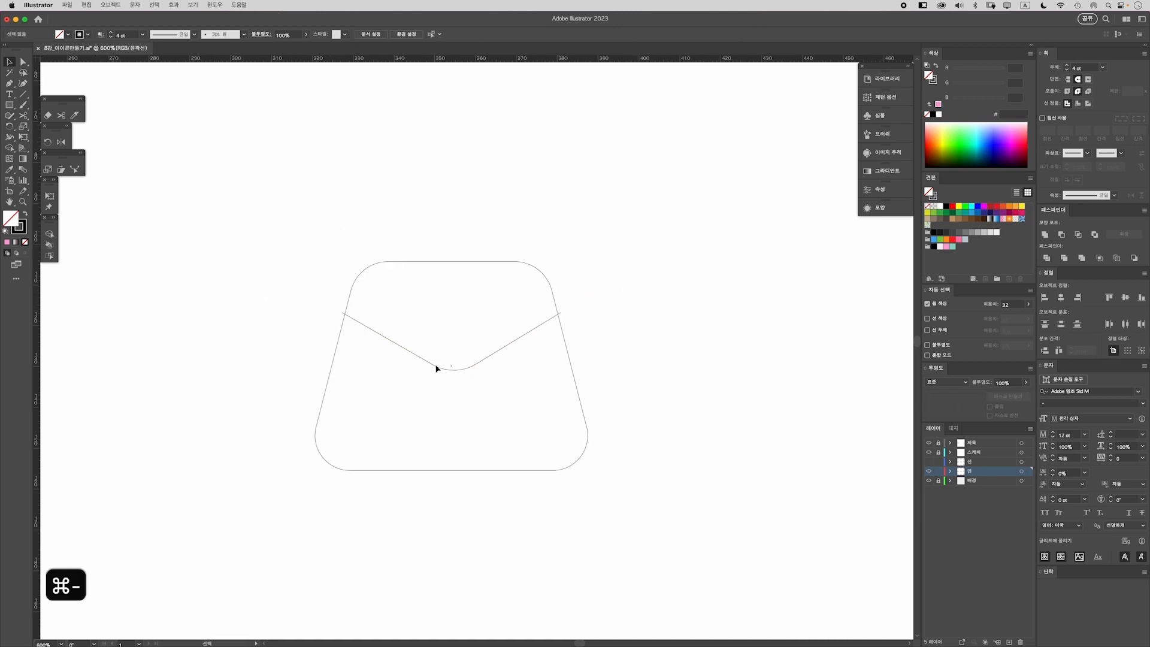
key(super+y)
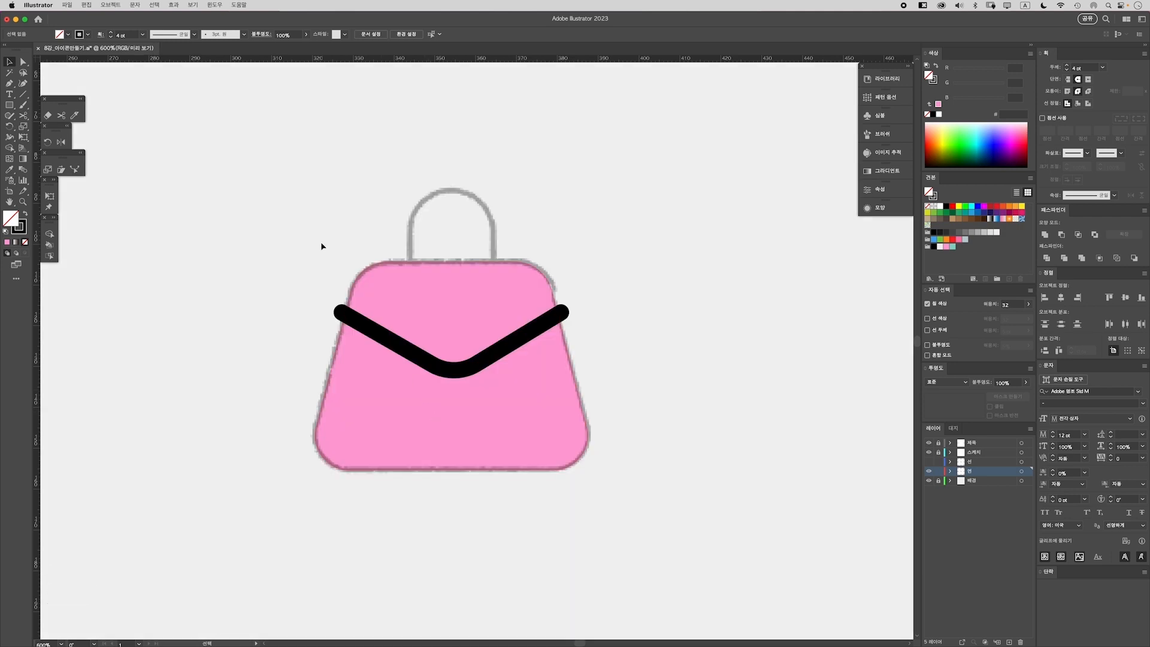
key(super+minus)
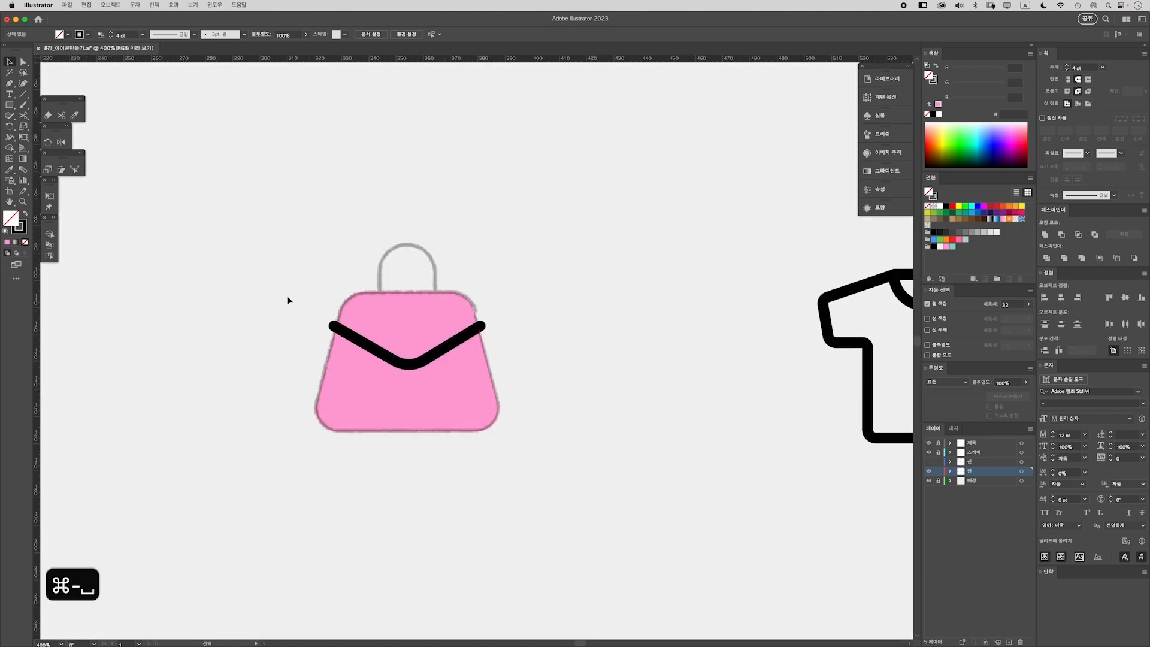
Divide the handbag body along the flap line with Pathfinder Divide and ungroup the resulting pieces
drag(287, 301, 593, 497)
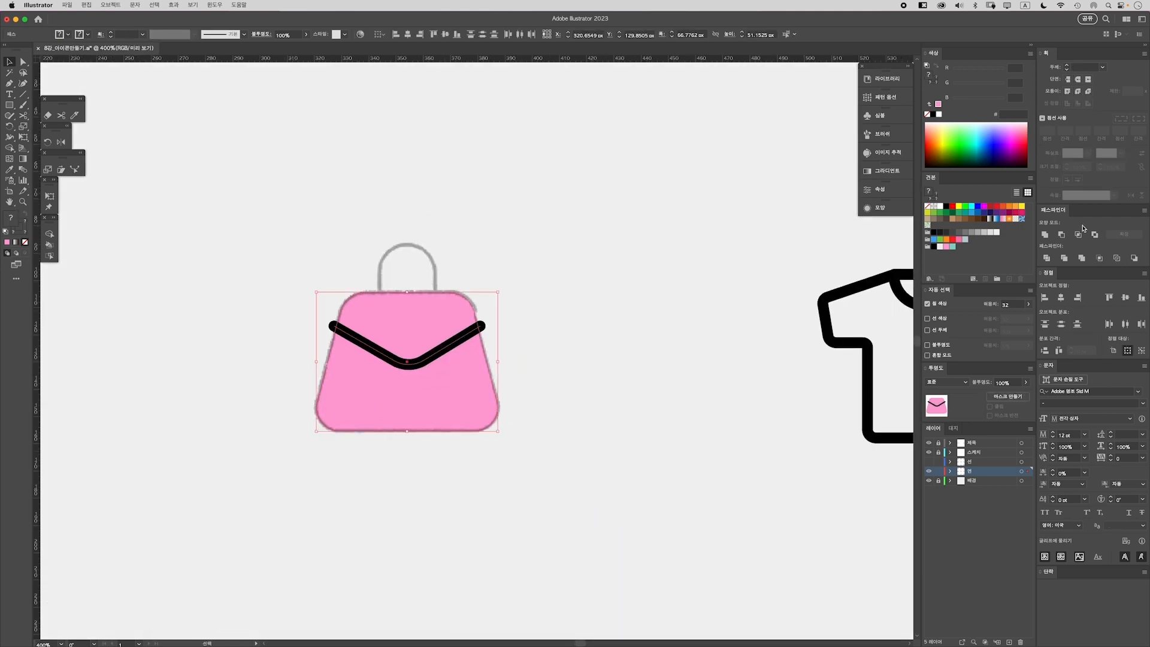
click(1045, 258)
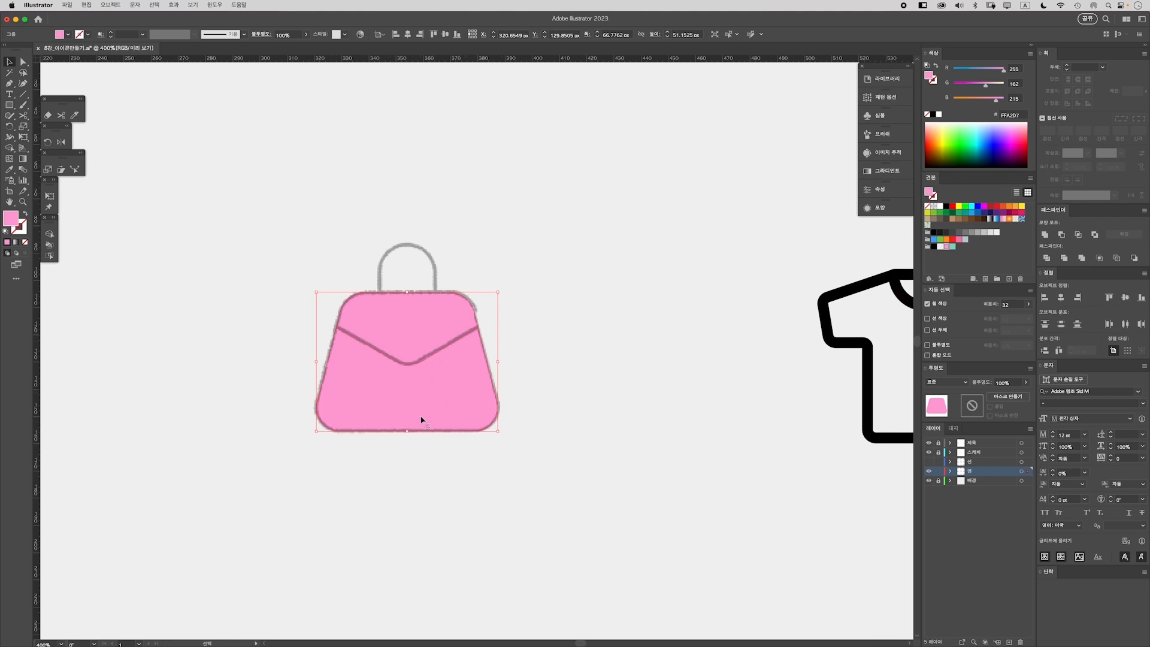
right_click(445, 319)
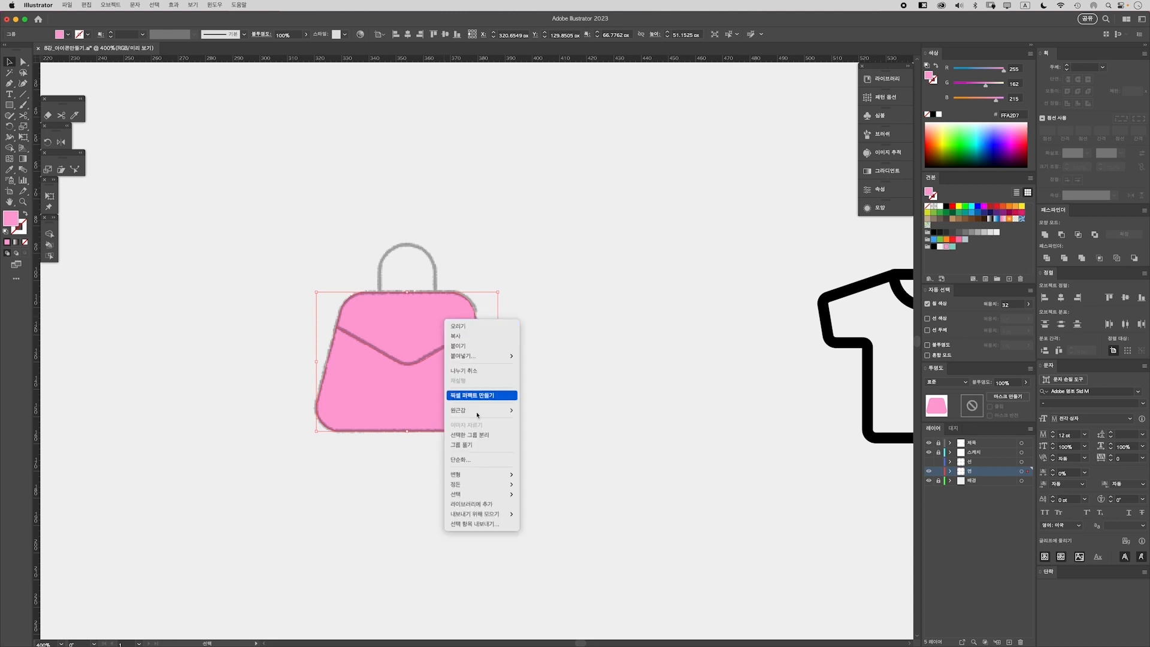
click(478, 445)
click(567, 440)
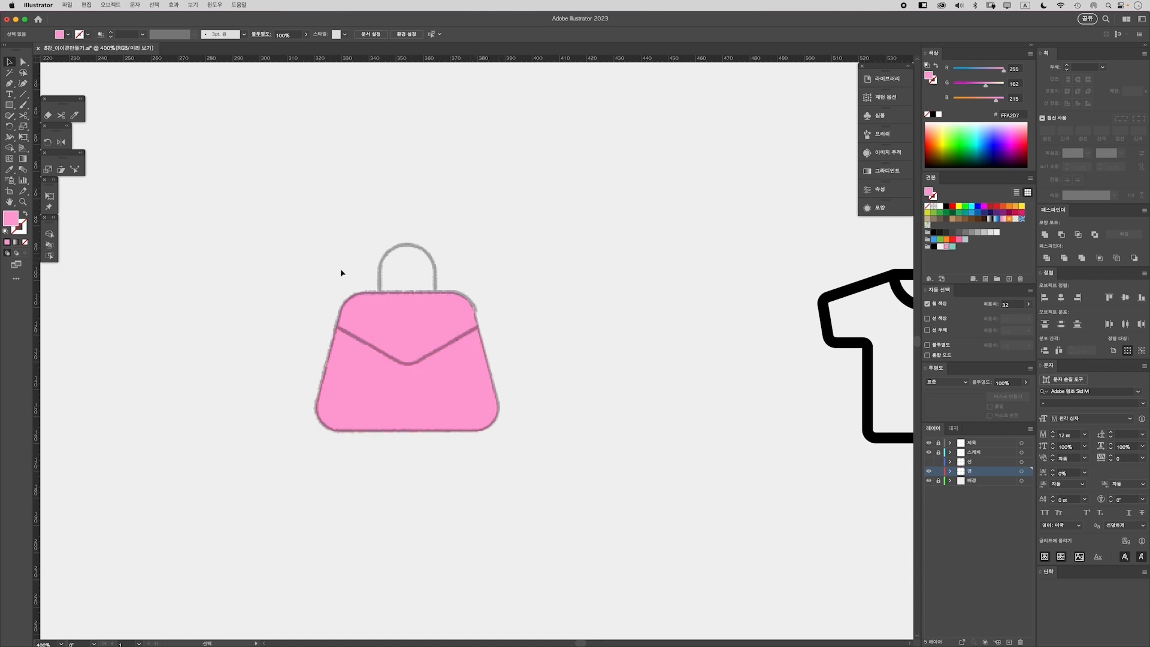
Try moving the handbag's flap and lower body apart to test the split, and undo both moves
drag(411, 335, 383, 296)
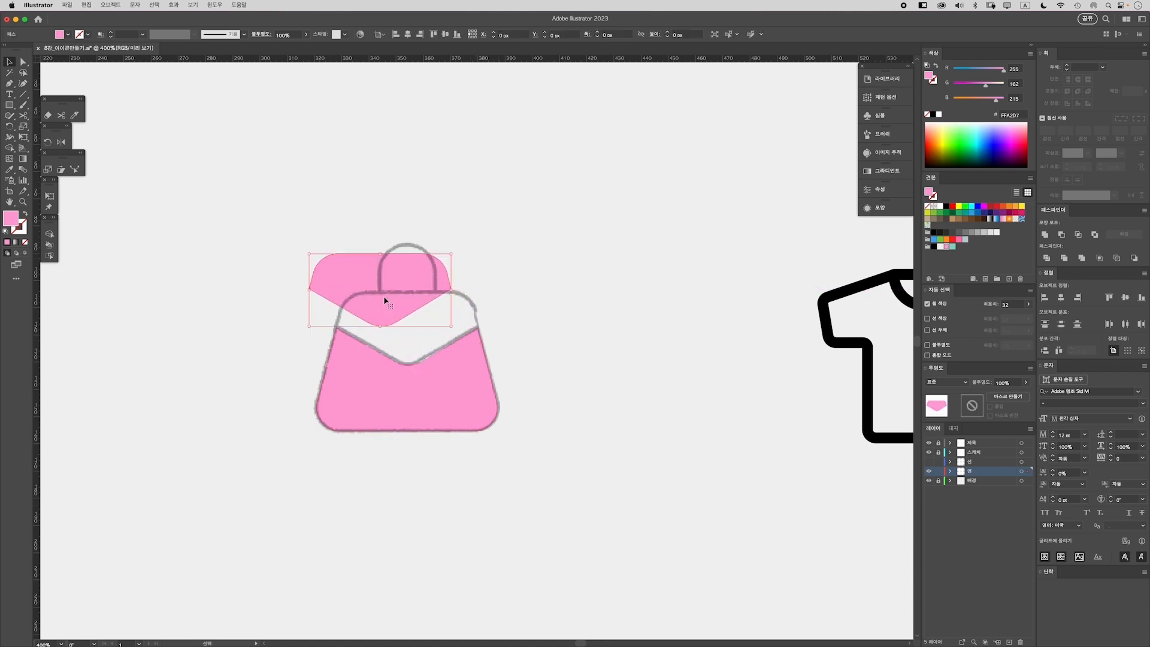
drag(411, 397, 434, 426)
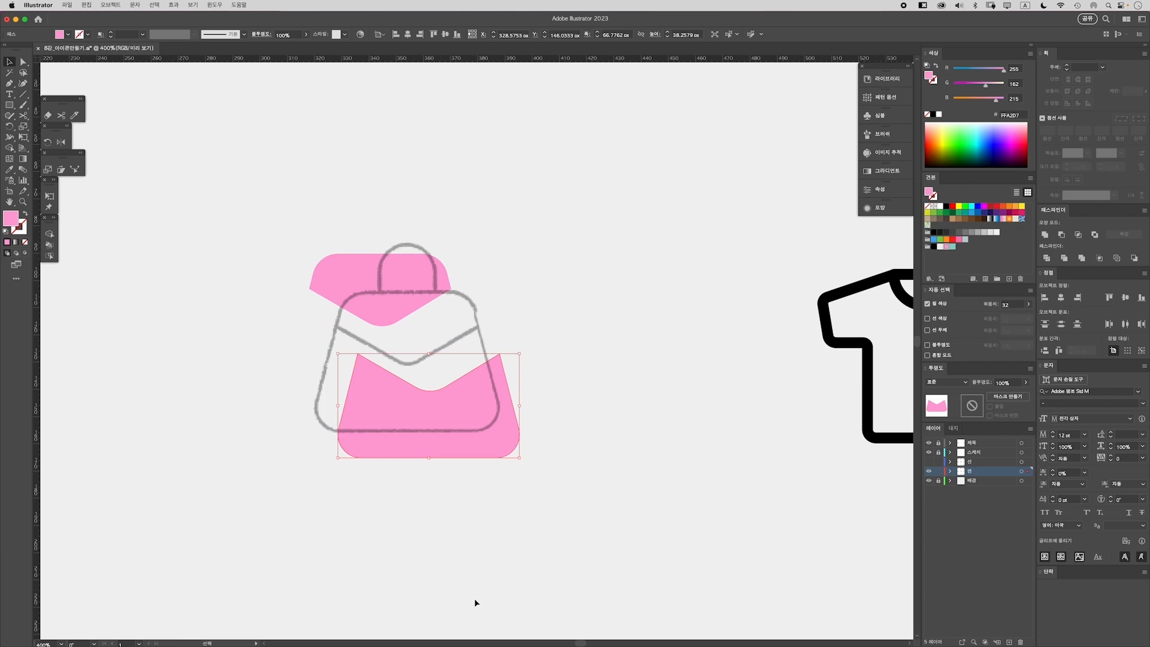
key(super+z)
key(super+z)
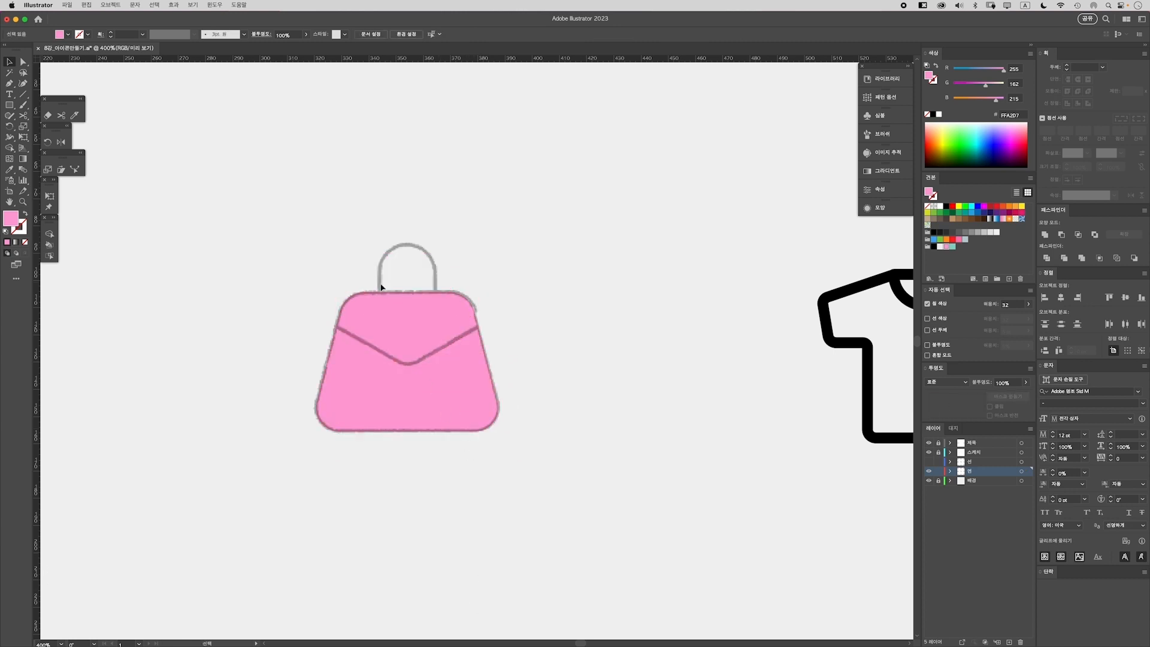
Fill the handbag's flap piece with the teal swatch 8AD3C3
click(411, 308)
click(953, 247)
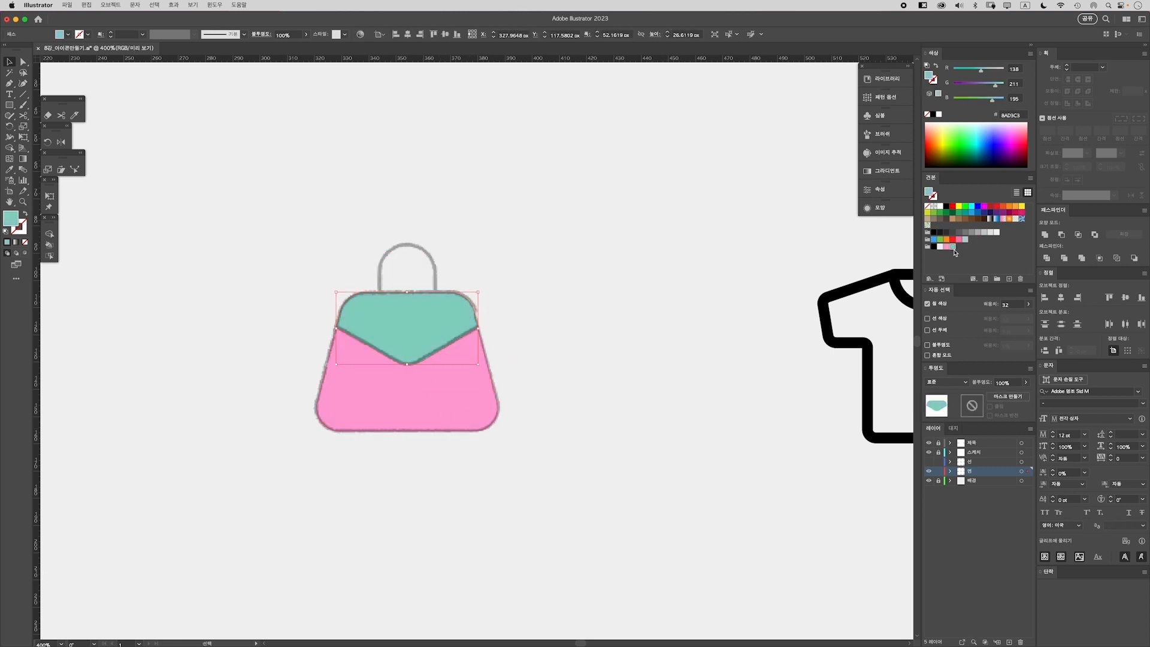
click(578, 463)
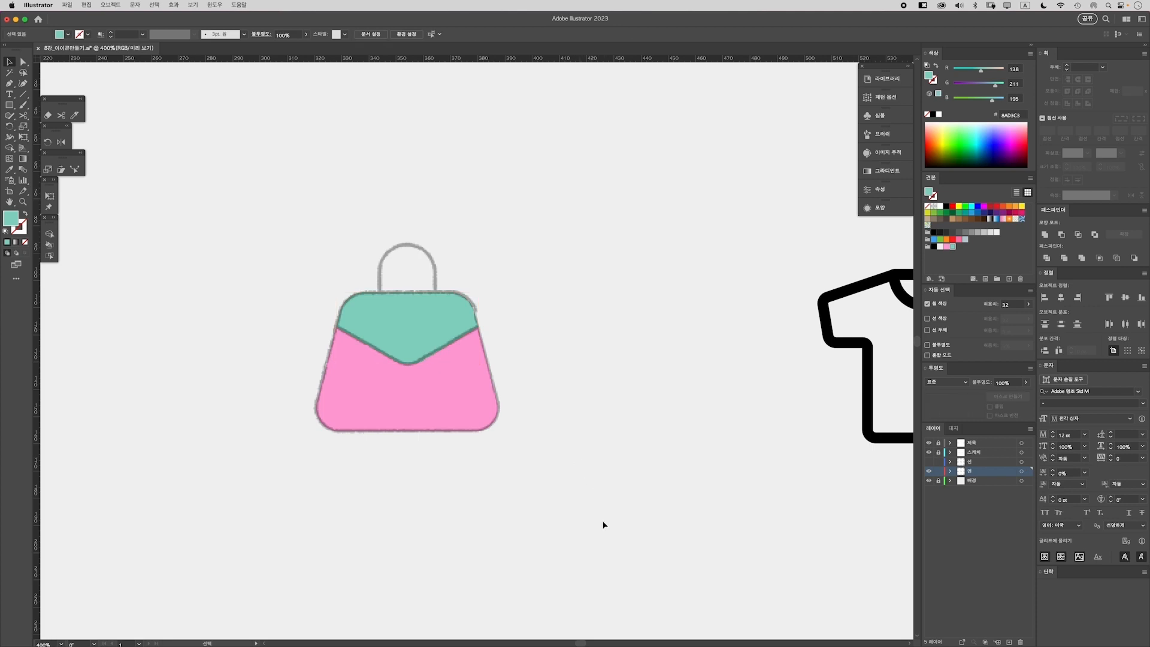
Swap the T-shirt shapes' stroke and fill, and colour them with the teal swatch 8AD3C3
key(super+minus)
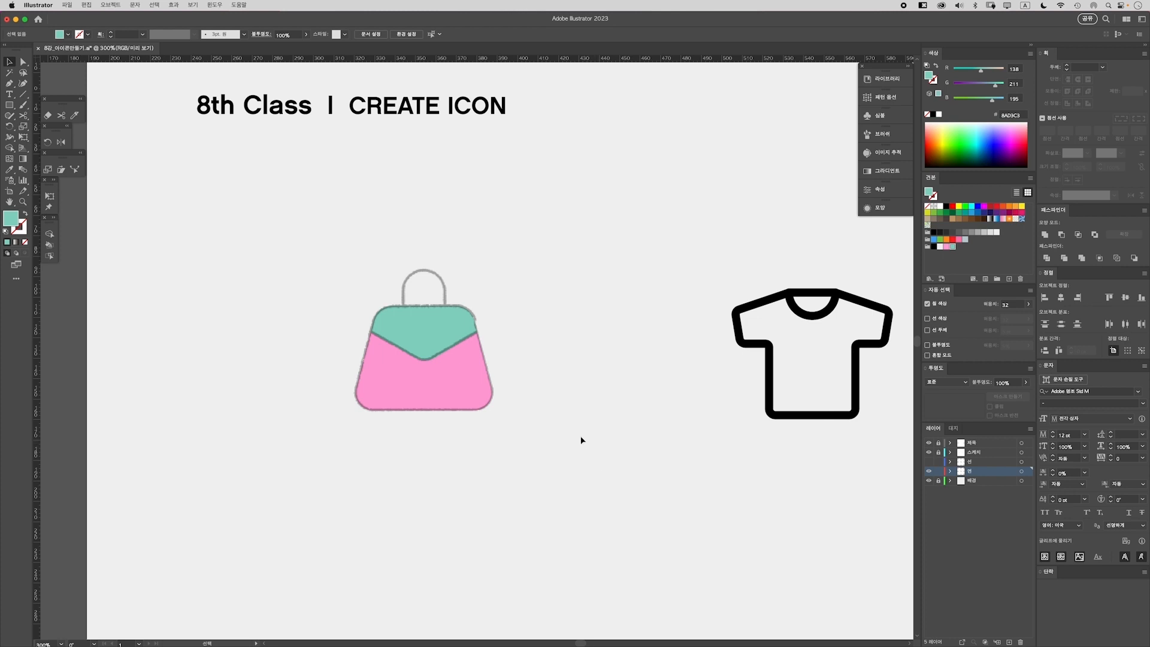
drag(561, 403, 378, 376)
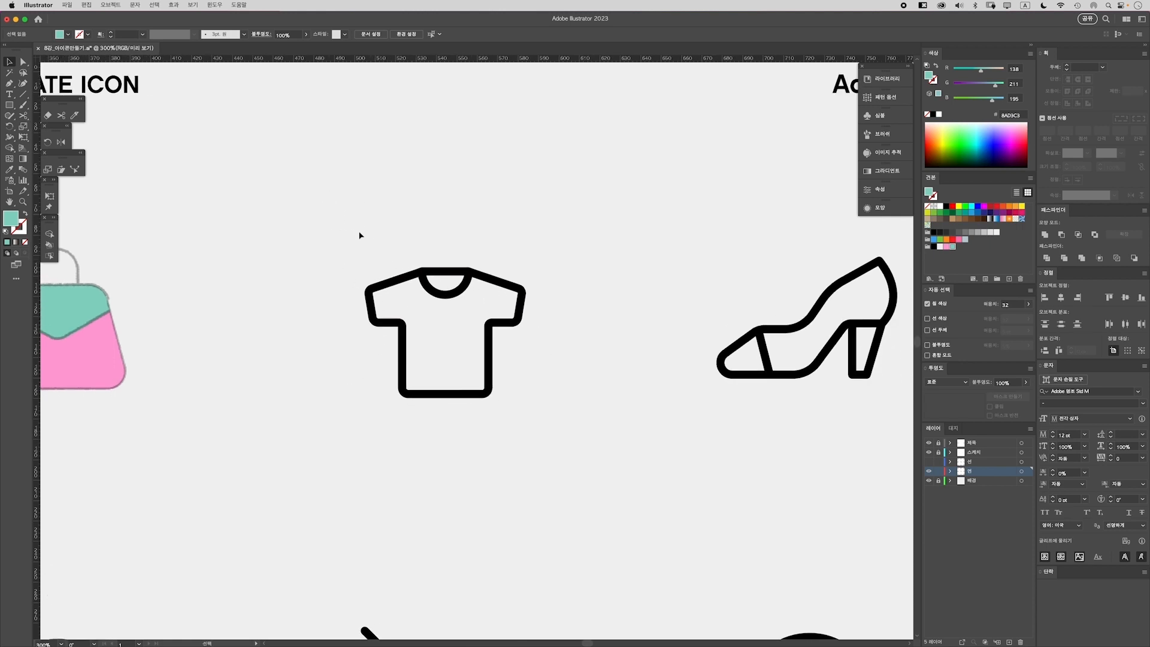
drag(336, 221, 610, 555)
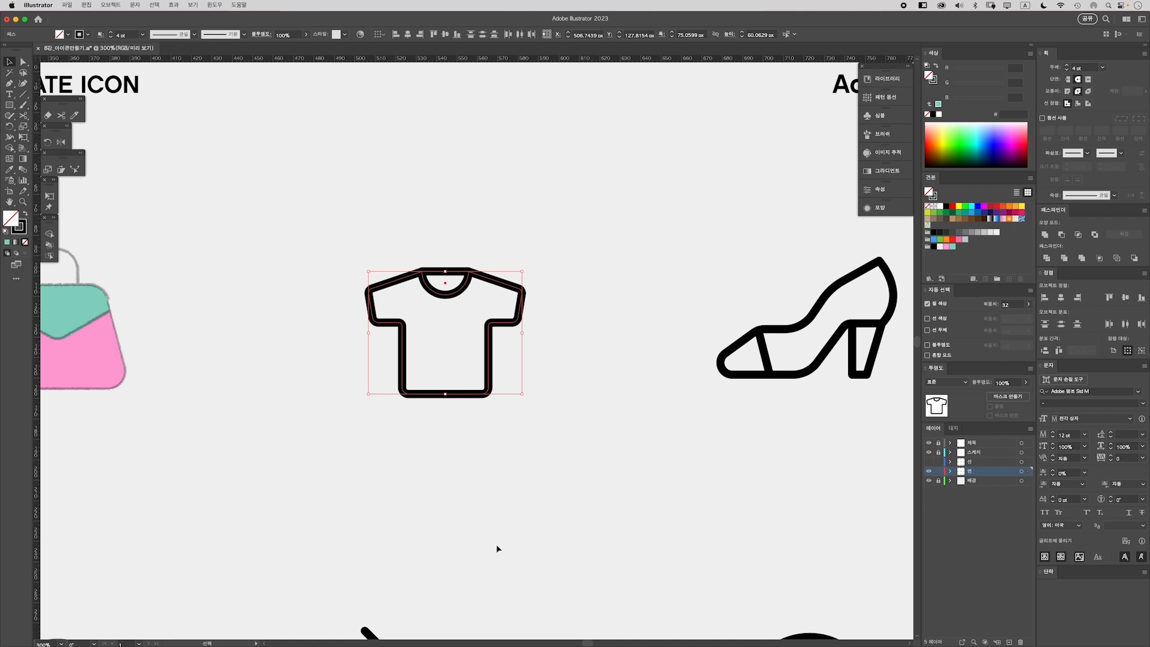
key(shift+x)
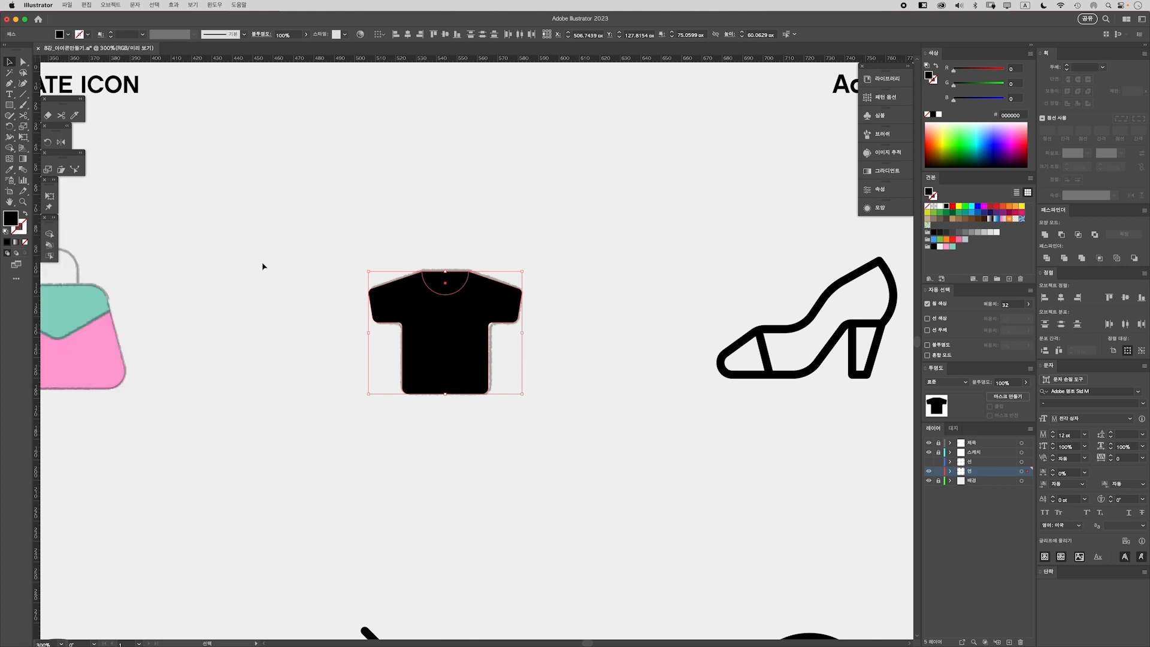
click(953, 247)
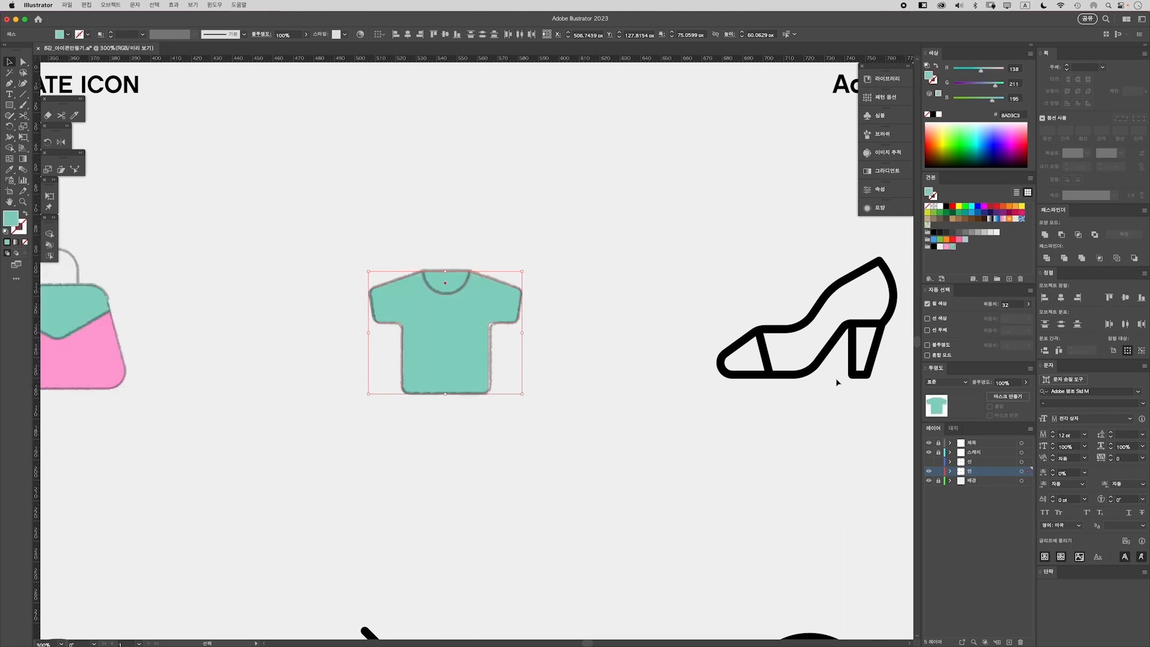
click(597, 472)
Fill the T-shirt's semicircular neckline shape with the pink swatch FFA2D7
click(447, 284)
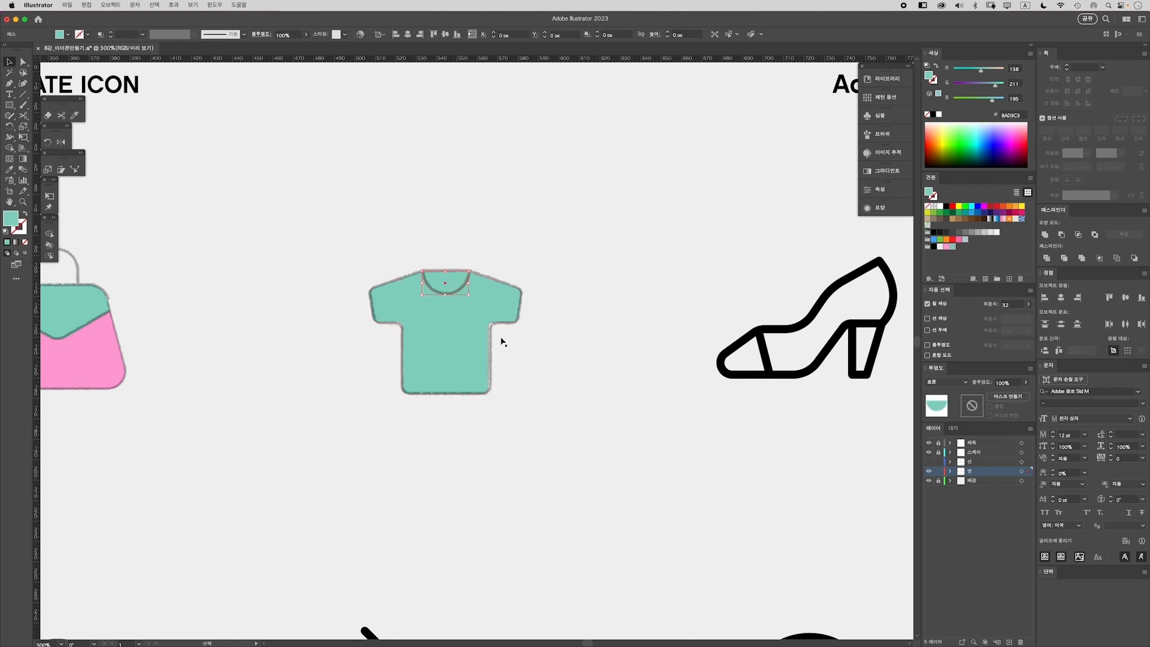
click(947, 247)
click(606, 562)
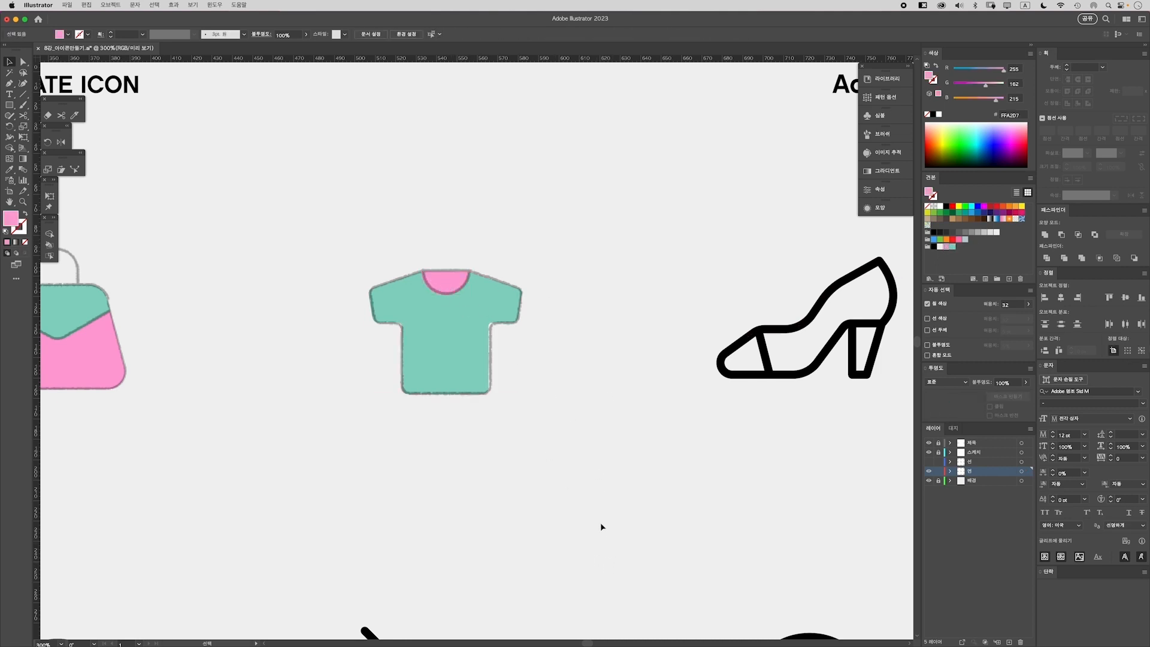
Swap the stroke and fill of the high heel's body and heel shapes, and colour them with the pink swatch FFA2D7
scroll(527, 437, right, 5)
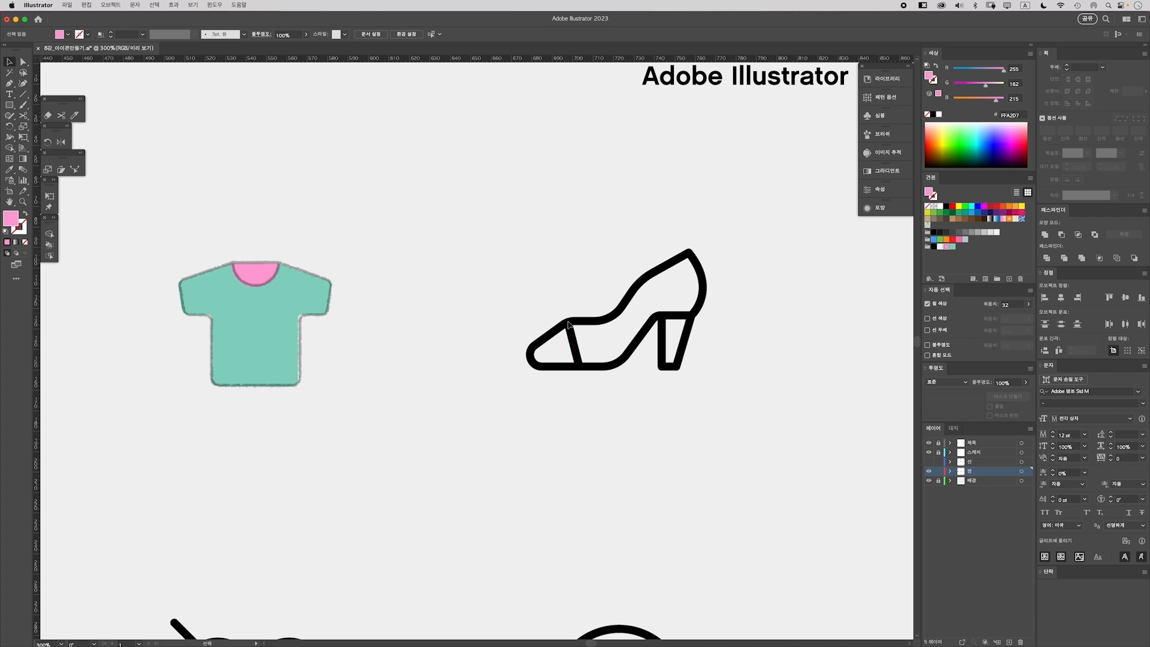
click(574, 340)
click(634, 490)
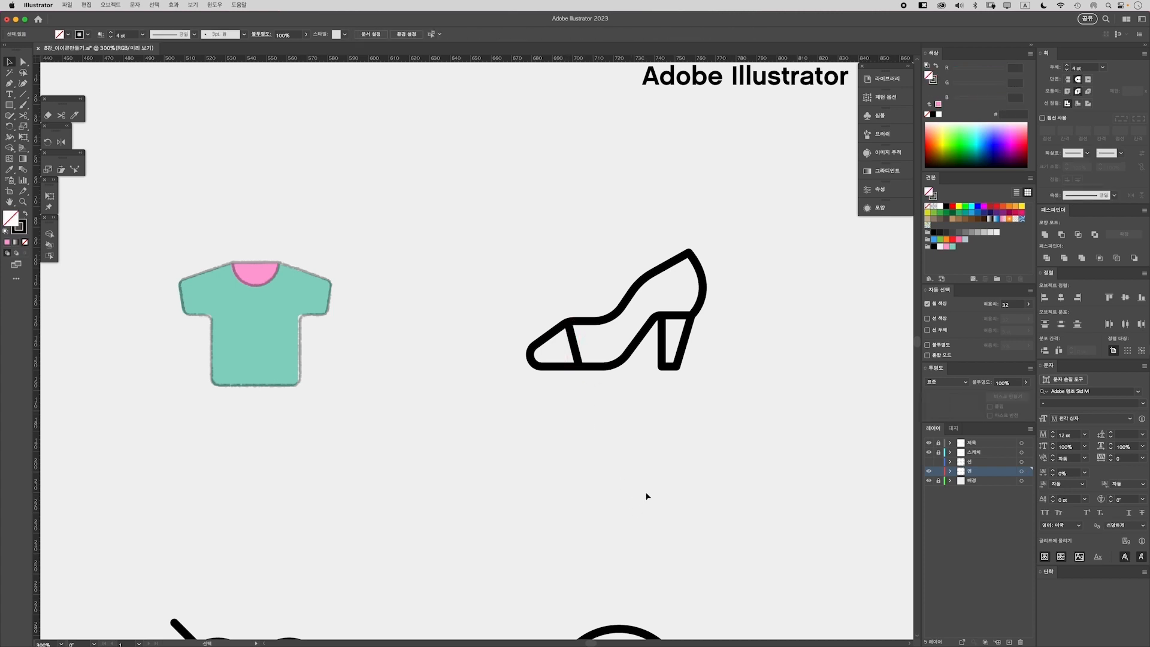
click(660, 259)
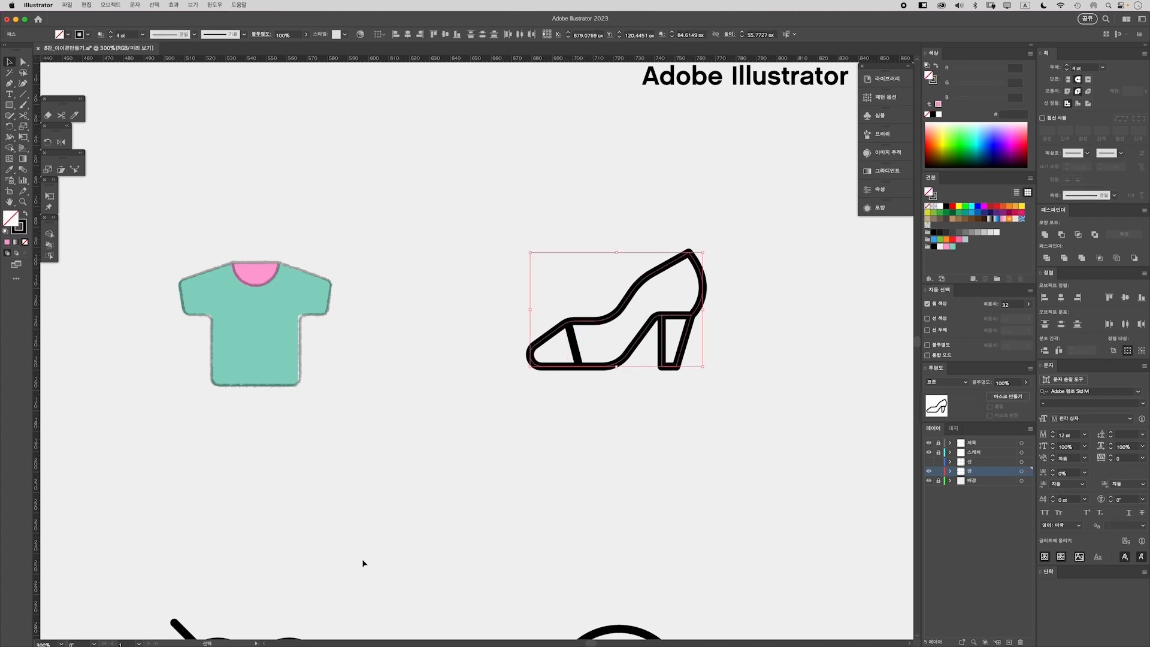
key(shift+x)
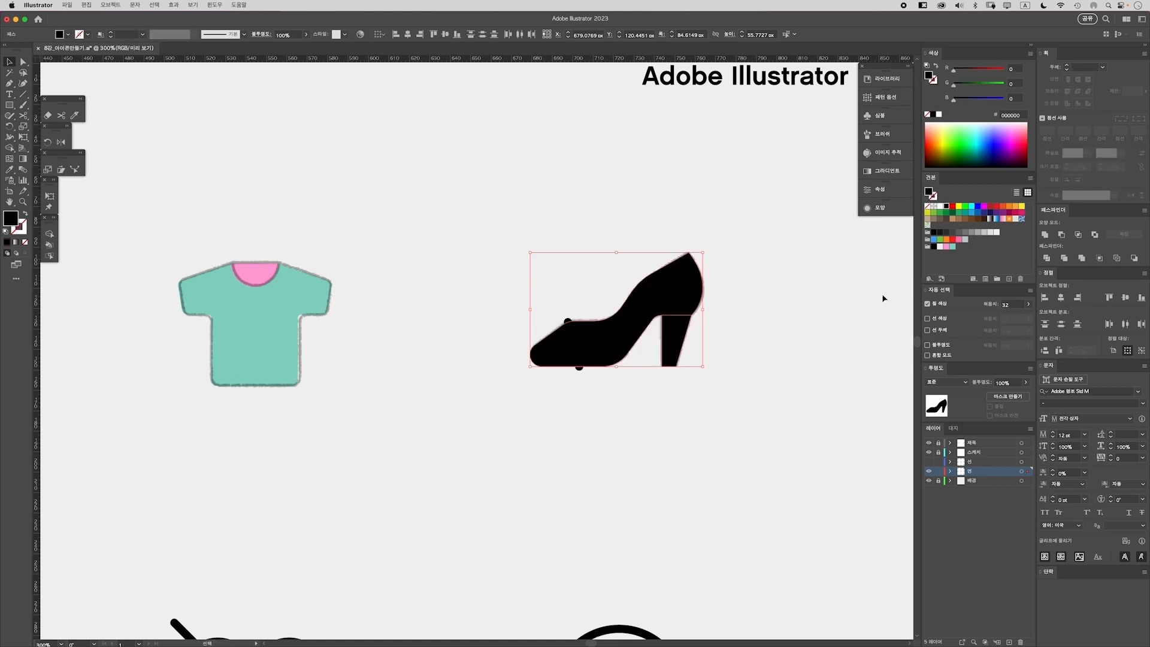
click(947, 246)
click(698, 543)
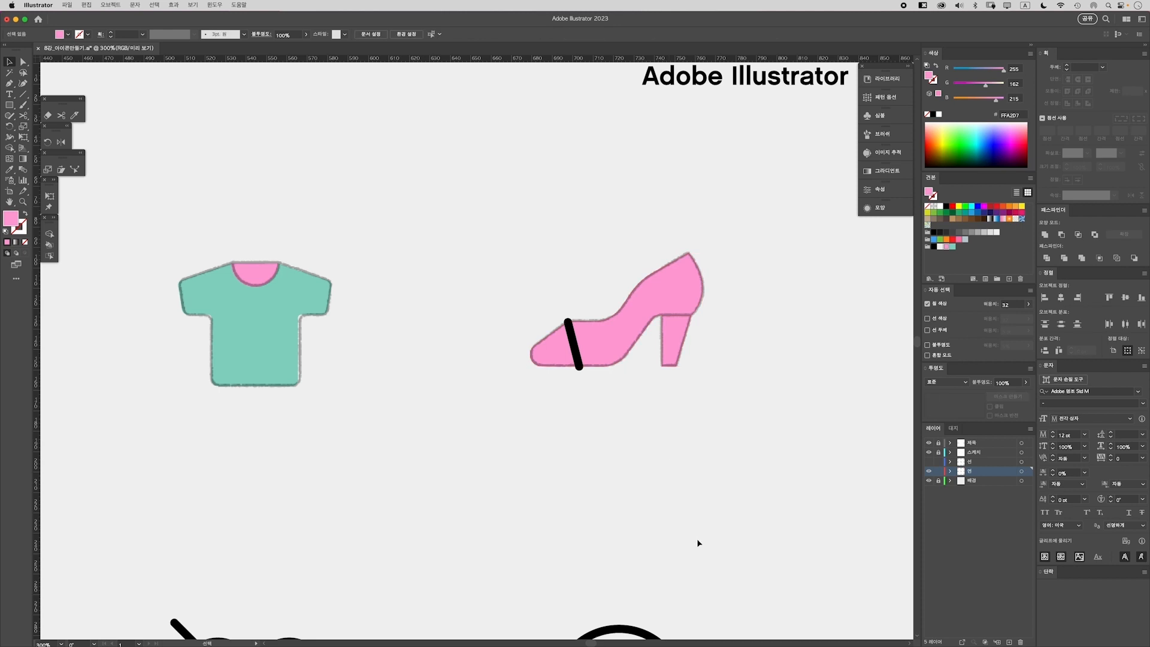
Fill the shoe's heel block with the teal swatch 8AD3C3
click(675, 337)
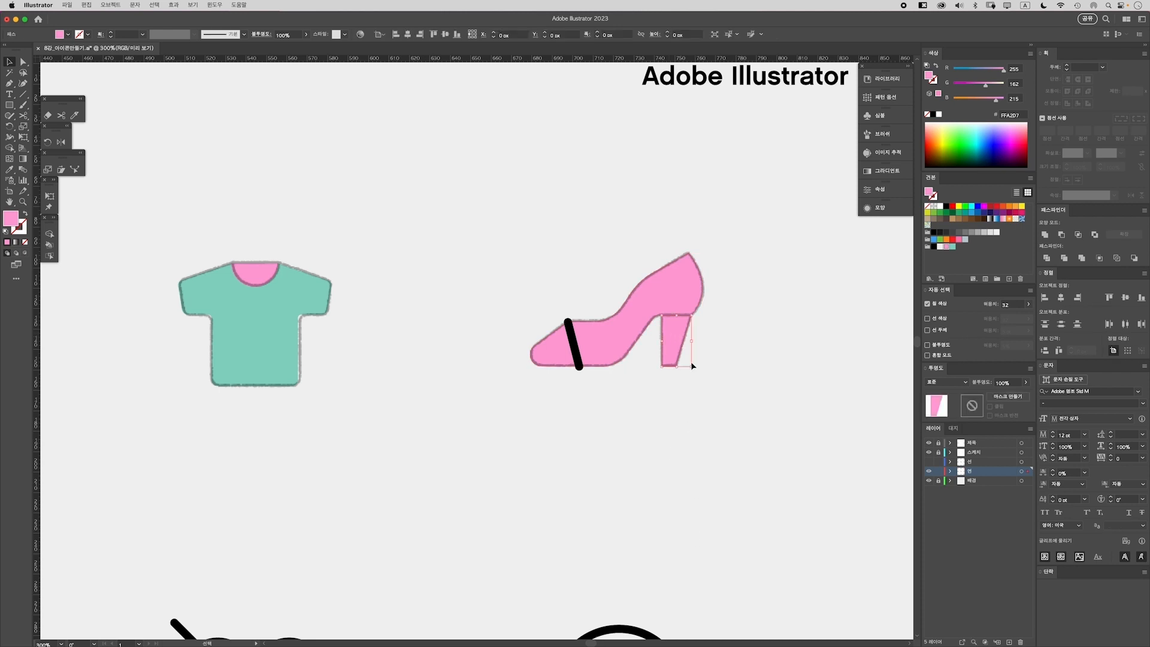
click(953, 246)
click(710, 527)
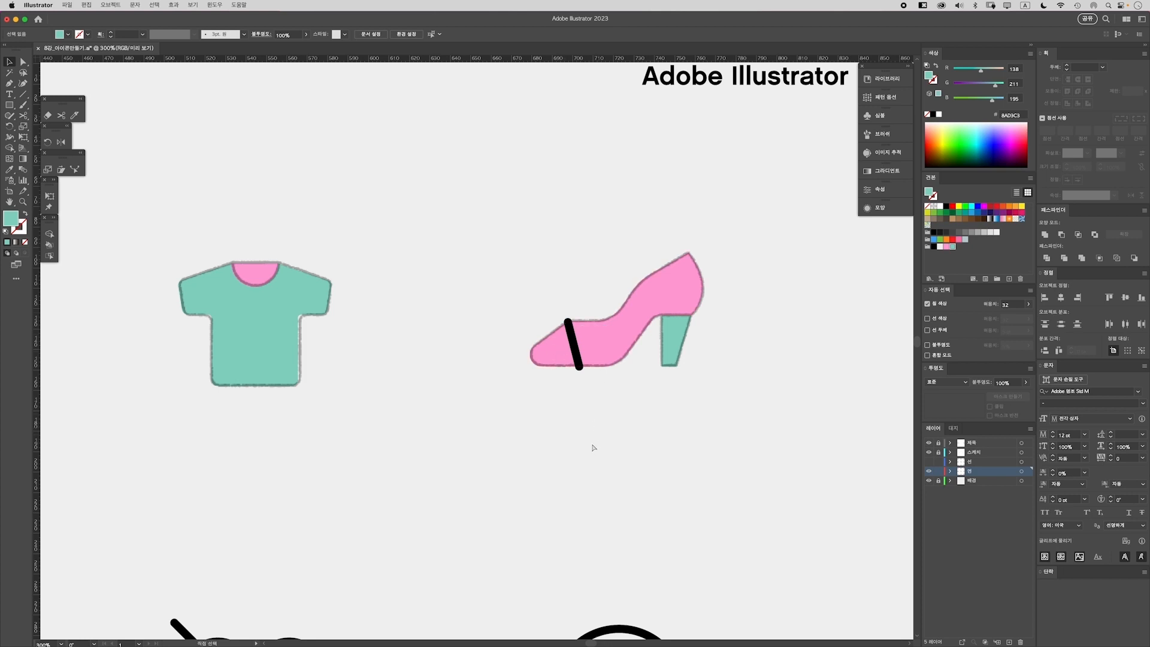
In outline view, lengthen the shoe's slanted toe line slightly past both edges of the shoe body, and return to preview
key(super+y)
key(super+equal)
key(super+equal)
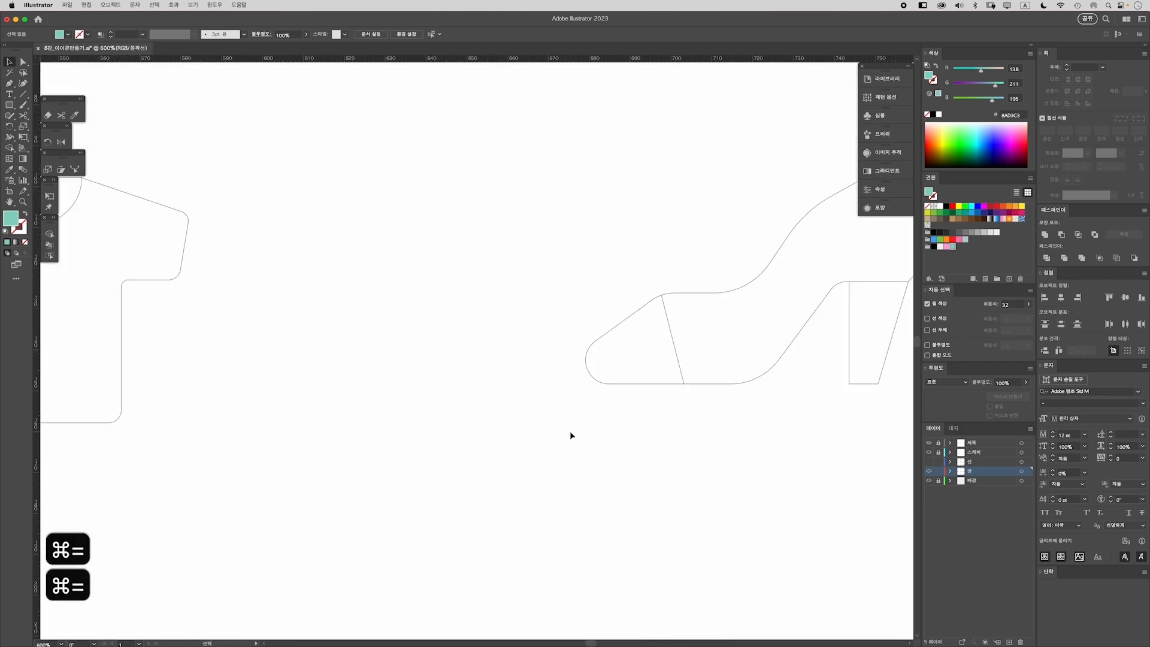
click(670, 325)
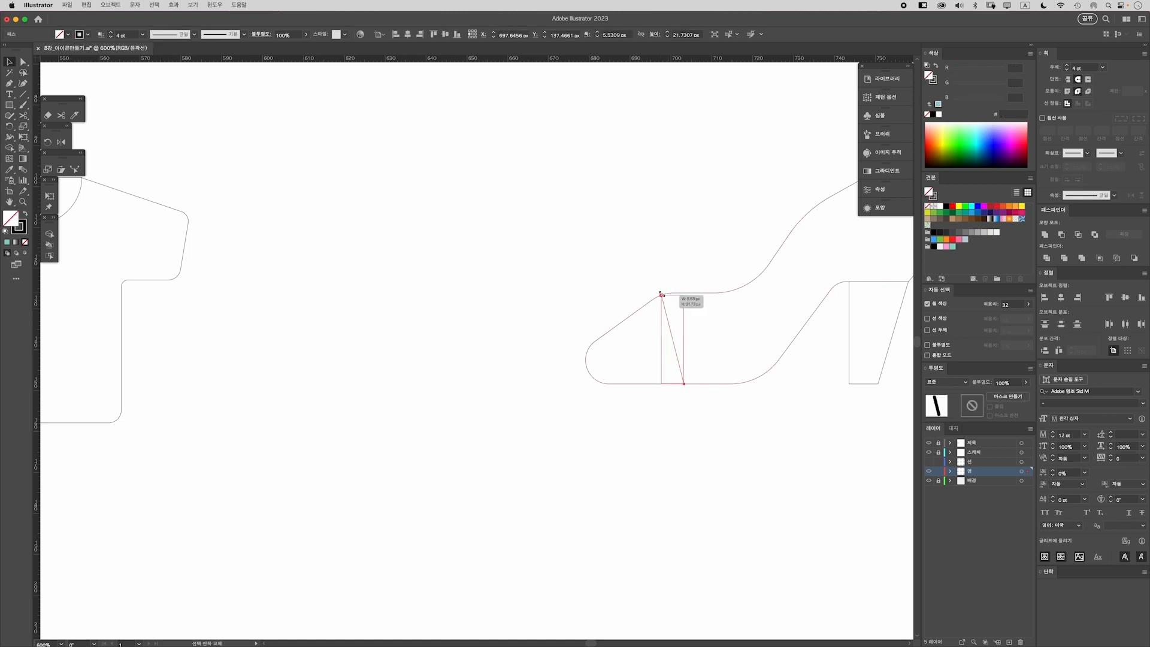
drag(661, 294, 660, 289)
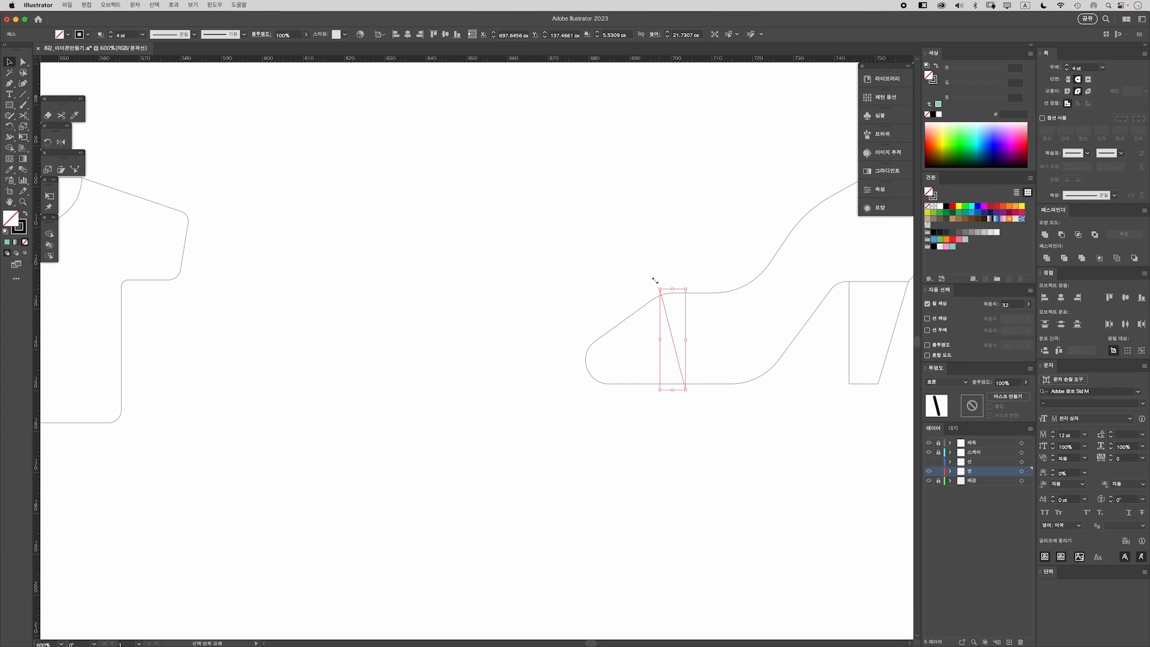
super+click(609, 298)
scroll(598, 300, right, 5)
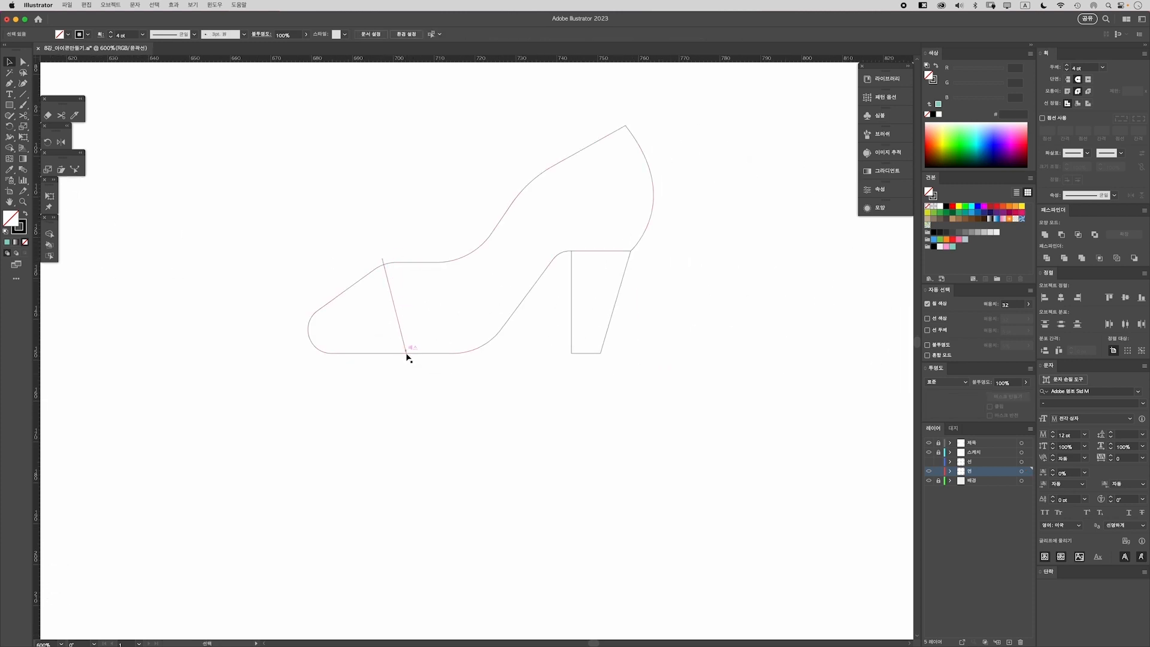
key(super+y)
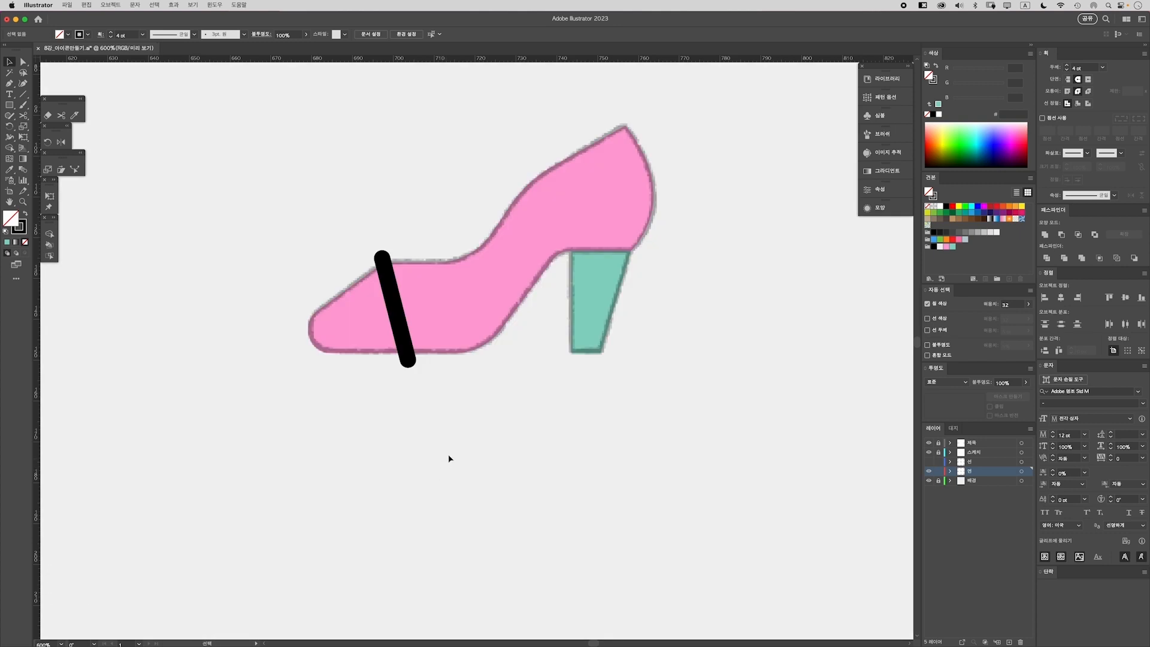
Divide the shoe shapes along the toe line with Pathfinder Divide and ungroup the resulting pieces
key(super+a)
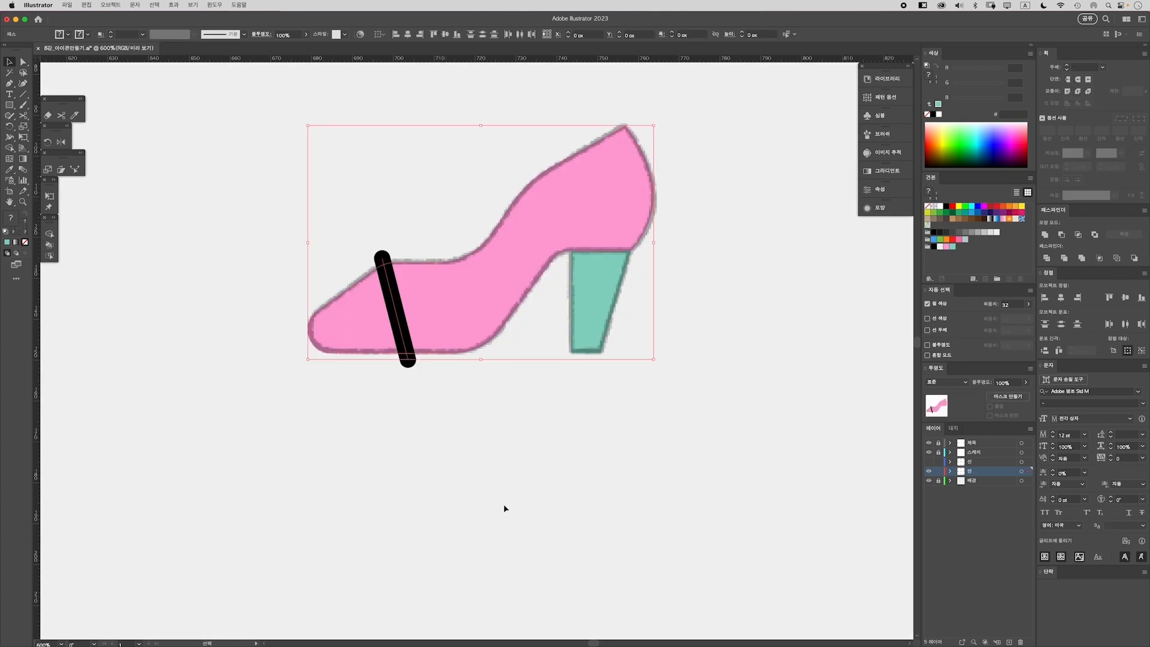
click(1047, 258)
right_click(480, 259)
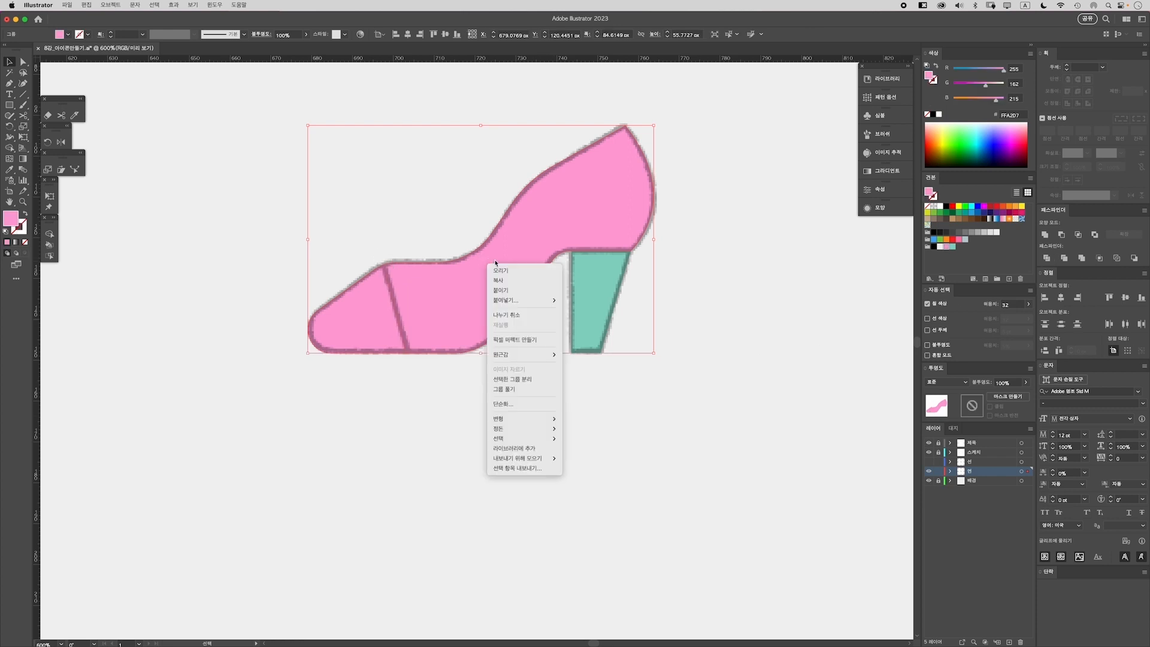
click(500, 391)
click(526, 539)
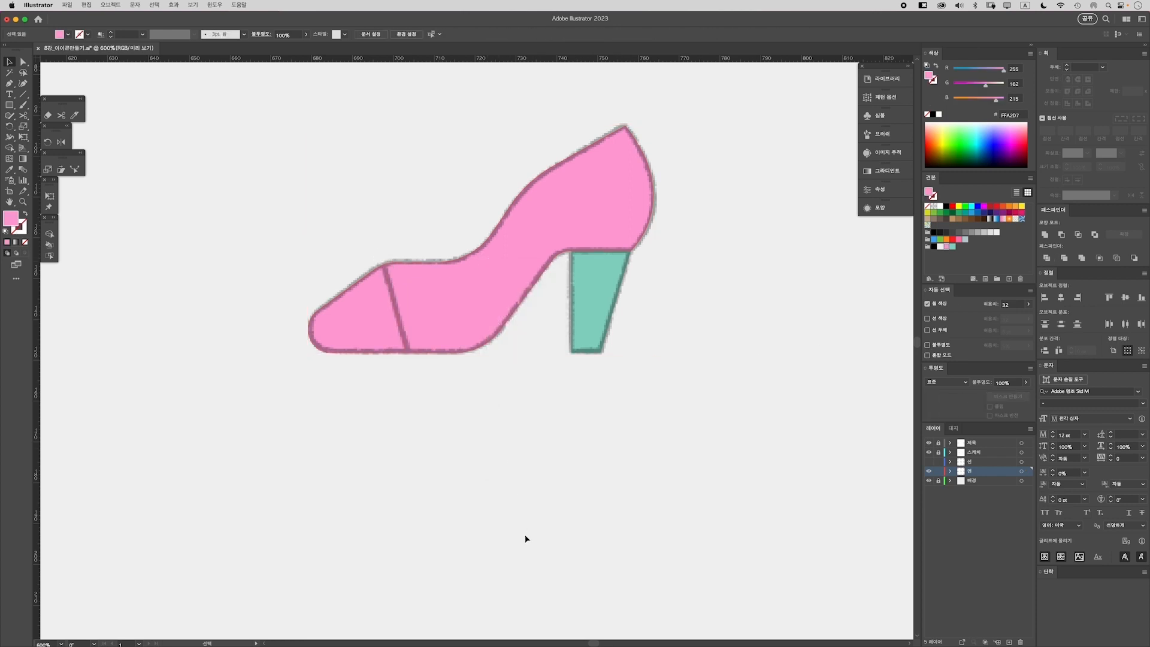
Try moving the toe piece away from the shoe to test the split, and undo the move
drag(356, 316, 311, 315)
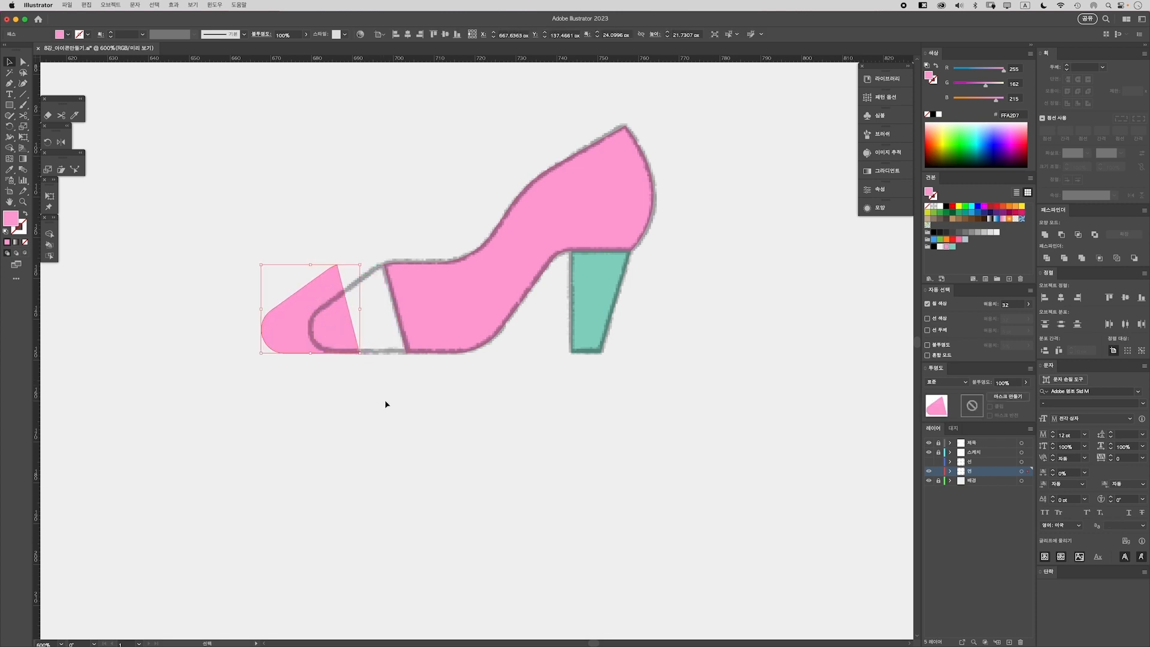
key(super+z)
click(380, 356)
Fill the shoe's toe piece with the teal swatch 8AD3C3
click(367, 324)
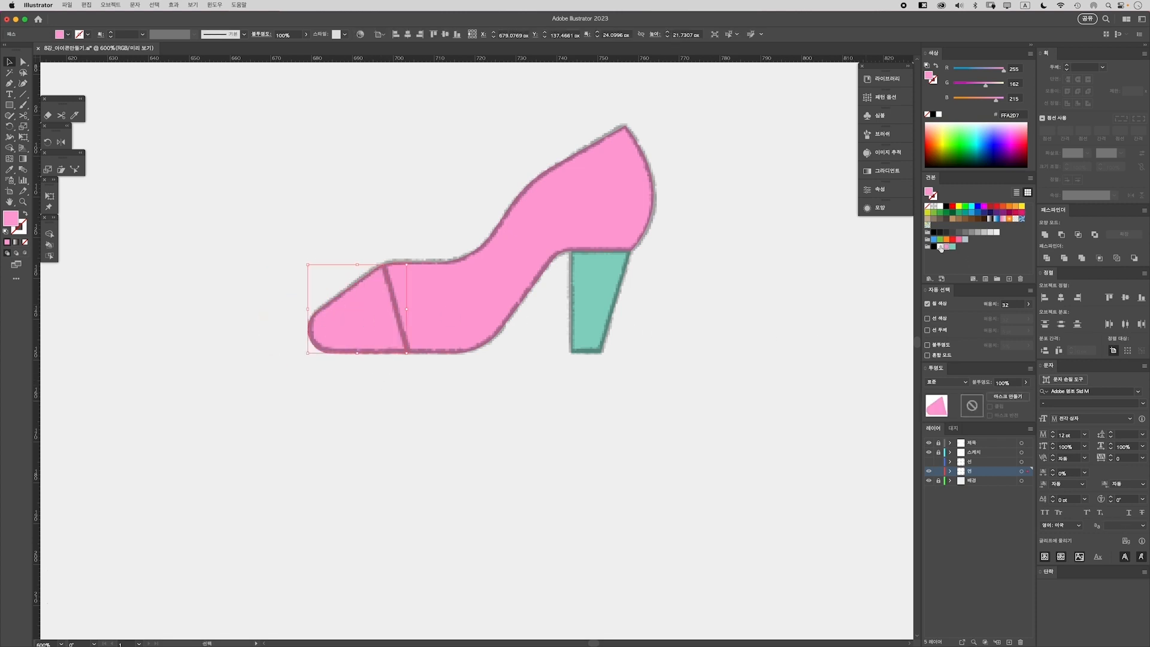
click(954, 253)
click(952, 247)
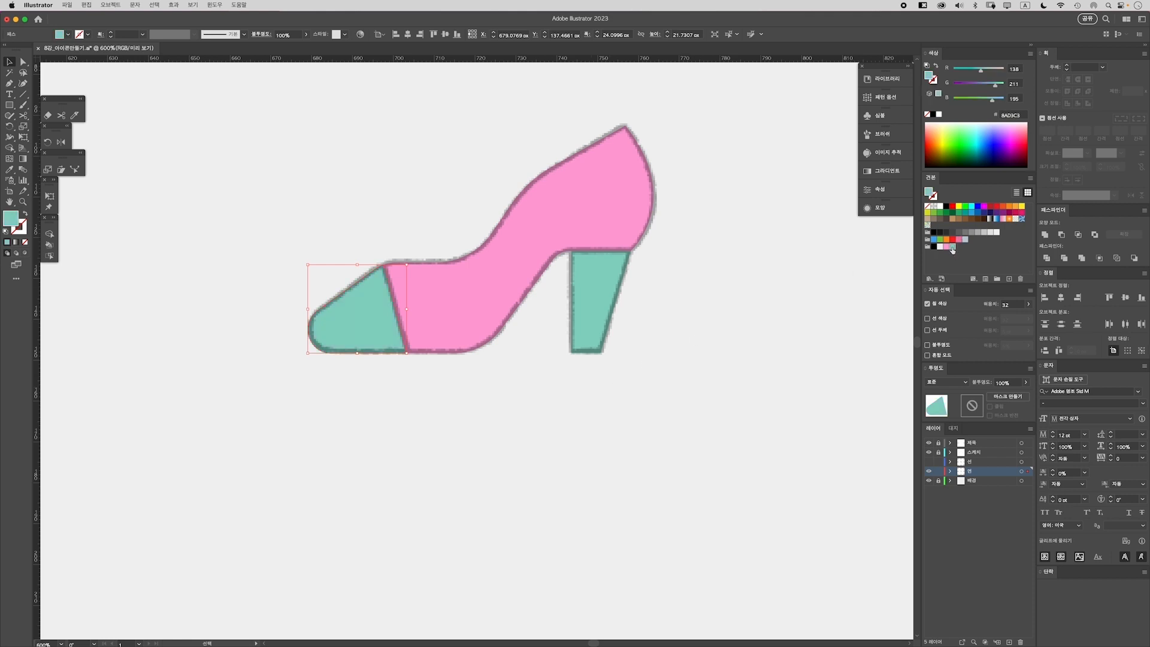
click(649, 482)
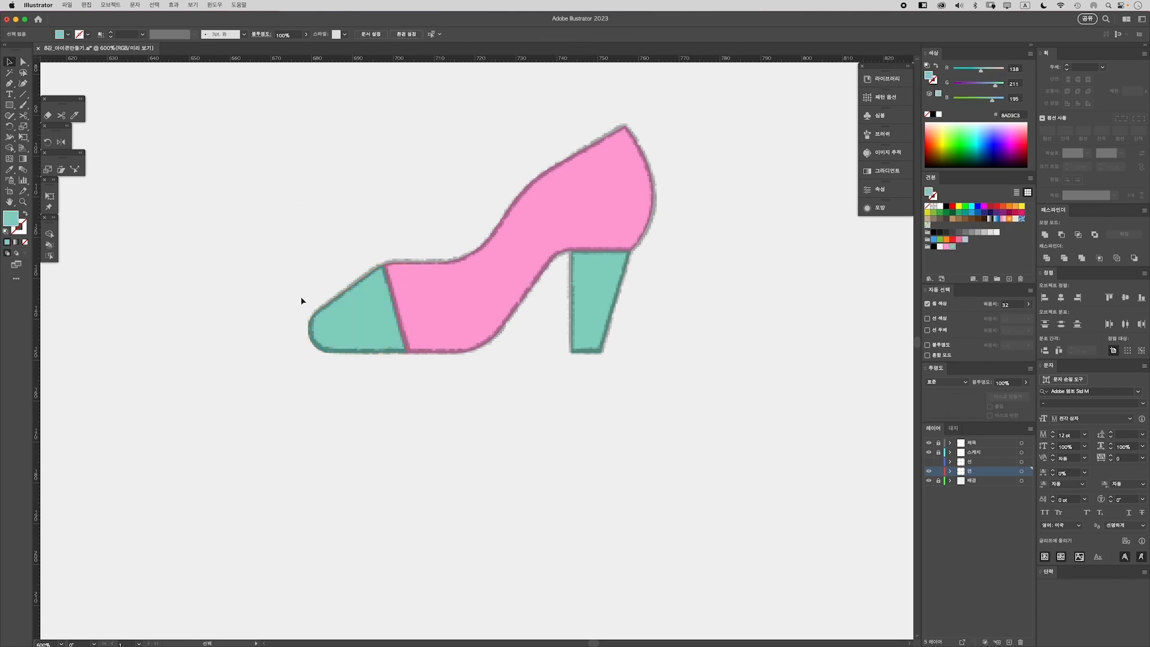
In outline view, widen the hat's two horizontal band lines slightly past both sides of its outline, and return to preview
key(super+minus)
key(super+minus)
key(super+minus)
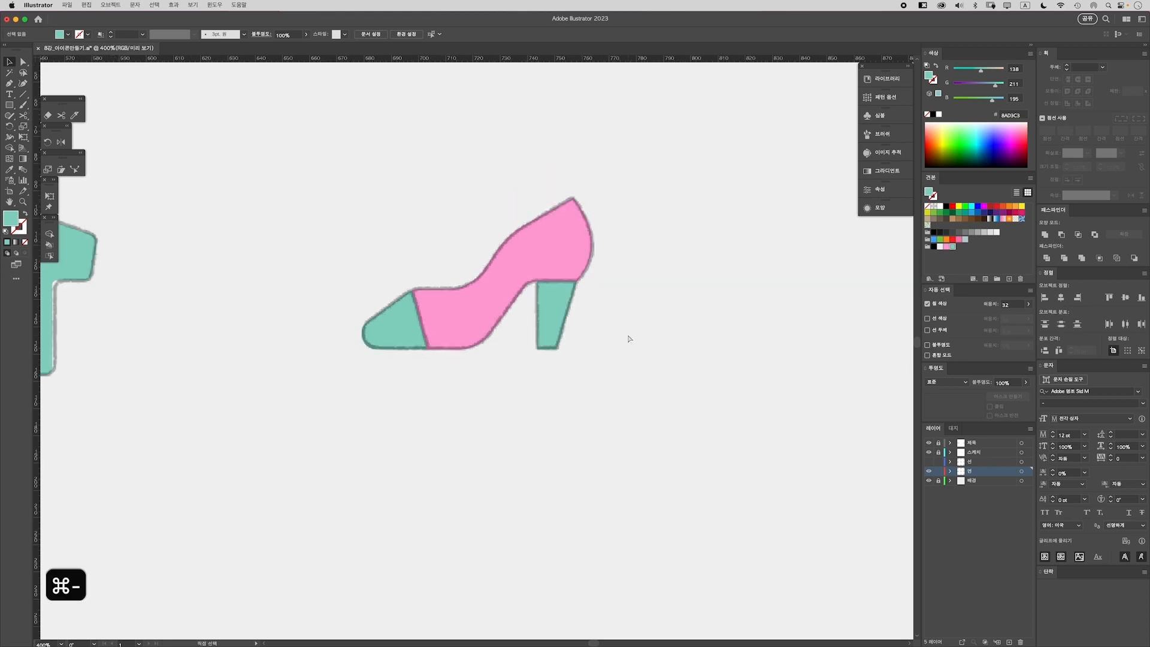
scroll(547, 334, left, 10)
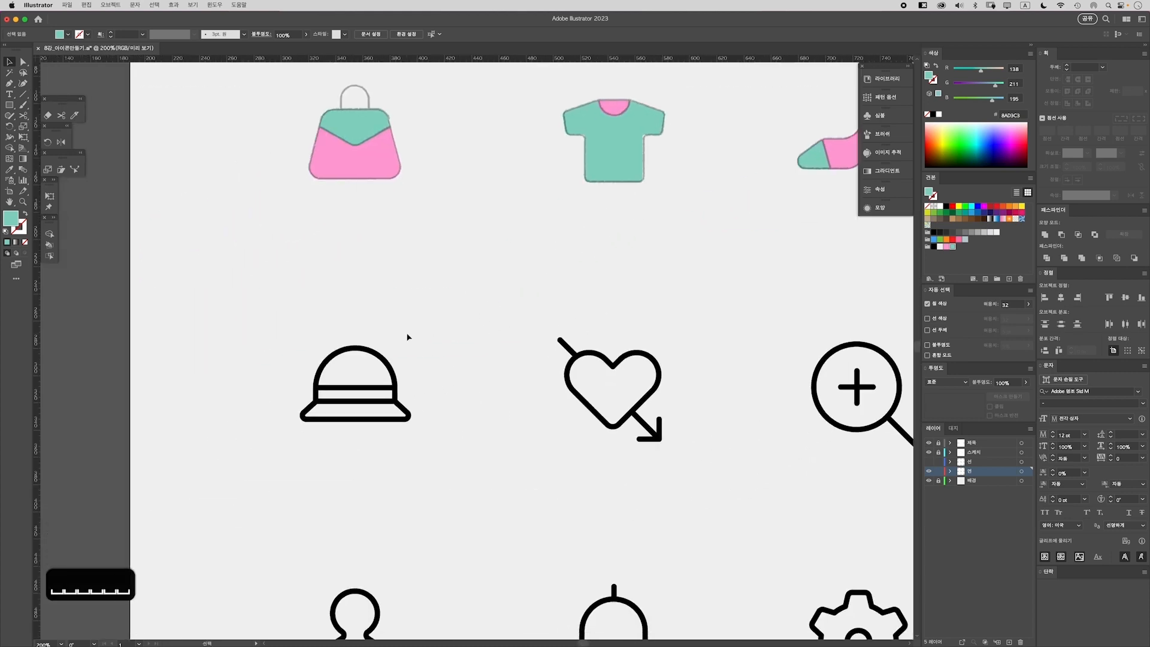
key(super+equal)
drag(406, 407, 474, 366)
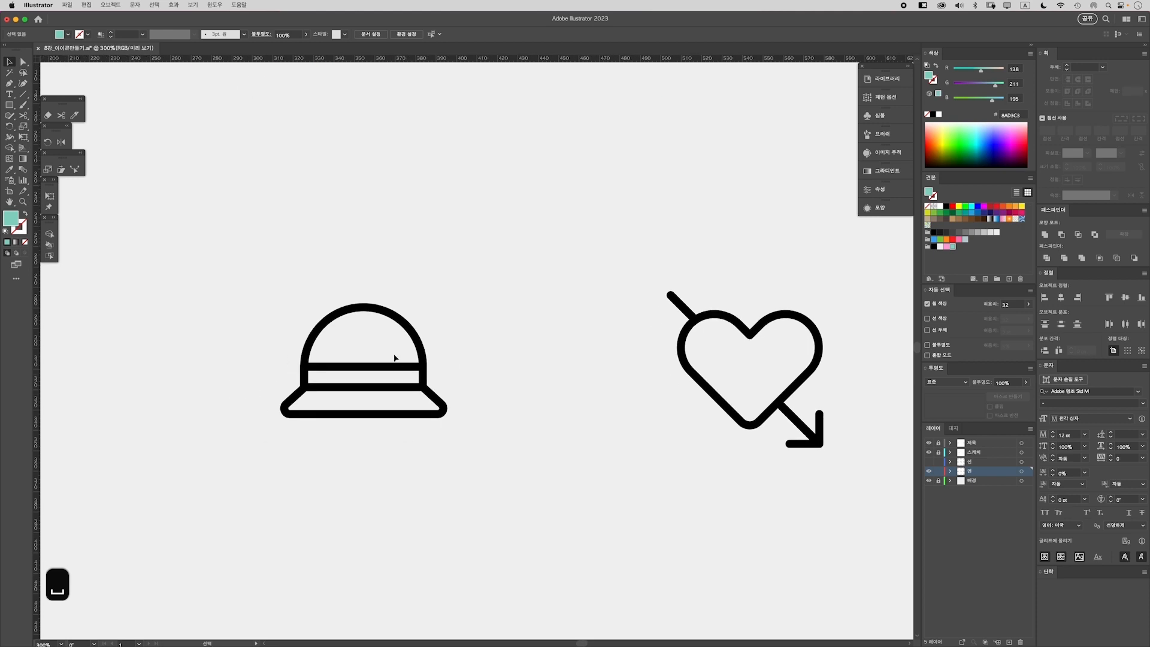
key(super+equal)
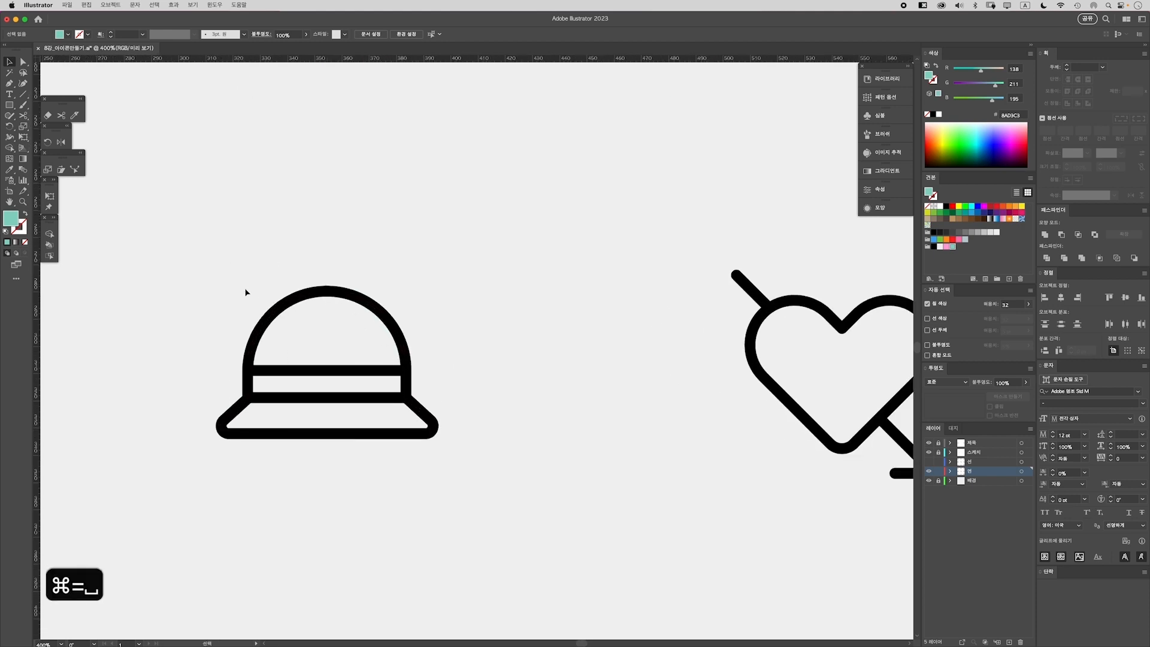
click(321, 370)
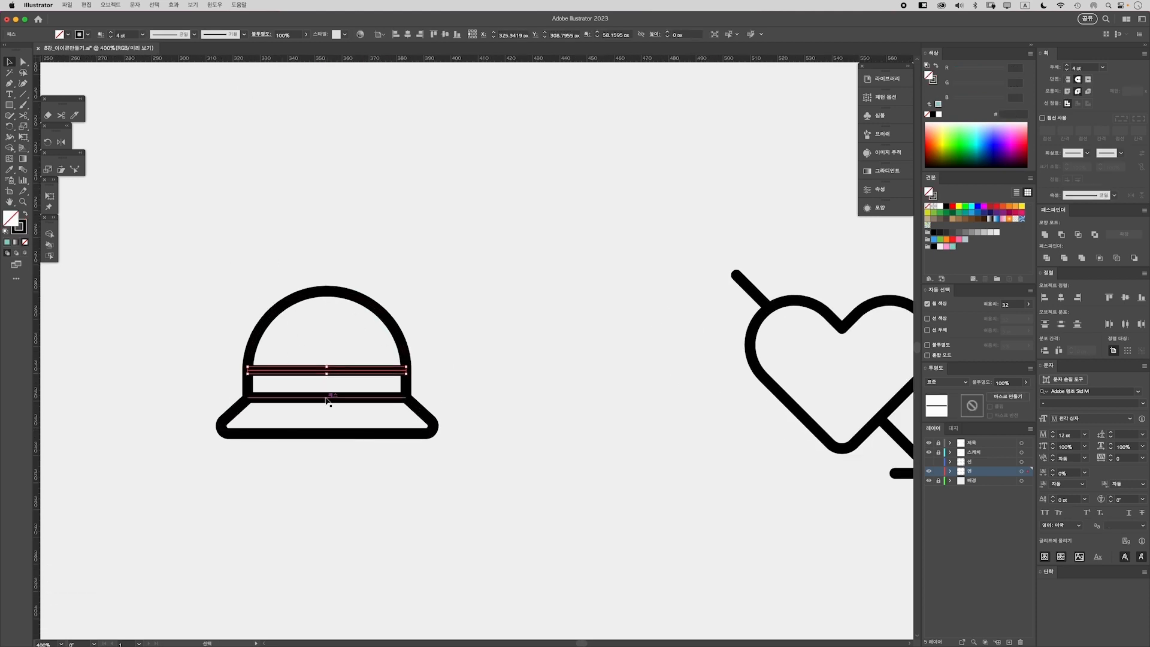
click(329, 398)
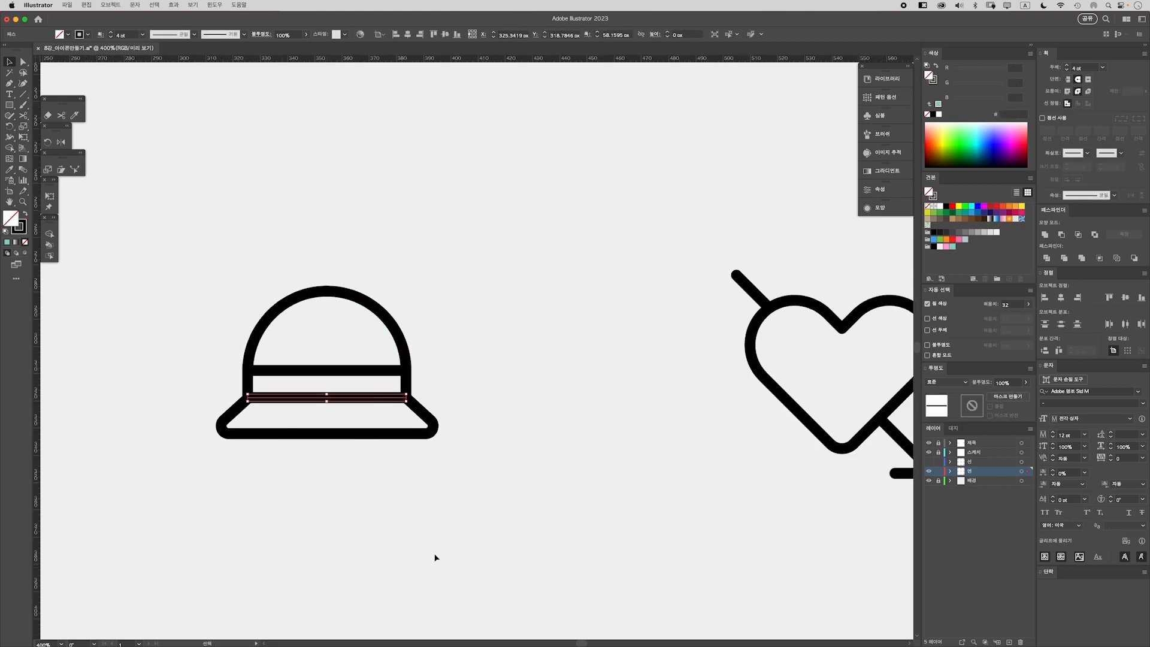
click(381, 542)
key(super+y)
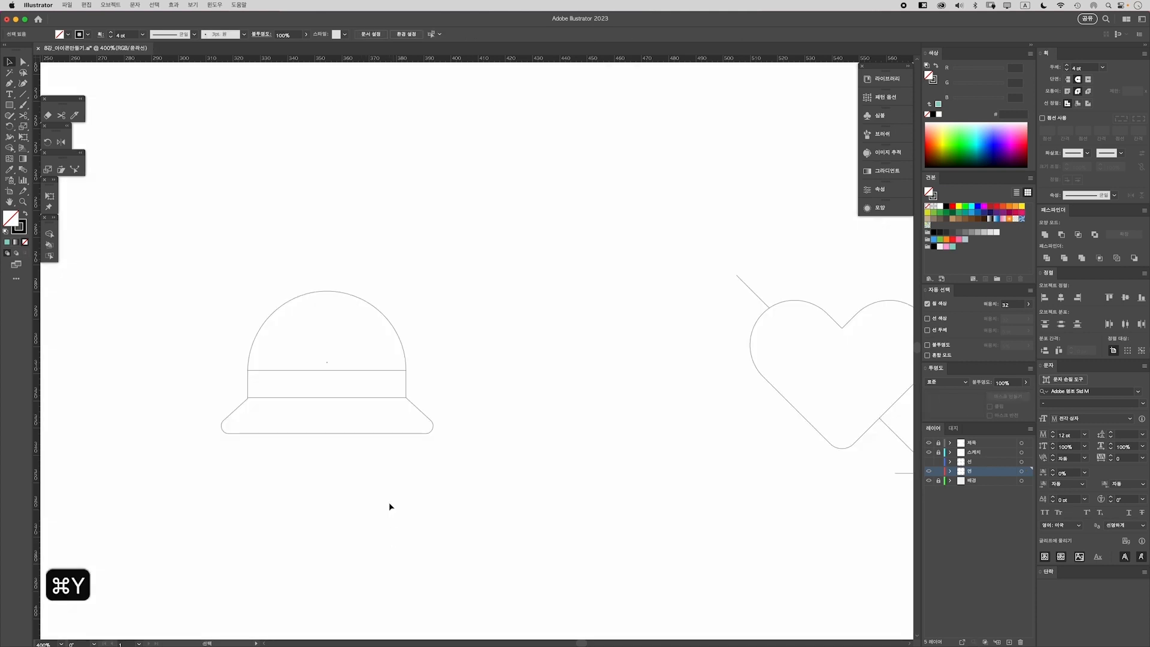
key(super+equal)
click(318, 422)
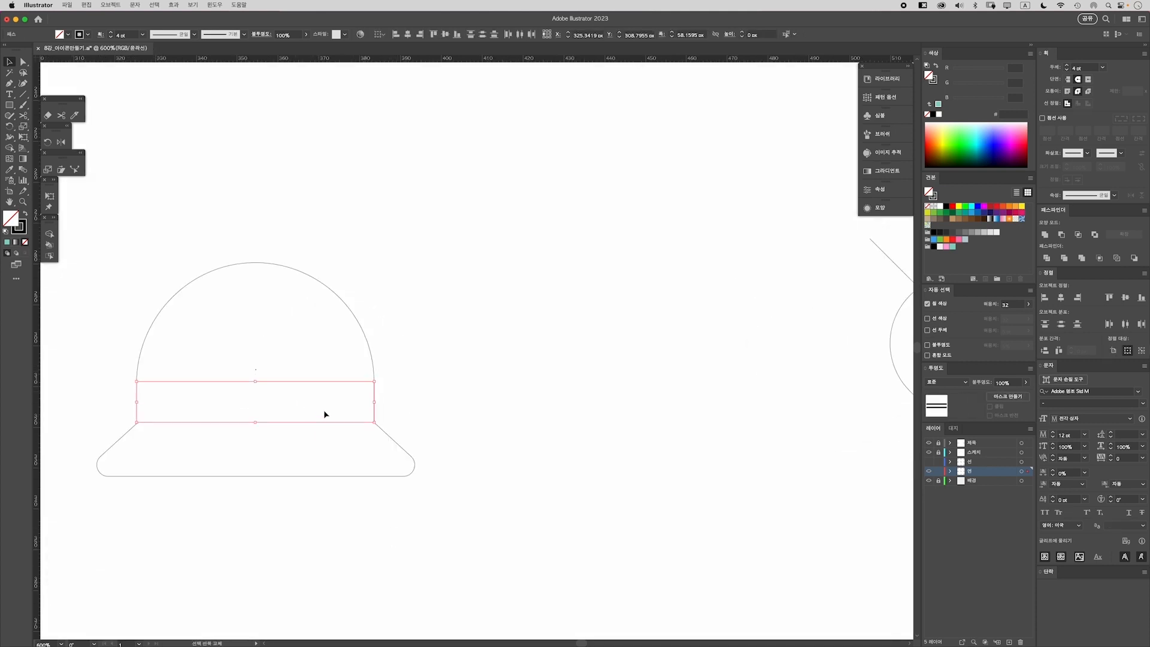
drag(378, 404, 383, 404)
drag(136, 403, 131, 403)
click(106, 295)
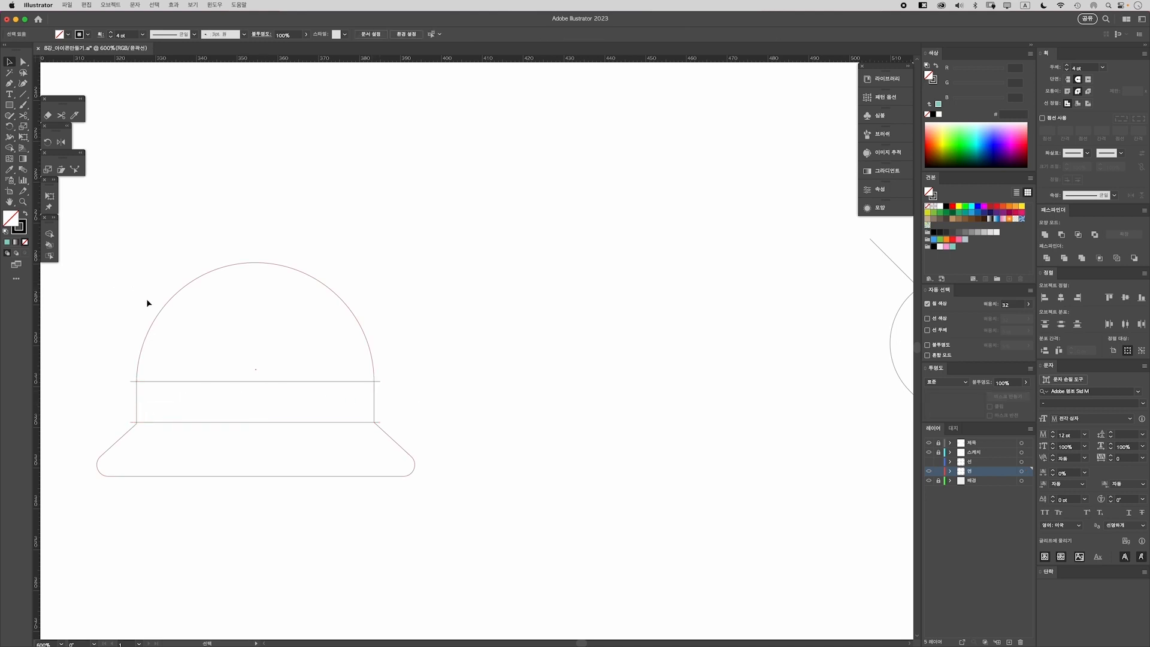
key(super+y)
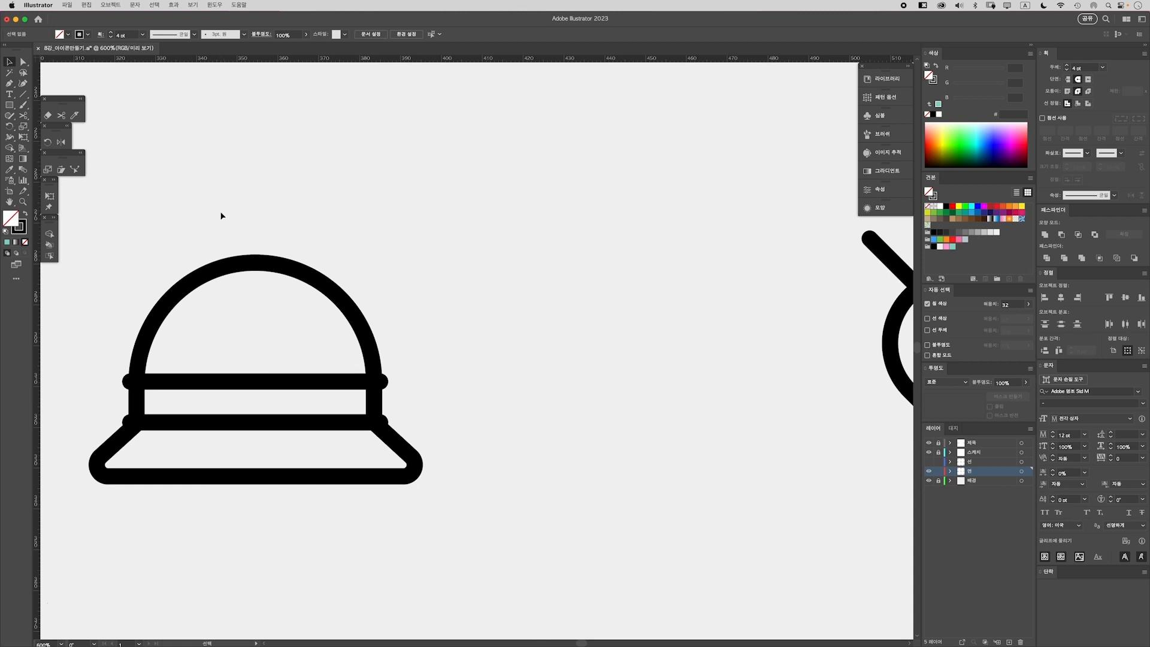
Swap the stroke and fill of the hat's outer shape, and colour it with the teal swatch 8AD3C3
click(243, 274)
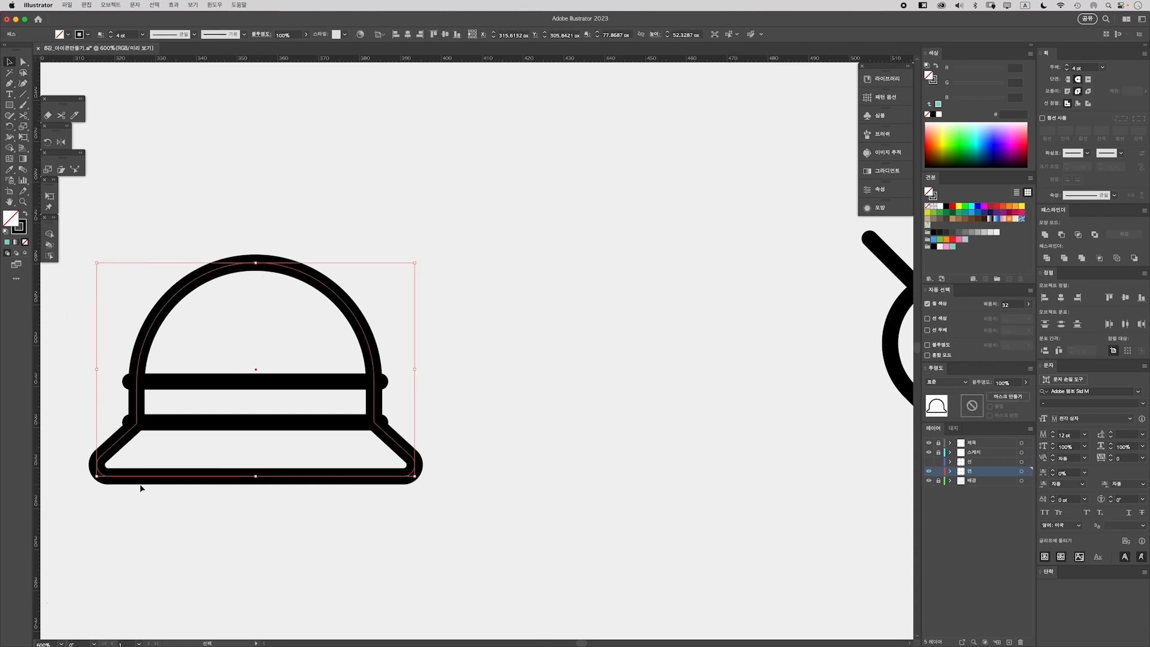
key(shift+x)
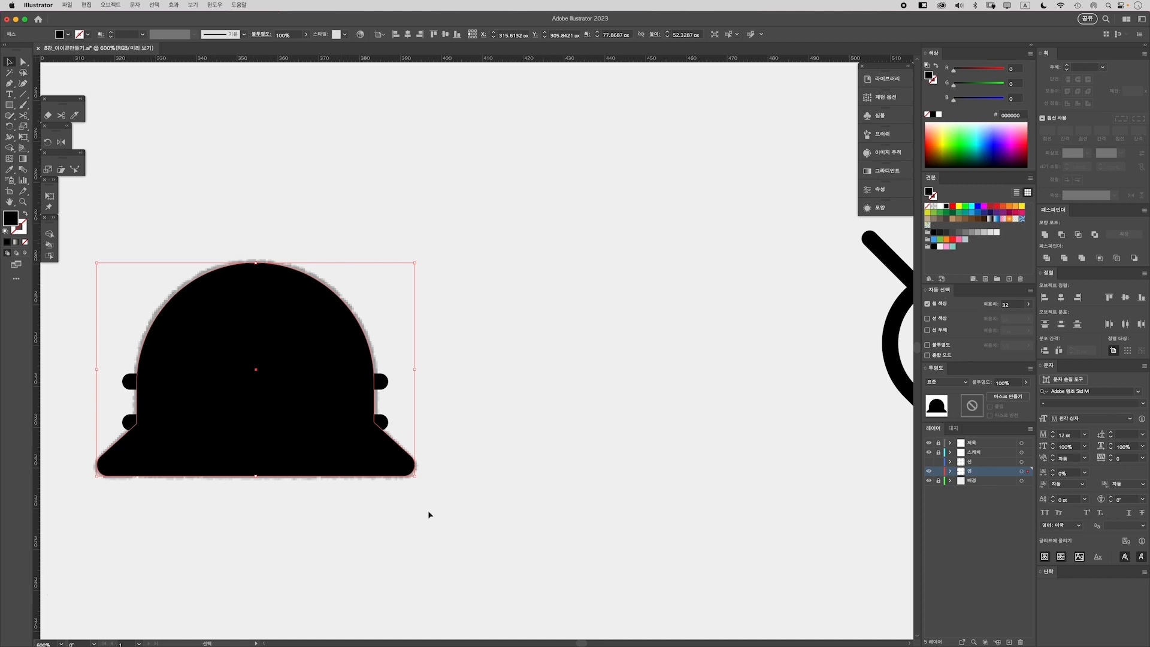
click(953, 246)
click(203, 251)
Divide the hat shape along its two band lines with Pathfinder Divide and ungroup the resulting pieces
drag(159, 199, 488, 457)
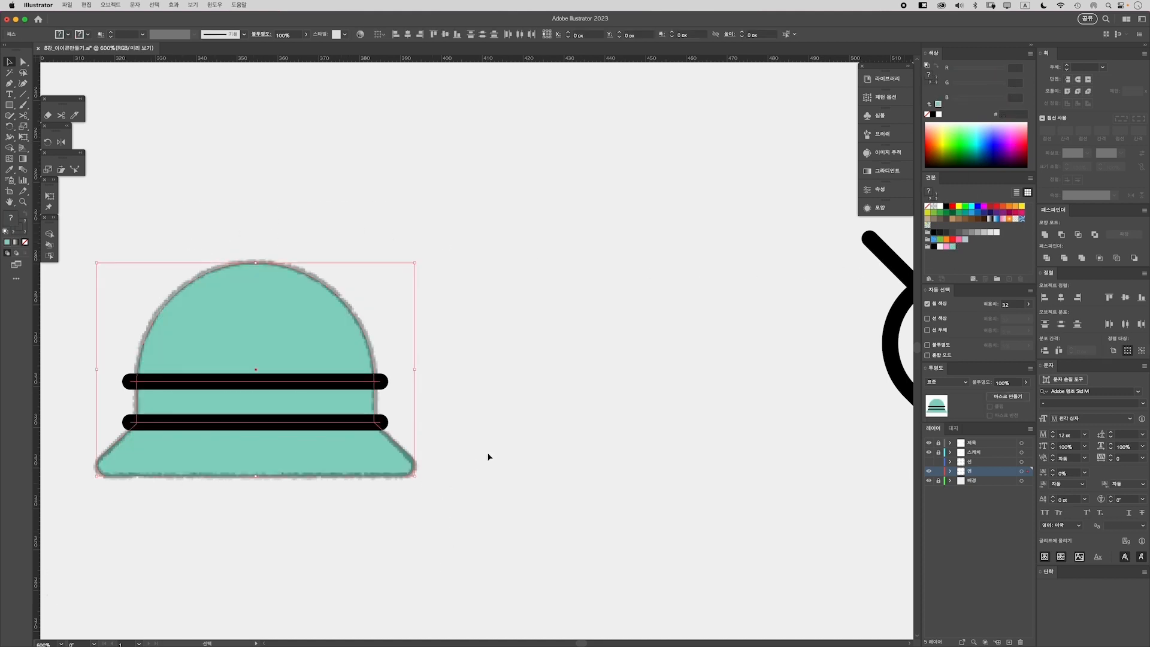
click(1047, 258)
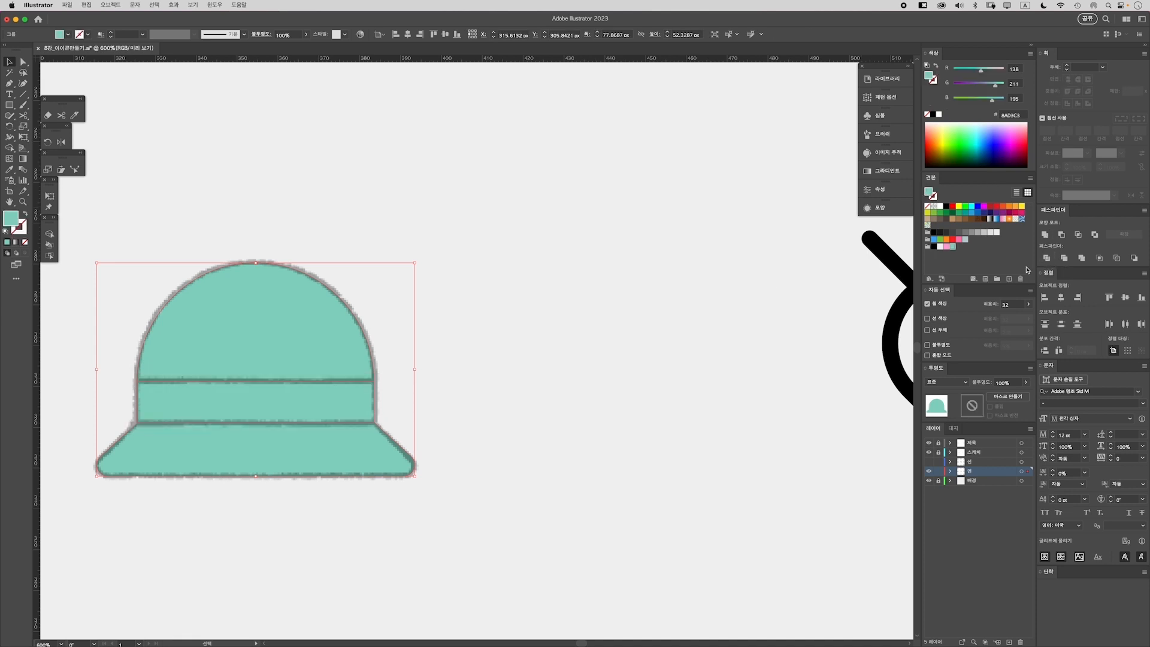
right_click(320, 324)
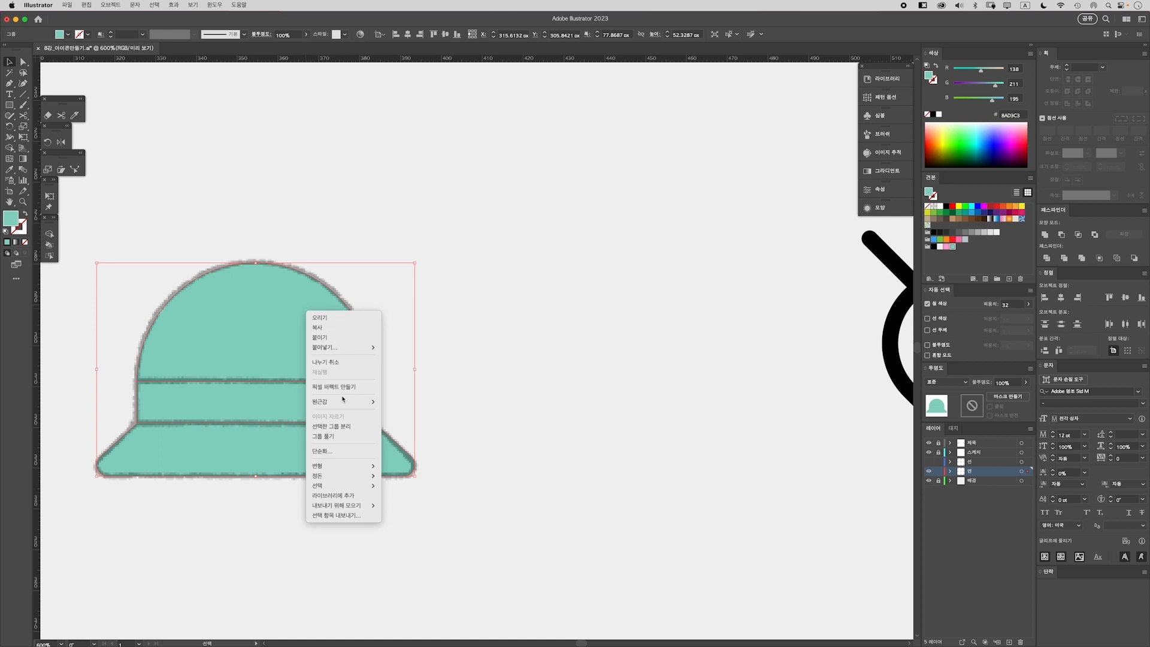
click(352, 439)
click(354, 534)
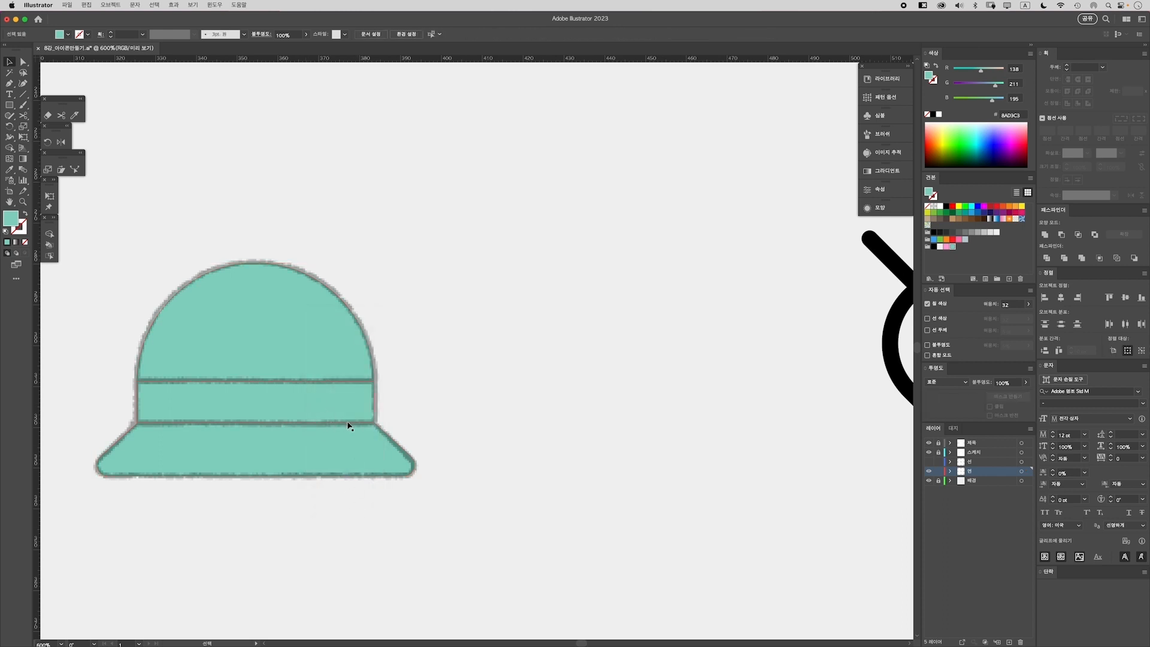
Fill the hat's middle band with the pink swatch FFA2D7
click(341, 416)
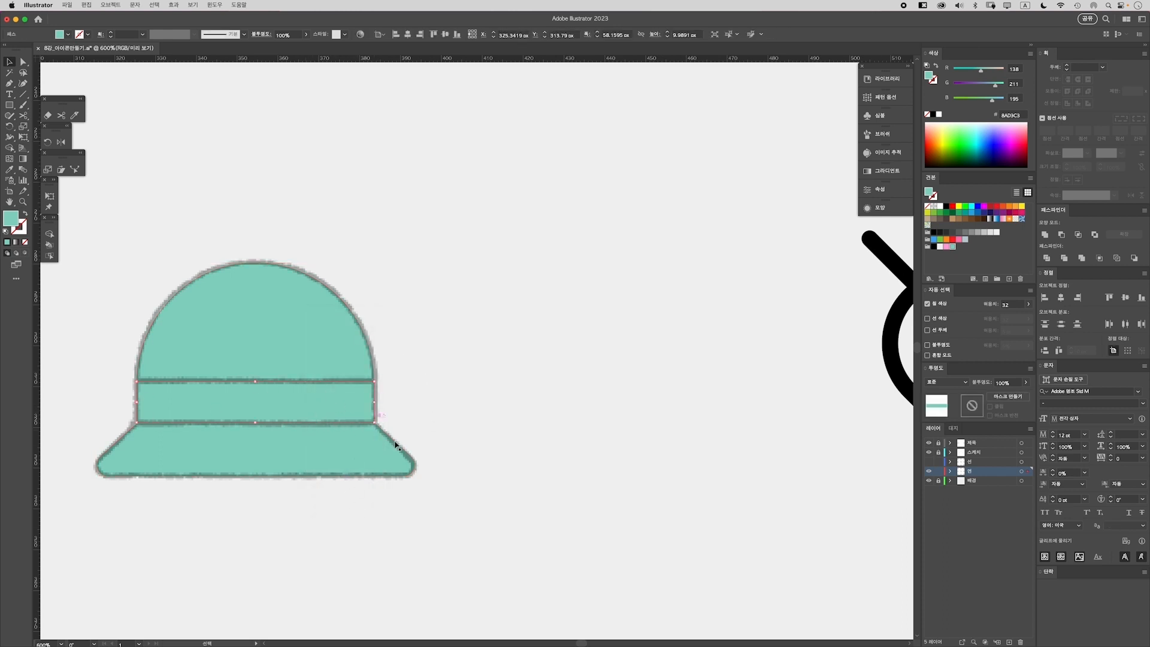
click(947, 247)
click(597, 540)
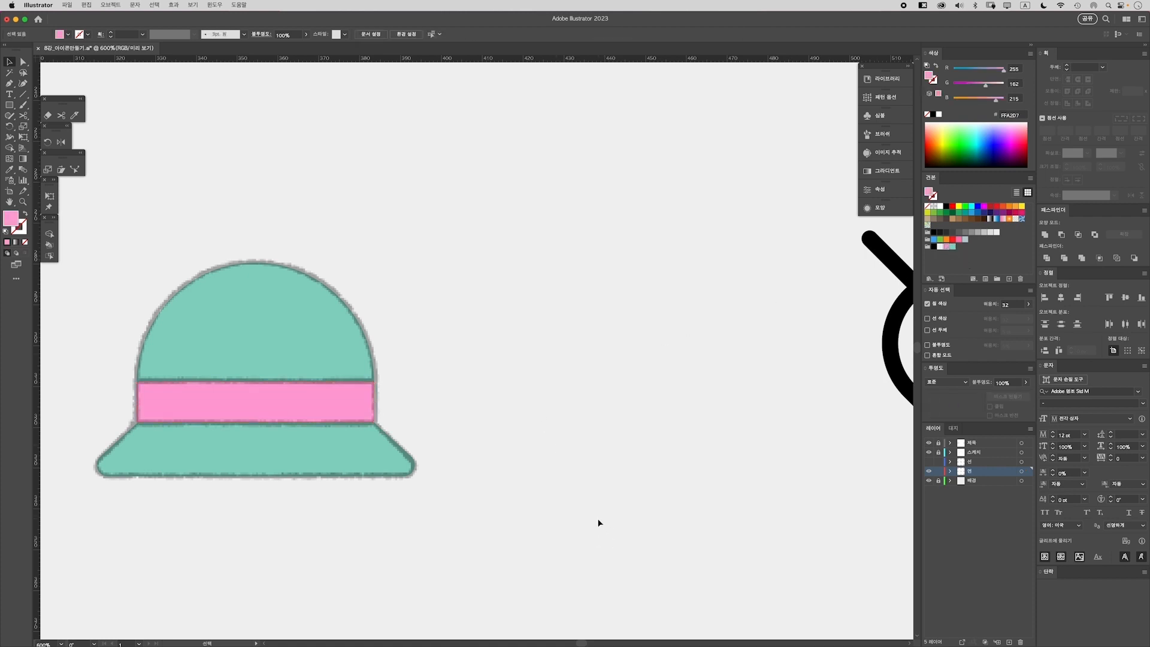
Delete the arrow shaft lines on both sides of the heart icon, keeping the arrowhead
key(super+minus)
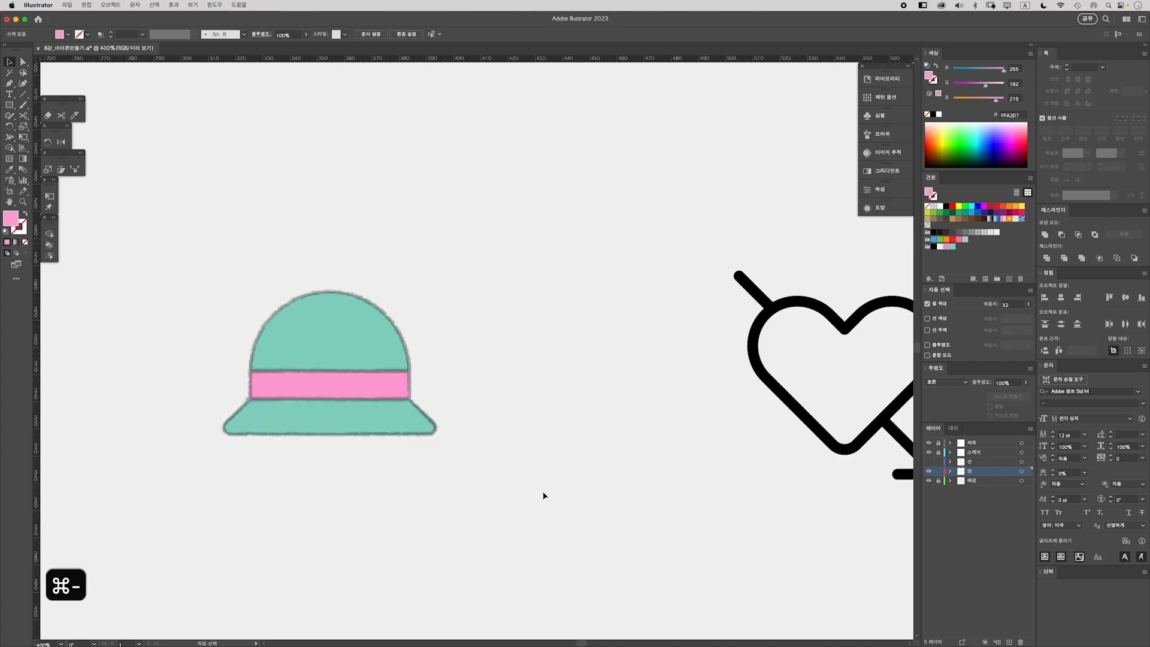
key(space)
drag(613, 472, 359, 473)
drag(512, 479, 436, 478)
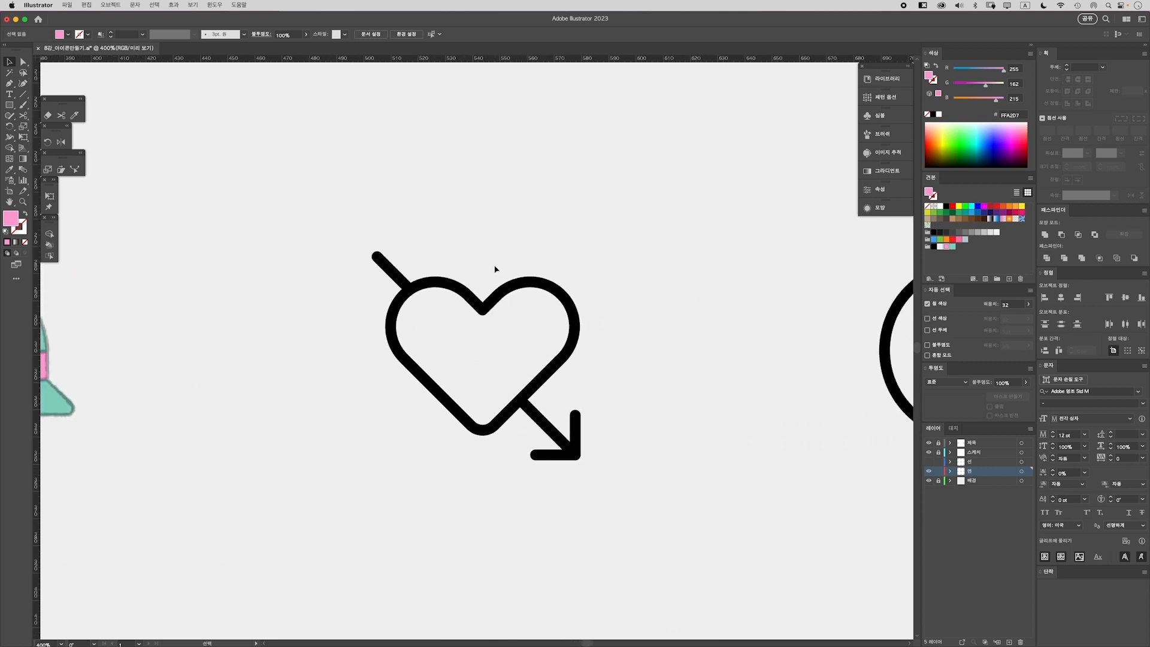
key(space)
mouse_move(373, 277)
mouse_down()
mouse_move(324, 258)
mouse_move(410, 382)
mouse_move(567, 563)
mouse_up()
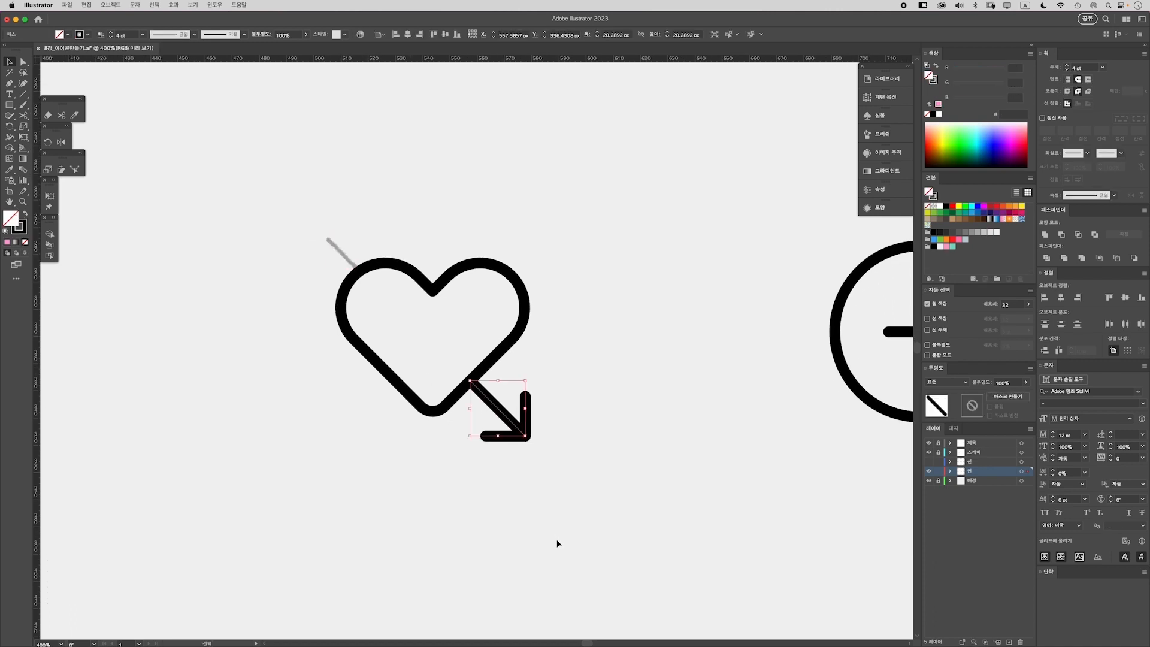
key(BackSpace)
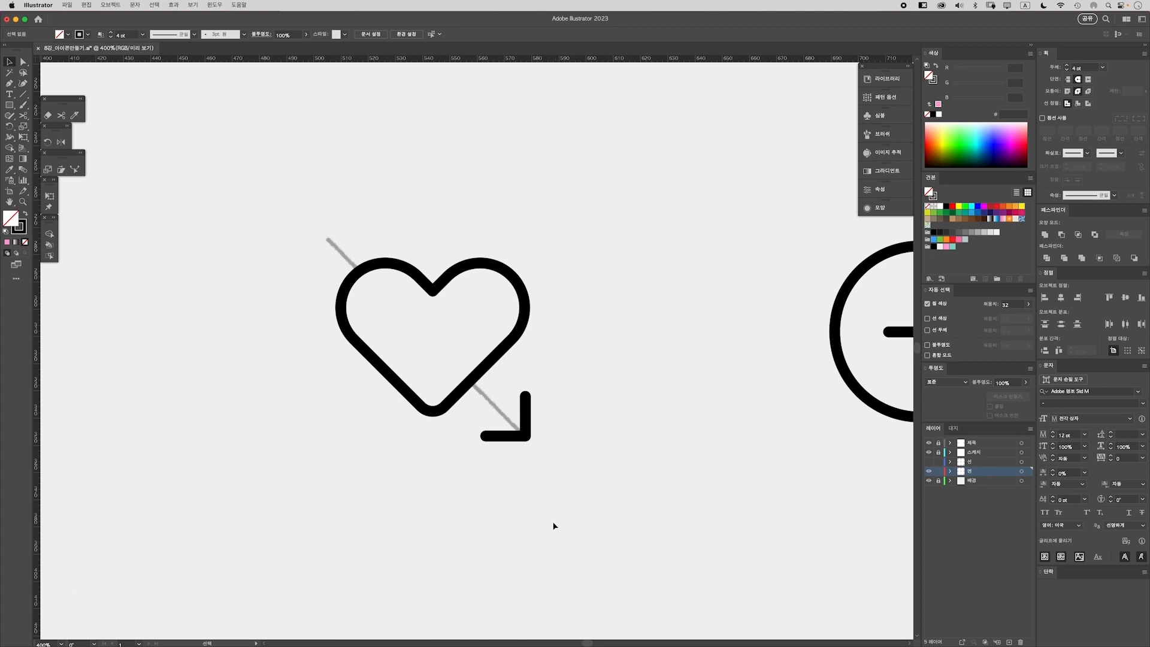
Swap the stroke and fill of the heart outline, and colour it with the pink swatch FFA2D7
click(443, 295)
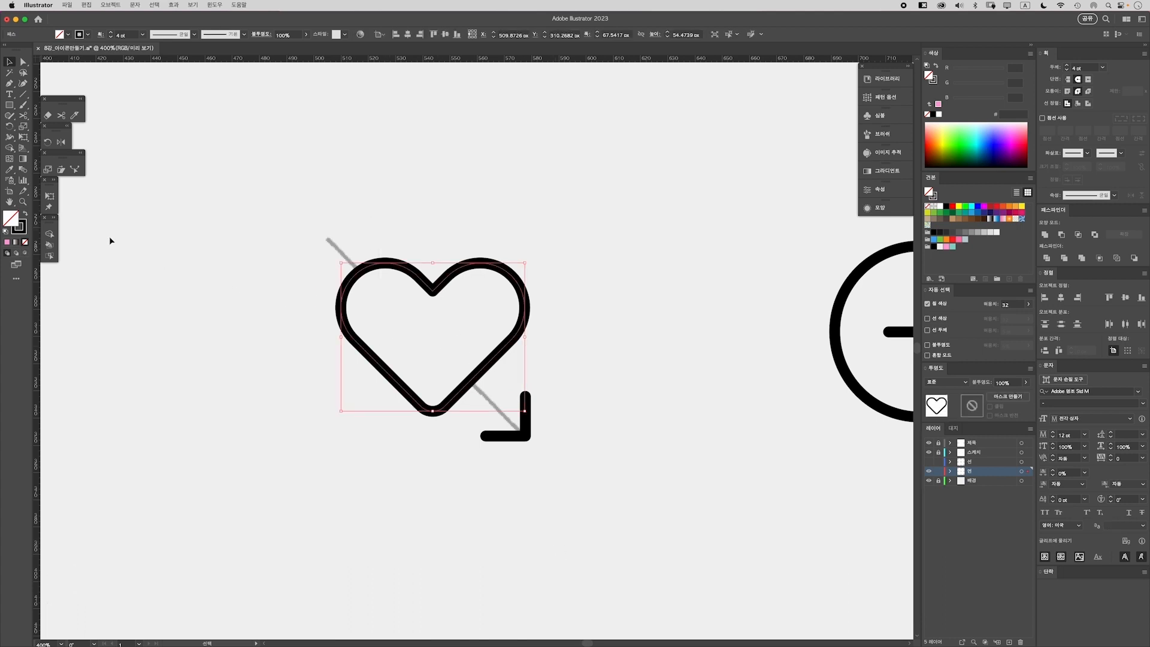
key(shift+x)
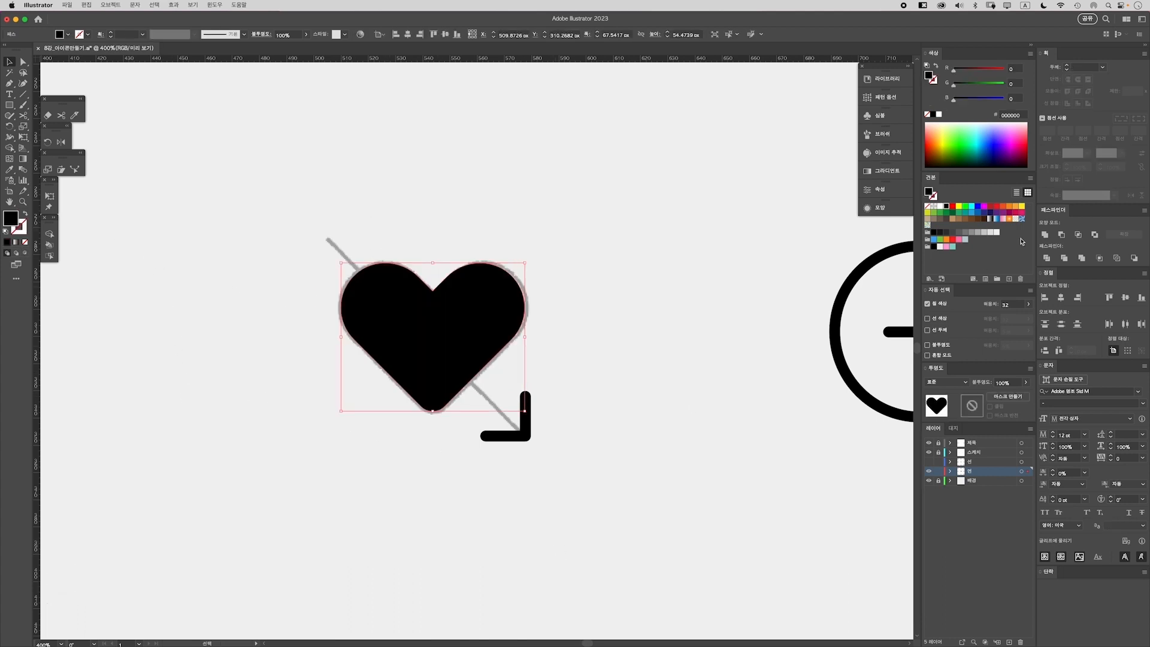
click(948, 247)
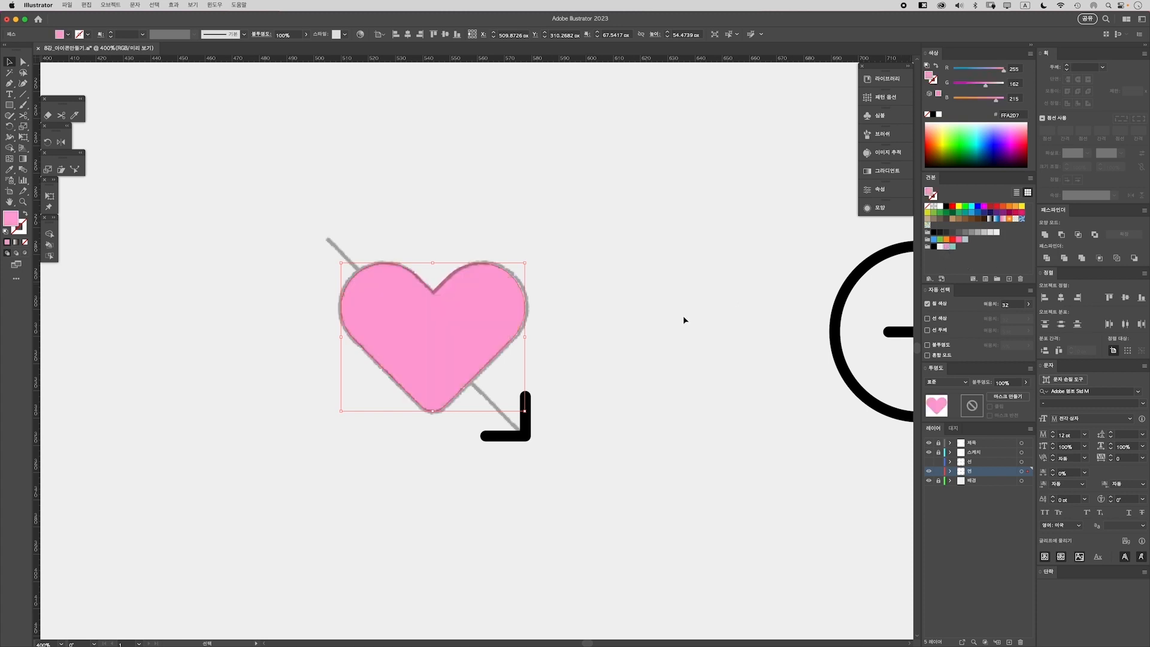
click(613, 399)
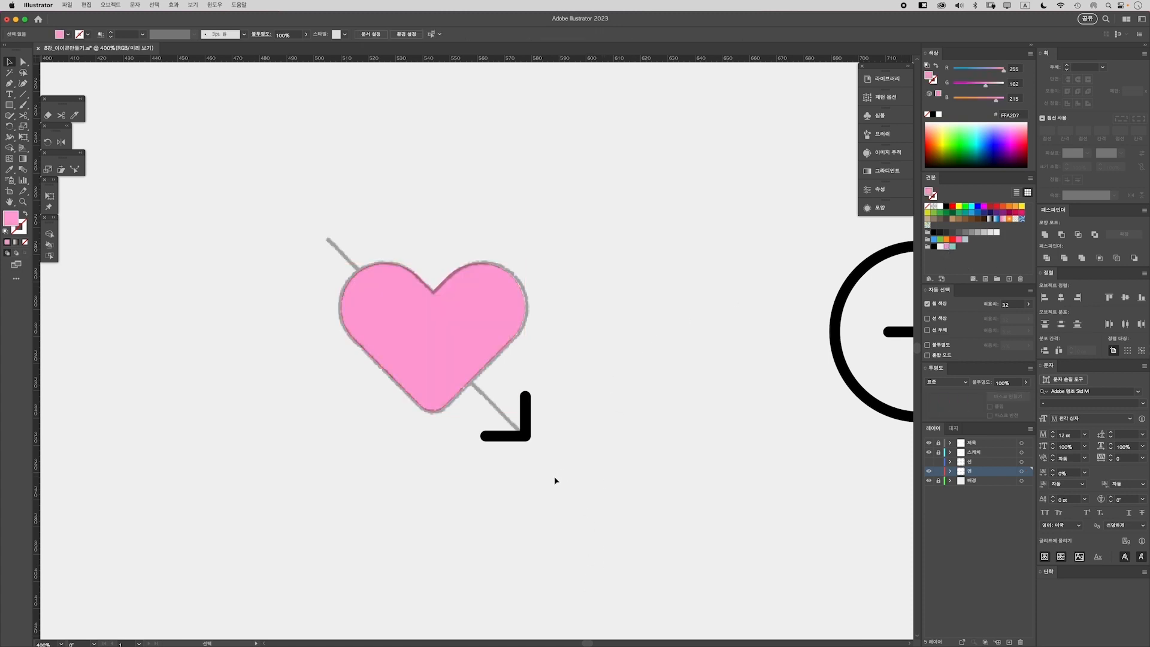
Join the open ends of the heart's arrowhead path to form a closed triangle
click(526, 402)
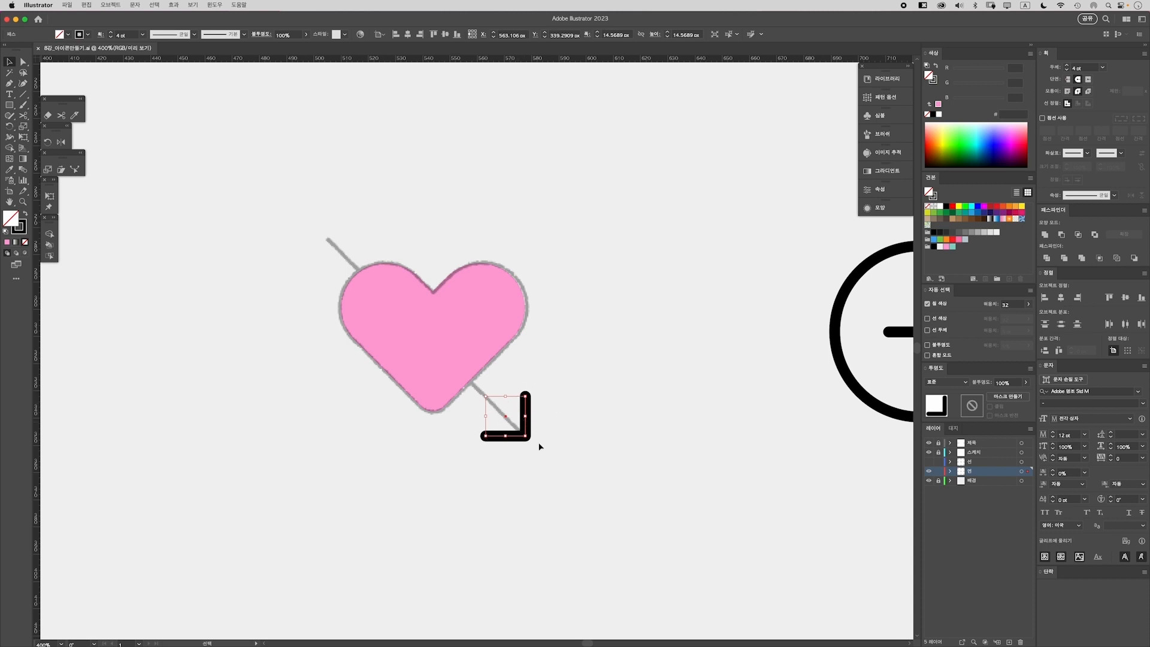
click(529, 456)
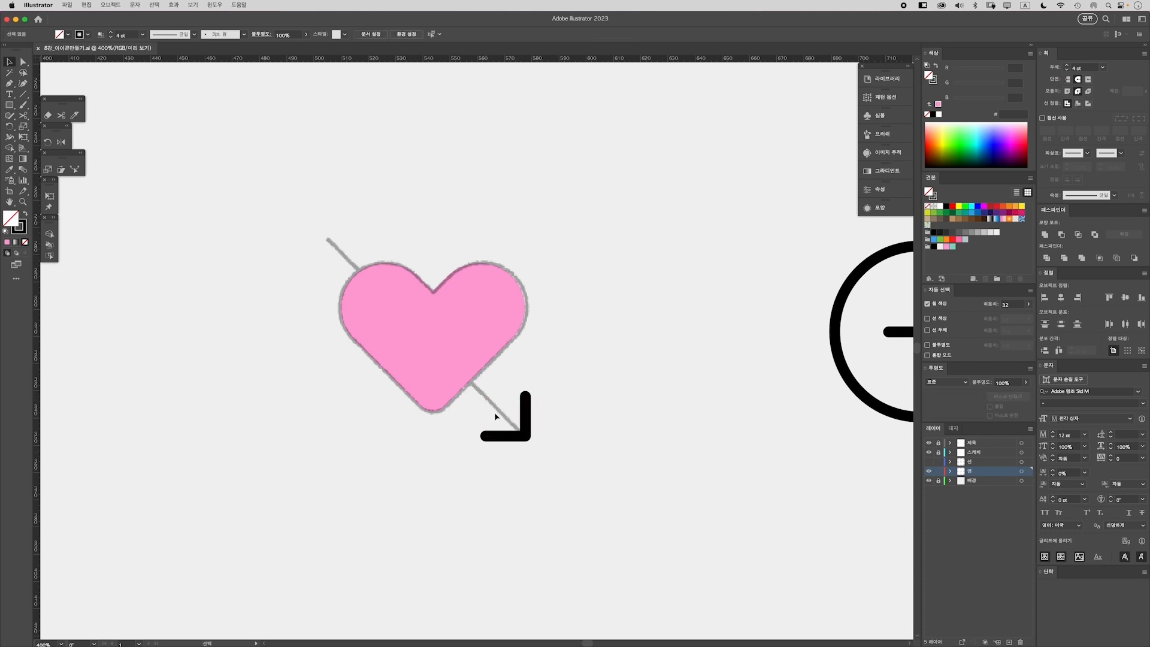
click(523, 420)
key(a)
key(super+j)
key(v)
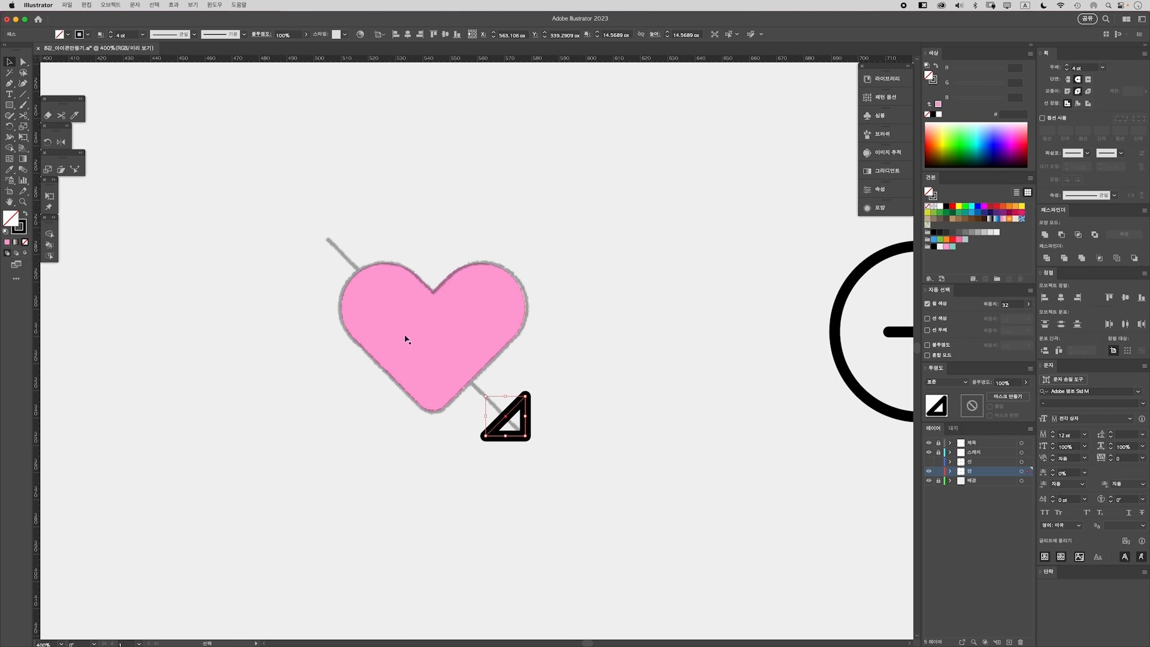
Swap the stroke and fill of the arrowhead triangle, and colour it with the teal swatch 8AD3C3
key(shift+x)
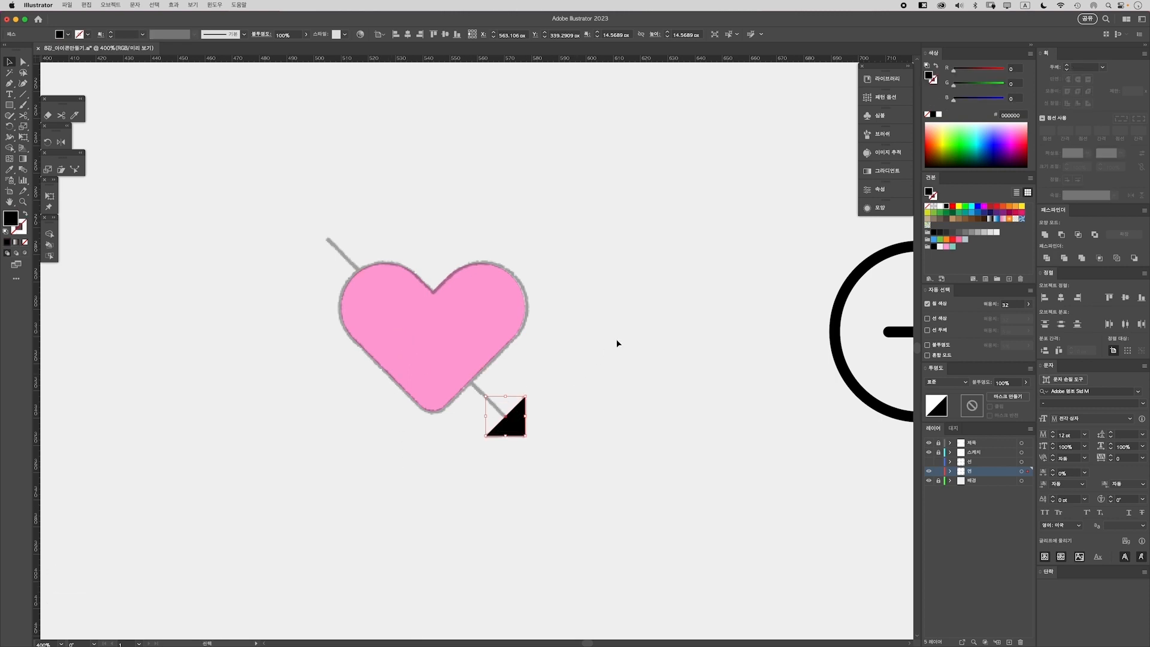
click(952, 246)
click(591, 426)
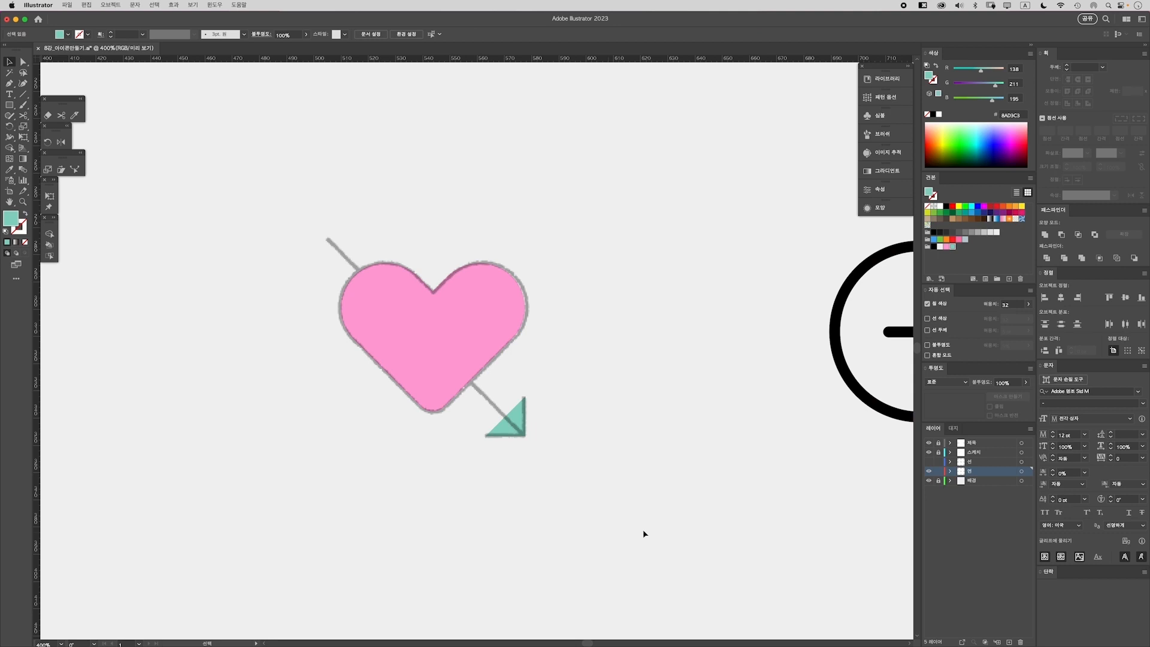
click(516, 428)
drag(485, 397, 481, 394)
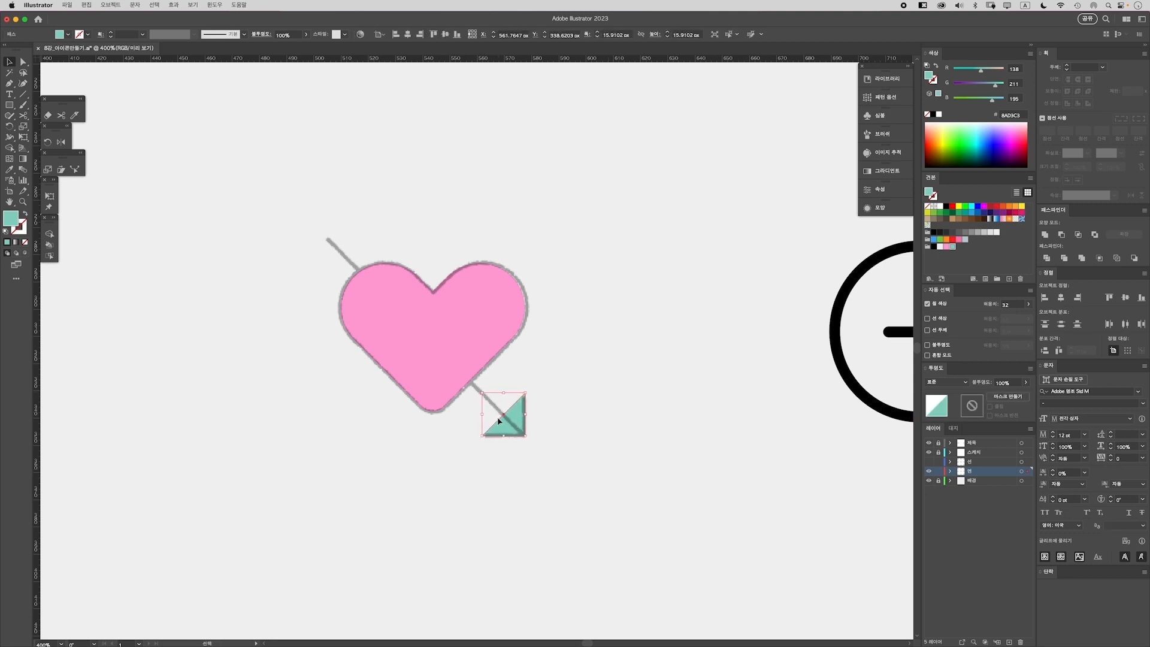
key(a)
click(526, 393)
key(super+z)
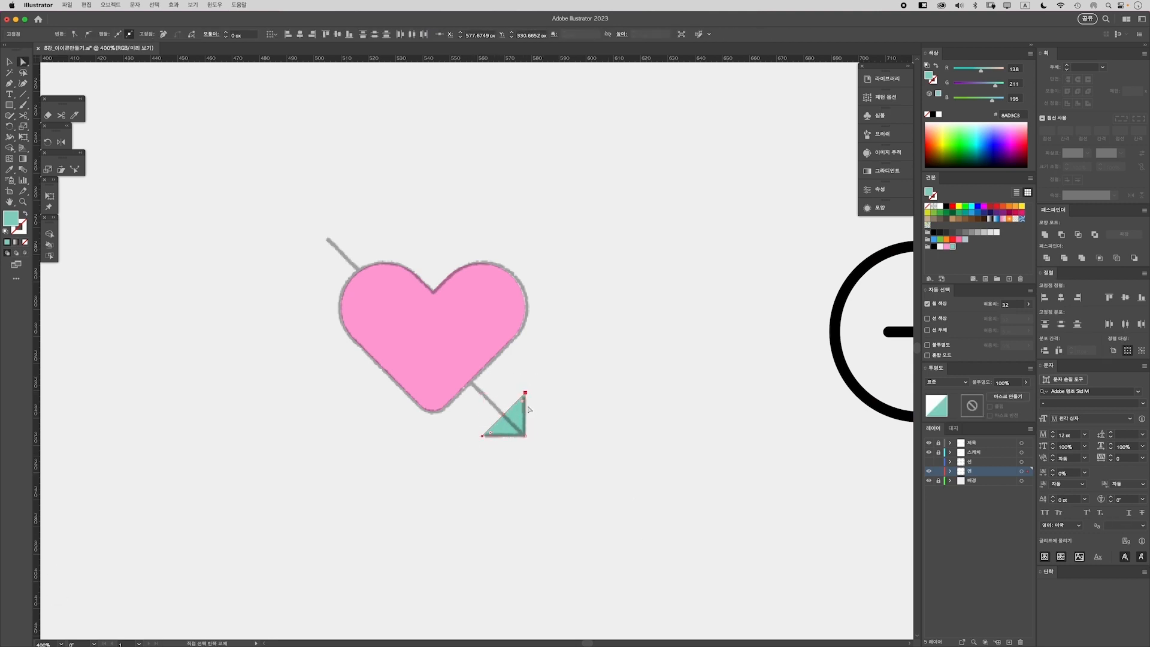
Slightly round the teal arrowhead's corners and enlarge it a little toward the heart, then save the document
click(526, 417)
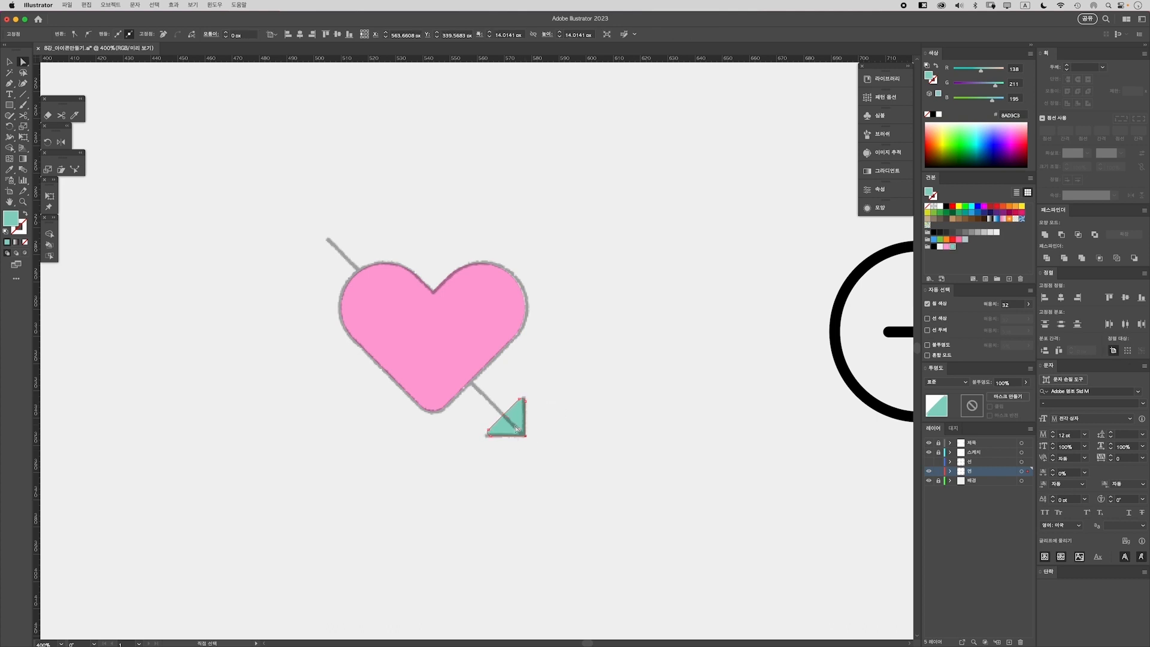
key(v)
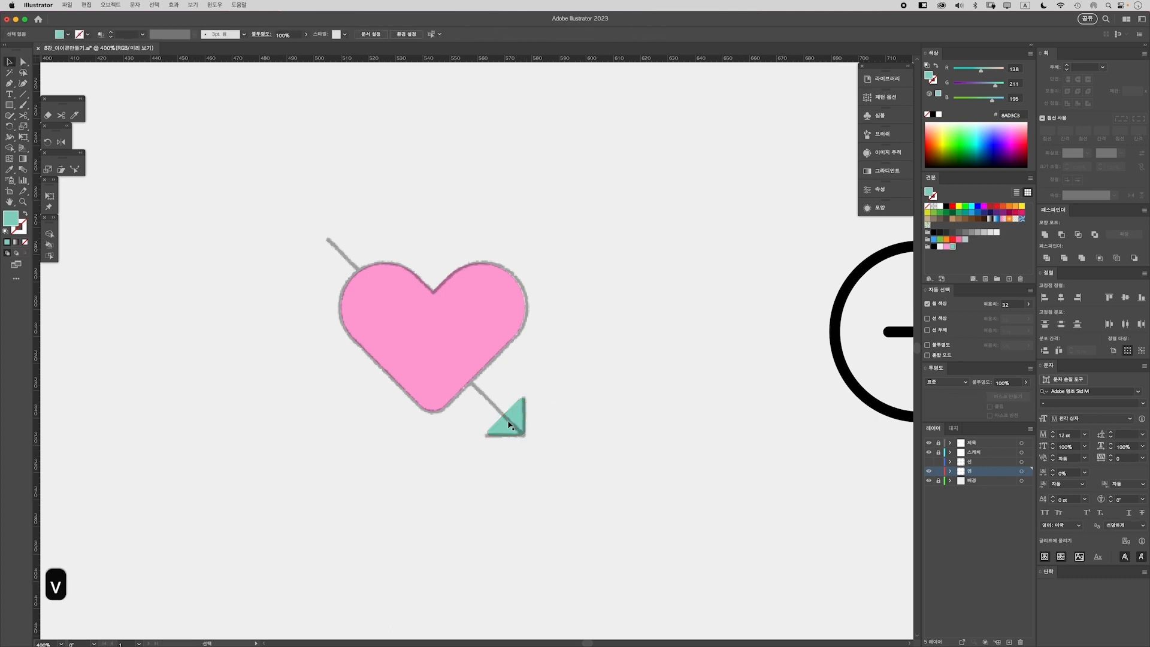
drag(488, 398, 481, 393)
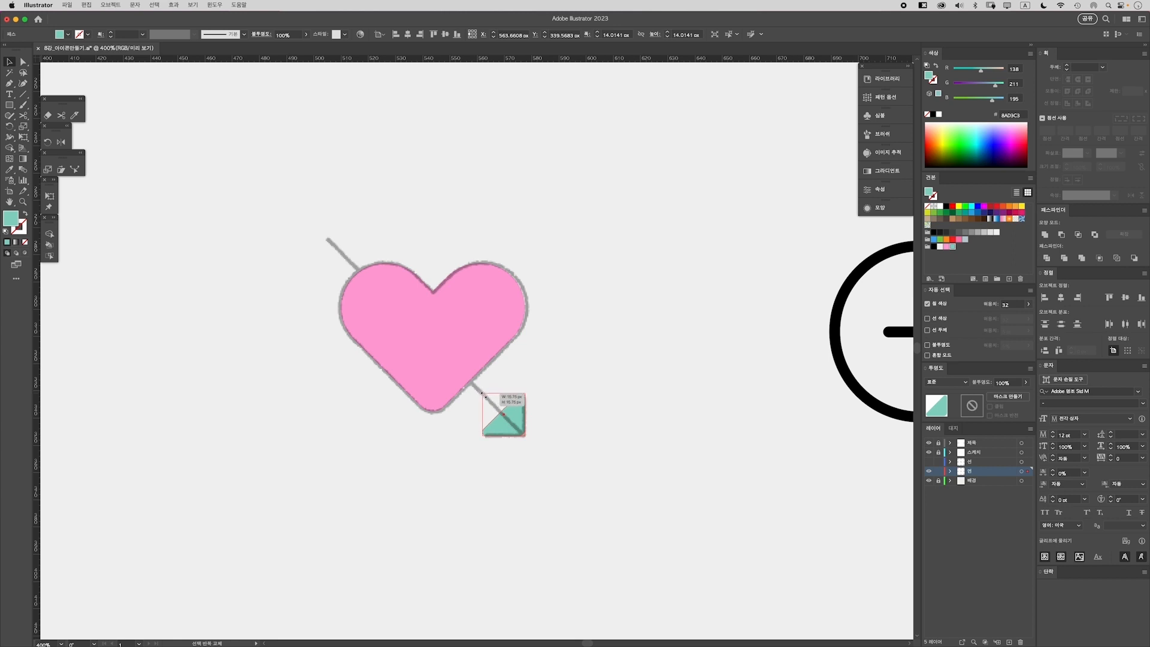
click(536, 509)
key(super+s)
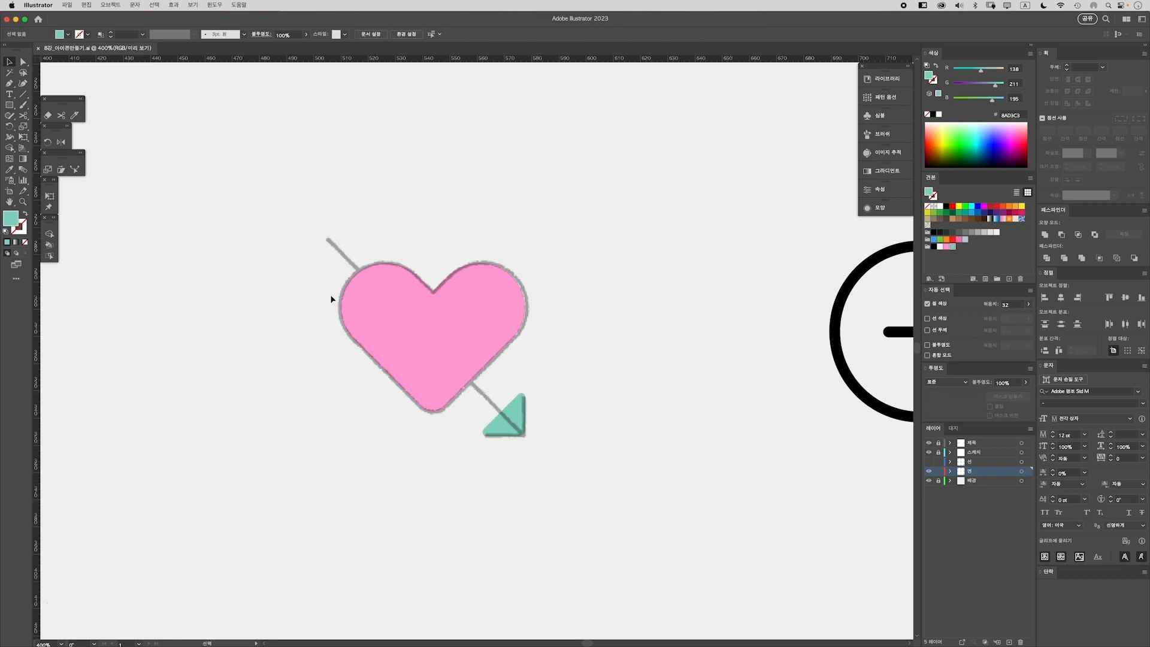
Delete the handle line of the magnifying glass icon
key(super+minus)
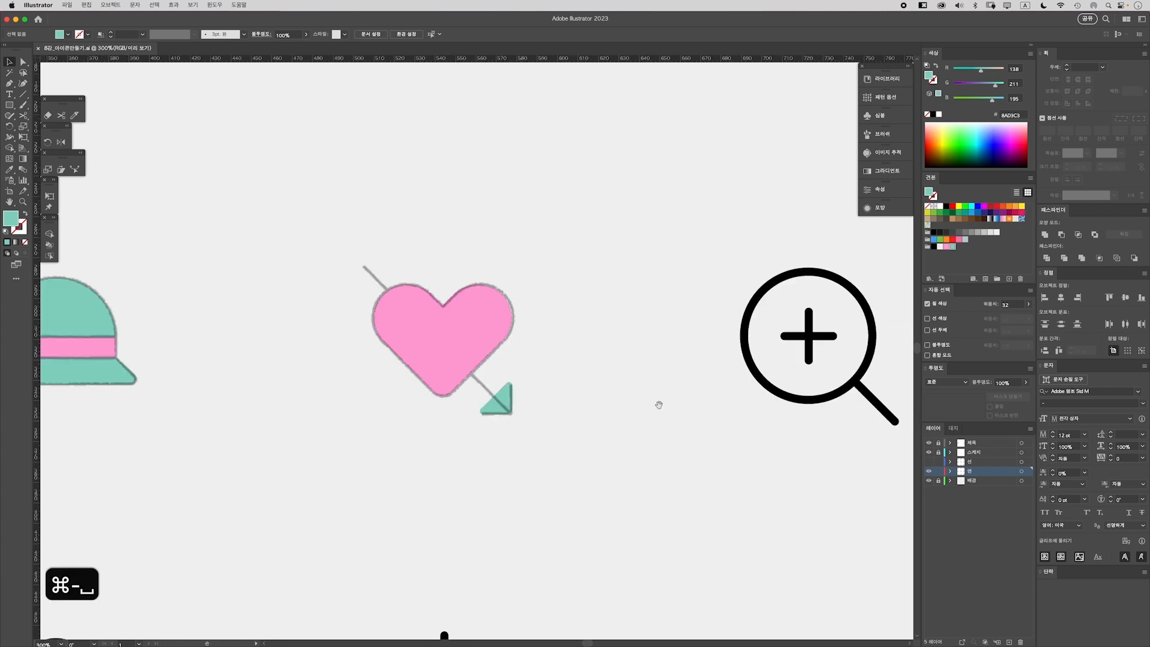
drag(659, 403, 502, 382)
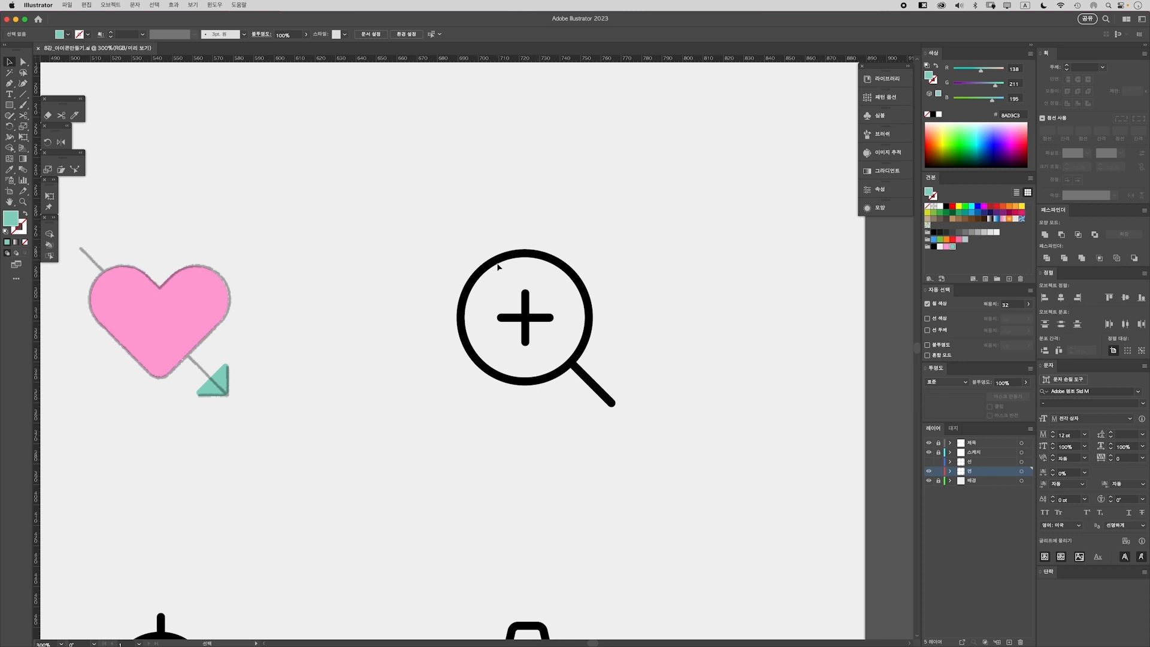
click(590, 384)
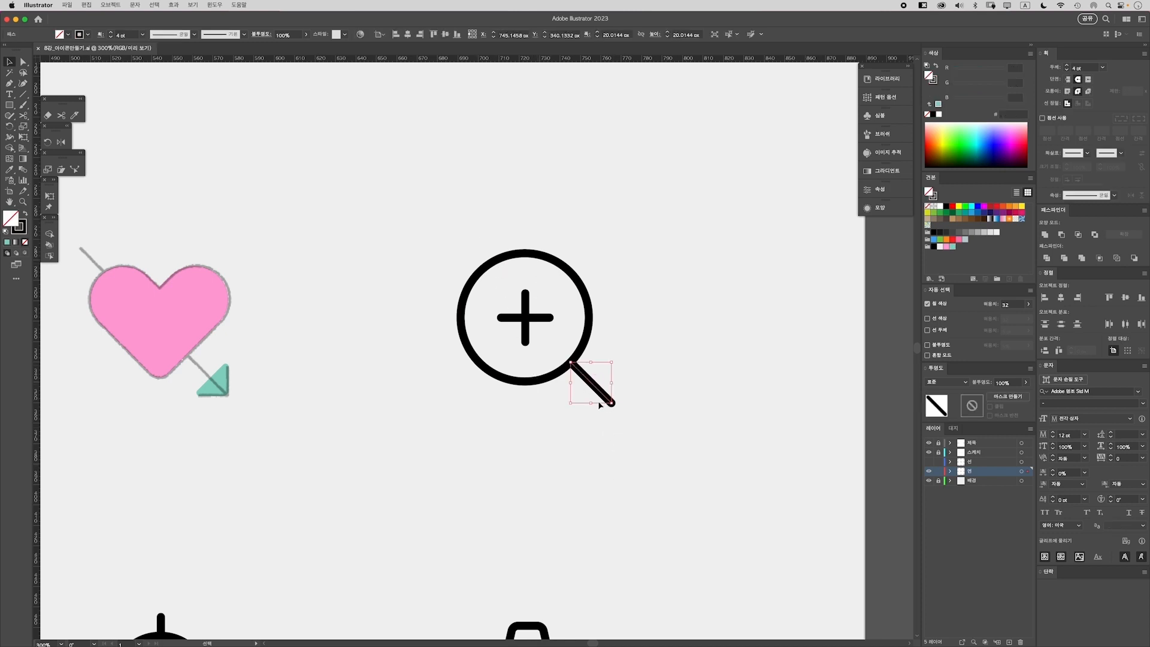
key(BackSpace)
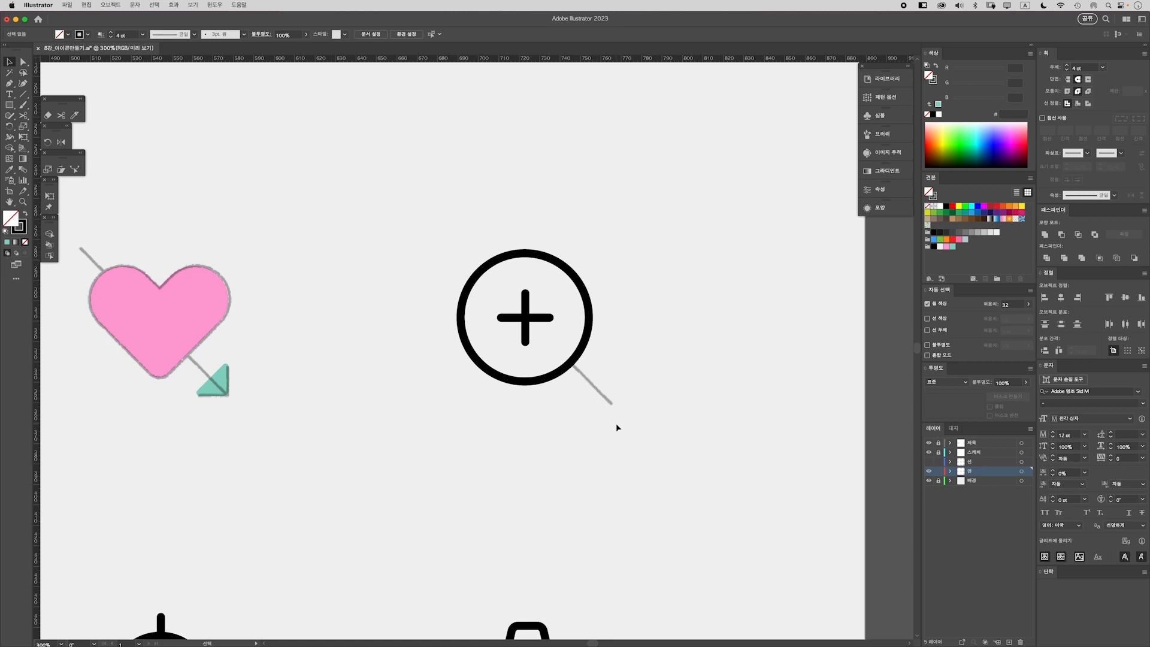
Swap the stroke and fill of the magnifier's lens circle, and colour it with the teal swatch 8AD3C3
click(483, 268)
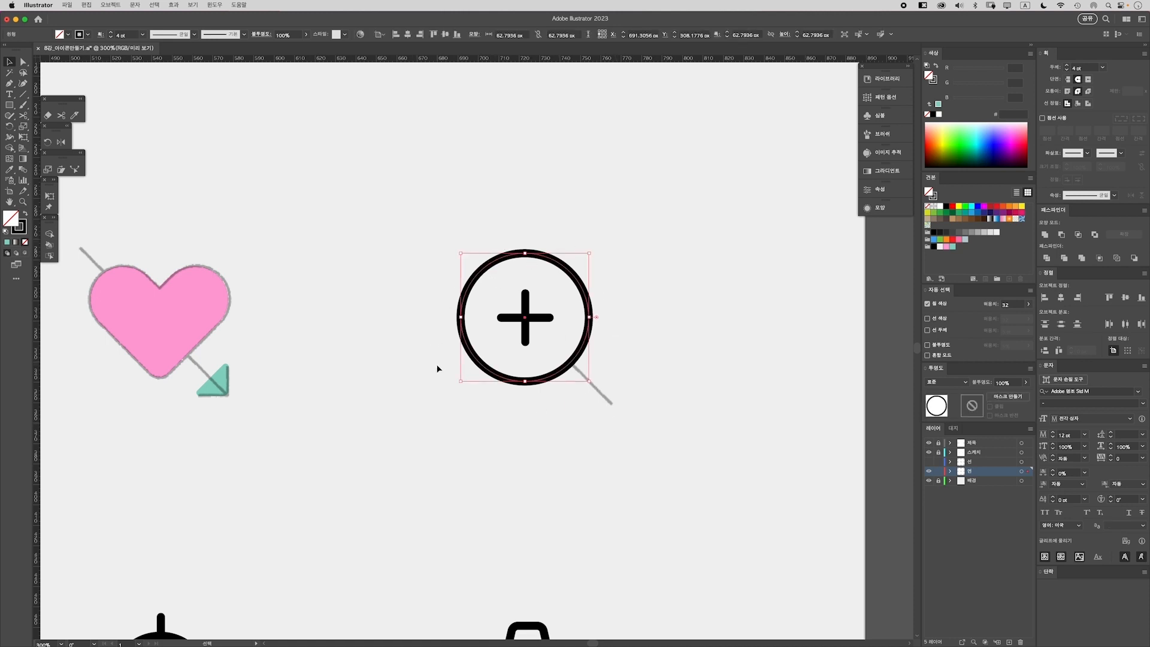
key(shift+x)
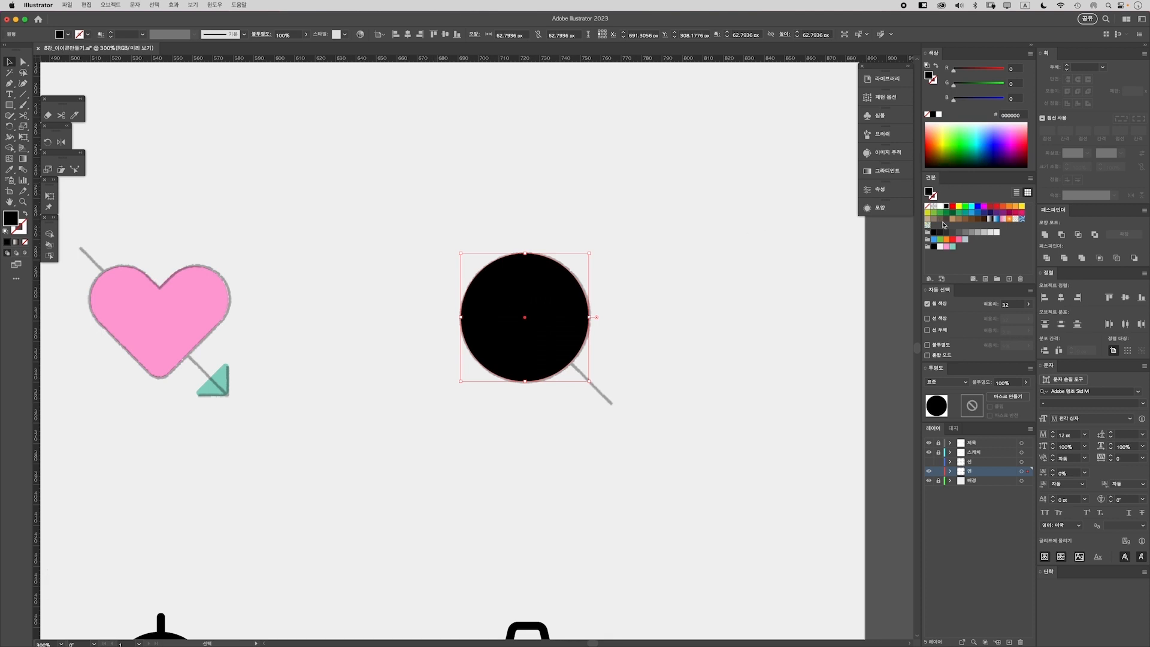
click(952, 246)
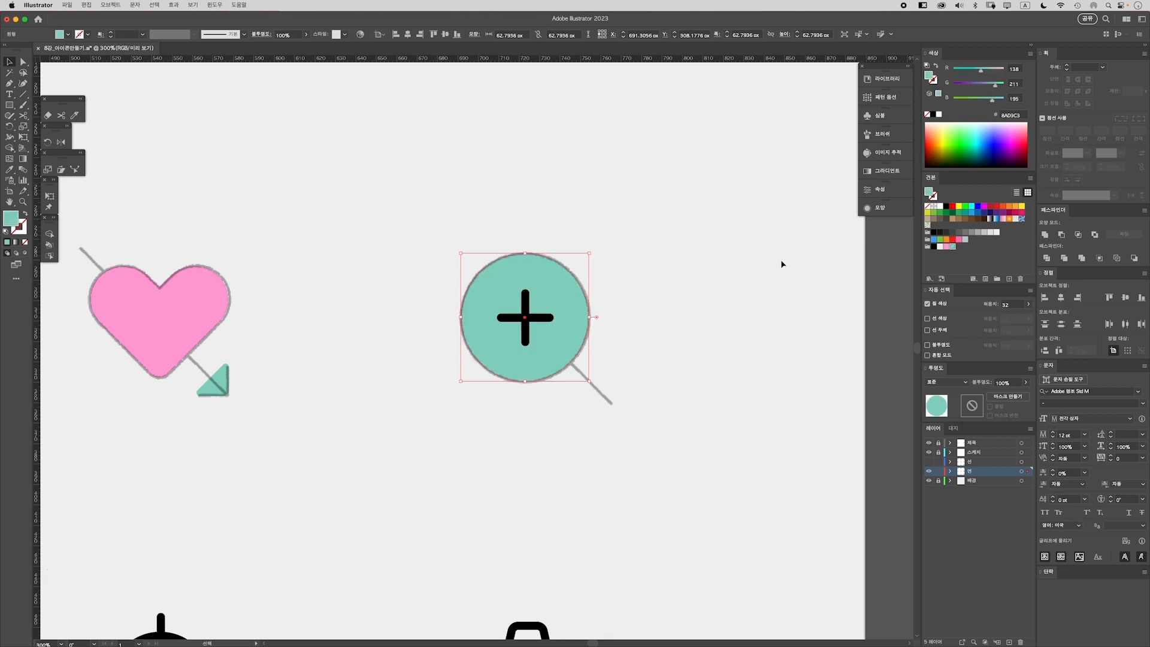
click(463, 200)
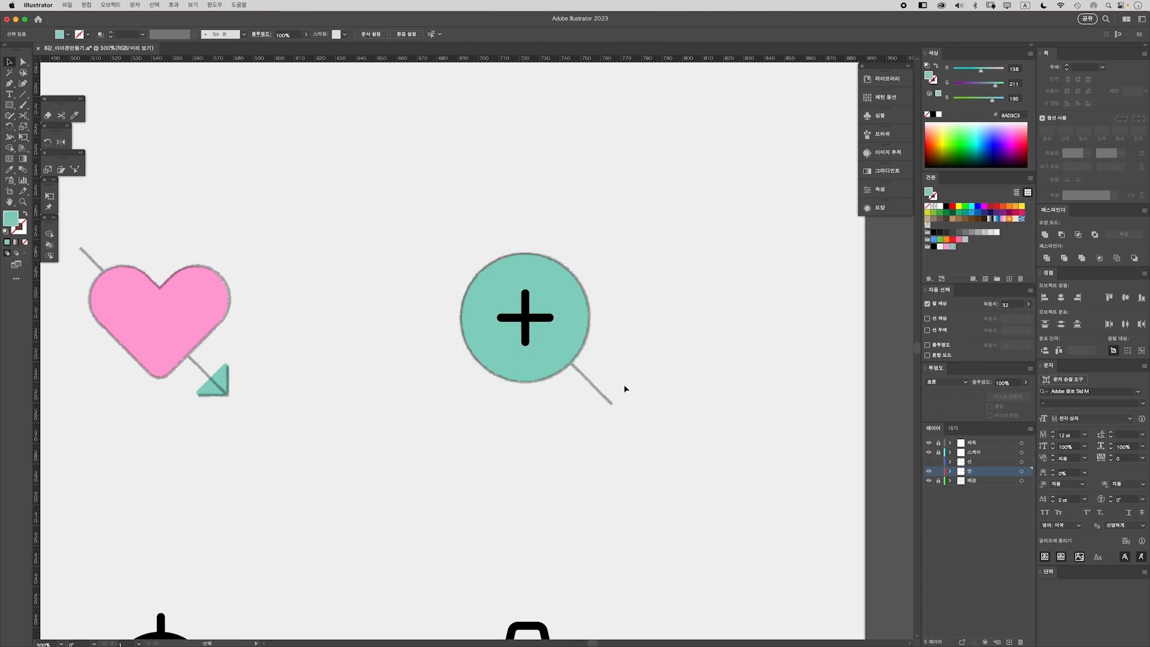
Convert the strokes of the plus sign inside the lens to filled shapes with Outline Stroke
click(518, 318)
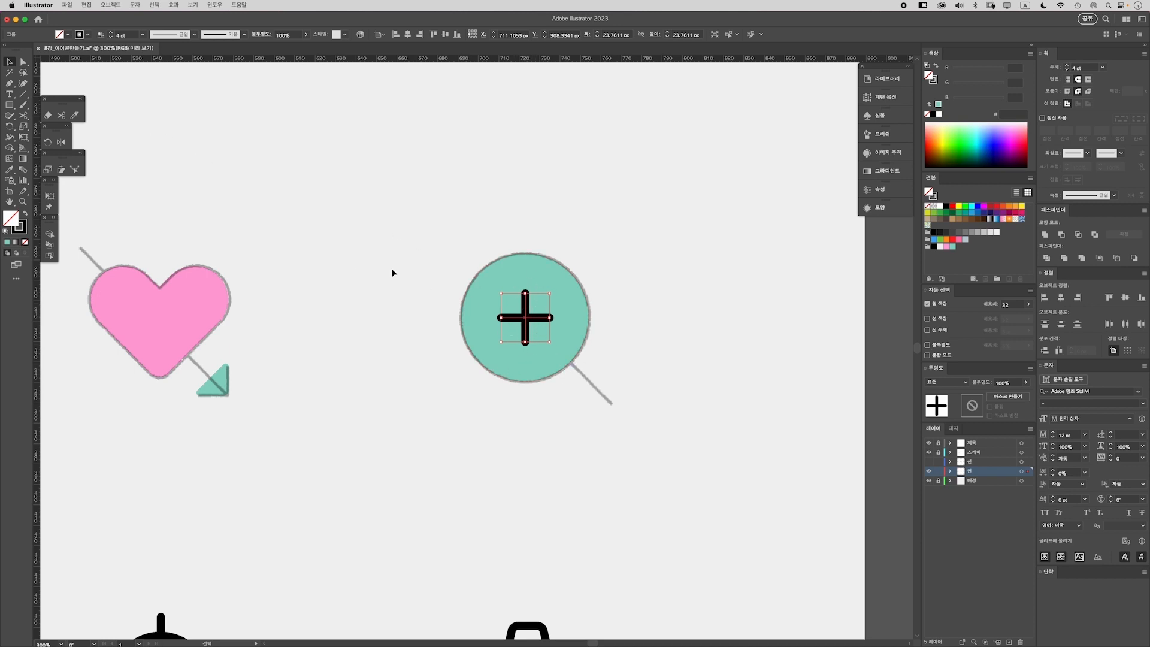
click(18, 231)
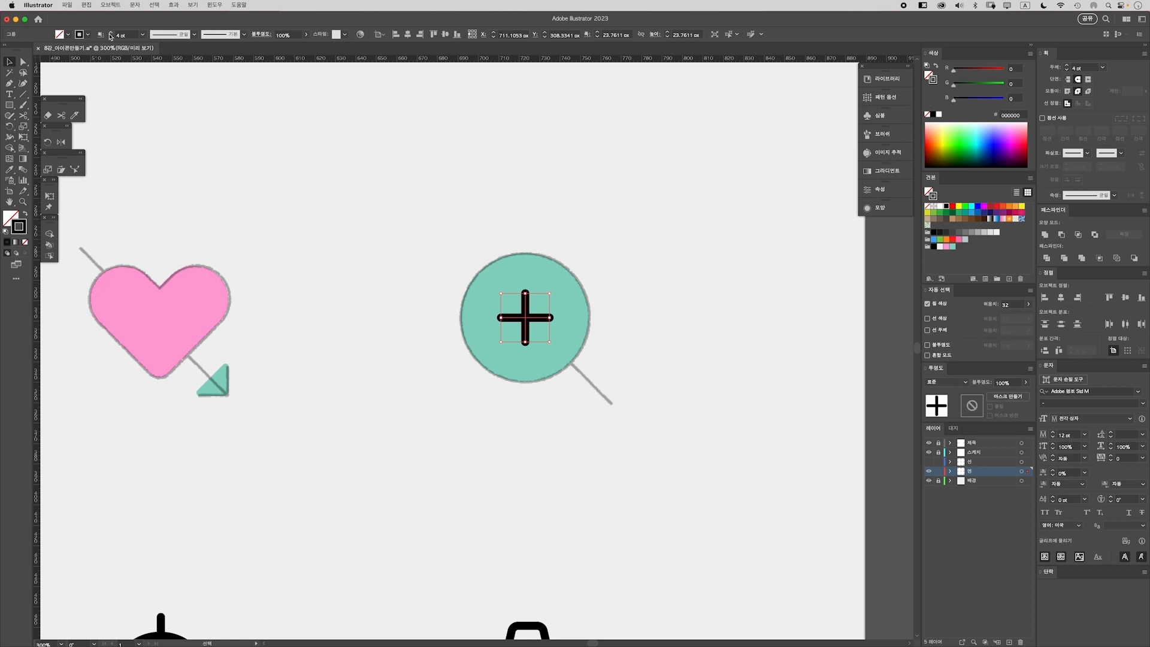
click(109, 5)
mouse_move(150, 240)
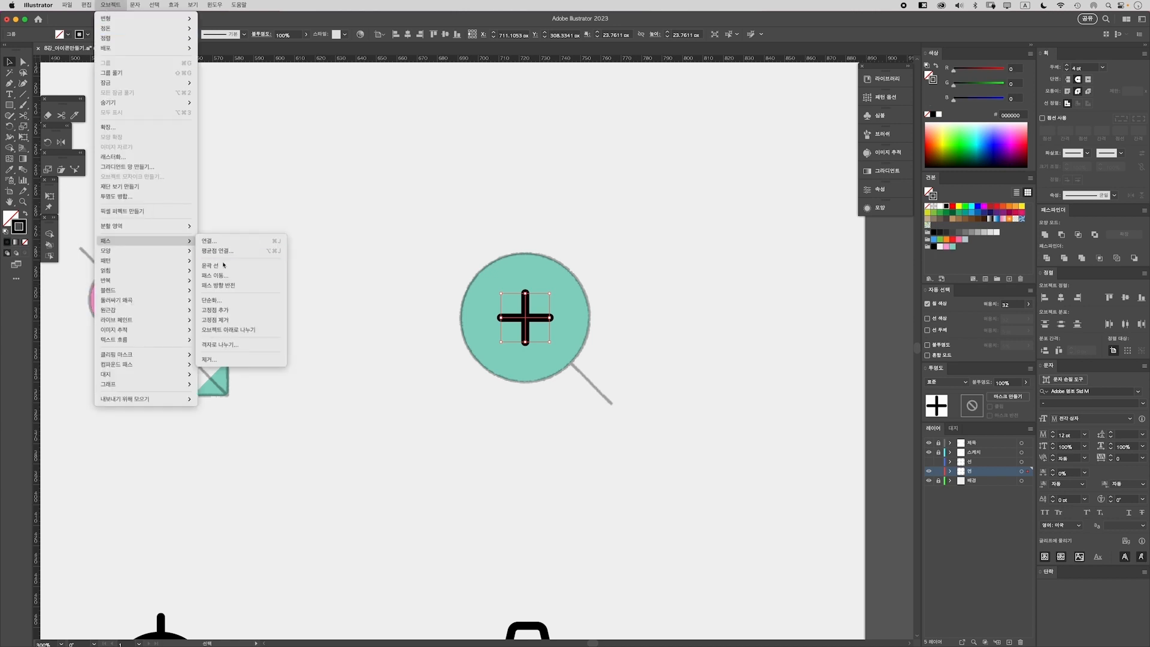
click(238, 266)
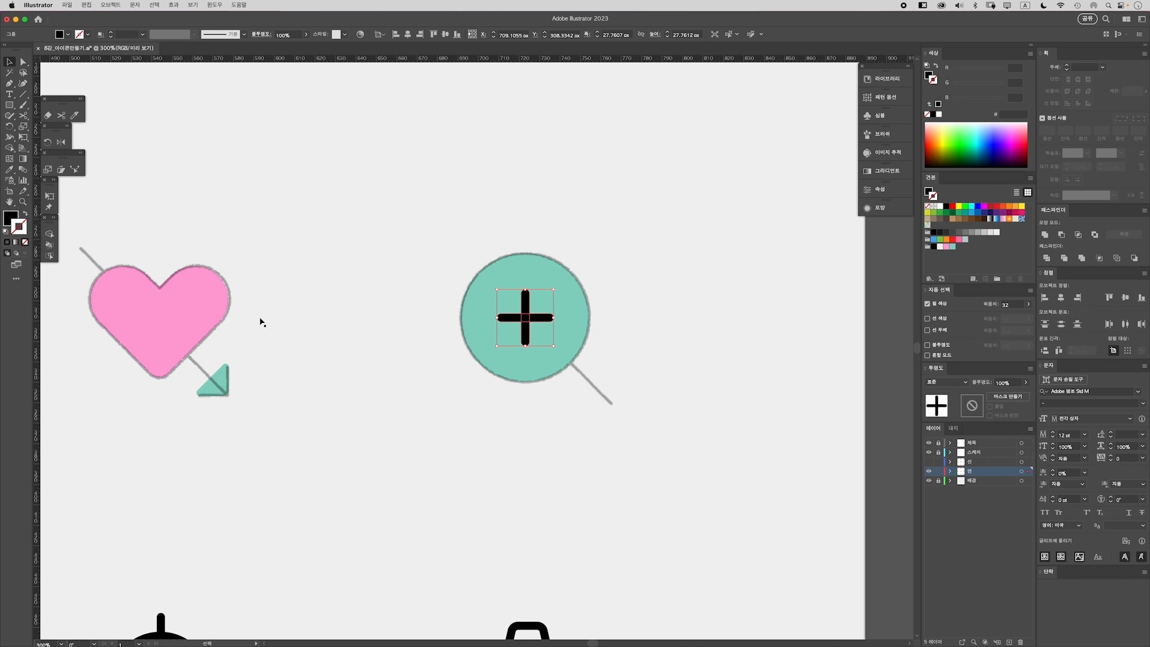
click(429, 365)
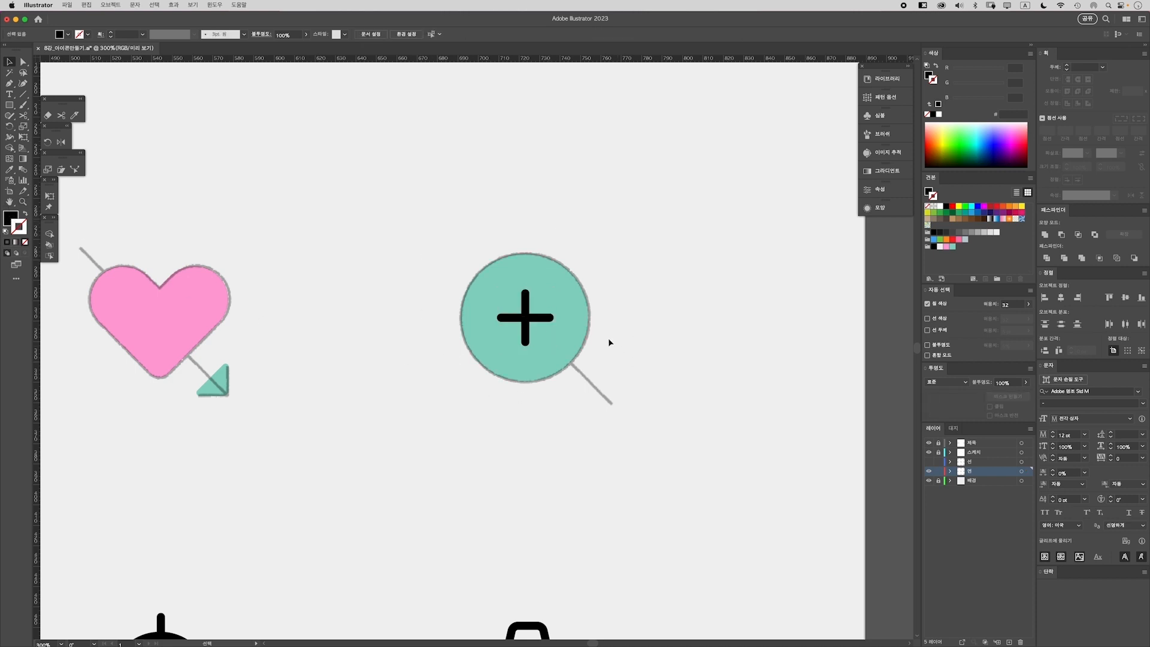
key(super+z)
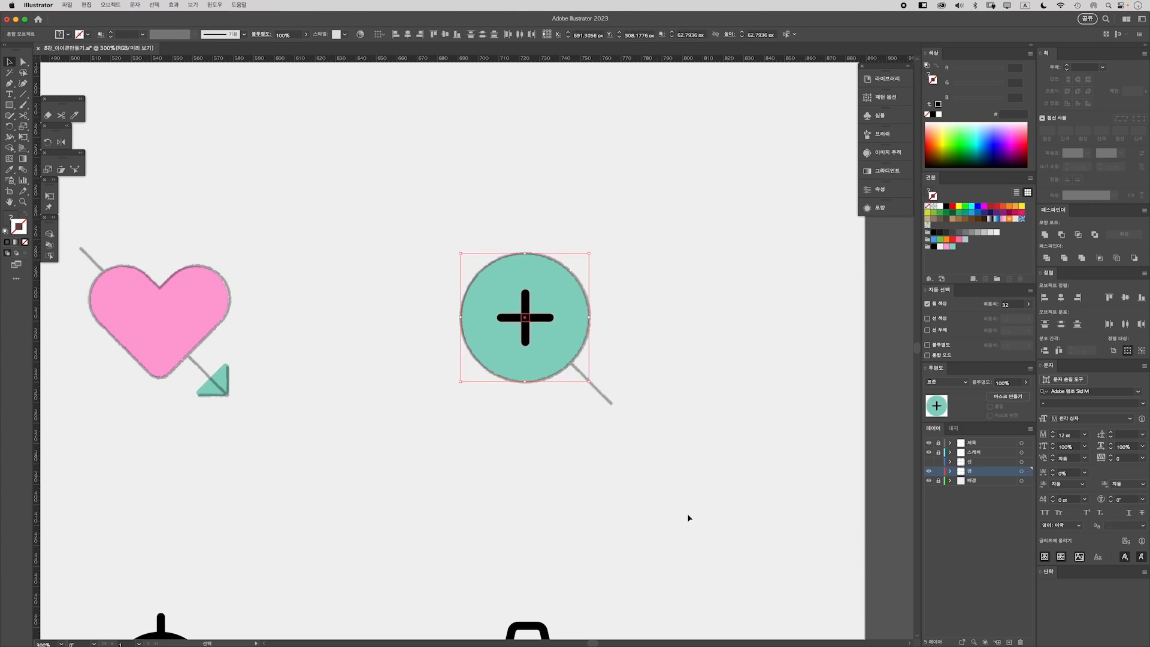
Cut the plus sign out of the teal lens circle with Minus Front, and undo a trial move of the result
click(1062, 235)
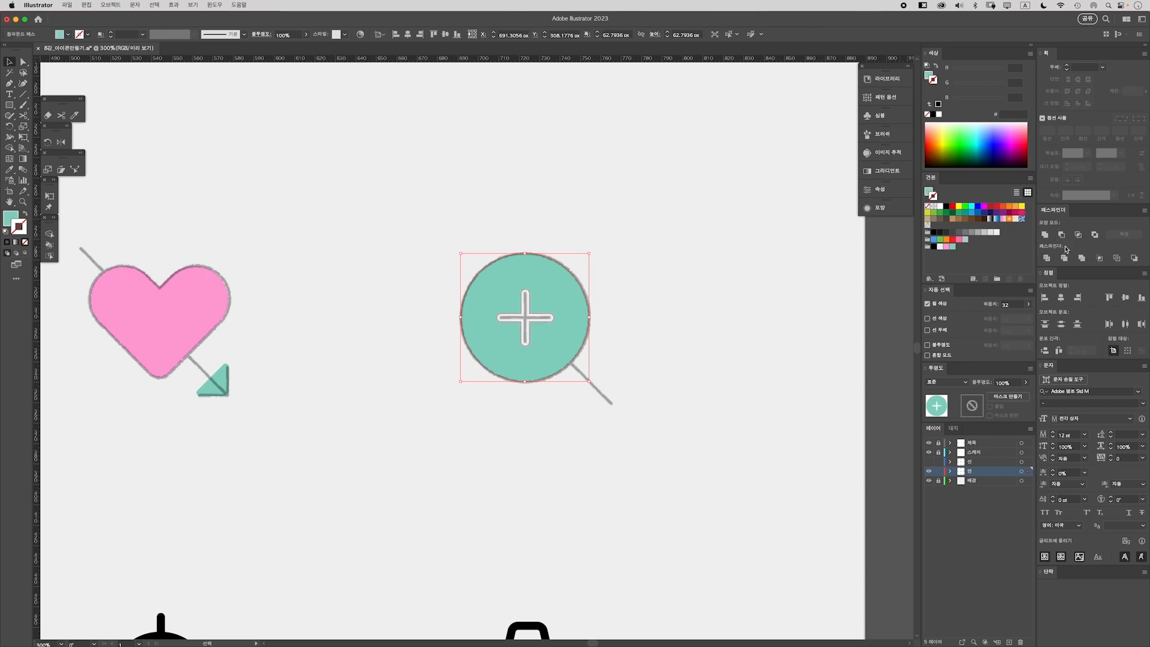
click(657, 365)
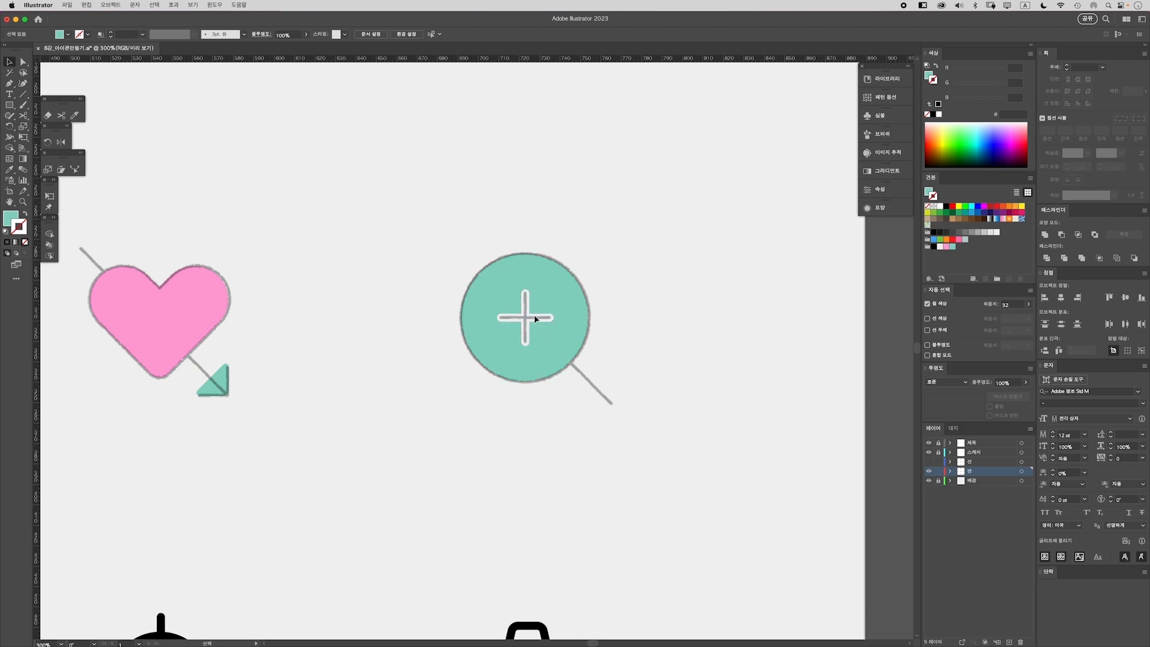
mouse_move(557, 282)
mouse_down()
mouse_move(640, 264)
mouse_move(732, 281)
mouse_move(723, 313)
mouse_up()
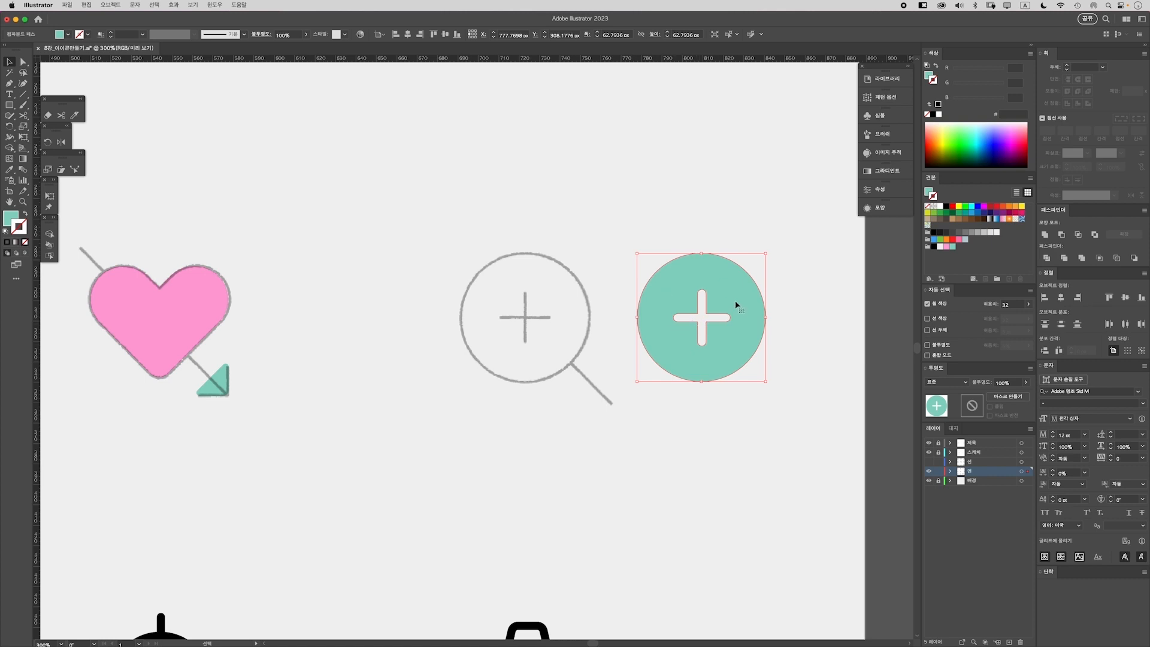
key(super+z)
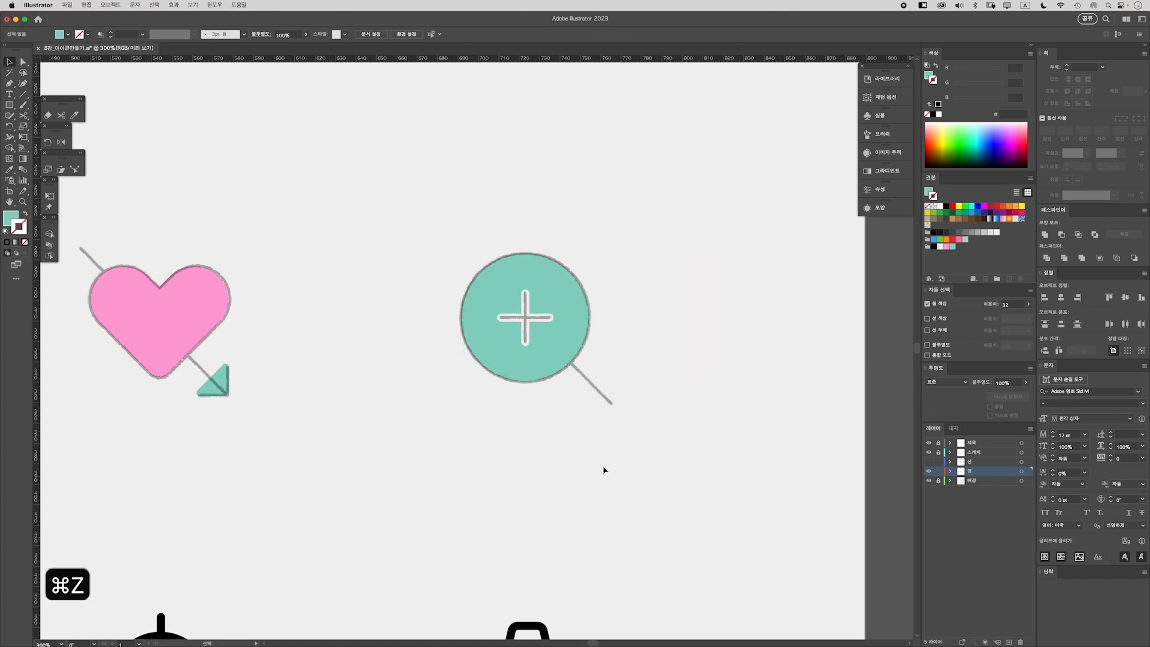
Swap the stroke and fill of the person icon, and colour it with the pink swatch FFA2D7
key(super+minus)
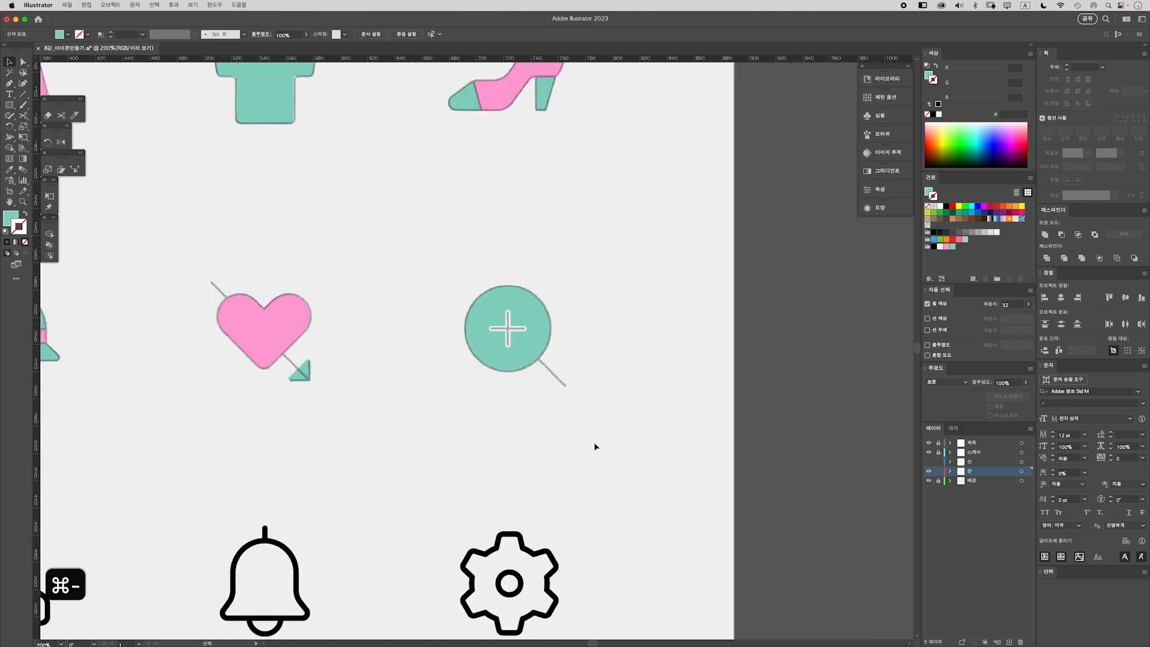
scroll(514, 380, left, 5)
scroll(514, 380, down, 2)
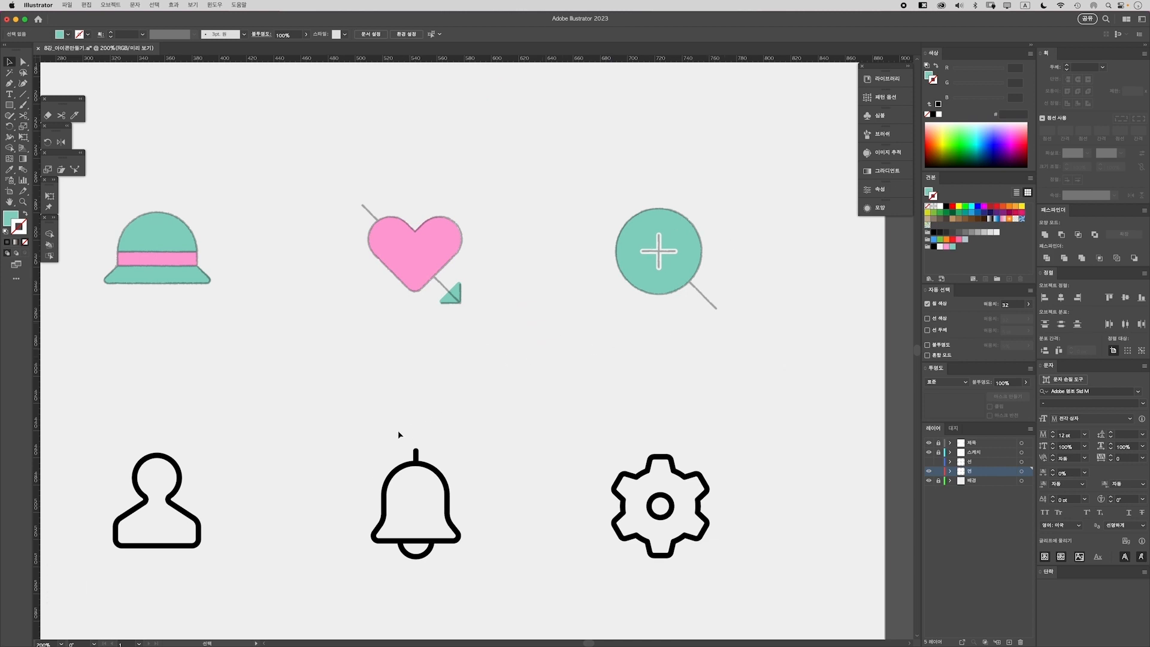
drag(398, 442, 484, 396)
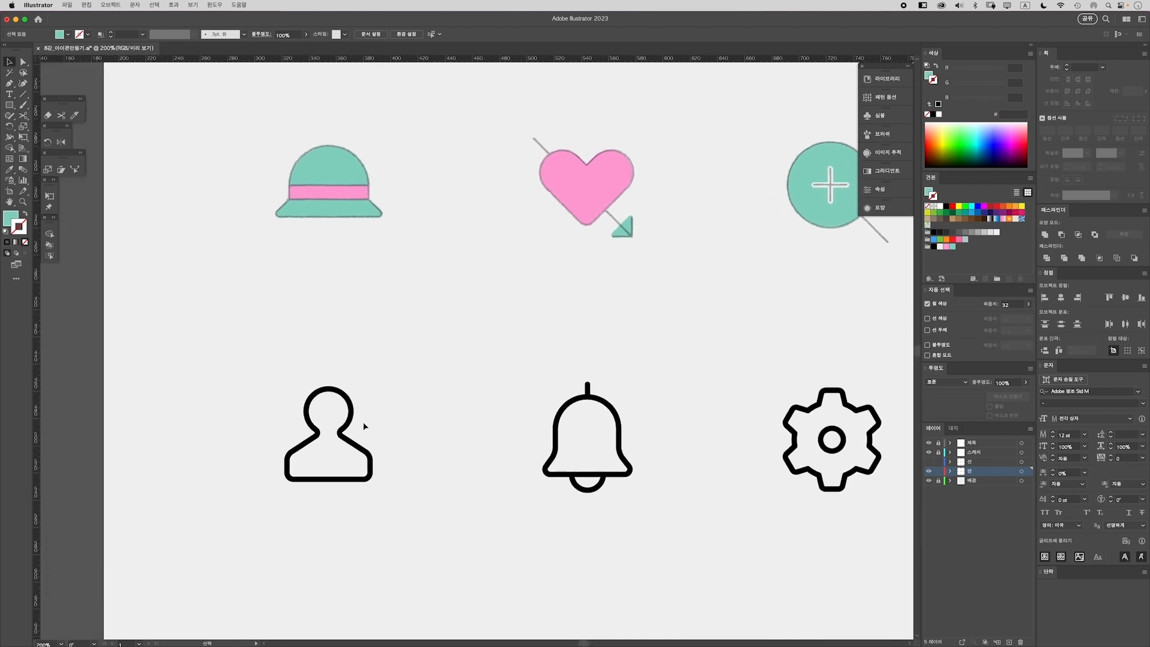
drag(415, 516, 415, 516)
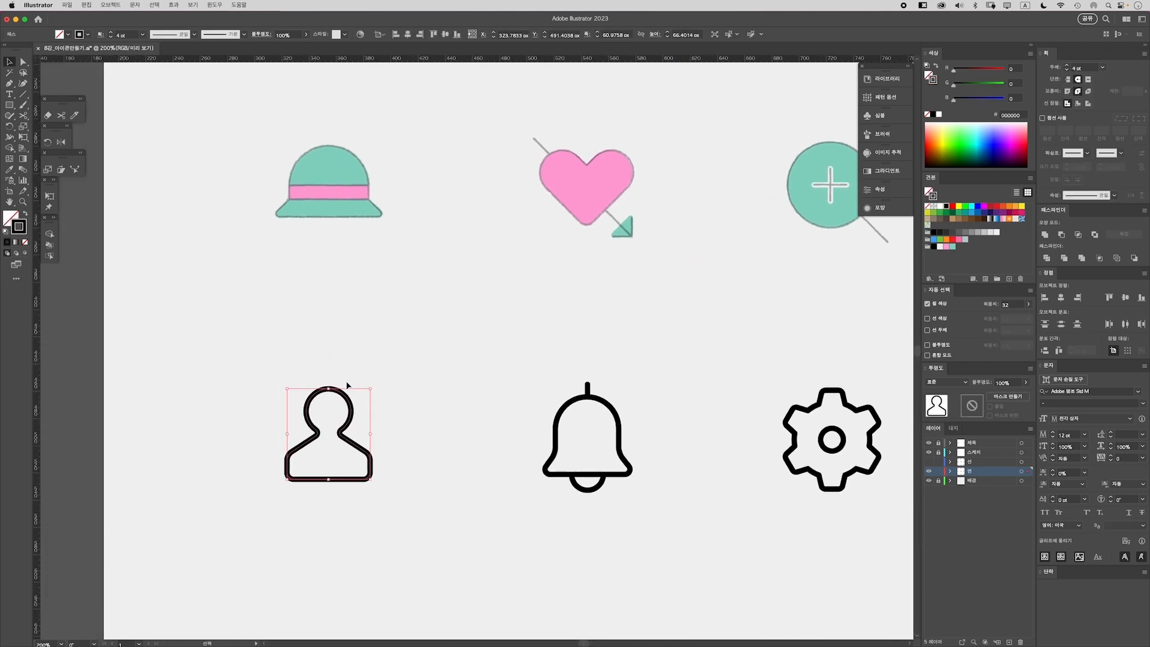
key(shift+x)
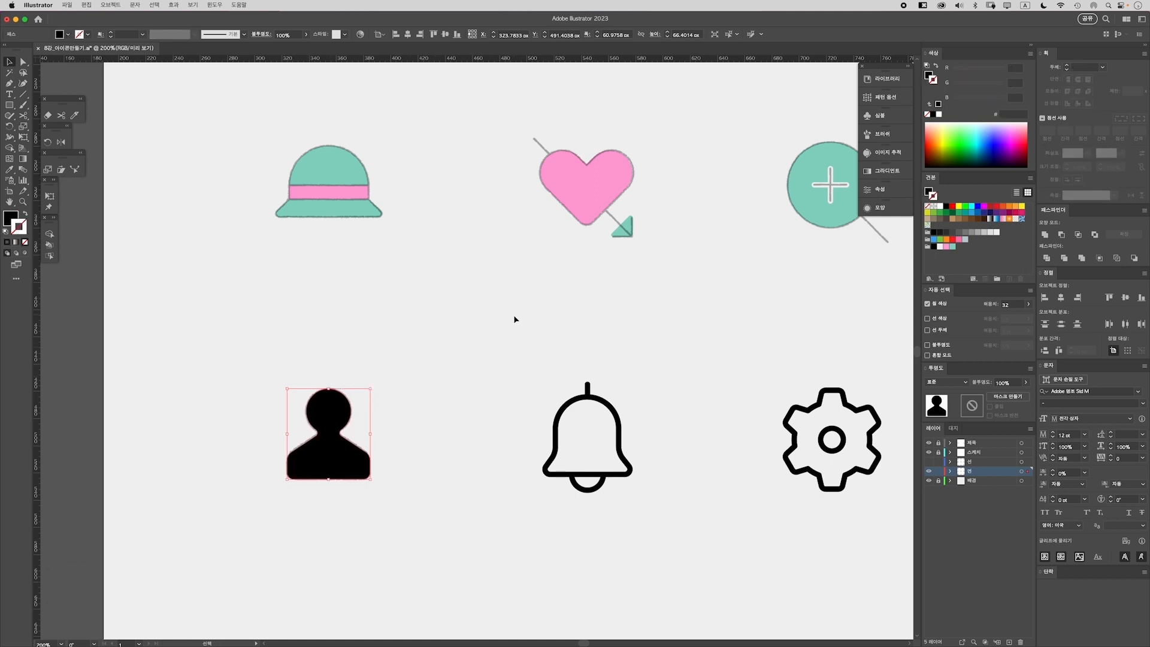
click(929, 191)
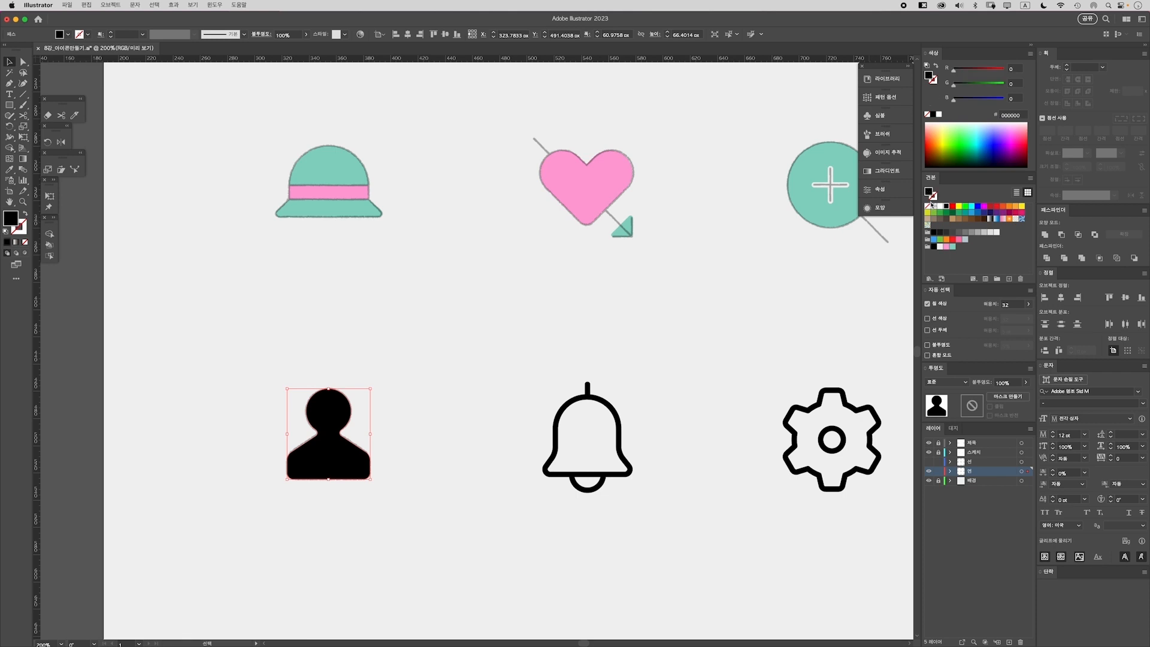
click(947, 247)
click(567, 438)
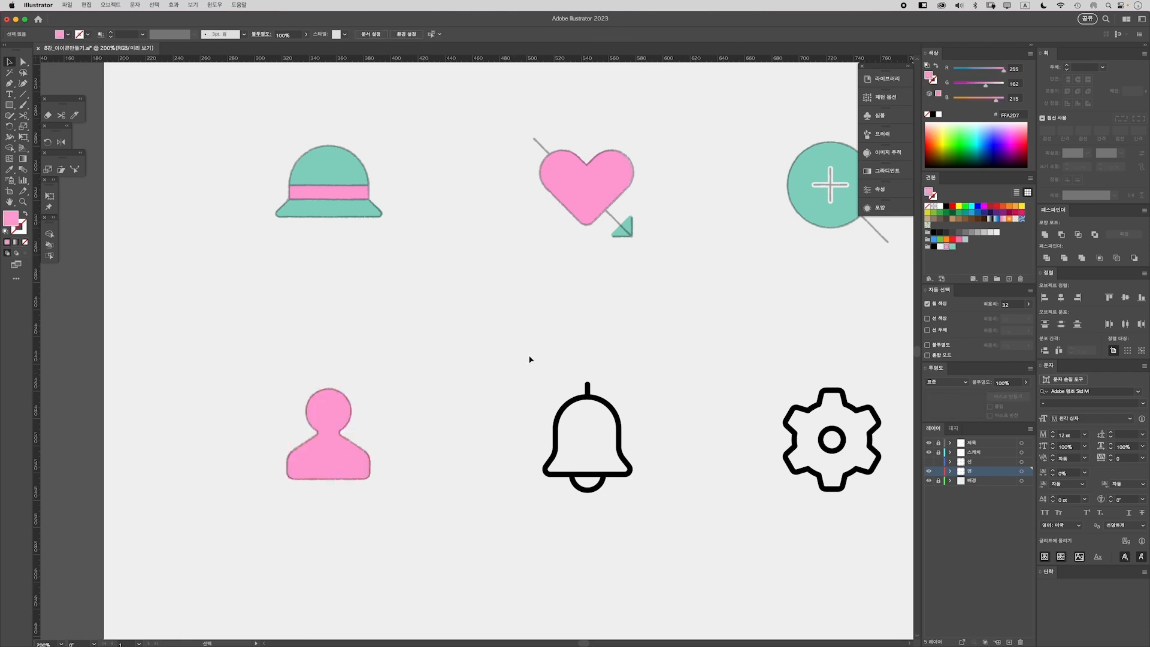
Delete the short vertical line on top of the bell icon
key(super+equal)
drag(557, 432, 404, 289)
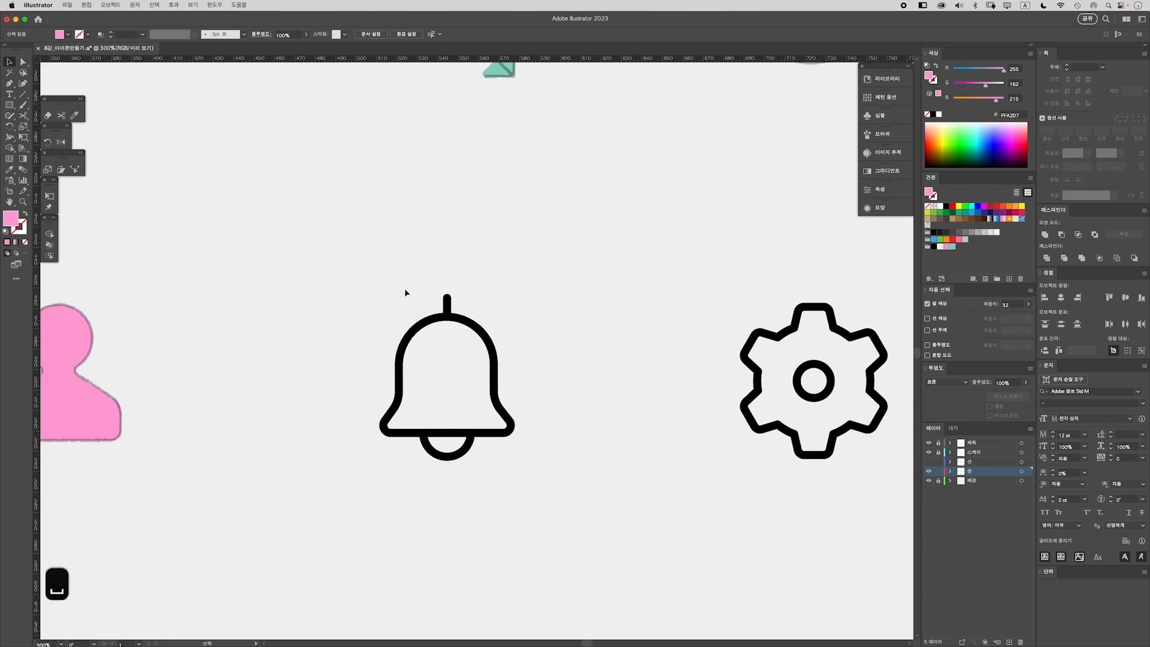
click(452, 302)
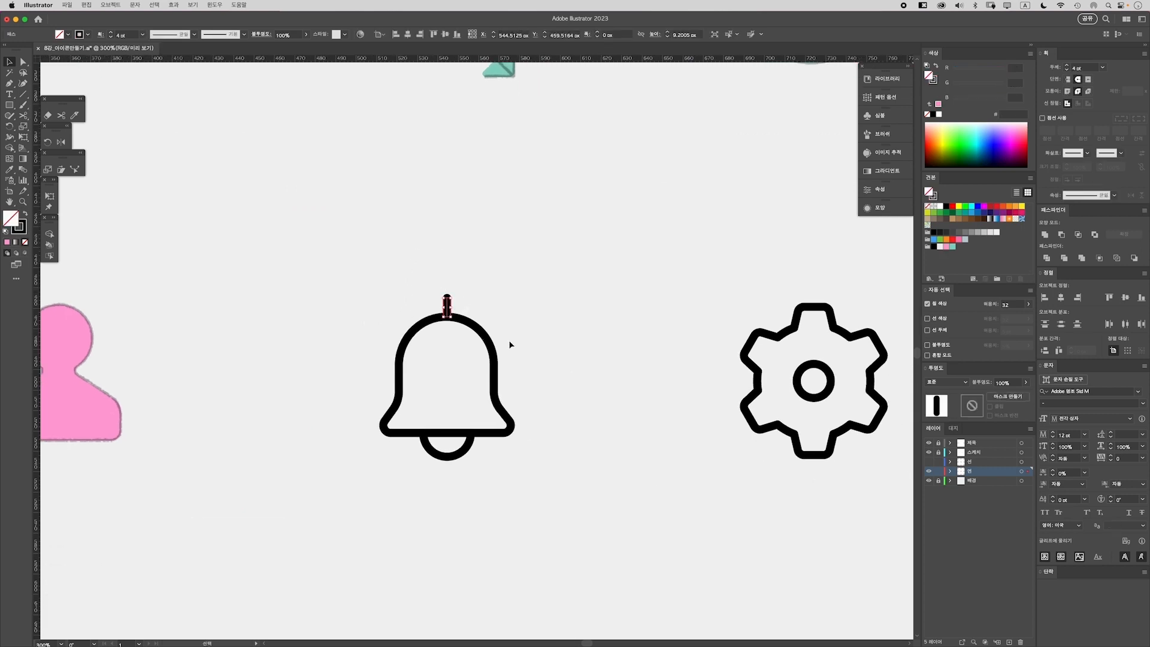
key(BackSpace)
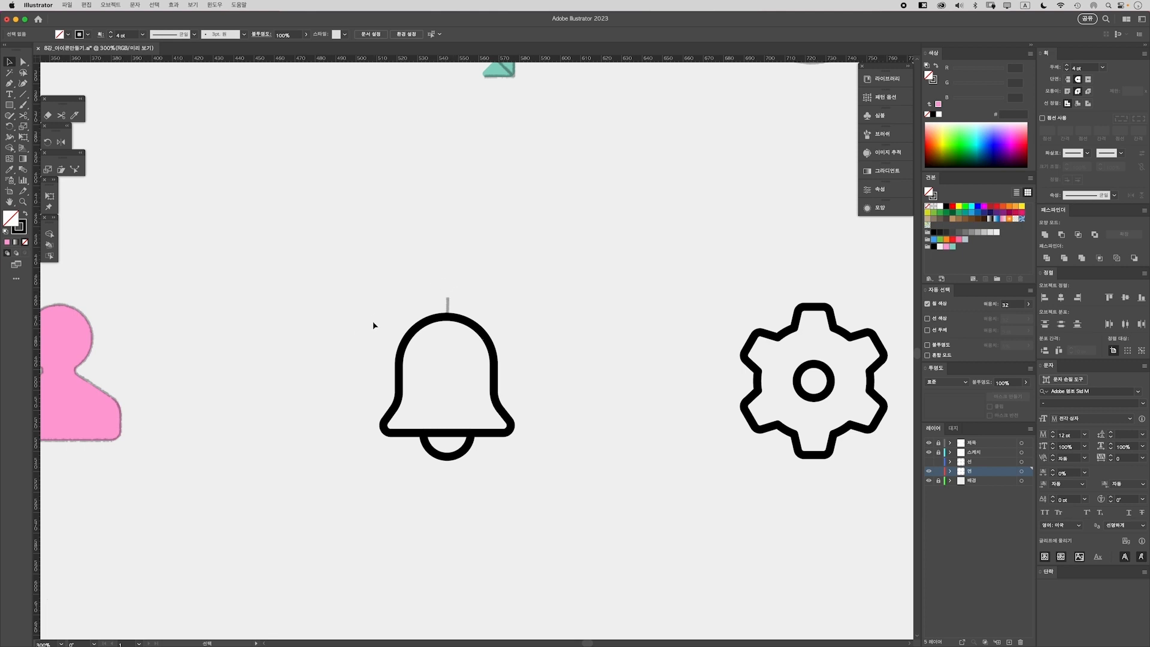
Swap the bell's strokes and fills, colouring the body with the teal swatch 8AD3C3 and the clapper with the pink swatch FFA2D7
drag(339, 273, 511, 468)
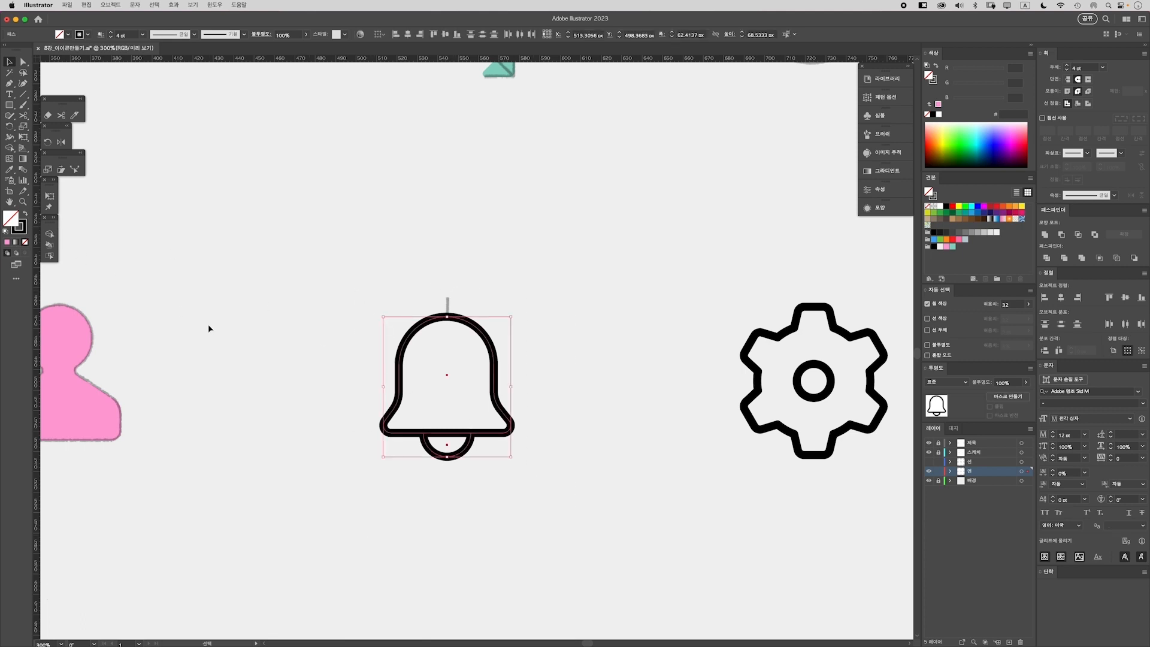
key(shift+x)
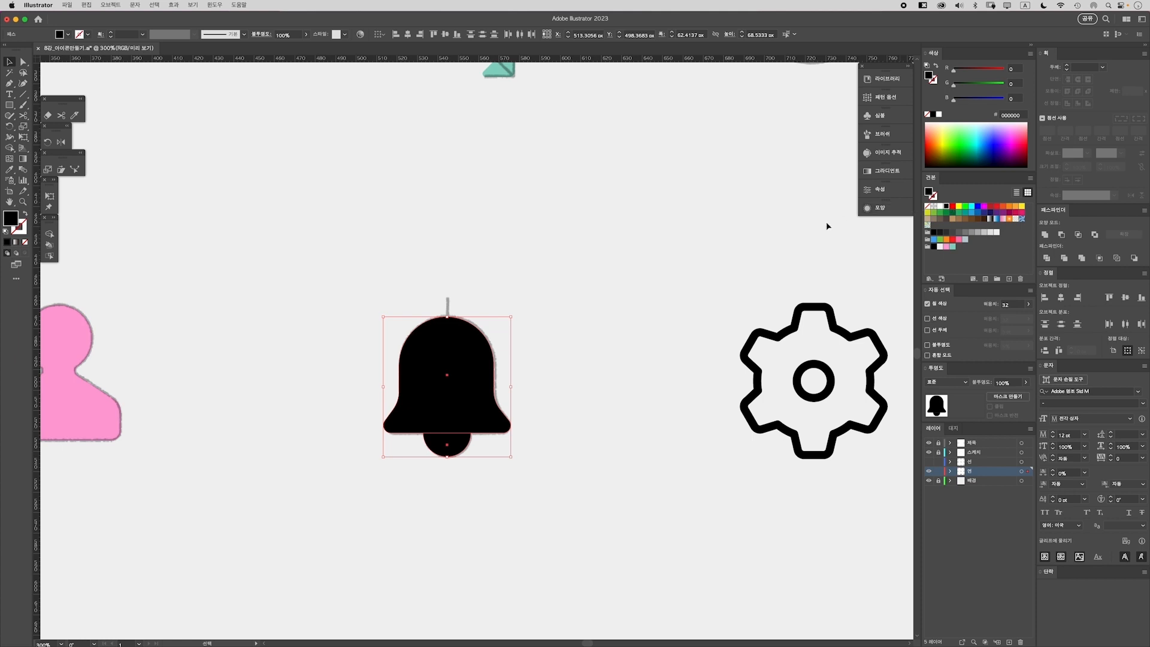
click(952, 248)
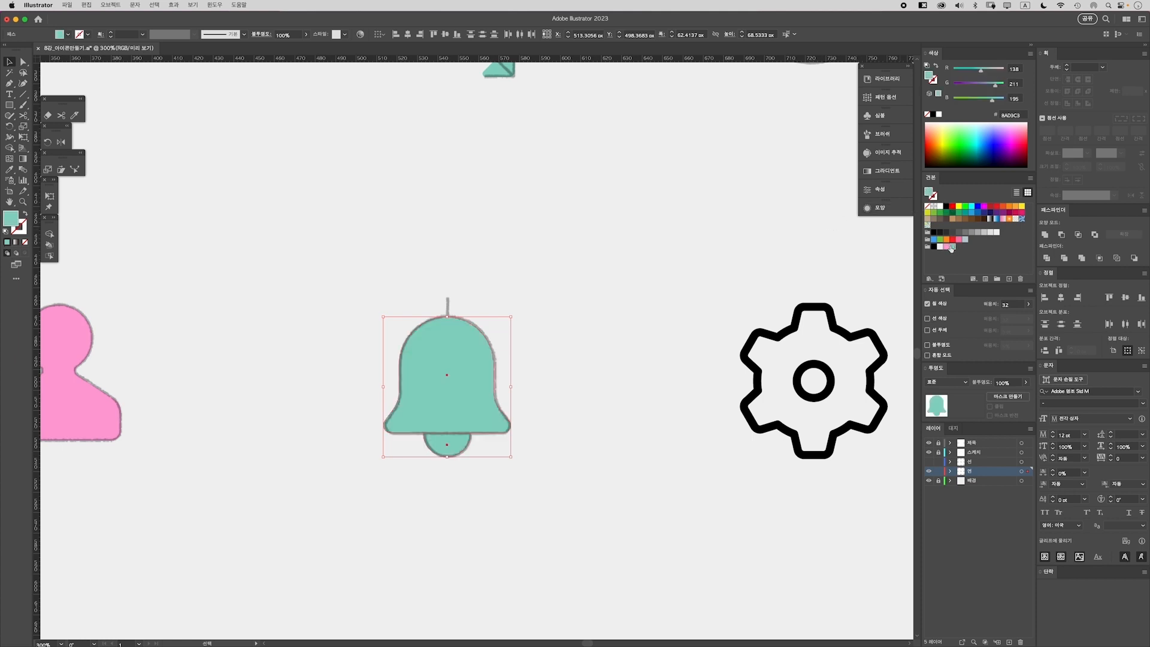
click(455, 444)
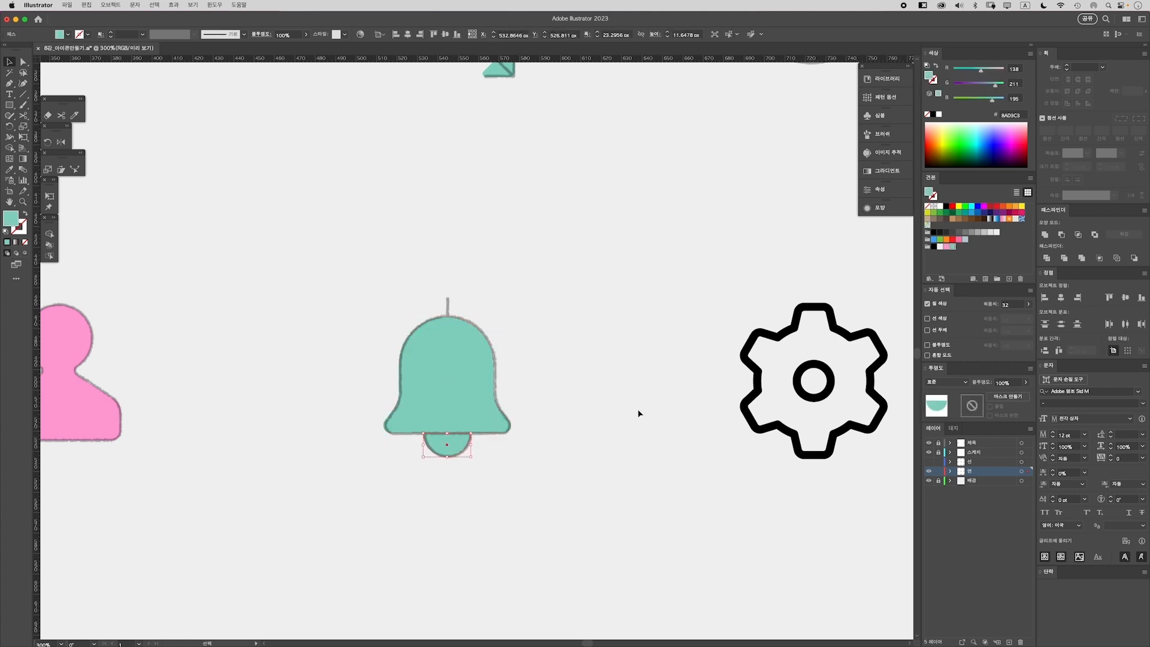
click(946, 247)
click(568, 509)
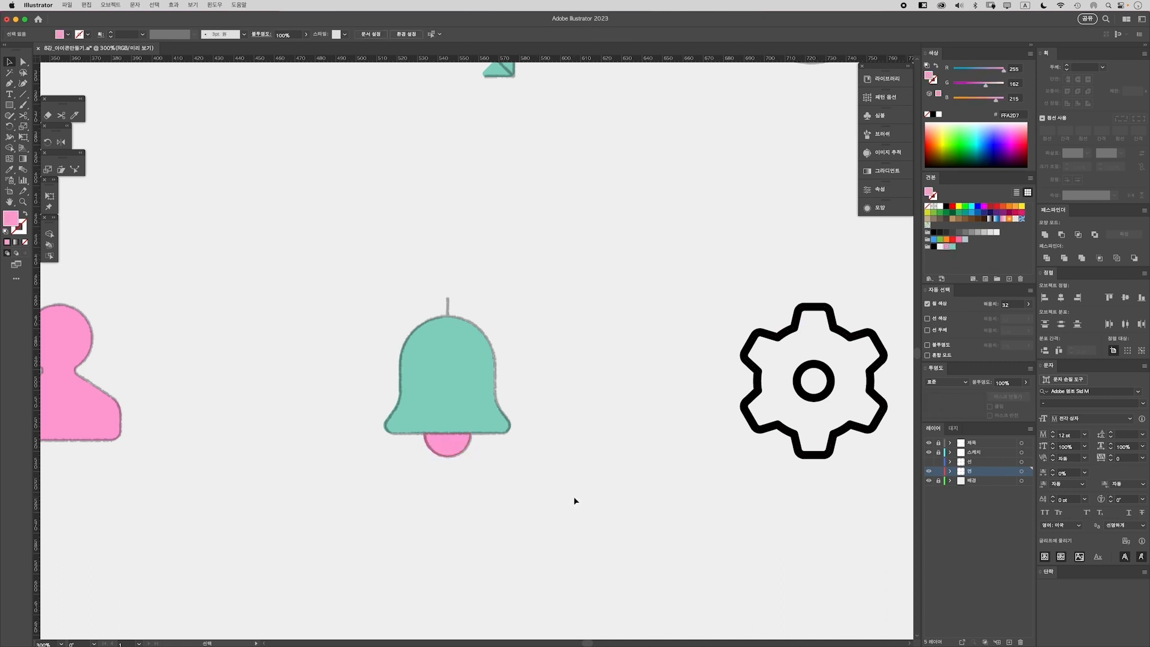
Swap the stroke and fill of the gear and its centre circle, and colour both with the pink swatch FFA2D7
drag(665, 419, 510, 345)
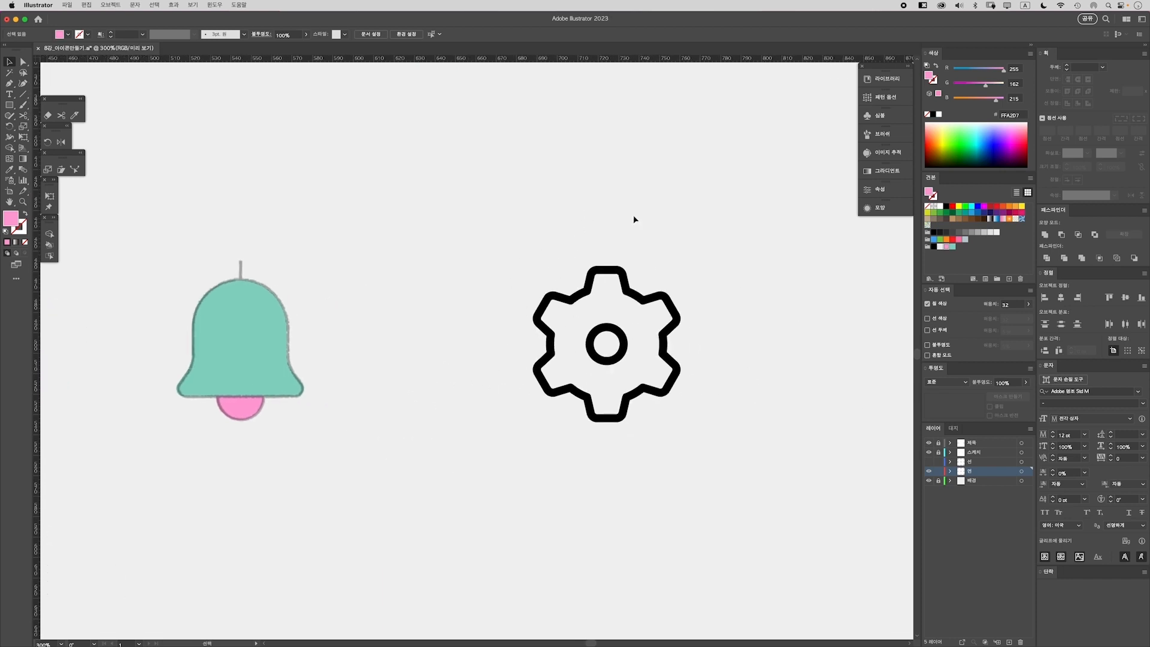
drag(483, 270, 408, 264)
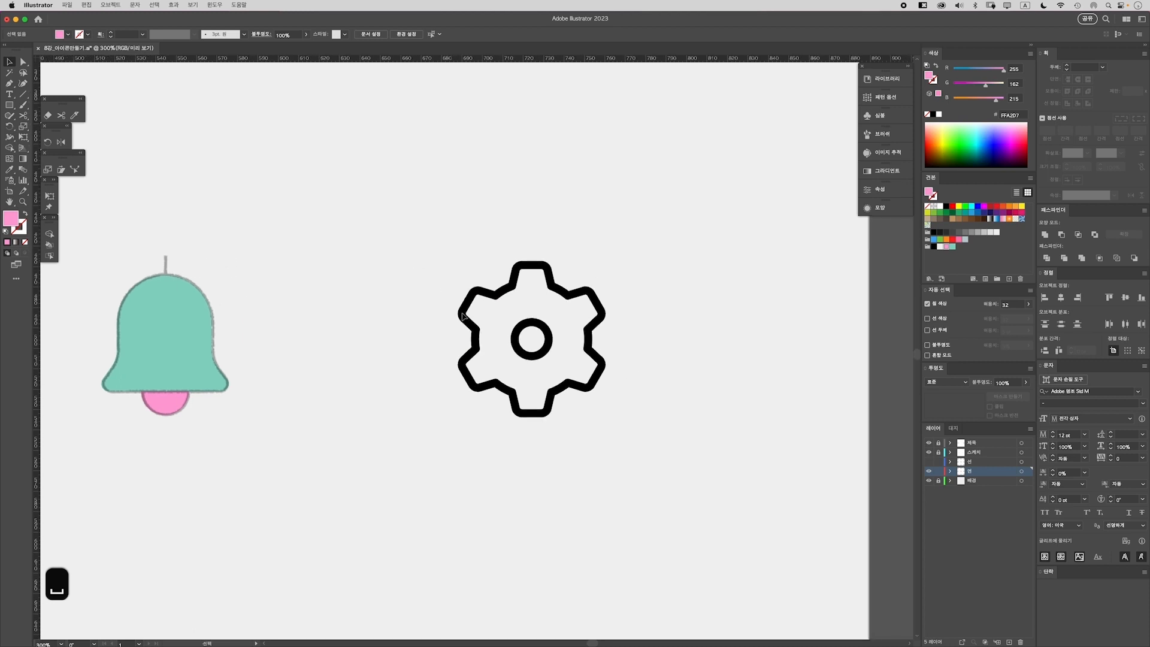
drag(435, 214, 662, 473)
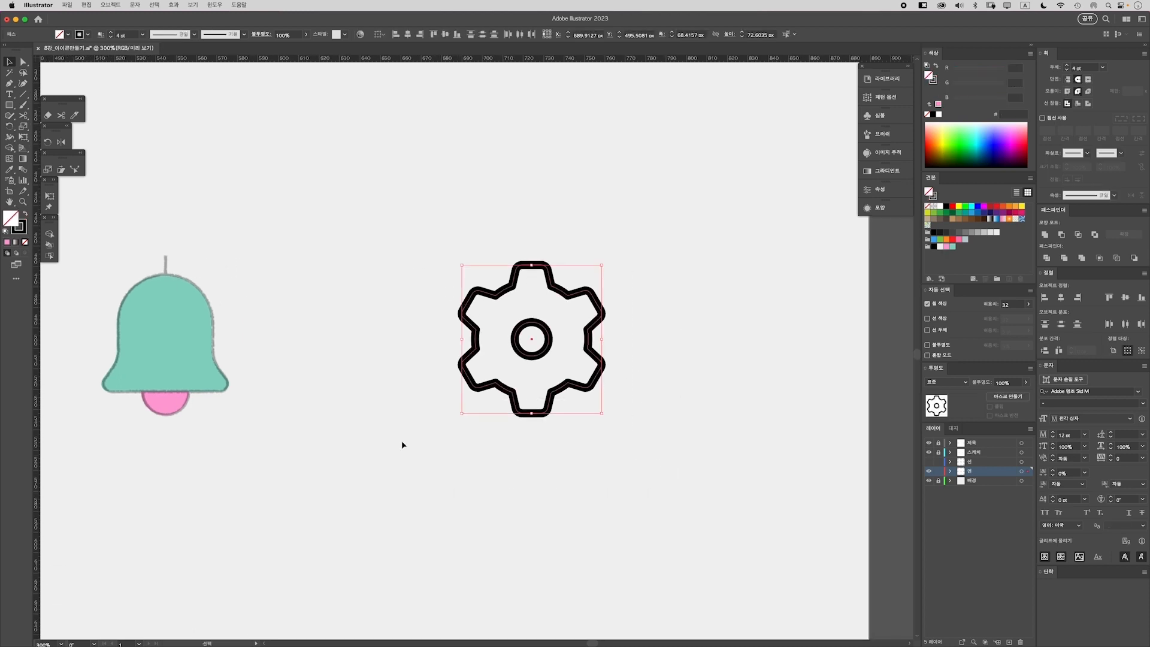
key(shift+x)
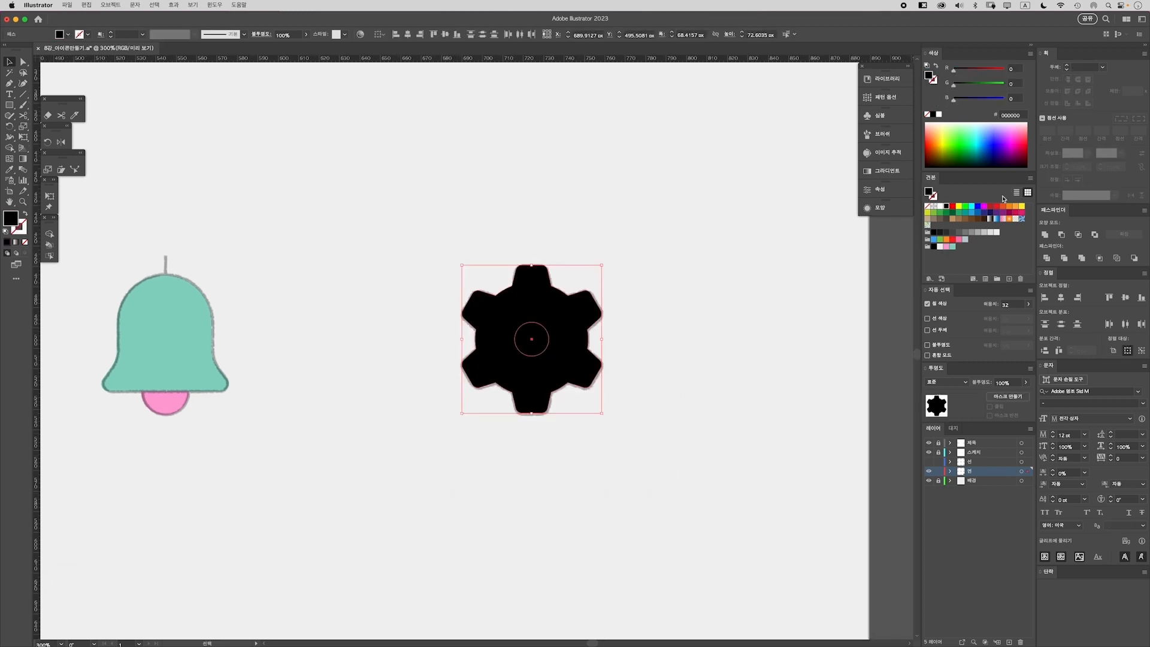
click(946, 246)
click(682, 489)
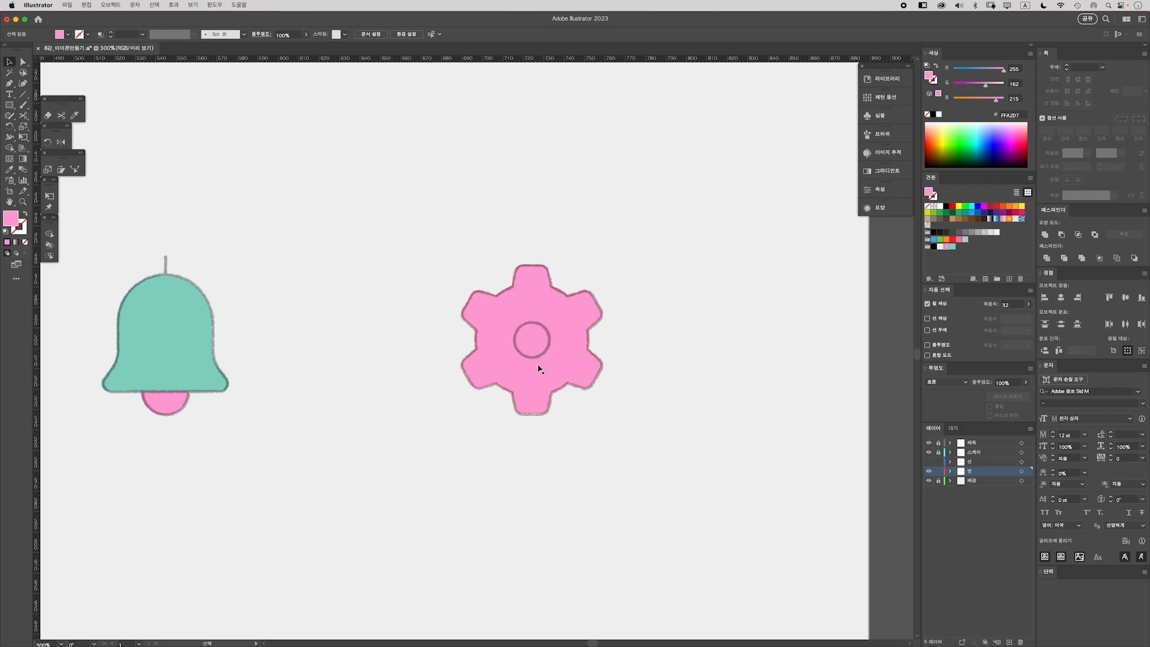
Examine how the gear and its centre circle are stacked, using Outline view to select the circle
click(527, 336)
click(444, 259)
click(508, 324)
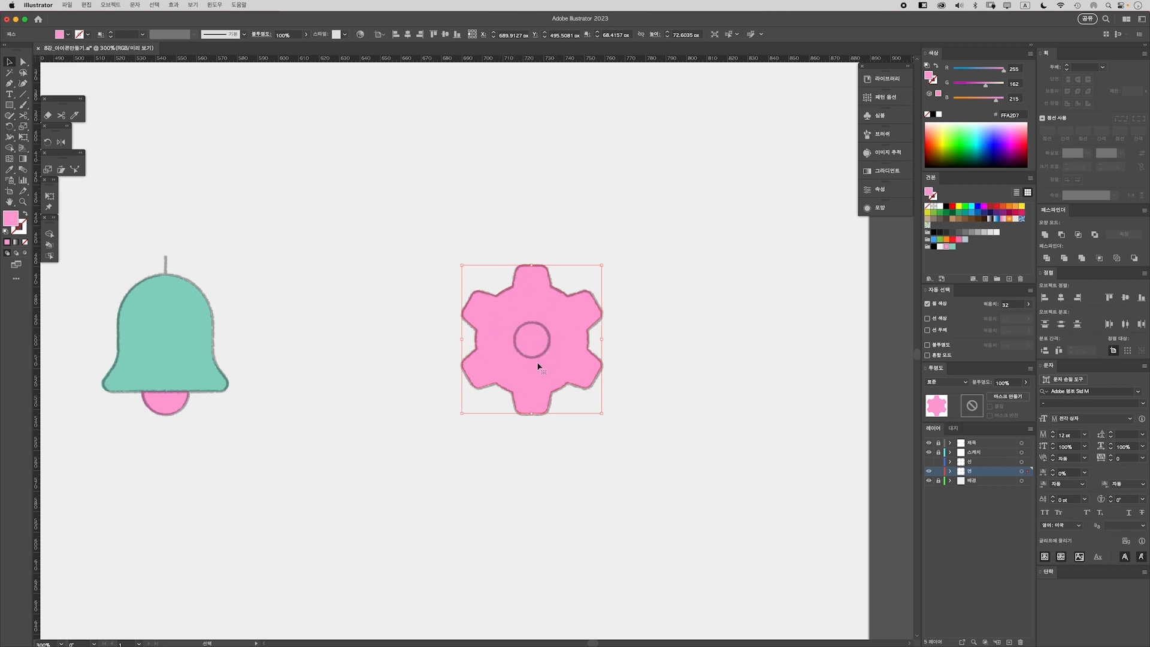
click(444, 280)
key(super+y)
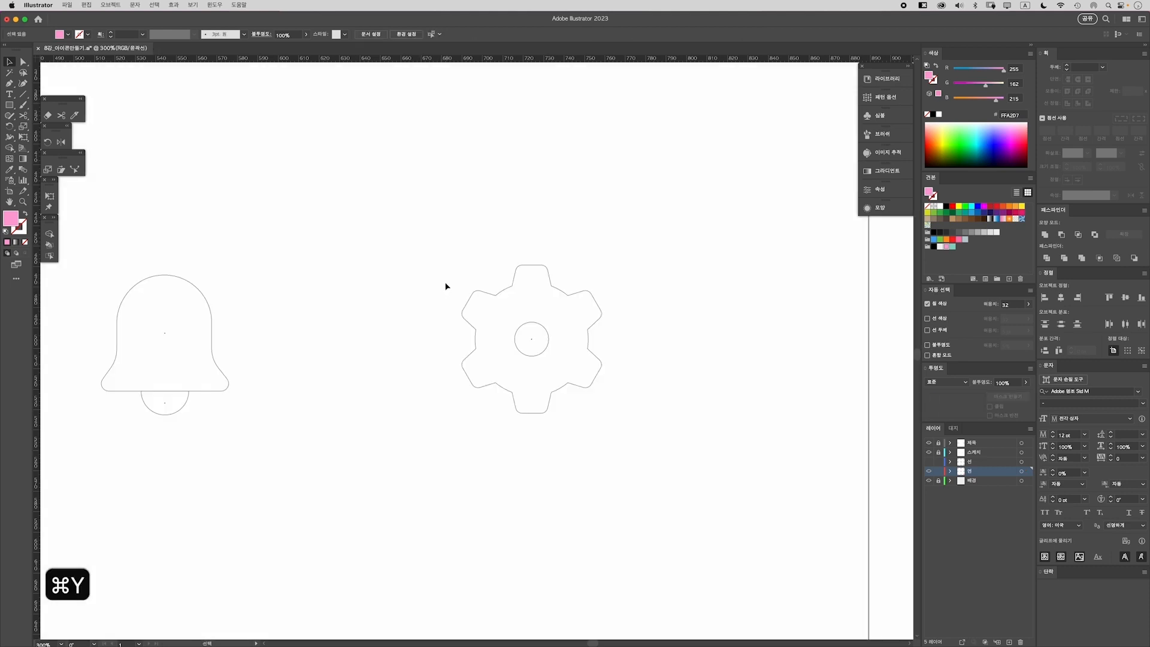
click(519, 350)
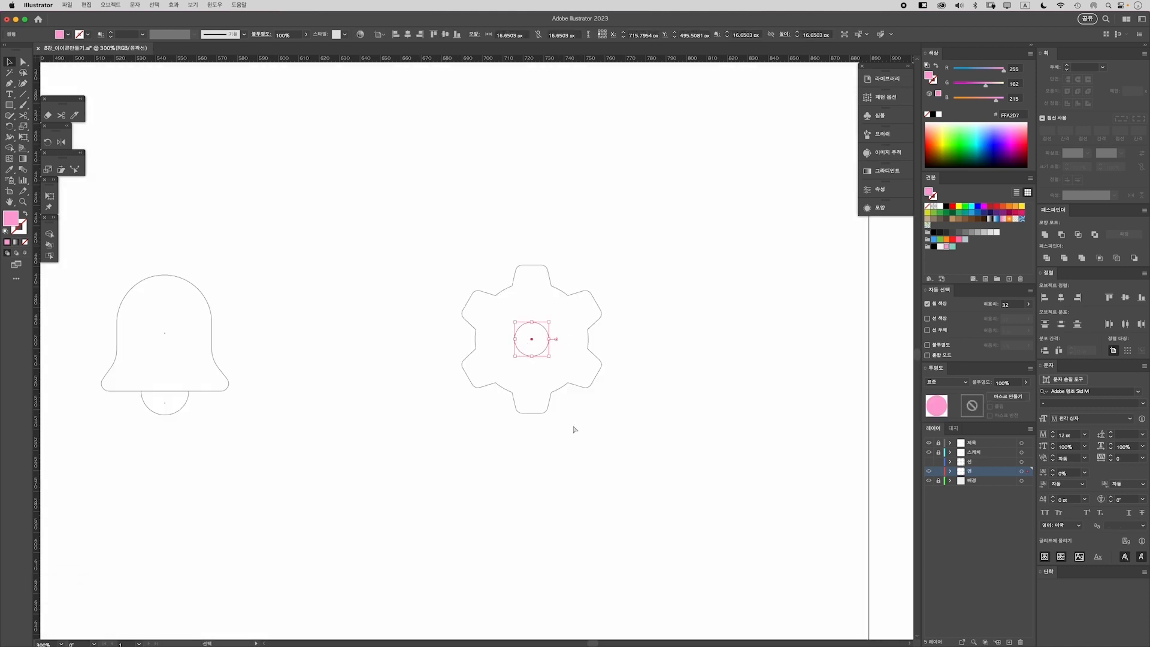
key(super+y)
click(571, 438)
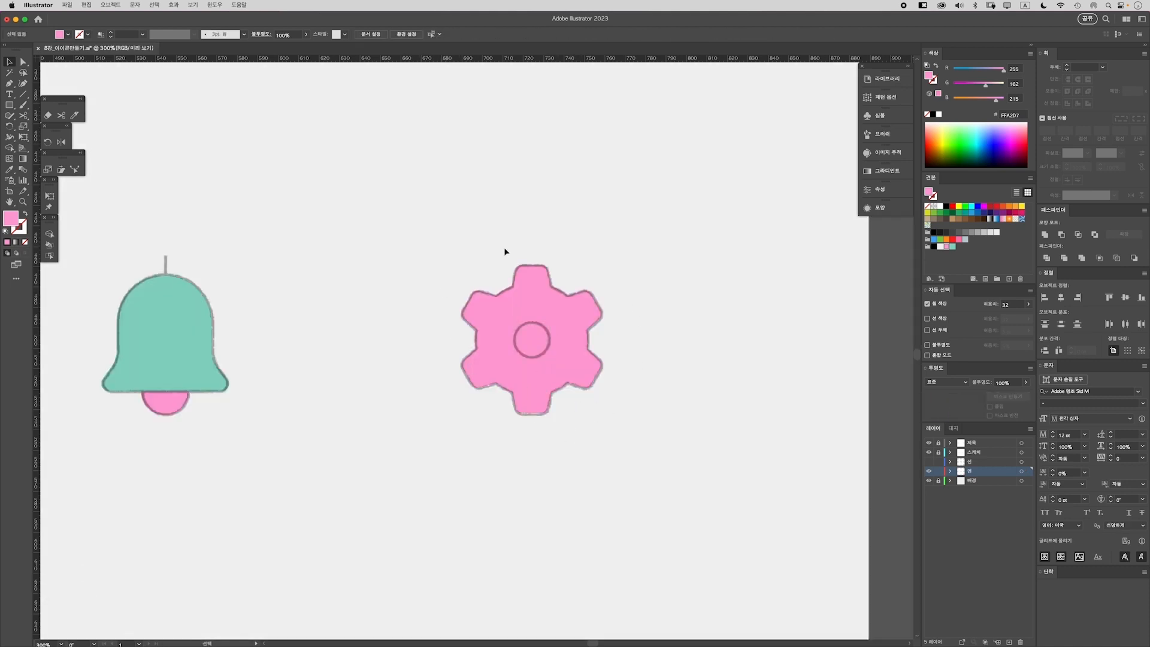
Select the gear together with its centre circle and cut the circle out of the gear with Minus Back
click(545, 346)
click(614, 478)
click(542, 332)
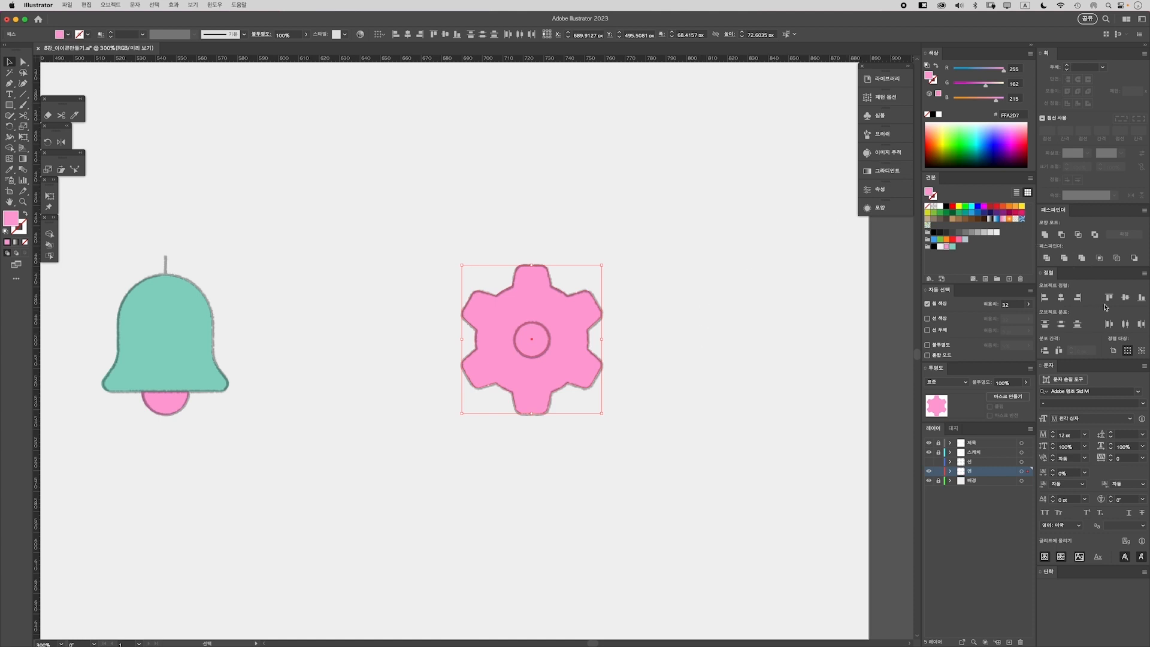
click(1134, 259)
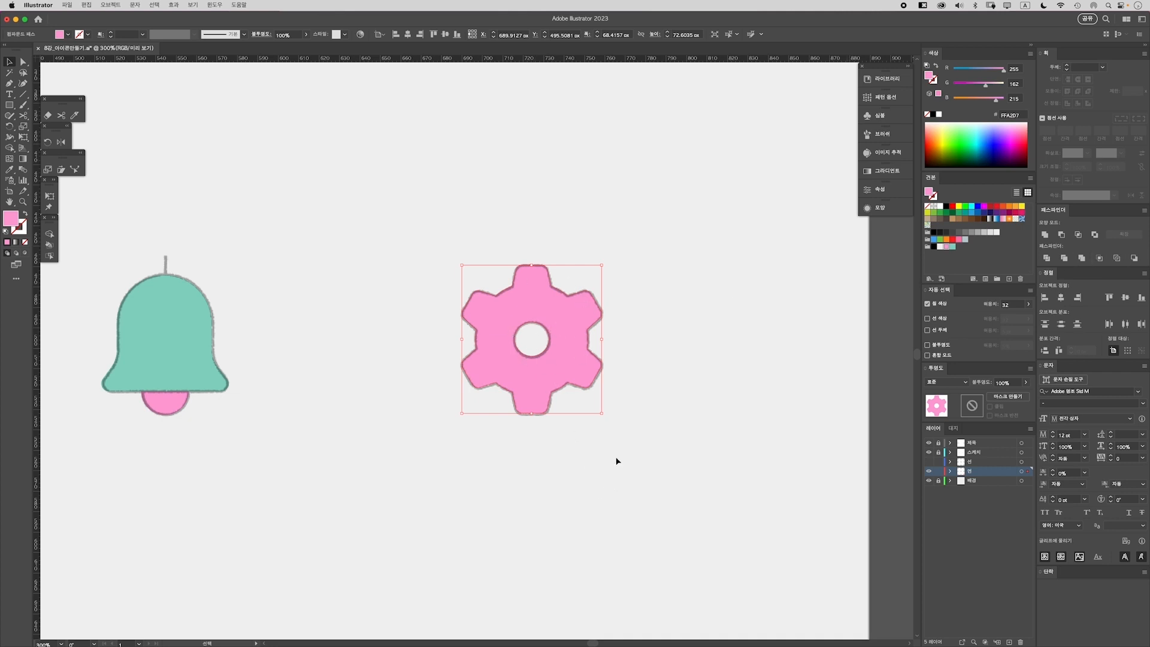
click(500, 391)
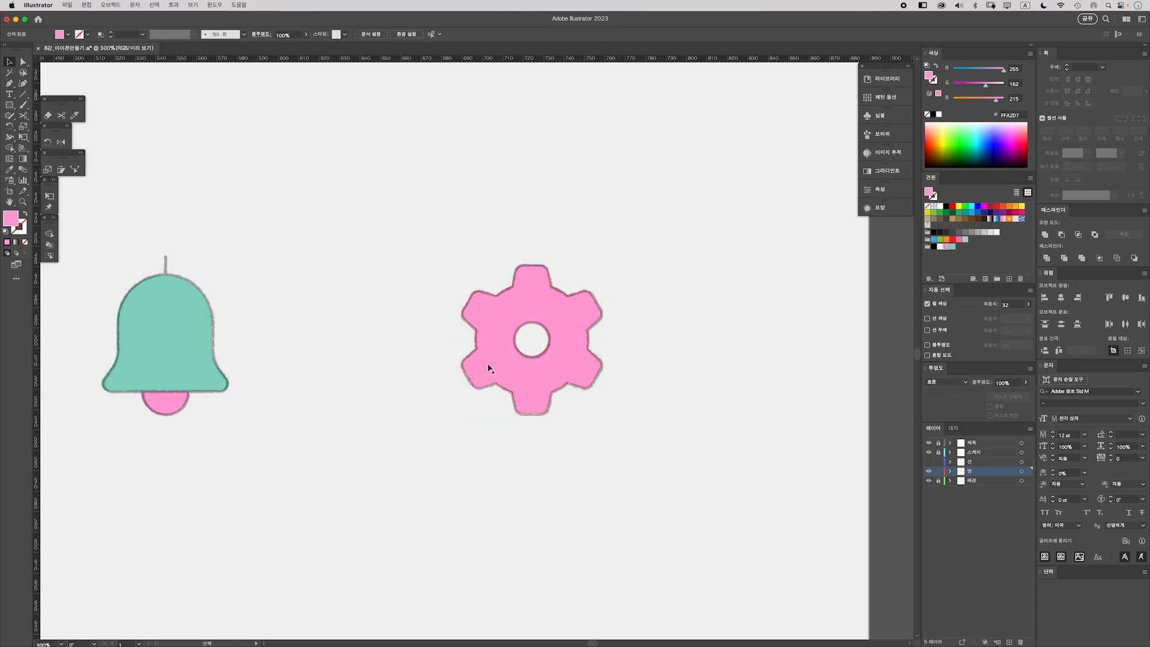
Review the gear's cut-out and the complete set of pink and teal icons across the whole artboard
key(a)
key(super+minus)
key(super+minus)
key(v)
click(482, 344)
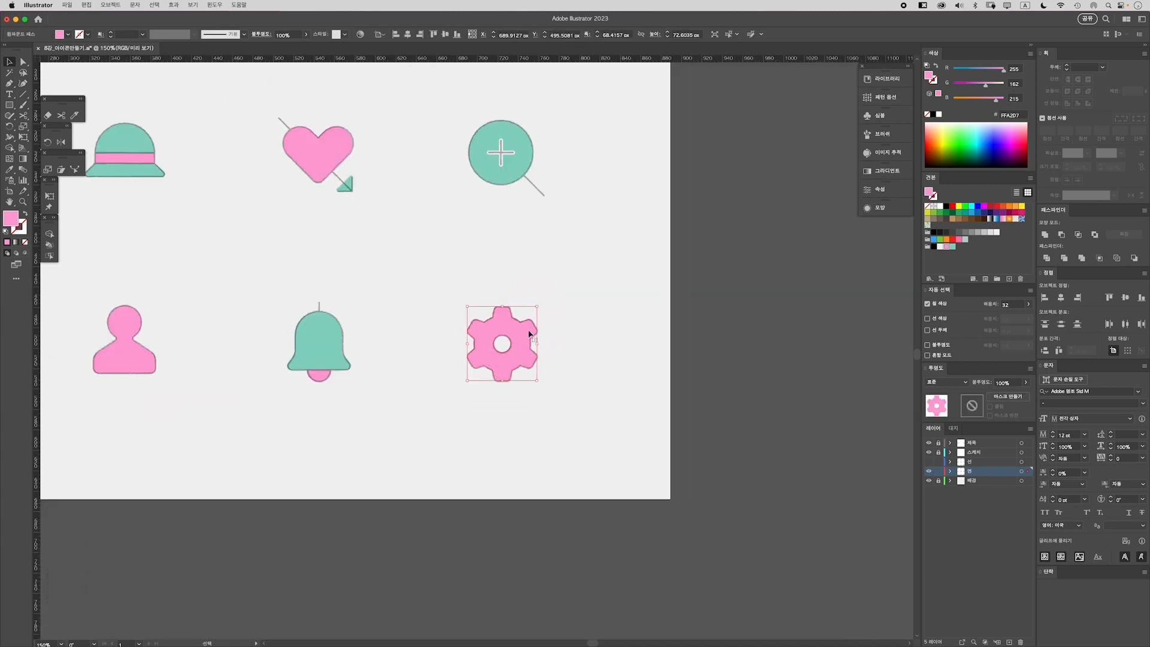
click(539, 378)
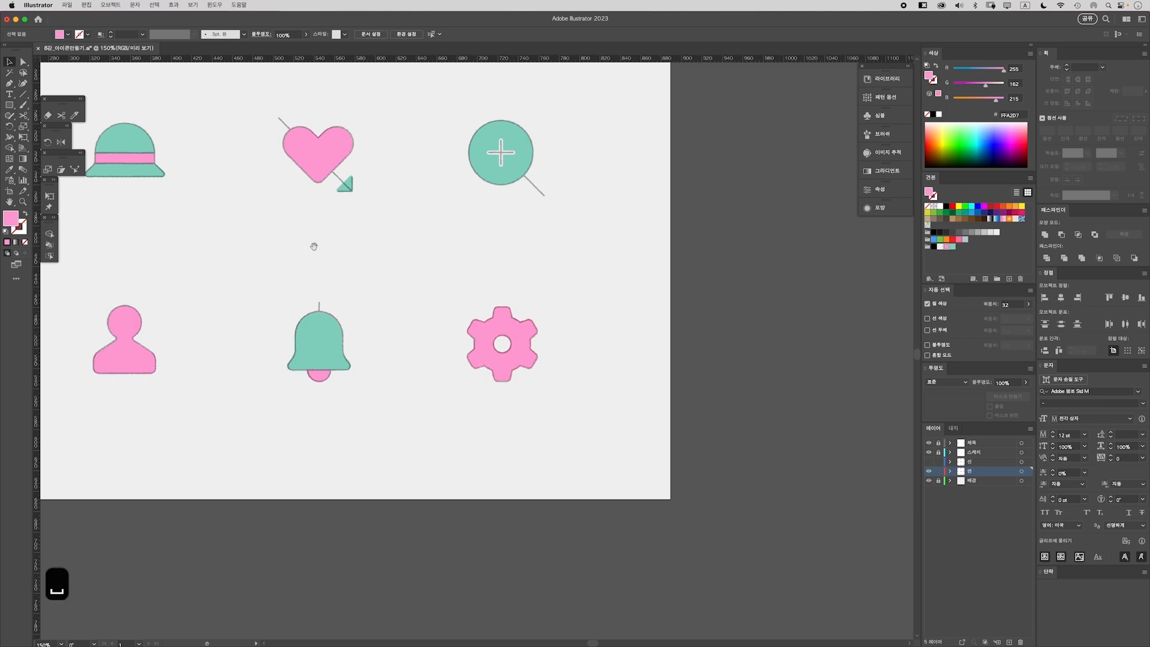
drag(313, 246, 413, 344)
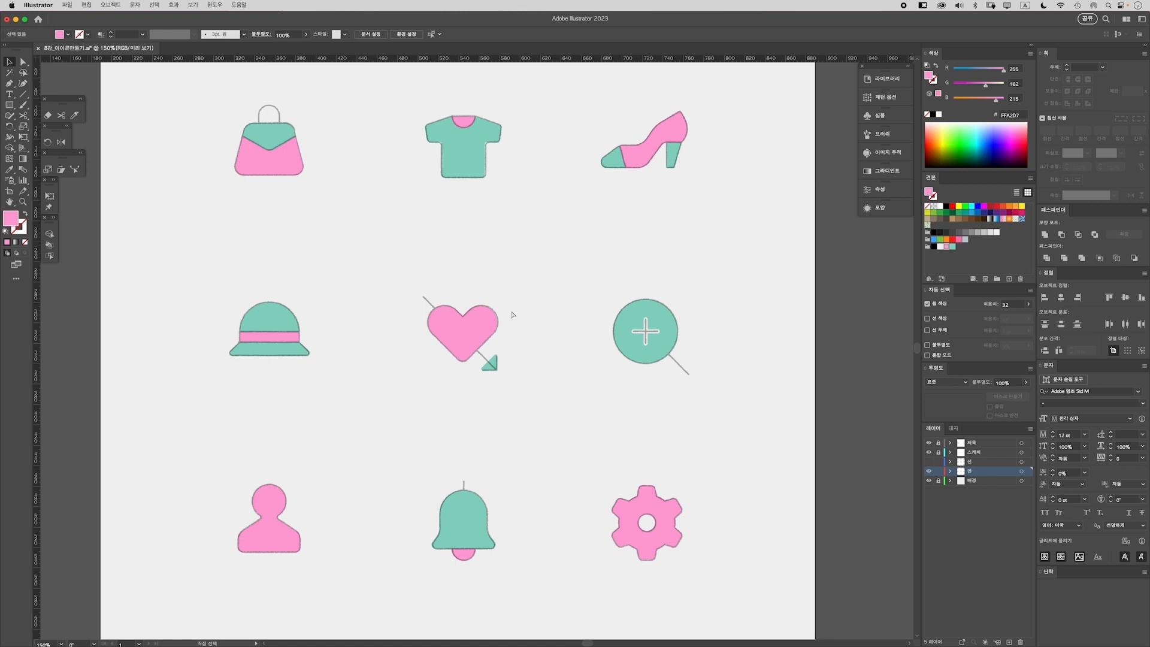
key(super+minus)
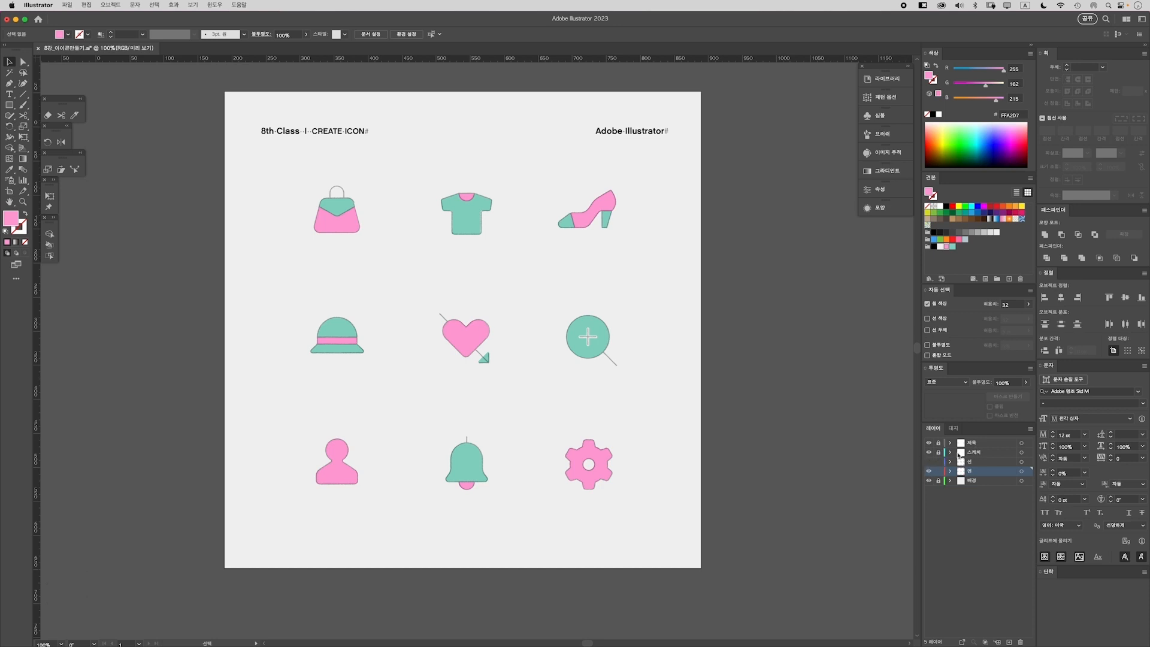
Hide the 스케치 layer and show the 선 layer so the black outlines overlay the coloured fills
click(928, 452)
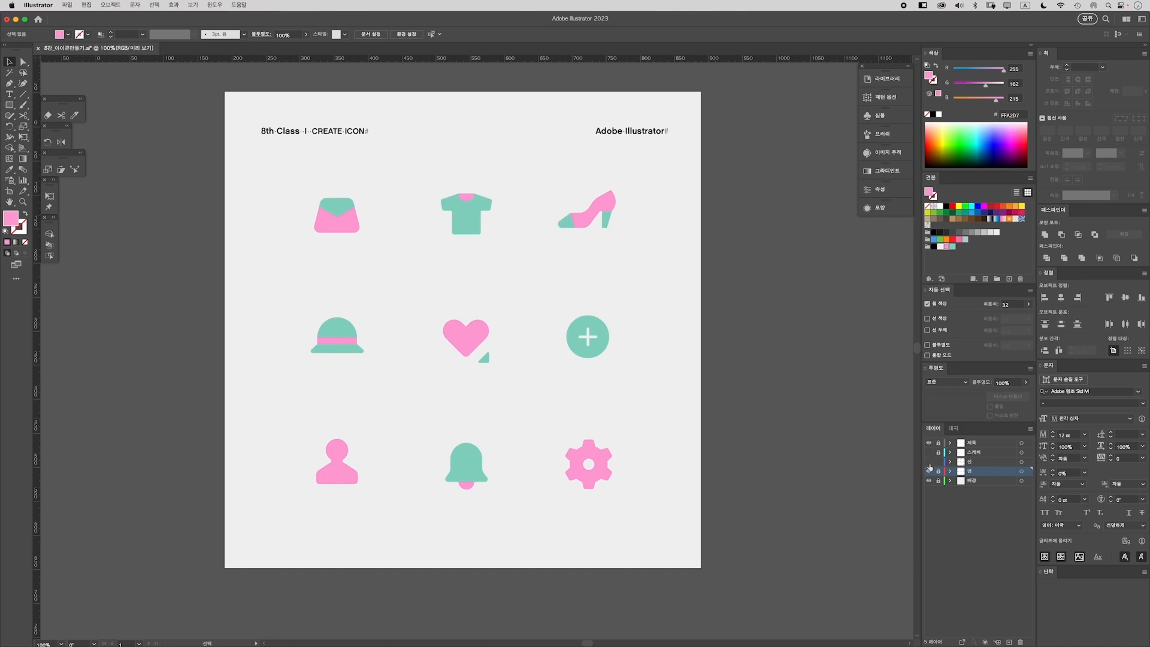
click(928, 462)
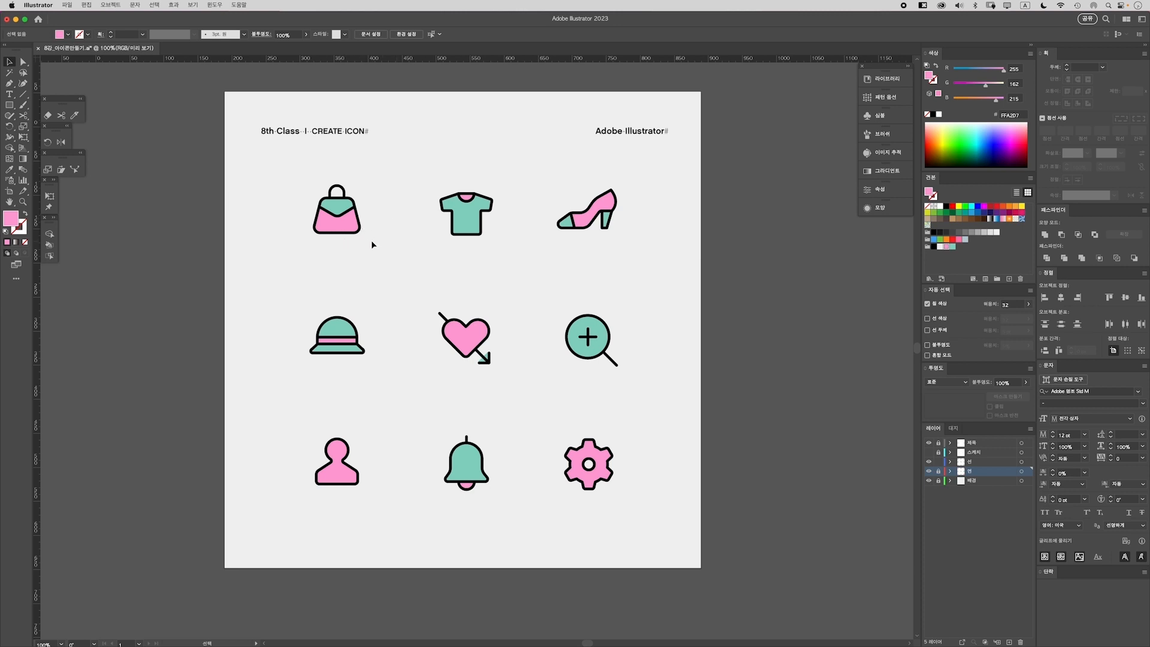
Select the handbag's body outline and cut it with the Scissors tool at both ends of its lower-right rounded corner
key(super+equal)
drag(362, 272, 392, 266)
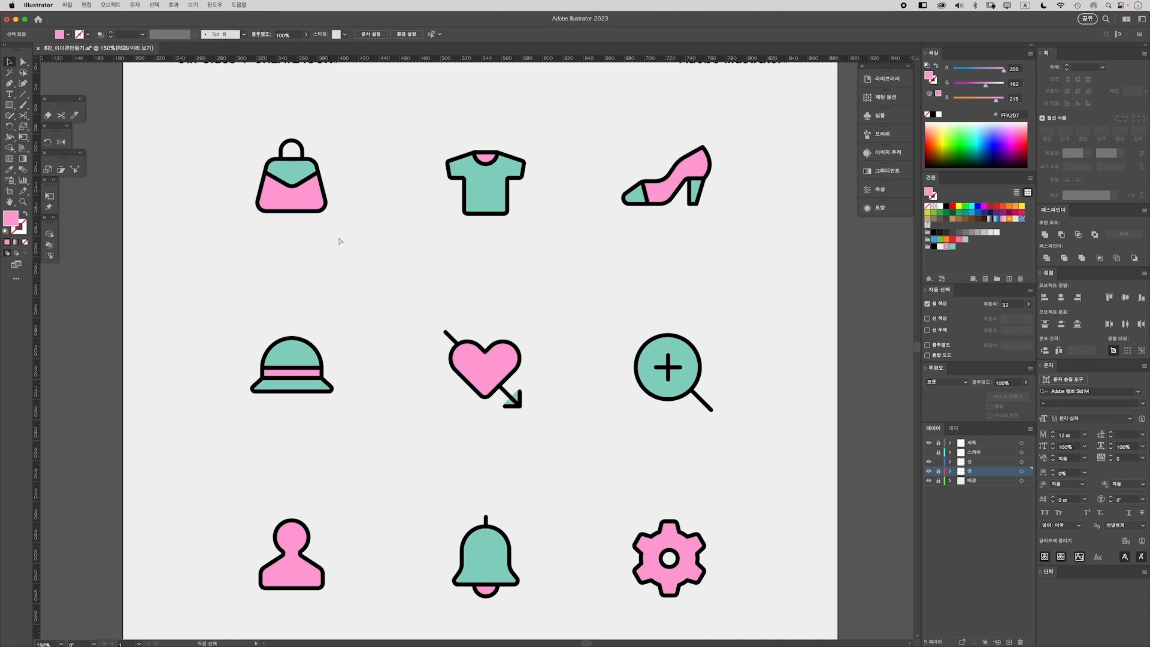
key(super+equal)
scroll(323, 257, up, 3)
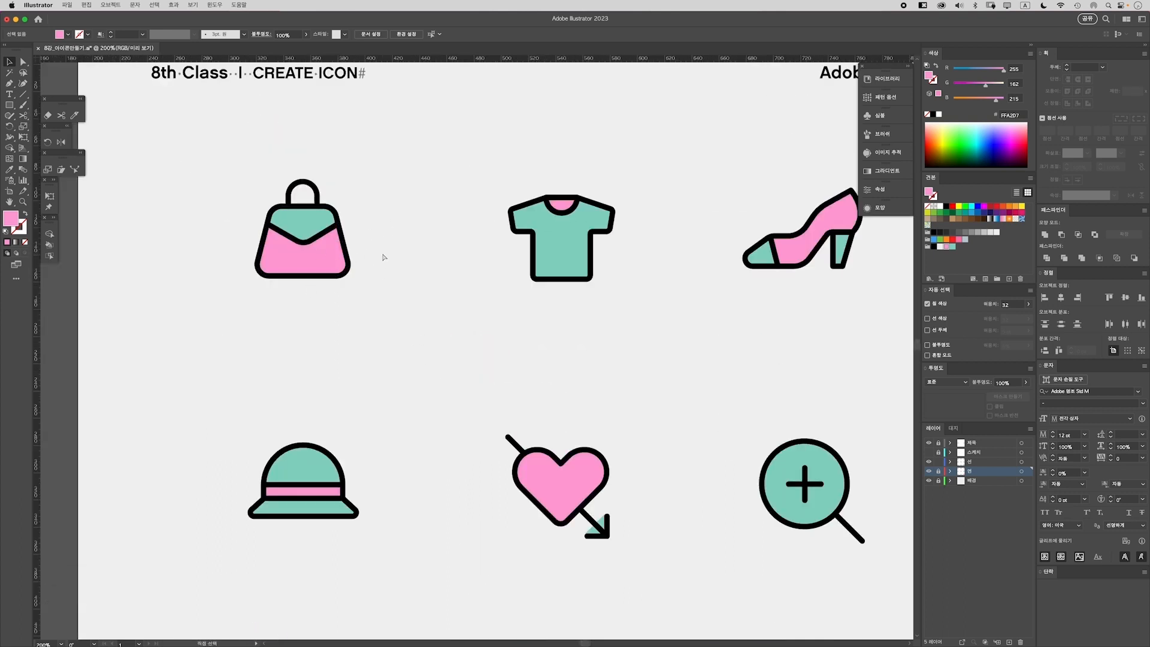
key(super+equal)
scroll(384, 257, up, 3)
click(370, 314)
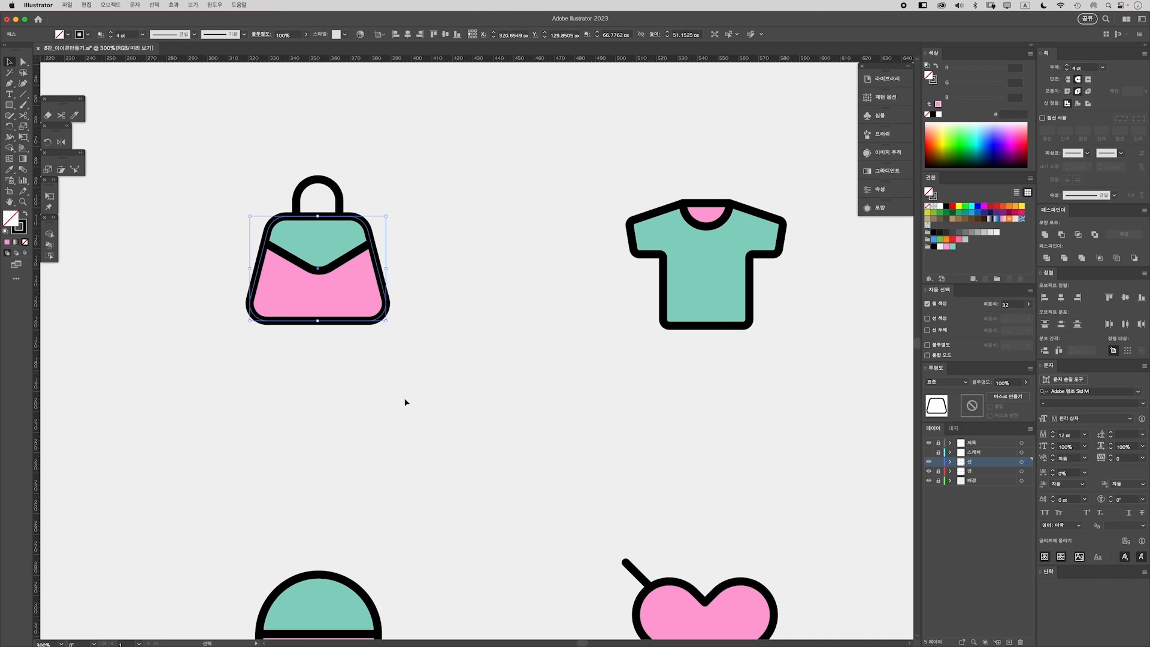
key(c)
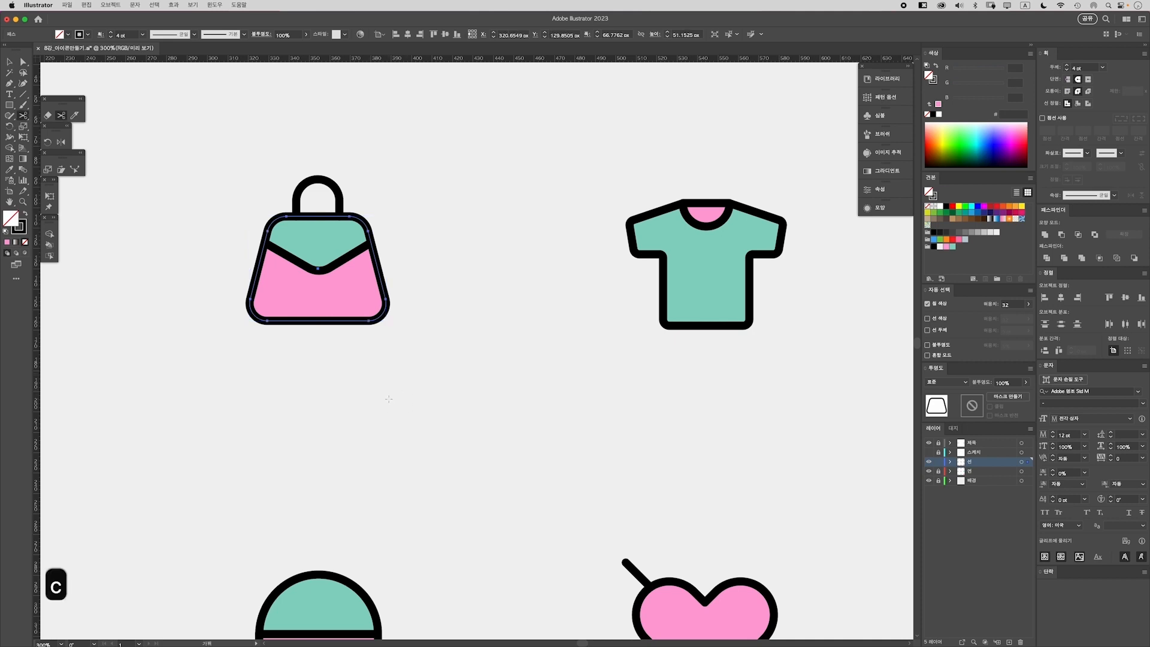
key(super)
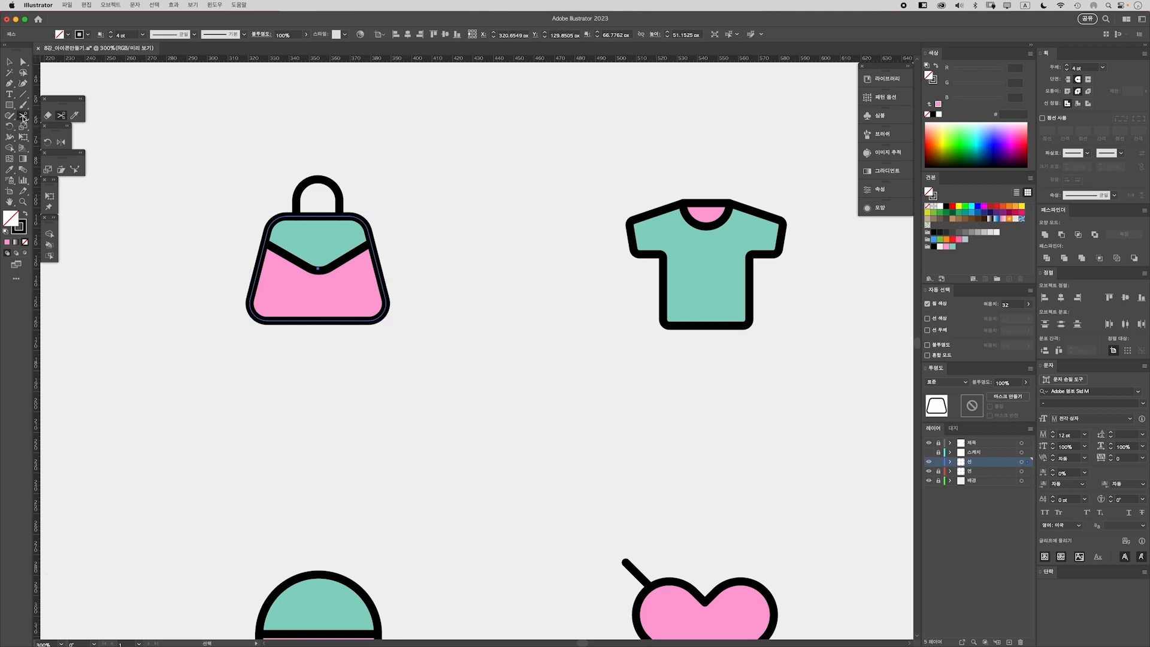
click(23, 118)
click(387, 300)
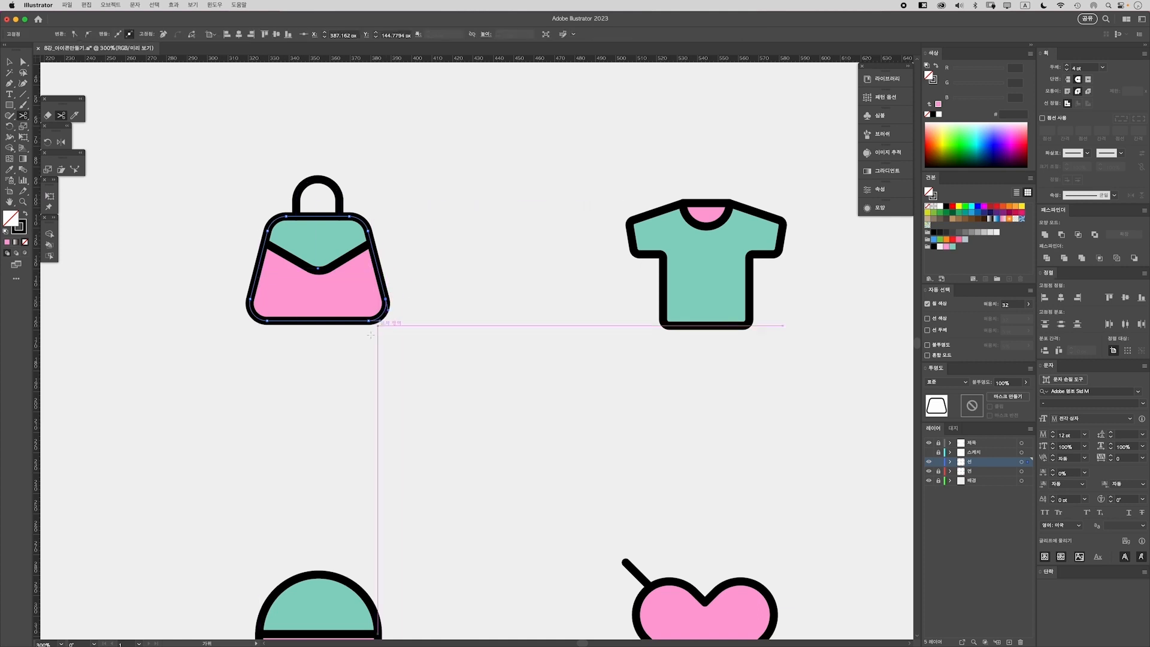
click(373, 322)
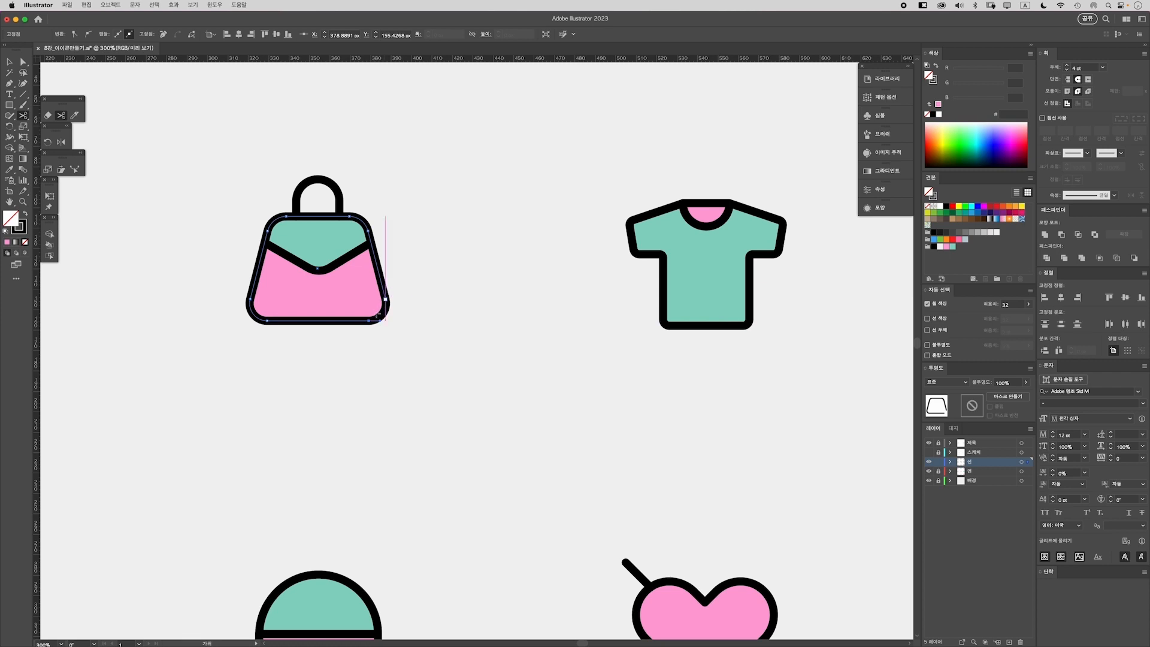
Delete the cut-off corner segment from the handbag's outline to leave a gap
key(a)
click(387, 312)
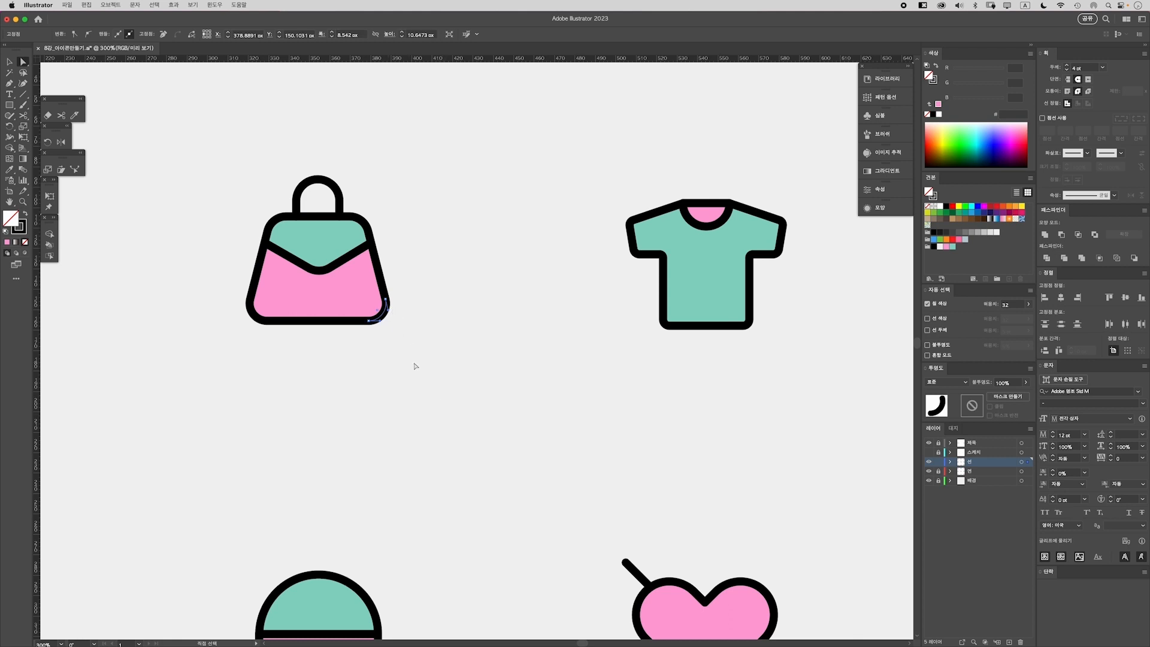
key(BackSpace)
key(BackSpace)
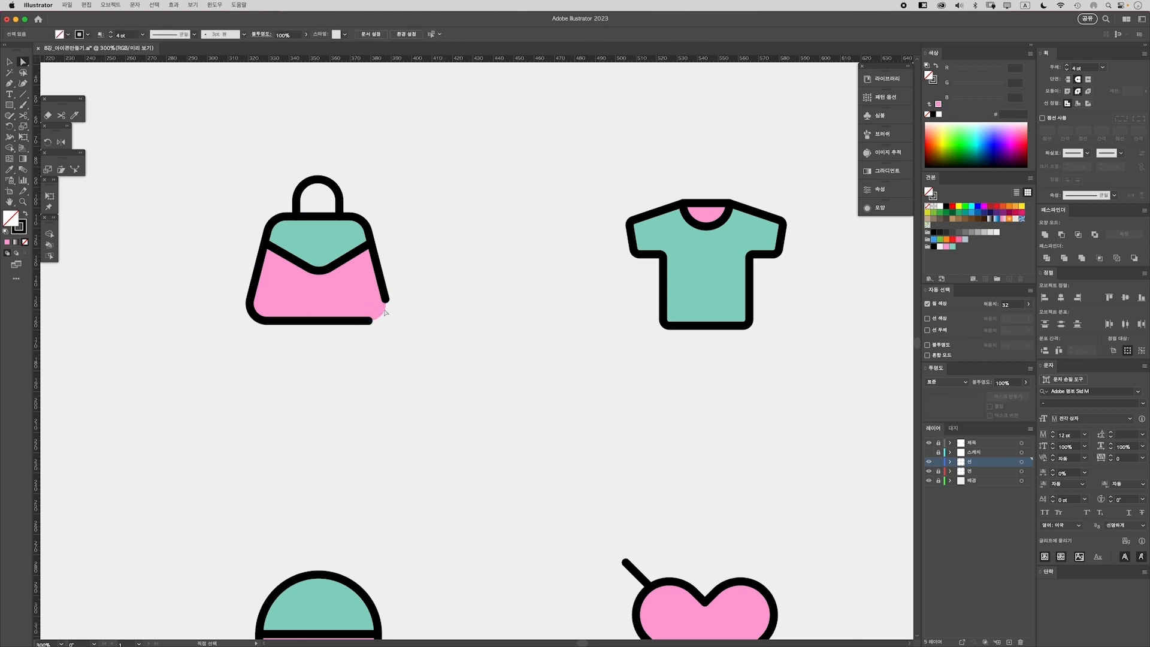
Scale down the handbag's V-shaped flap line so both of its ends stop short of the body outline
key(v)
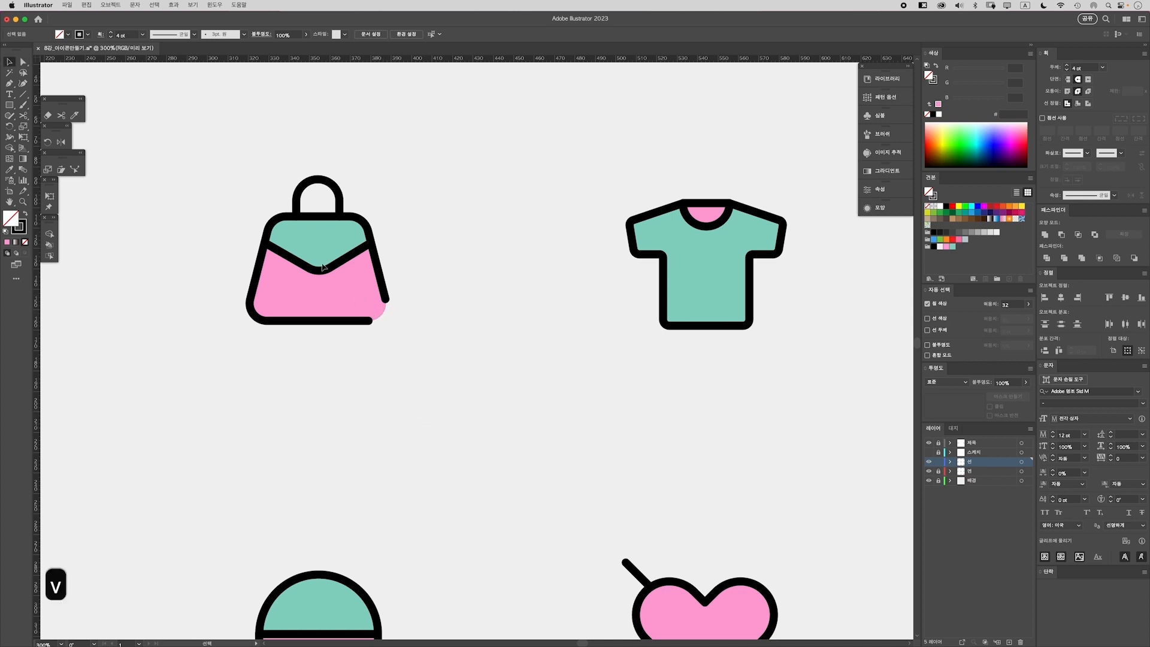
click(366, 250)
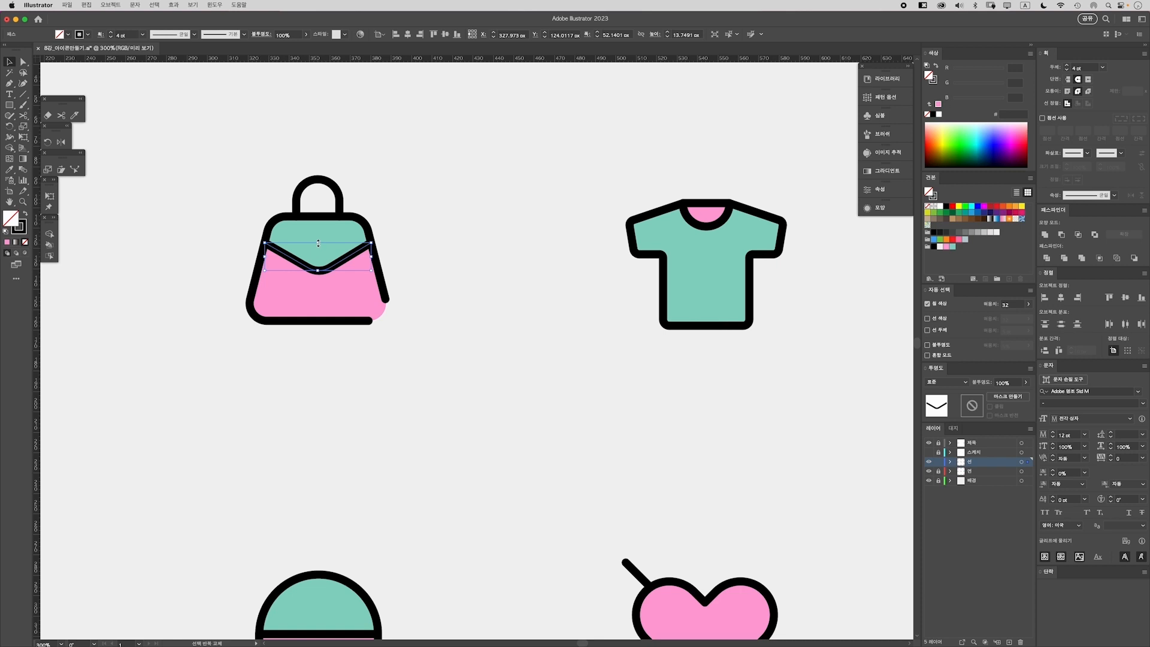
drag(318, 243, 320, 251)
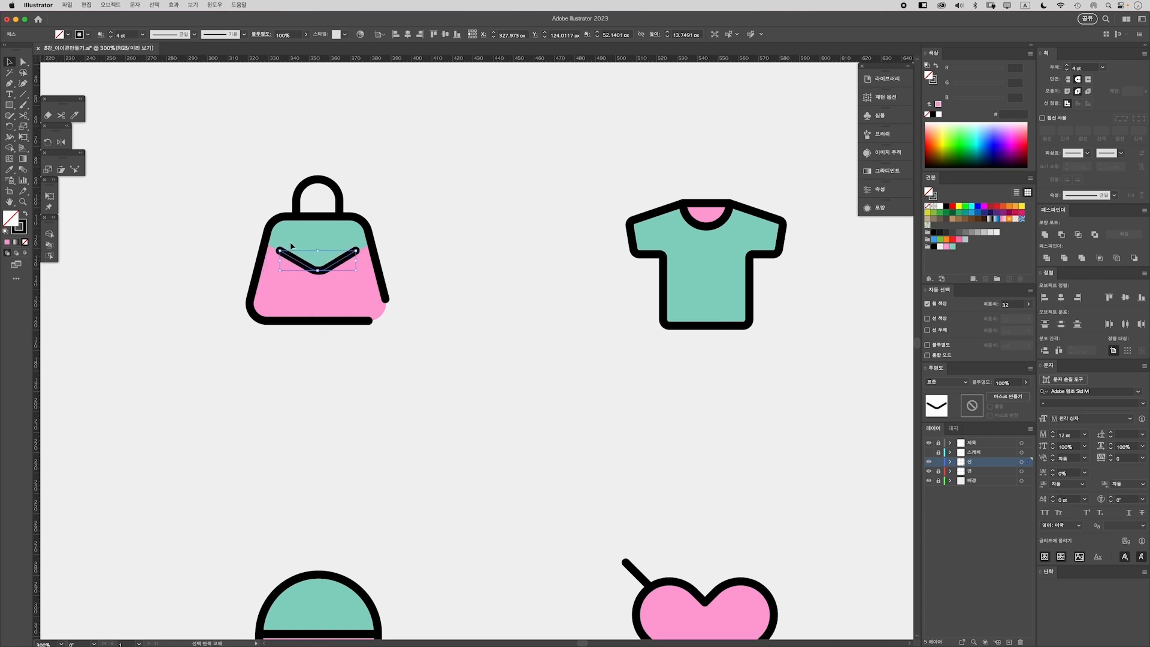
click(264, 218)
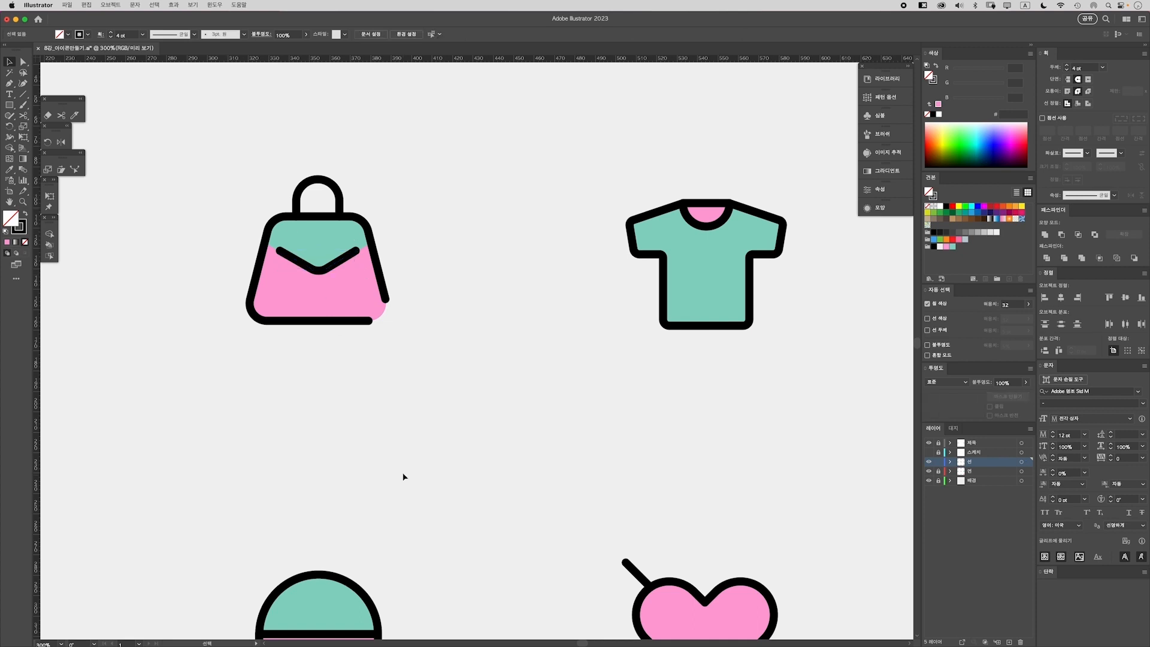
Select the T-shirt's outline and cut it with the Scissors tool on both sides of its lower-right corner
key(super+minus)
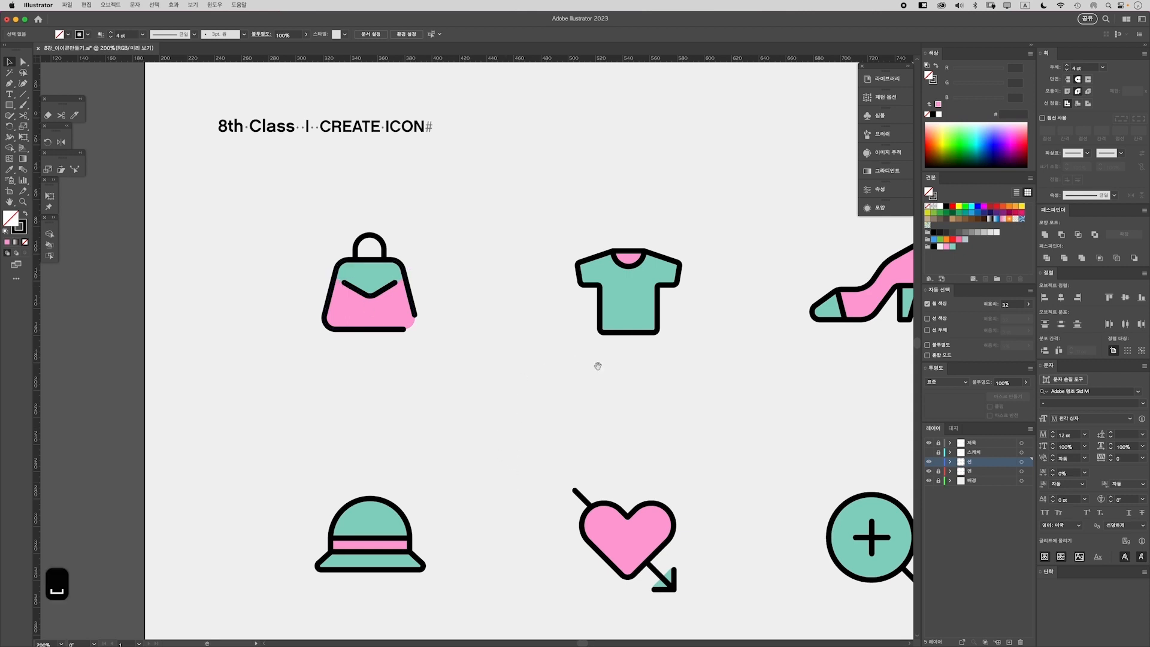
drag(598, 365, 450, 371)
key(super+equal)
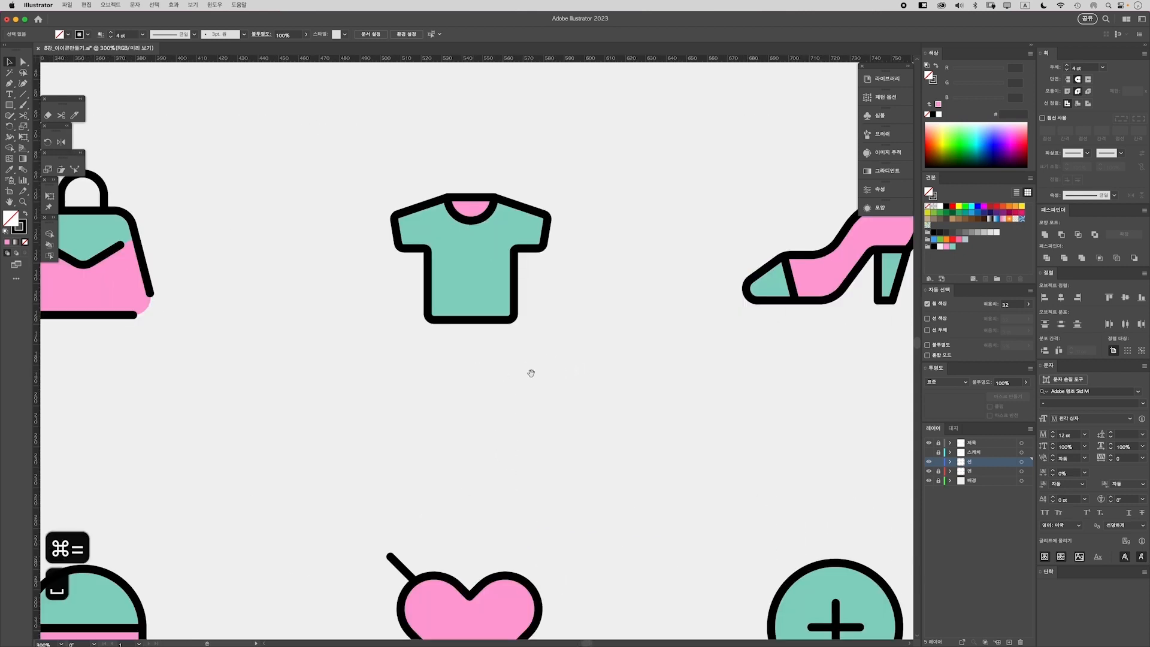
scroll(513, 367, right, 2)
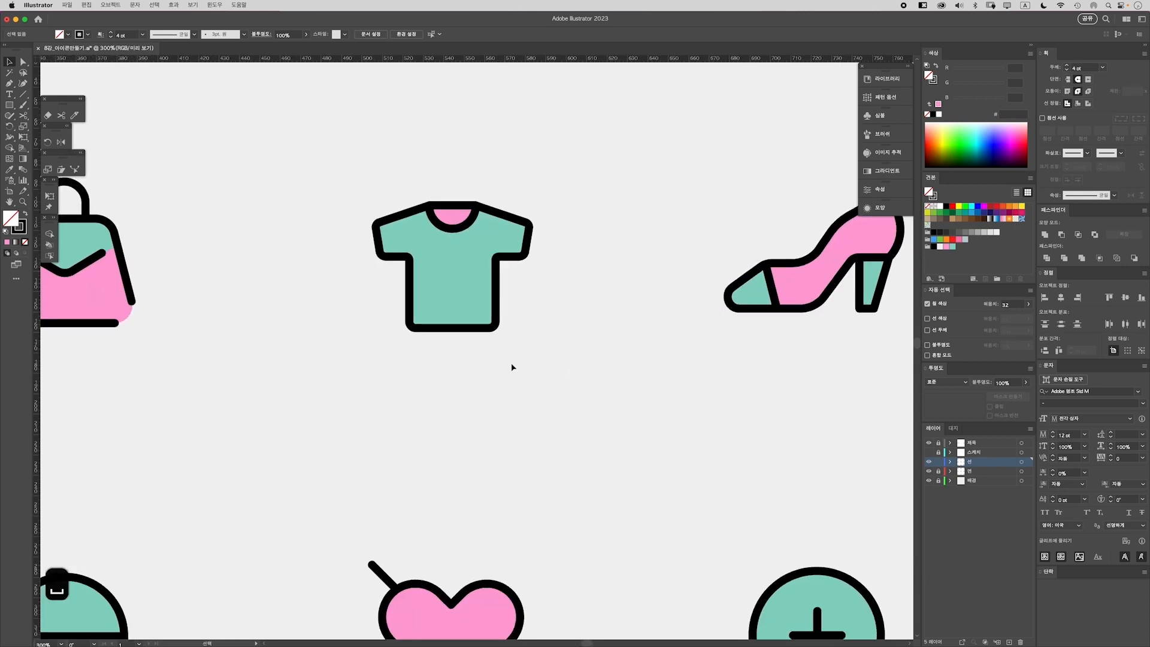
click(492, 331)
key(c)
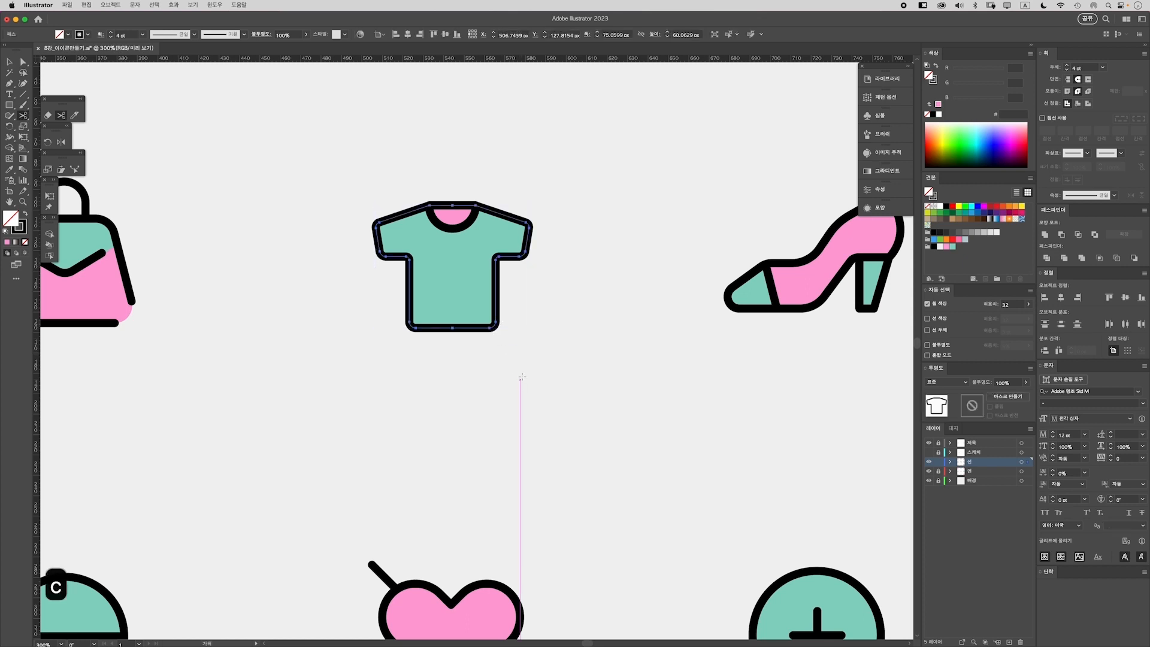
click(495, 312)
click(481, 328)
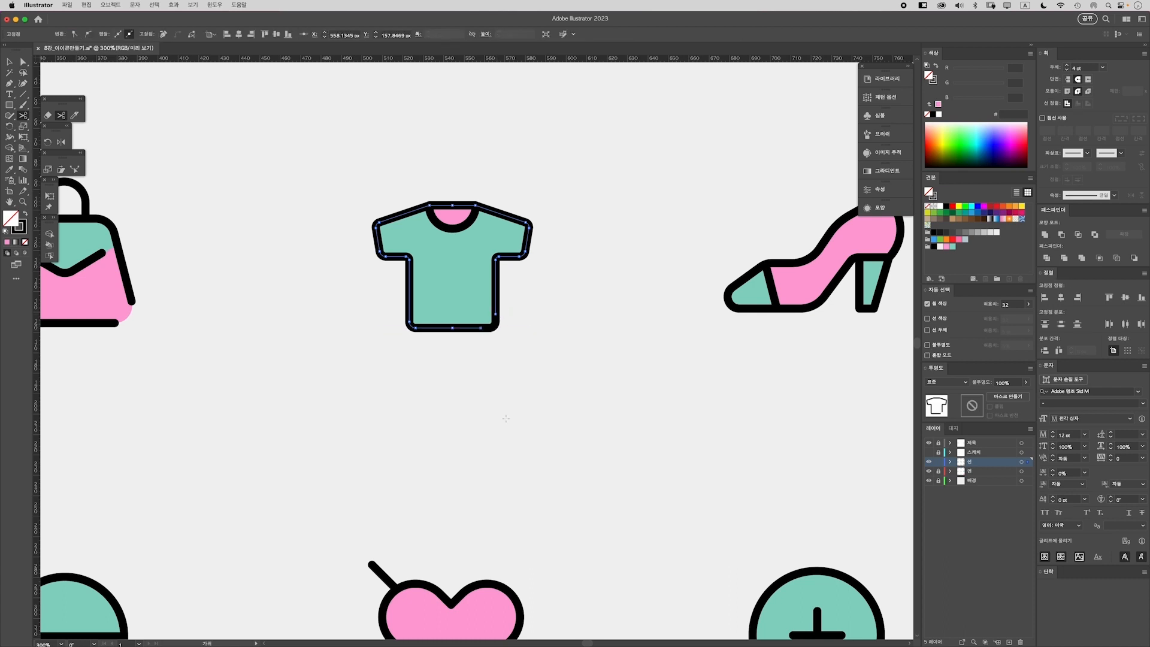
Delete the cut-off corner segment from the T-shirt's outline and clear the selection
key(a)
click(493, 326)
key(BackSpace)
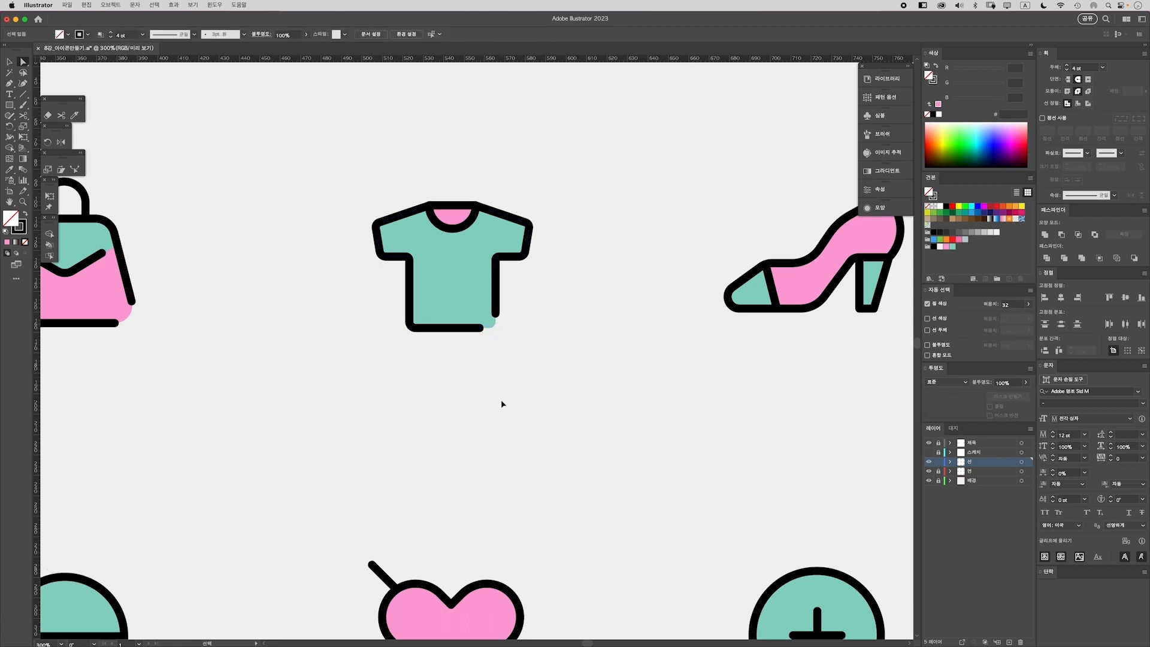
key(super+minus)
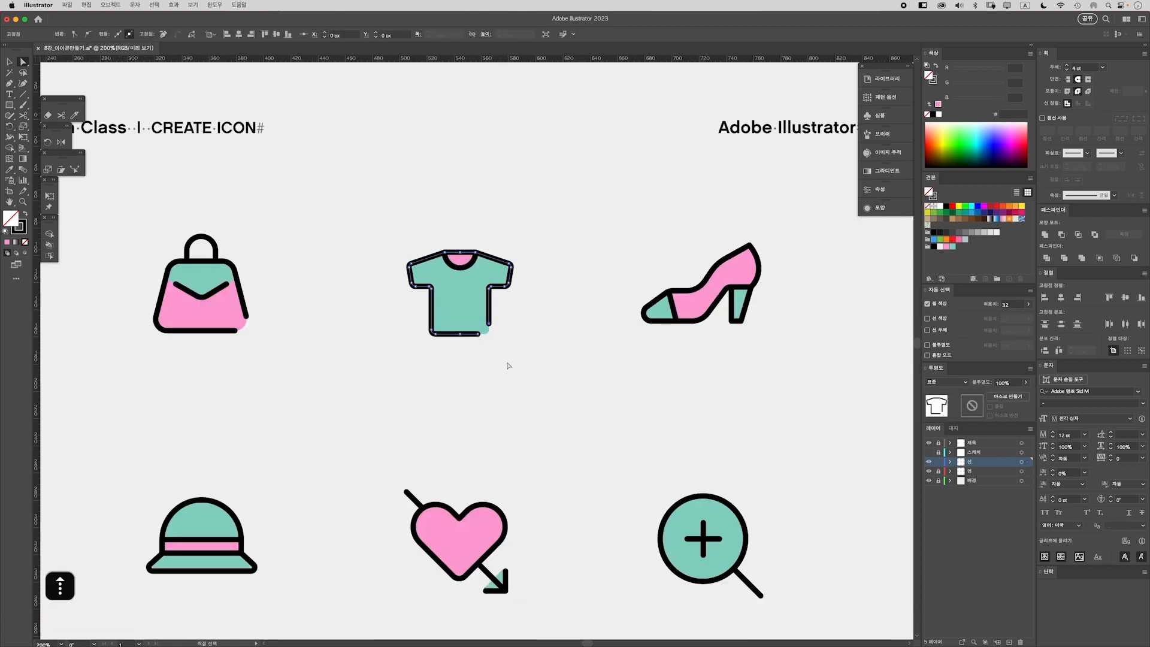
click(513, 382)
Shorten the slanted toe-cap line on the heel at its upper end so it stops short of the shoe's outline
key(super+equal)
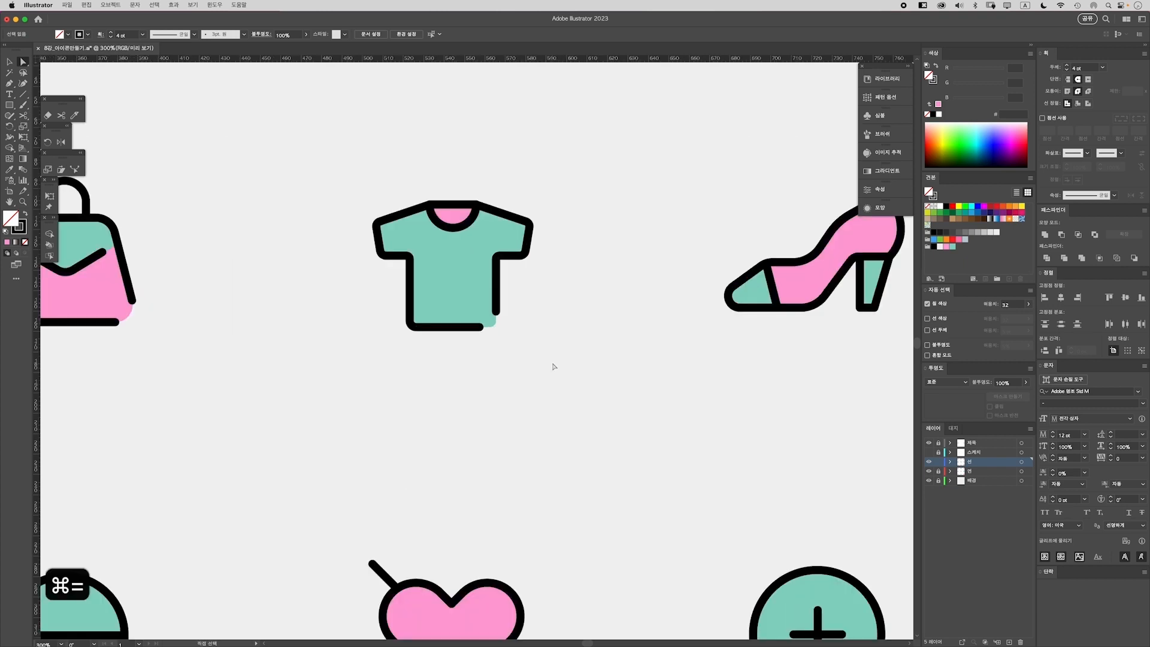
key(space)
key(v)
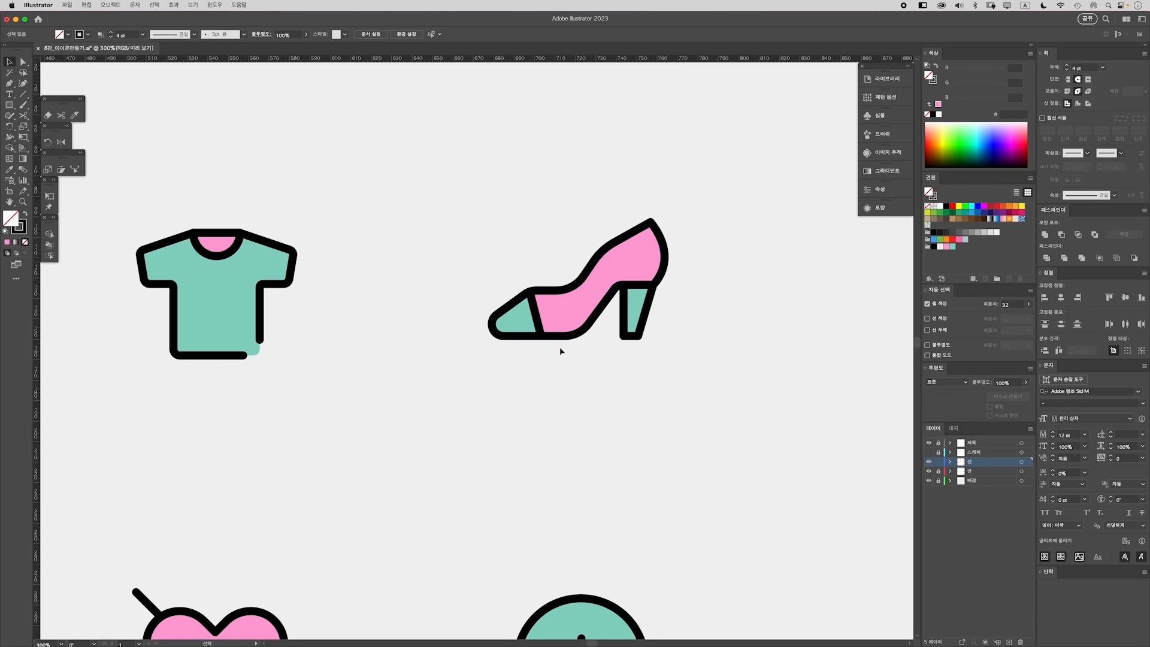
click(537, 320)
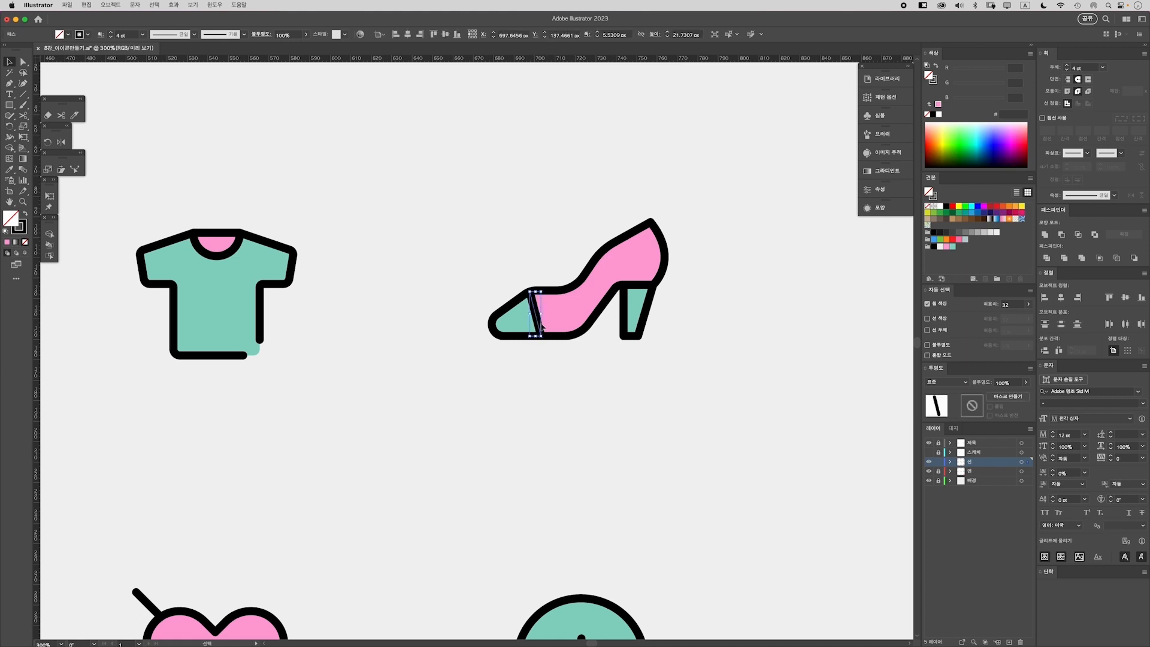
key(super+equal)
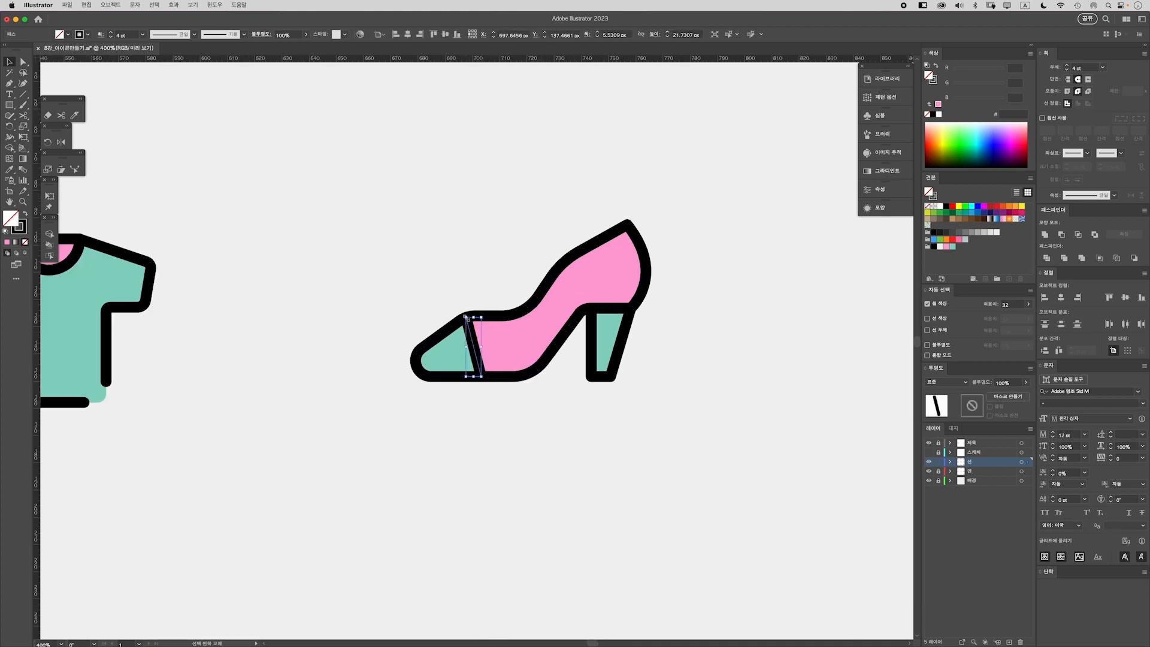
mouse_move(467, 318)
mouse_down()
mouse_move(474, 337)
mouse_move(466, 302)
mouse_up()
key(super+equal)
key(super+equal)
click(405, 234)
key(super+minus)
key(super+minus)
key(super+minus)
key(super+minus)
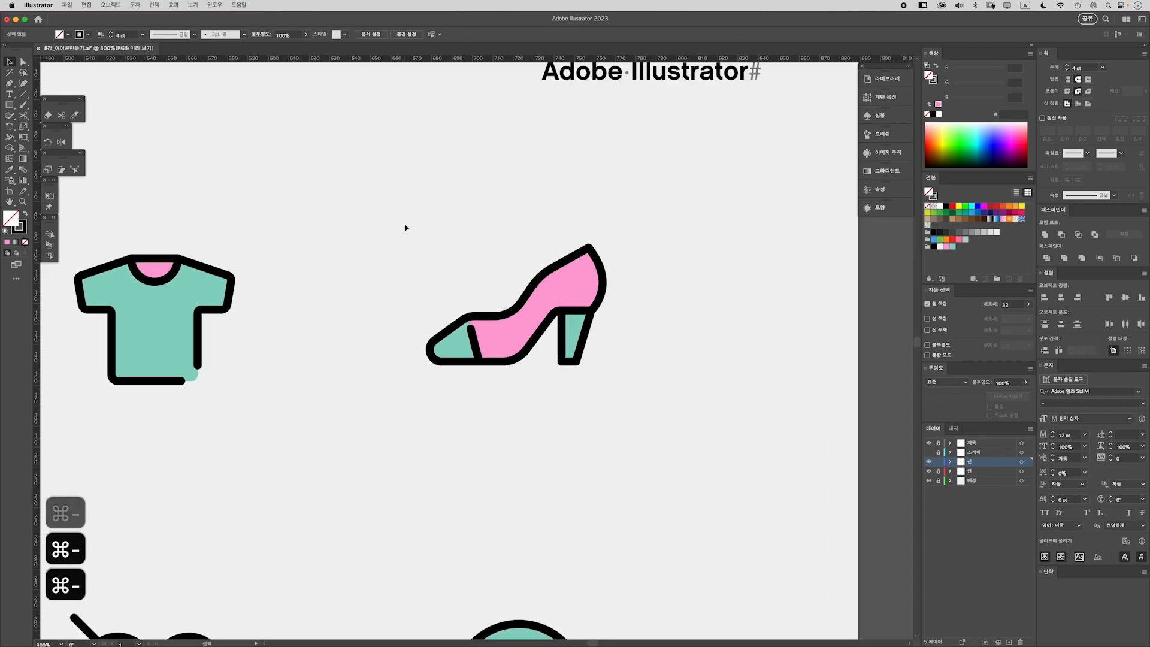
Select both horizontal band lines on the hat and shorten them at both ends to about 44 px wide
scroll(480, 332, left, 5)
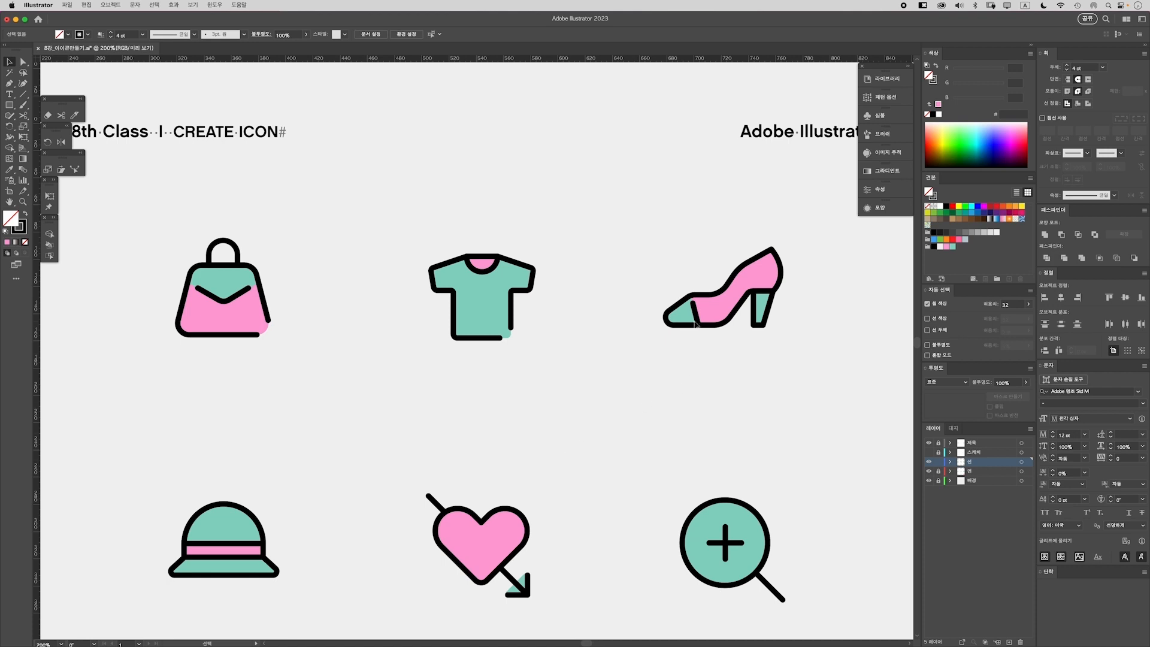
scroll(417, 407, left, 5)
scroll(380, 416, down, 6)
key(super+equal)
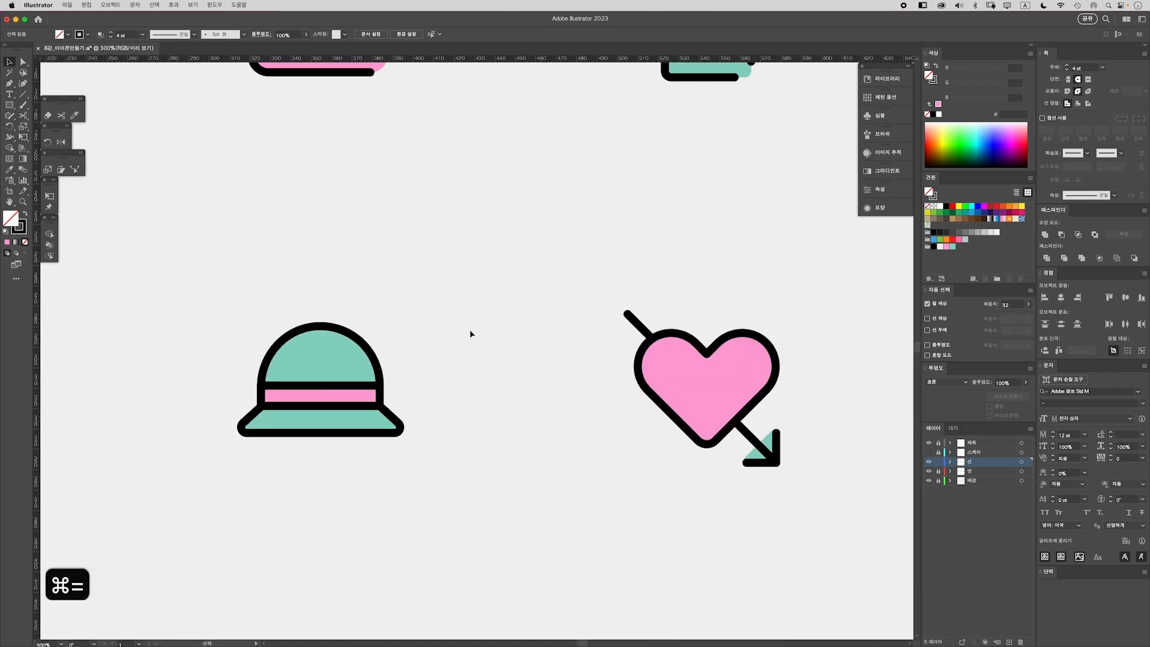
key(super+equal)
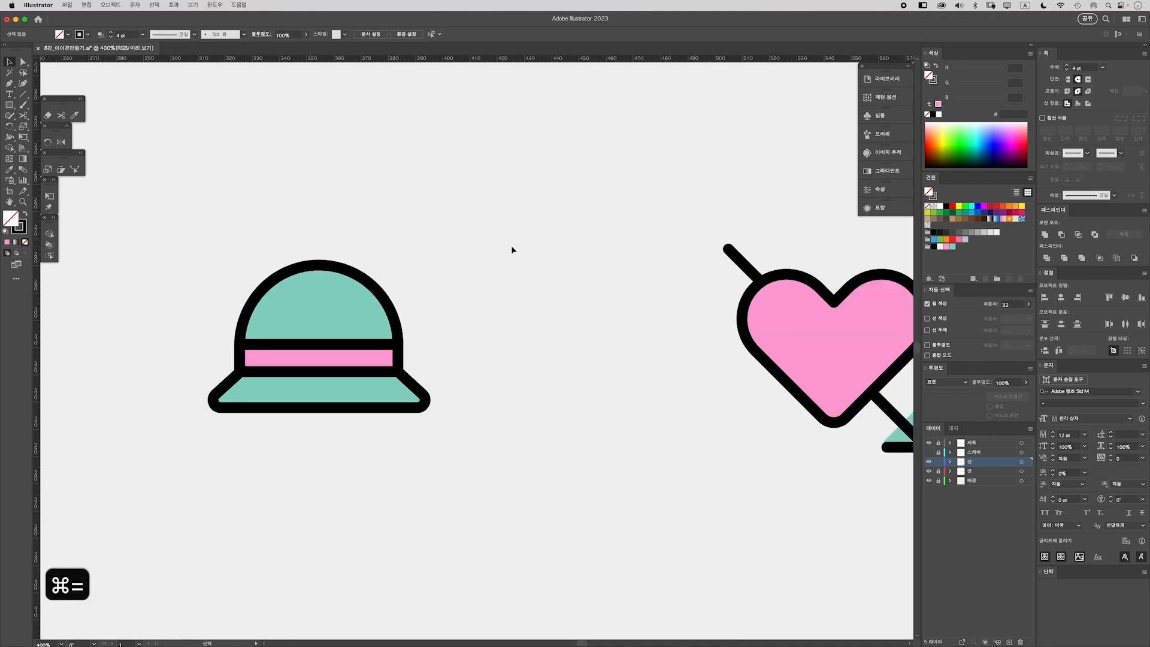
click(356, 333)
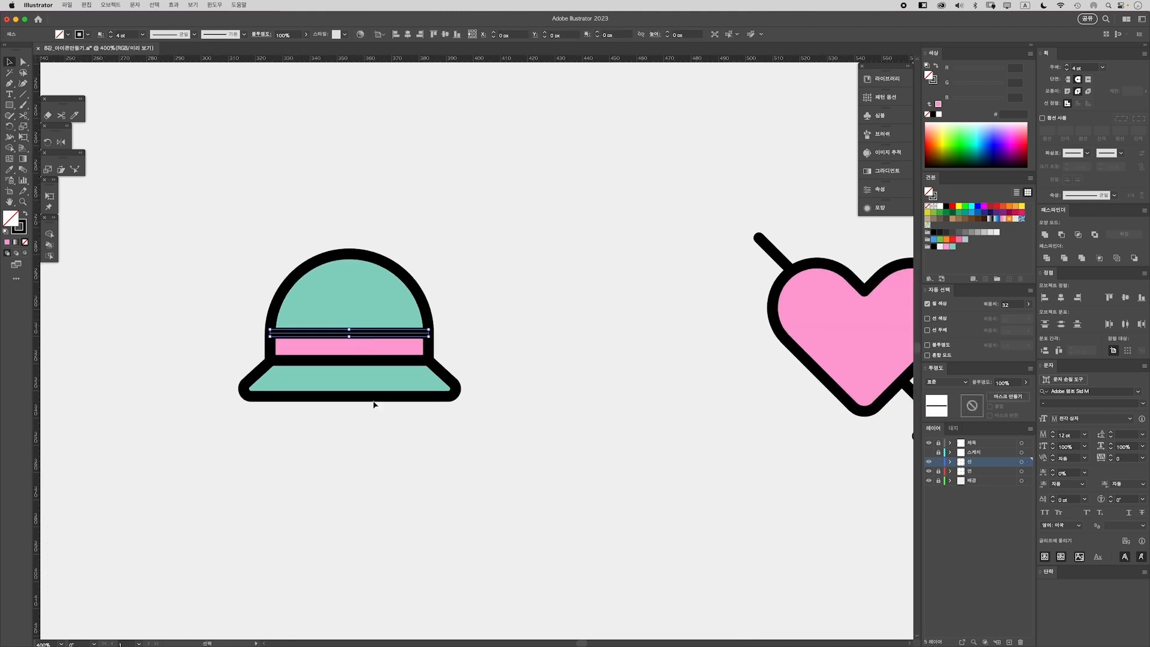
shift+click(361, 362)
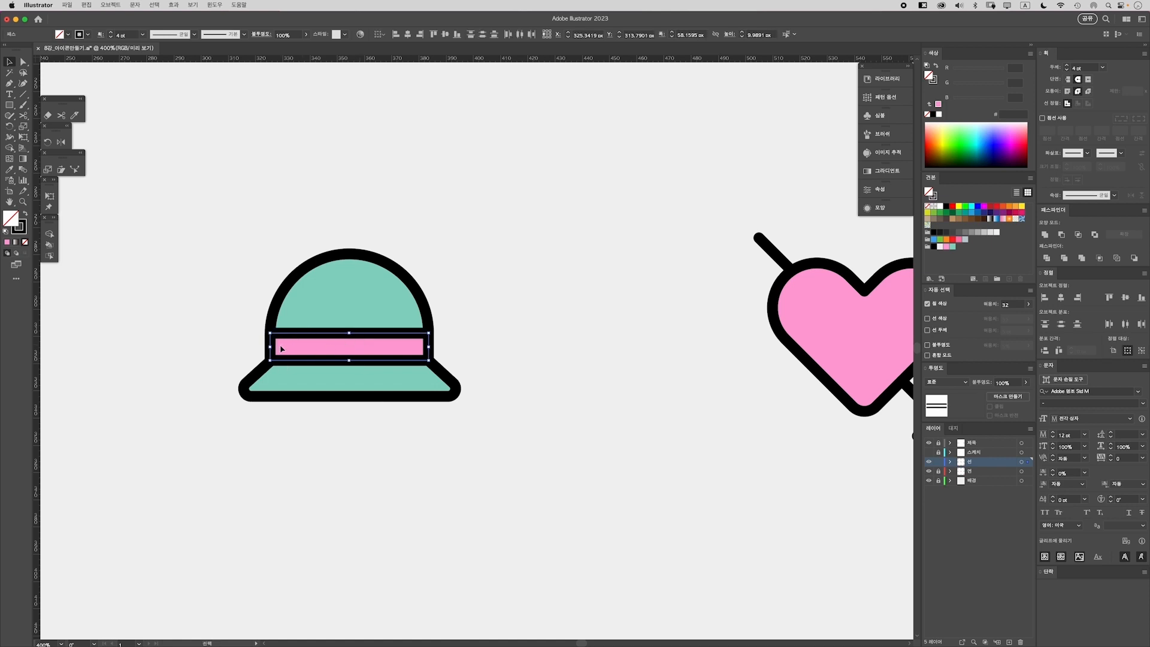
drag(270, 346, 288, 346)
drag(430, 347, 410, 347)
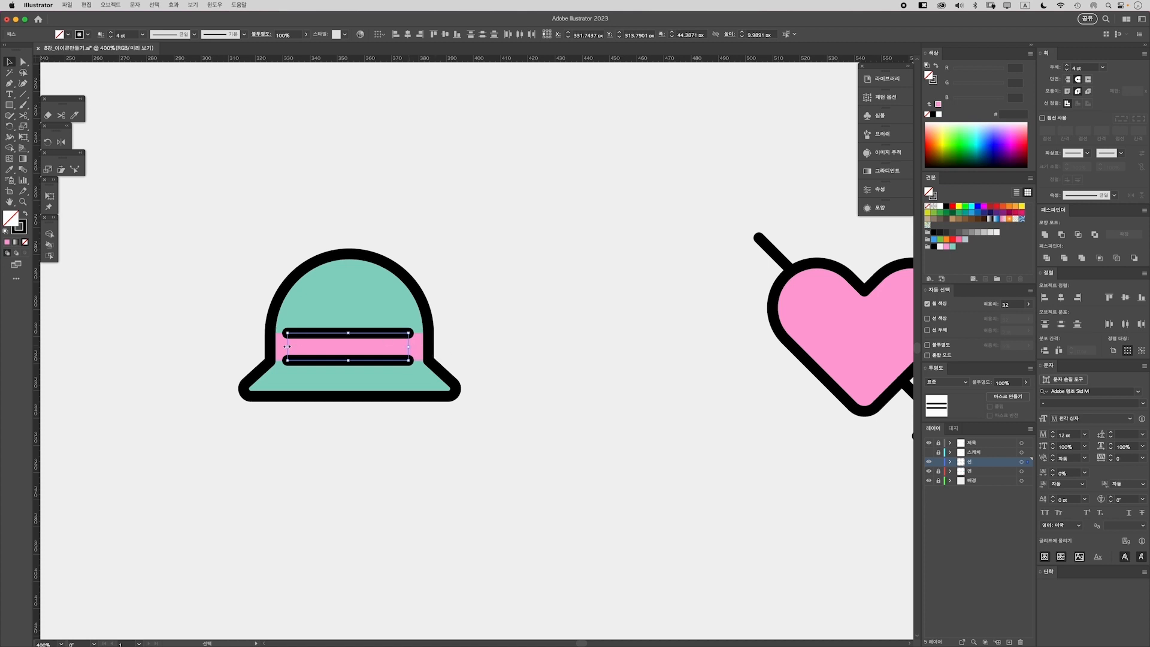
click(213, 285)
key(super+minus)
key(super+minus)
key(super+minus)
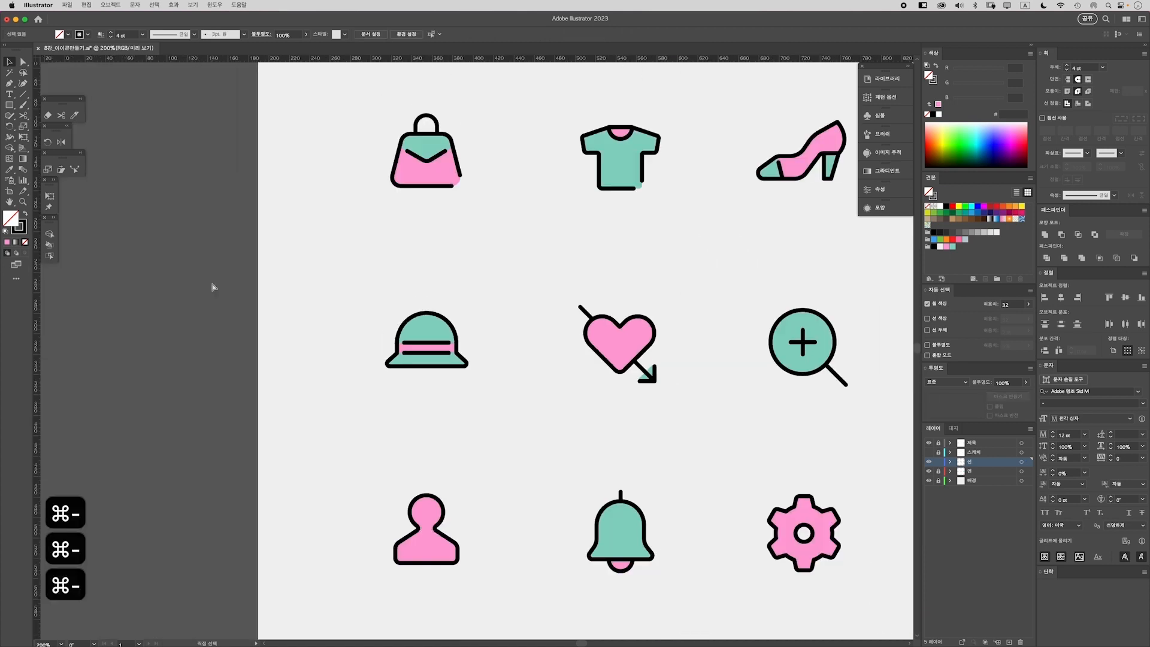
key(super+minus)
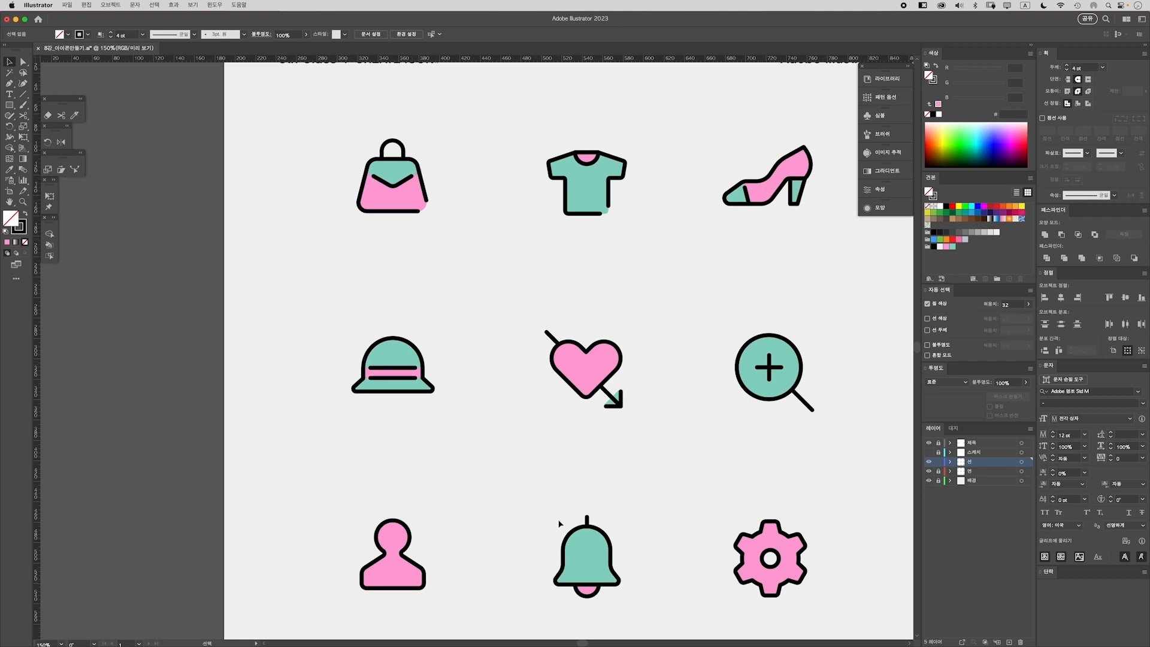
Select the heart's outline and cut it with the Scissors tool where the arrow shaft meets it and slightly above that point
key(super+equal)
scroll(578, 424, right, 3)
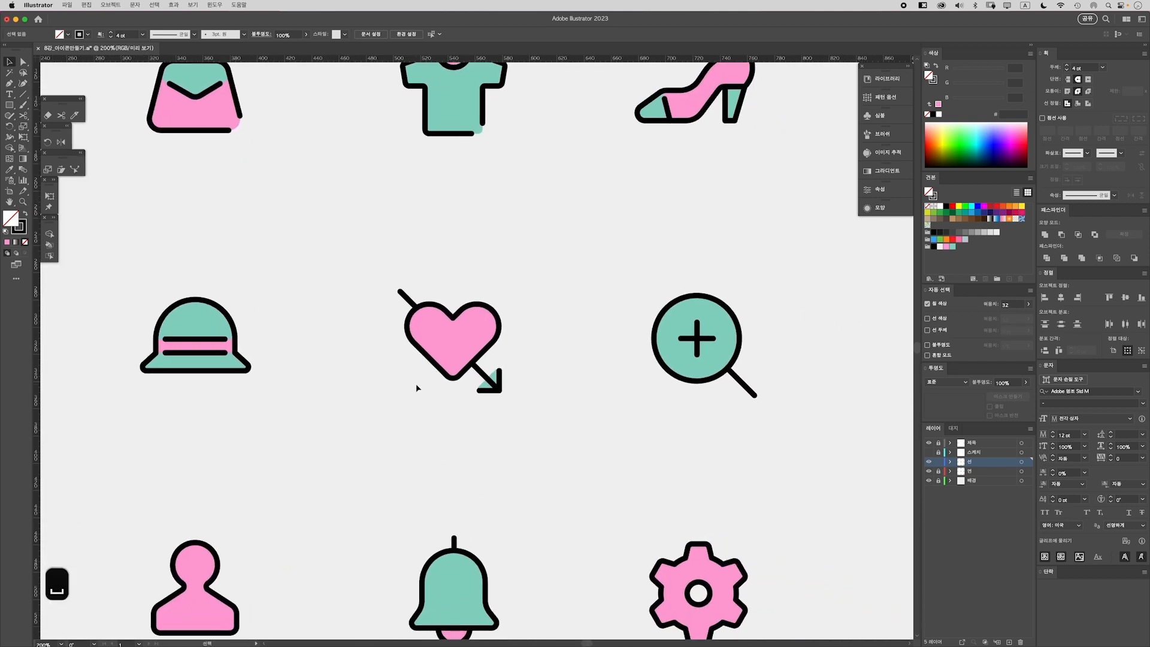
key(super+equal)
scroll(451, 431, down, 1)
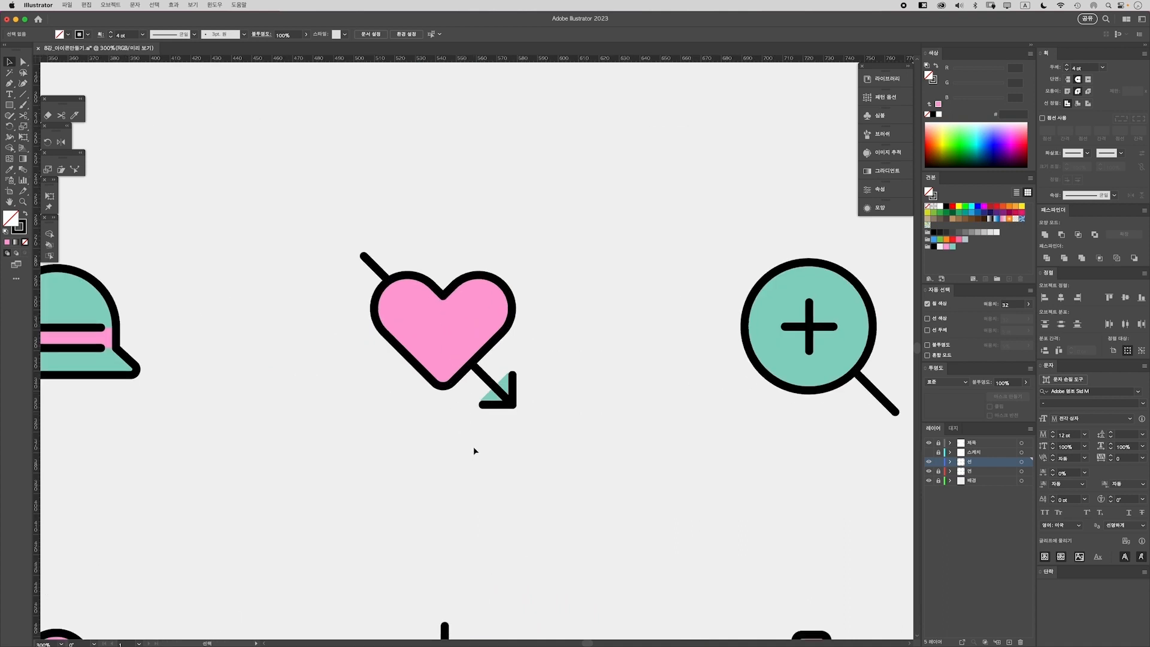
click(459, 384)
key(c)
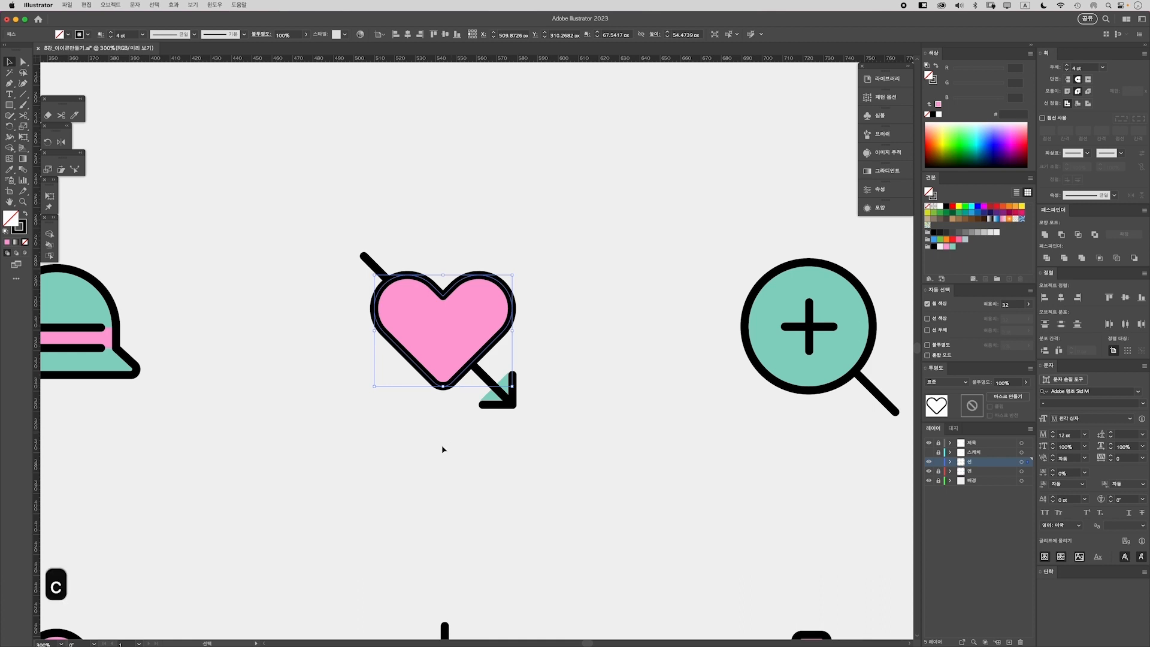
key(super+equal)
key(super+equal)
scroll(414, 367, right, 1)
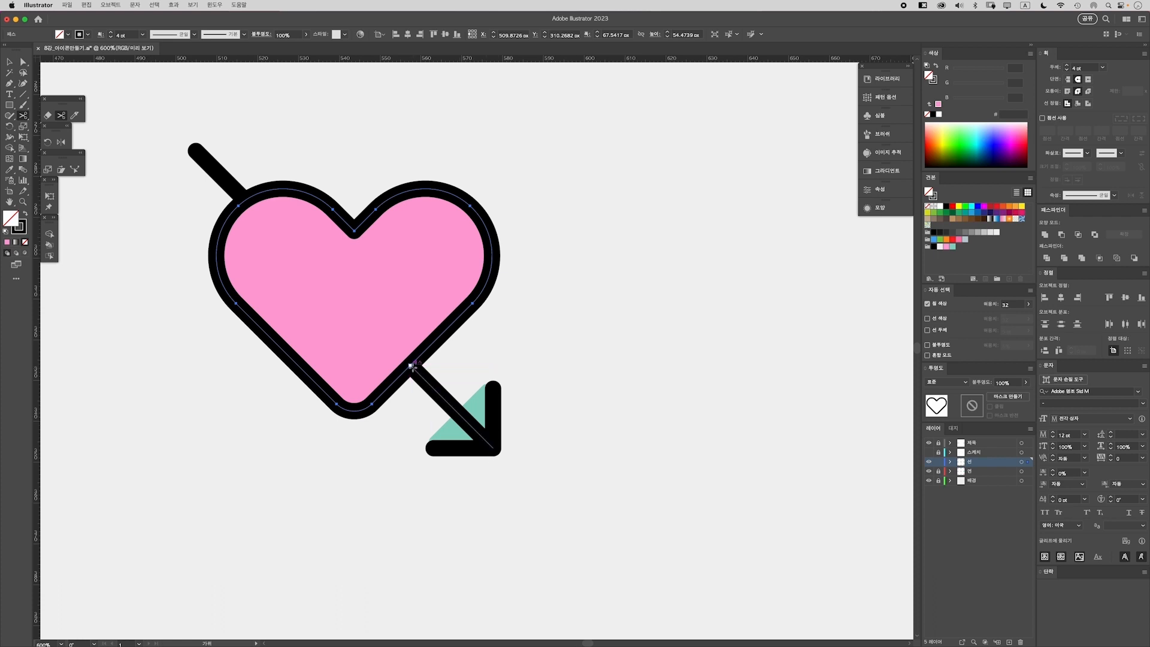
click(411, 364)
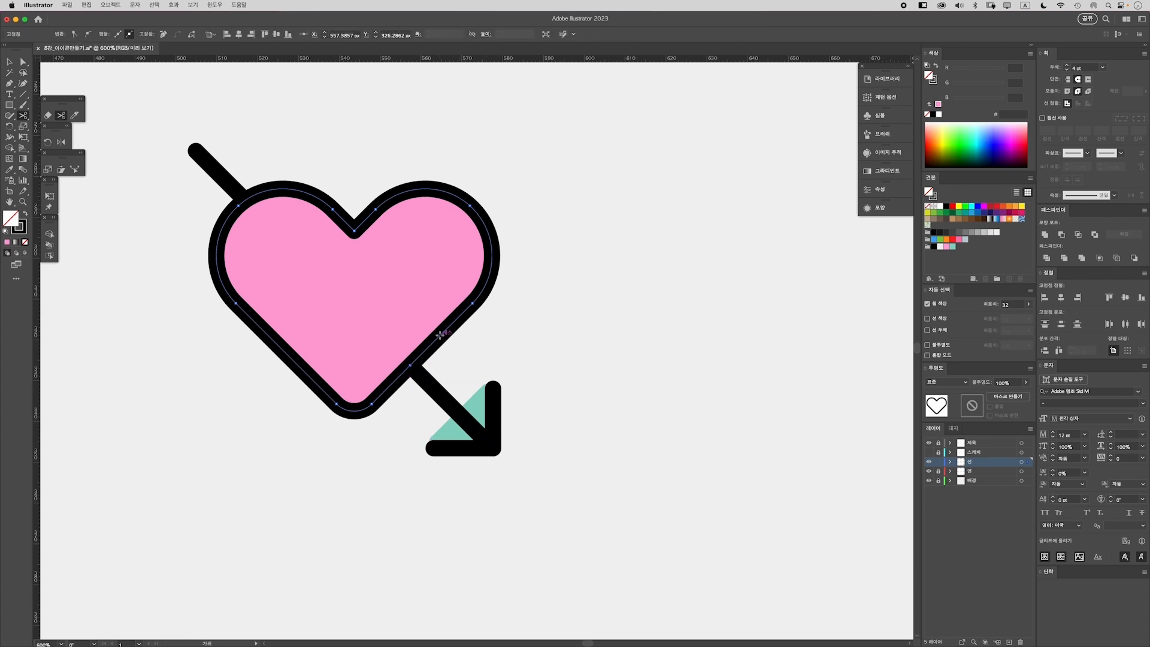
click(439, 336)
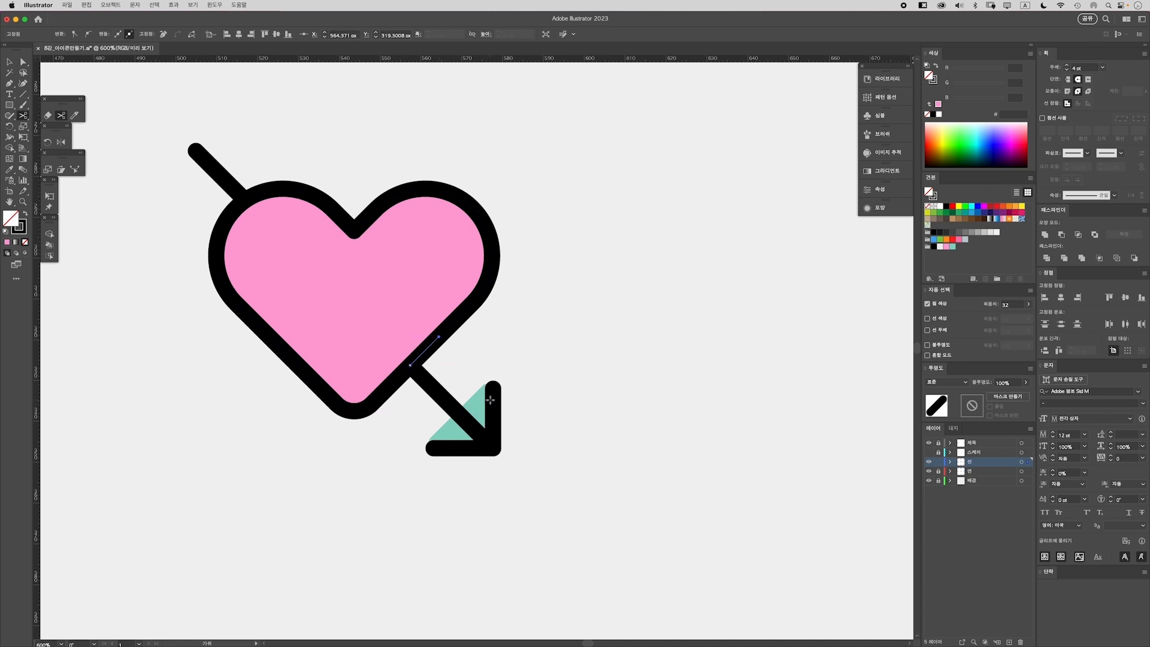
Delete the short cut segment from the heart's outline just above the arrow shaft
key(a)
key(BackSpace)
key(BackSpace)
key(BackSpace)
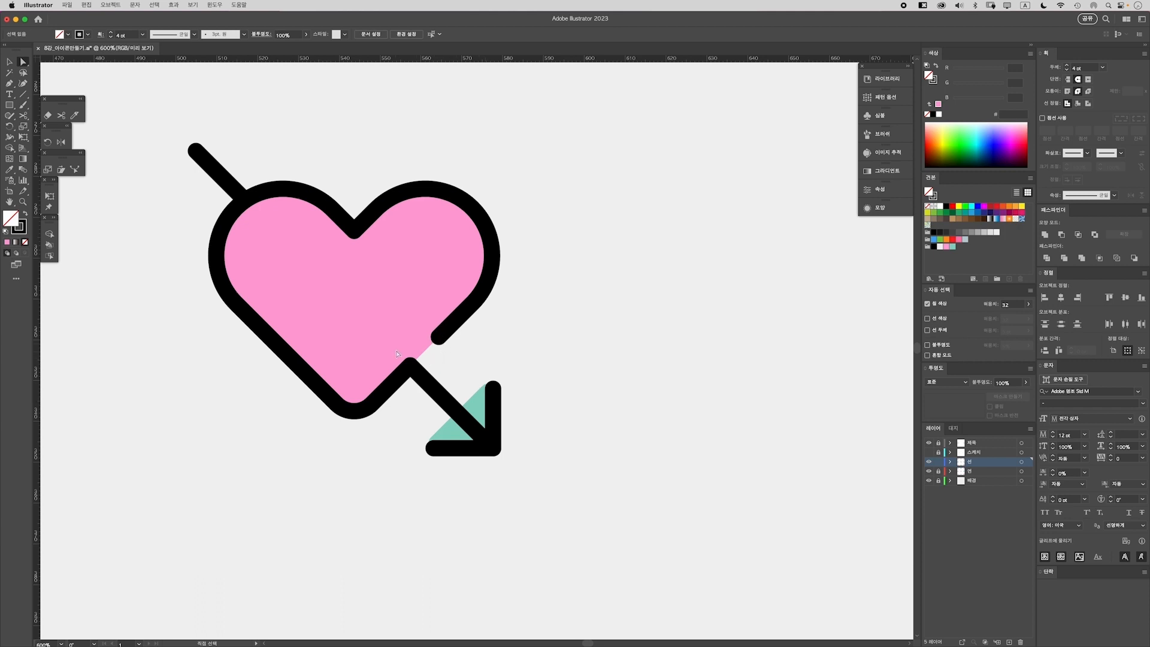
Average the heart outline's lower open end with the arrow shaft's end along both axes and join them into one path
drag(384, 358, 473, 471)
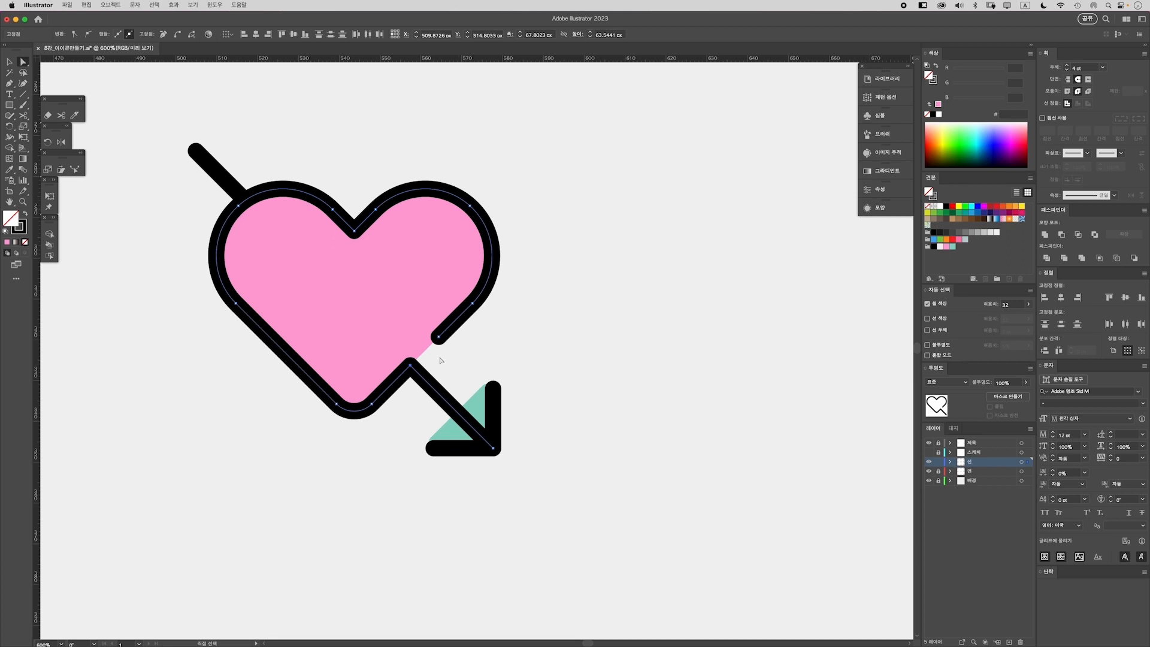
right_click(420, 367)
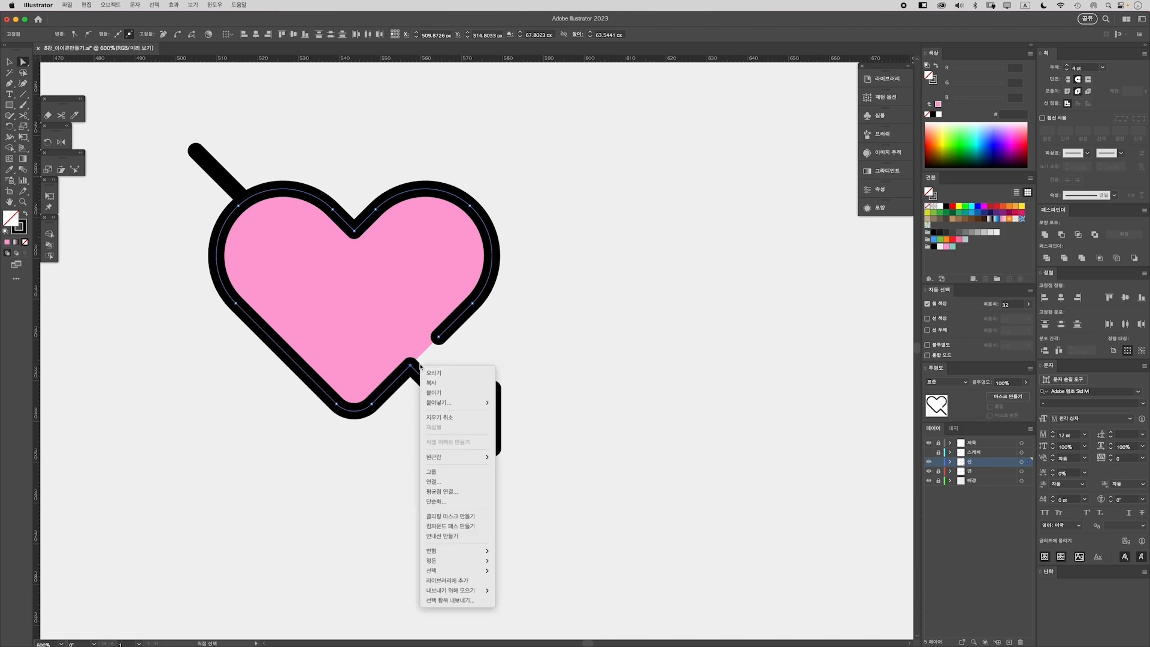
click(446, 491)
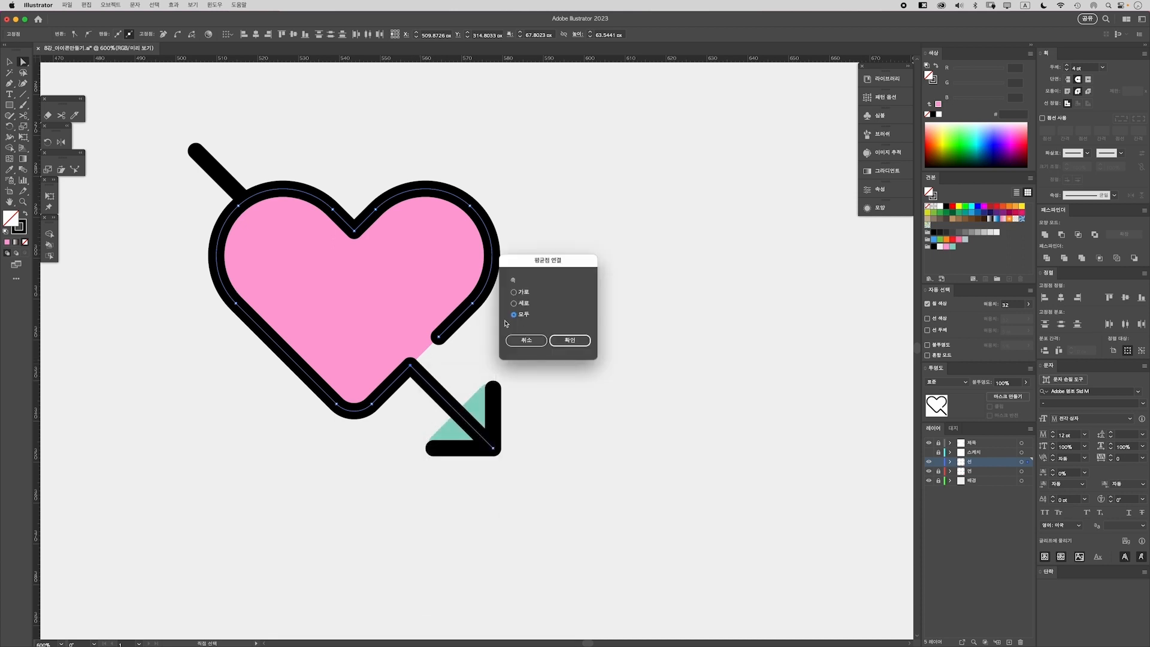
click(568, 340)
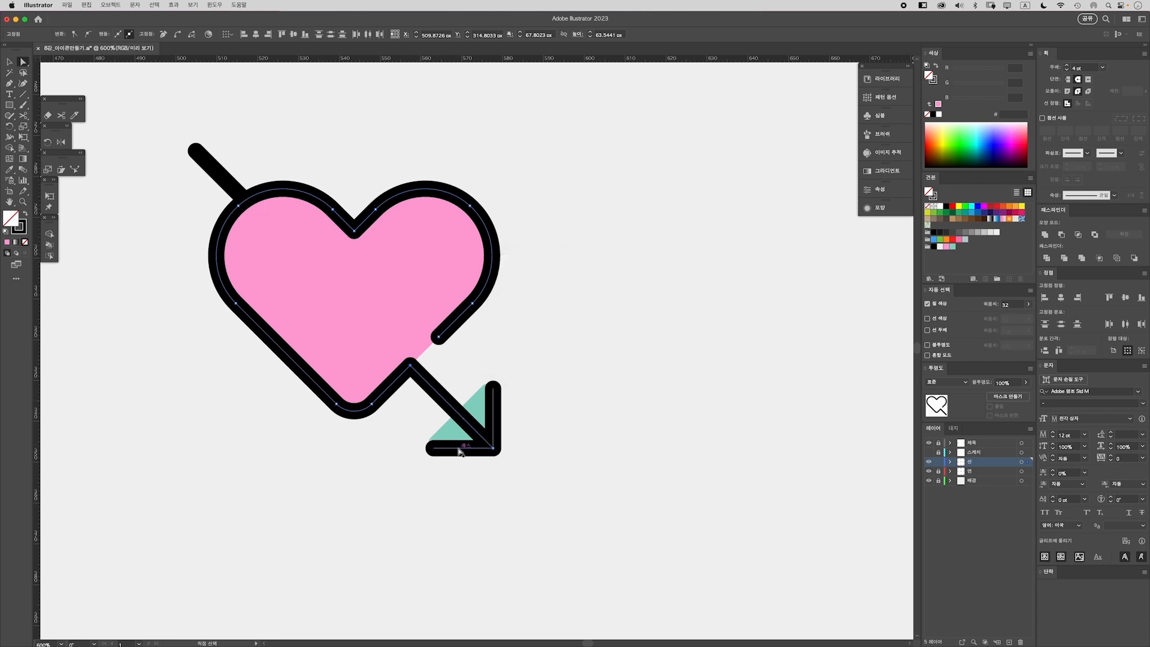
key(super+j)
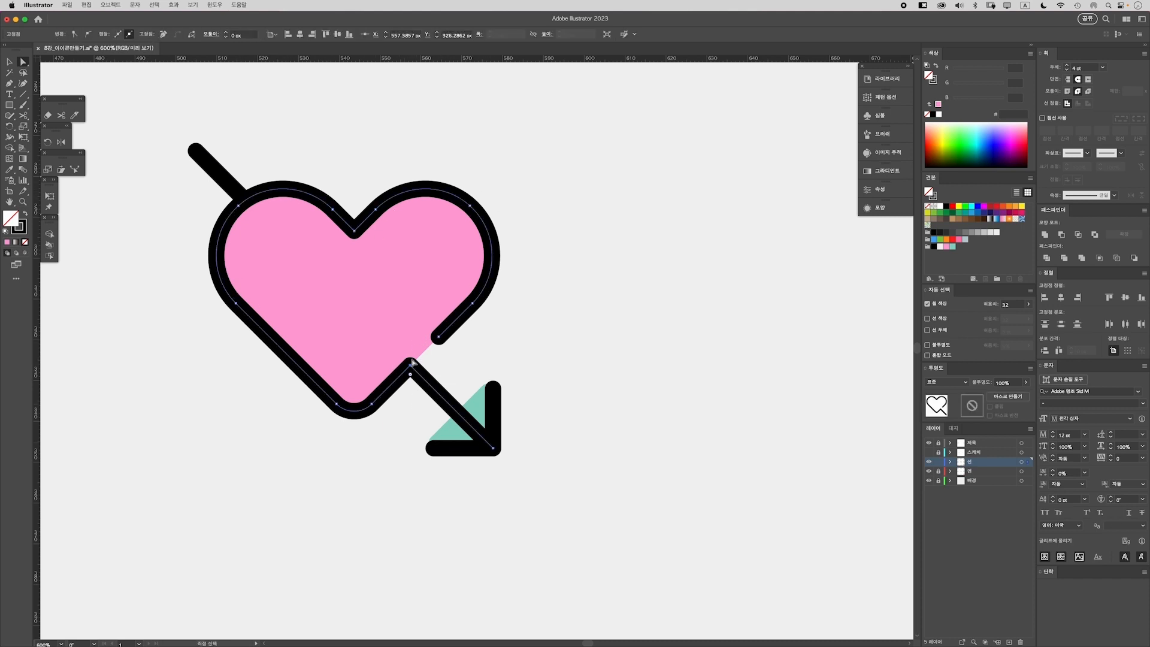
Round the corner where the heart's outline turns into the arrow shaft to a radius of about 3.7 px and clear the selection
click(411, 367)
key(super+equal)
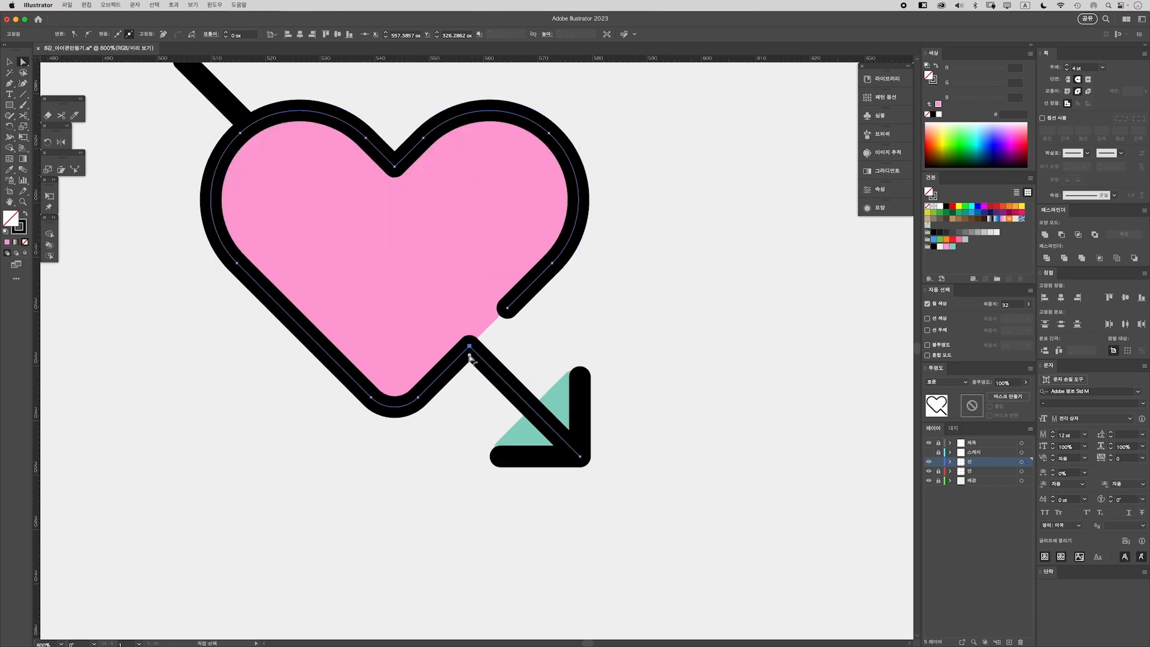
drag(470, 357, 473, 379)
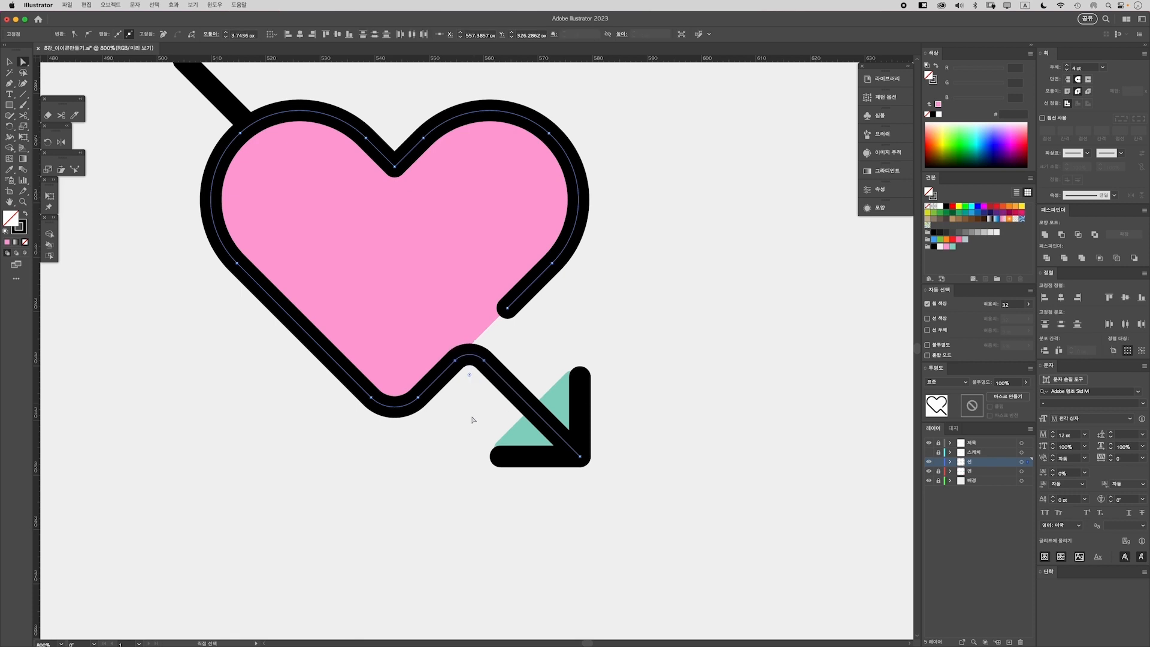
click(473, 407)
Cut the magnifier's circle outline at the handle junction and slightly above it with the Scissors tool, and delete the segment between the cuts
key(super+minus)
key(super+minus)
key(super+minus)
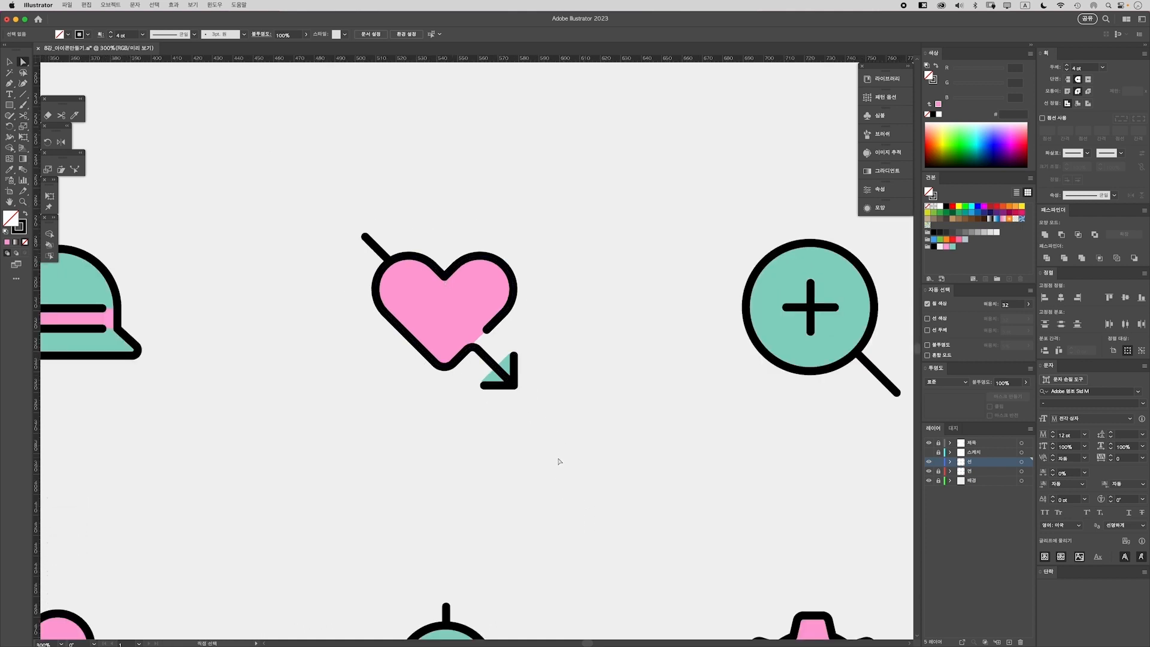
scroll(529, 434, right, 5)
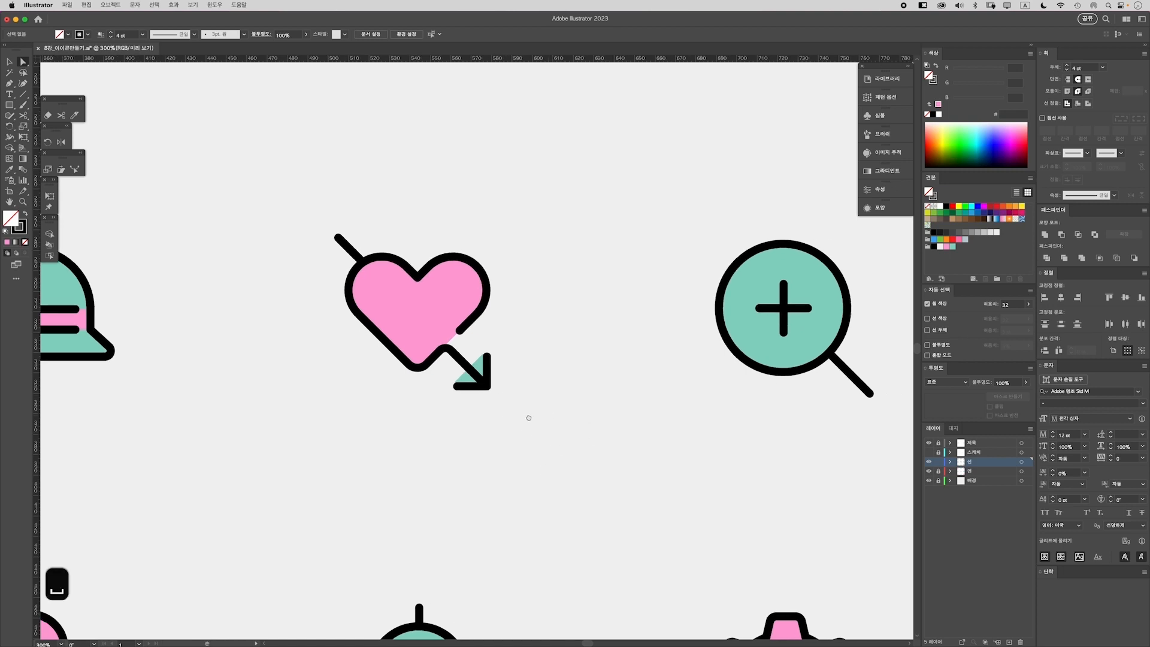
scroll(520, 387, right, 3)
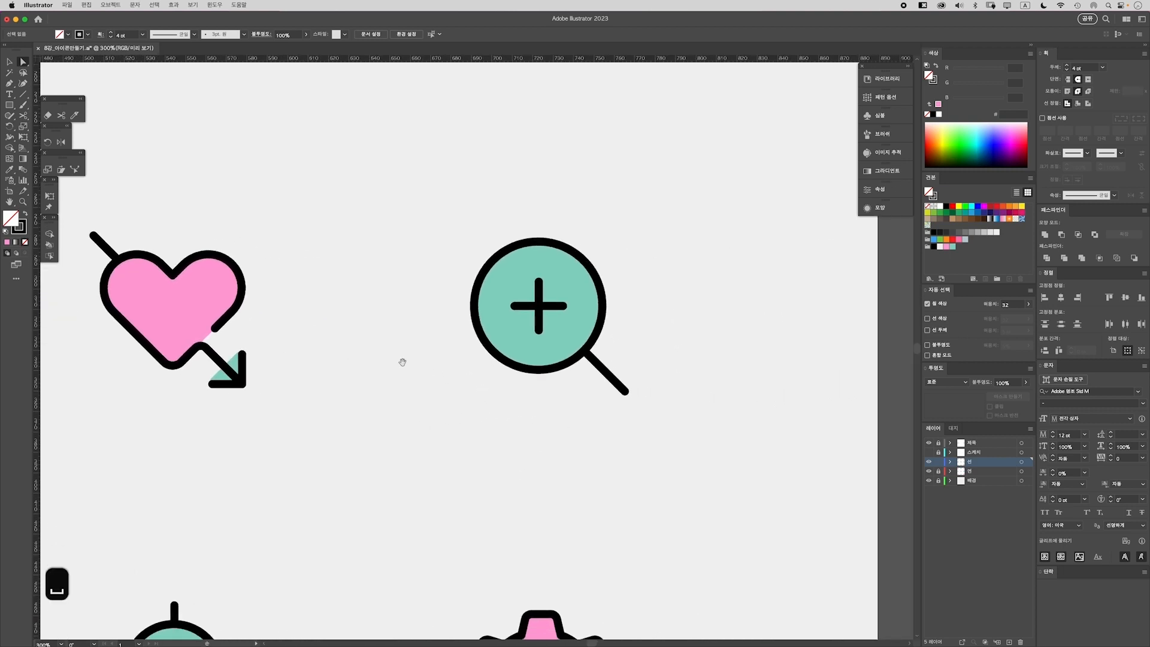
key(super+equal)
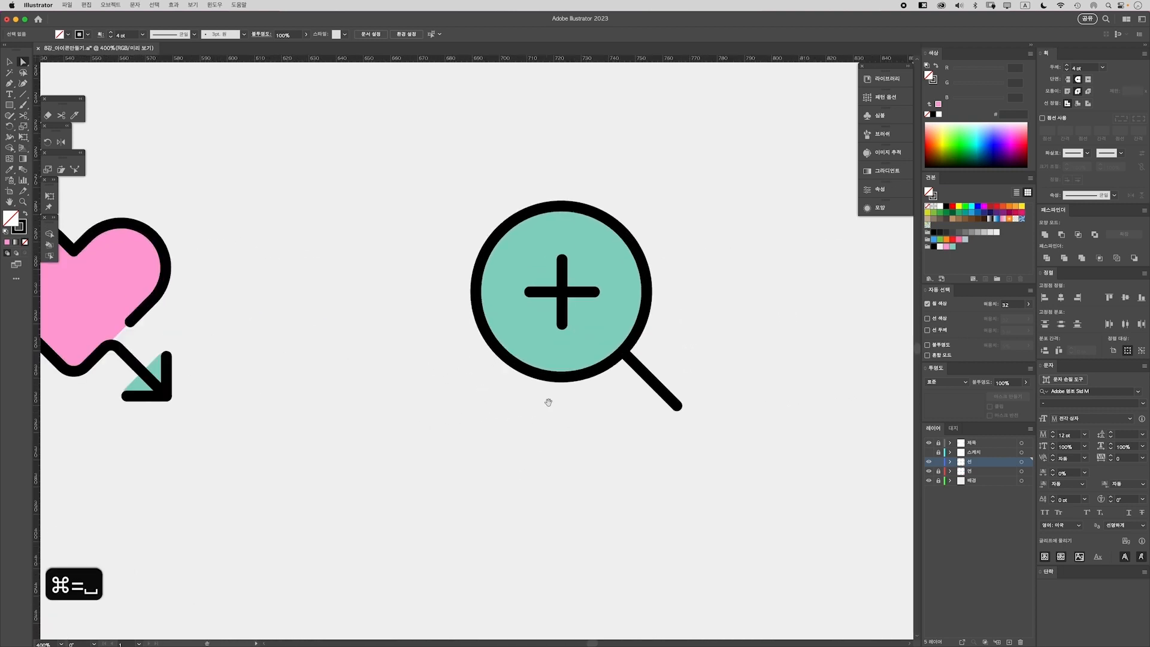
key(super+equal)
key(super+equal)
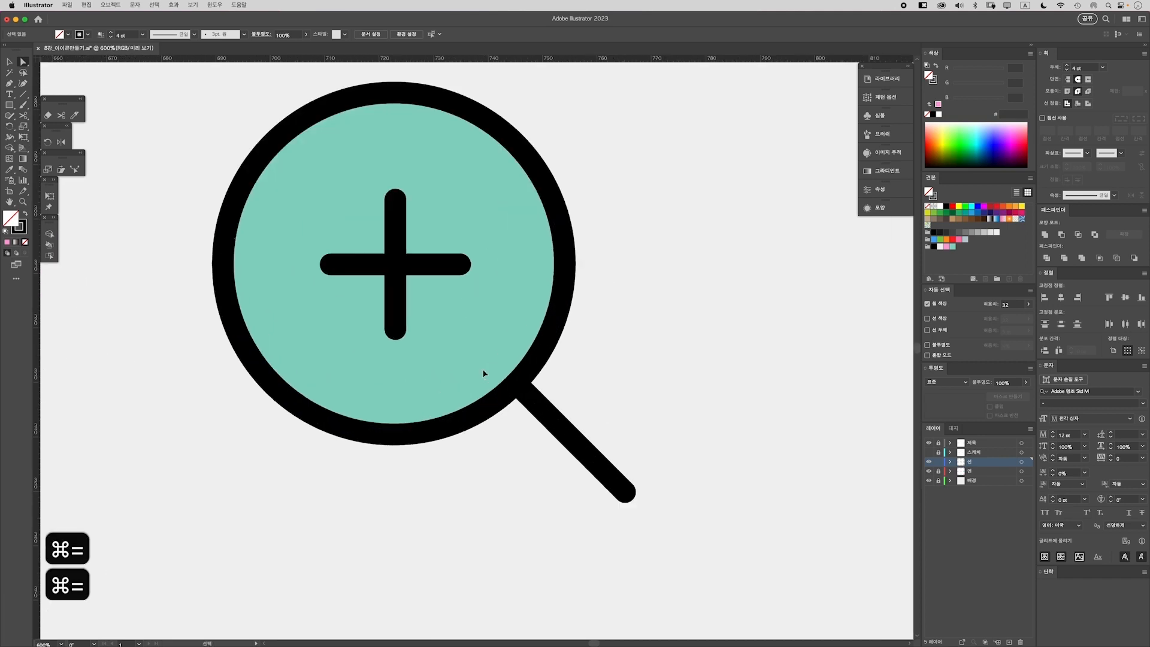
scroll(495, 444, right, 1)
click(475, 403)
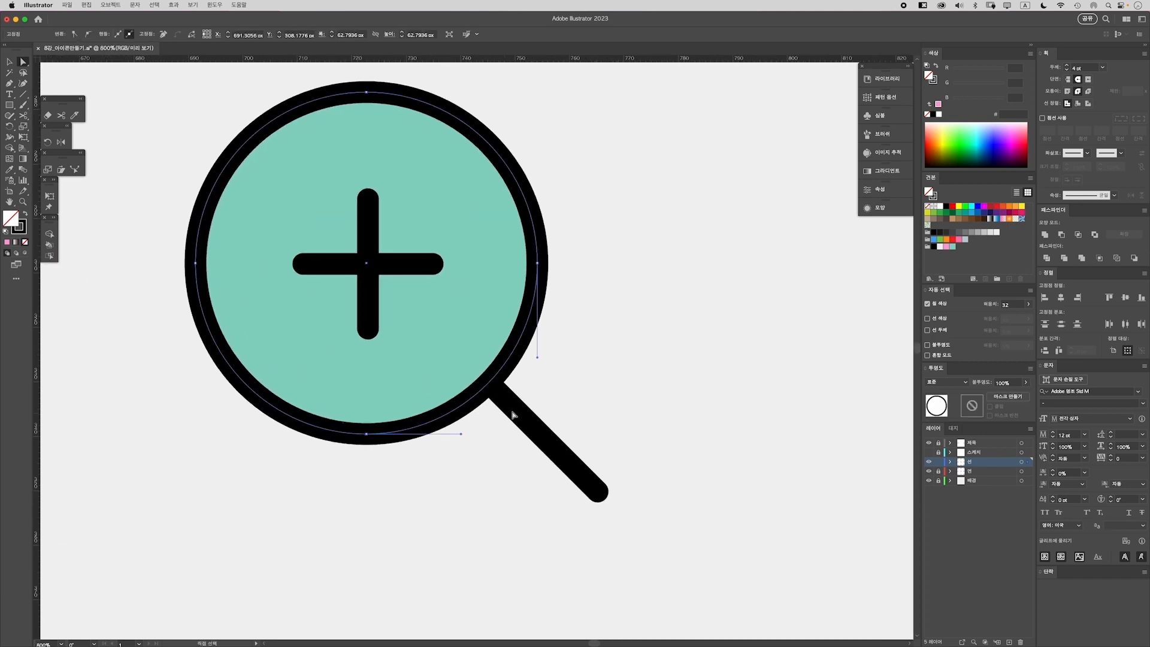
key(c)
click(490, 381)
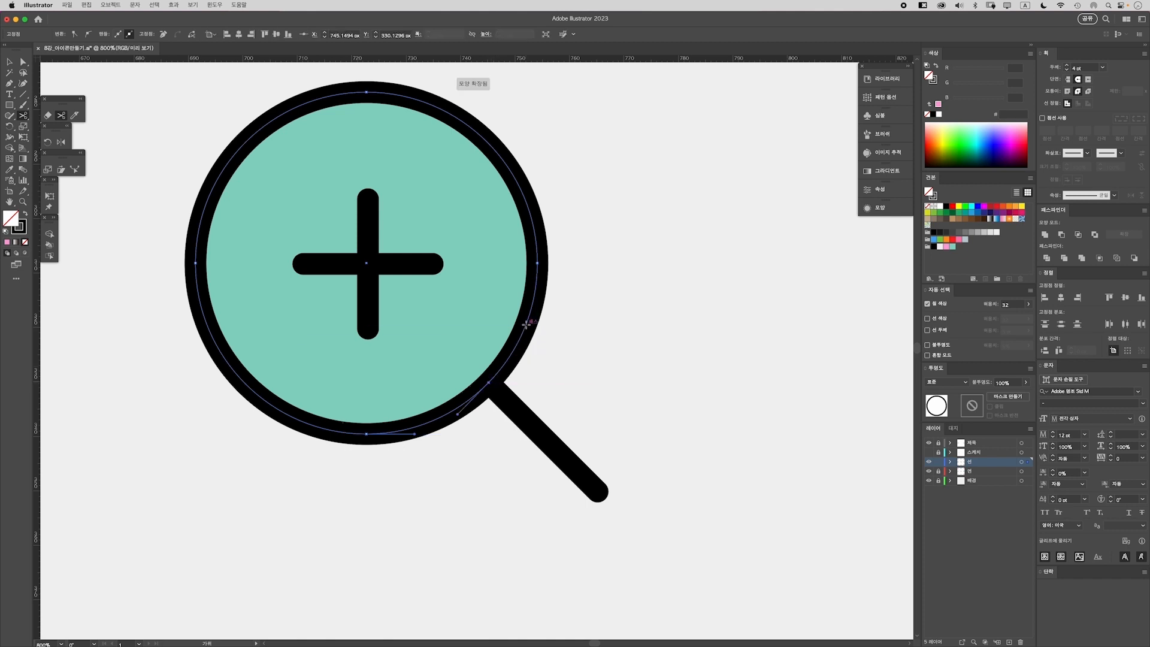
click(526, 324)
key(BackSpace)
key(BackSpace)
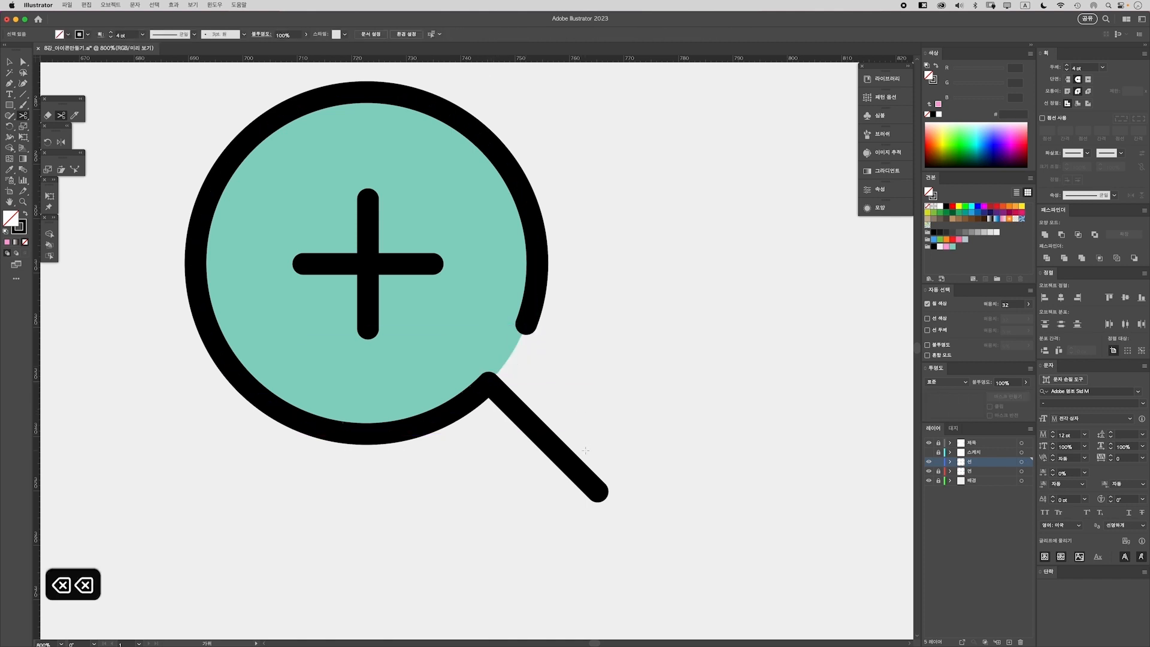
Average the magnifier circle's lower open end with the handle's upper end and join them into one path
key(a)
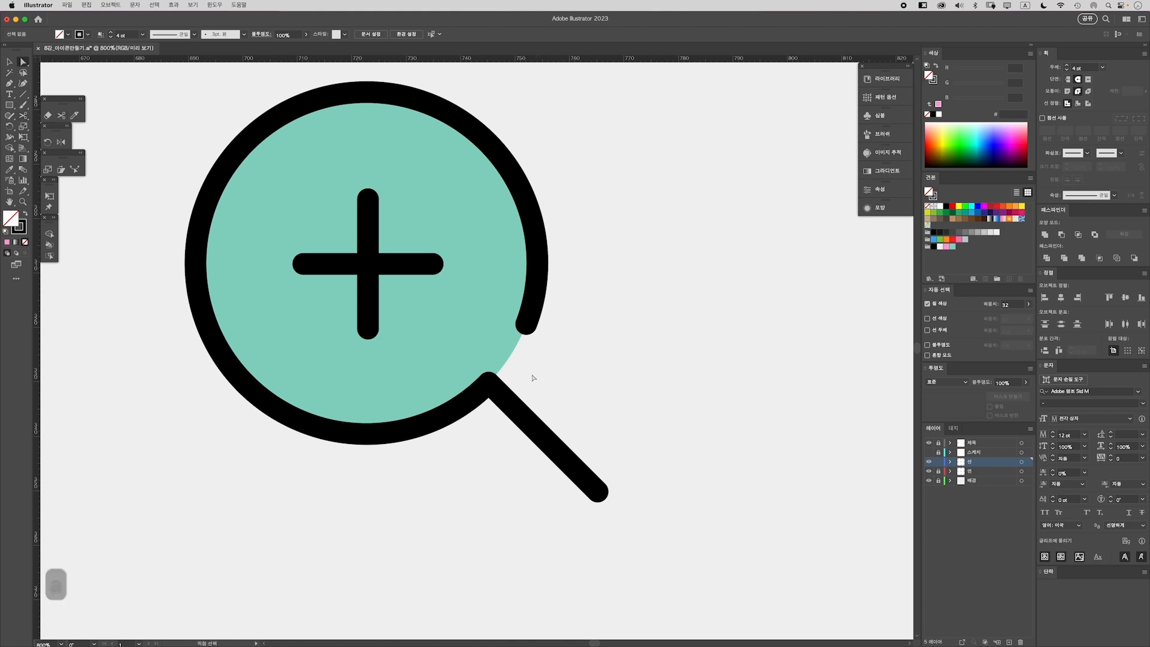
drag(480, 391, 515, 427)
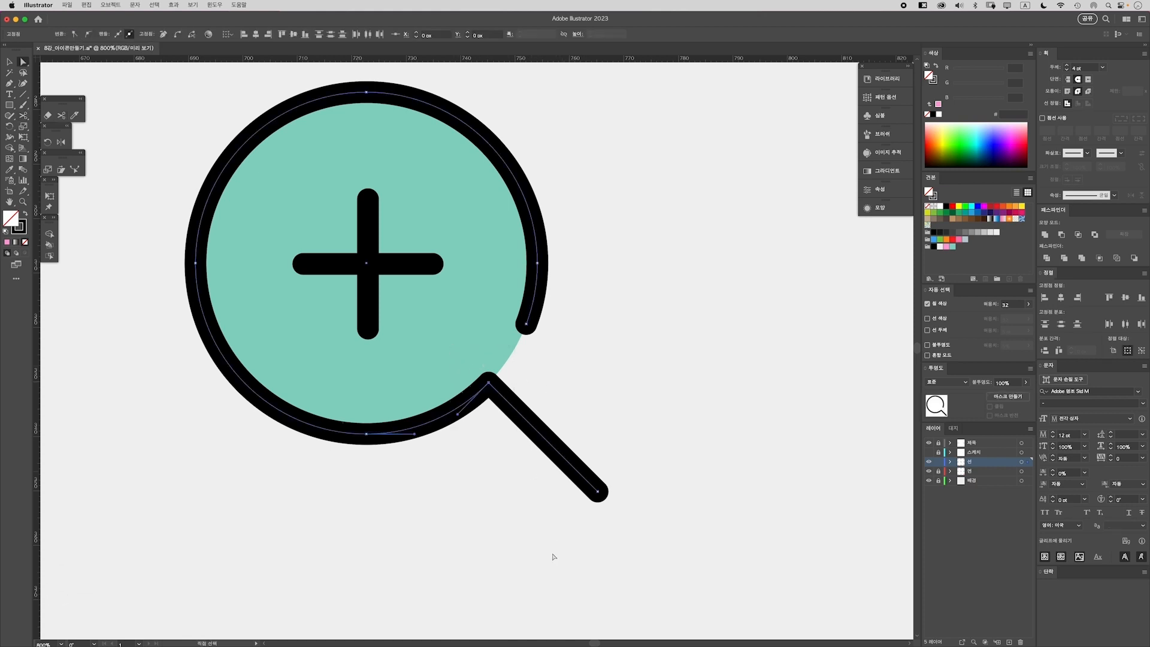
right_click(507, 385)
click(557, 512)
key(Return)
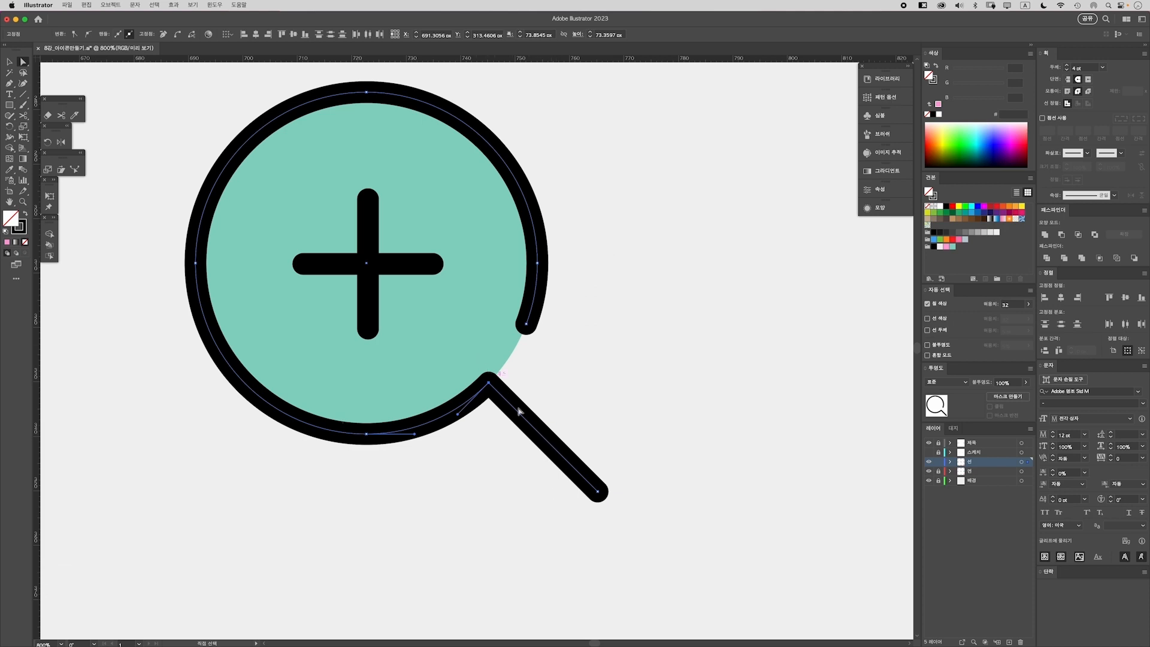
key(super+j)
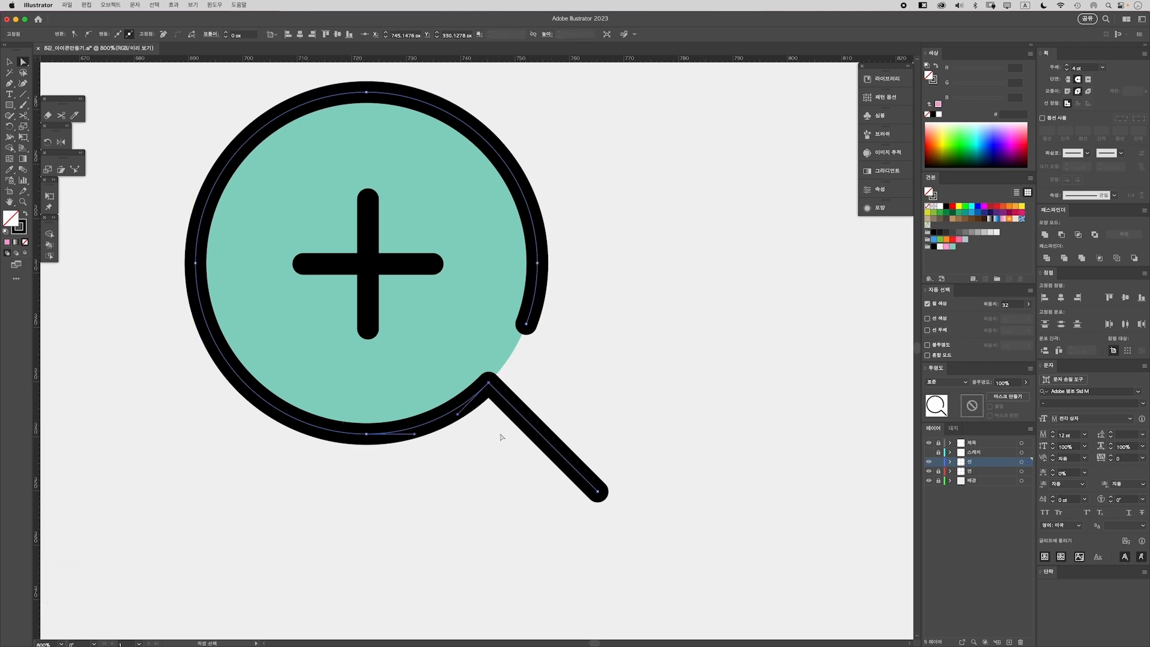
Round the corner where the magnifier's circle turns into the handle and clear the selection
click(499, 434)
click(489, 384)
drag(490, 397, 492, 419)
click(501, 440)
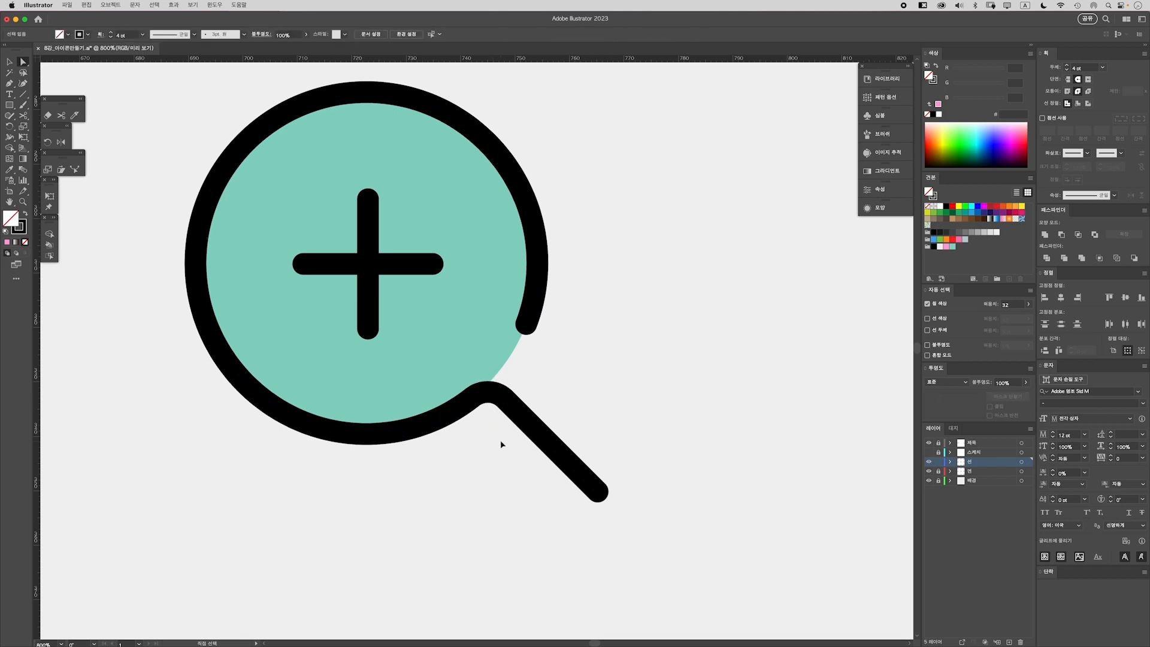
Cut the person icon's outline with the Scissors tool on both sides of its lower-right corner
key(super+minus)
key(super+minus)
key(super+minus)
key(super+minus)
key(super+minus)
drag(410, 416, 541, 390)
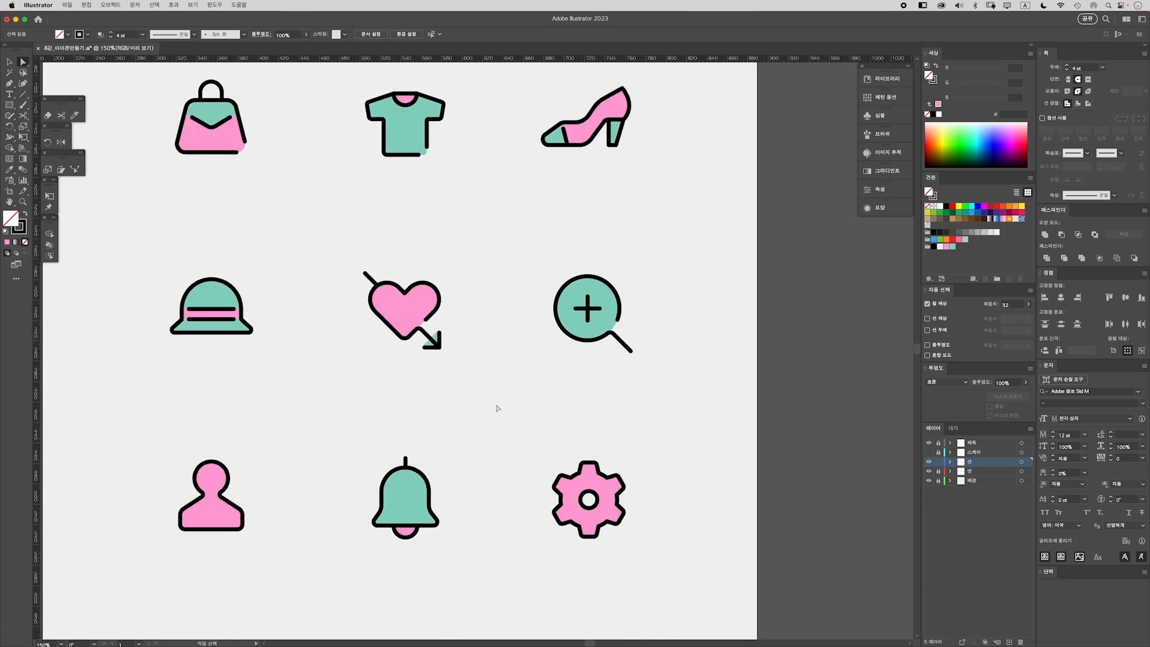
scroll(375, 367, left, 5)
key(super+equal)
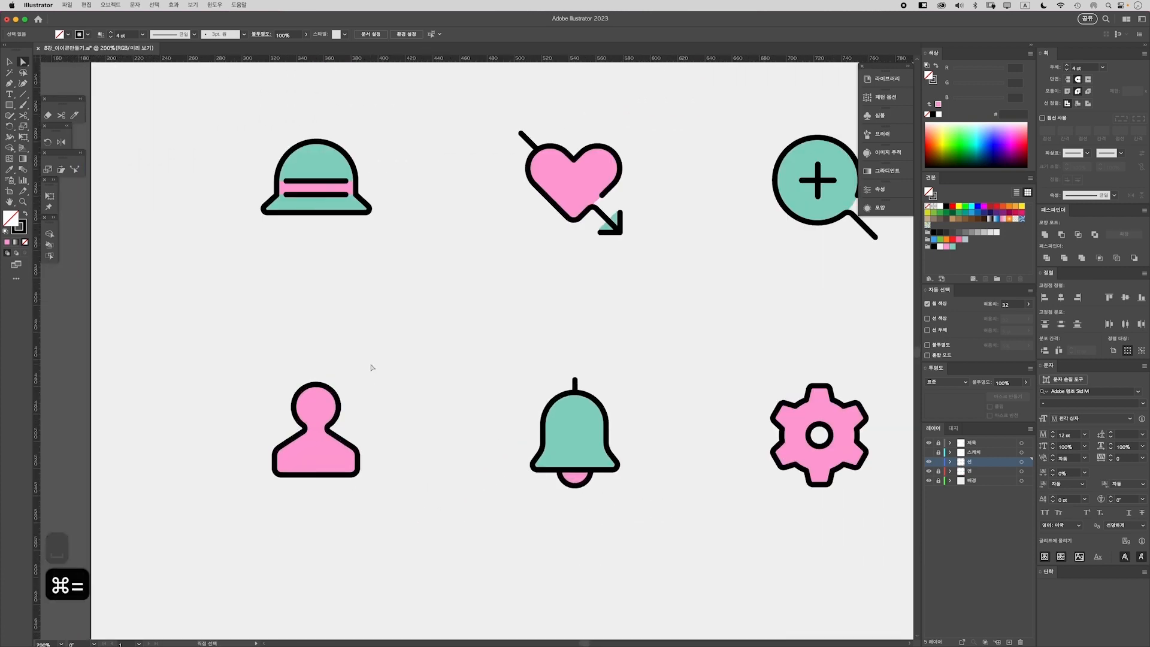
scroll(431, 378, left, 2)
scroll(491, 387, down, 1)
key(super+equal)
key(c)
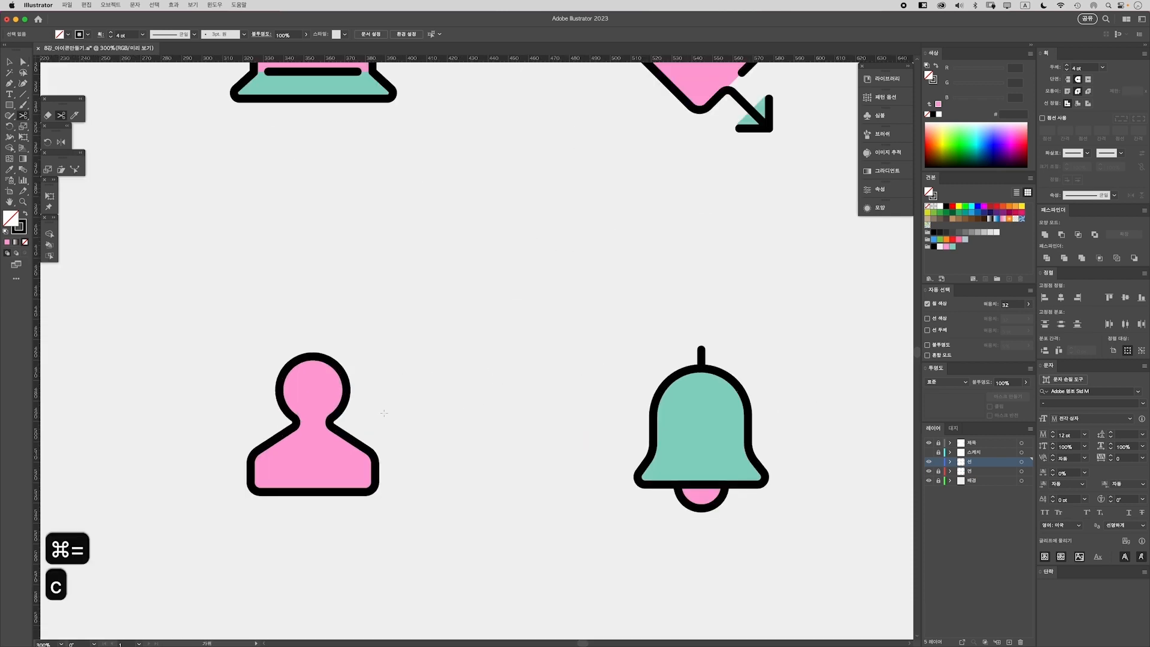
key(super+equal)
drag(403, 395, 456, 360)
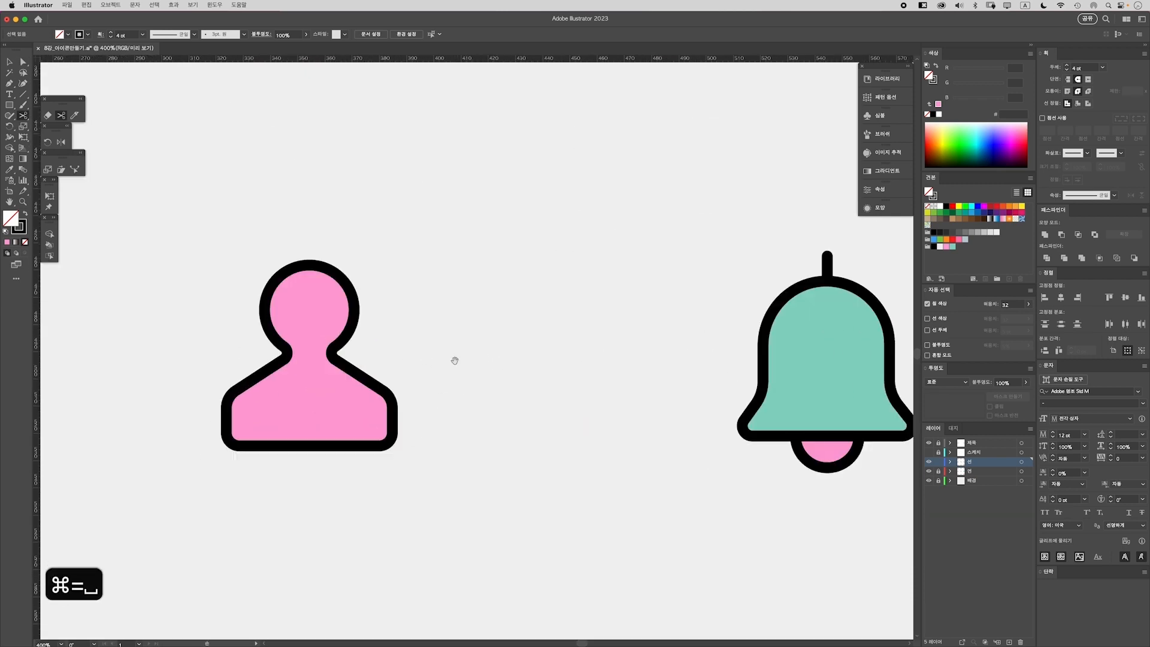
click(392, 430)
click(376, 445)
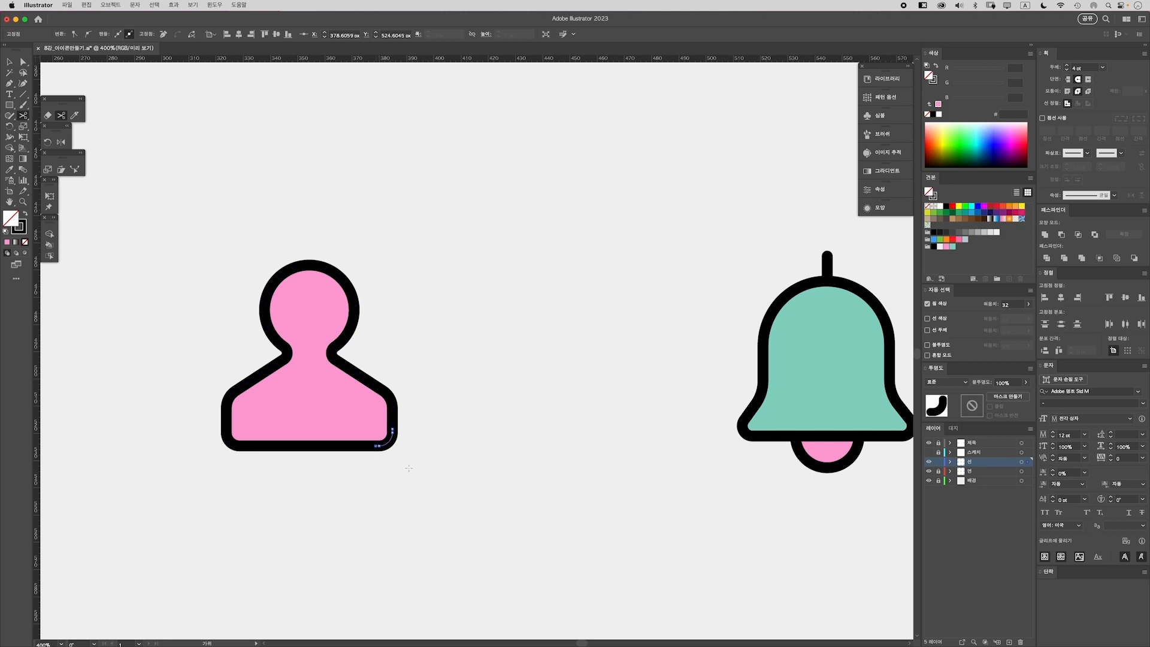
Delete the cut-off corner segment from the person icon's outline
key(a)
key(BackSpace)
key(BackSpace)
key(BackSpace)
Widen the gap in the person icon's outline by nudging the side line's end up and the base line's end left, then clear the selection
click(392, 429)
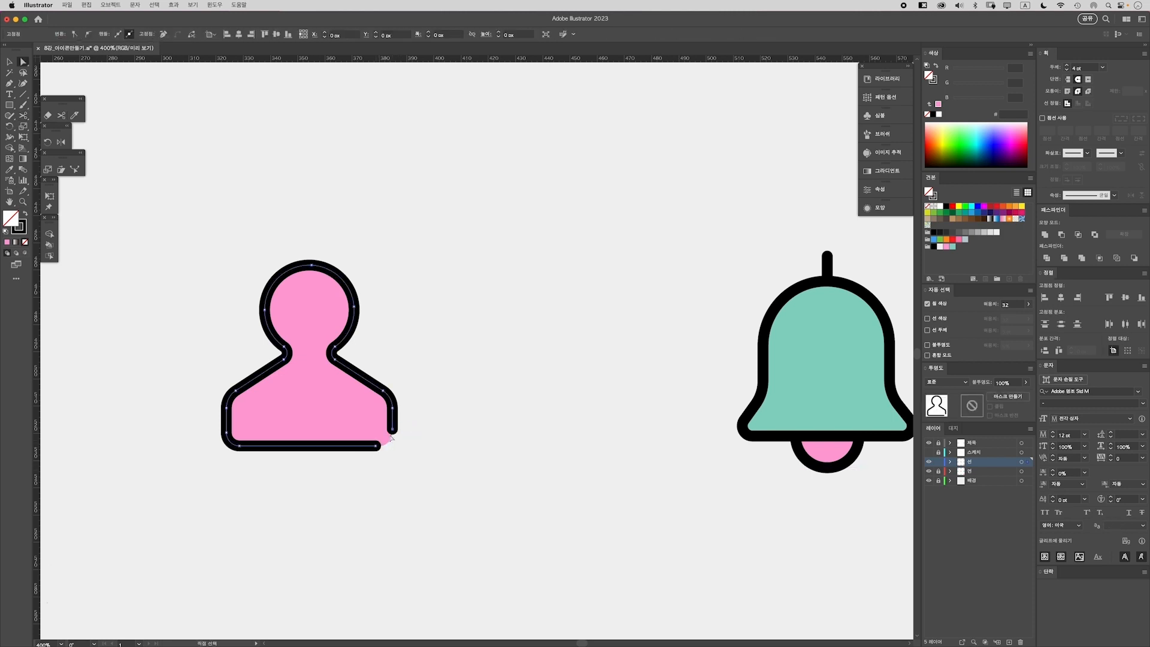
key(Up)
click(376, 445)
key(Left)
key(Left)
click(389, 473)
click(392, 430)
key(Up)
key(Up)
key(Up)
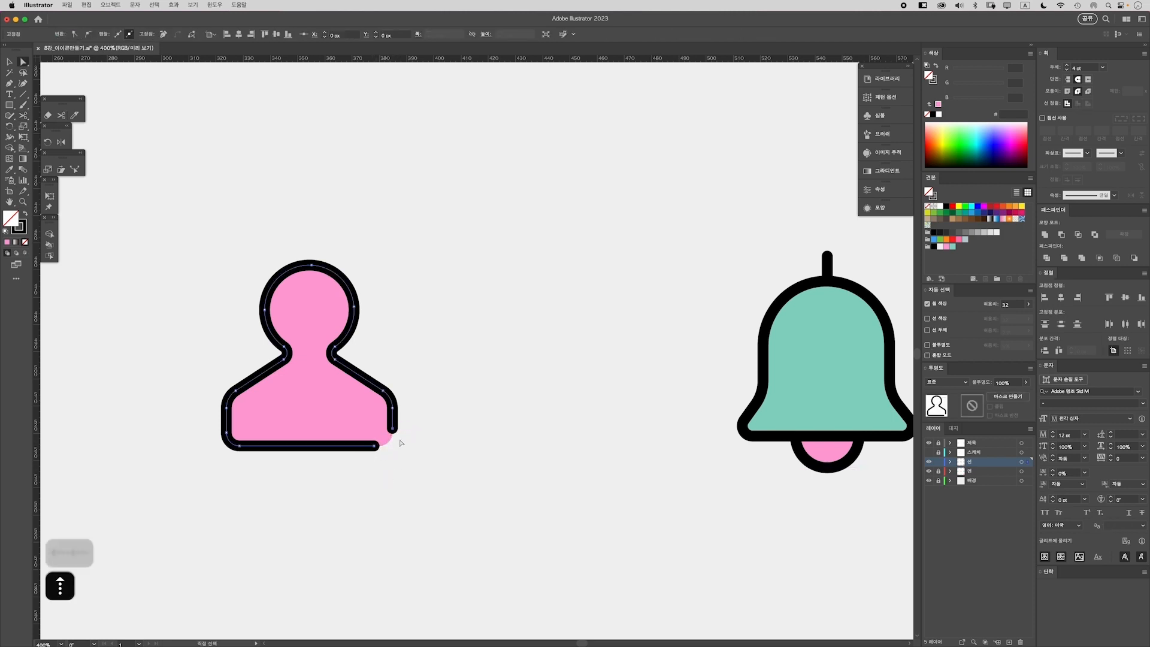
click(400, 461)
key(super+minus)
key(super+minus)
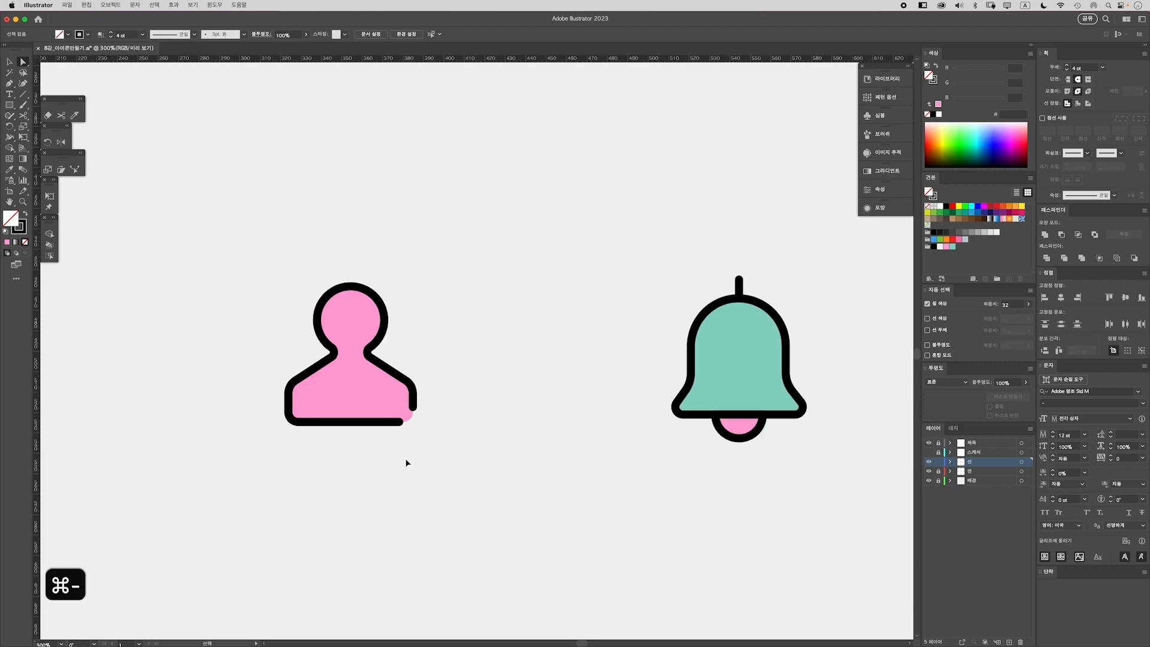
Nudge the end of the person icon's side line up at the corner gap and clear the selection
click(426, 400)
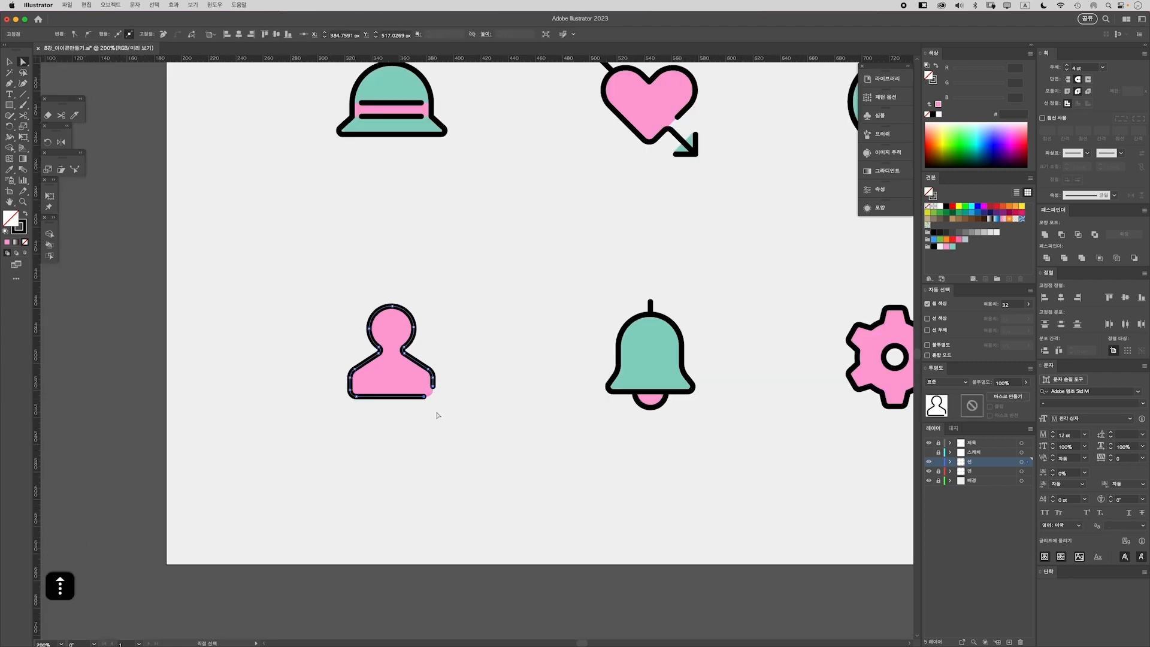
click(440, 415)
click(433, 387)
key(Up)
click(490, 494)
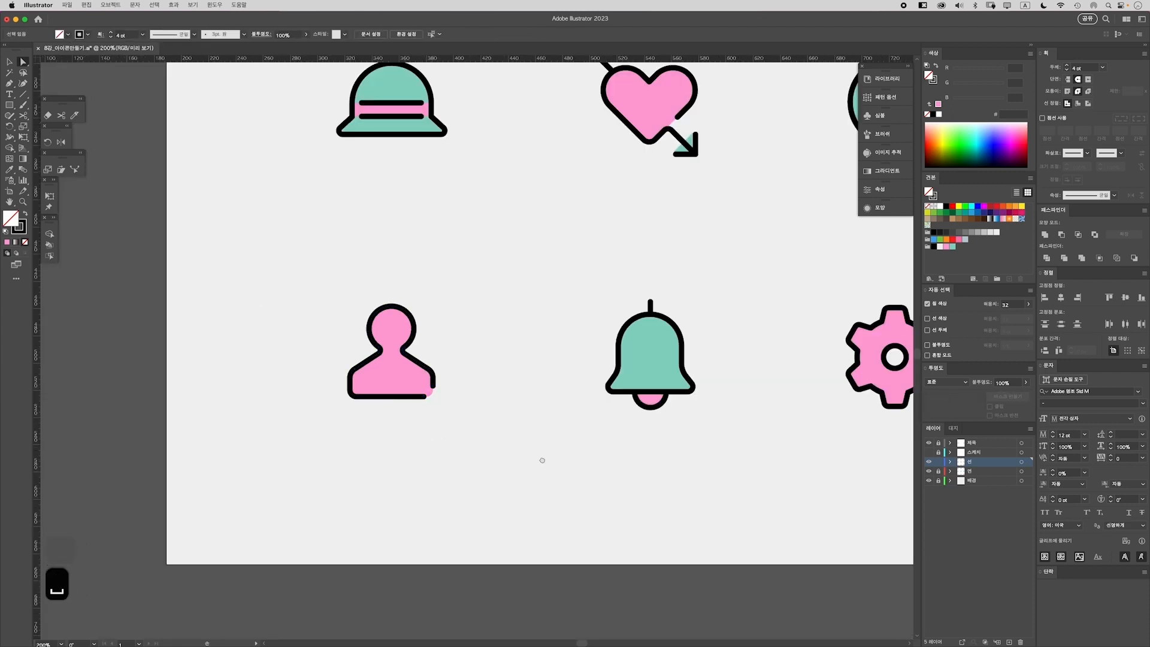
drag(541, 460, 351, 454)
key(super+equal)
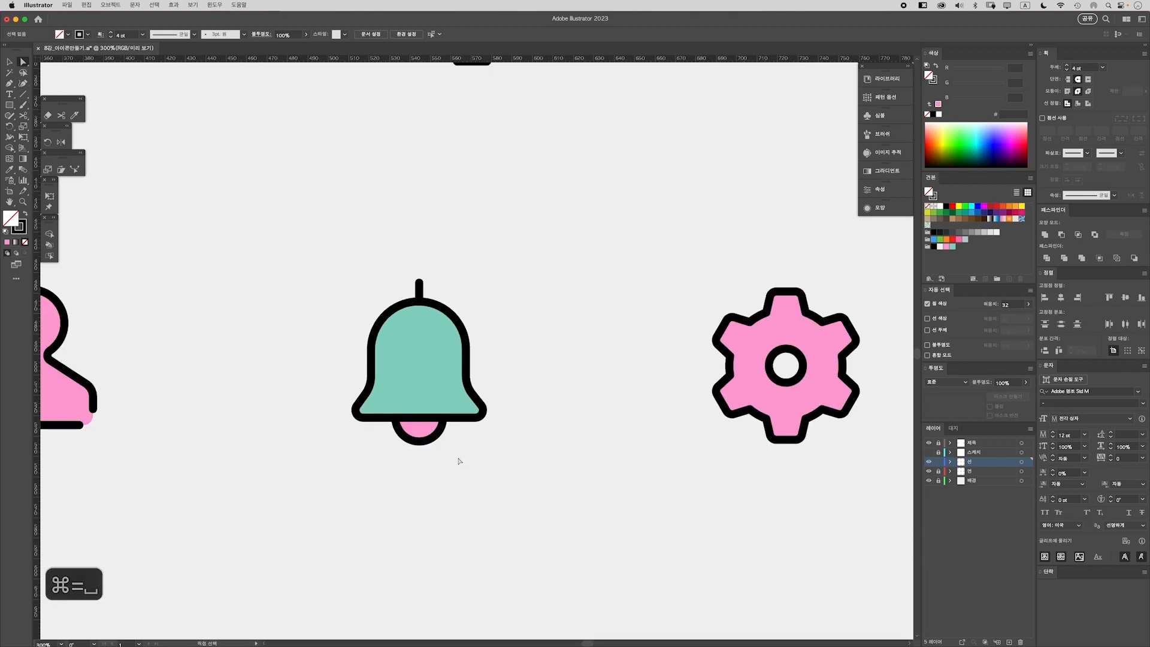
click(424, 426)
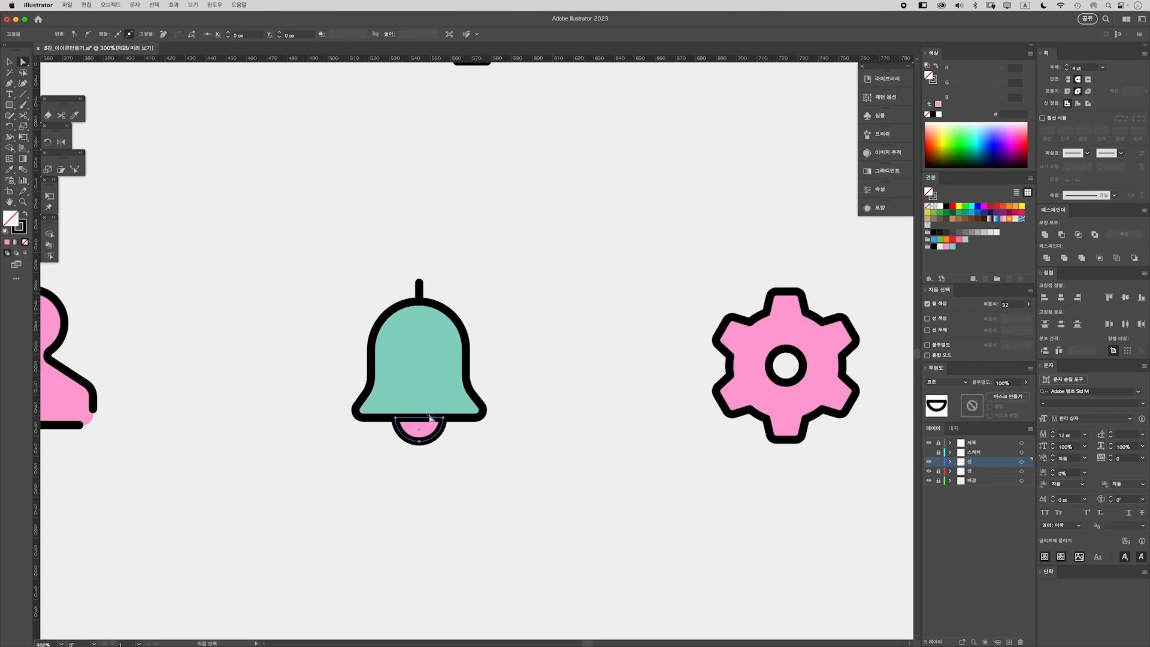
key(super+equal)
key(super+equal)
key(c)
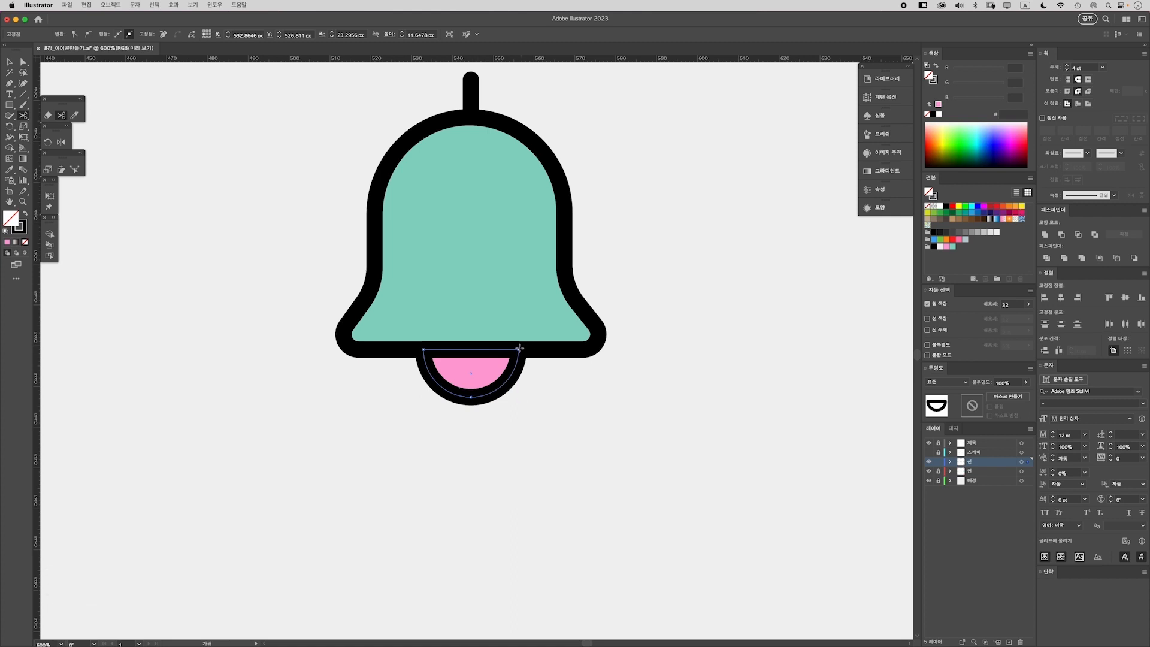
key(v)
key(v)
key(v)
key(v)
key(v)
key(v)
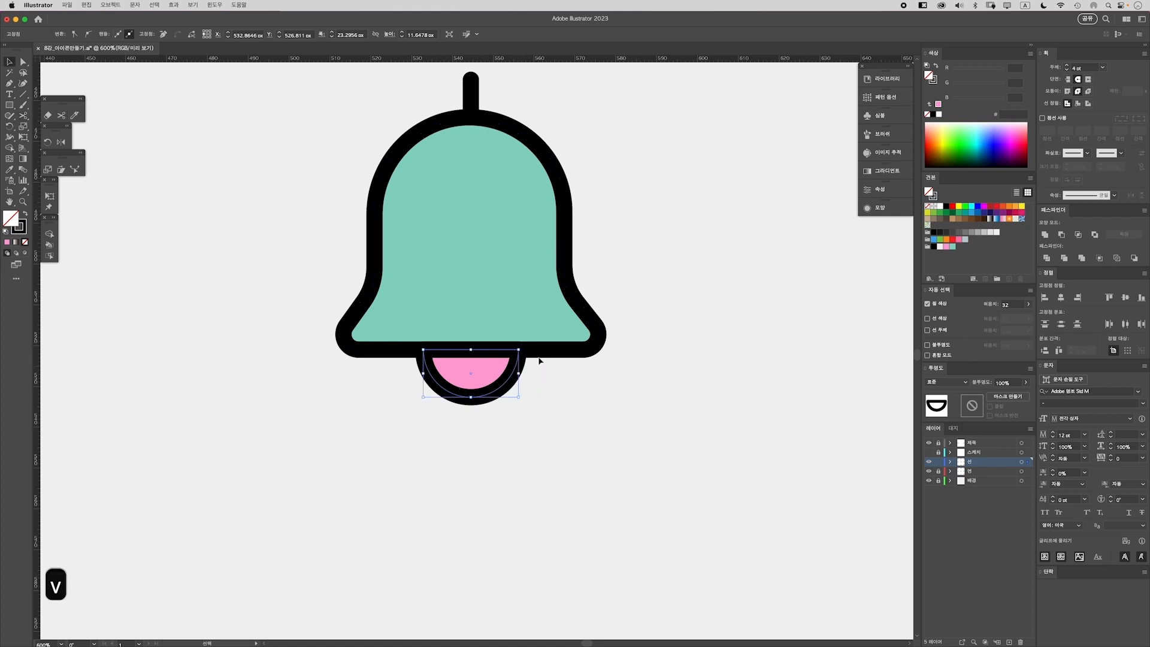
Cut the bell outline's base line with the Scissors tool at two points just right of the clapper
click(536, 355)
key(c)
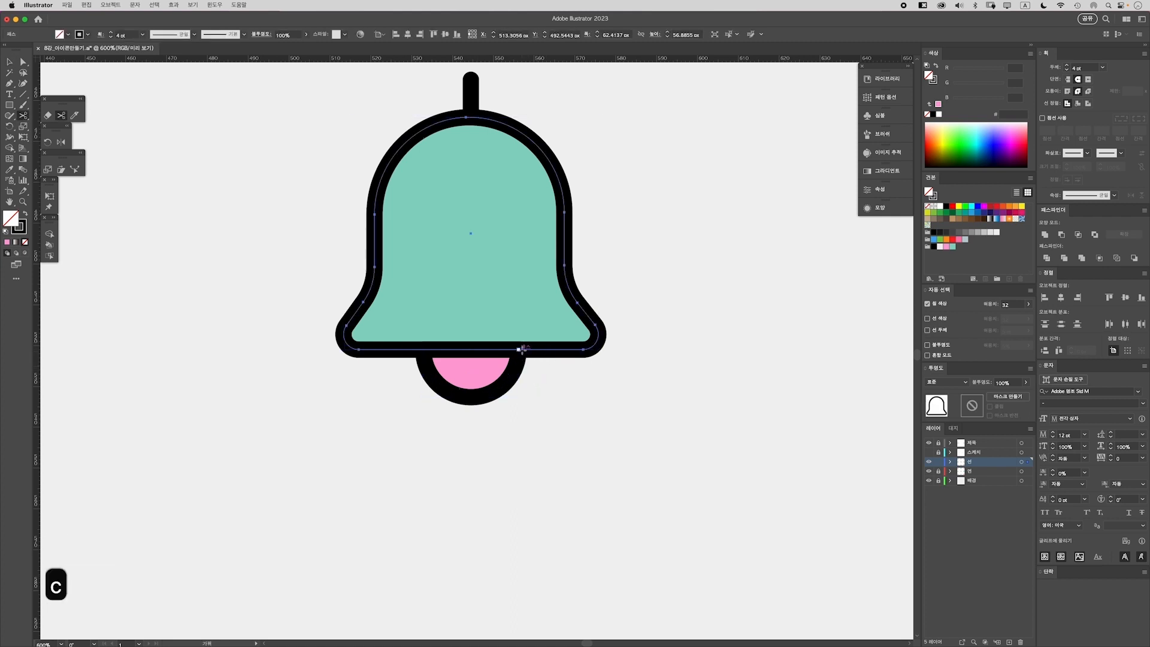
click(519, 349)
click(557, 349)
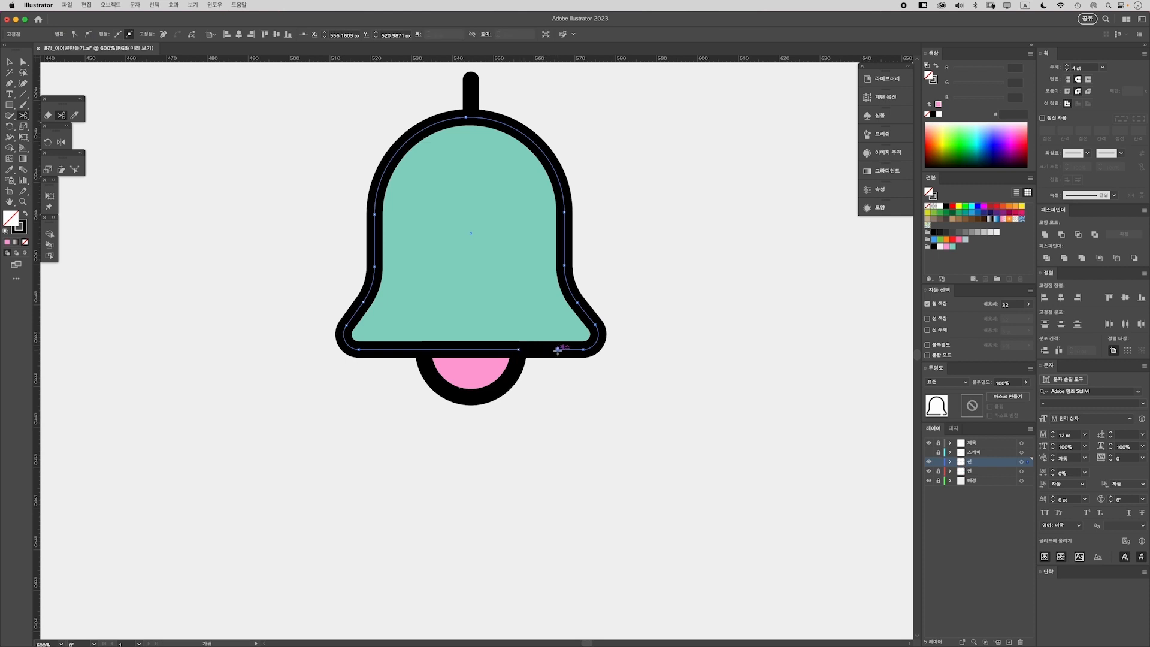
Delete the cut-out segment of the bell's base line beside the clapper
key(a)
click(545, 366)
click(542, 351)
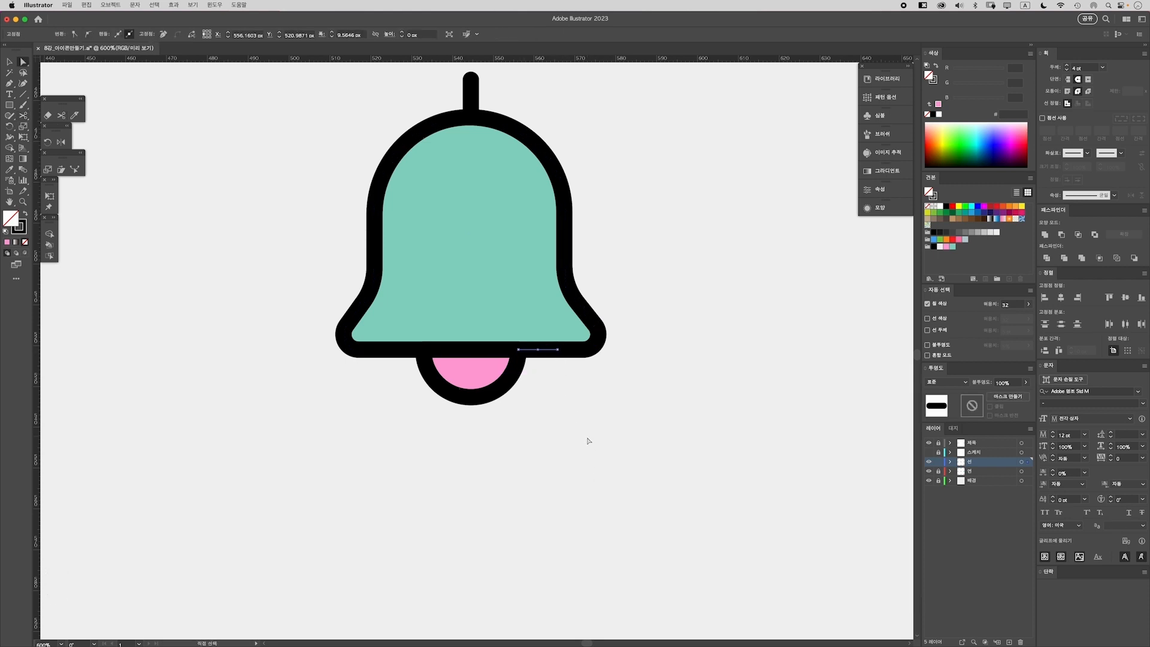
key(BackSpace)
key(BackSpace)
key(BackSpace)
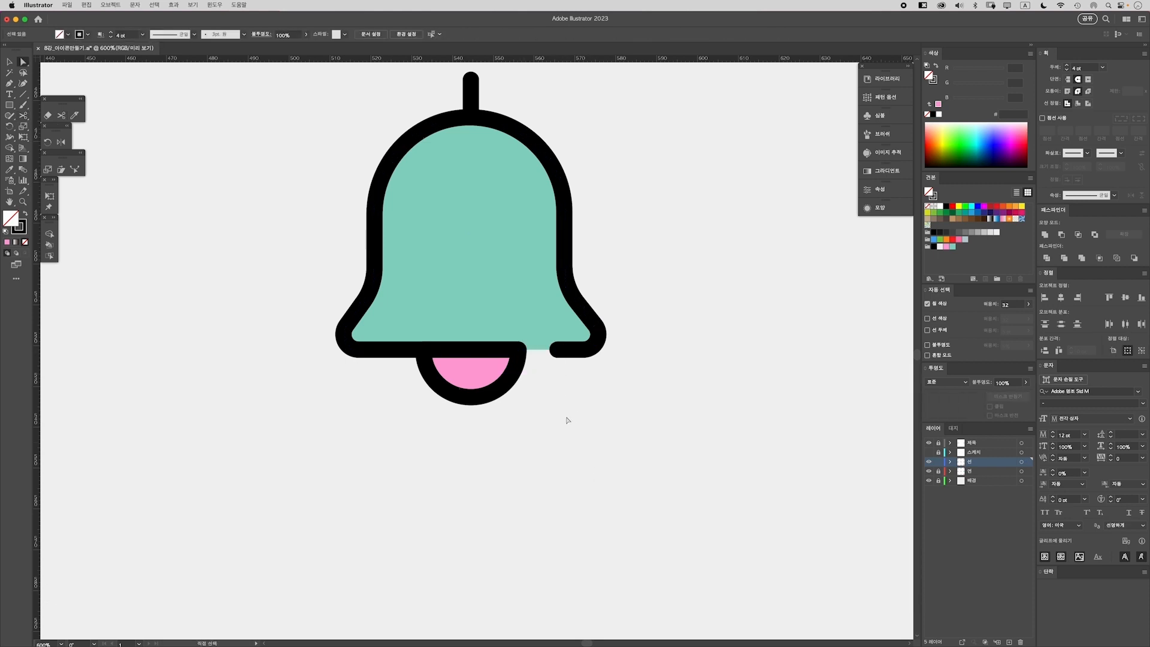
Widen the gap in the bell's base line by nudging the right-hand line end to the right, then clear the selection
key(super+minus)
key(super+minus)
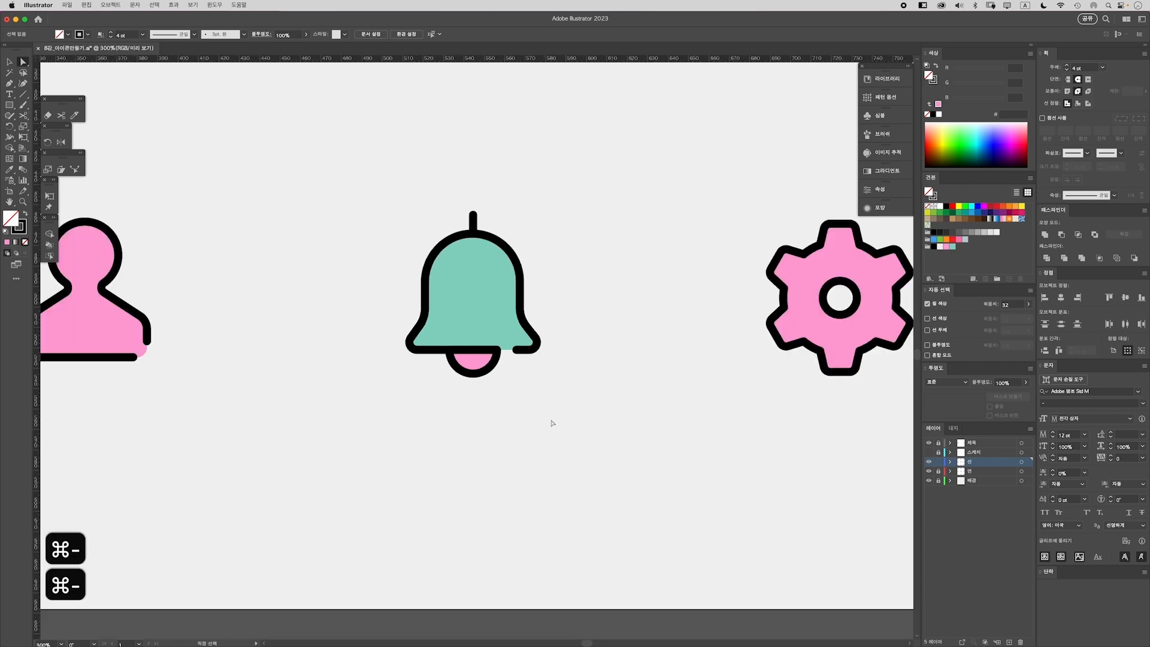
click(518, 350)
key(Right)
key(Right)
key(Right)
click(521, 386)
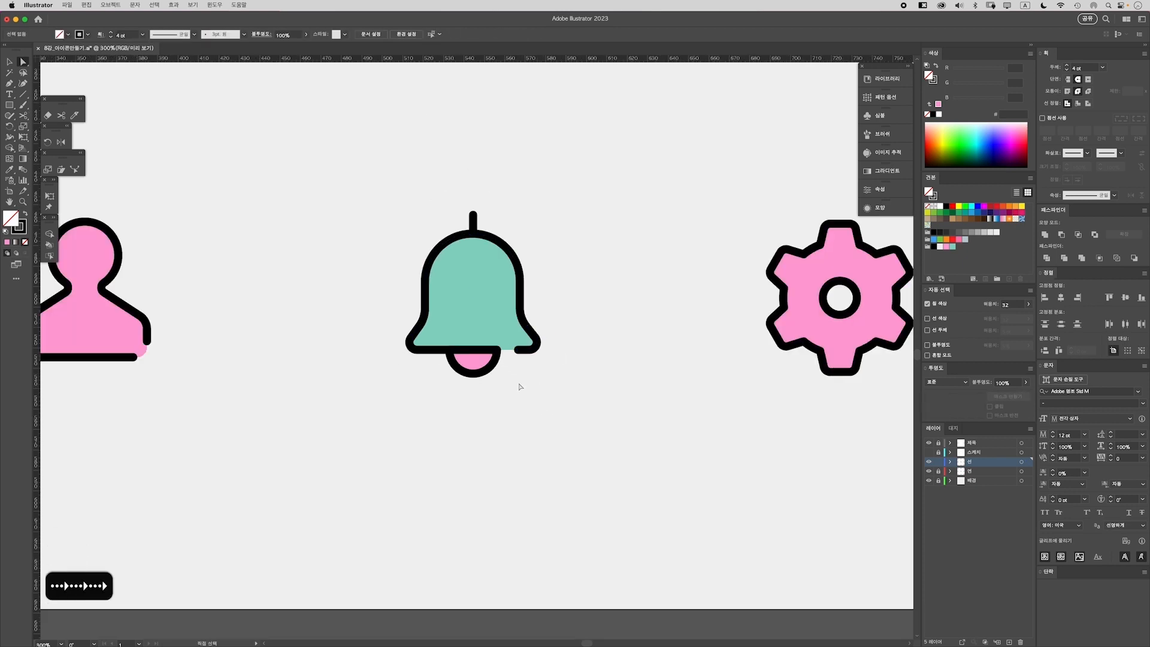
Cut the gear's centre circle outline with the Scissors tool at its right and bottom anchor points
key(super+minus)
key(super+minus)
drag(521, 403, 461, 443)
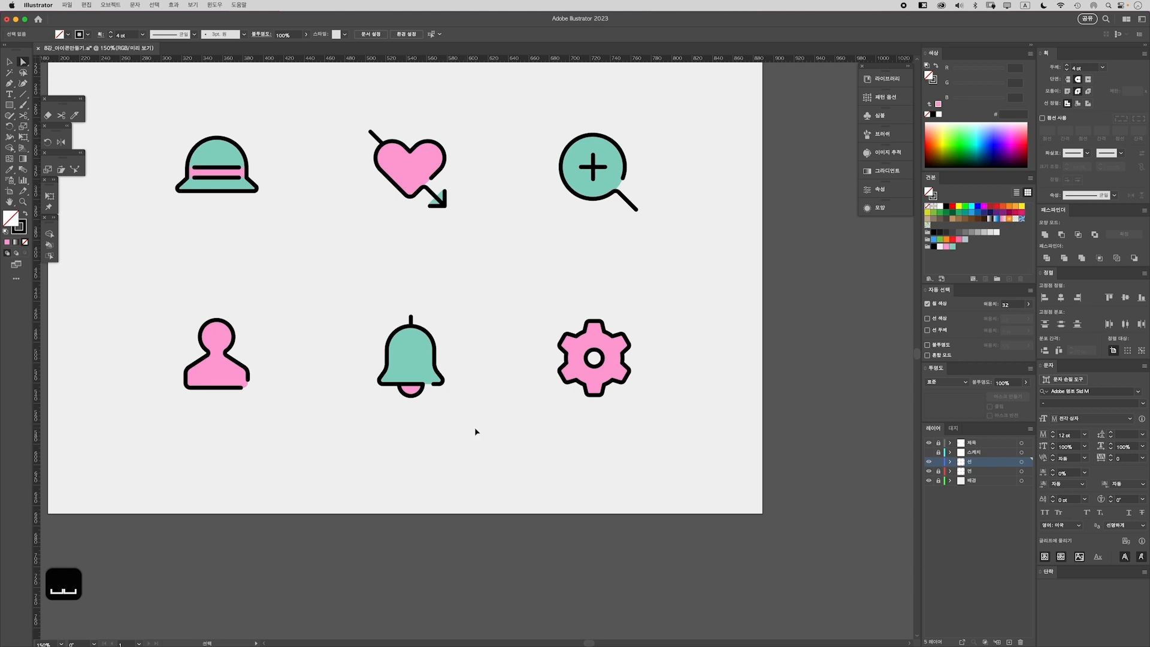
key(super+equal)
key(super+equal)
scroll(476, 431, right, 5)
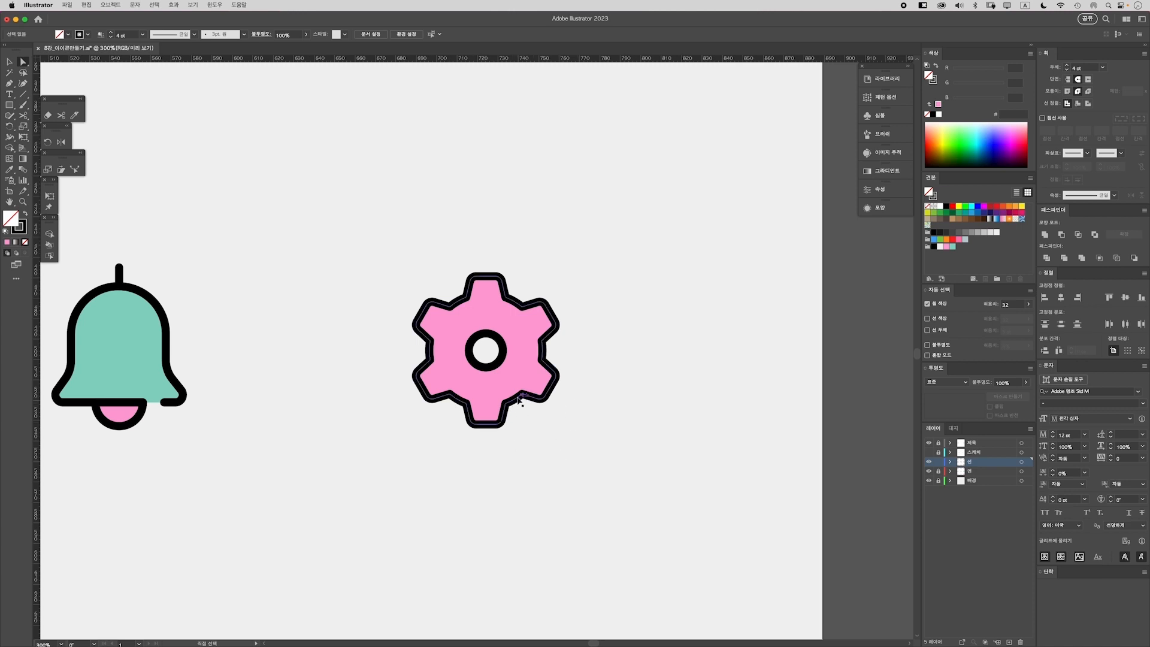
key(super+equal)
click(498, 363)
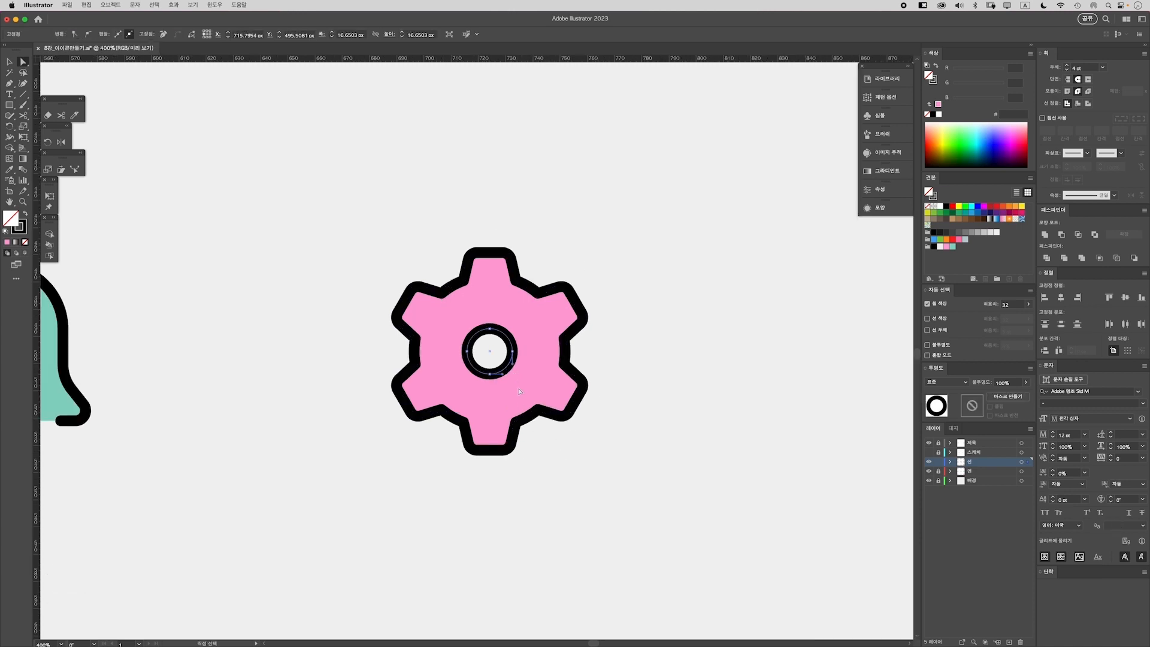
key(c)
click(513, 340)
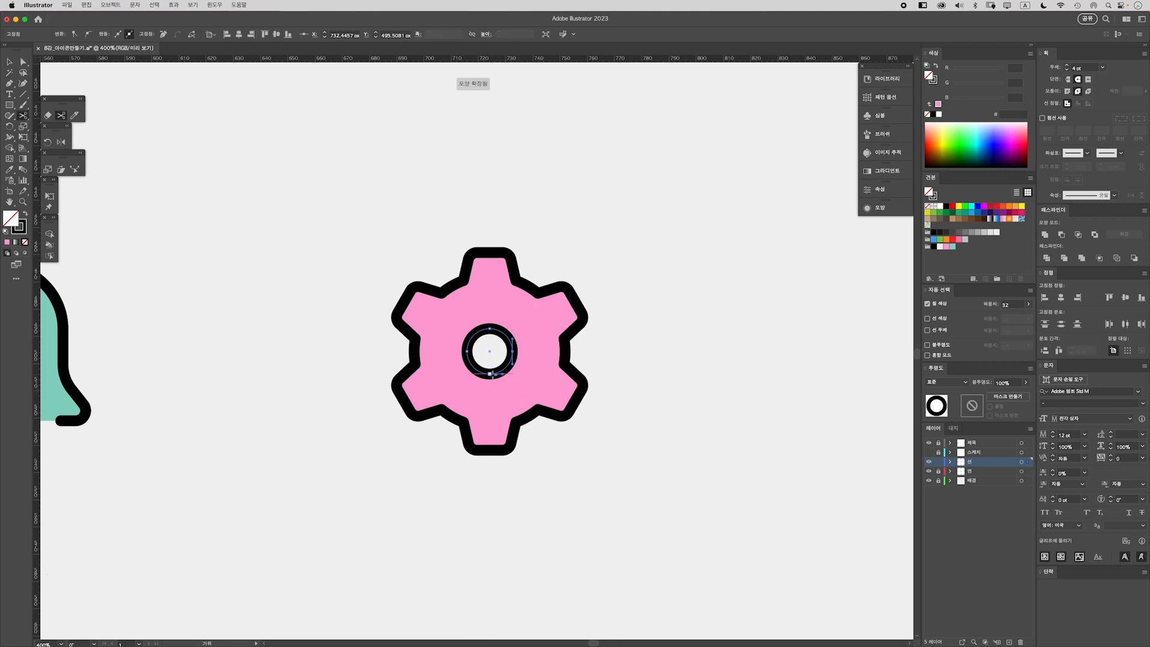
click(490, 375)
Delete the lower-right quarter arc from the gear's centre circle outline
key(a)
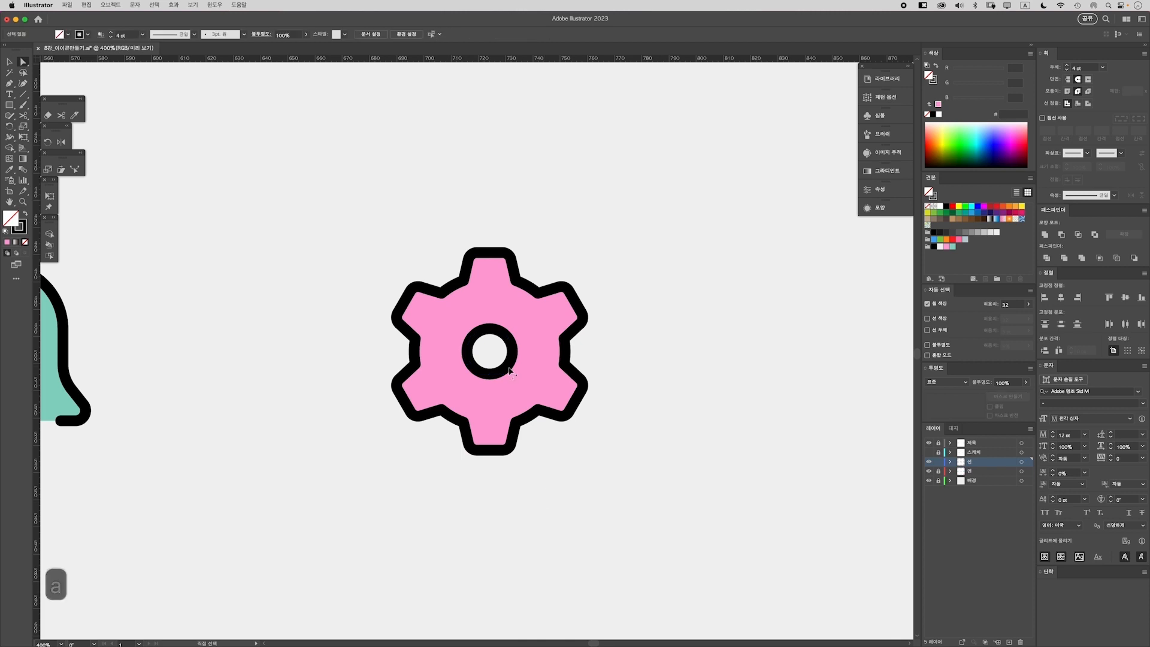
key(BackSpace)
key(BackSpace)
key(BackSpace)
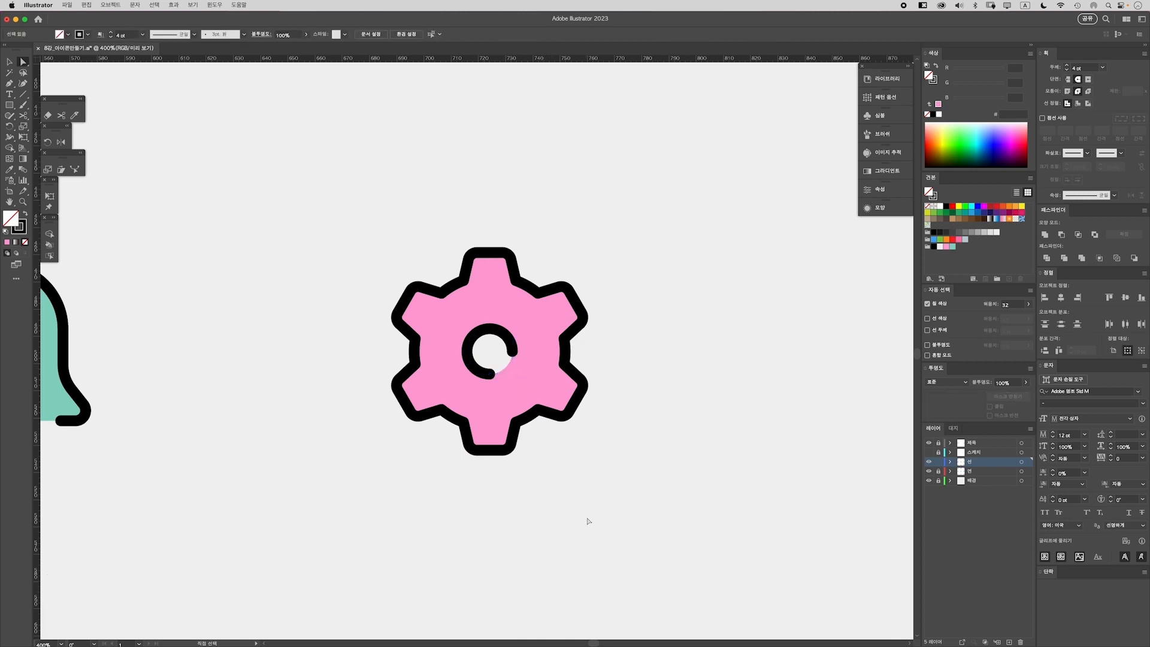
key(super+minus)
key(super+minus)
key(super+minus)
key(super+minus)
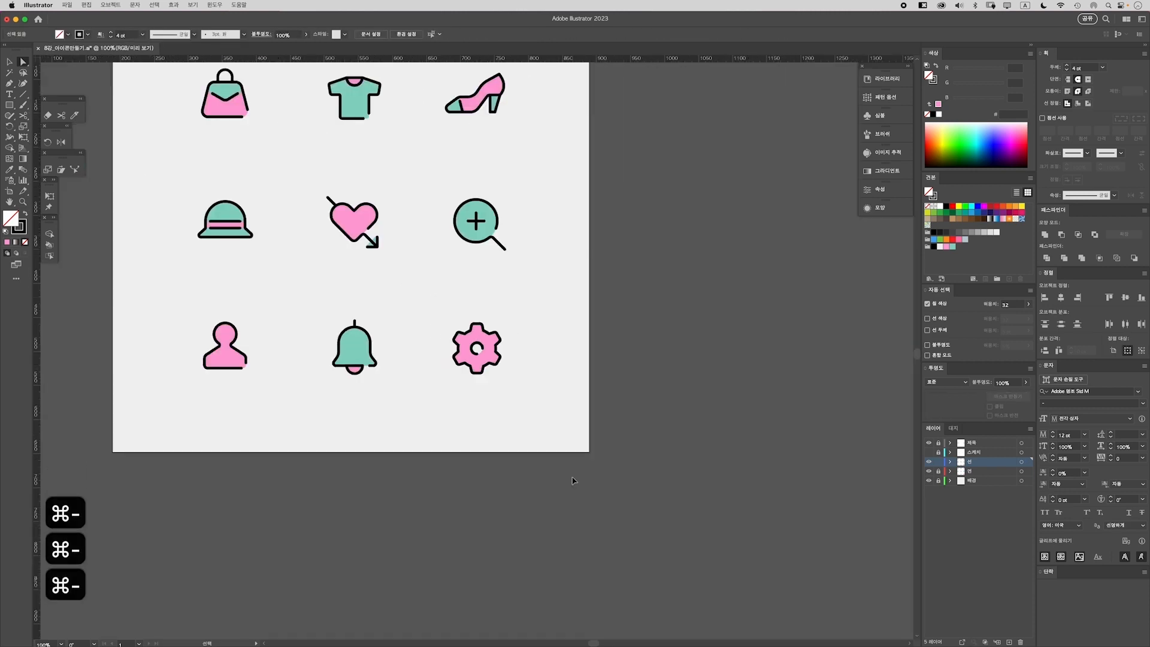
Unlock the layer holding the icons' colour fills and activate the Selection tool
drag(439, 287, 554, 364)
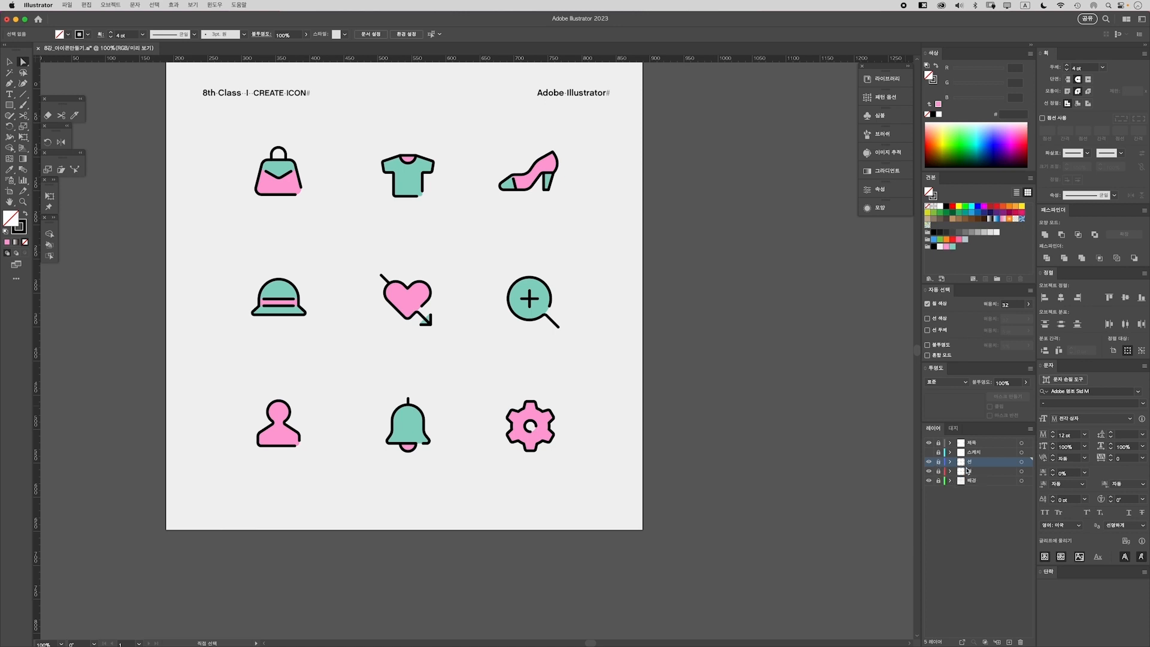
click(939, 471)
key(v)
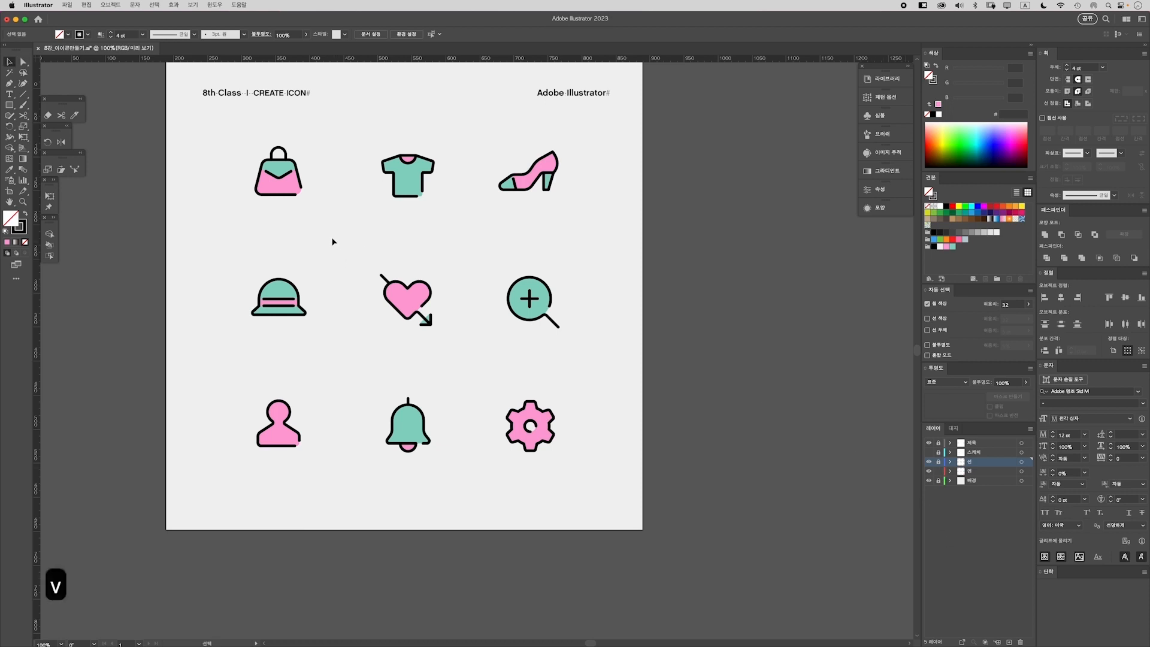
Offset the handbag icon's colour fills slightly down and right from its black outline, then clear the selection
key(super+equal)
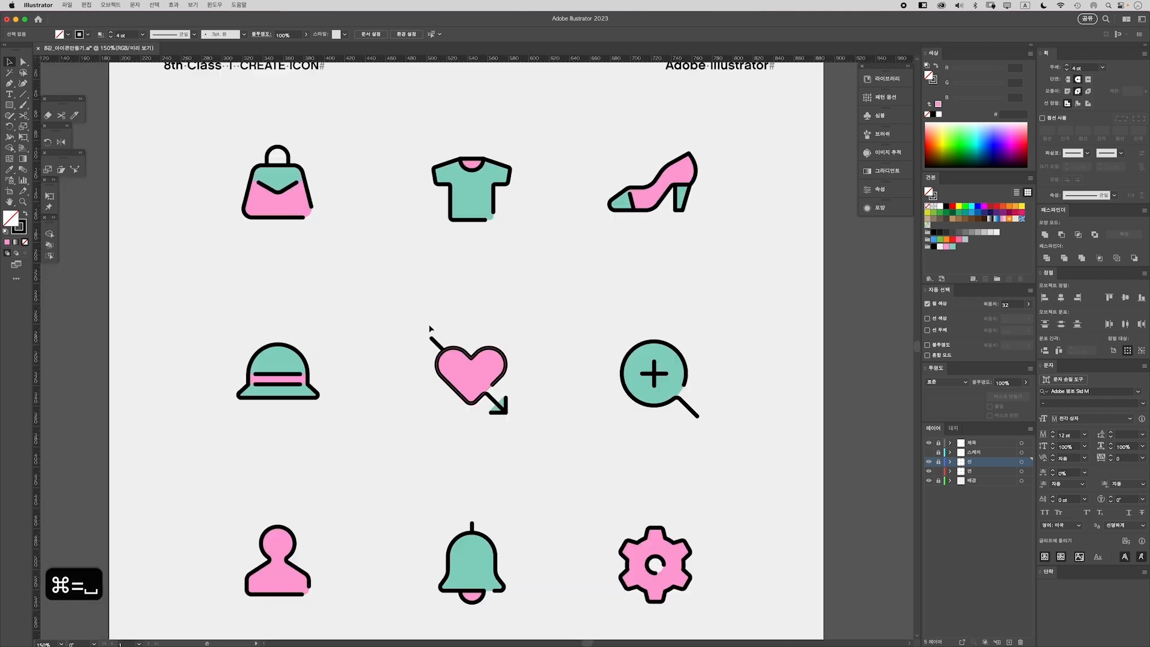
click(293, 206)
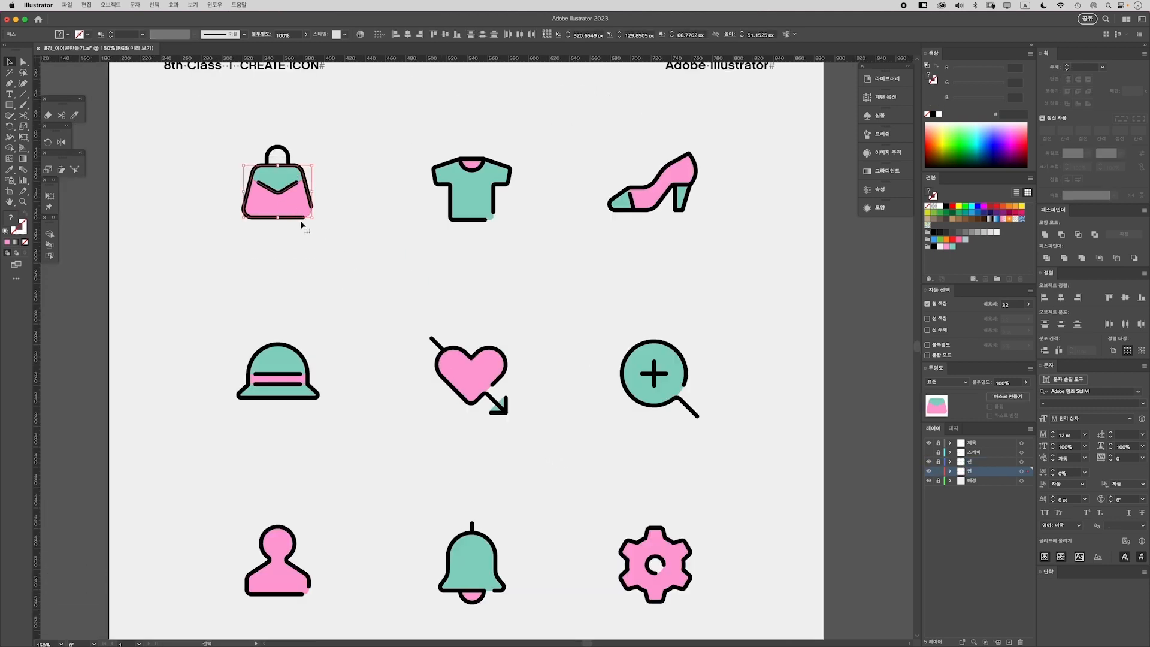
click(223, 154)
click(294, 205)
drag(295, 206, 299, 211)
key(a)
key(super+minus)
key(v)
key(super+minus)
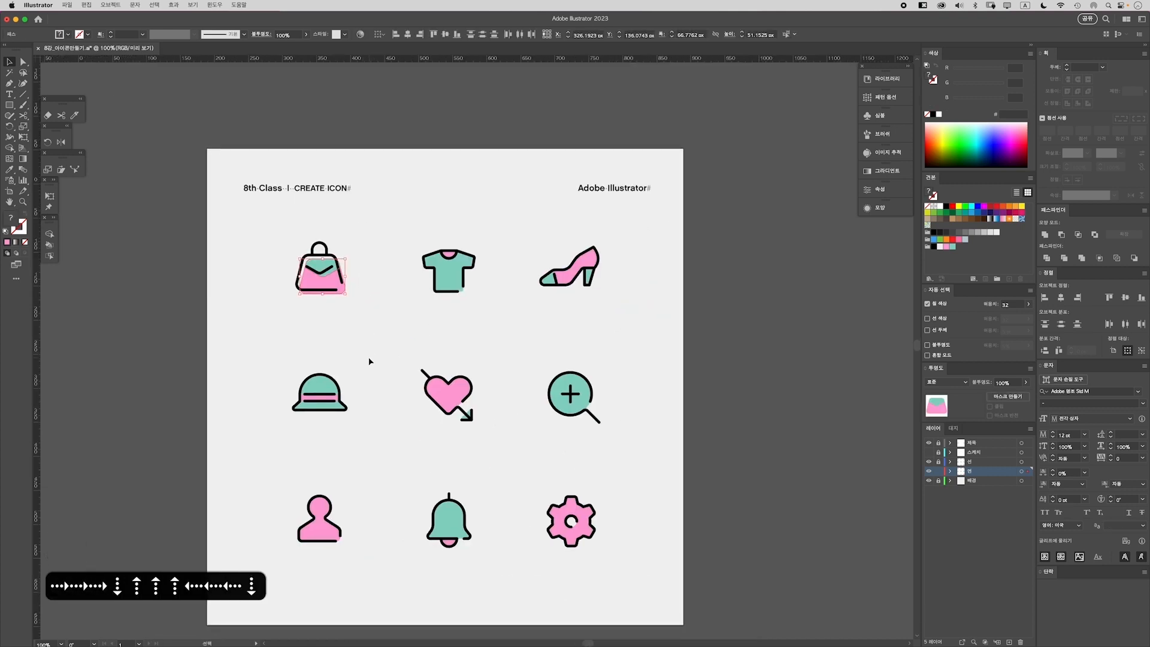
click(375, 336)
key(Down)
key(Down)
key(Down)
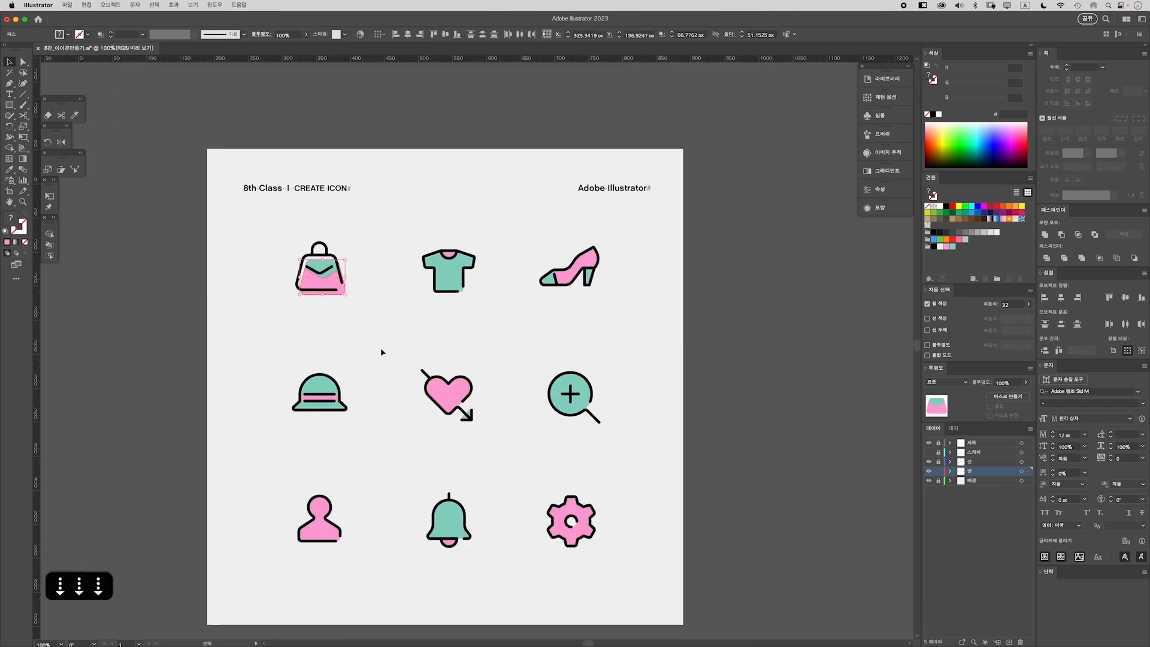
click(380, 348)
Offset the T-shirt icon's colour fills slightly down and right from its black outline, then clear the selection
drag(453, 276, 456, 278)
key(Right)
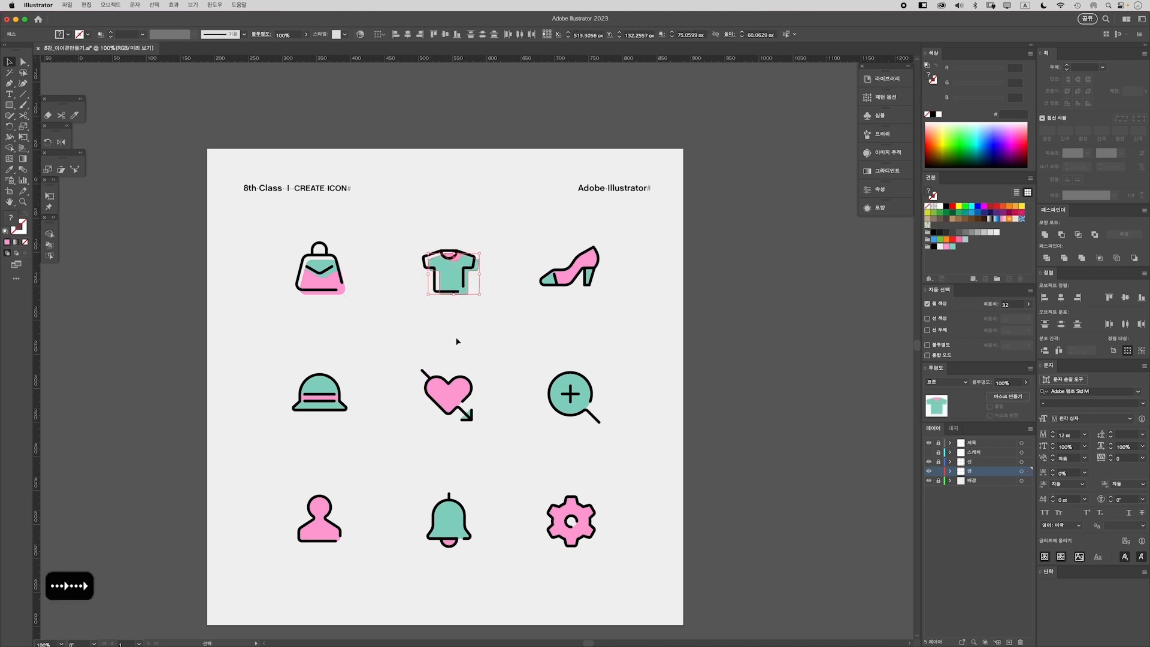
key(Left)
key(Left)
key(Left)
key(Down)
key(Down)
click(457, 357)
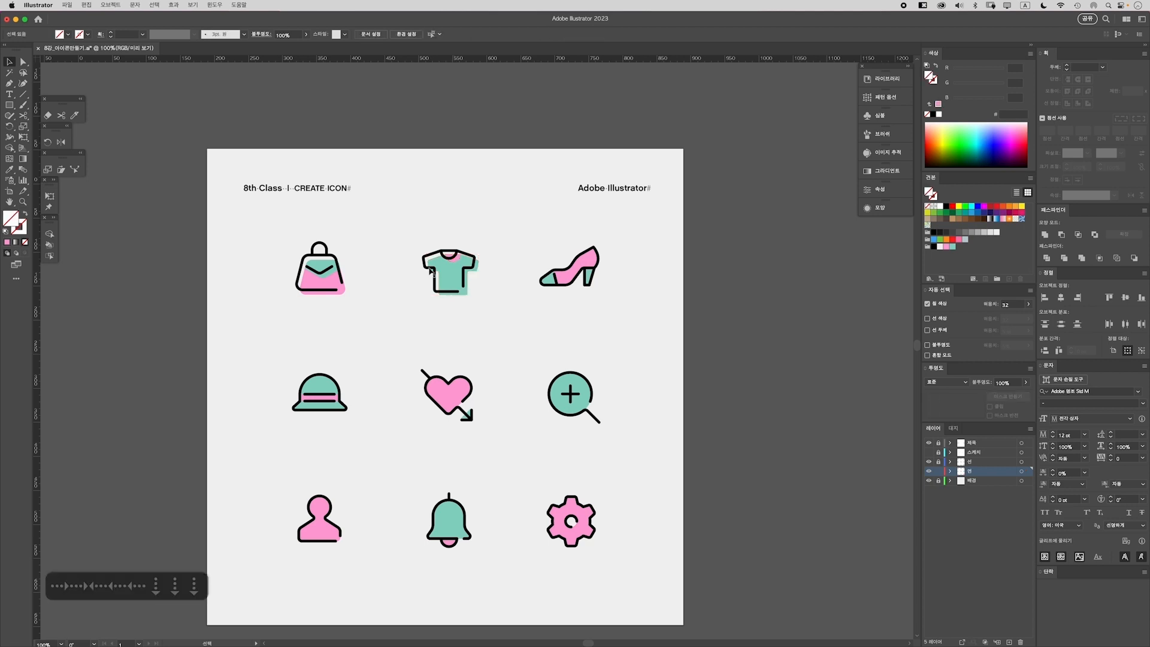
key(Down)
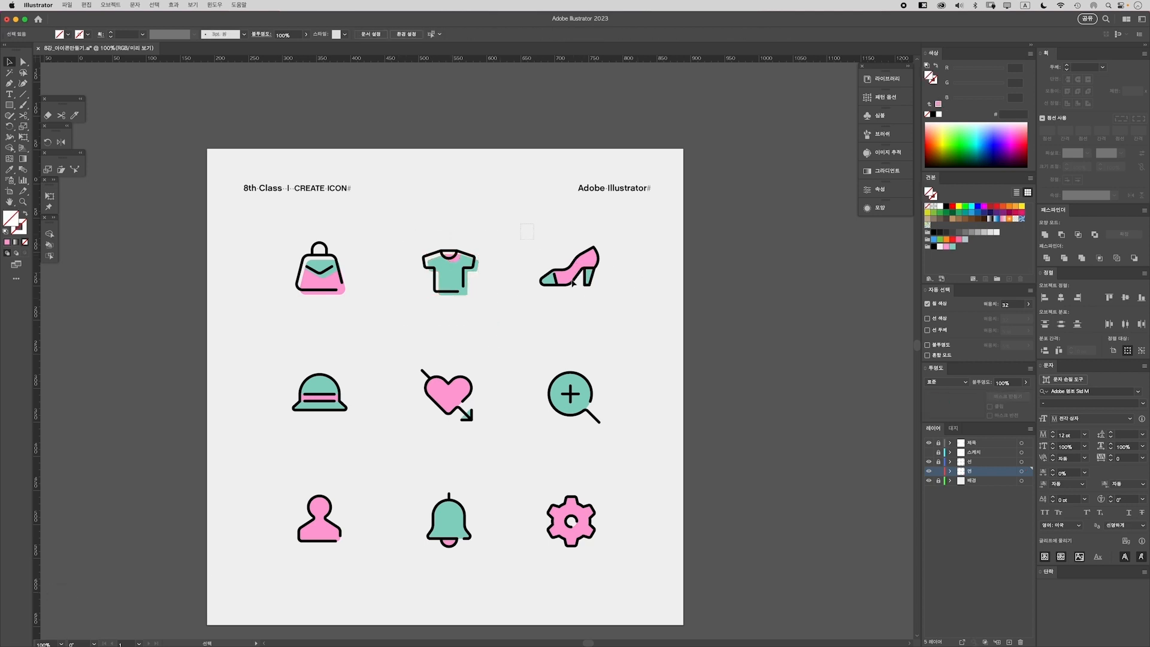
Offset the high-heel shoe icon's colour fills slightly right and down from its black outline, then clear the selection
drag(591, 267, 592, 271)
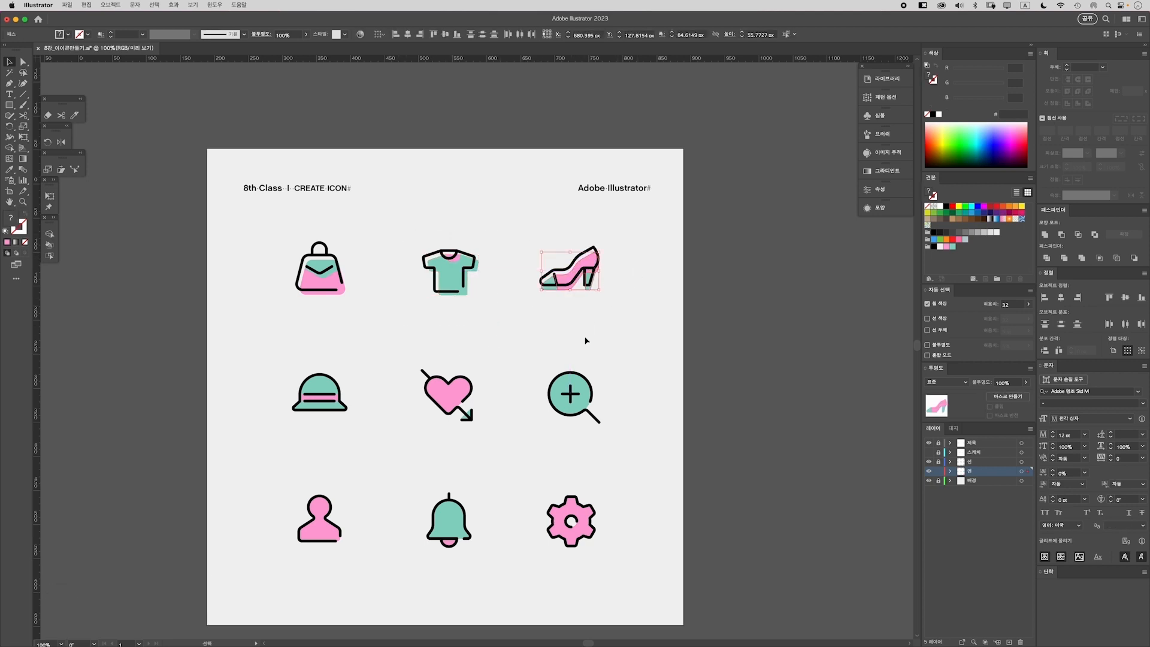
key(Right)
key(Right)
key(Right)
key(Right)
key(Right)
key(Right)
key(Up)
key(Up)
key(Up)
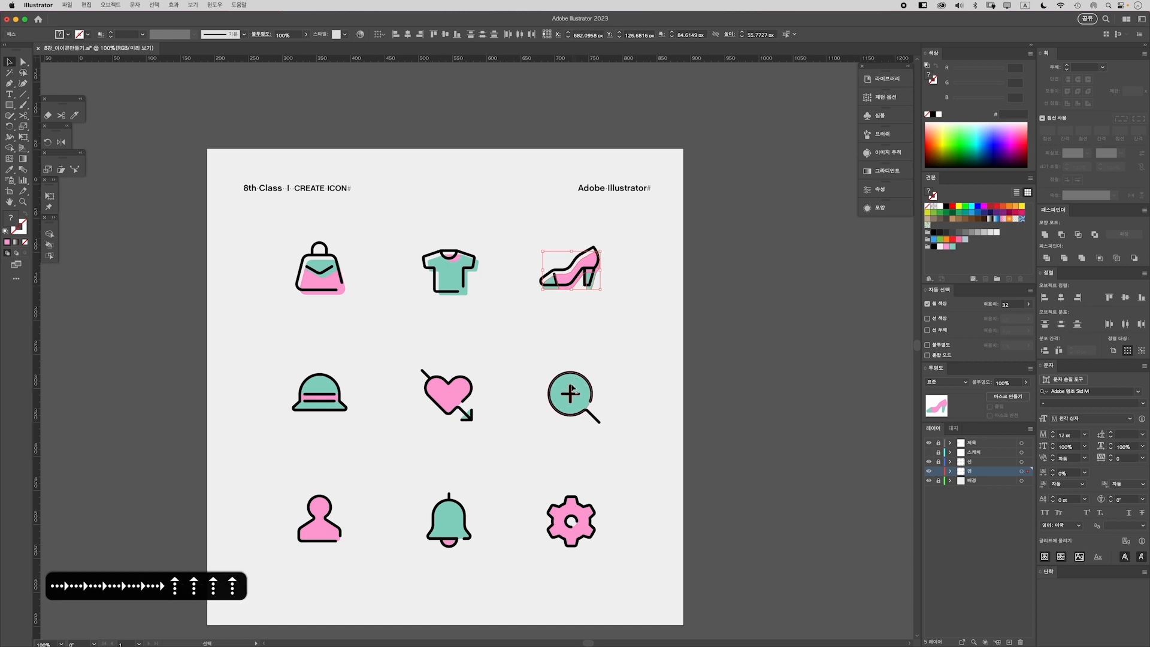
key(Down)
key(Down)
key(Up)
click(555, 326)
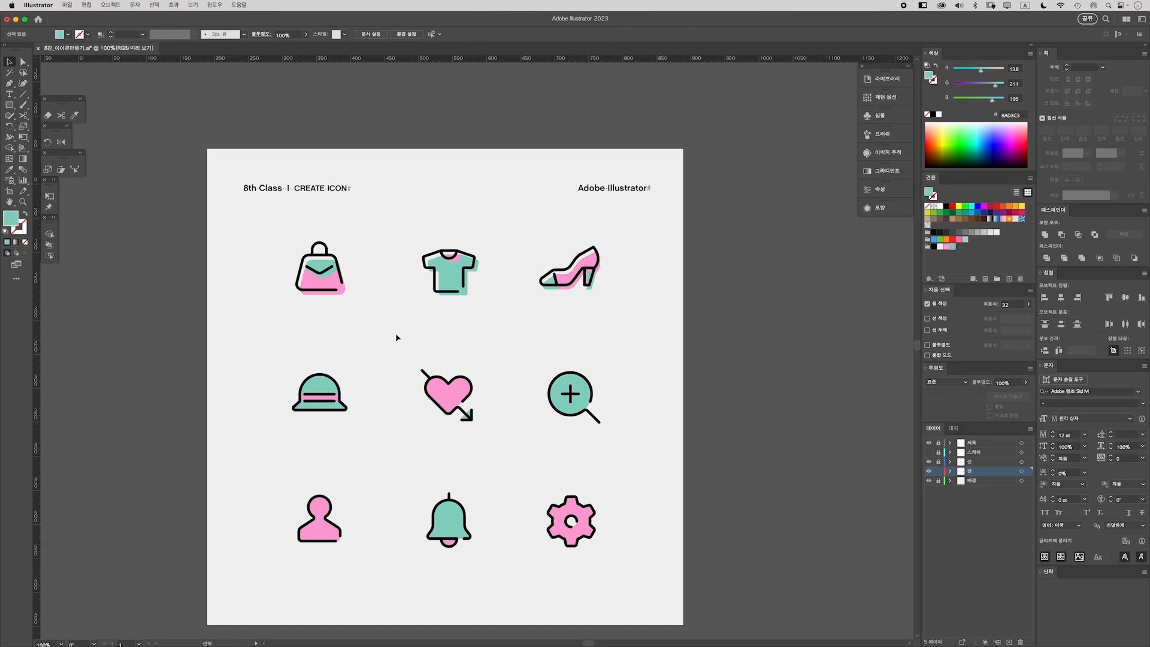
Offset the hat icon's colour fills slightly right and down from its black outline, then clear the selection
key(super+minus)
key(super+equal)
key(space)
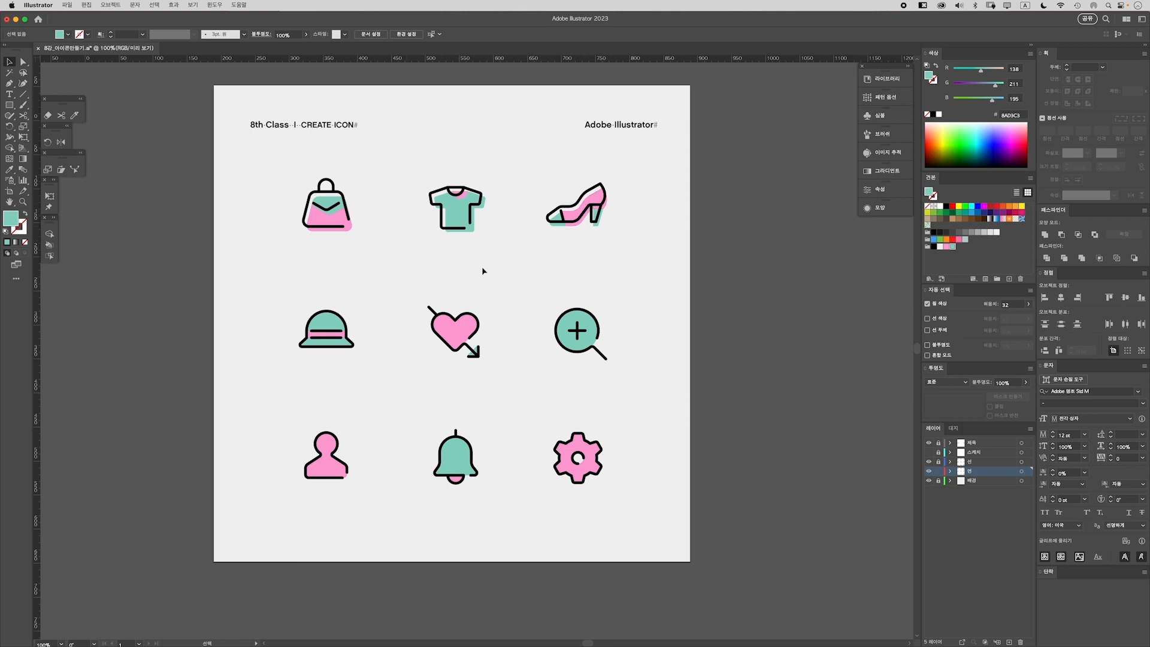
key(super+equal)
drag(303, 332, 298, 292)
click(298, 293)
key(super+minus)
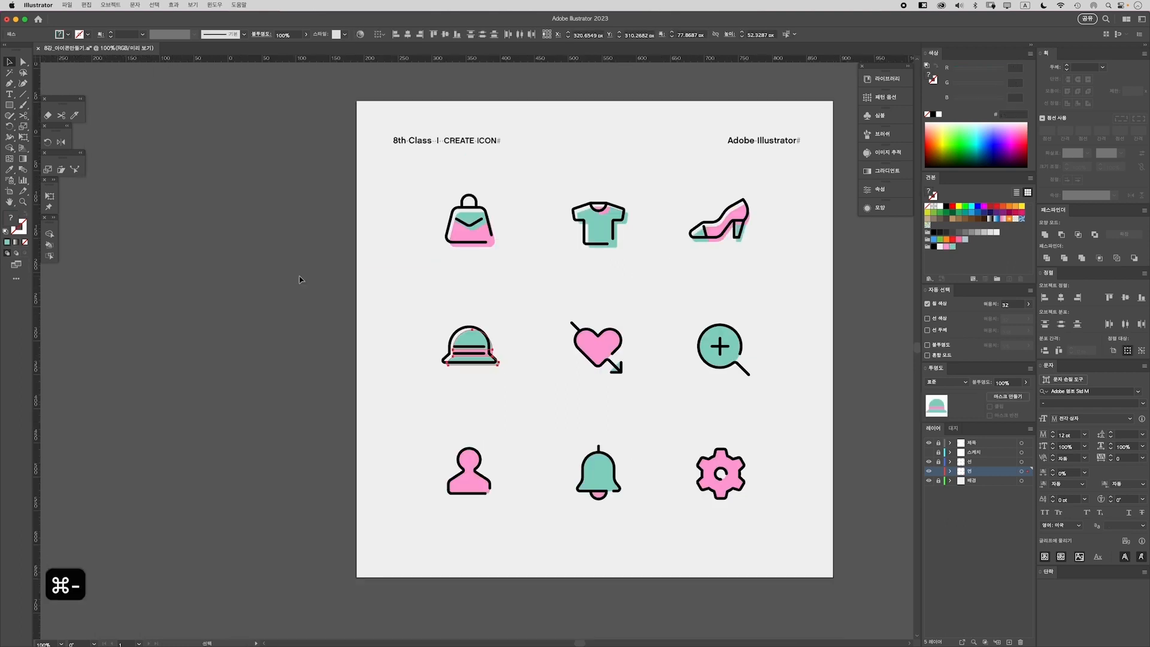
drag(445, 315, 468, 403)
key(Down)
key(Down)
key(Down)
key(Down)
key(Down)
key(Down)
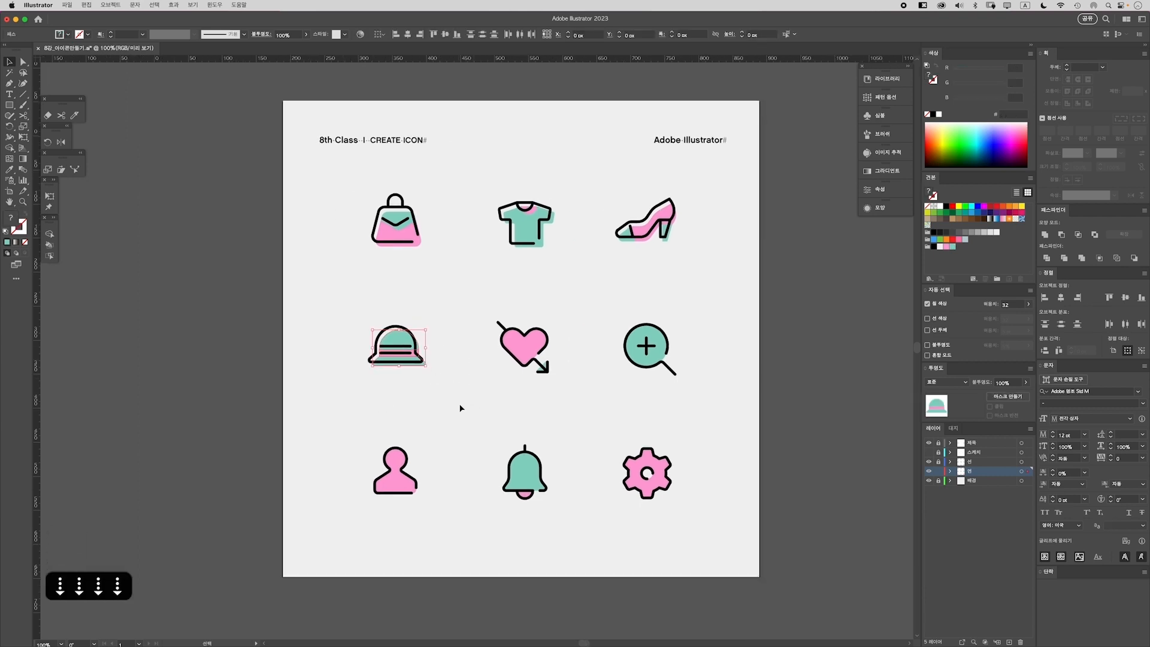
click(465, 424)
Offset the heart-and-arrow icon's colour fills slightly right and down from its black outline, then clear the selection
drag(479, 315, 597, 378)
key(Right)
key(Right)
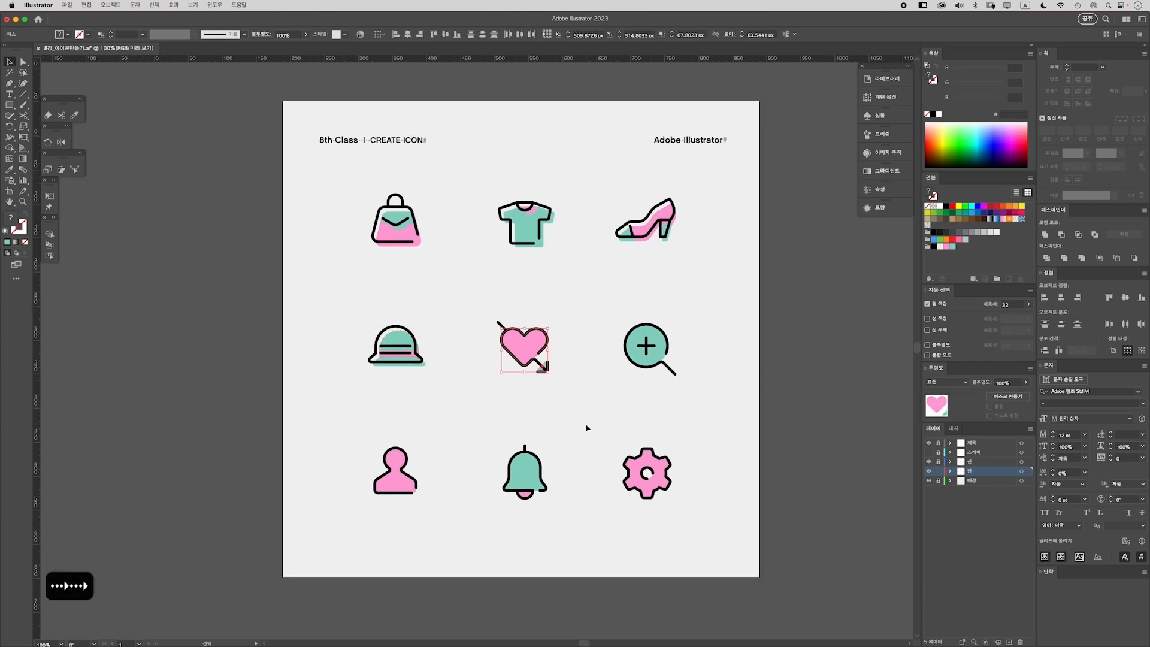
drag(534, 351, 539, 356)
key(Down)
key(Down)
key(Down)
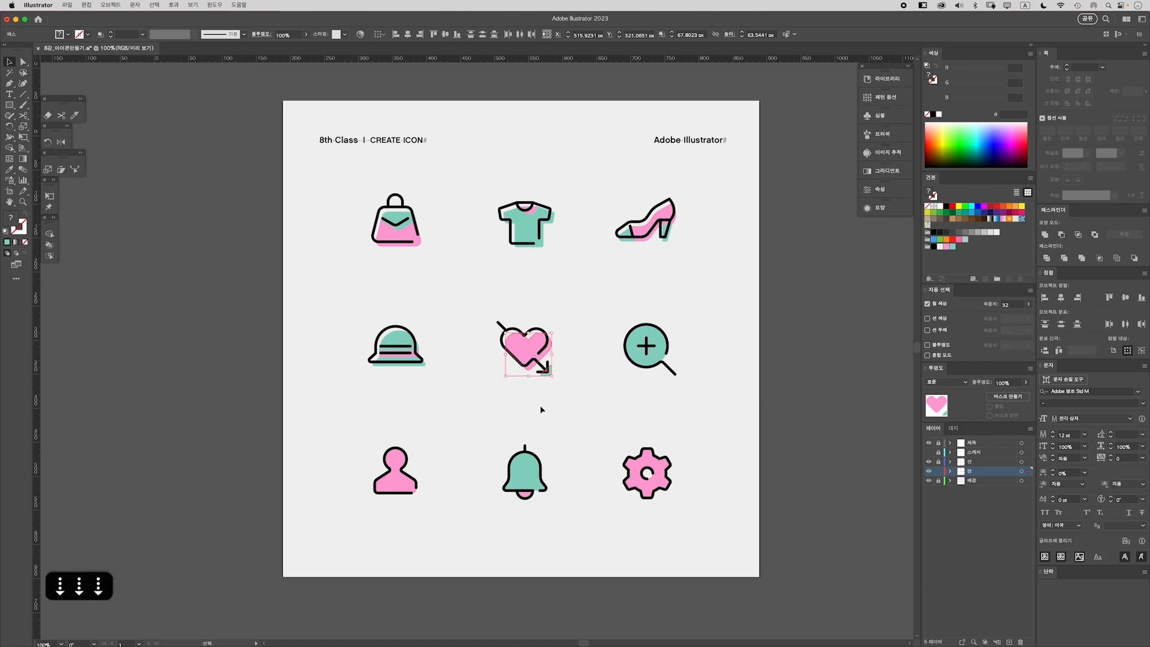
key(Down)
click(571, 410)
Fine-tune the position of the teal arrowhead fill behind the heart icon's arrow, then clear the selection
key(super+equal)
key(super+equal)
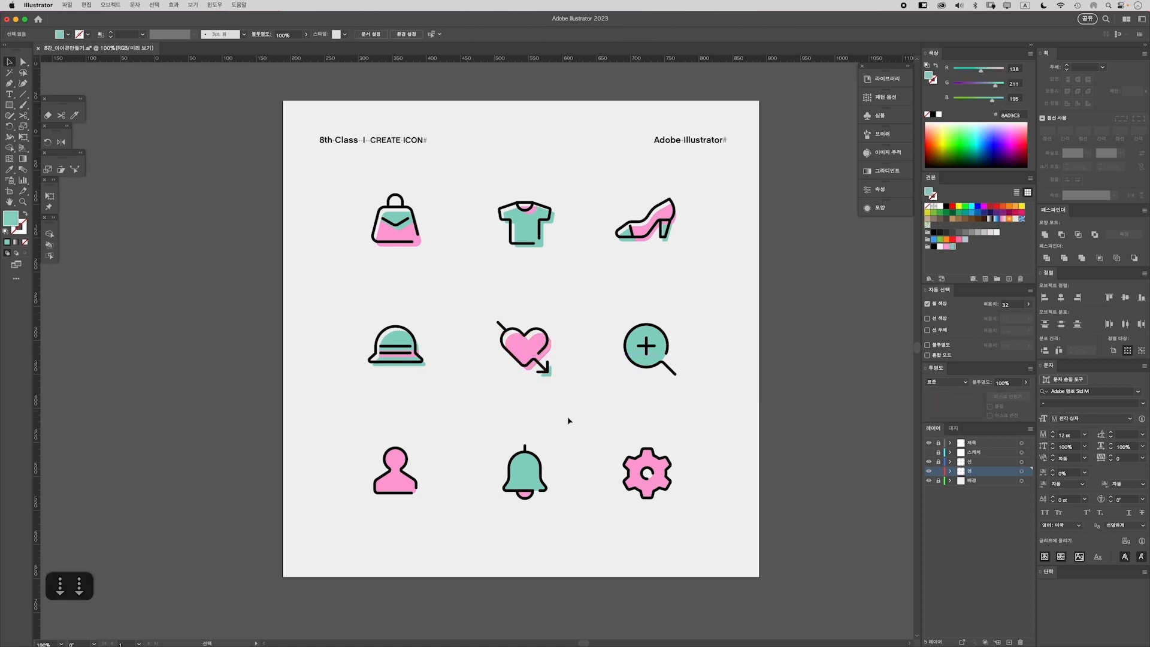
click(618, 397)
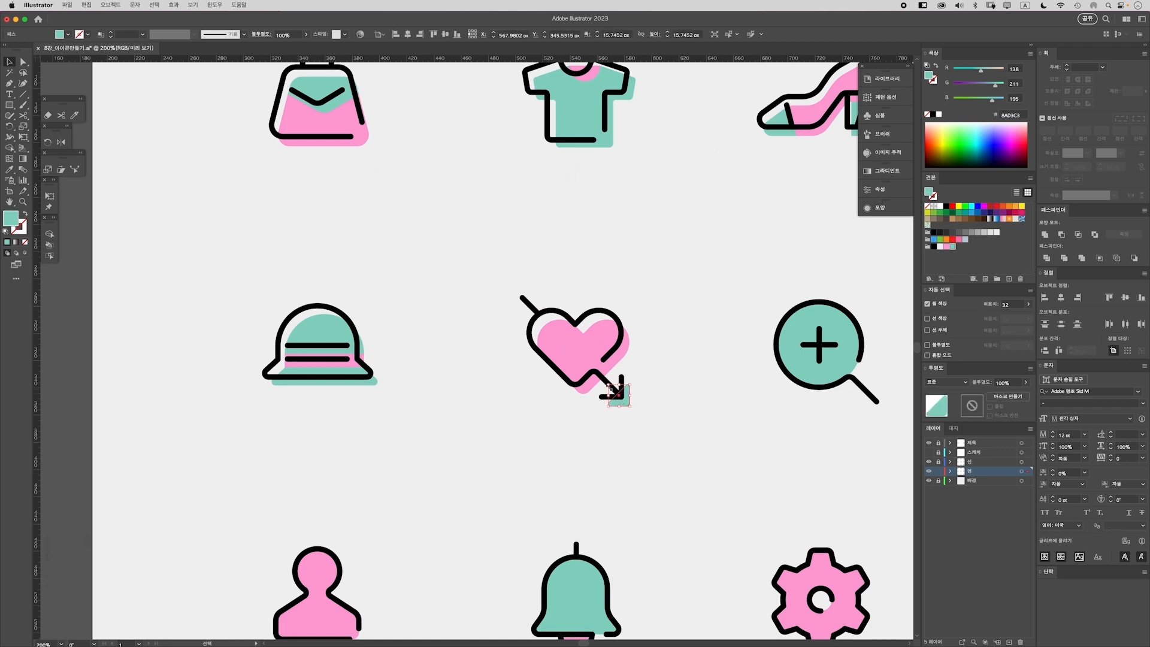
drag(608, 387, 630, 410)
click(639, 464)
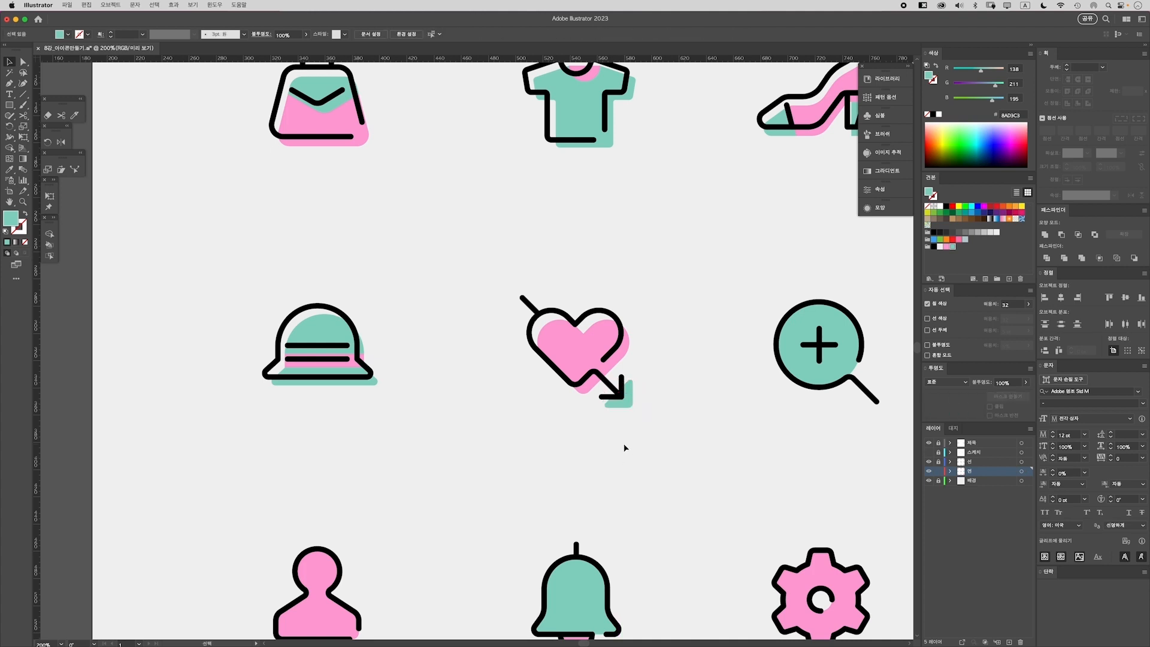
key(super+minus)
key(super+minus)
key(super+z)
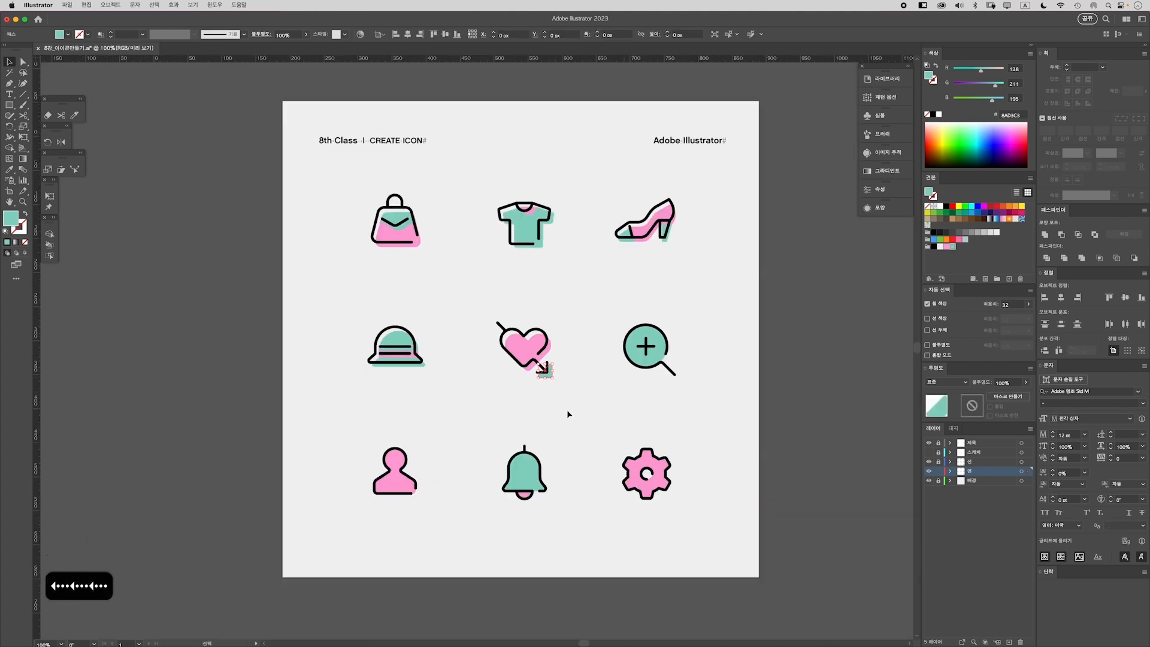
click(568, 413)
Offset the magnifier icon's teal fill slightly right and down from its black outline, then clear the selection
scroll(562, 418, right, 2)
click(612, 350)
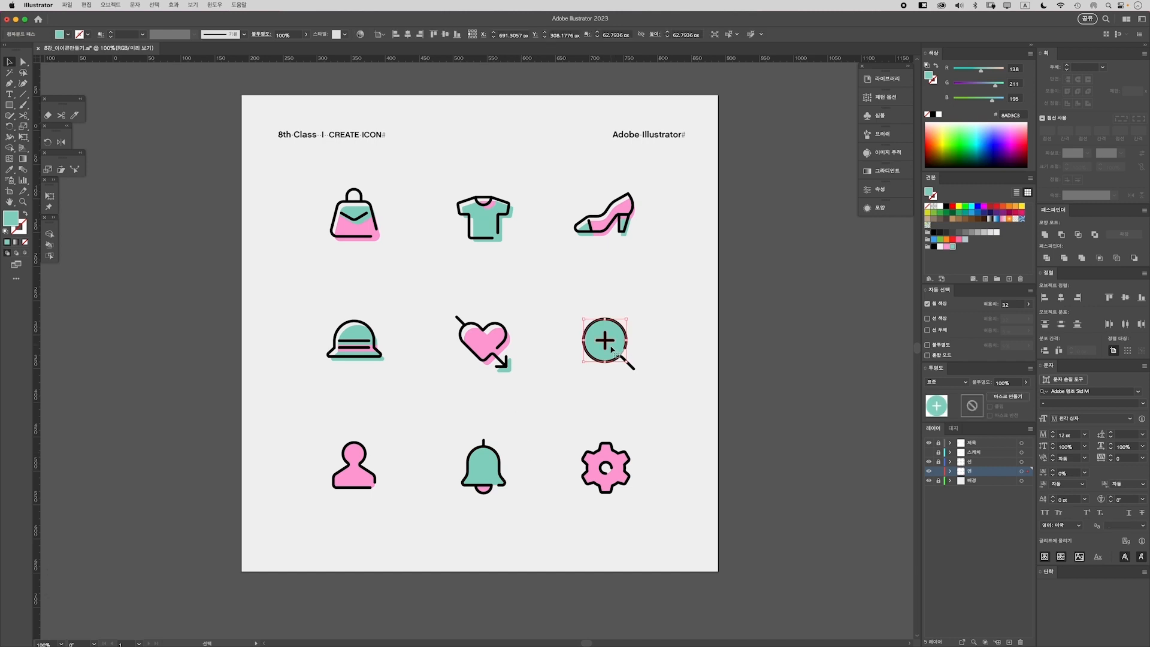
drag(610, 347, 614, 353)
key(super+shift+a)
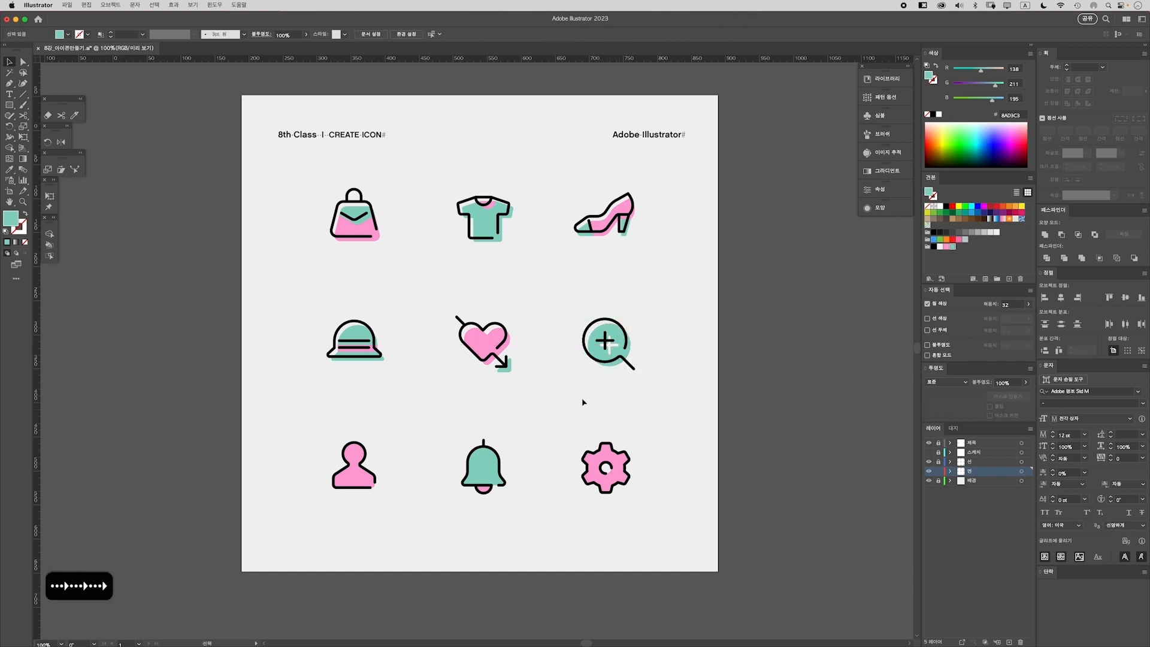
Offset the person icon's pink fill slightly right and down from its black outline, then clear the selection
drag(563, 393, 571, 326)
click(378, 406)
key(Right)
key(Right)
key(Right)
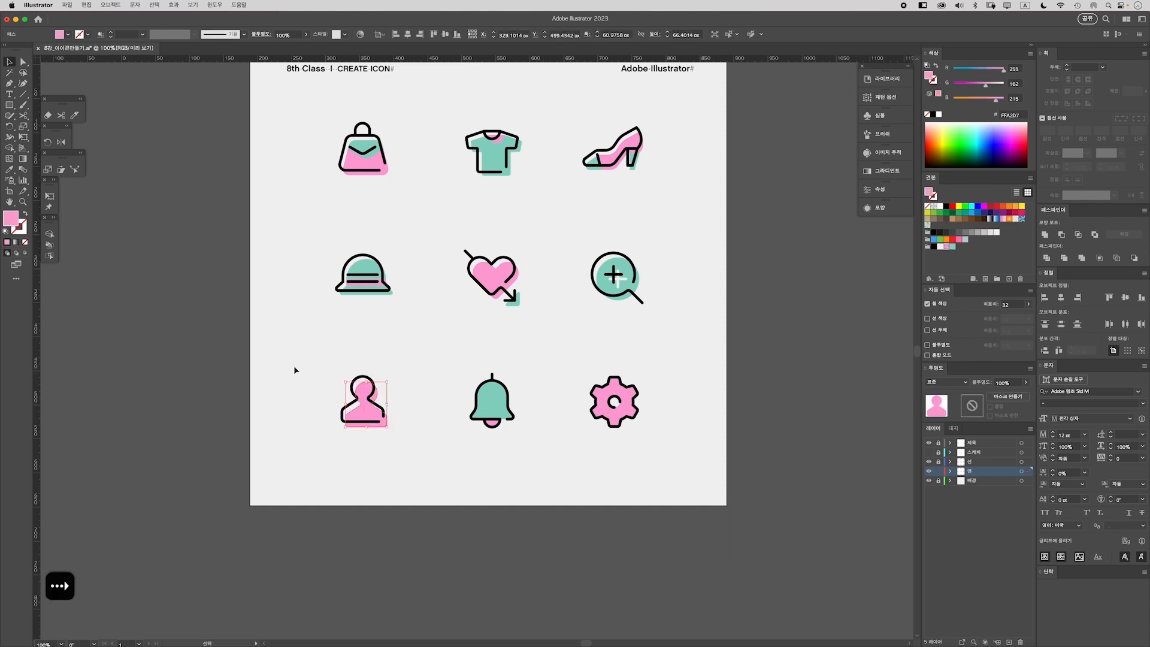
click(296, 357)
Offset the bell icon's teal body and pink clapper fills slightly right and down from the black outline
drag(495, 402, 500, 436)
key(super+equal)
drag(513, 480, 514, 476)
key(super+equal)
Slightly round the right corner of the bell clapper's pink fill, then clear the selection
key(a)
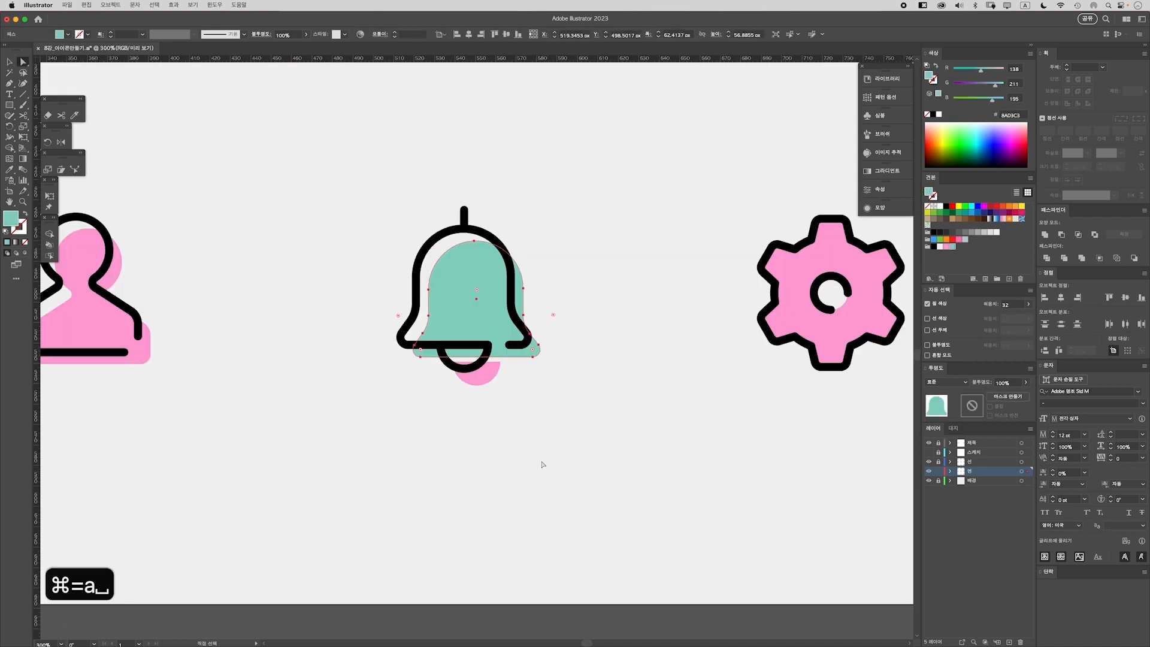
click(483, 366)
click(500, 363)
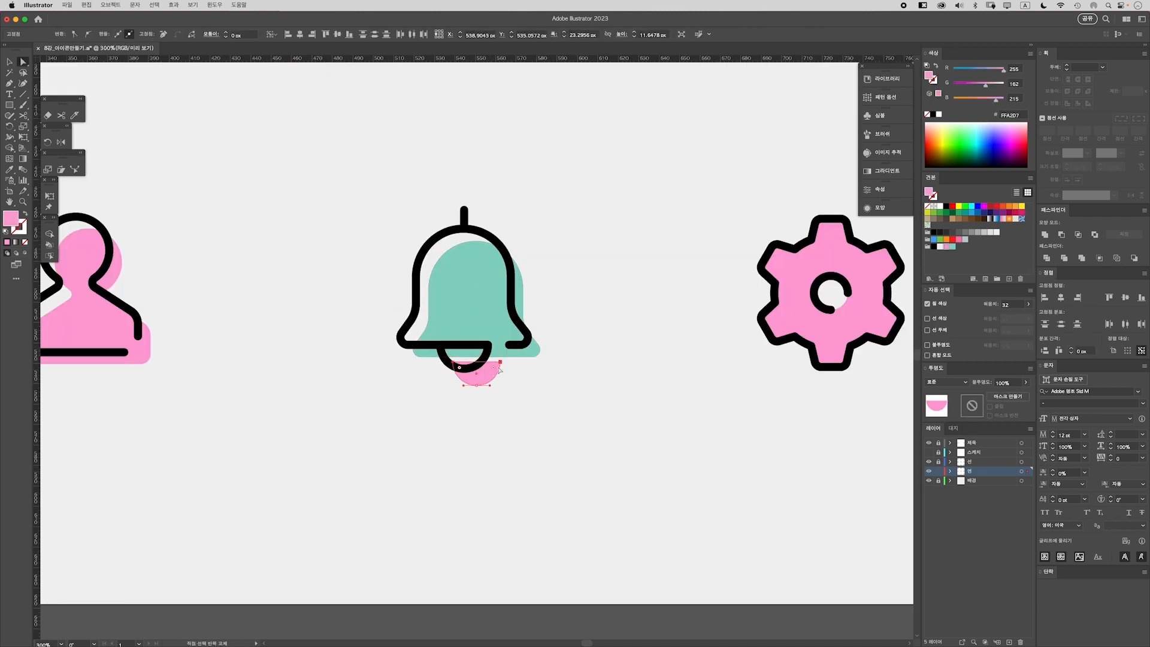
drag(497, 372, 498, 371)
click(514, 406)
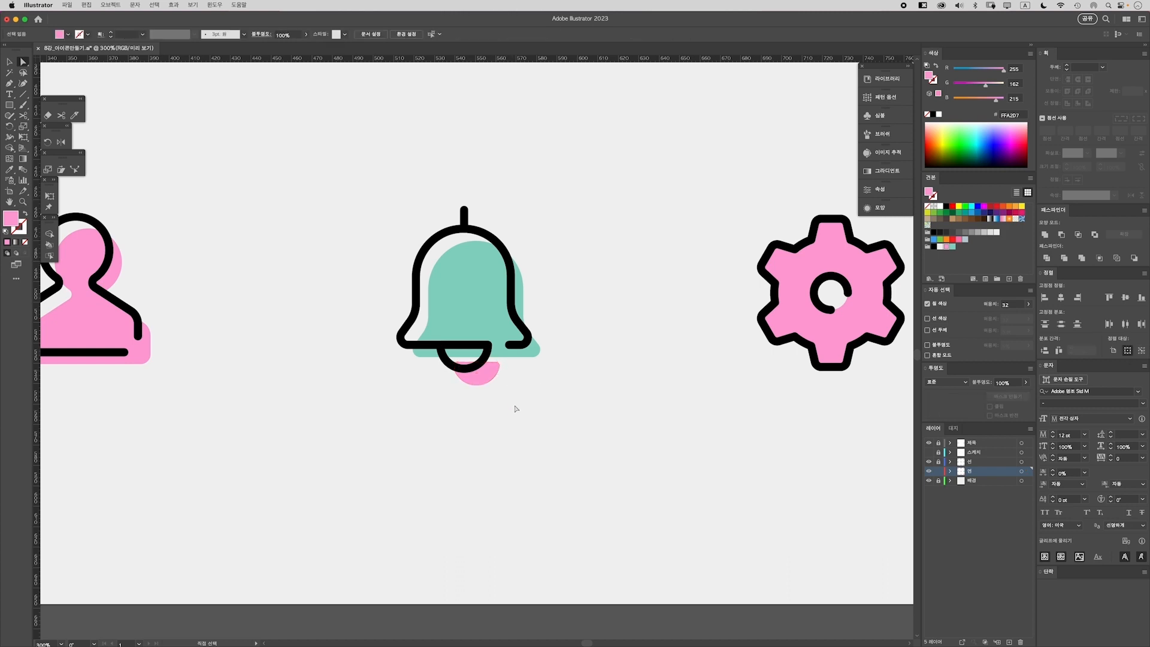
key(super+minus)
key(super+minus)
key(v)
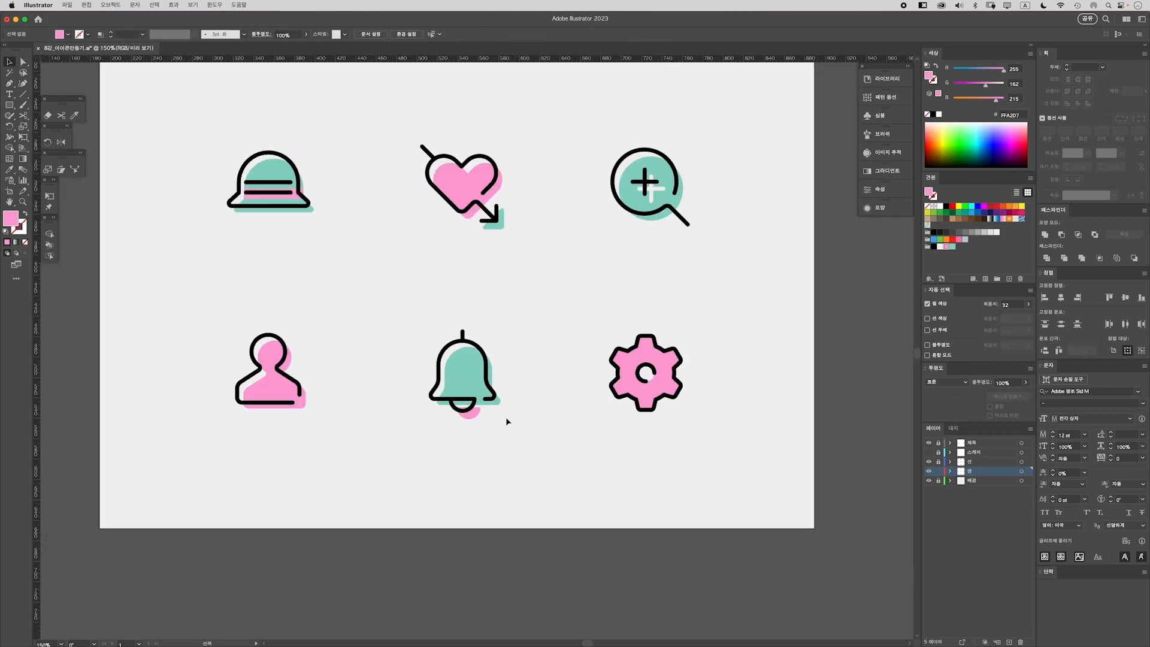
key(super+equal)
key(super+equal)
key(super+equal)
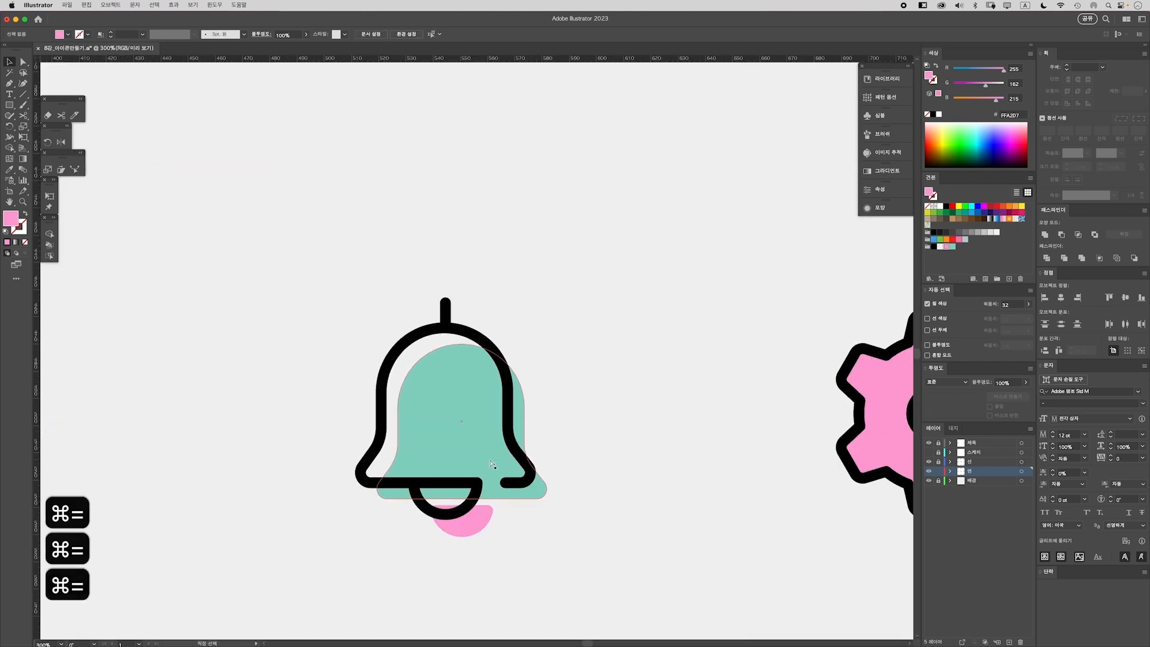
key(super+minus)
key(super+minus)
key(super+minus)
Offset the gear icon's pink fill slightly right and down from its black outline, fine-tune its position and clear the selection
scroll(594, 419, right, 4)
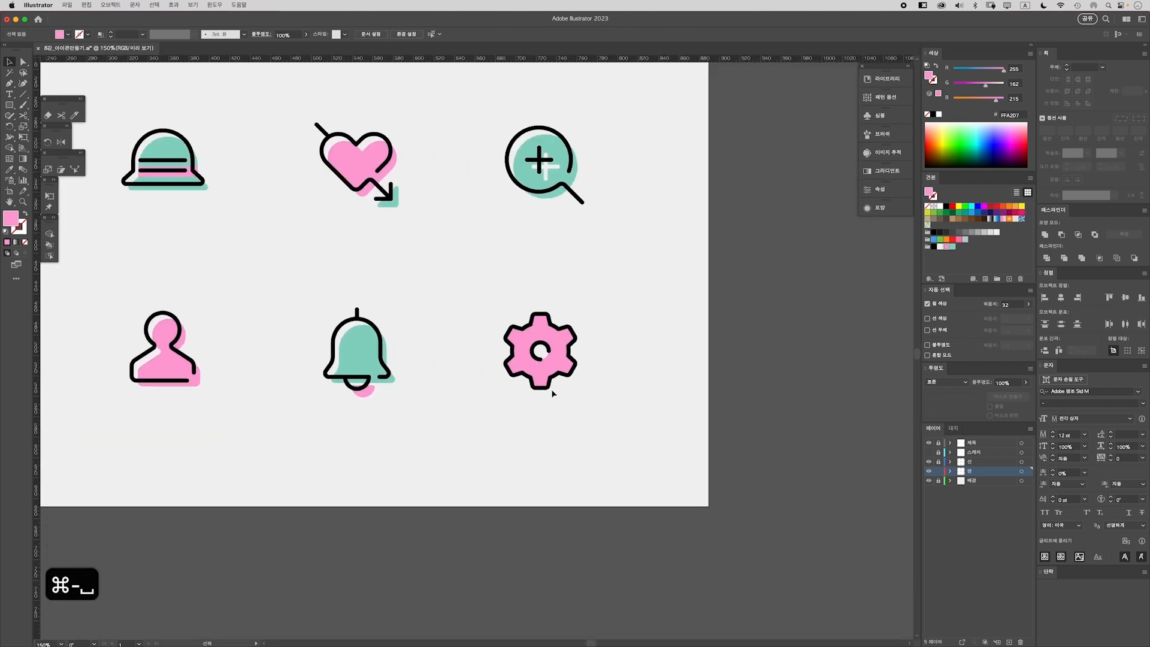
drag(541, 380, 547, 391)
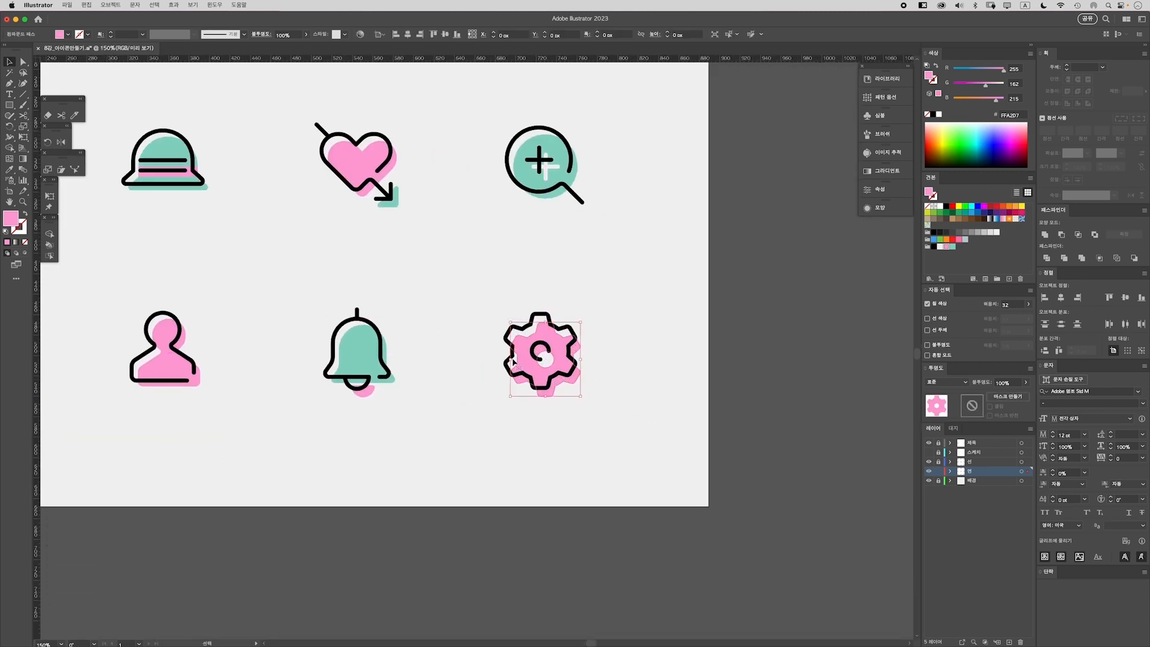
key(Up)
key(Up)
key(Up)
key(Down)
key(Down)
key(Up)
key(Up)
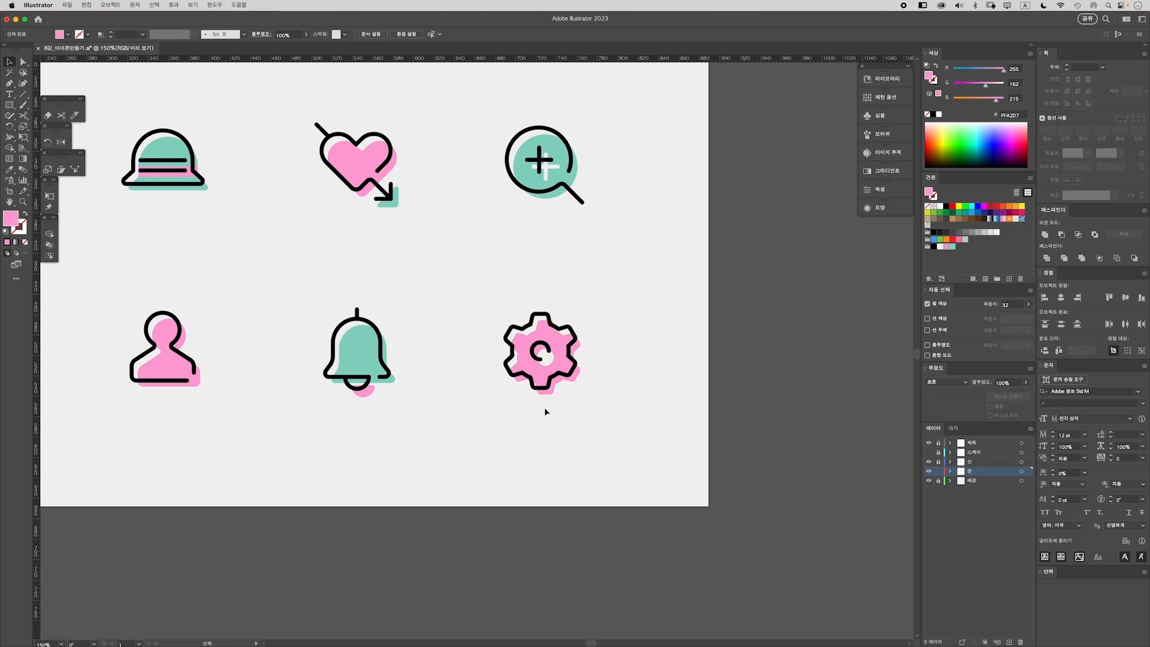
key(Up)
key(Up)
key(Up)
click(446, 313)
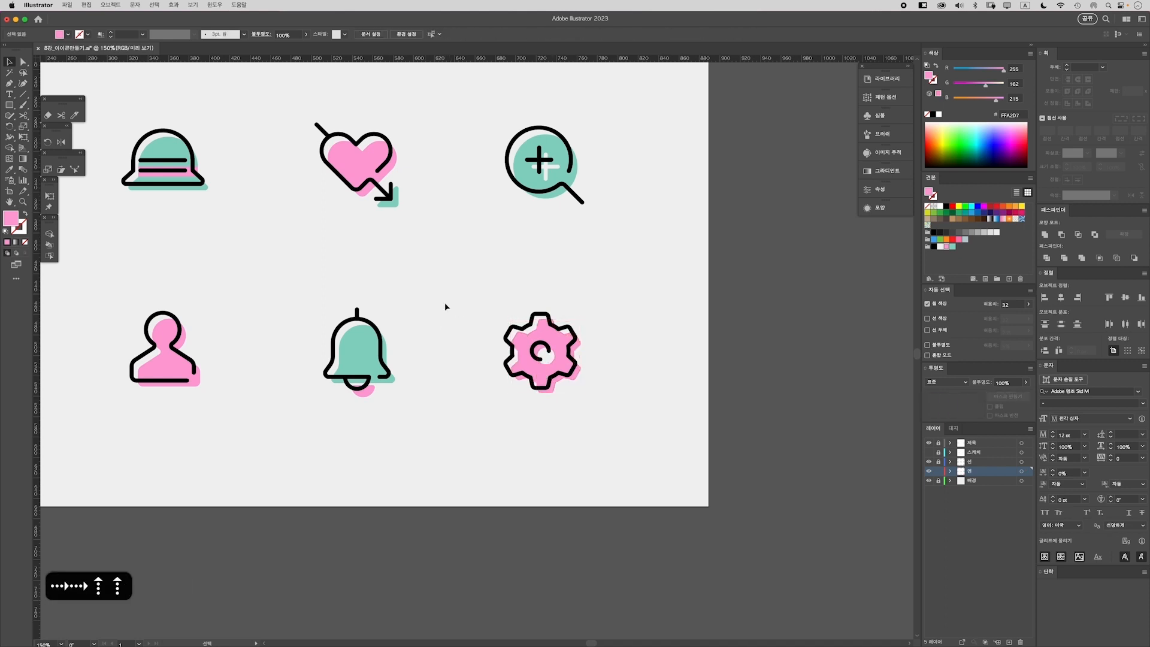
key(super+minus)
key(super+minus)
key(super+equal)
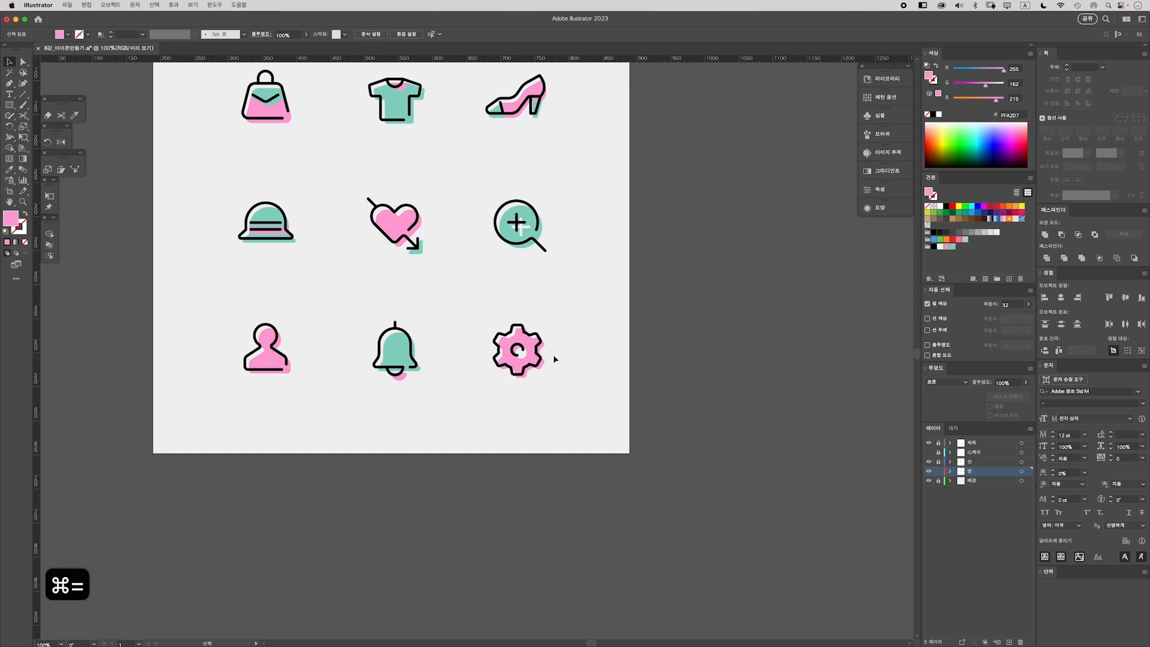
key(super+1)
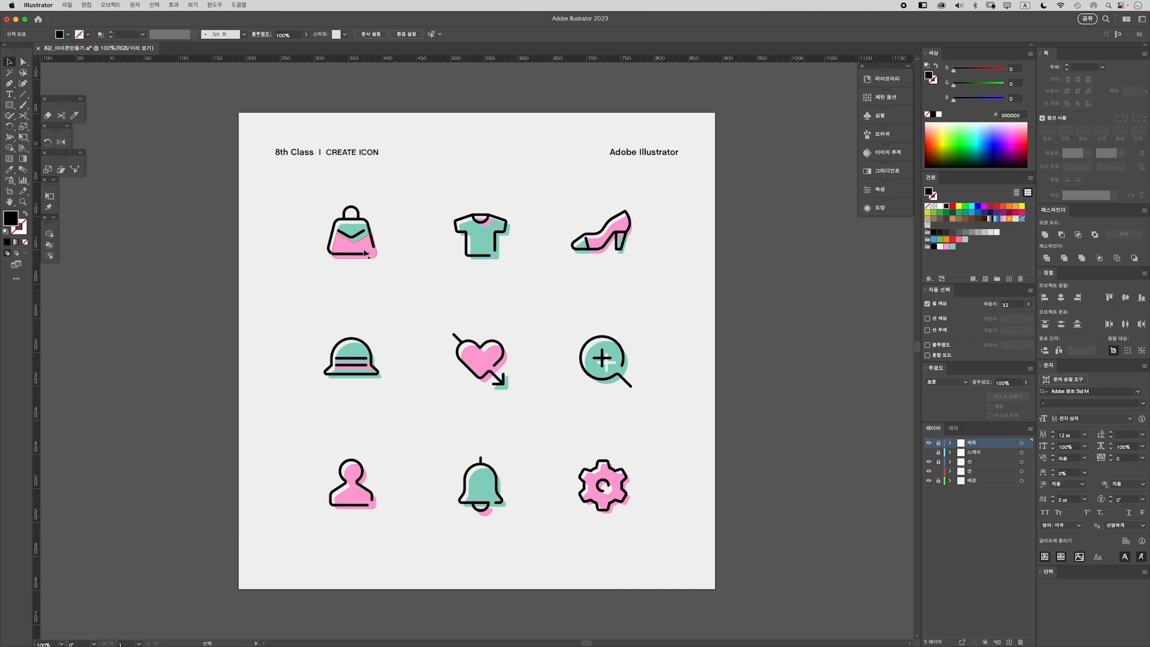
click(365, 253)
click(855, 400)
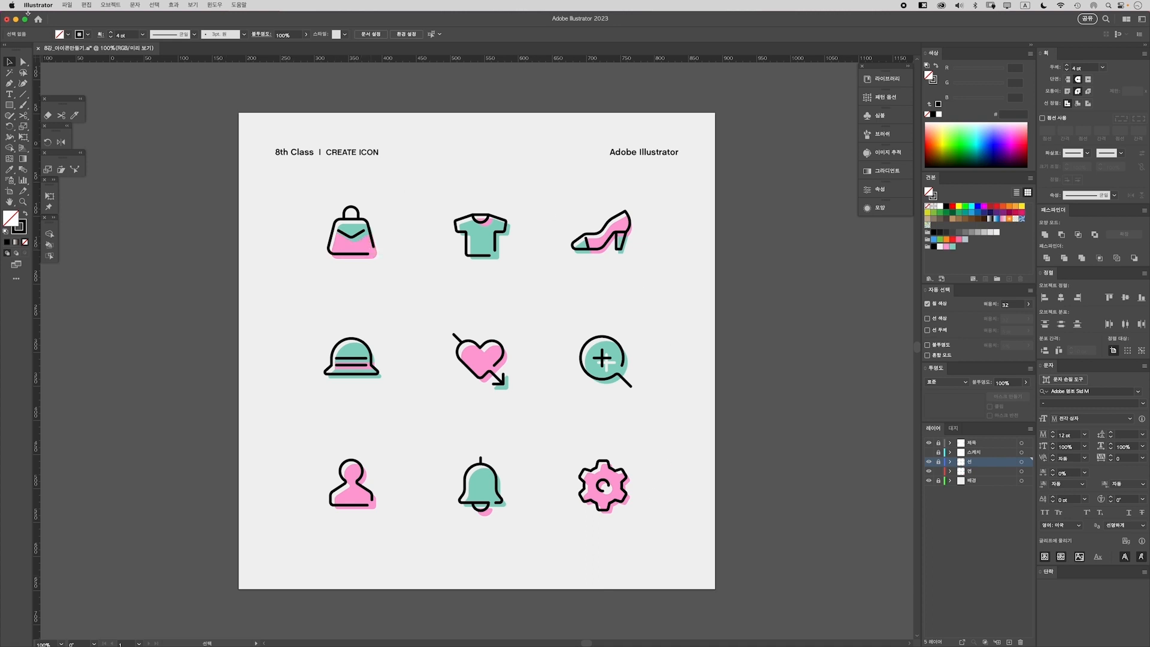
Save the document under the new name 8강_아이콘만들기_클라이언트.ai in the 클라이언트 folder
click(66, 5)
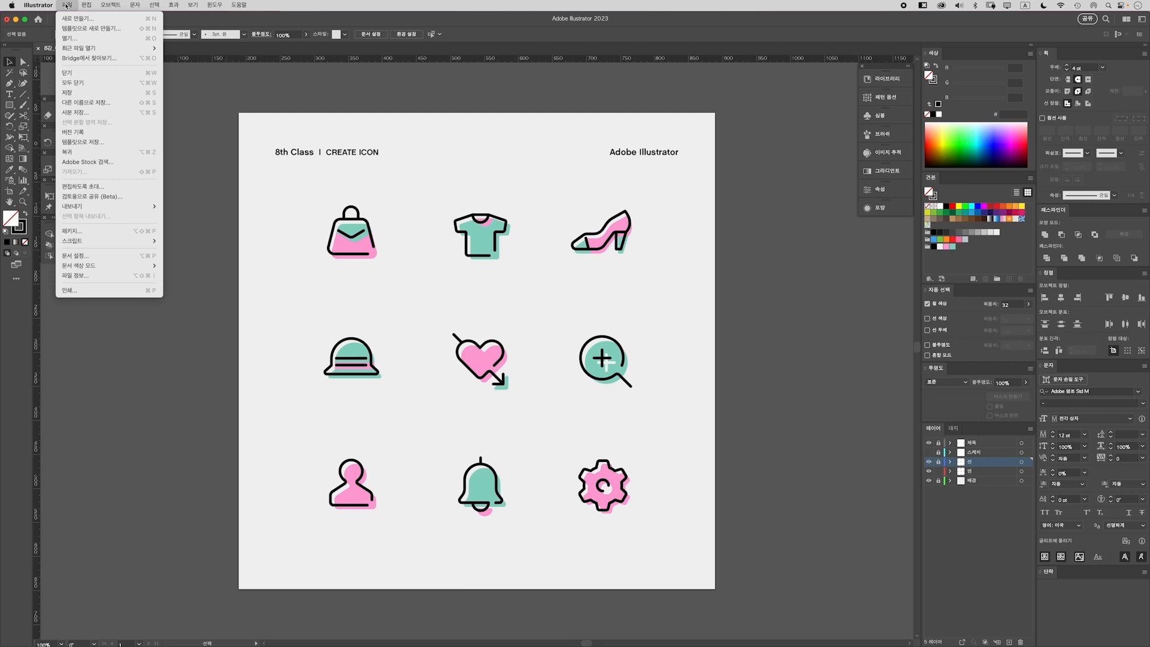
click(116, 103)
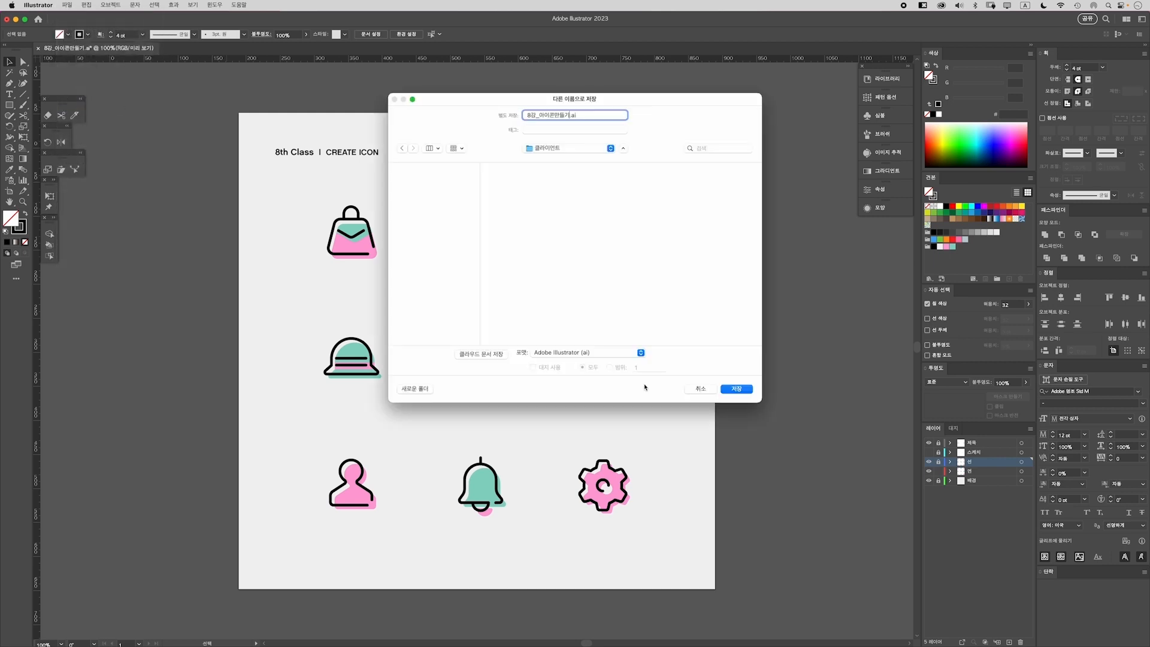
text(_zm)
key(BackSpace)
key(BackSpace)
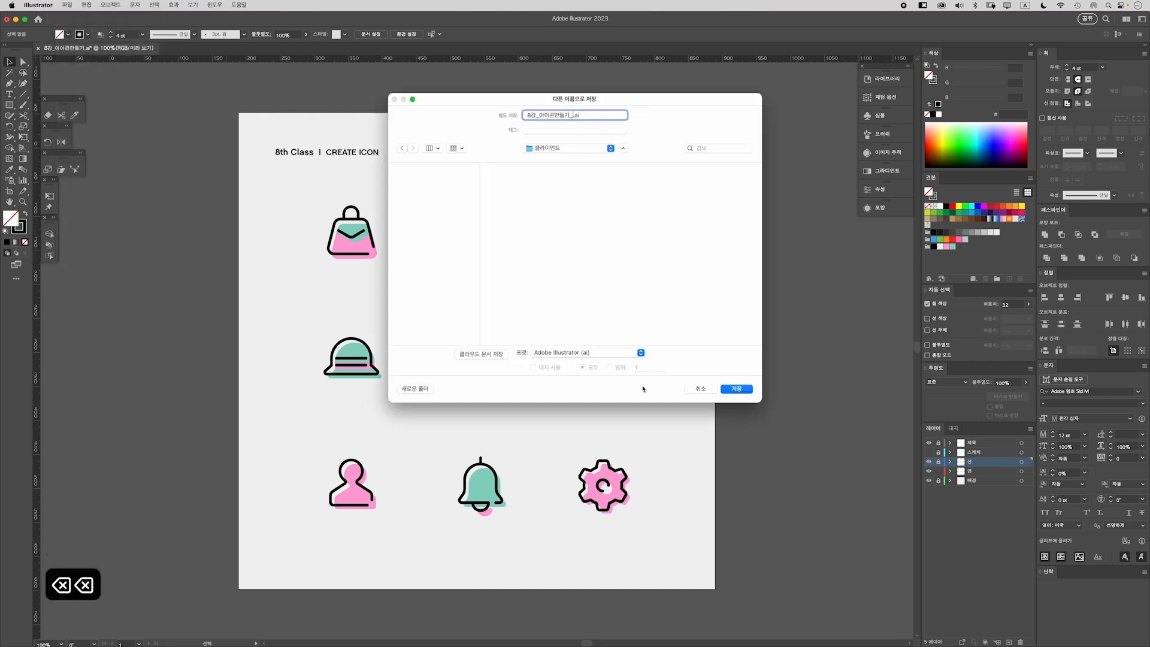
key(super+space)
text(클라이)
text(언트)
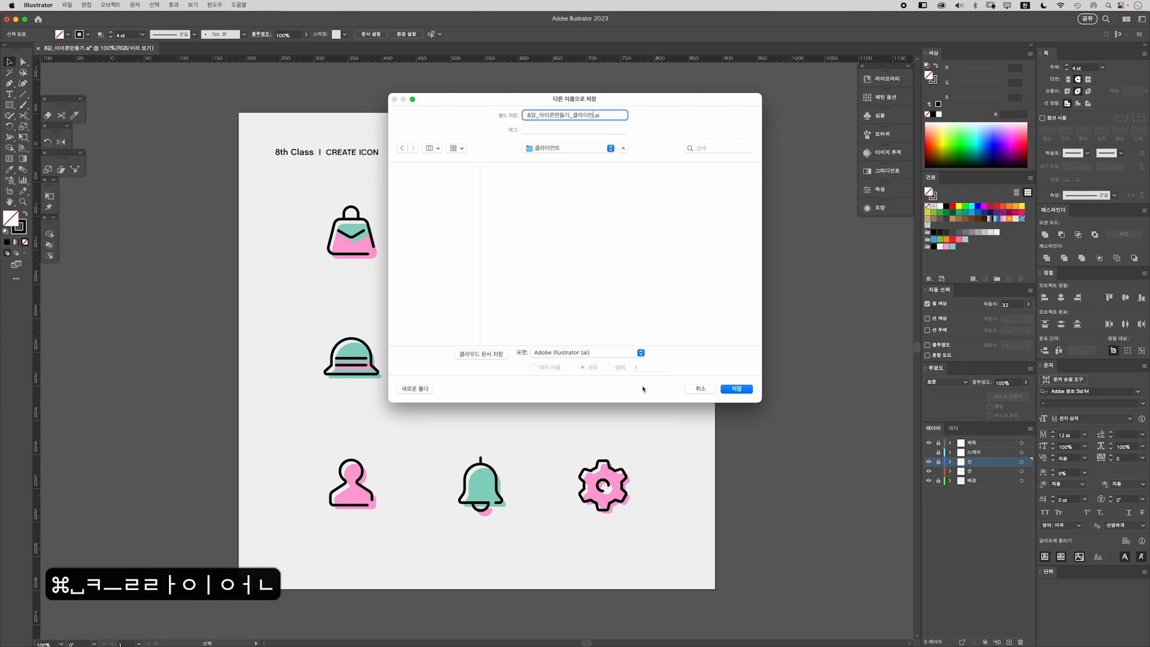
click(743, 390)
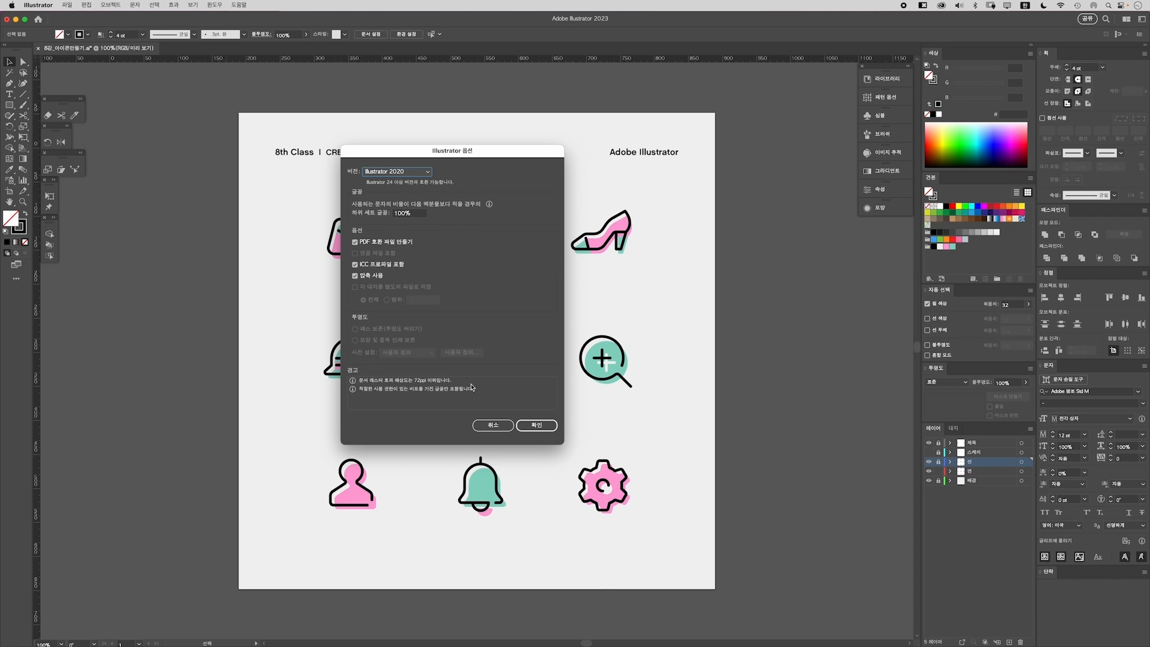
Set the saved file's version to Illustrator CS5 and confirm the save options
click(412, 175)
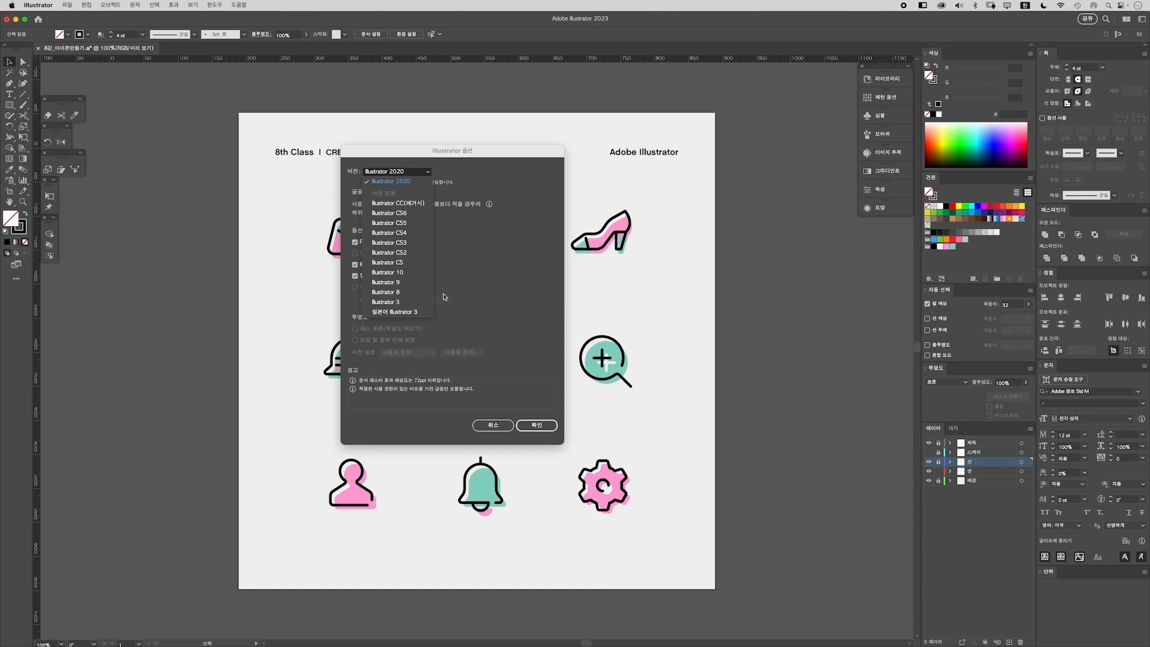
click(407, 222)
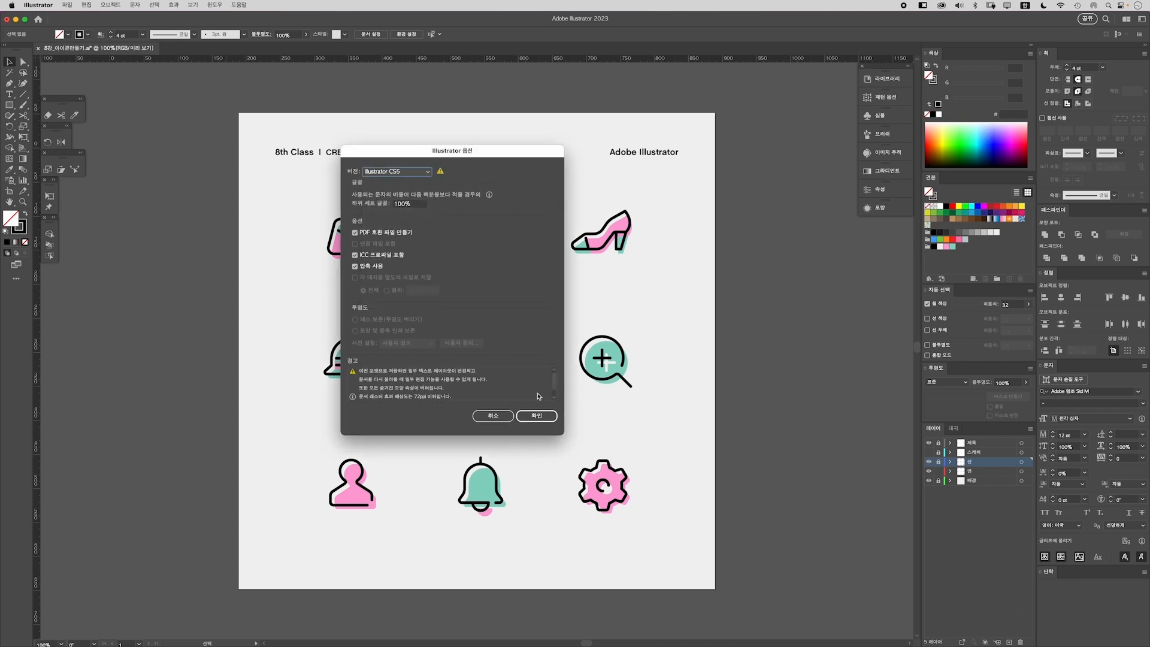
click(537, 416)
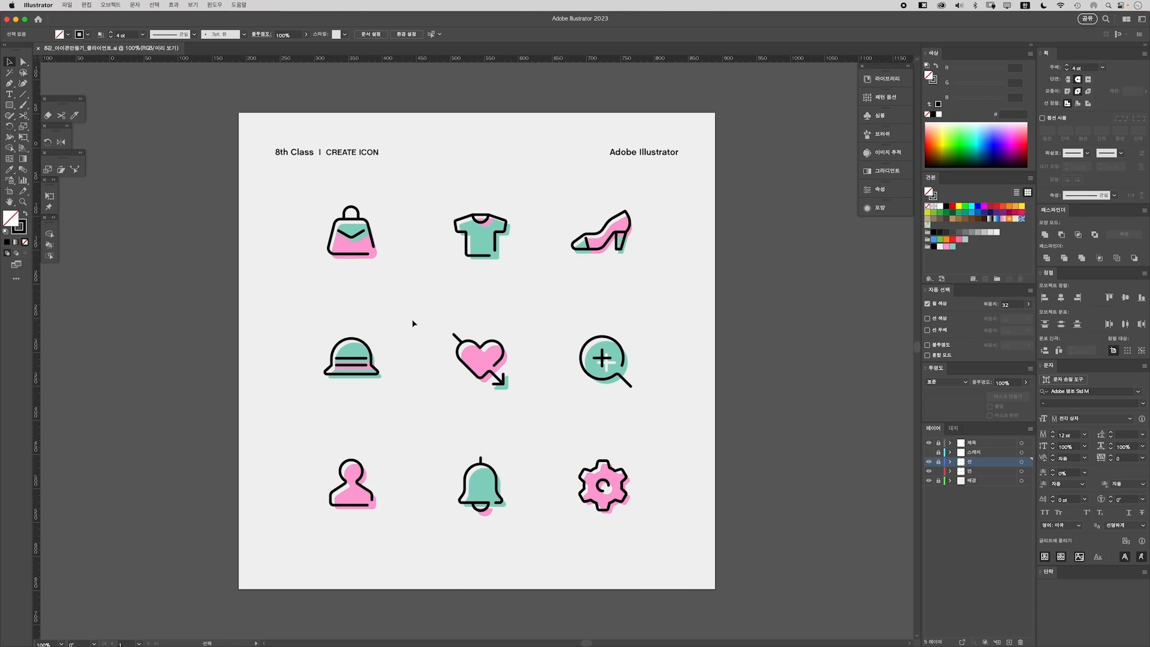
Unlock the 선 layer with the black outlines, select the handbag's handle line and clear the selection
click(938, 461)
drag(412, 294, 380, 260)
click(397, 306)
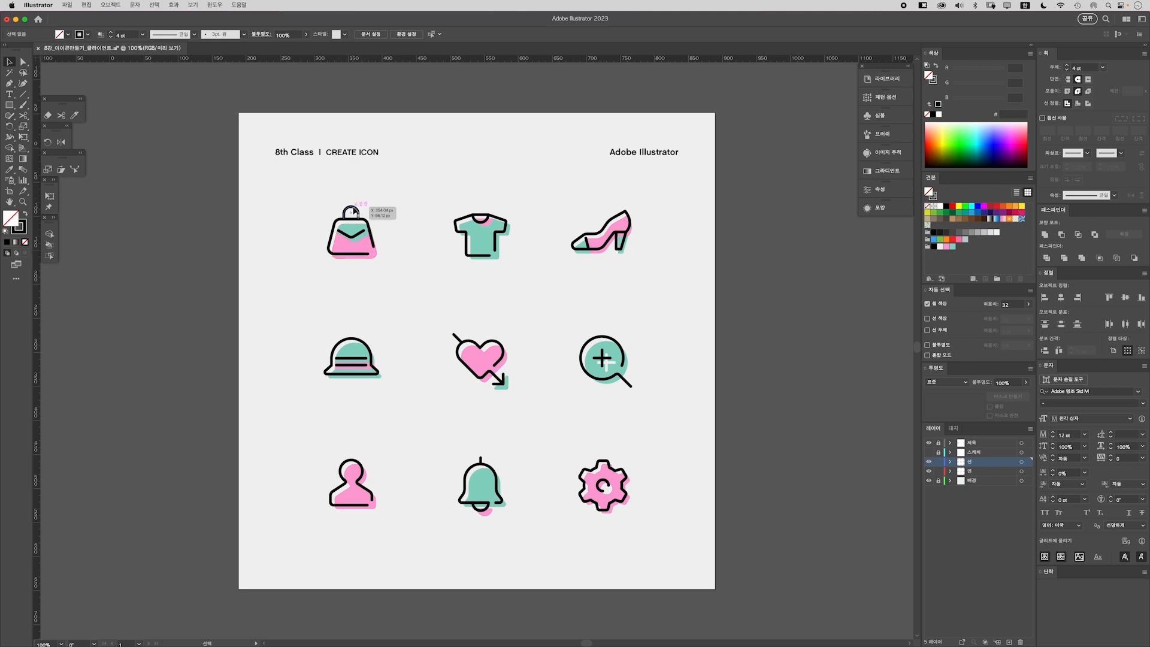
click(346, 221)
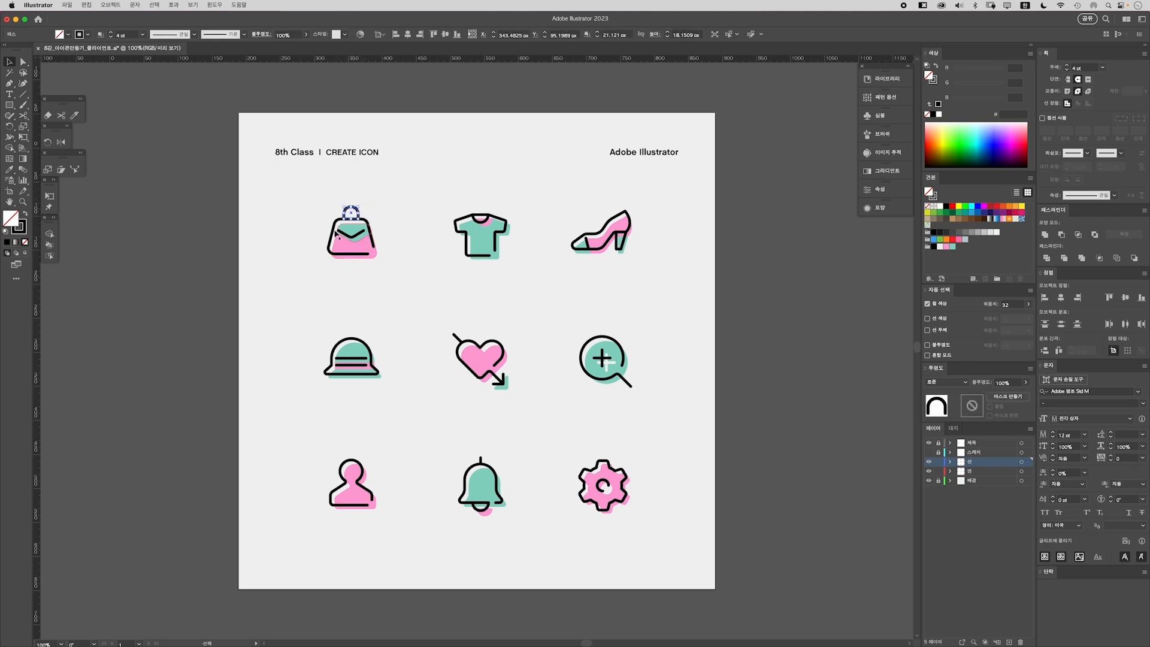
click(418, 319)
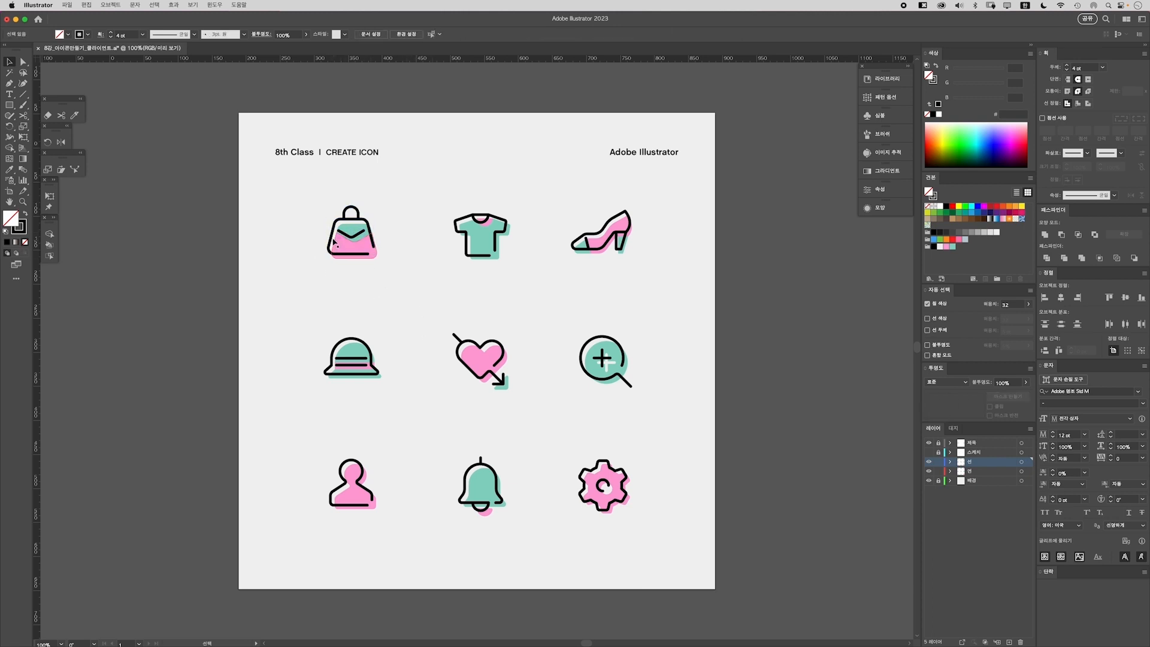
Try moving the handbag's body outline and its flap line away from the icon, and undo both moves
drag(334, 237, 164, 227)
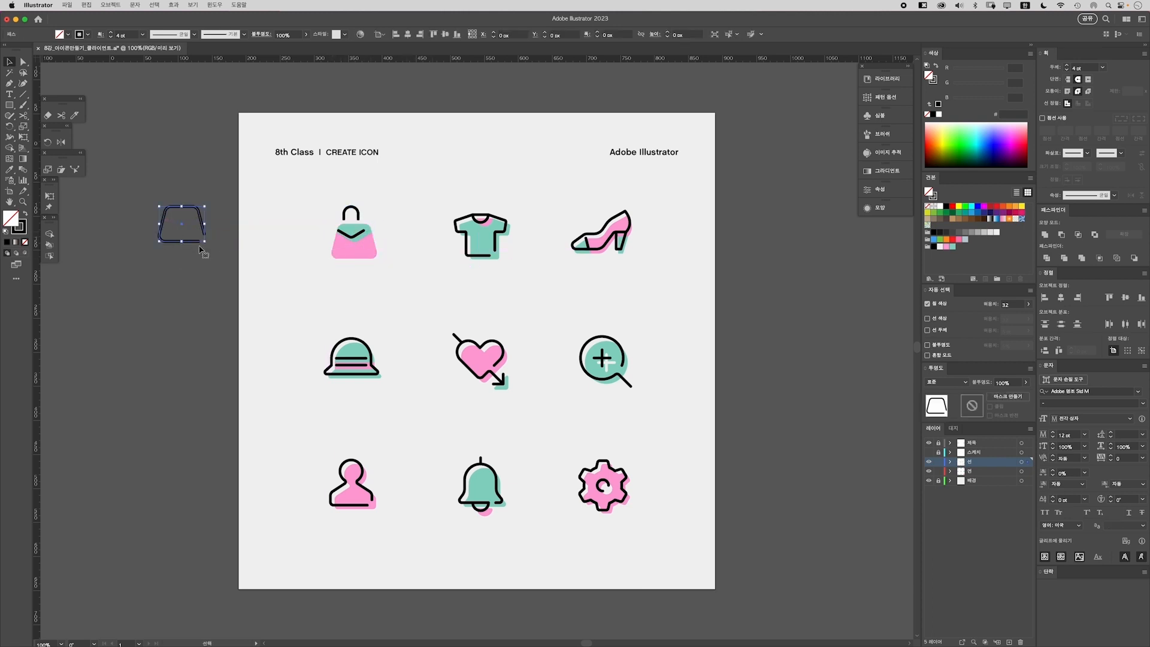
key(super+z)
drag(343, 238, 344, 286)
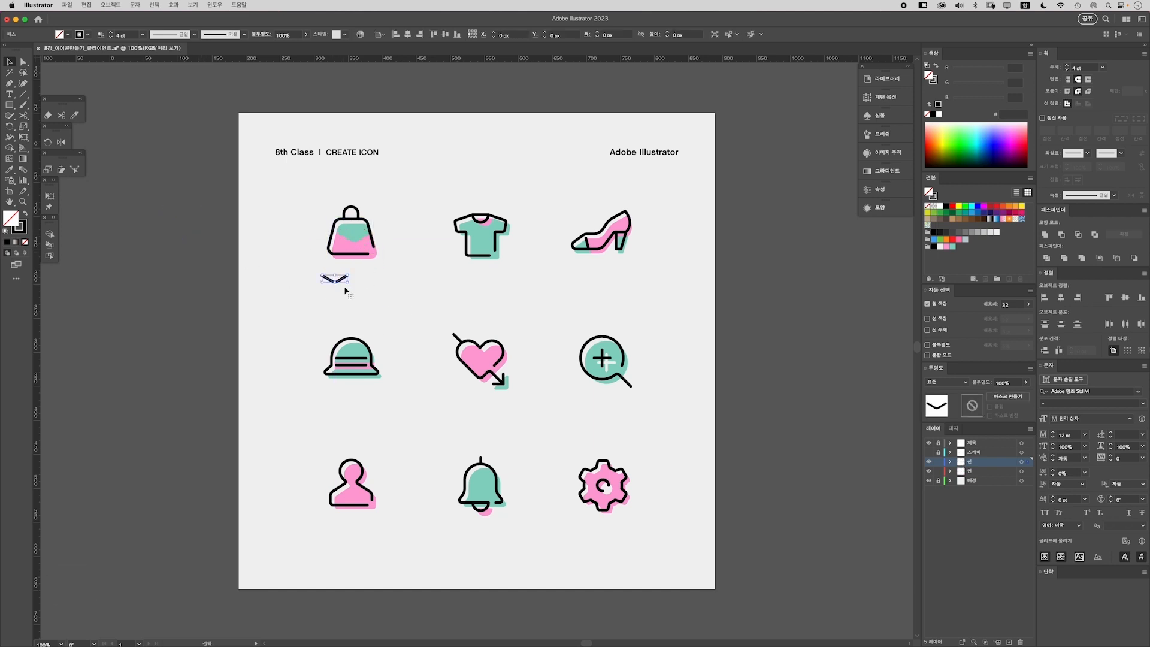
key(super+z)
click(328, 226)
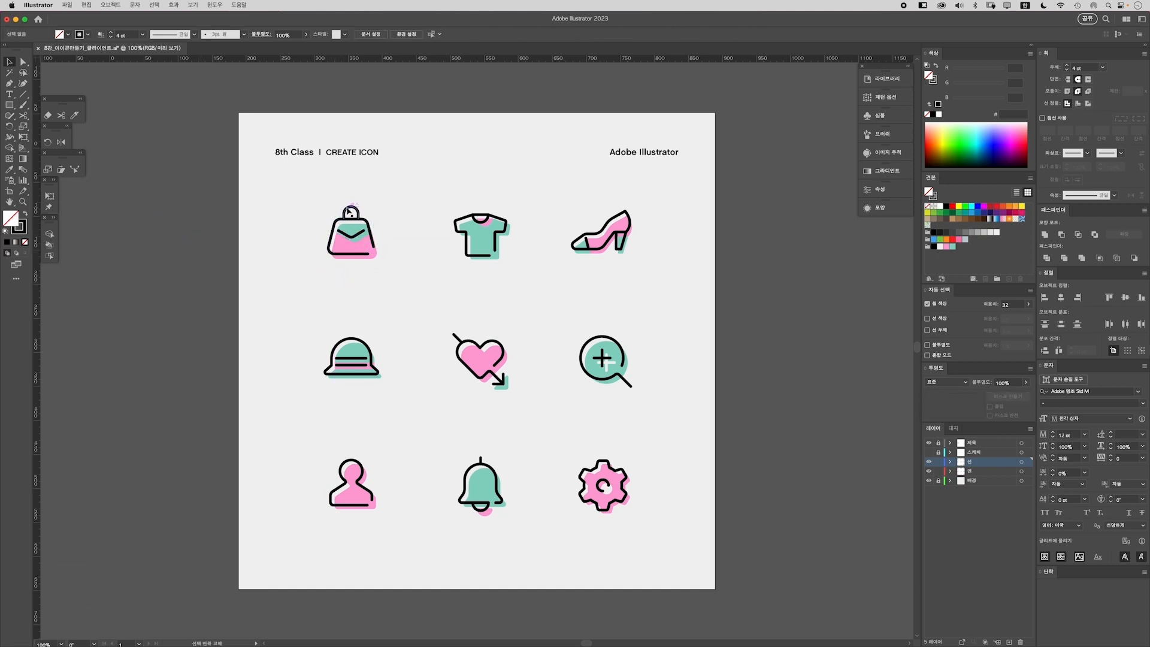
Try moving the handbag's body, flap and fills away from the artboard, and undo the move
click(392, 302)
click(359, 245)
drag(372, 243, 133, 242)
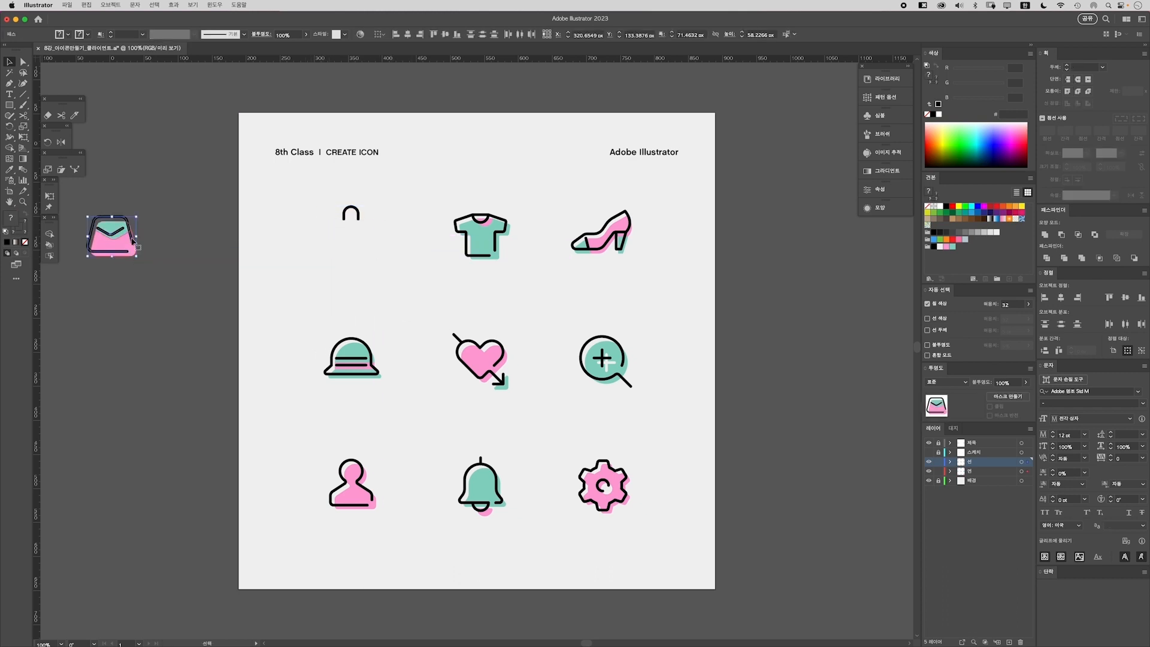
key(super+z)
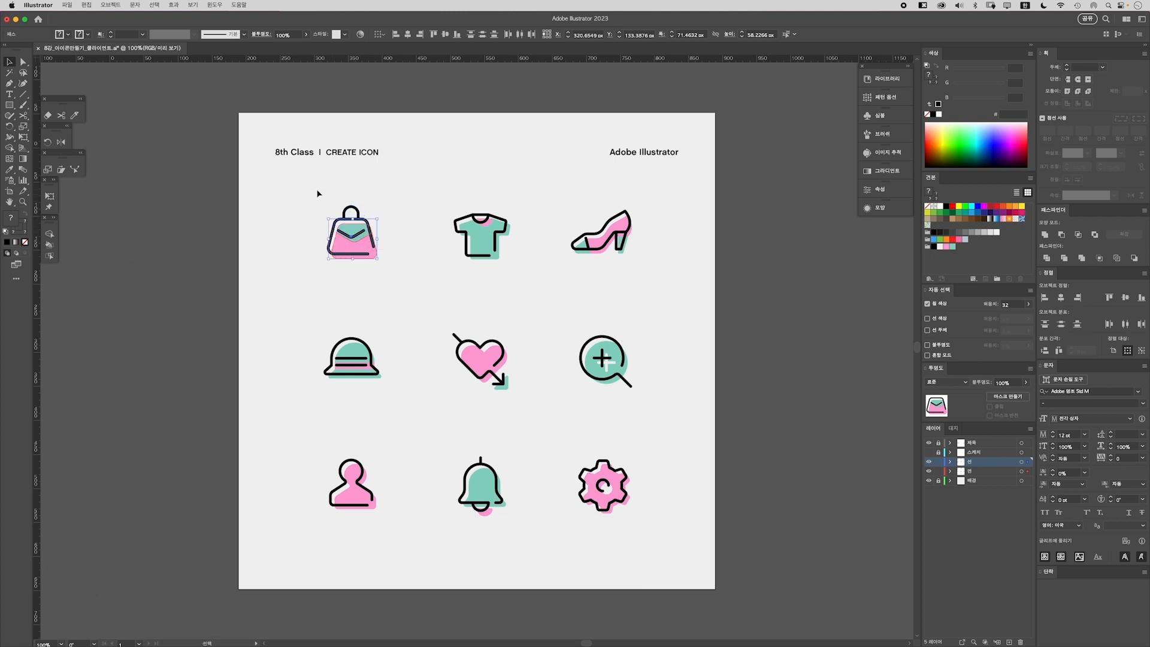
Group the parts of each top-row icon into its own group, from the handbag to the high-heeled shoe
click(320, 236)
key(super+z)
key(super+g)
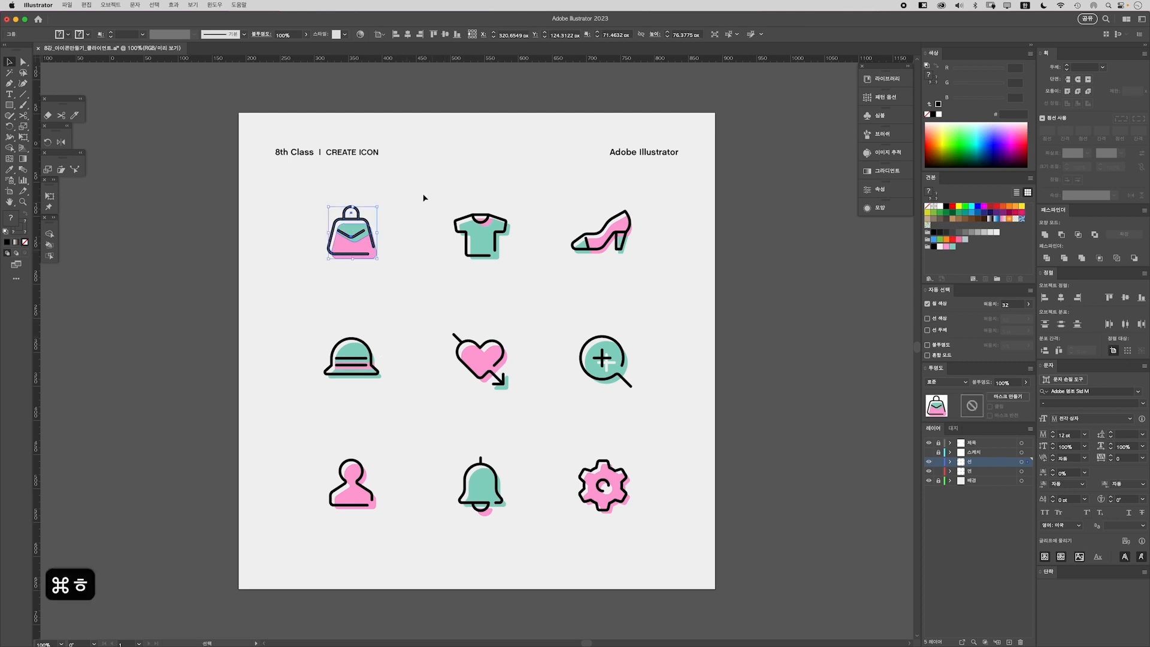
drag(566, 231, 645, 269)
key(super+g)
Group the parts of the hat, heart and magnifier icons into one separate group per icon
drag(306, 328, 392, 392)
key(super+g)
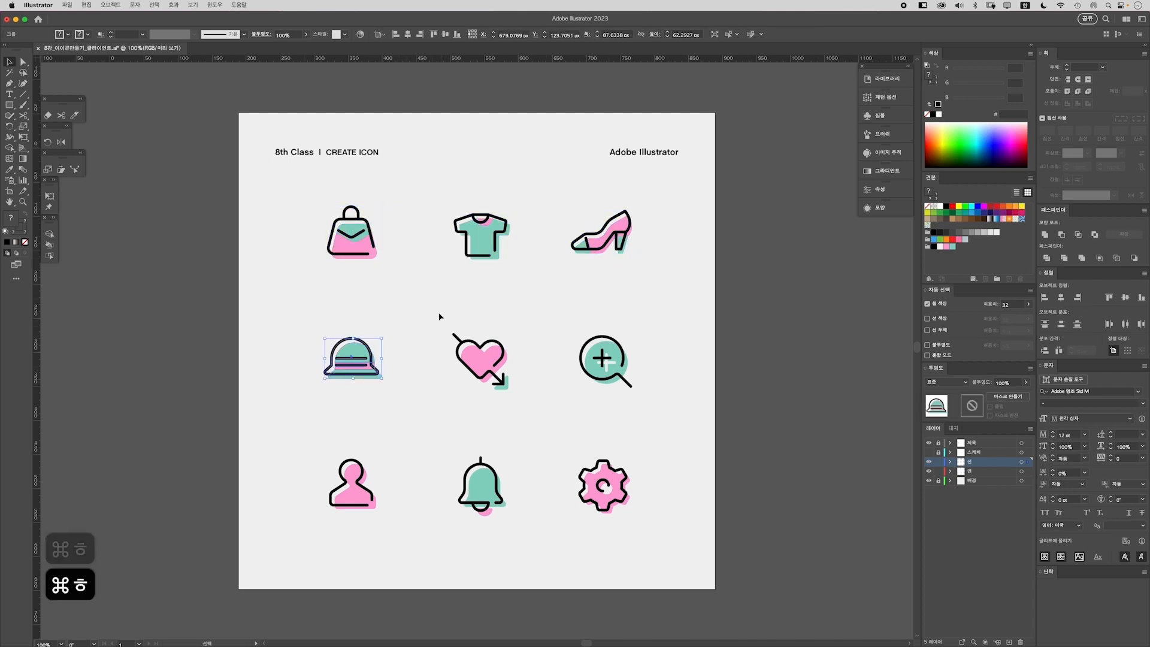
drag(439, 318, 521, 400)
key(super+g)
drag(560, 305, 646, 404)
key(super+g)
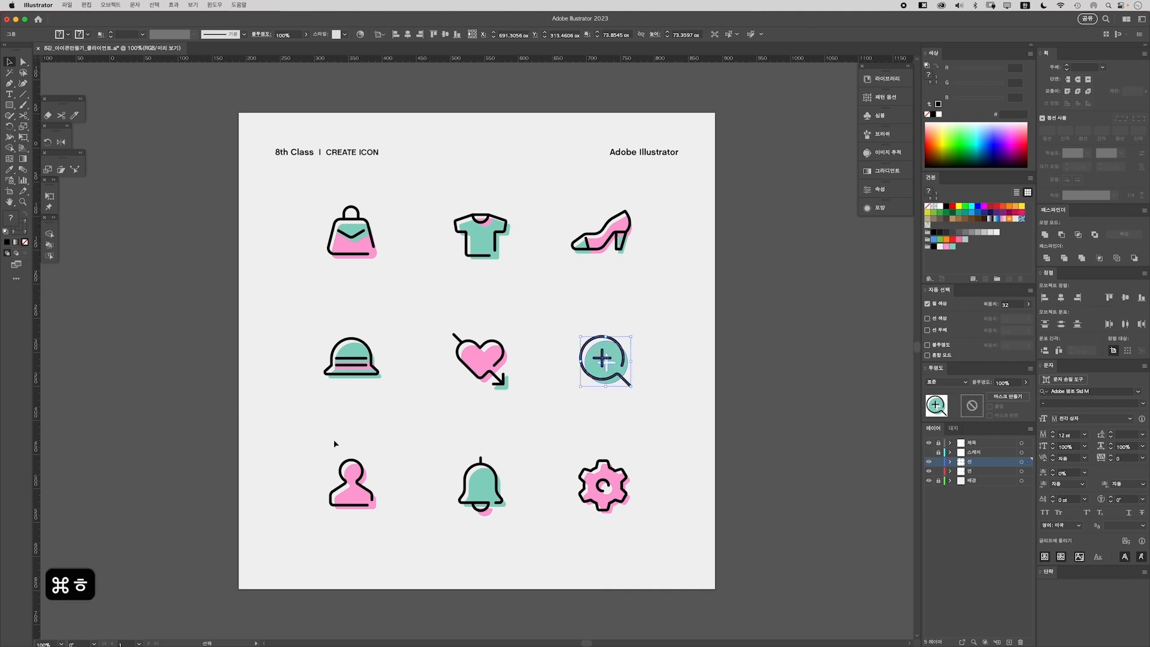
Group the person, bell and gear icons separately, and check all nine groups by selecting and deselecting them
drag(308, 447, 393, 513)
key(super+g)
drag(435, 444, 536, 544)
key(super+g)
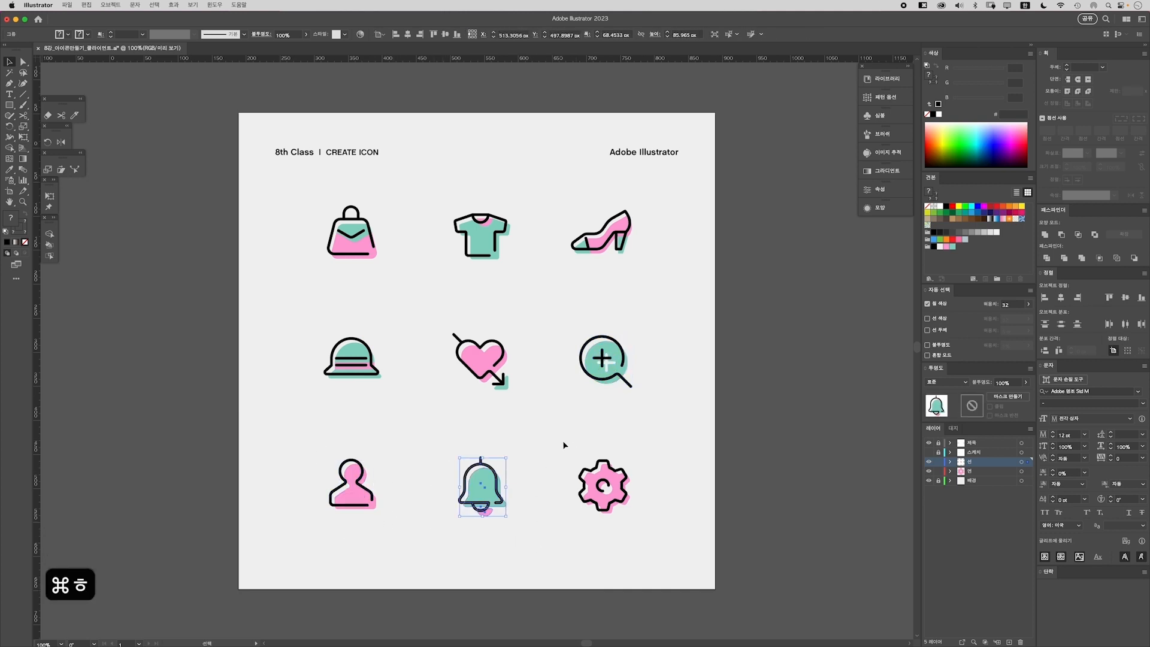
drag(564, 444, 624, 534)
key(super+g)
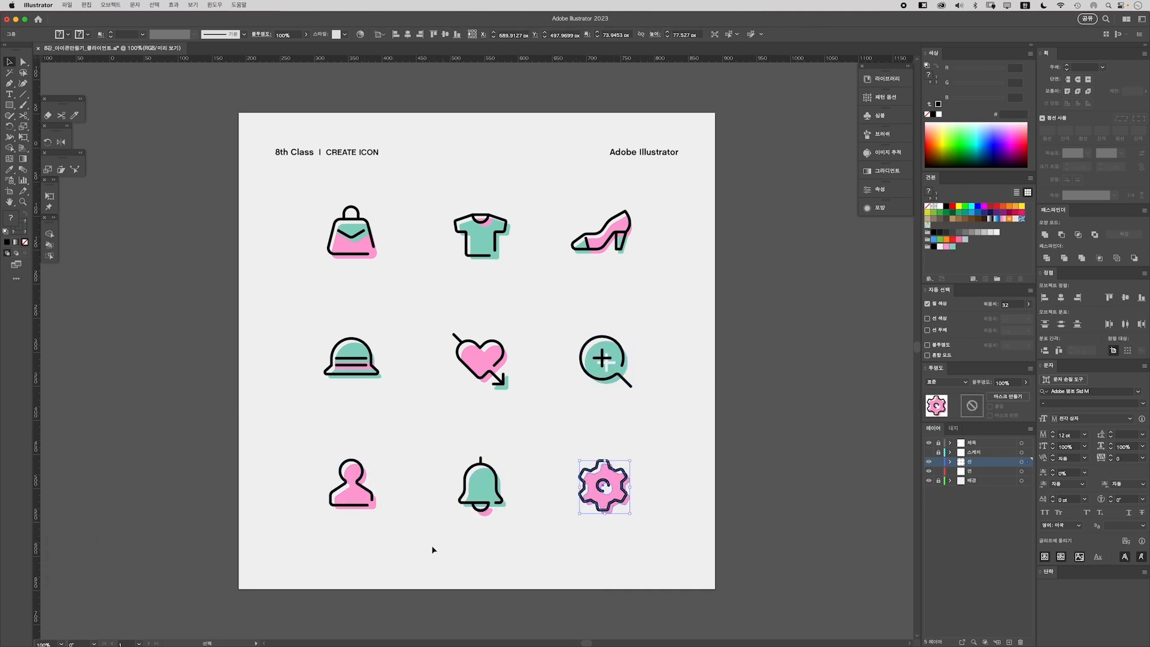
click(276, 369)
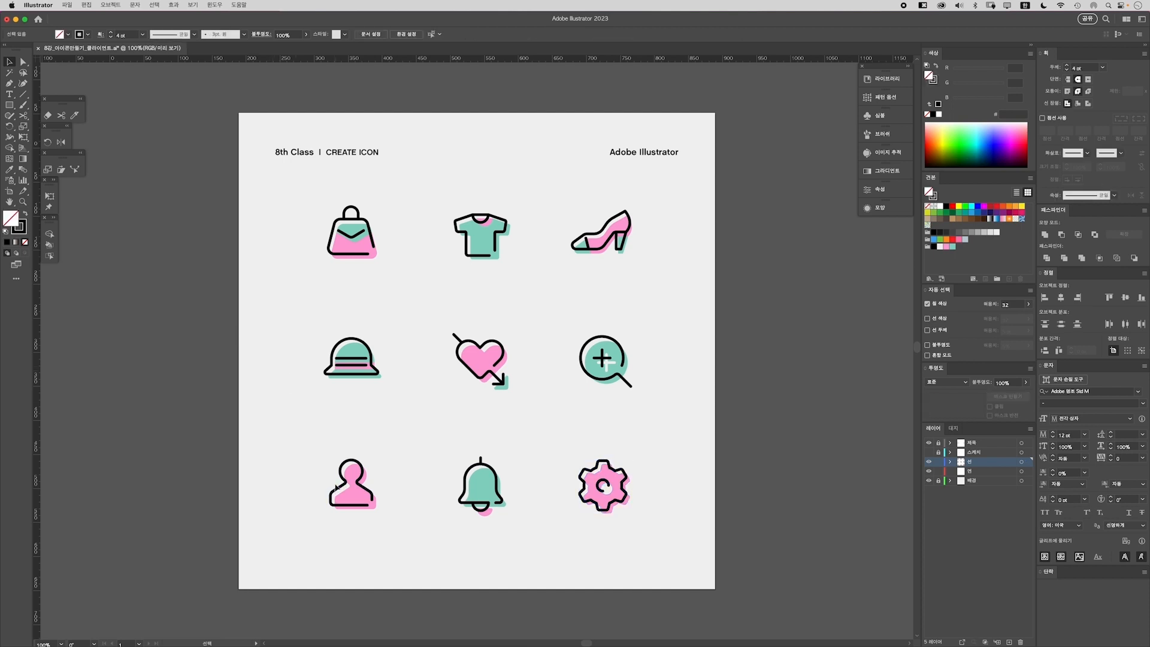
drag(288, 192, 676, 572)
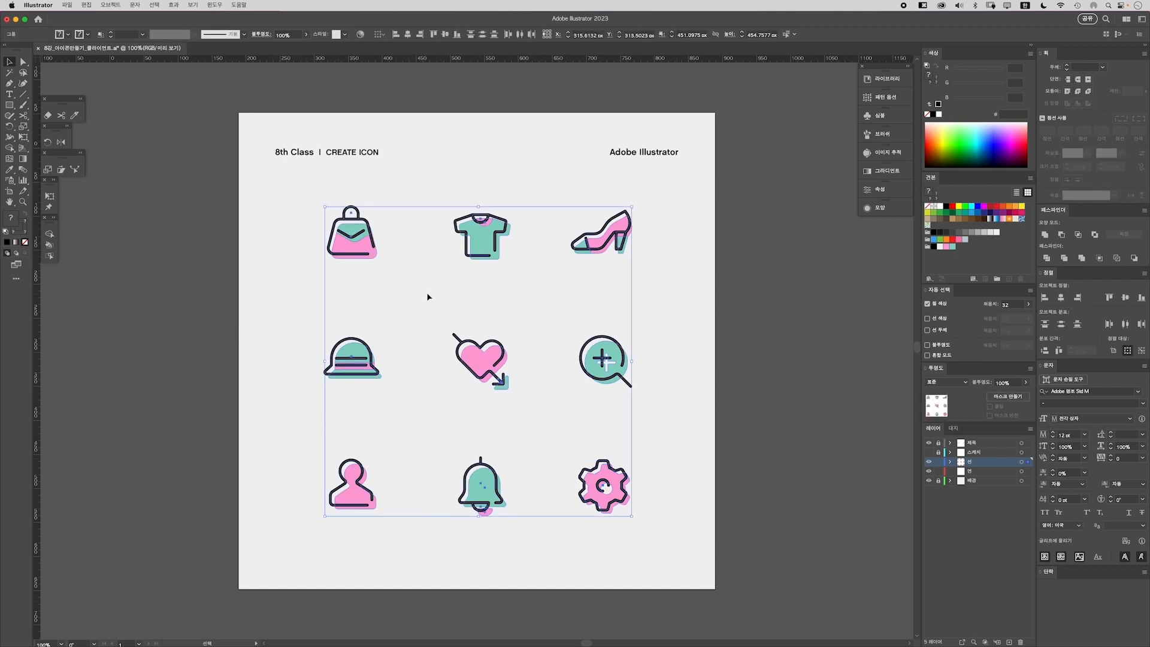
click(323, 302)
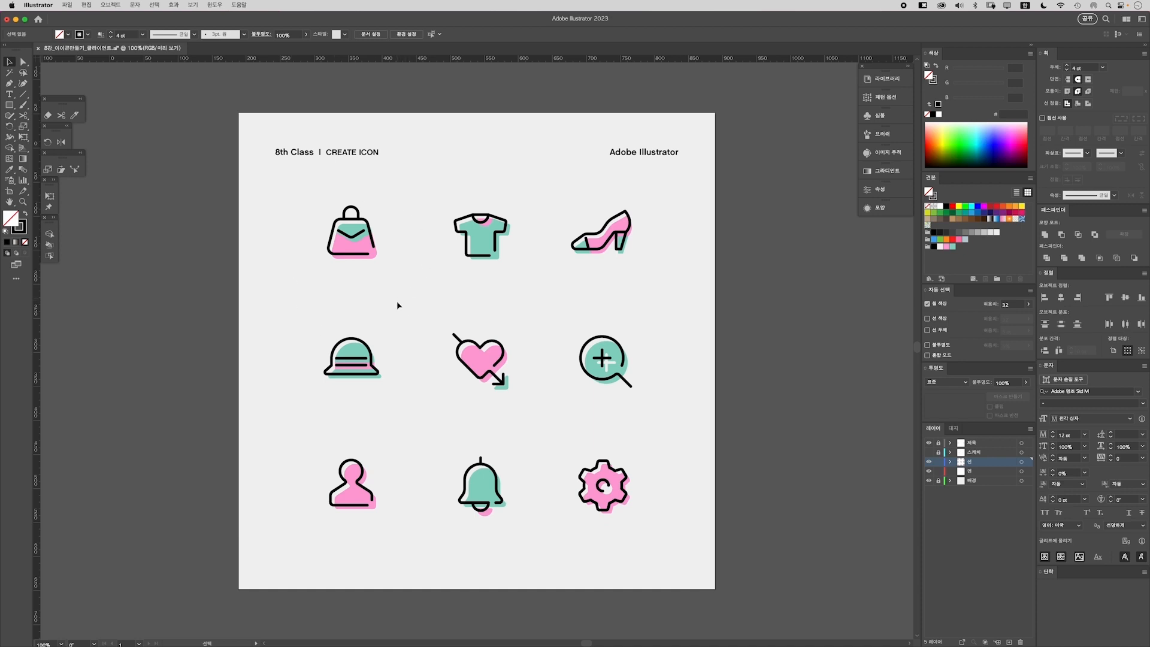
Place a copy of the grouped handbag icon beside the original at the artboard's edge
click(363, 252)
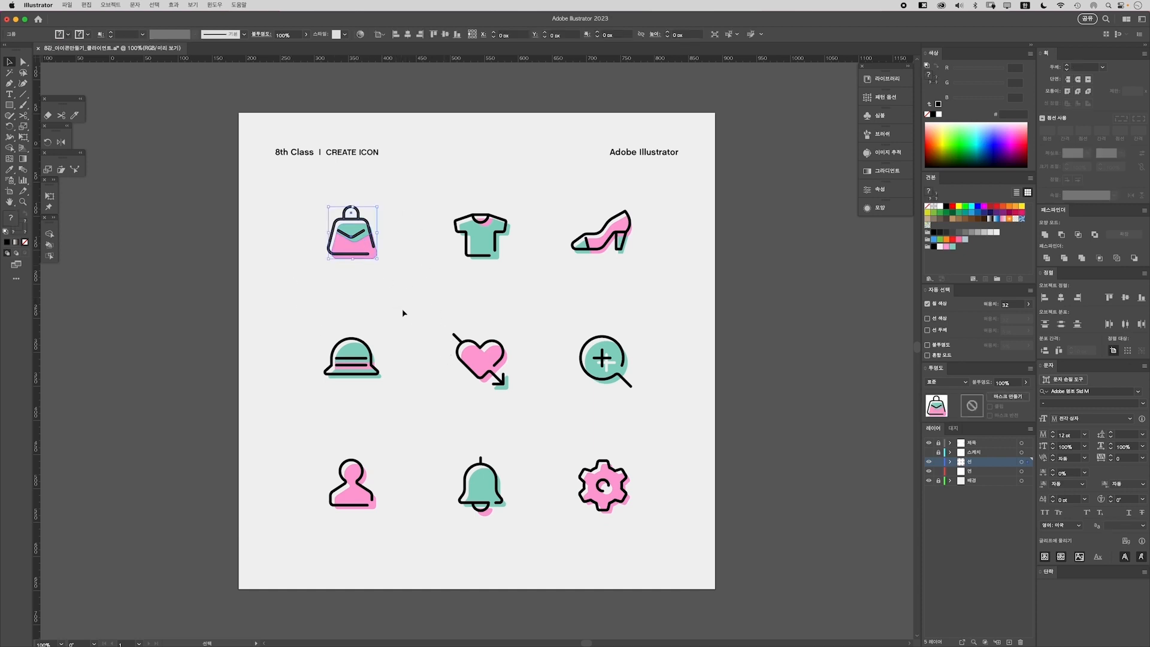
drag(363, 251, 273, 257)
click(279, 296)
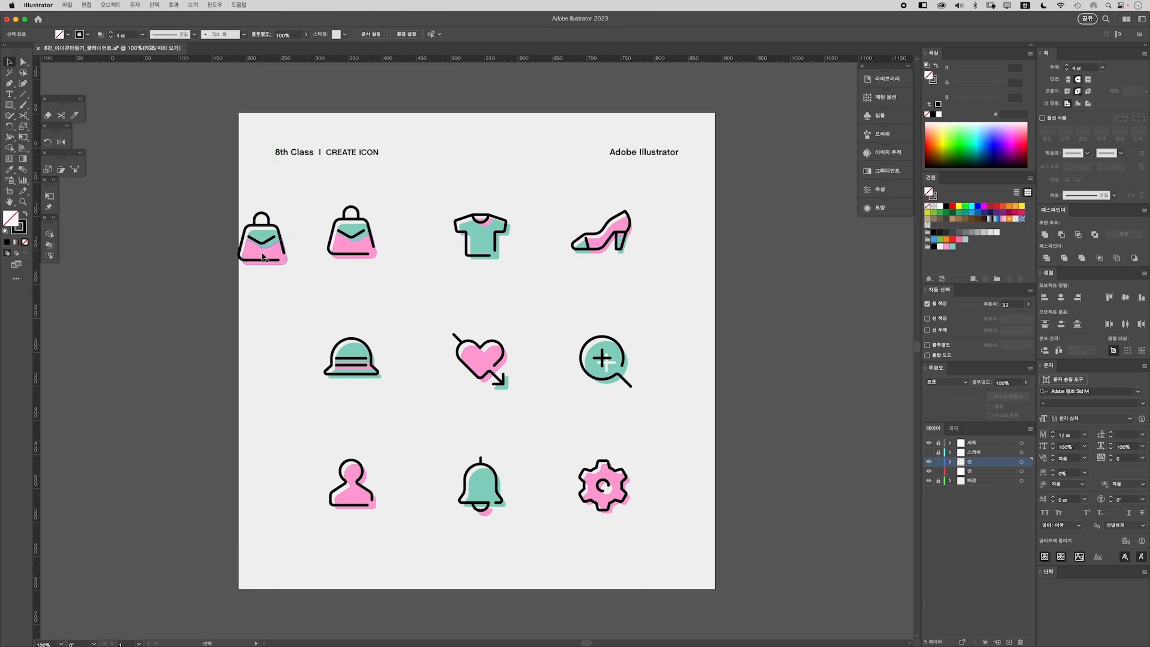
drag(319, 259, 227, 194)
drag(240, 235, 240, 235)
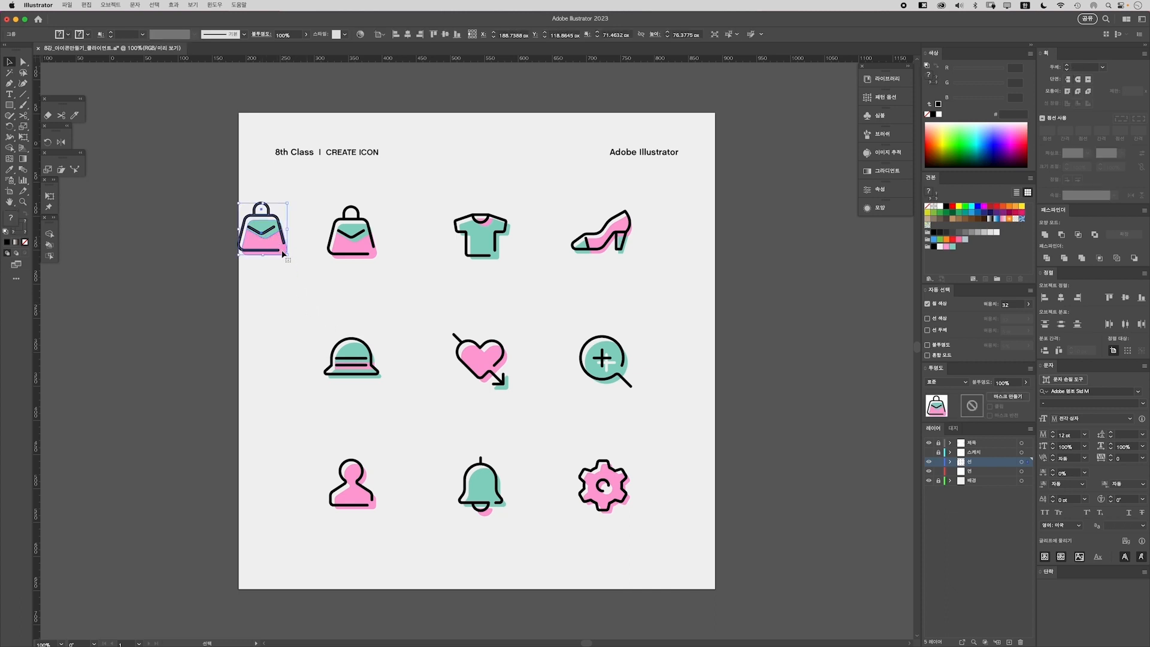
Scale handbag copies into one greatly enlarged and one miniature version while stroke scaling is off
drag(287, 255, 264, 436)
click(279, 264)
click(267, 451)
drag(239, 389, 199, 384)
click(150, 208)
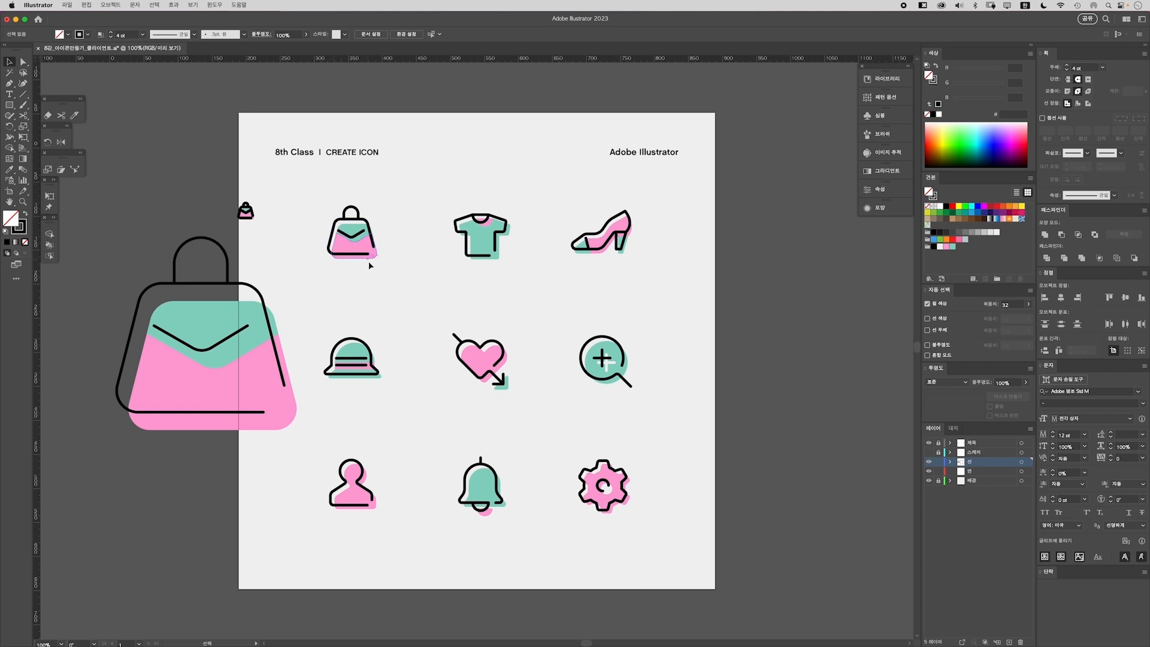
Directly select the original handbag's handle line to examine its stroke, and clear the selection
key(a)
click(346, 211)
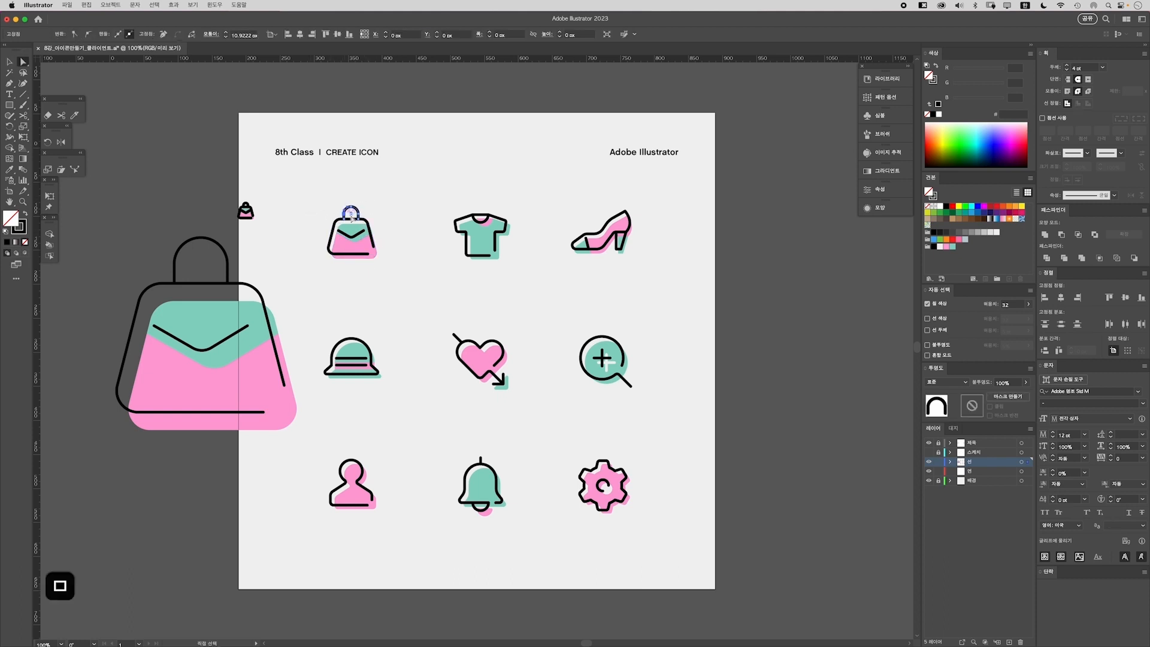
click(245, 221)
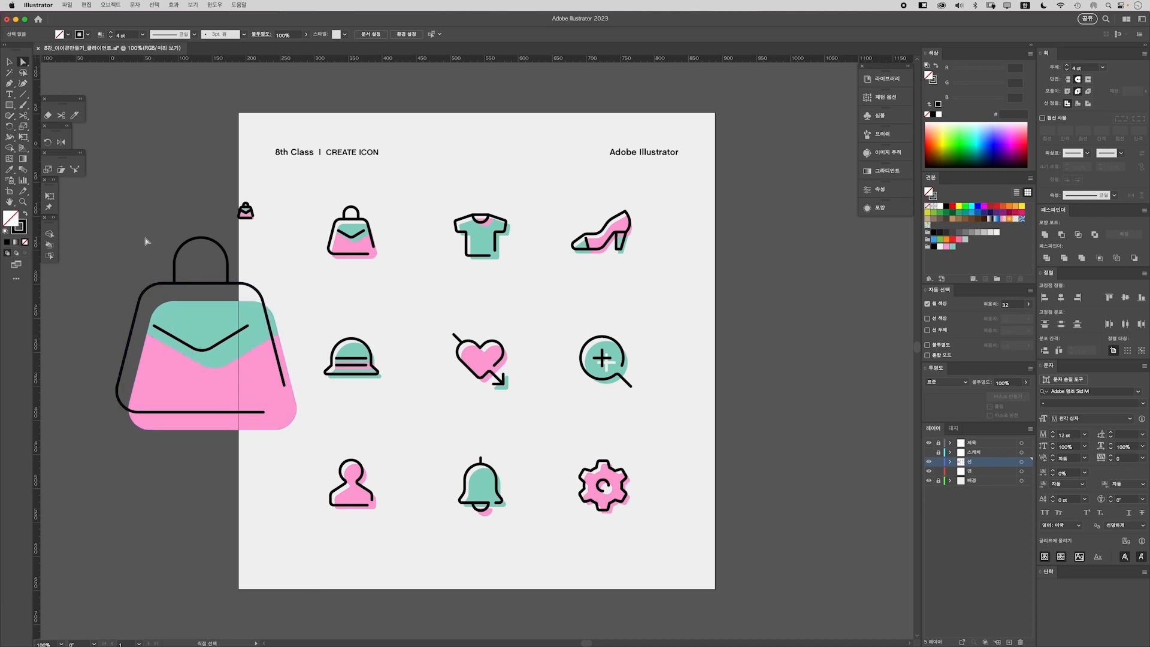
Delete the enlarged and the miniature handbag copies
key(v)
click(176, 281)
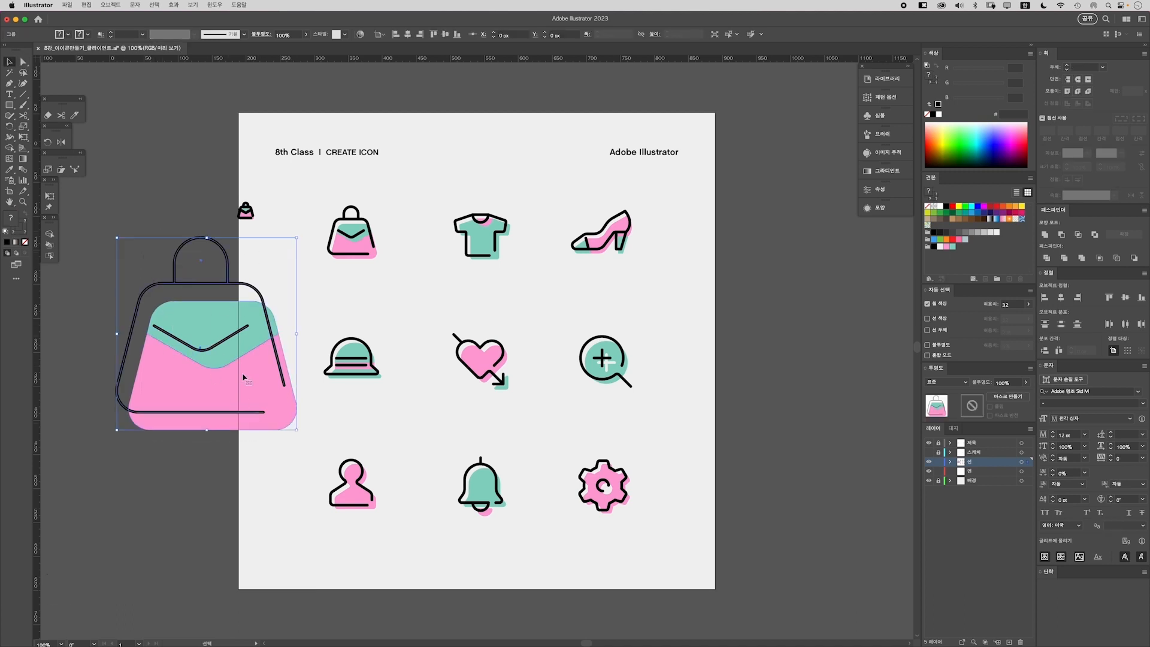
key(BackSpace)
click(246, 211)
key(BackSpace)
Duplicate the grouped handbag icon horizontally beside the original and clear the selection
click(354, 224)
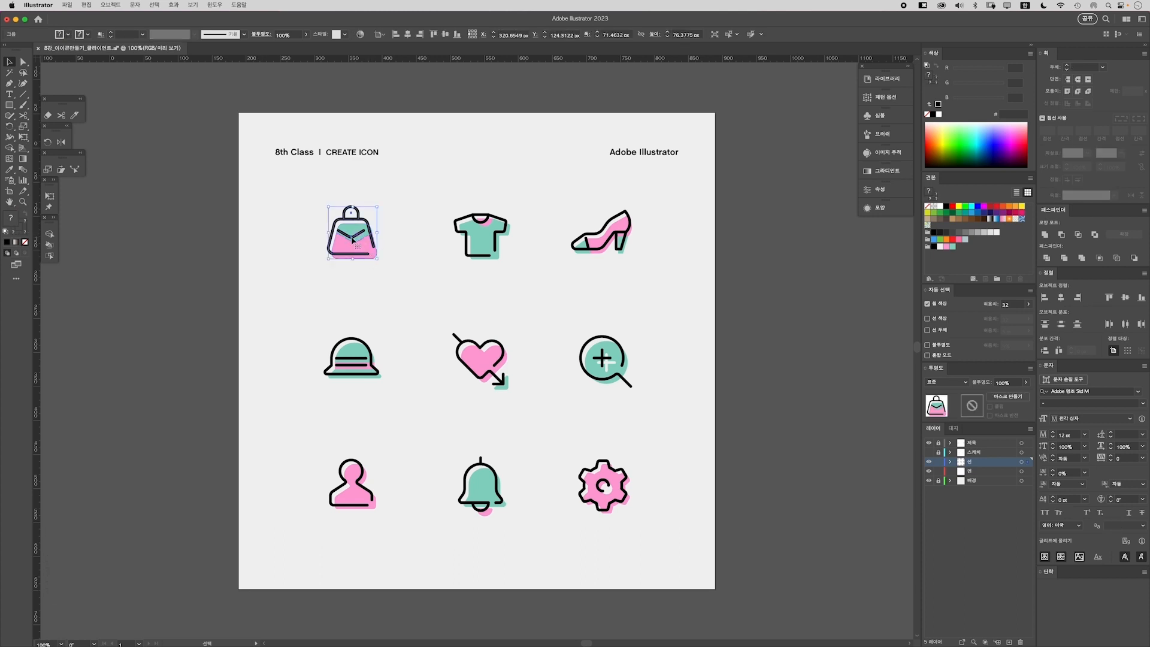
drag(354, 224, 248, 229)
click(210, 199)
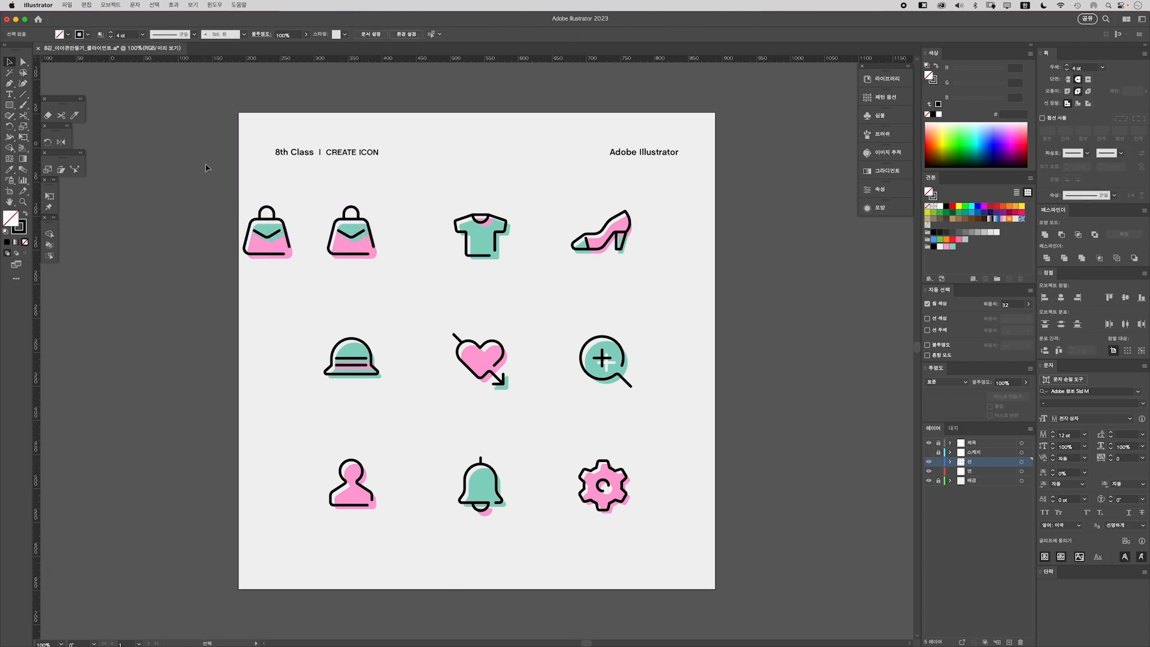
Enable the 선과 효과 크기 조절 option in the Scale tool's settings and confirm
click(24, 128)
double_click(24, 128)
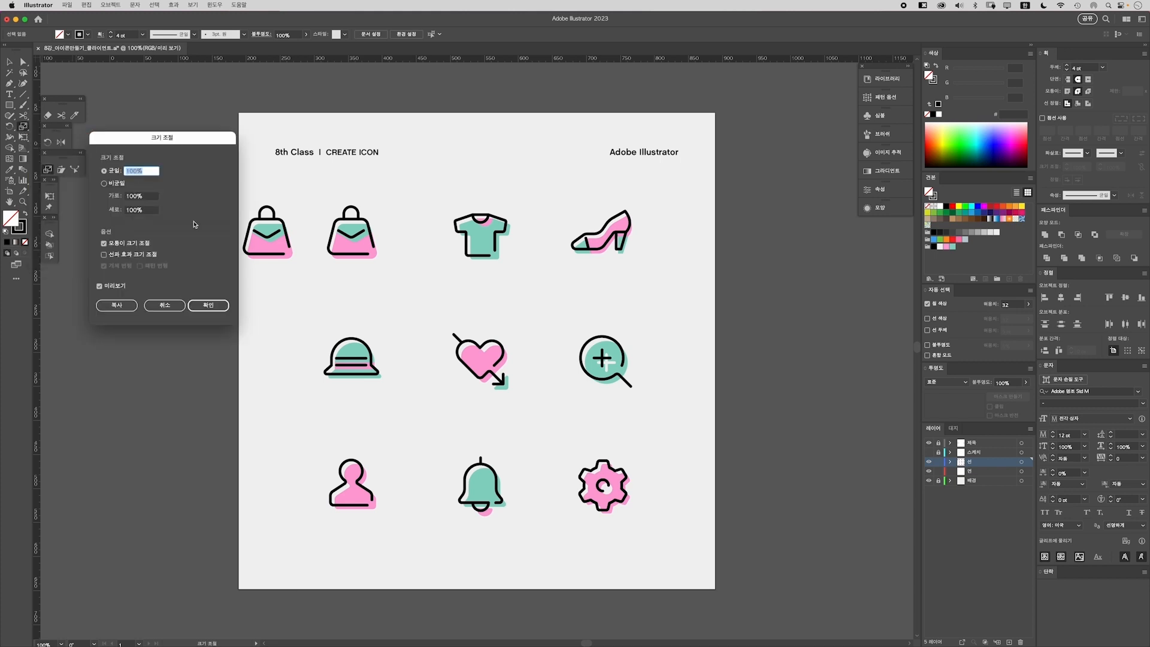
drag(163, 141, 169, 126)
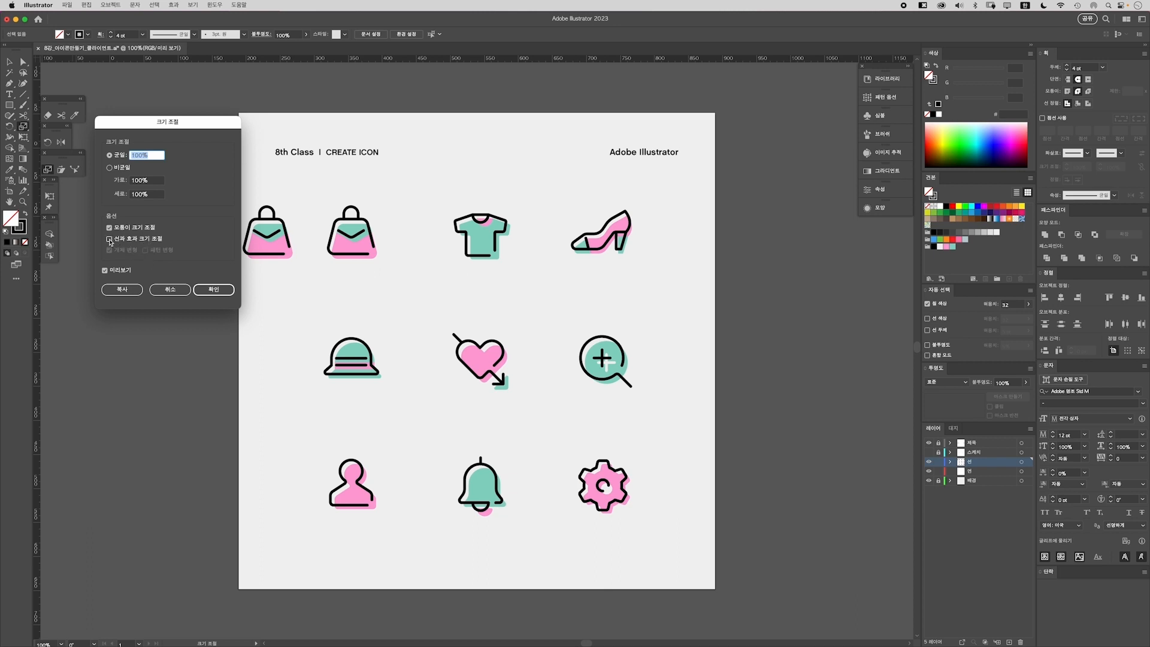
click(110, 239)
click(214, 289)
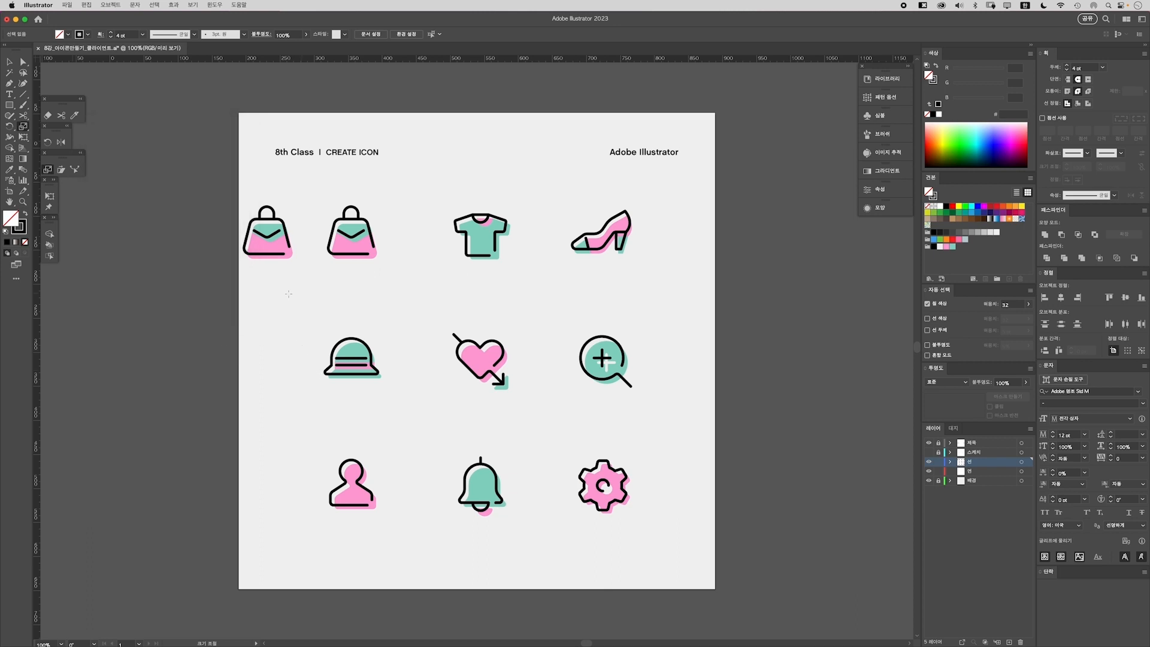
Enlarge a handbag copy and create a miniature one with strokes scaling along, and clear the selection
key(v)
click(246, 237)
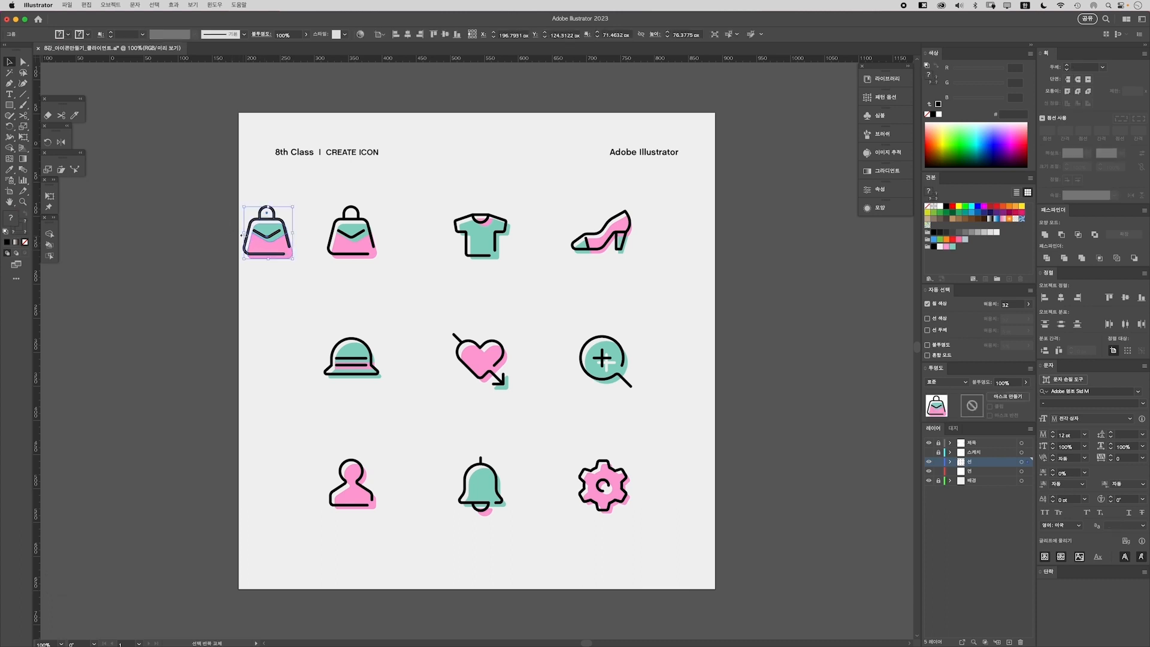
drag(241, 235, 99, 233)
click(219, 387)
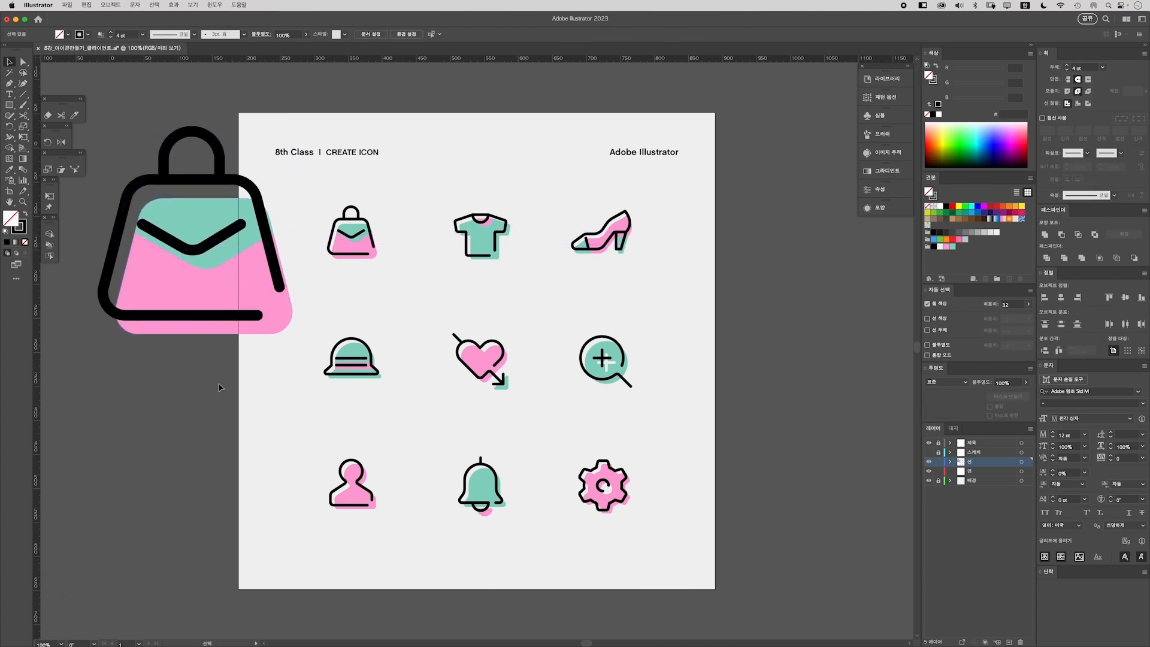
drag(218, 290, 218, 446)
drag(200, 287, 281, 381)
key(shift+super+a)
Compare the stroke weights of the handle lines on the original, miniature and enlarged handbags
key(a)
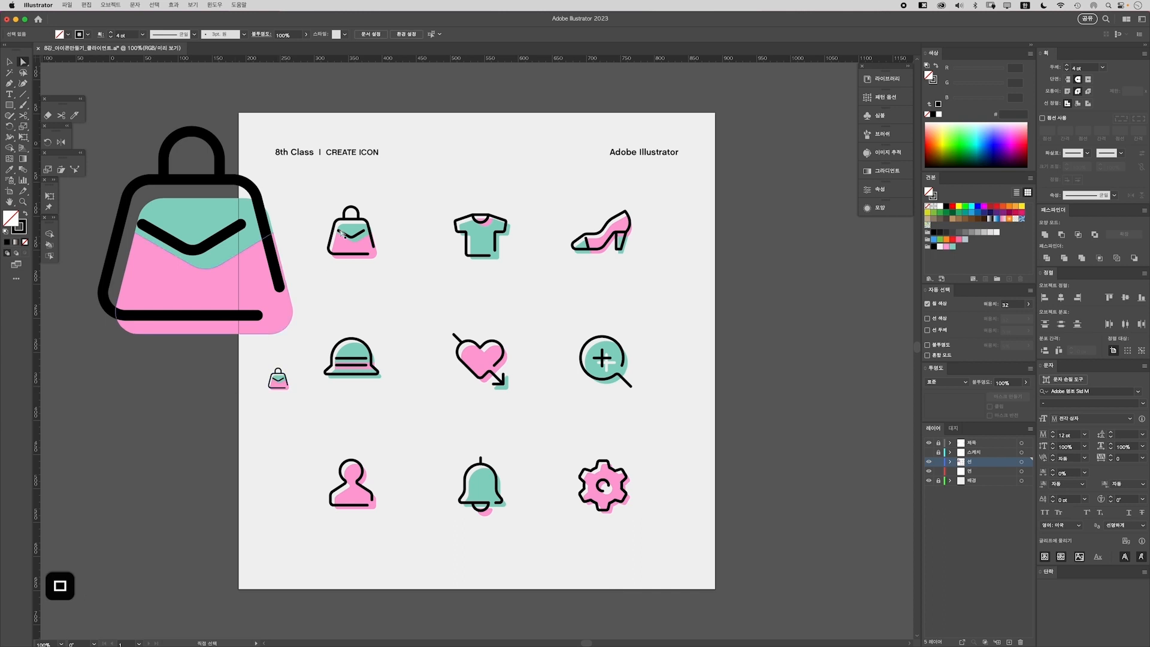
click(357, 214)
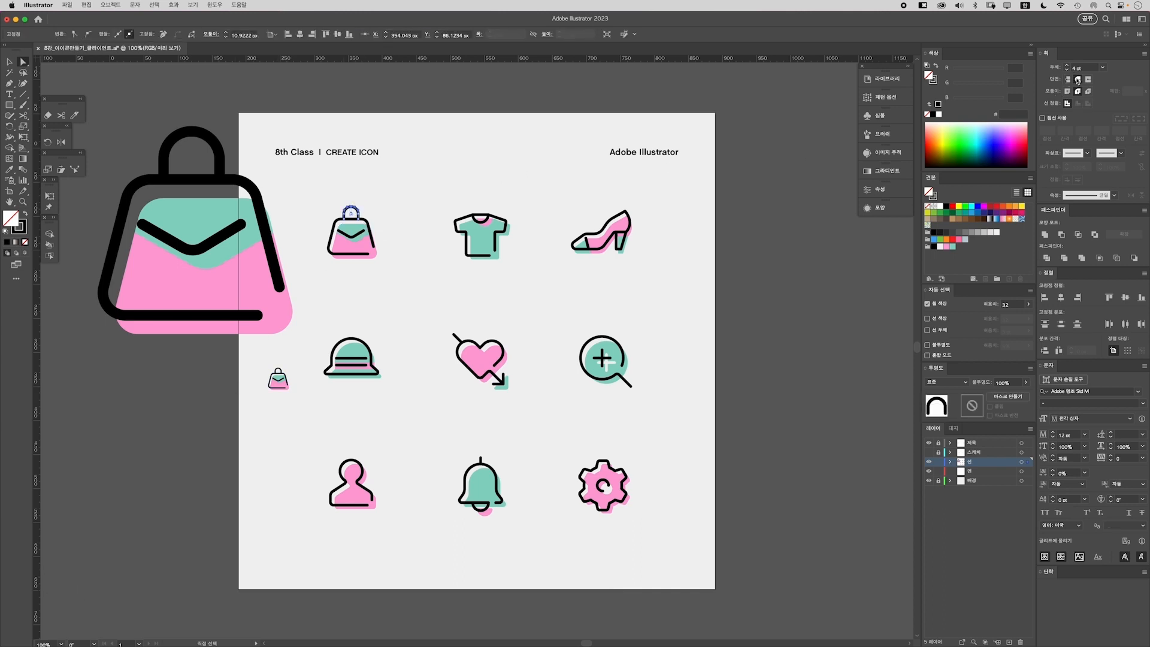
click(278, 371)
click(185, 131)
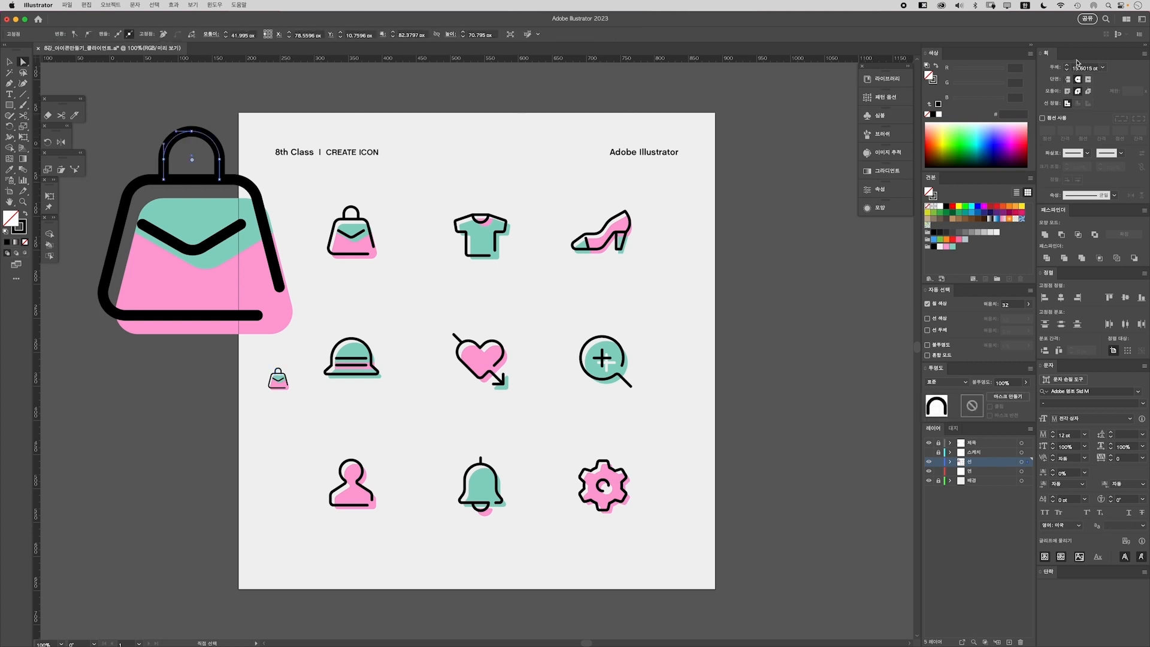
click(191, 389)
Review the 선과 효과 크기 조절 option in the Scale tool's settings and confirm with it enabled
key(v)
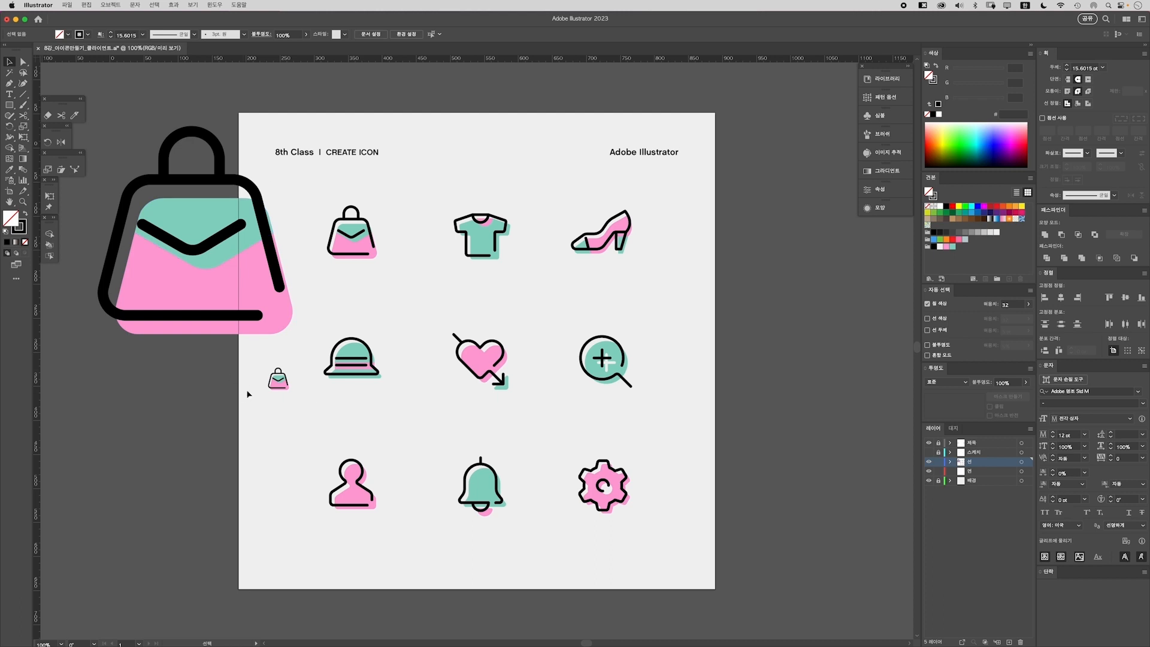
double_click(23, 127)
click(110, 240)
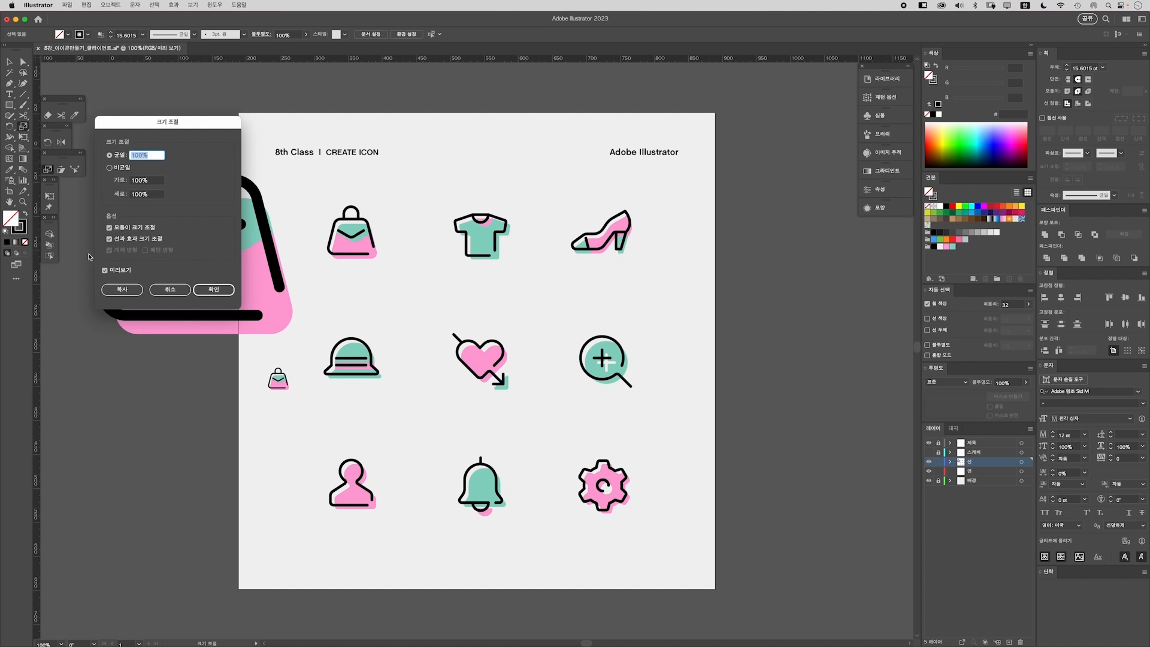
click(213, 289)
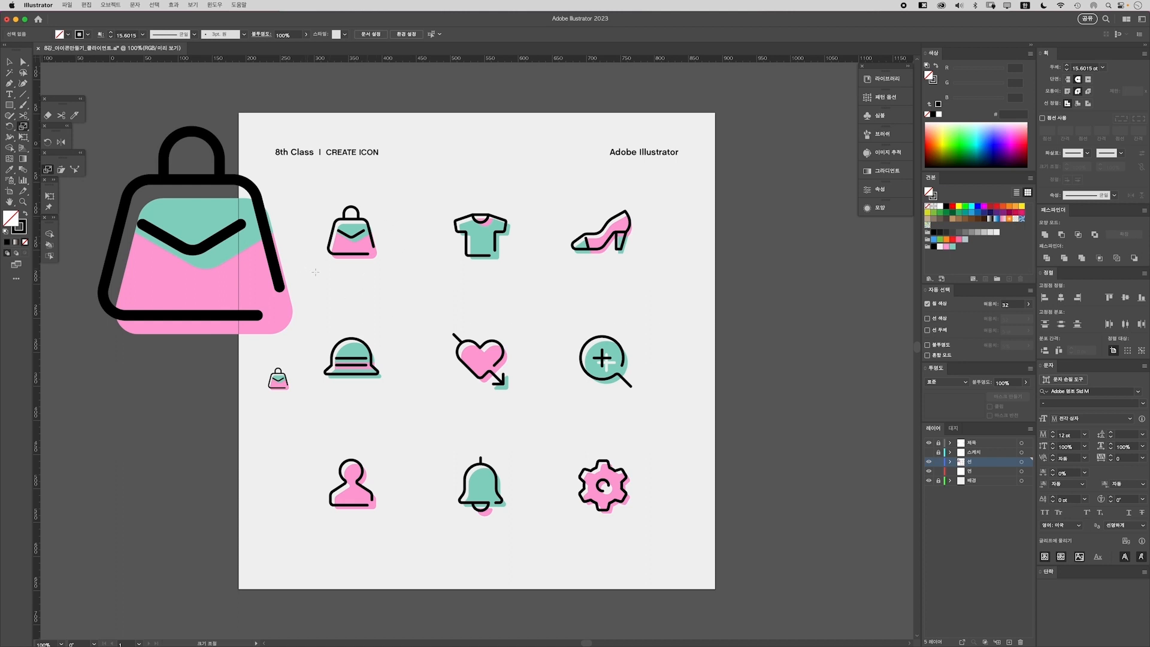
Select the enlarged and miniature handbags together and delete both
key(v)
click(279, 287)
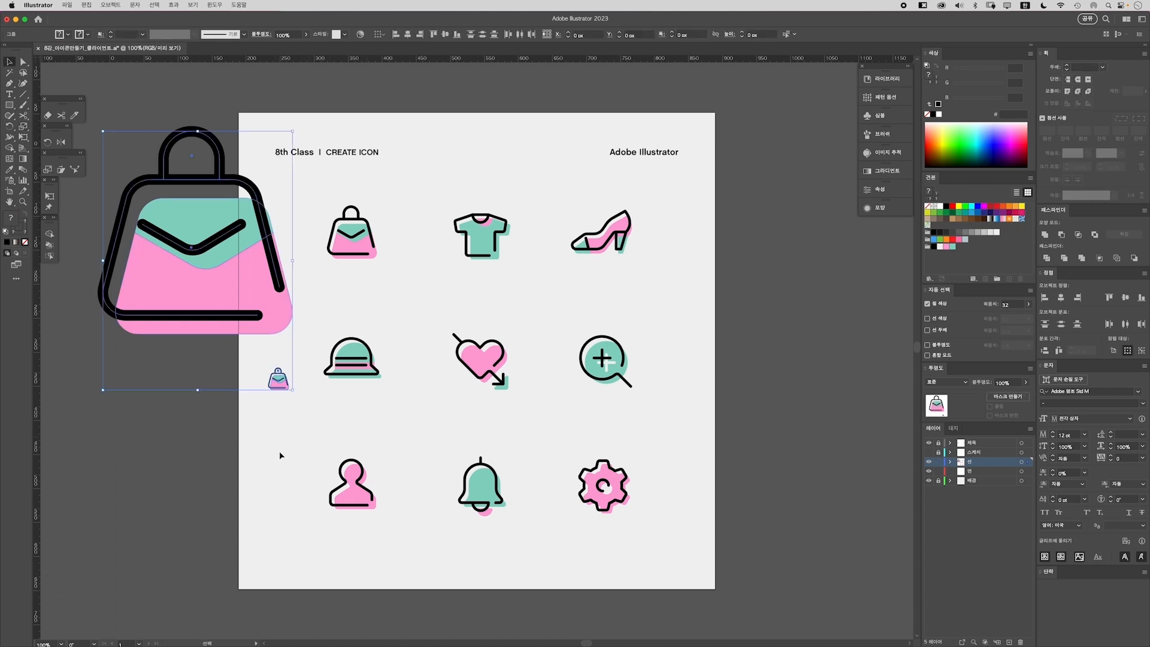
key(BackSpace)
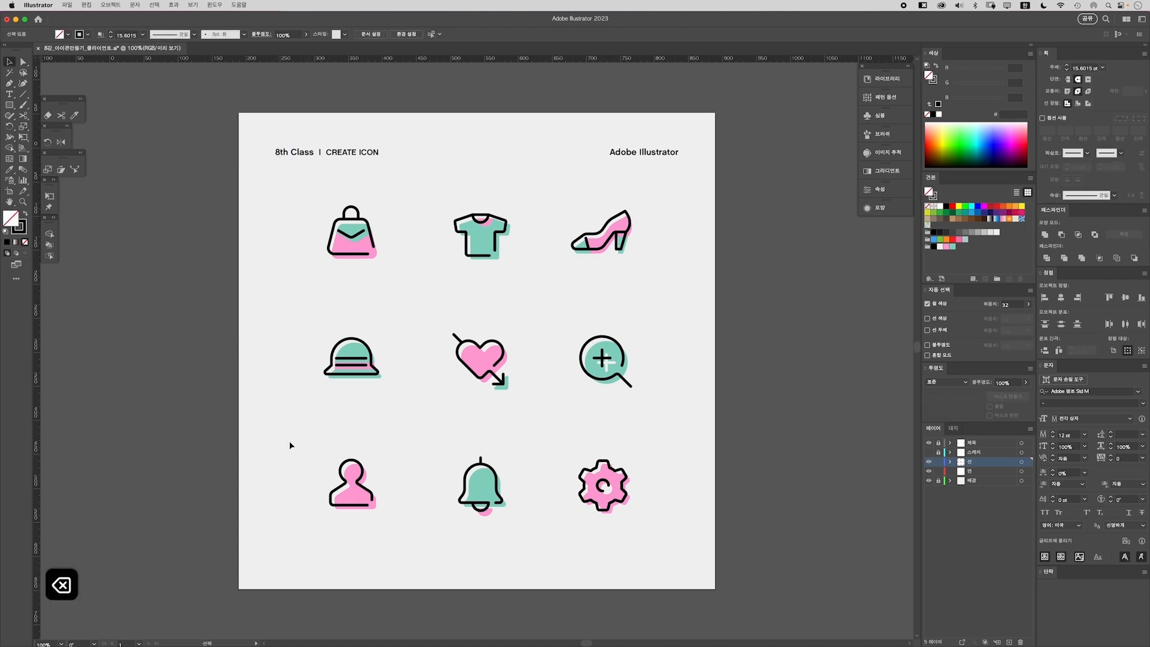
Duplicate the handbag icon horizontally across the artboard's edge beside the original
click(360, 252)
drag(366, 248, 268, 242)
click(213, 201)
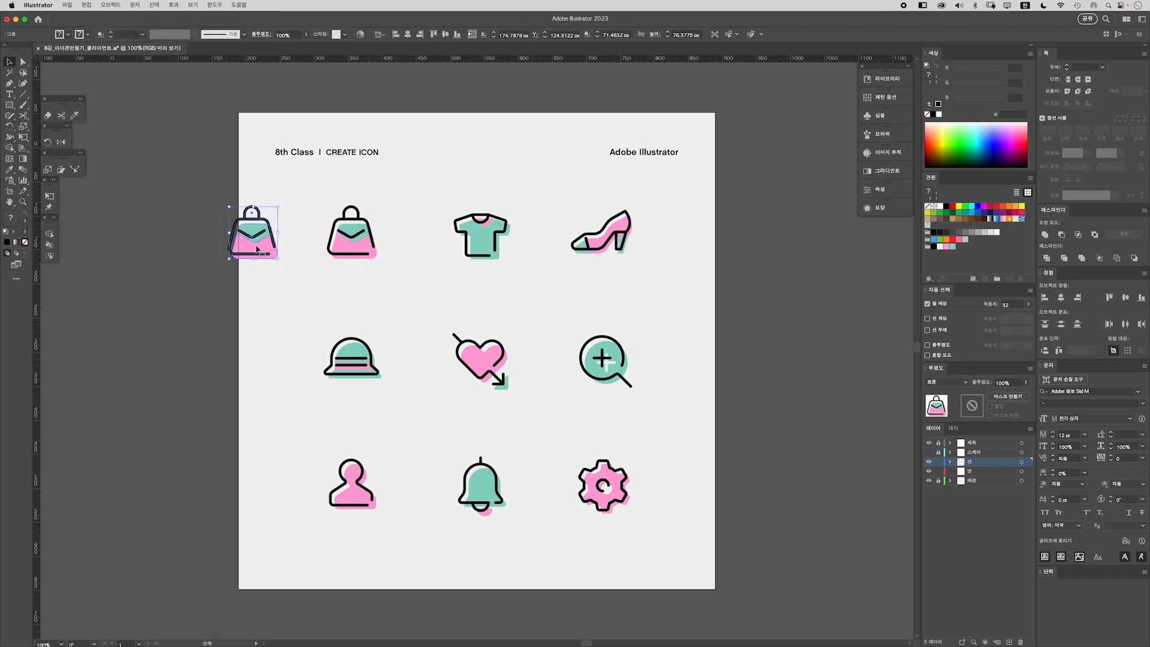
Convert the duplicated handbag's strokes to outlines and move the copy onto the artboard beside the original
double_click(264, 246)
double_click(266, 279)
click(254, 242)
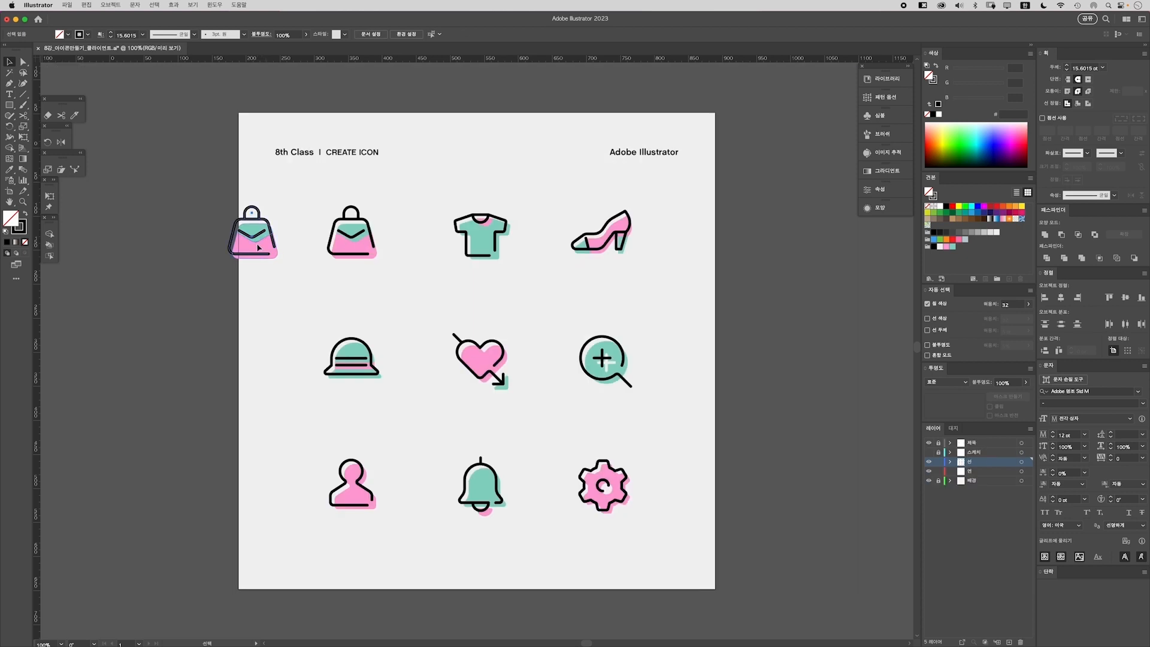
click(111, 5)
mouse_move(120, 241)
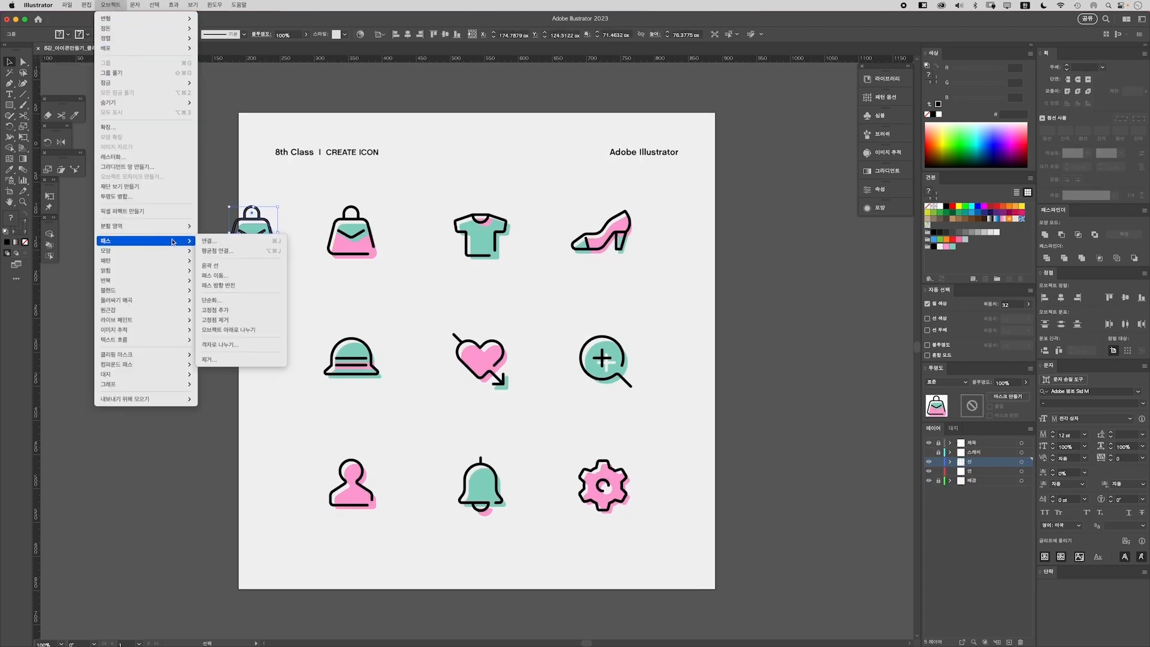
click(225, 265)
click(285, 316)
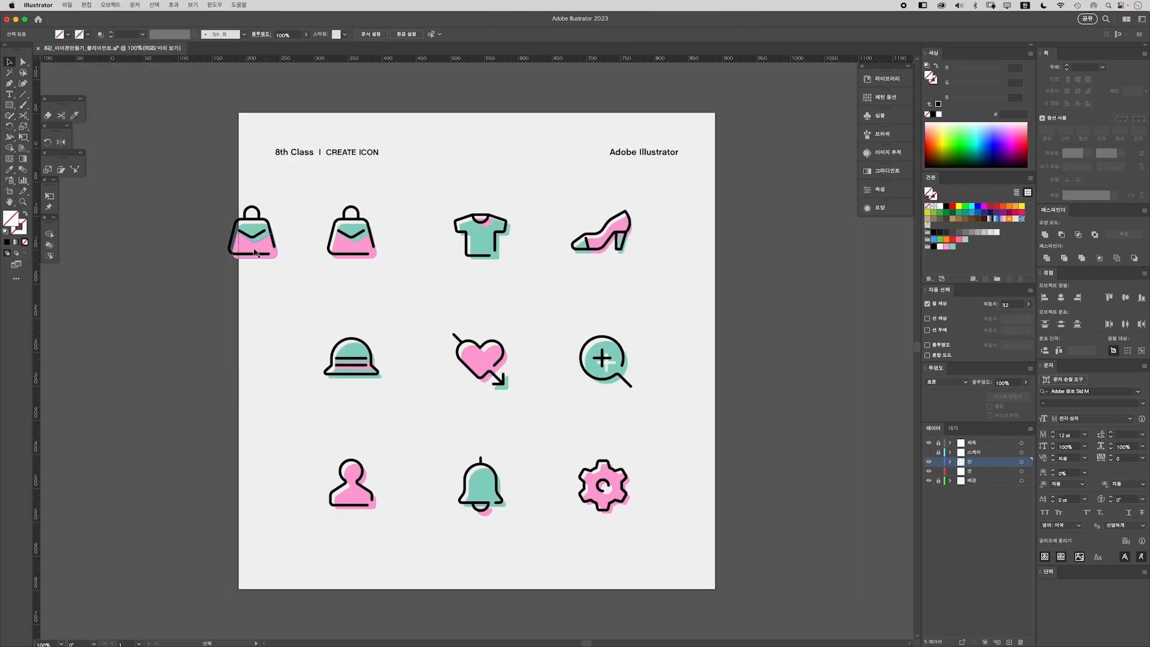
drag(264, 240, 284, 239)
Compare the anchor points of the original handbag's stroke path with those of the outlined copy
click(321, 247)
key(a)
click(329, 237)
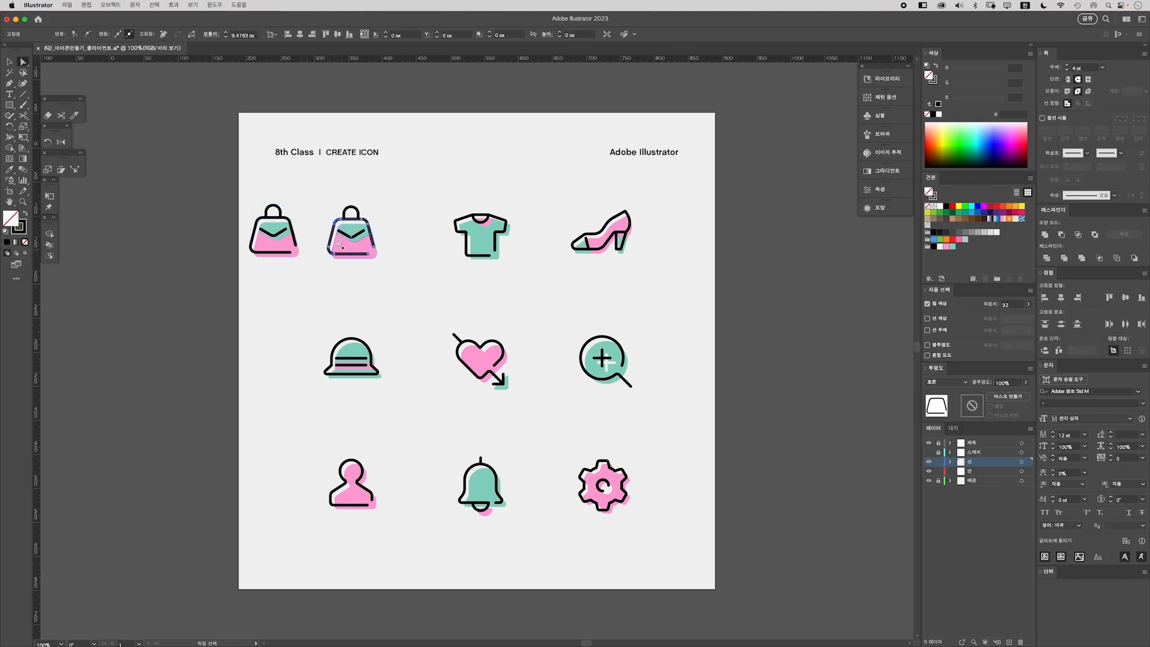
click(280, 298)
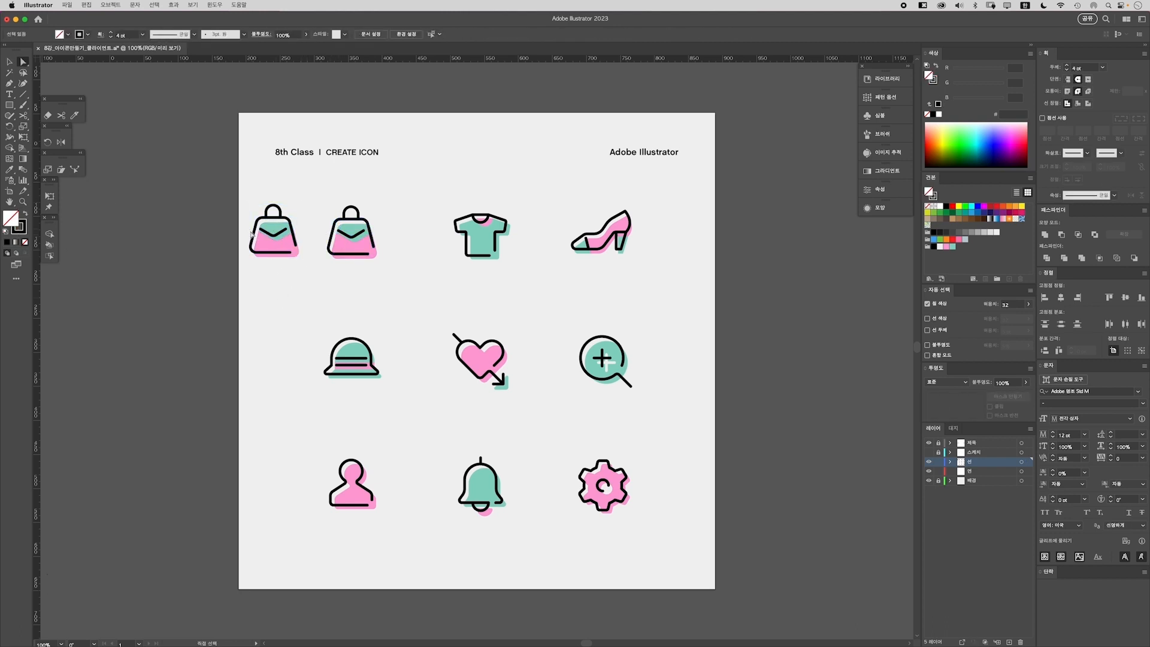
click(256, 235)
click(211, 276)
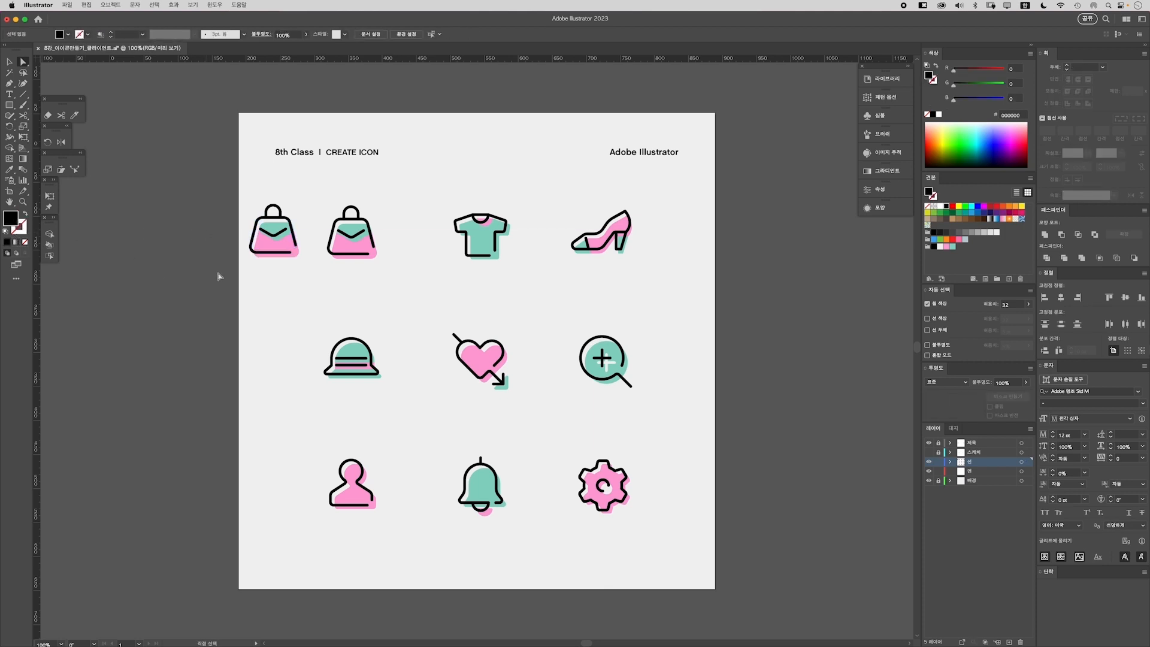
Scale the outlined handbag to a miniature beside the original and make an enlarged version across the artboard's edge
key(v)
click(291, 238)
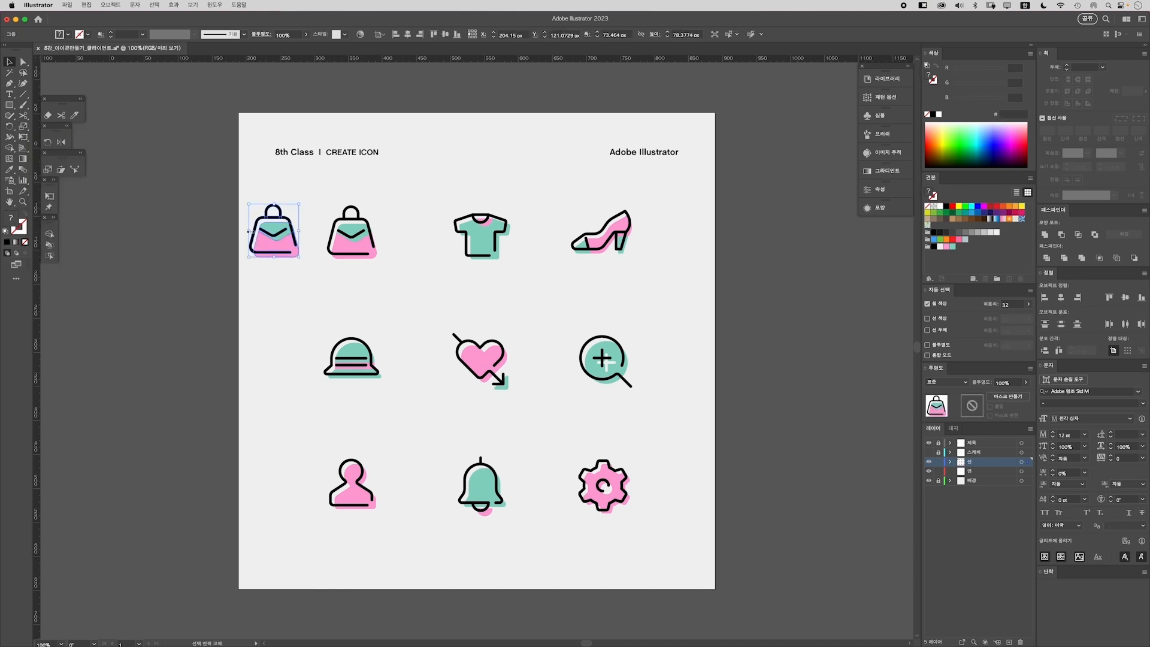
drag(249, 237, 286, 292)
key(v)
drag(277, 294, 150, 429)
click(277, 265)
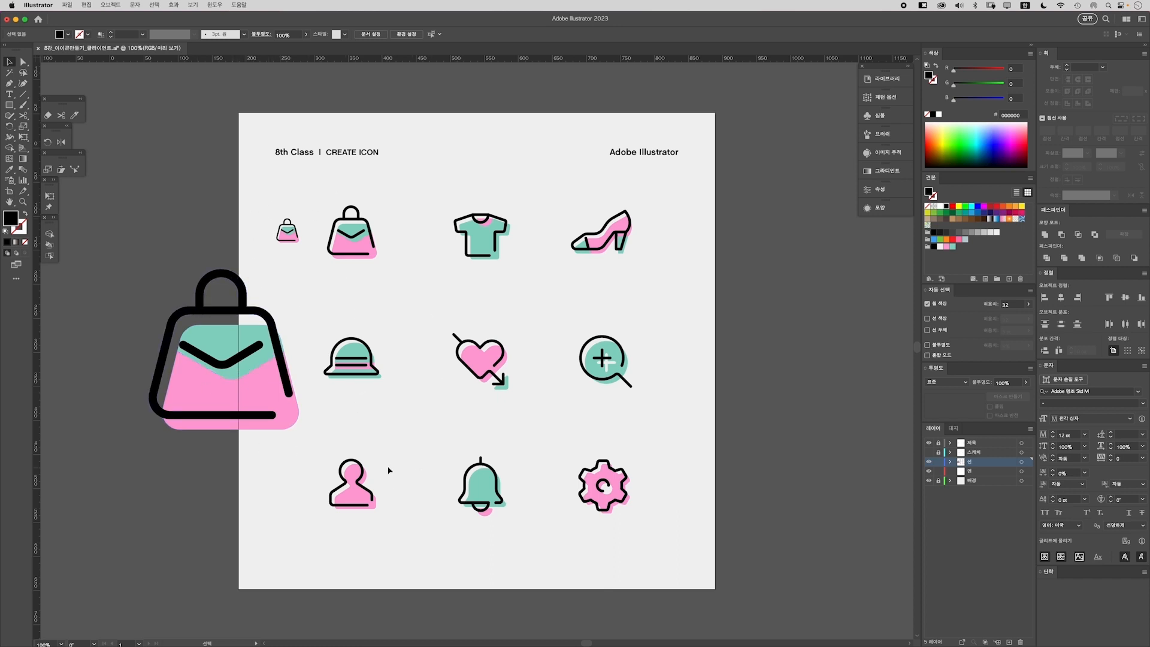
Reposition the enlarged handbag higher and further outside the artboard, clear of the miniature
drag(252, 323, 243, 275)
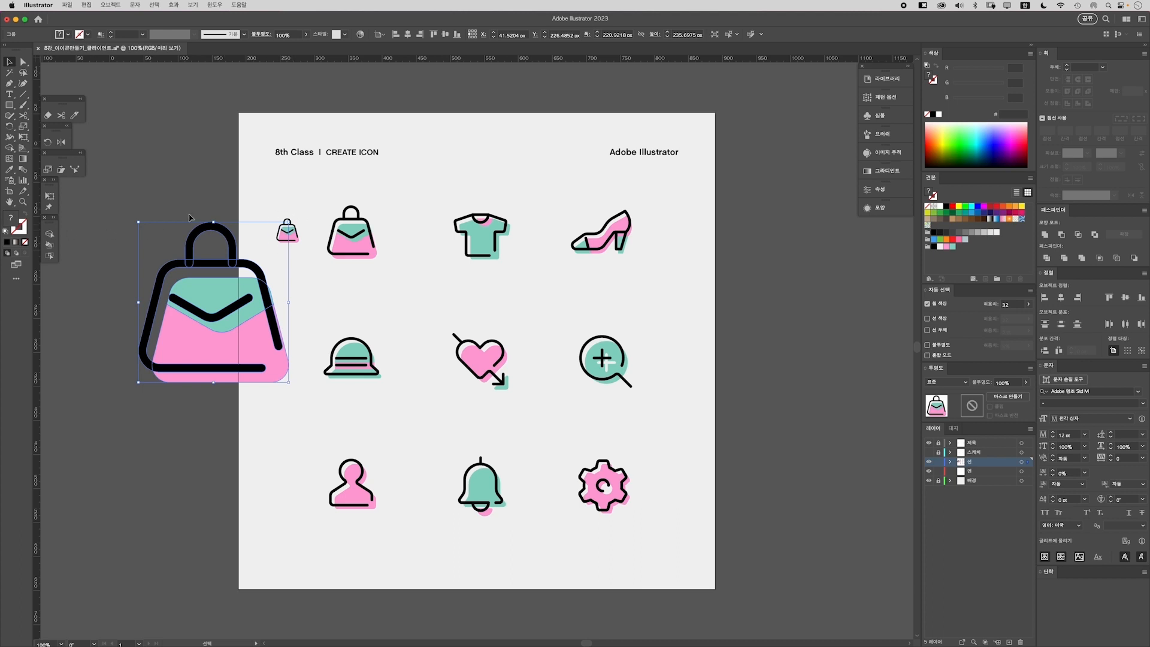
drag(162, 192, 313, 309)
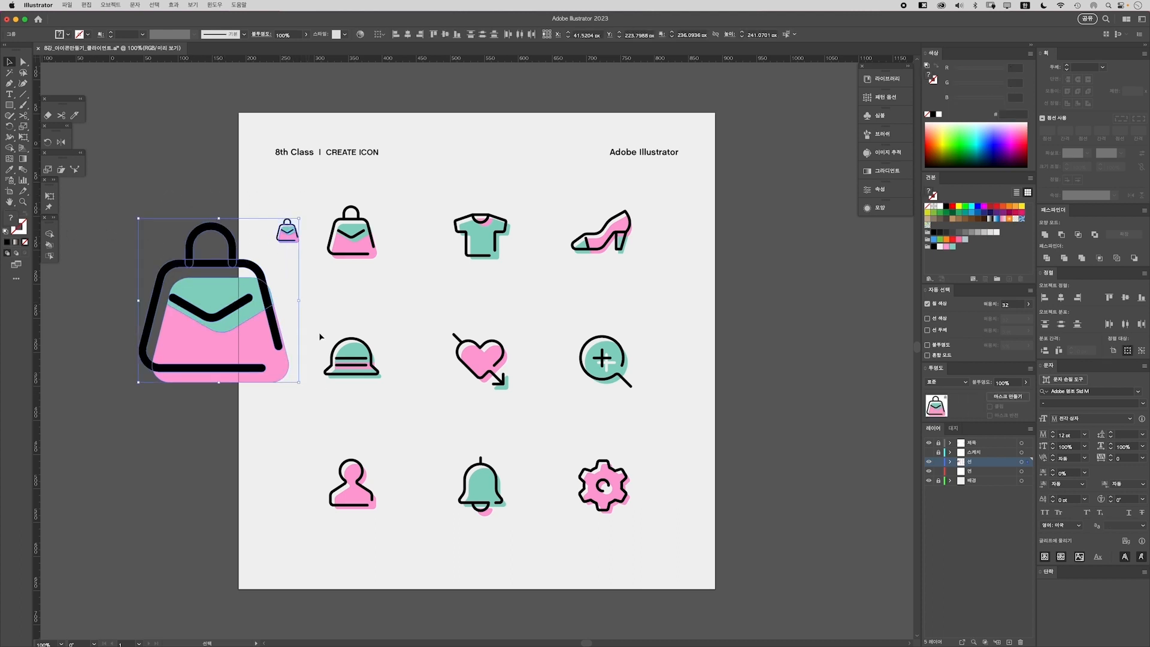
click(345, 317)
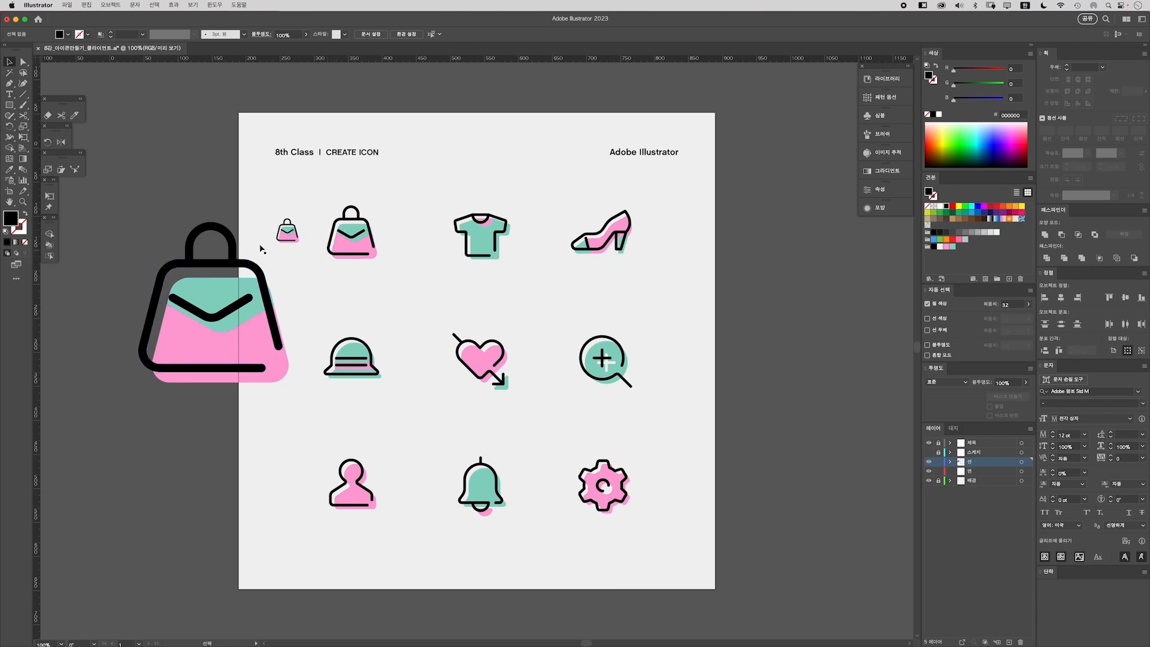
key(super+z)
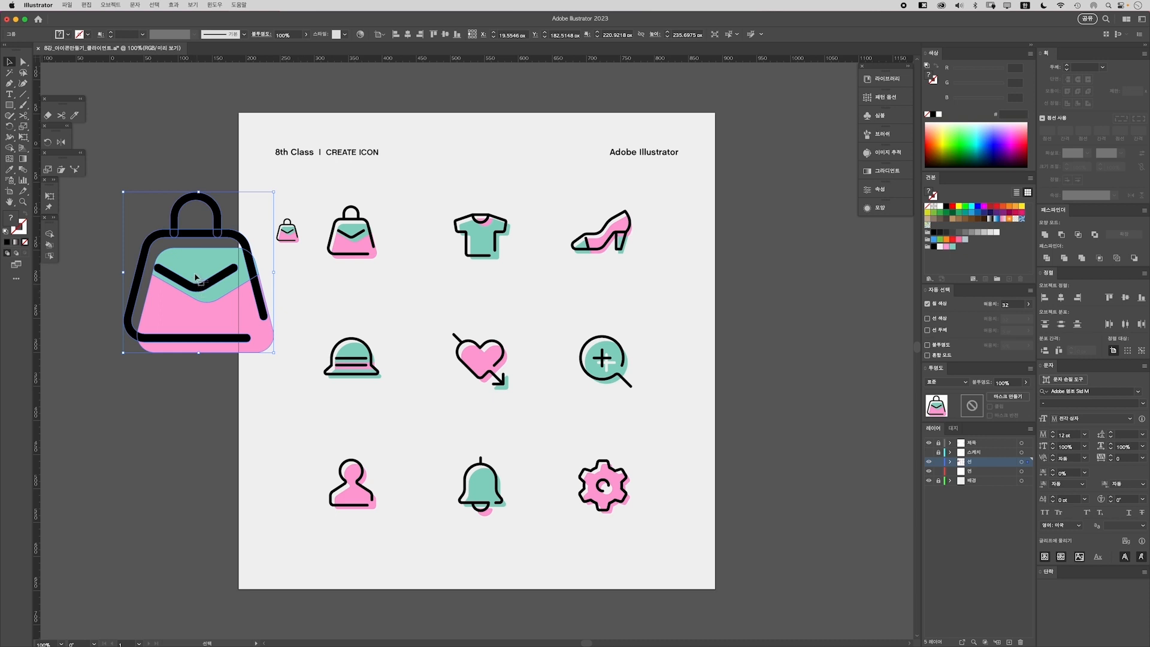
click(323, 298)
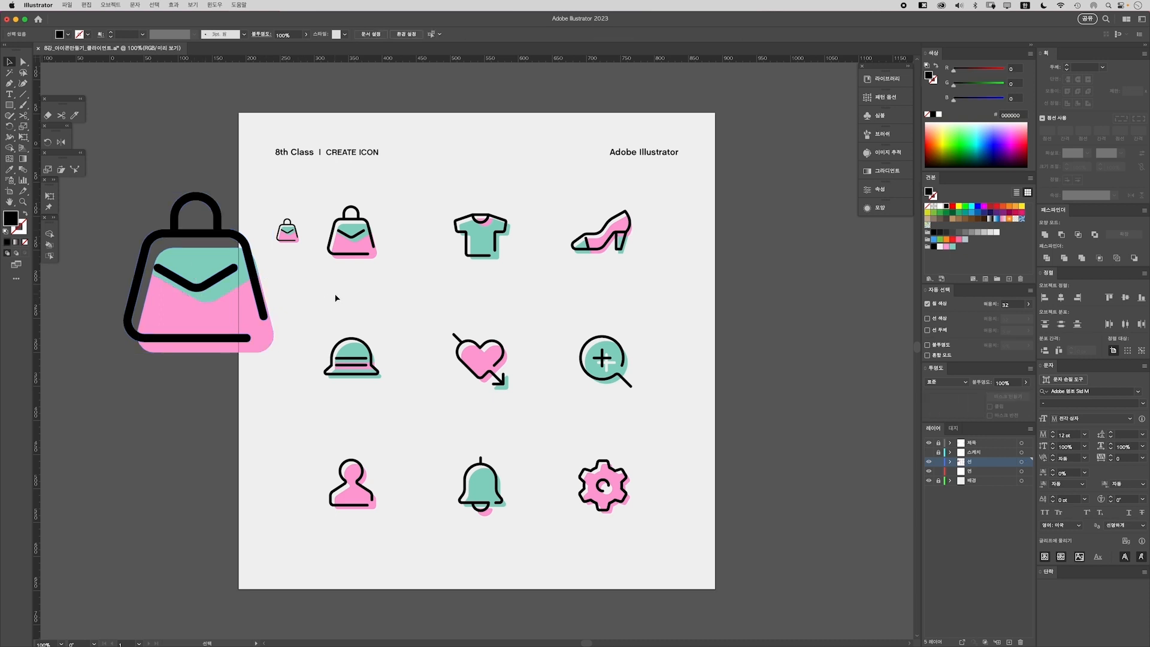
Stretch the original handbag's handle upward by moving its upper anchor points
click(352, 237)
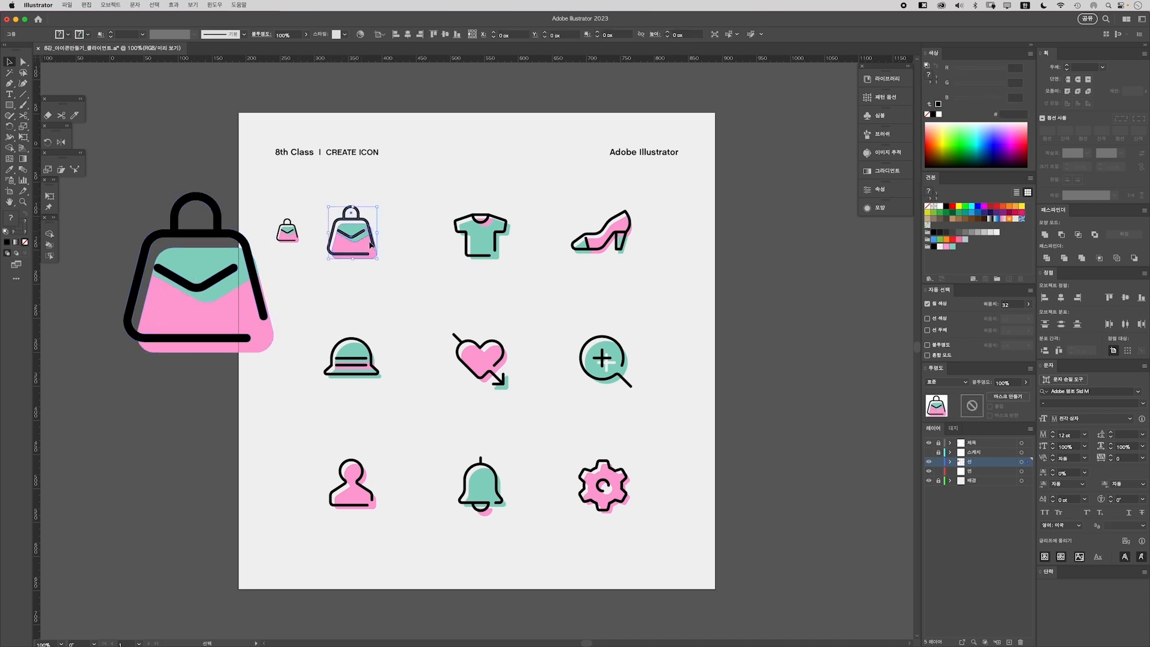
click(397, 300)
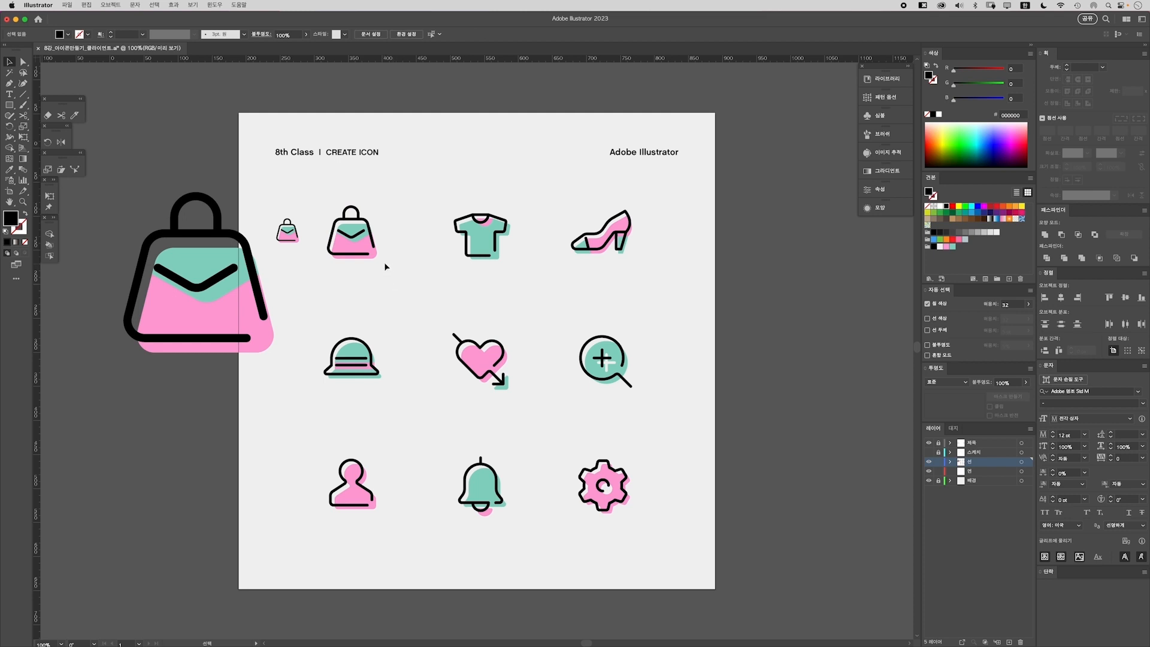
key(a)
drag(341, 191, 366, 190)
click(450, 374)
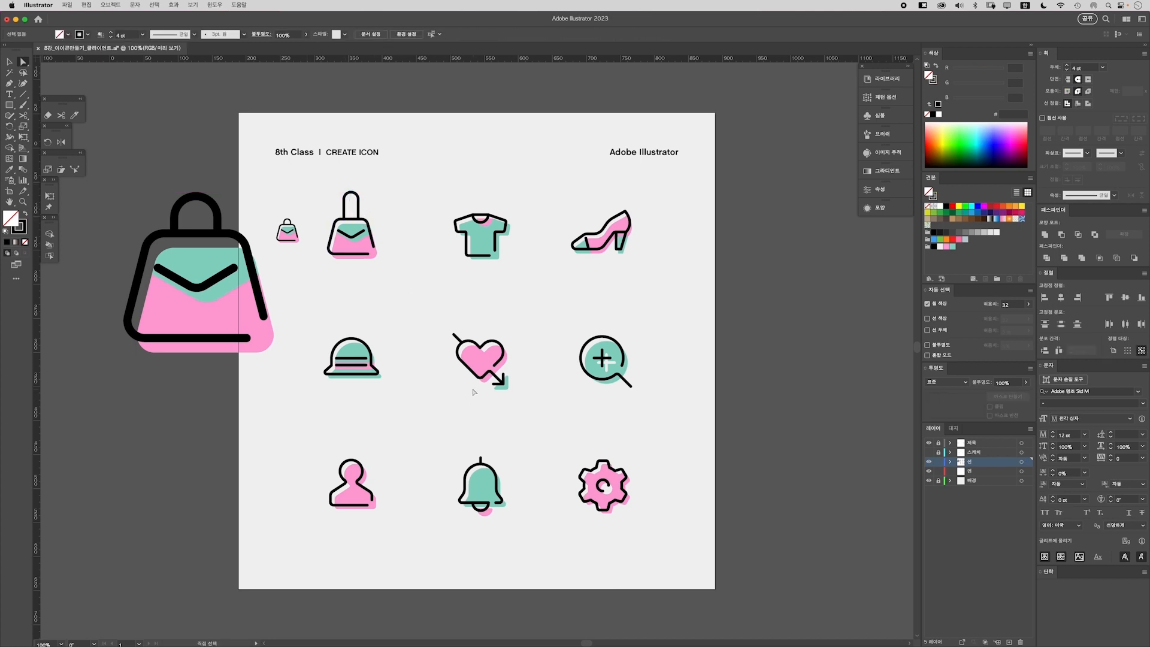
Pull the top anchor point of the enlarged handbag's outlined handle upward
drag(170, 191, 225, 239)
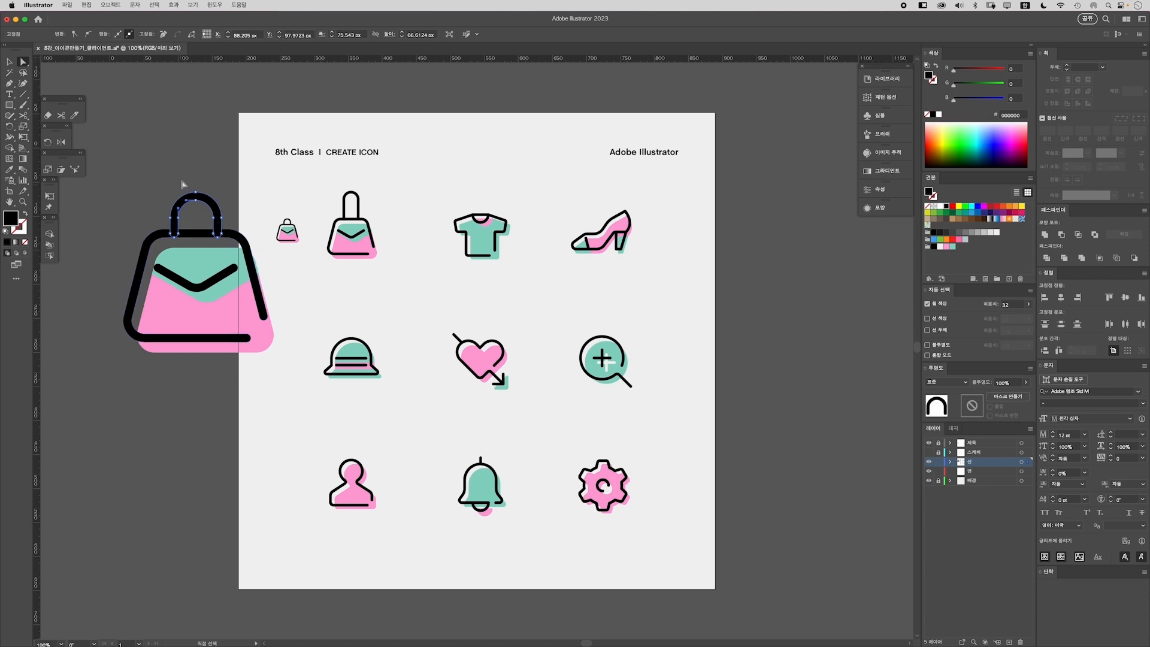
click(183, 185)
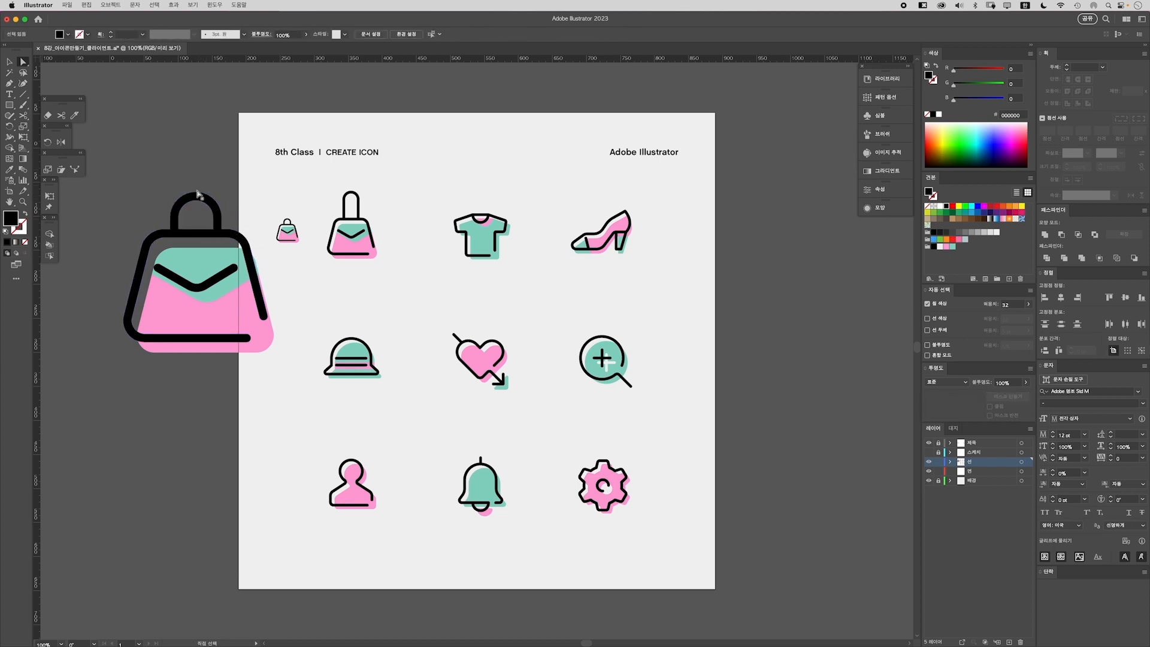
drag(167, 190, 239, 239)
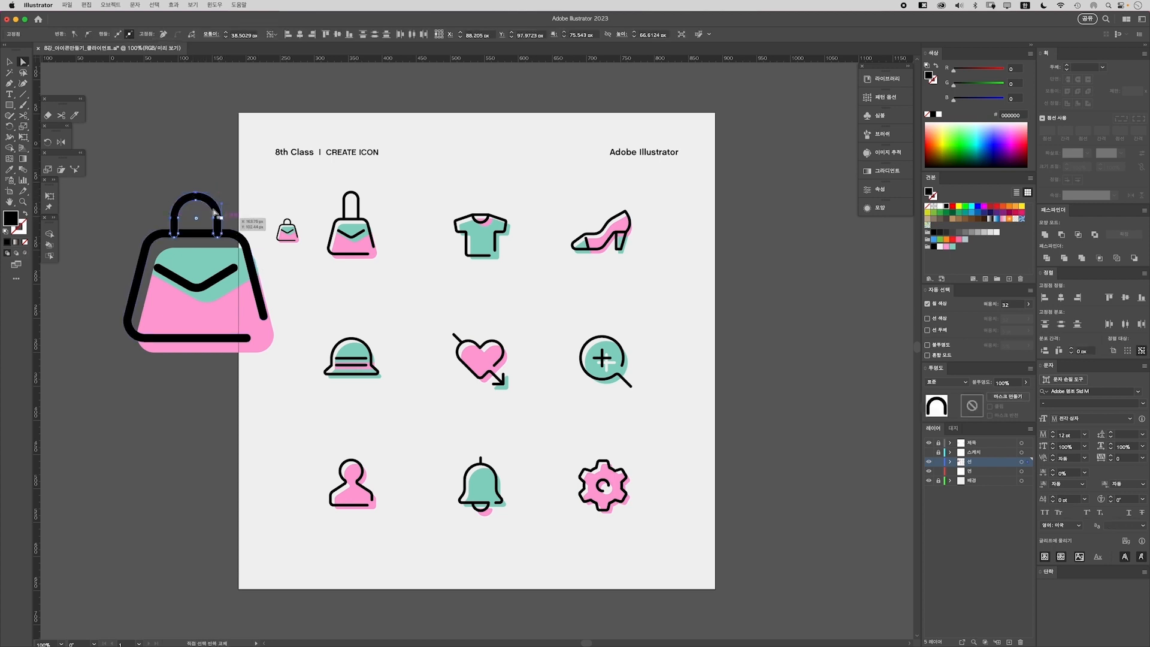
drag(195, 192, 195, 171)
click(130, 141)
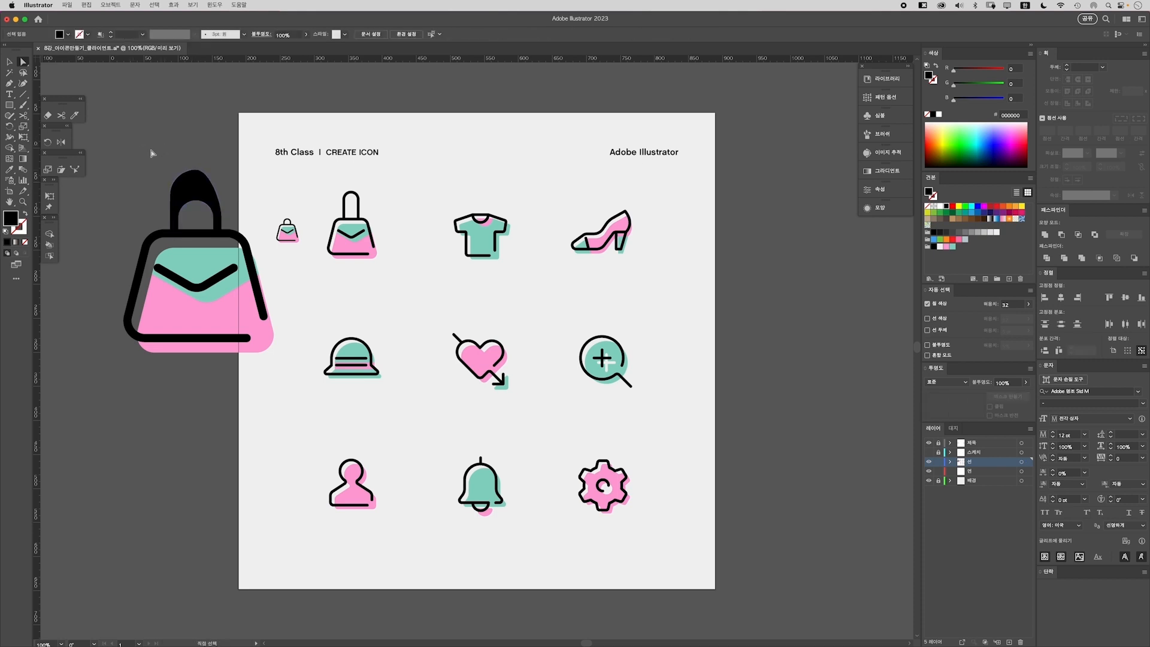
Undo the handle edits on the enlarged and original handbags
key(super+z)
key(super+z)
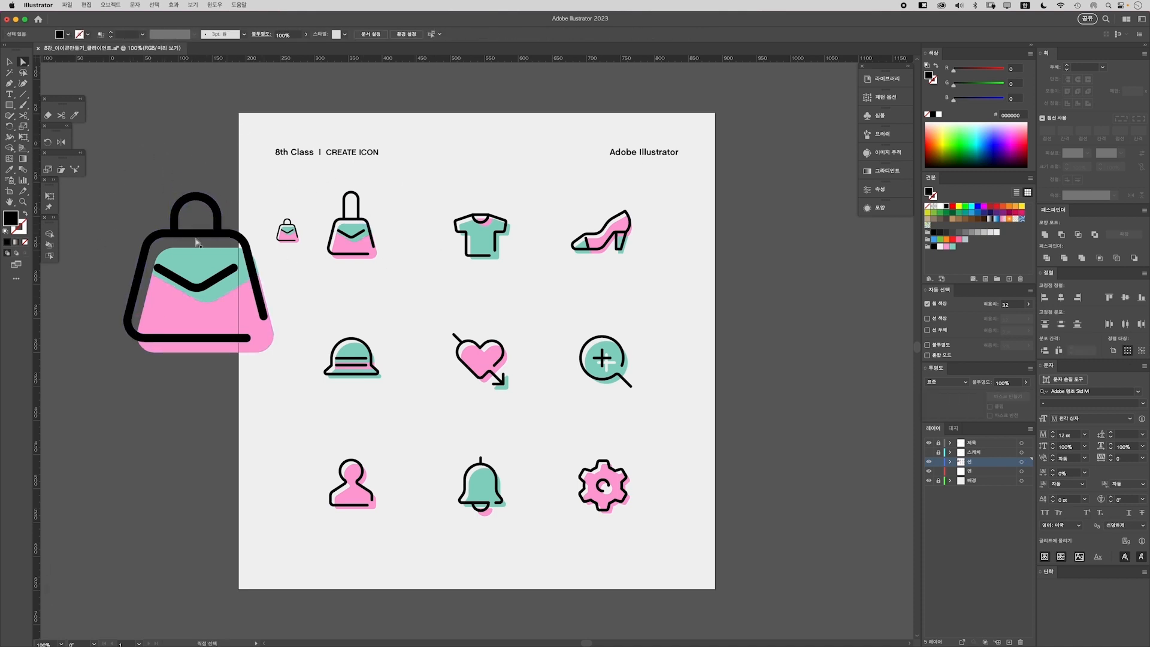
key(super+z)
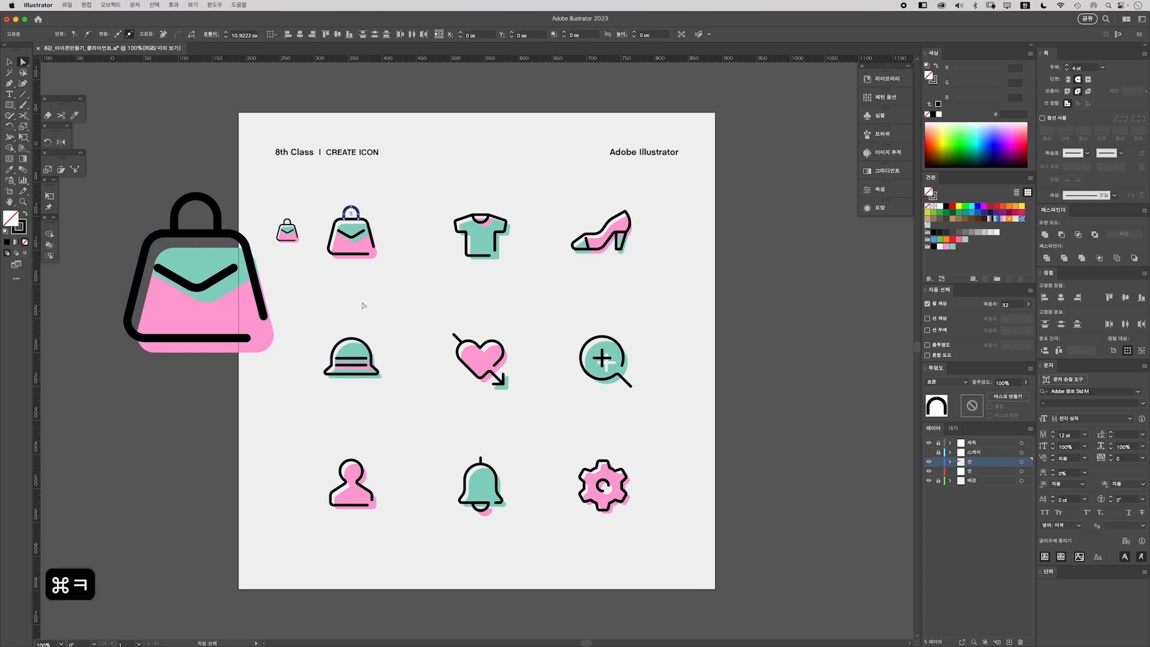
click(363, 306)
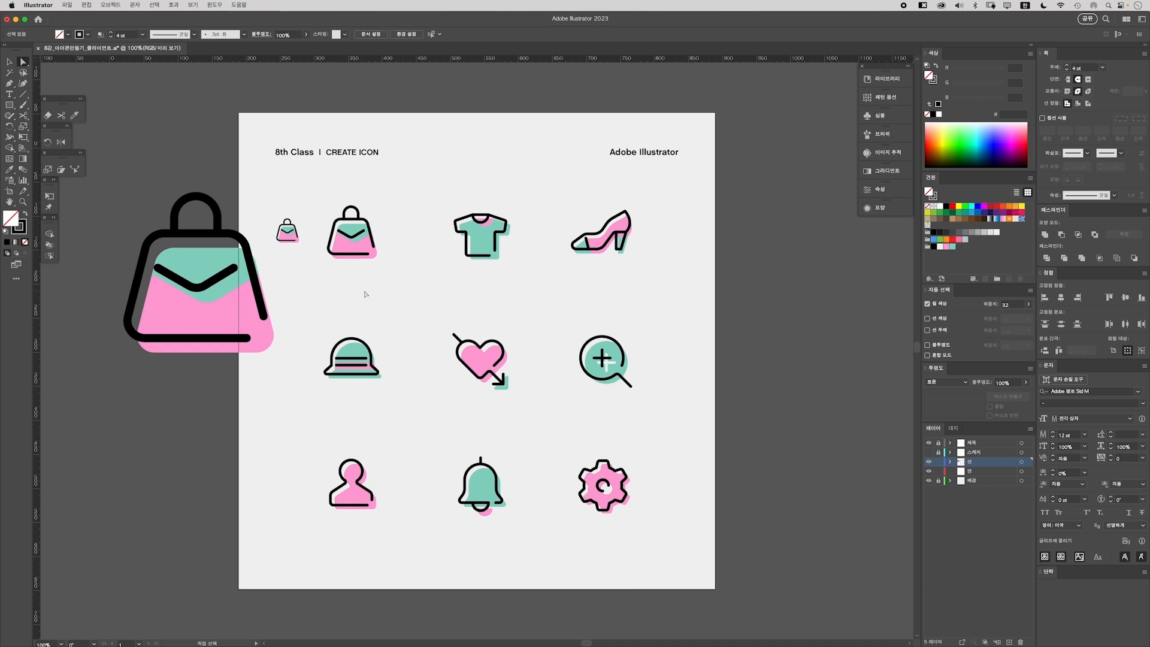
Delete the miniature and enlarged handbag copies
key(v)
click(285, 228)
key(BackSpace)
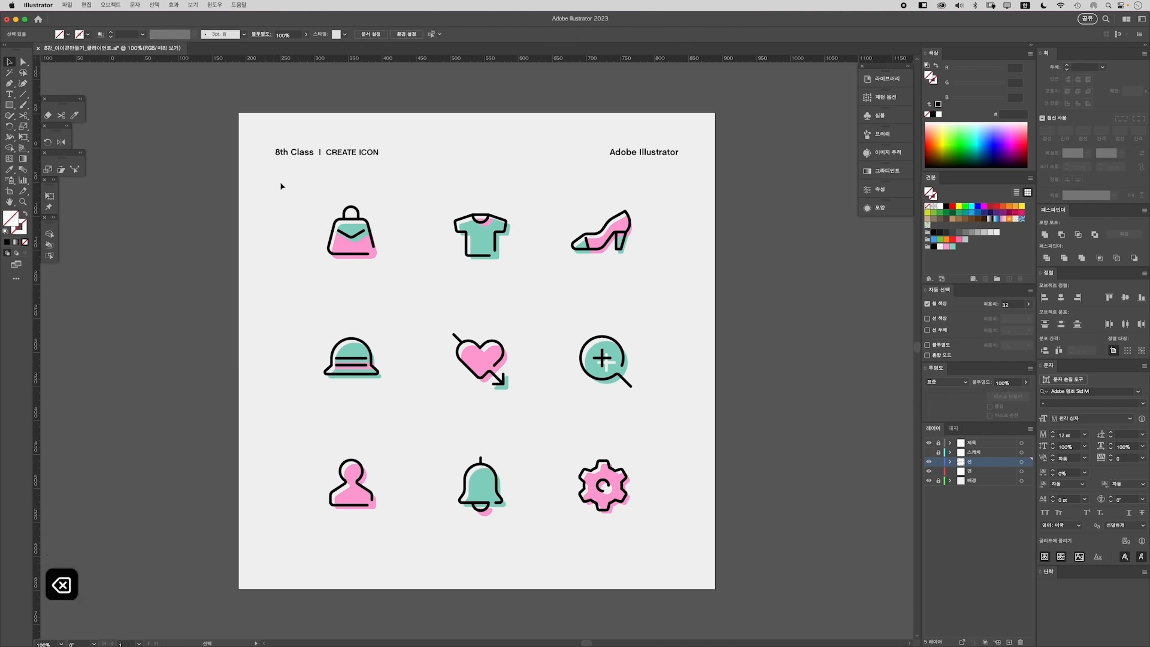
Convert the strokes of all nine icons to outlines
drag(281, 186, 633, 531)
click(116, 7)
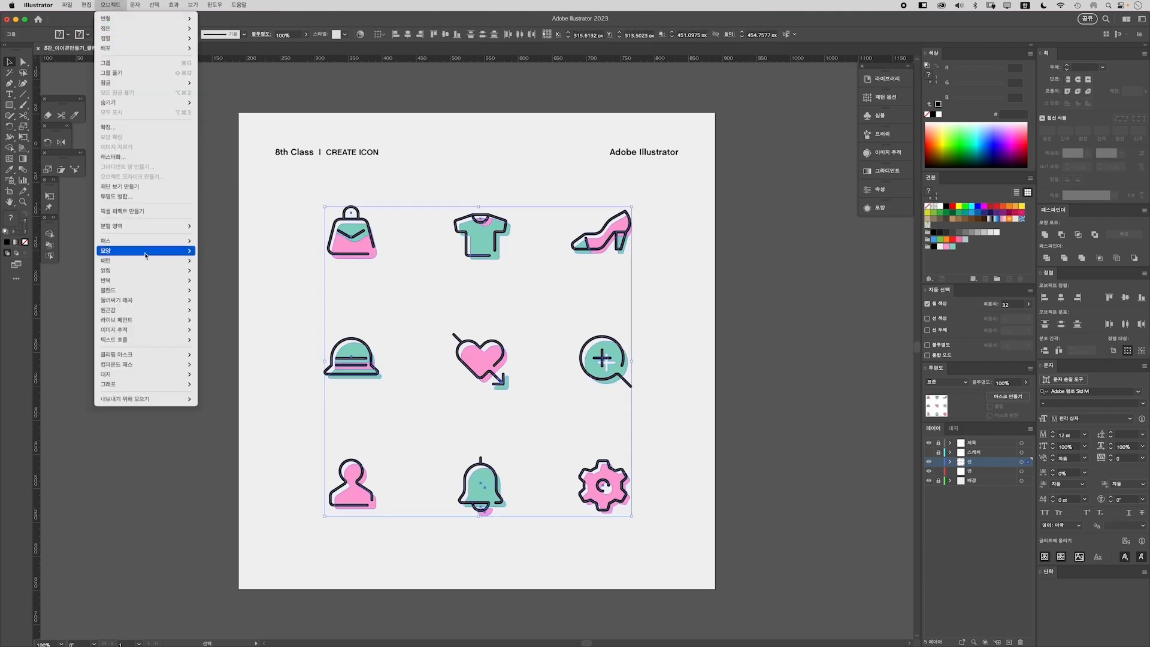
mouse_move(173, 241)
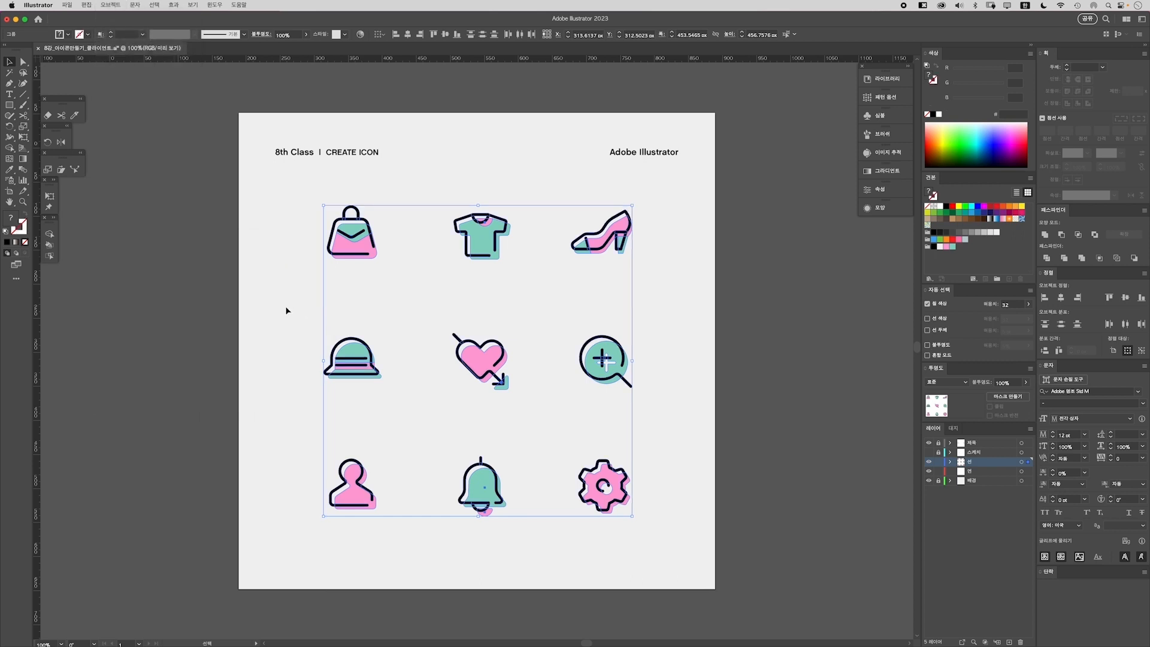
click(504, 429)
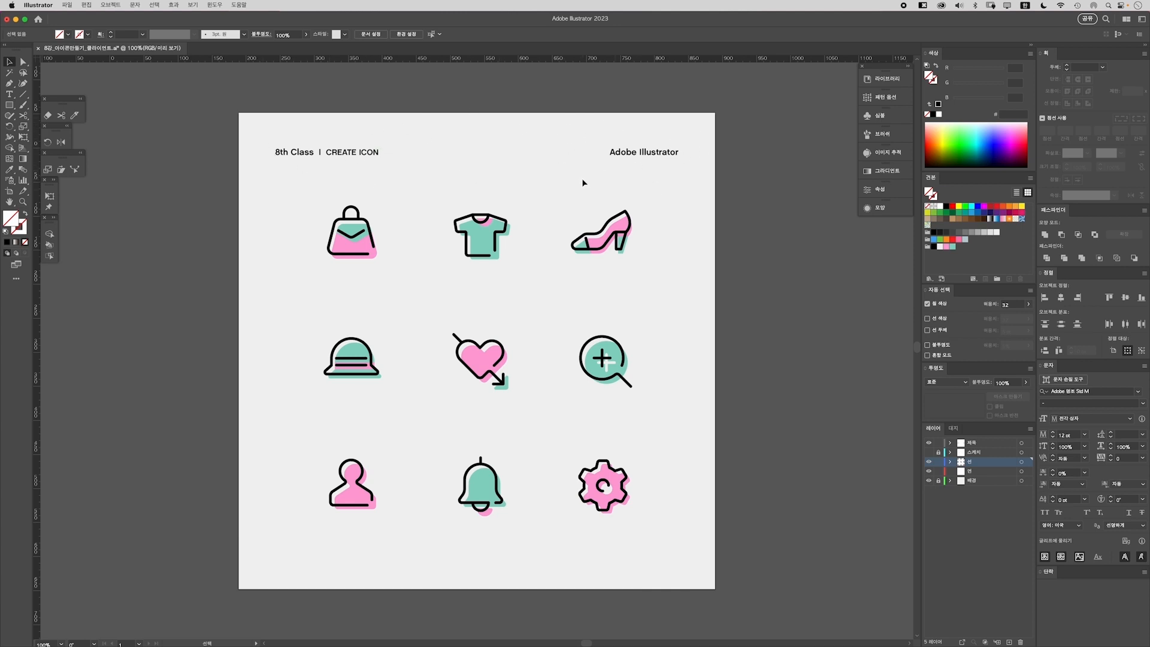
Convert the "8th Class | CREATE ICON" and "Adobe Illustrator" header texts to outlines and check each one
click(359, 154)
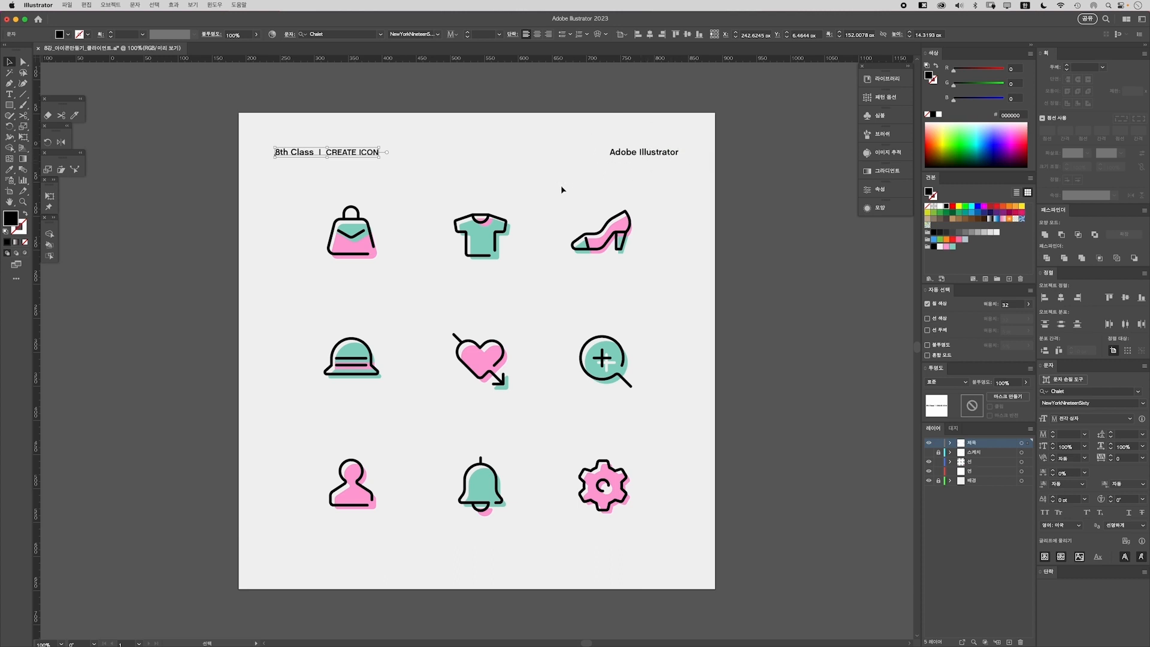
click(397, 155)
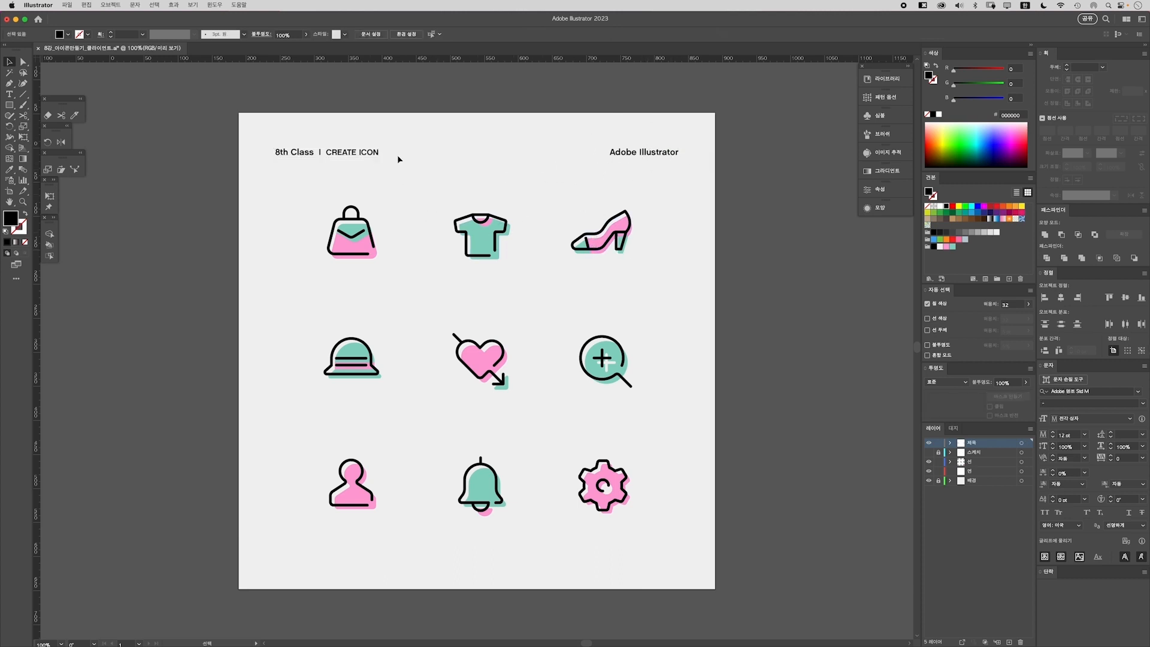
drag(713, 174, 714, 175)
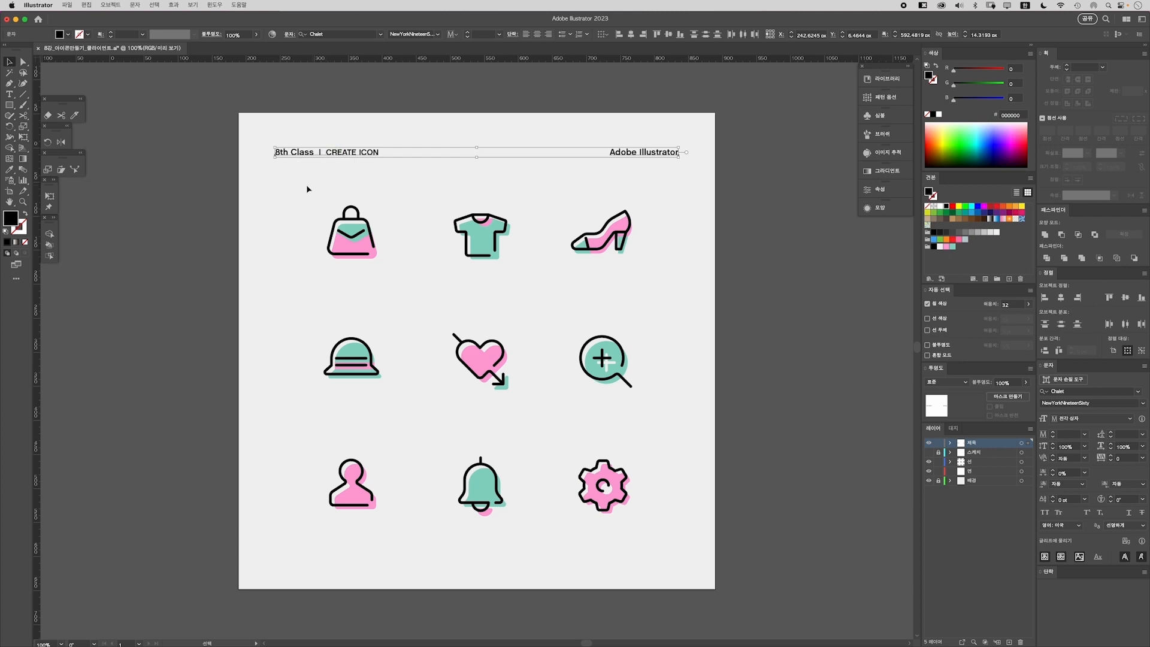
click(134, 5)
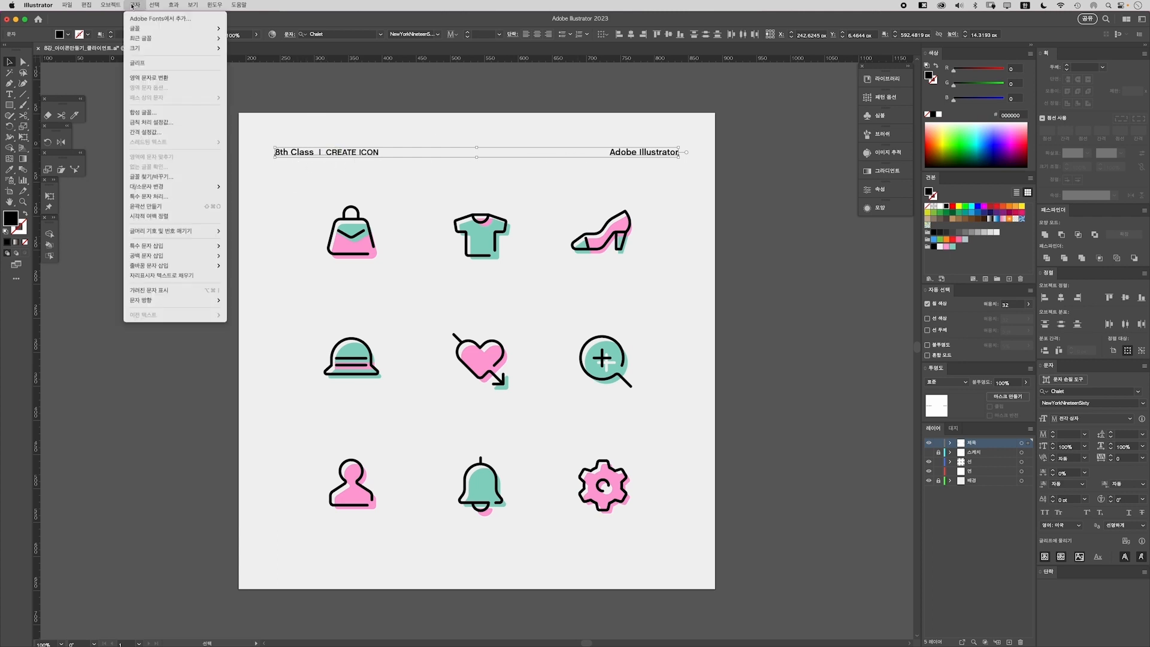
click(170, 209)
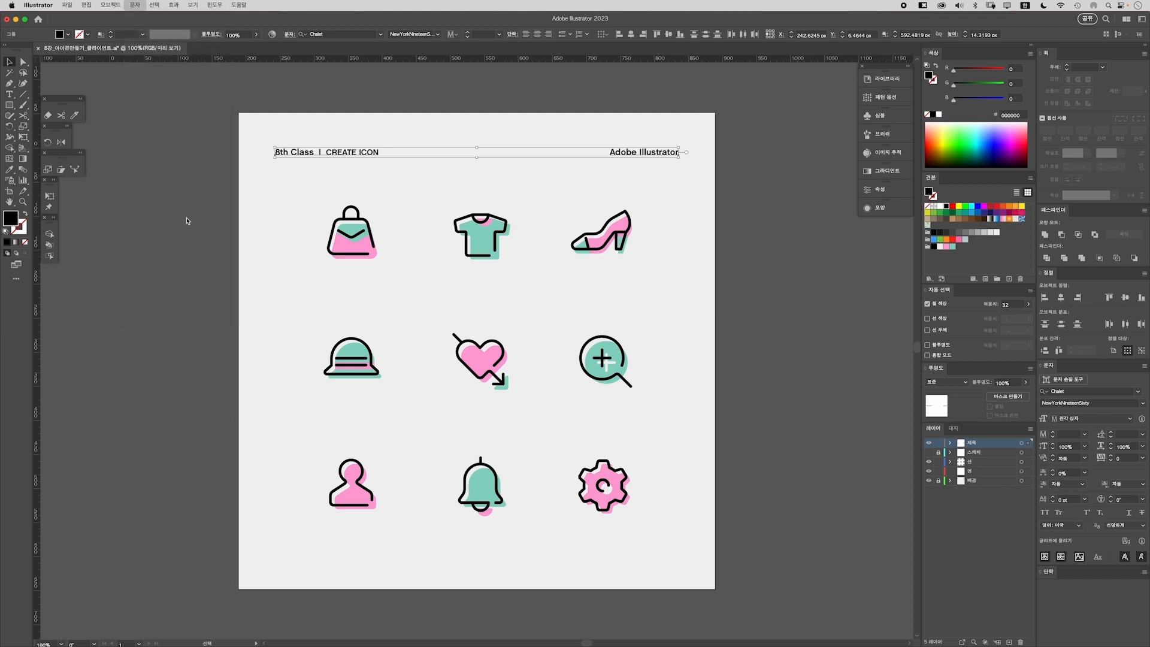
click(307, 153)
click(382, 210)
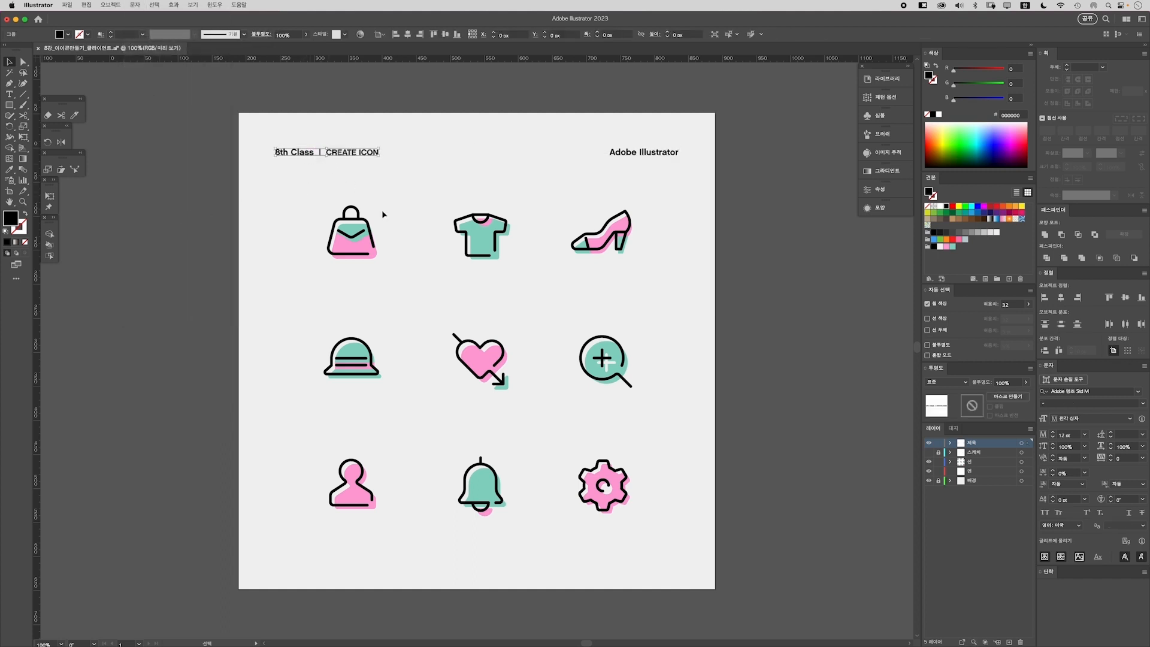
click(616, 155)
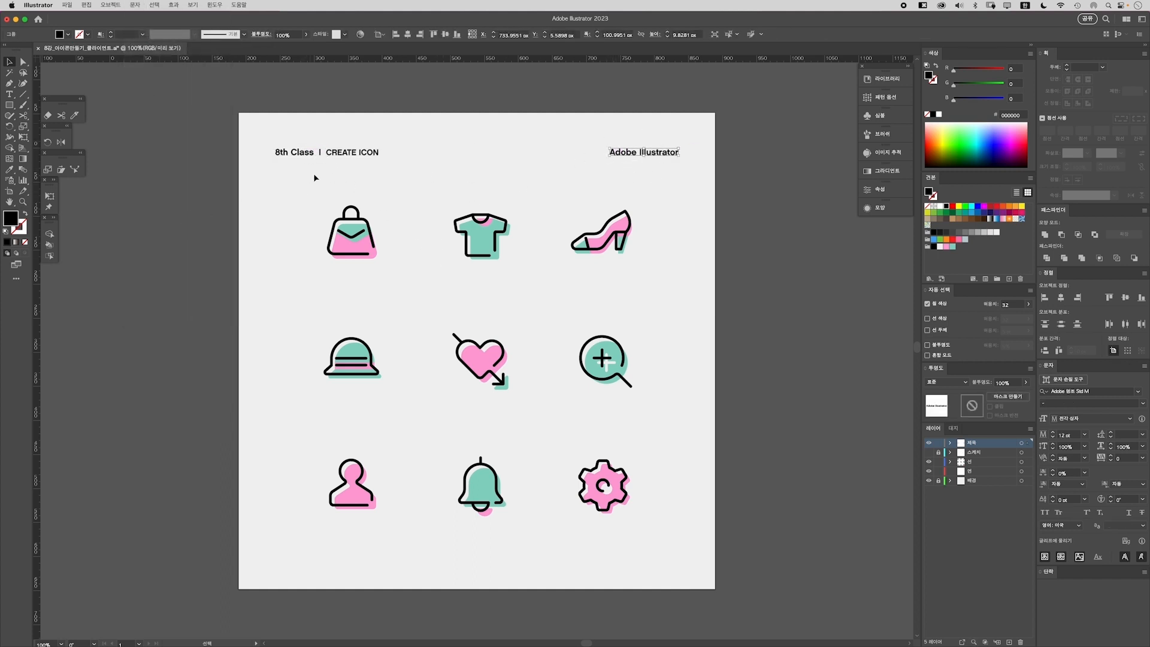
click(395, 181)
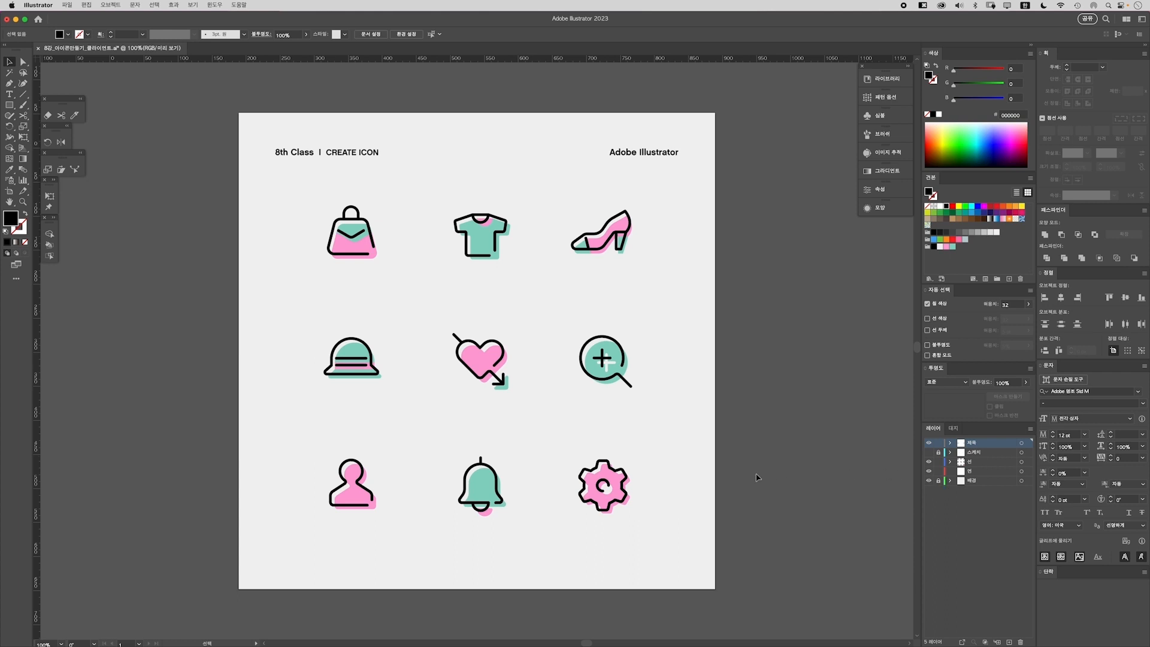
Show and unlock the 스케치 layer, and delete it together with its artwork
click(929, 452)
click(938, 452)
click(972, 453)
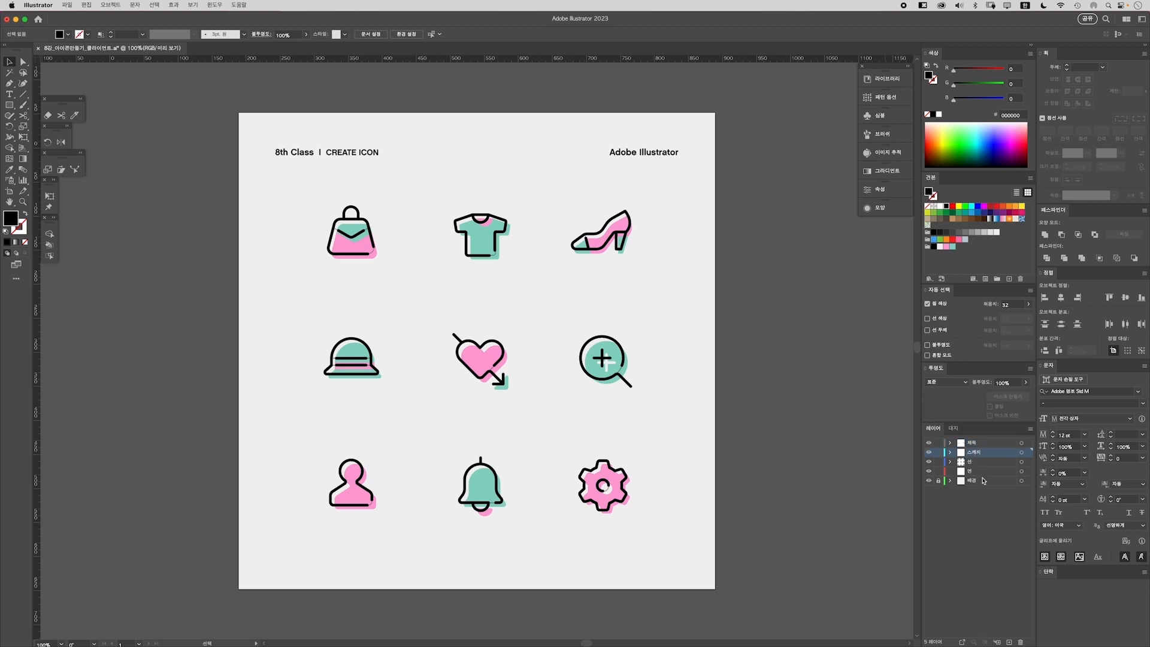
click(1021, 642)
click(649, 342)
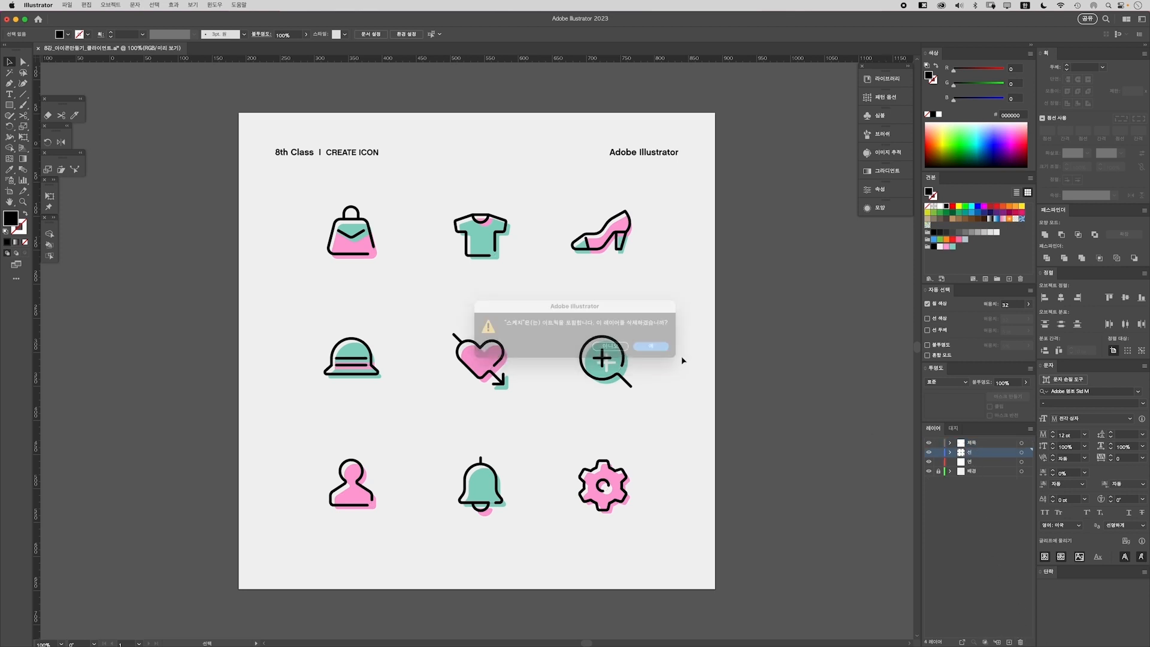
click(957, 529)
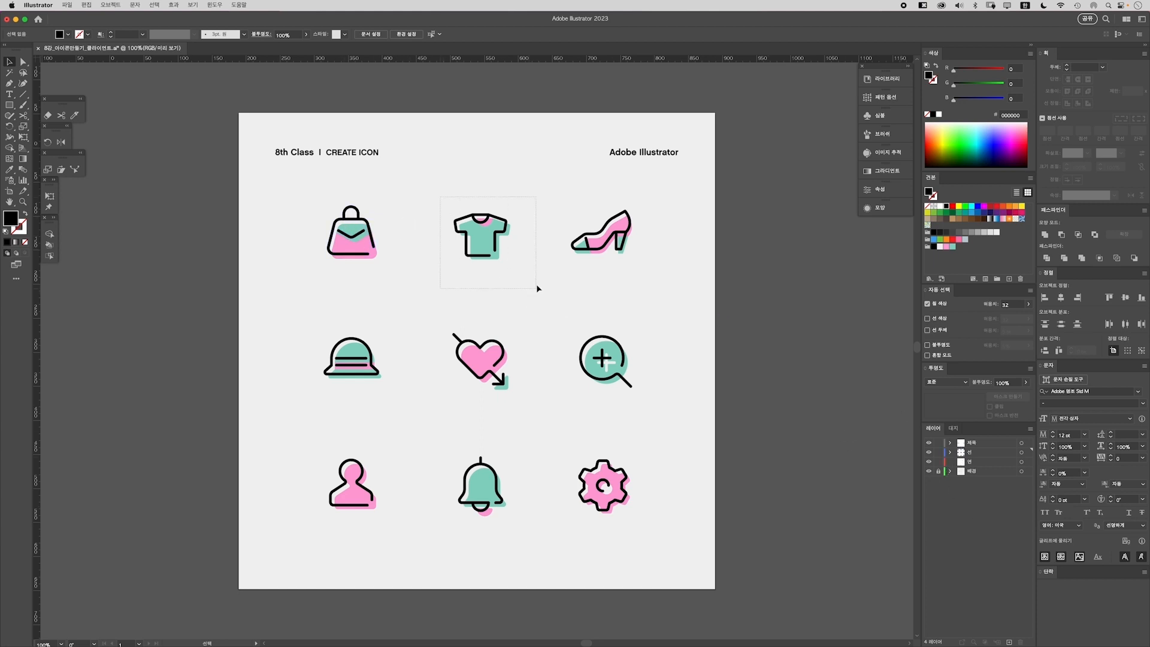
Delete the unused layer directly above the 배경 layer
drag(537, 288, 537, 288)
click(502, 279)
click(977, 463)
click(1021, 640)
Ungroup the T-shirt icon and the heart-and-arrow icon
click(476, 238)
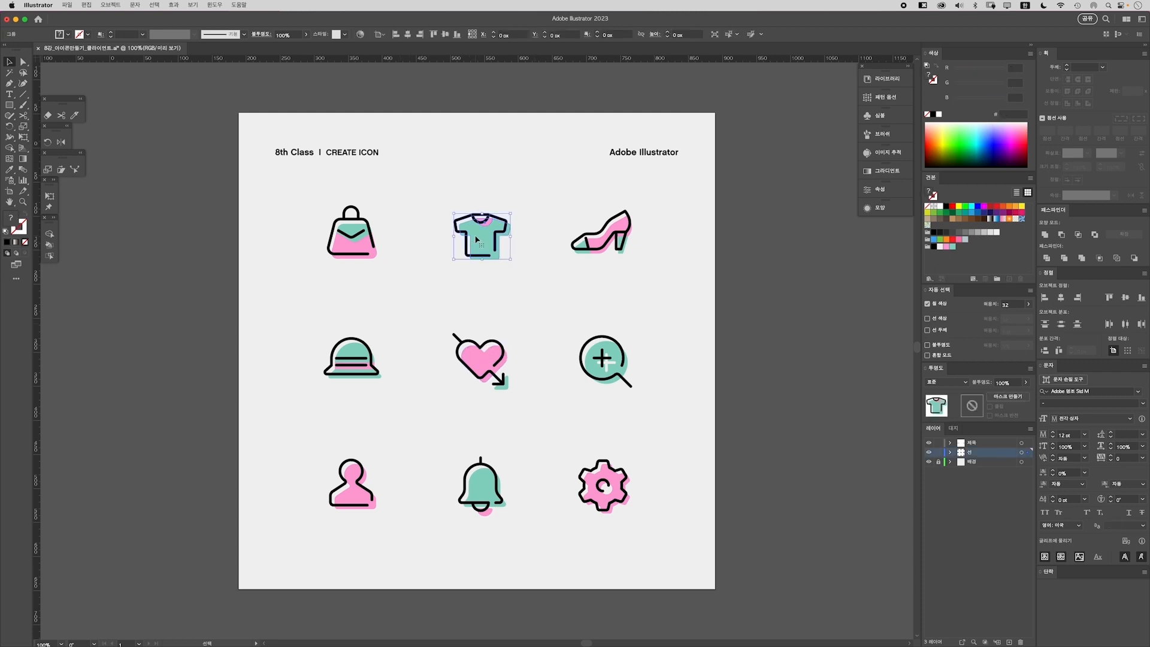
key(shift+super+g)
click(458, 307)
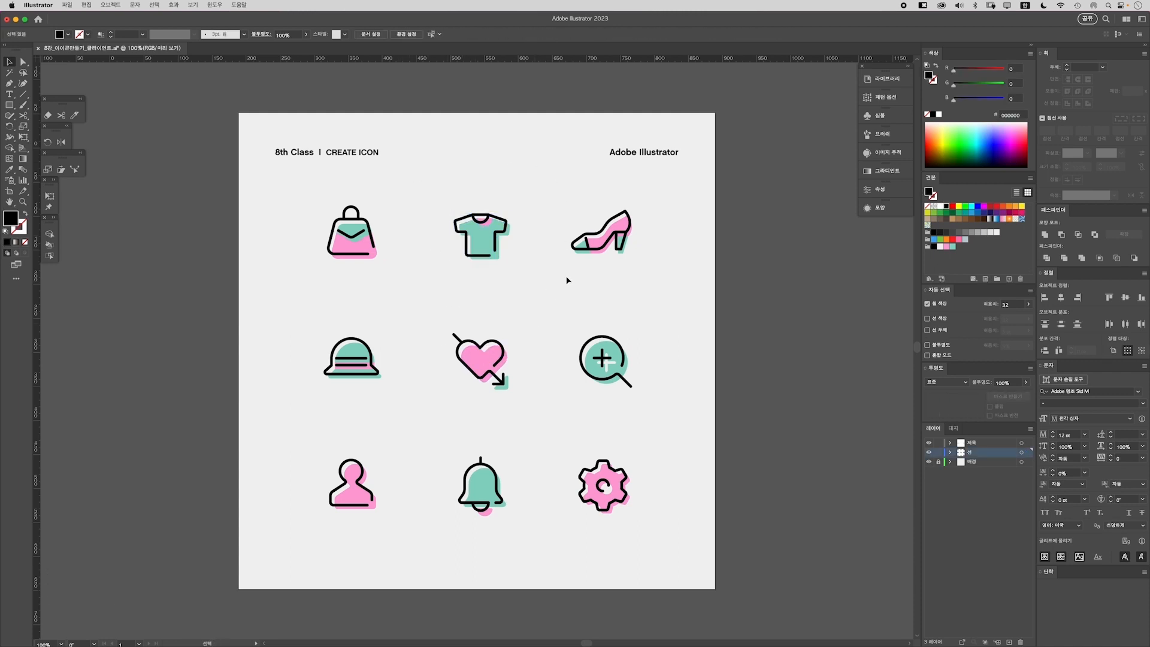
click(497, 372)
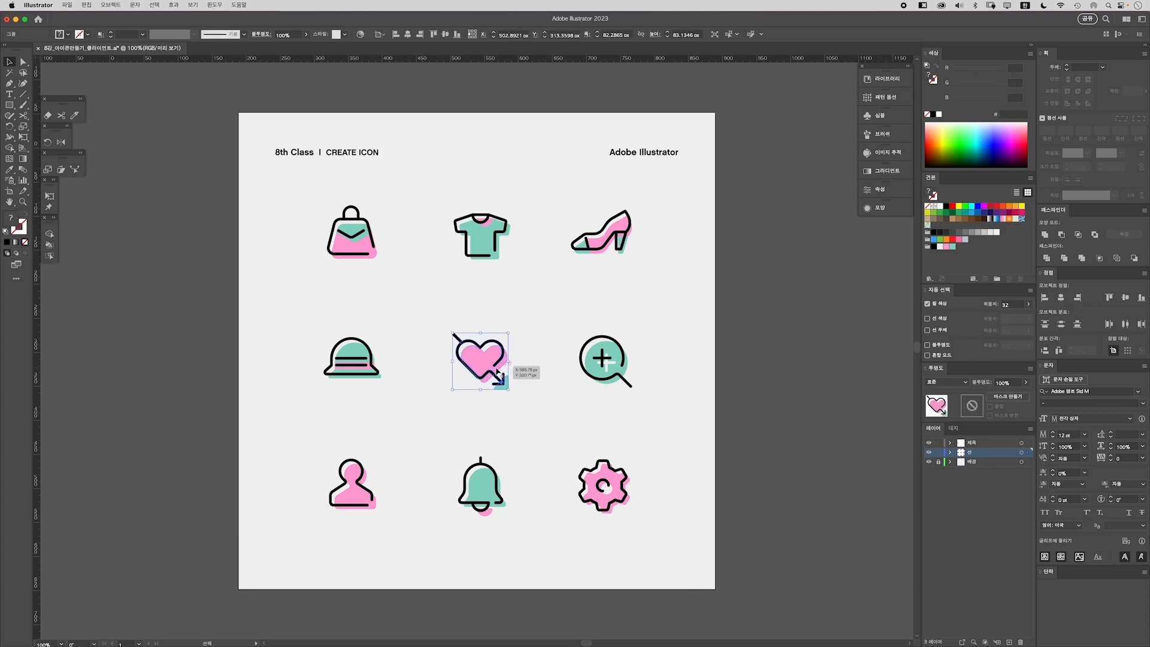
key(shift+super+g)
click(551, 352)
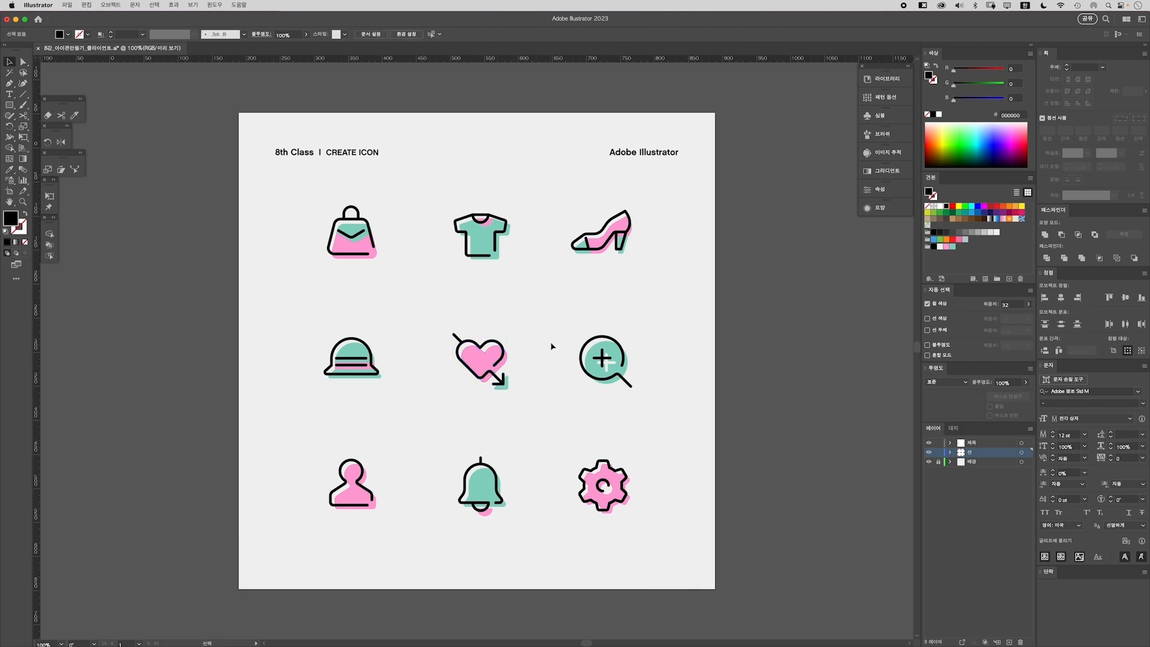
Lock the teal T-shirt fill and the pink heart fill, and check them in the 선 layer's object list
key(a)
click(480, 259)
click(522, 298)
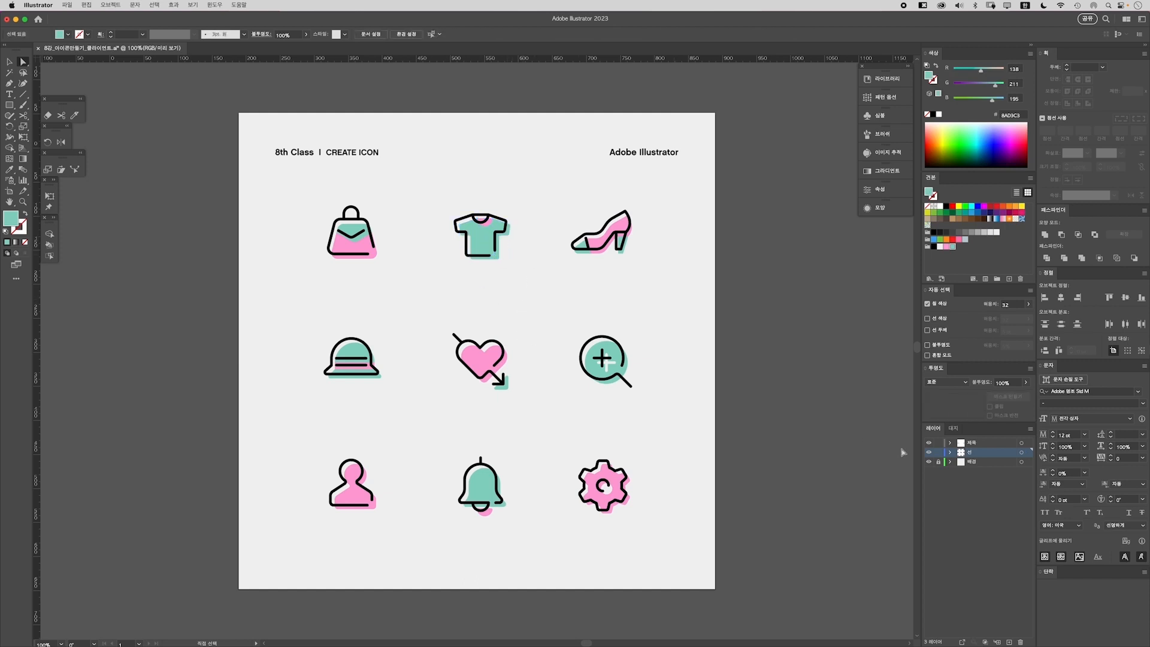
click(938, 452)
click(486, 241)
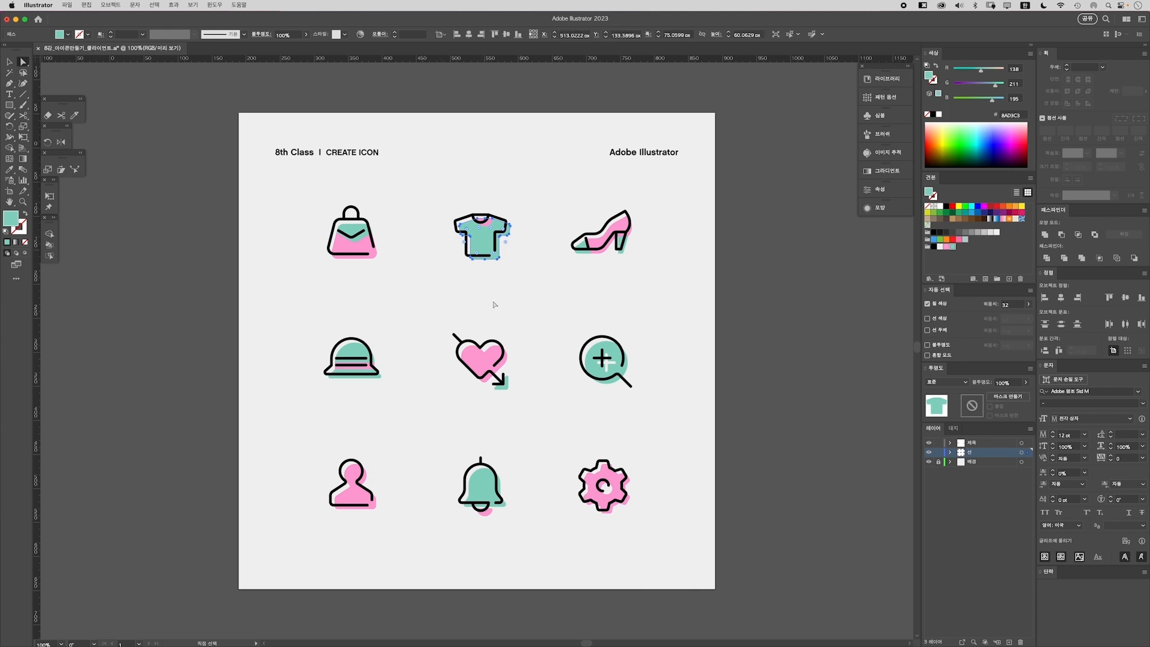
key(super+2)
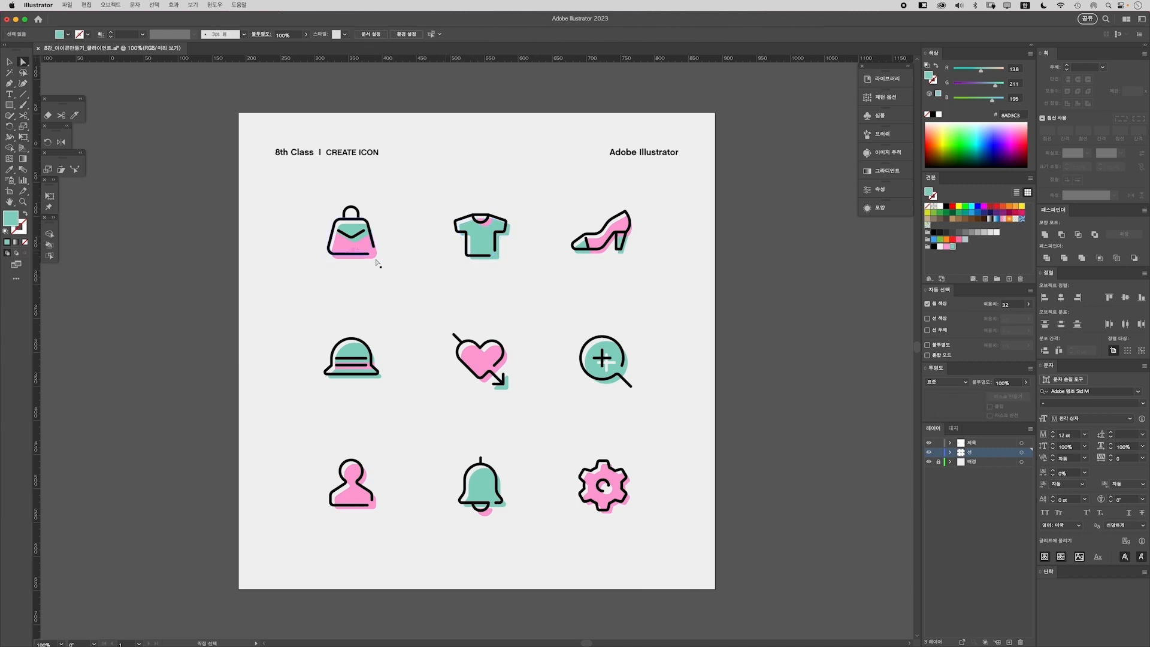
click(505, 369)
key(super+2)
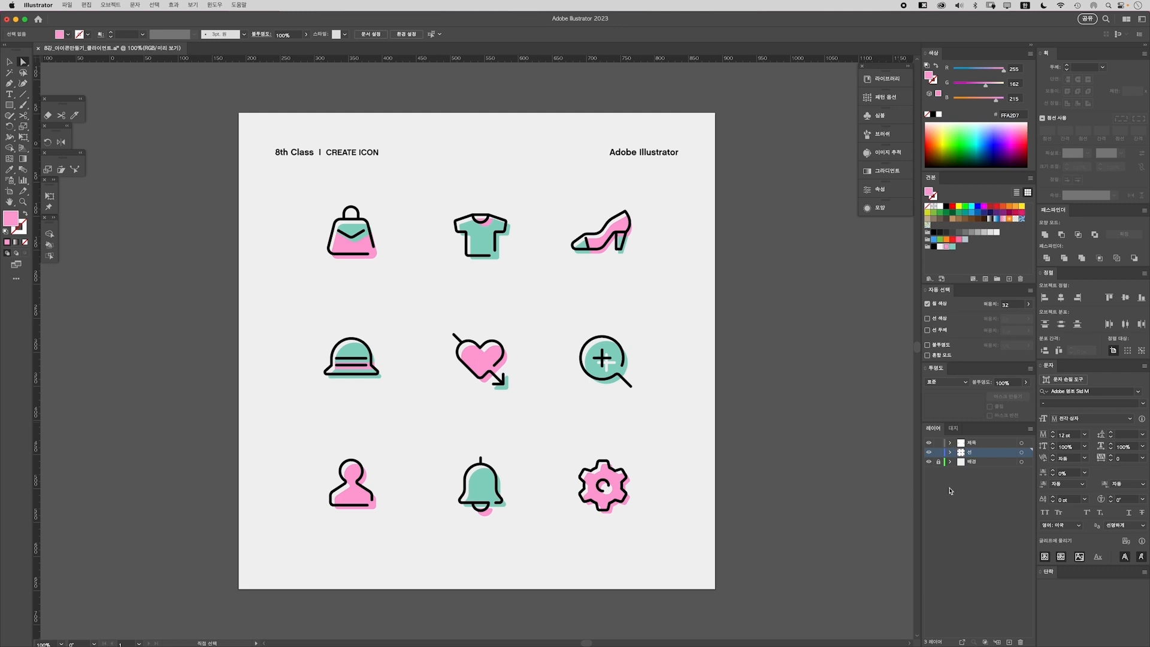
click(950, 452)
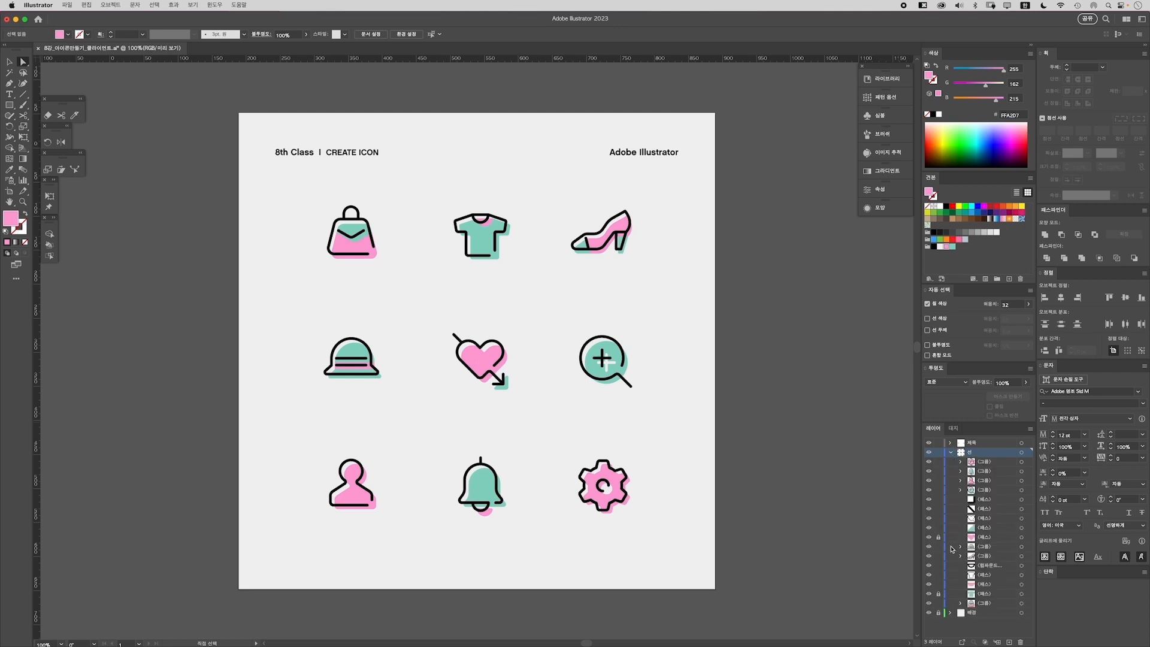
click(950, 453)
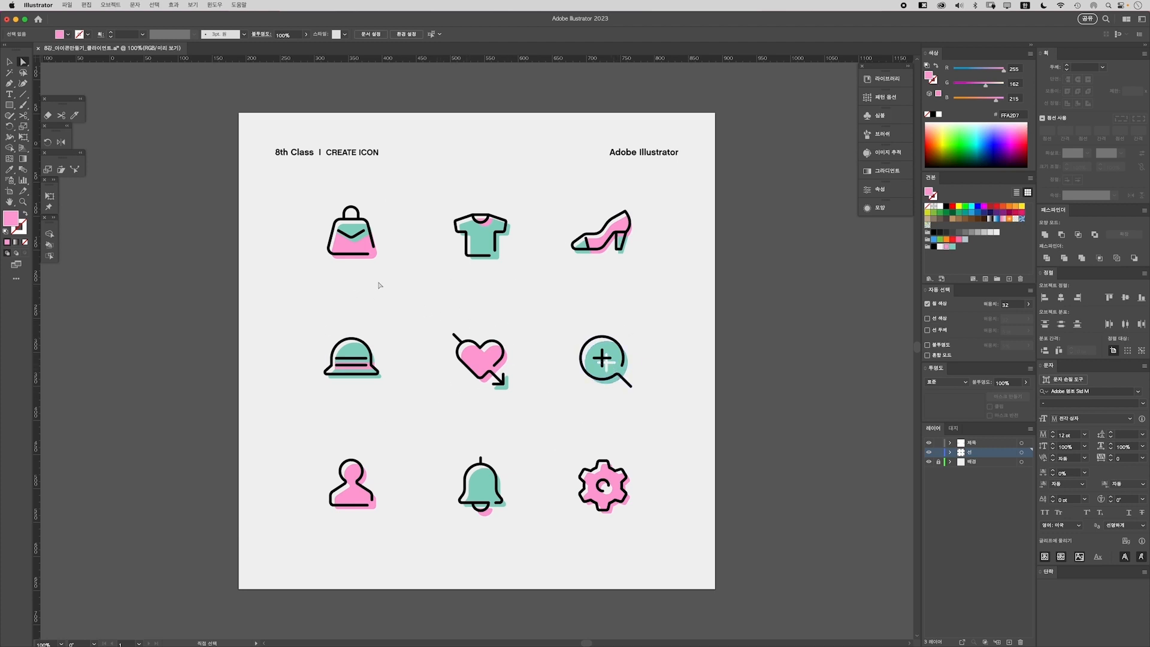
Try moving the heart-and-arrow parts and the T-shirt outline off the artboard, undoing each move
key(v)
drag(521, 473, 473, 377)
drag(437, 308, 178, 308)
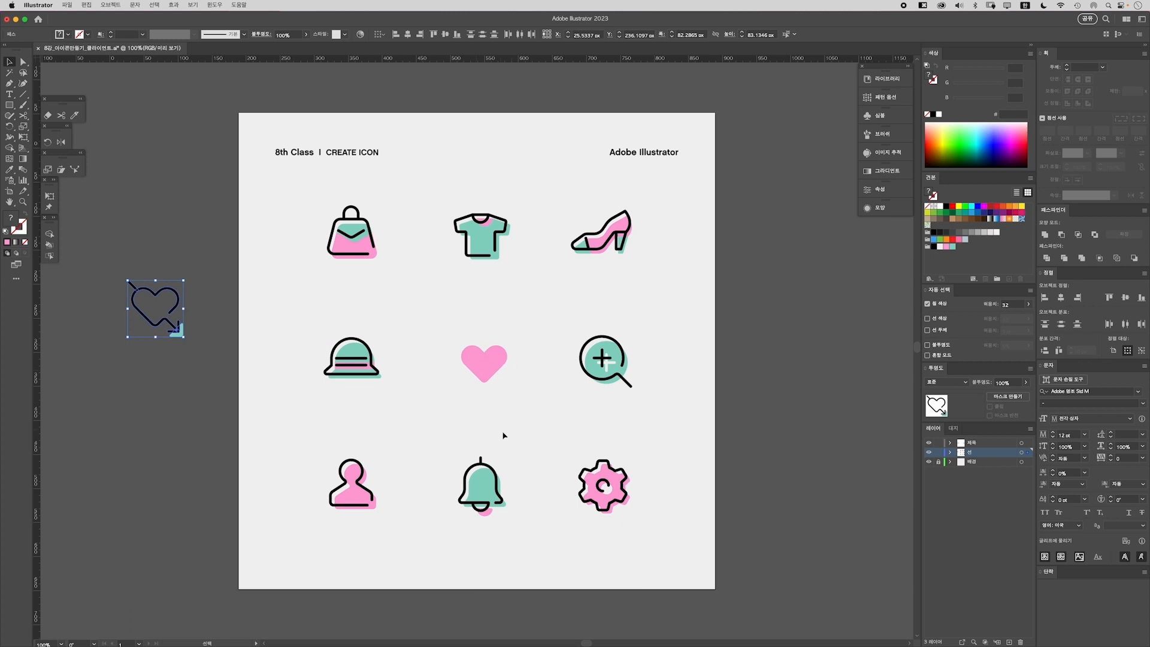
key(super+z)
drag(486, 242, 217, 308)
key(super+z)
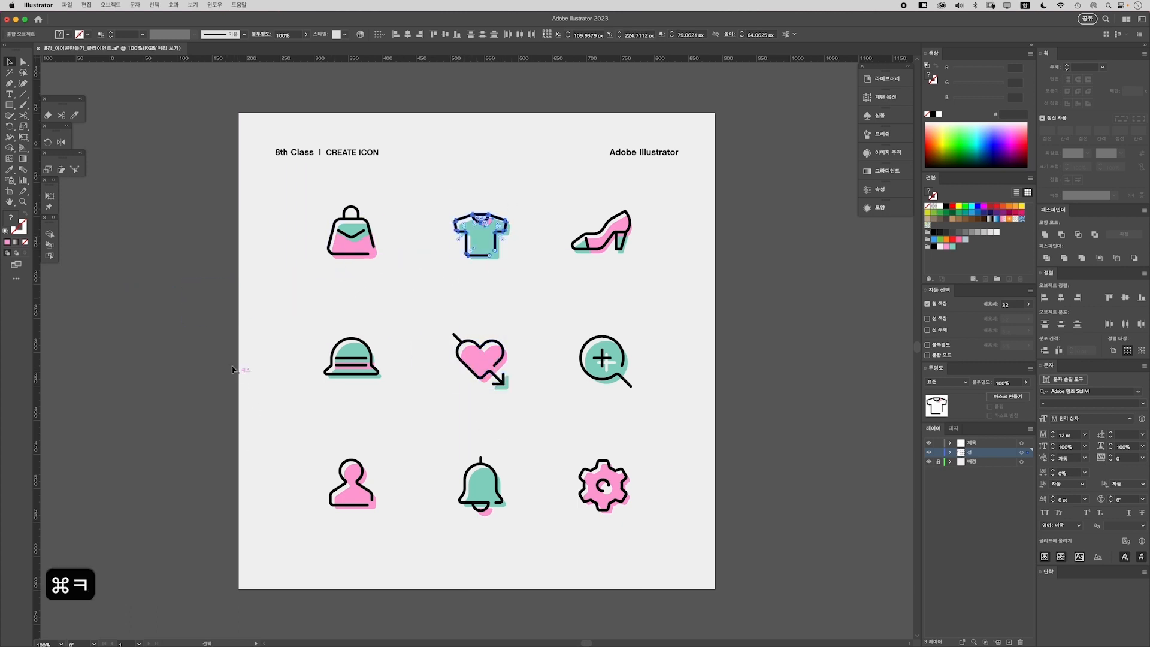
click(257, 354)
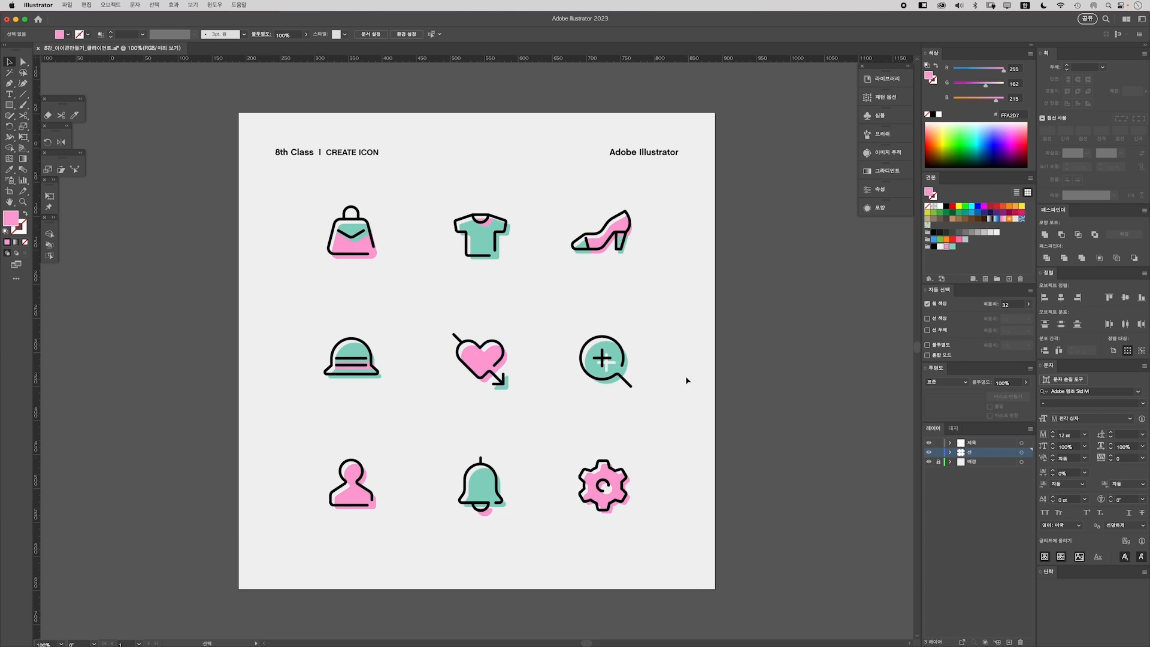
Unlock all locked objects and the 배경 layer, and check that no object lock remains
click(116, 6)
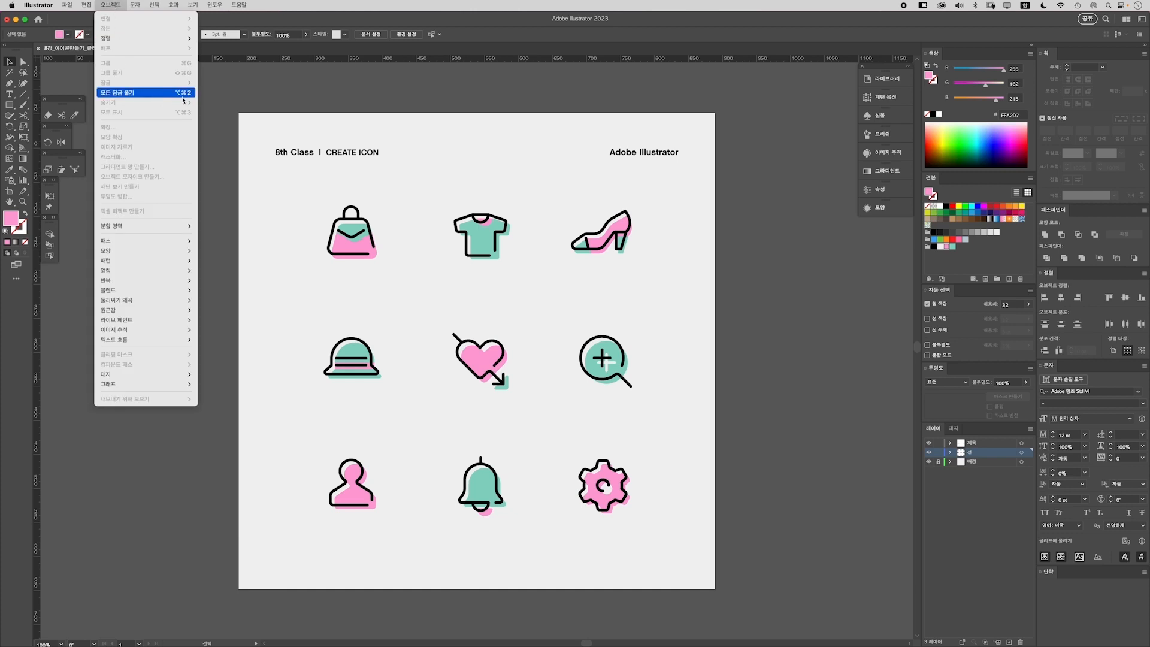
click(124, 94)
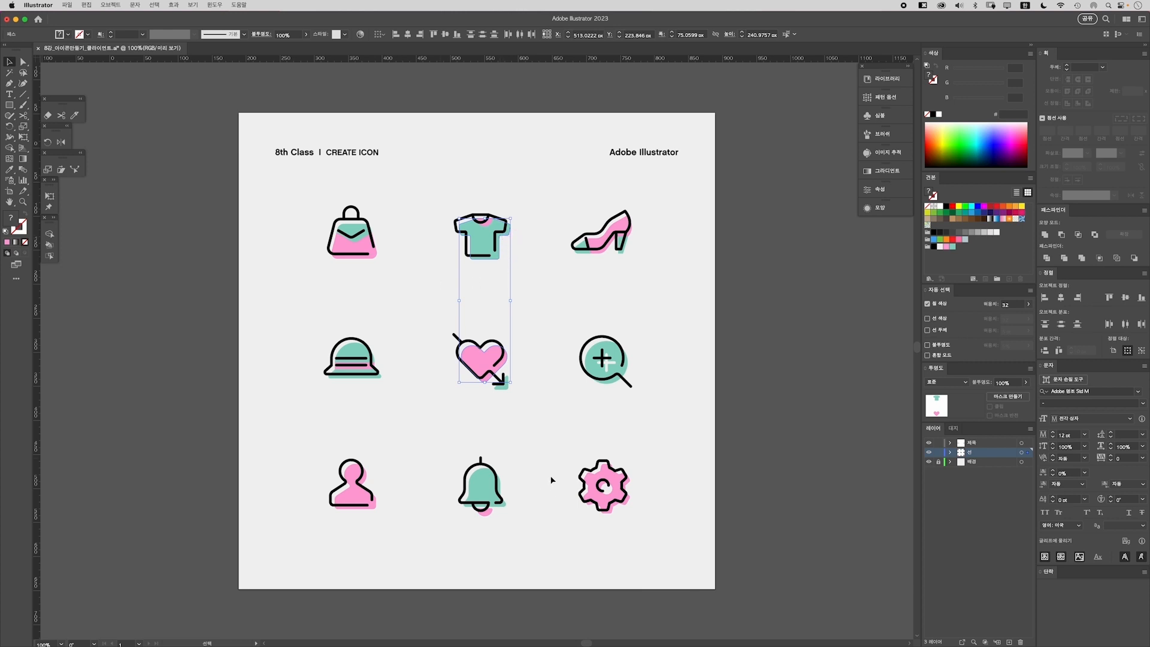
click(542, 444)
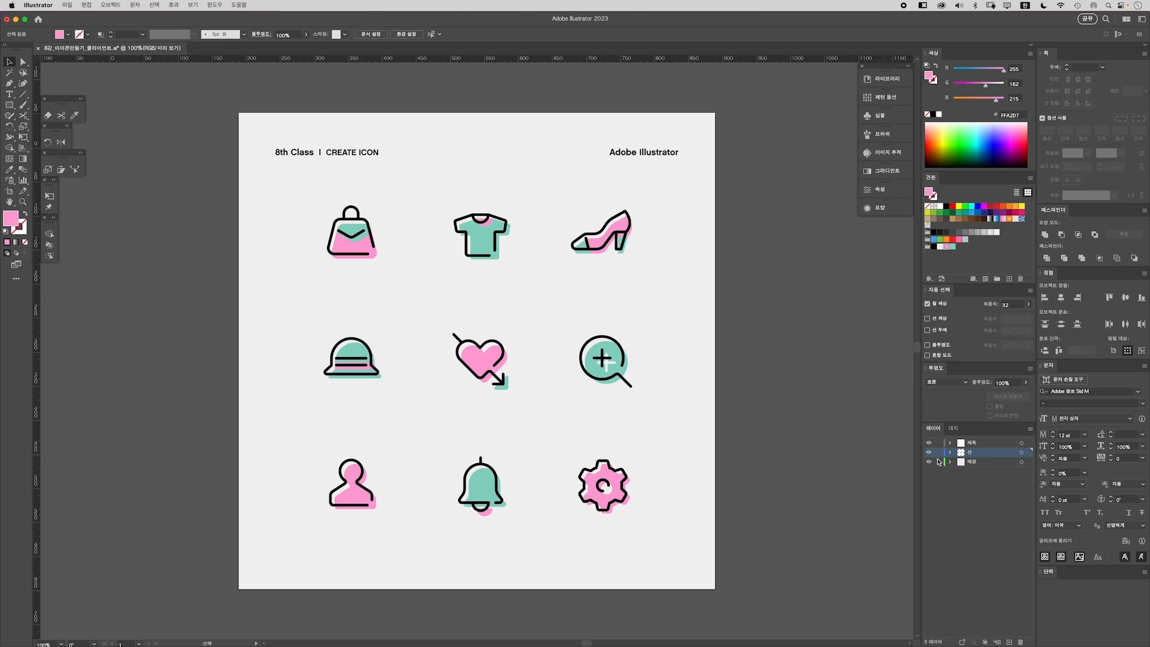
click(110, 5)
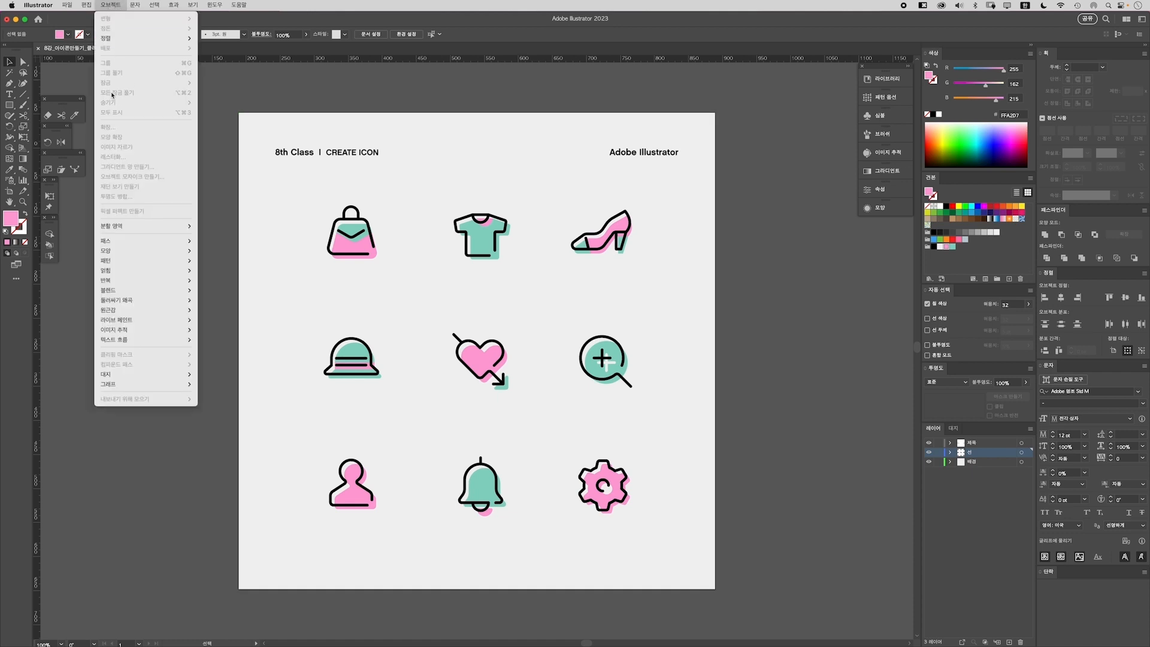
click(222, 120)
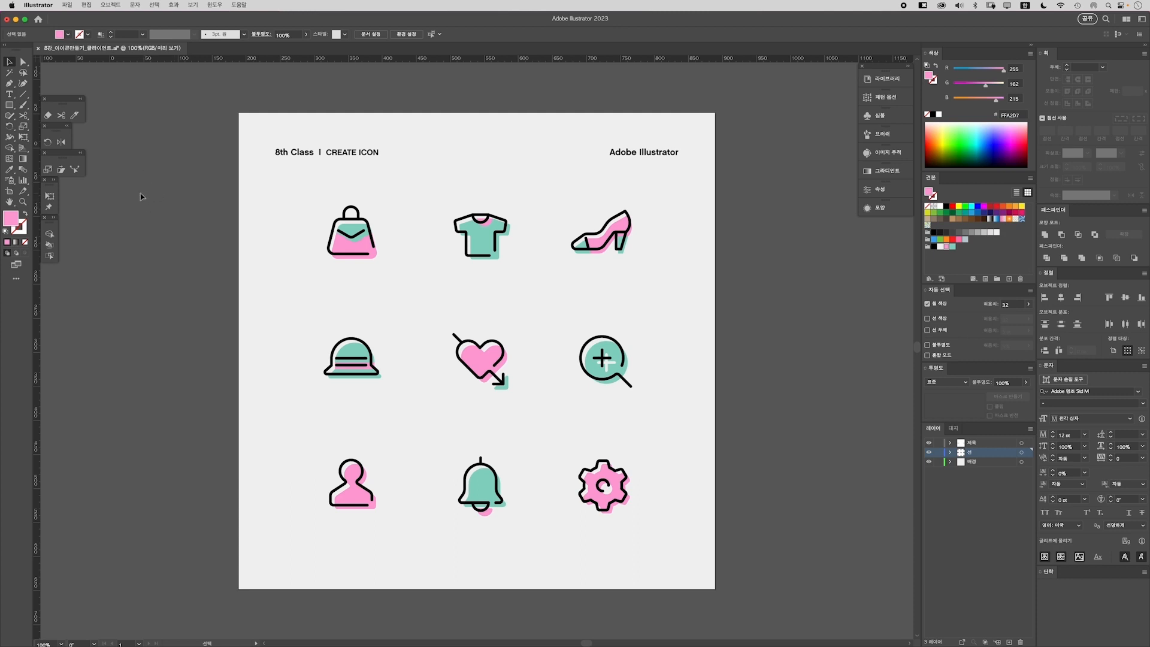
Save the document as the PDF 8강_아이콘만들기_클라이언트 in the 클라이언트 folder, using the Illustrator 초기값 preset
click(70, 7)
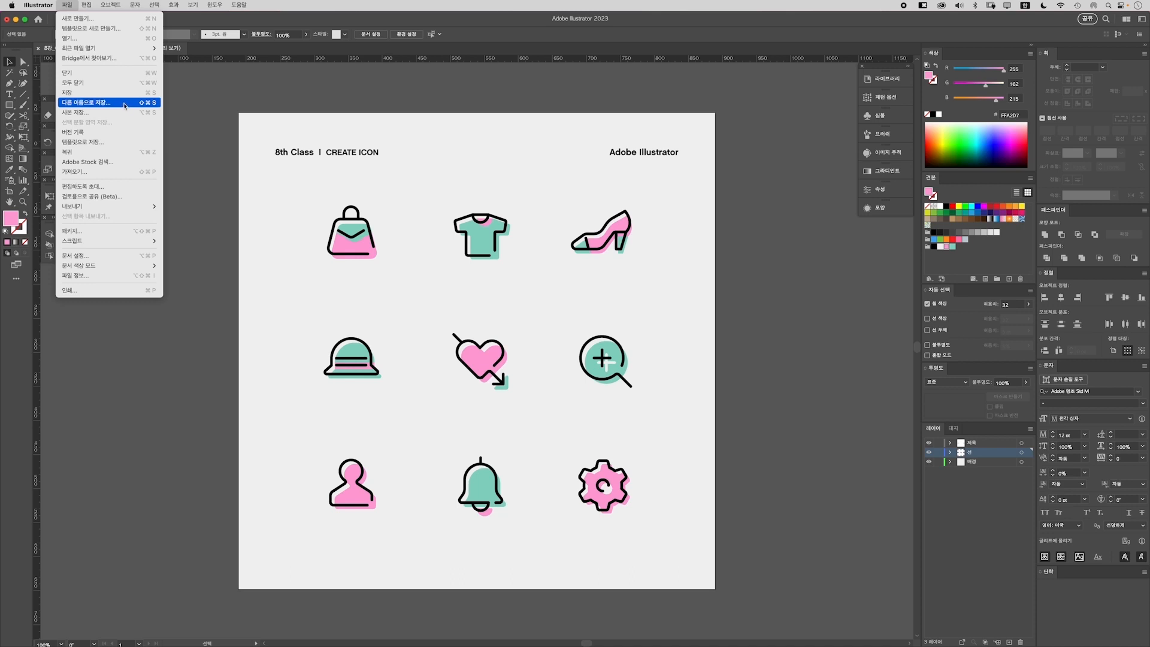
click(125, 106)
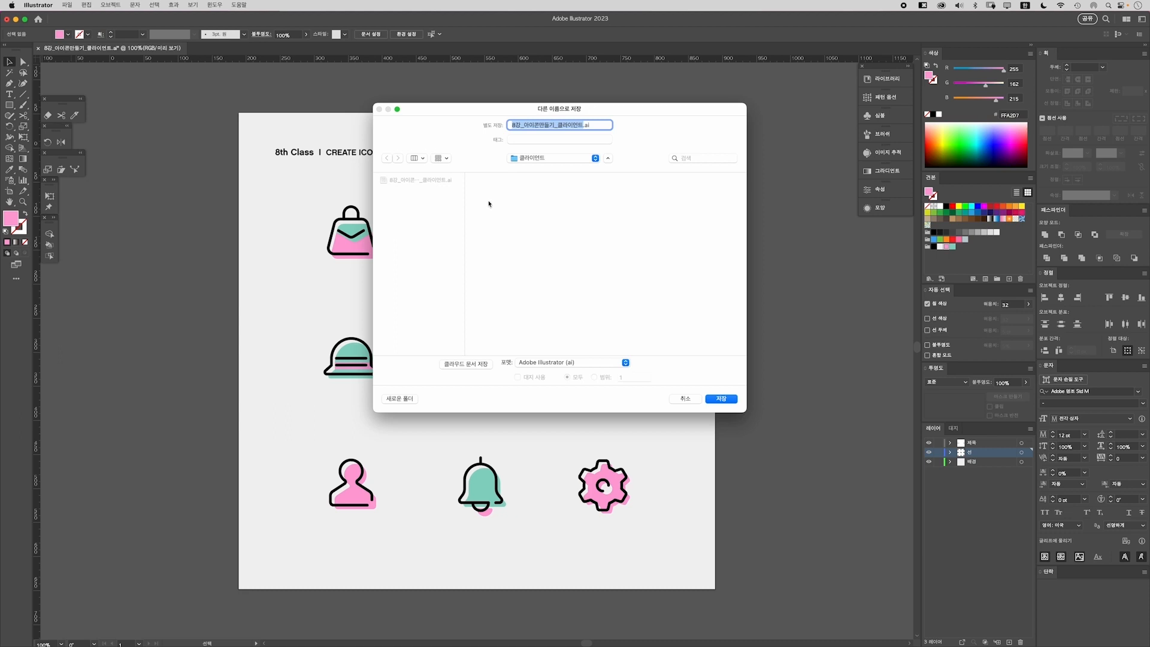
click(577, 363)
click(601, 370)
click(720, 399)
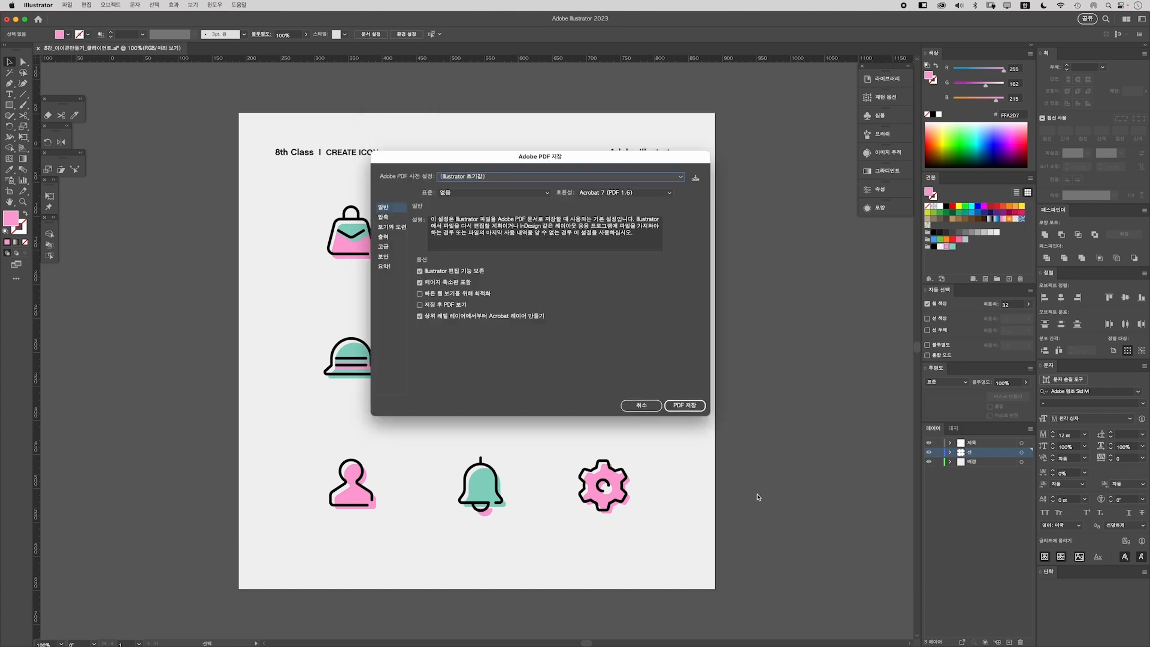
click(686, 405)
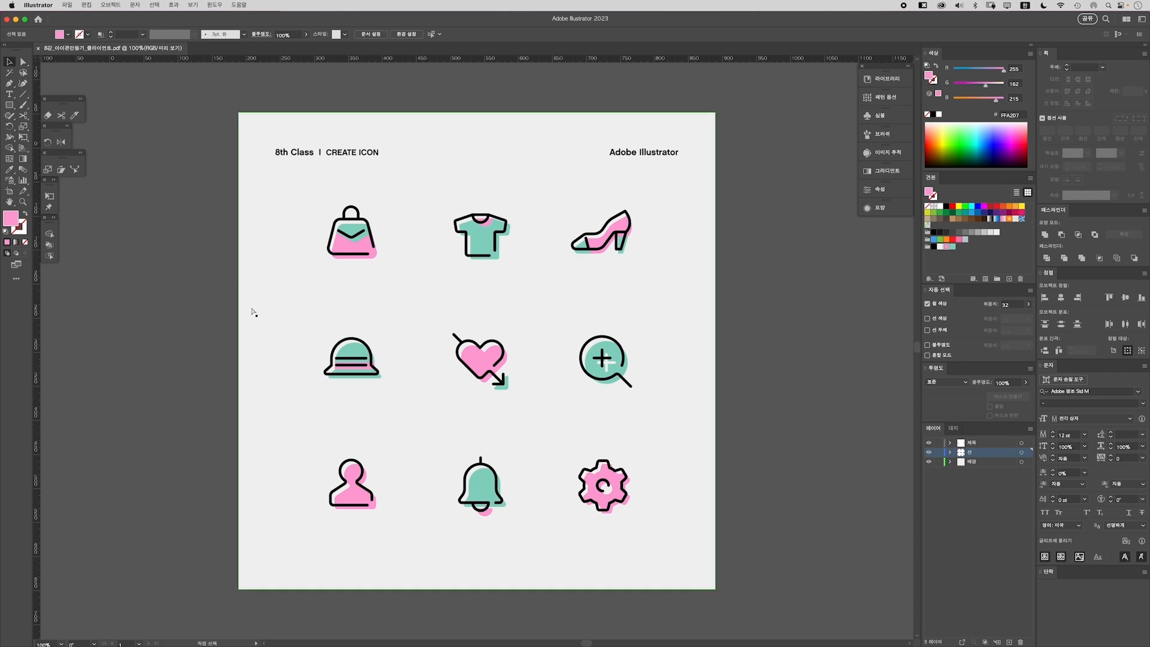
key(v)
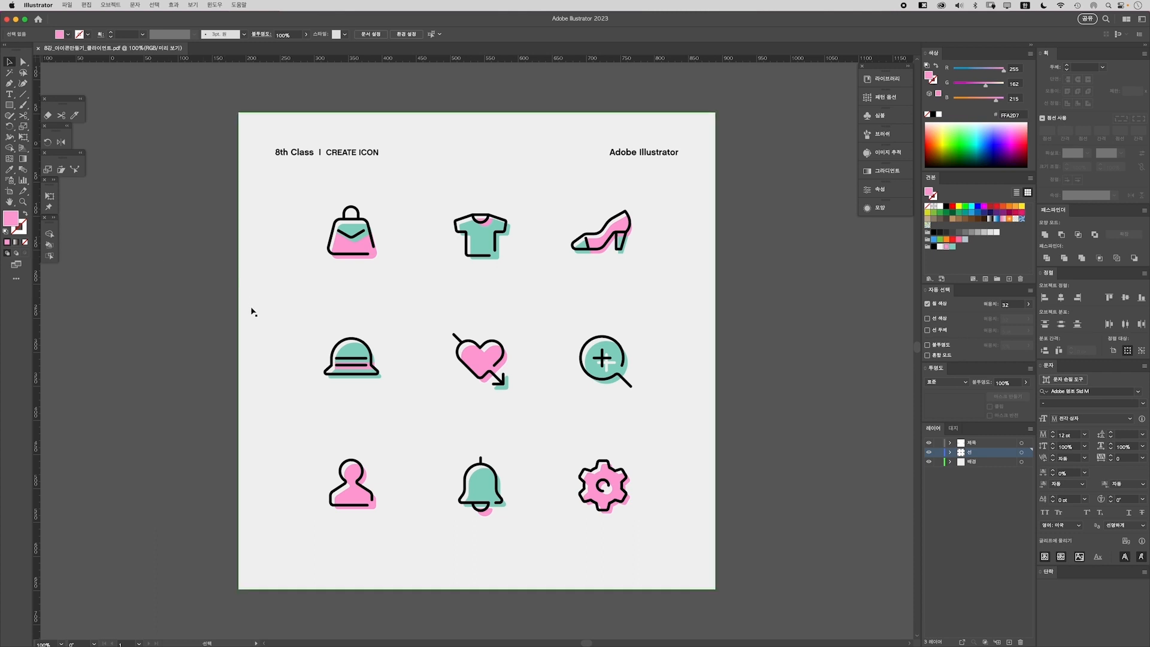